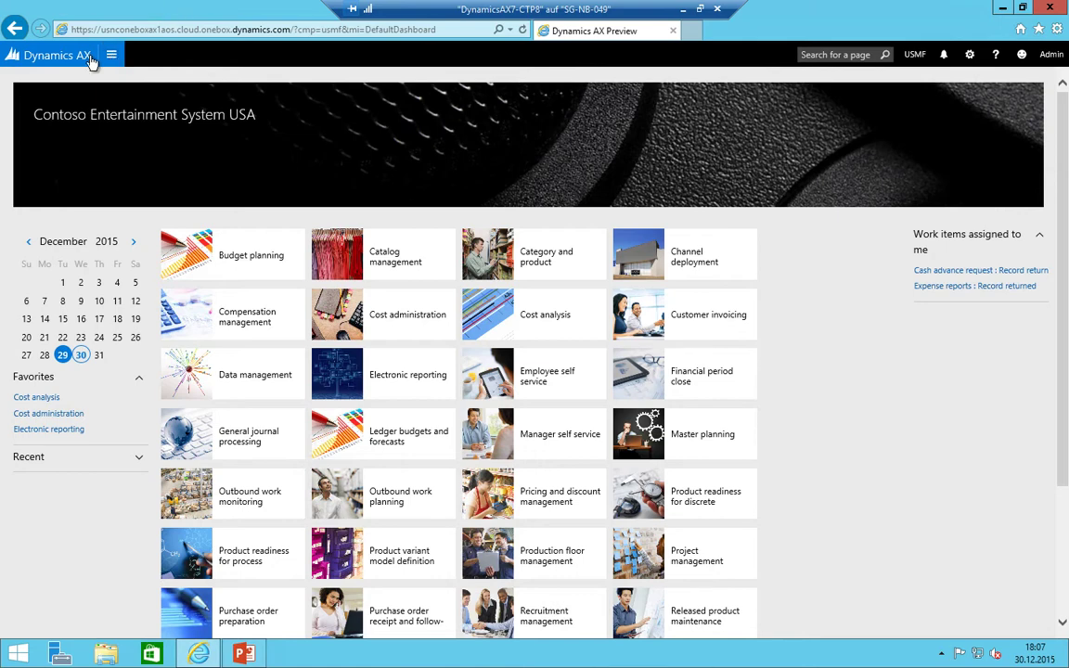
- Open the main accounts list from the General ledger chart of accounts
click(111, 57)
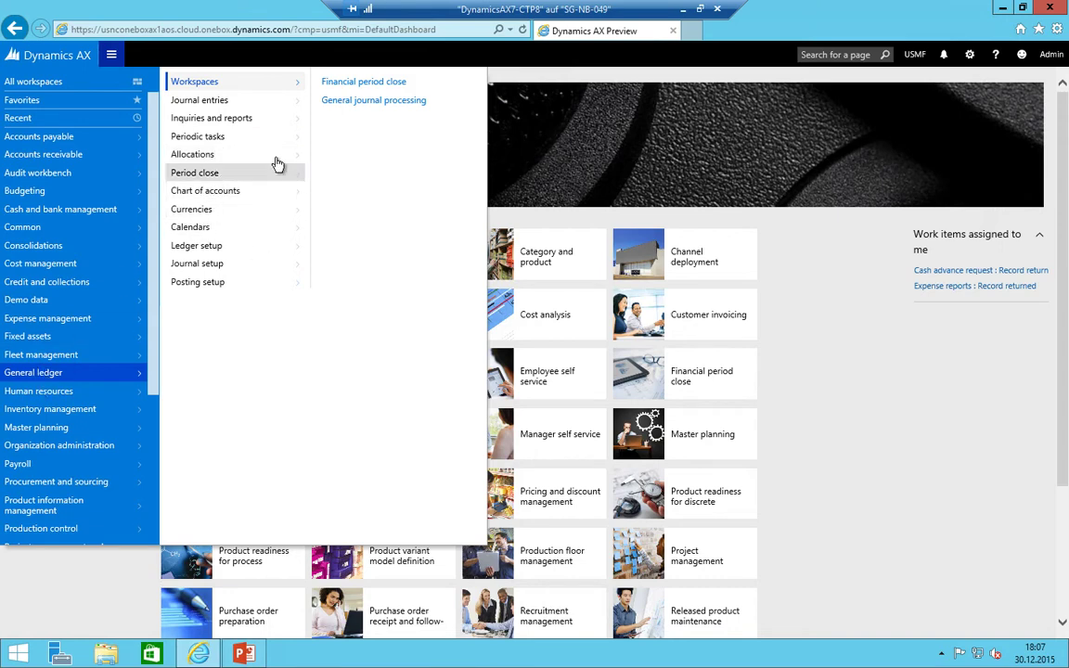
click(218, 190)
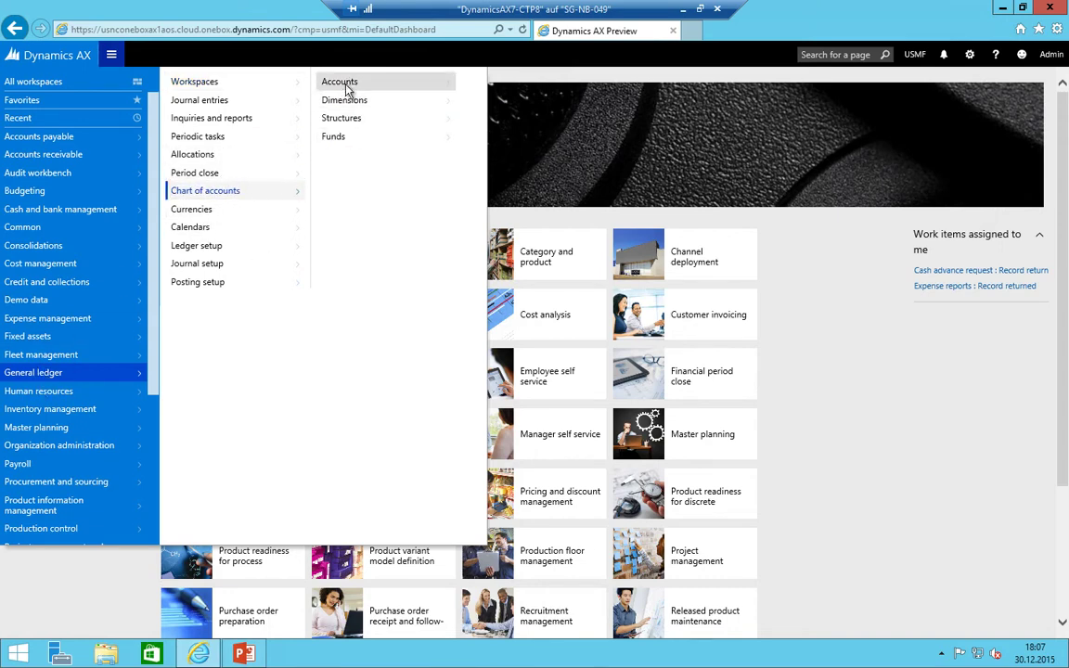
click(327, 81)
click(492, 83)
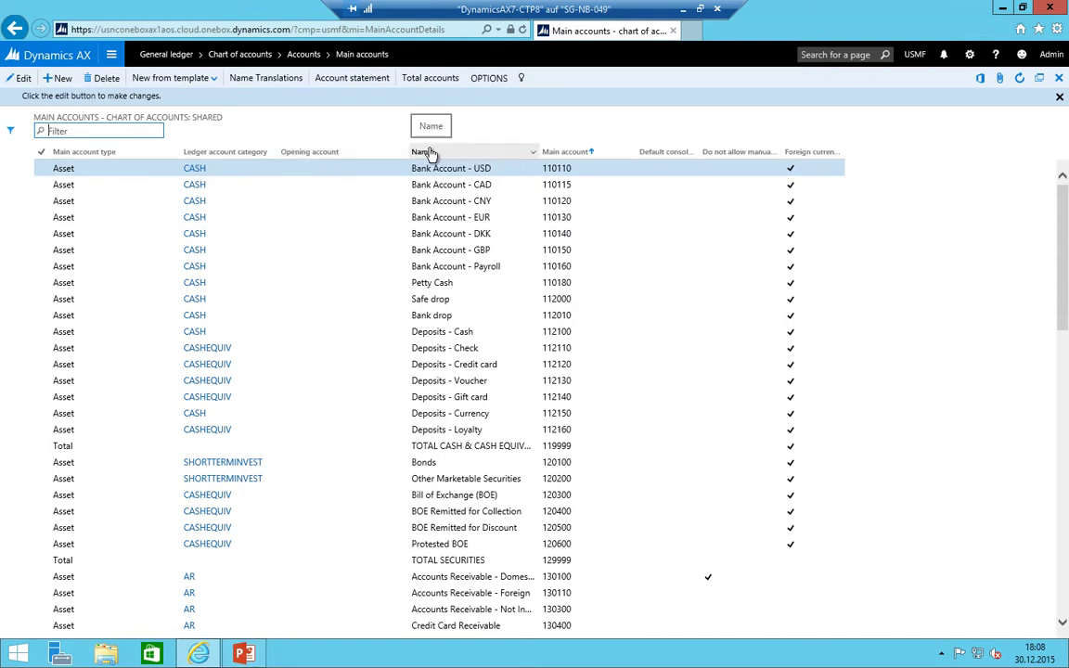
- Move the Name column one position left in the accounts grid and sort the list by main account A to Z
key(Tab)
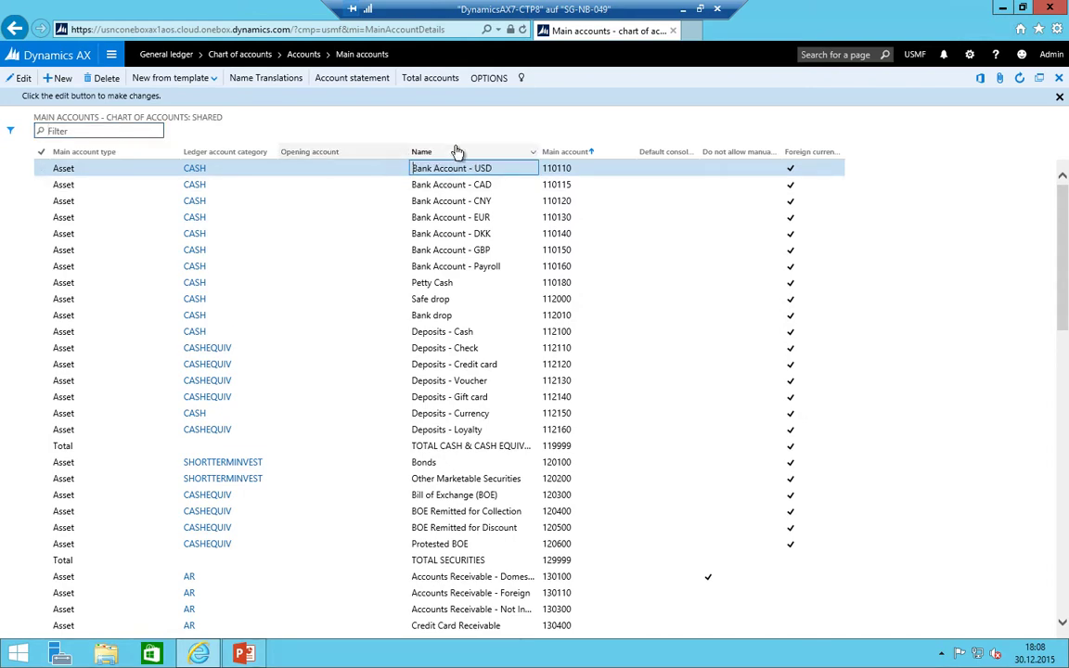
right_click(423, 154)
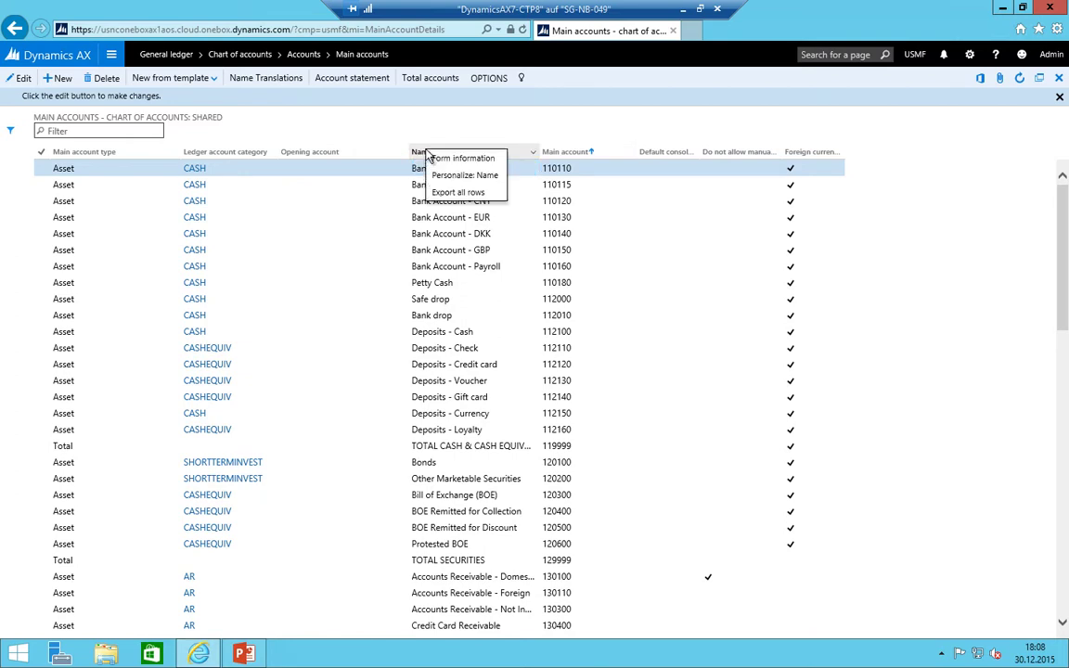
click(468, 175)
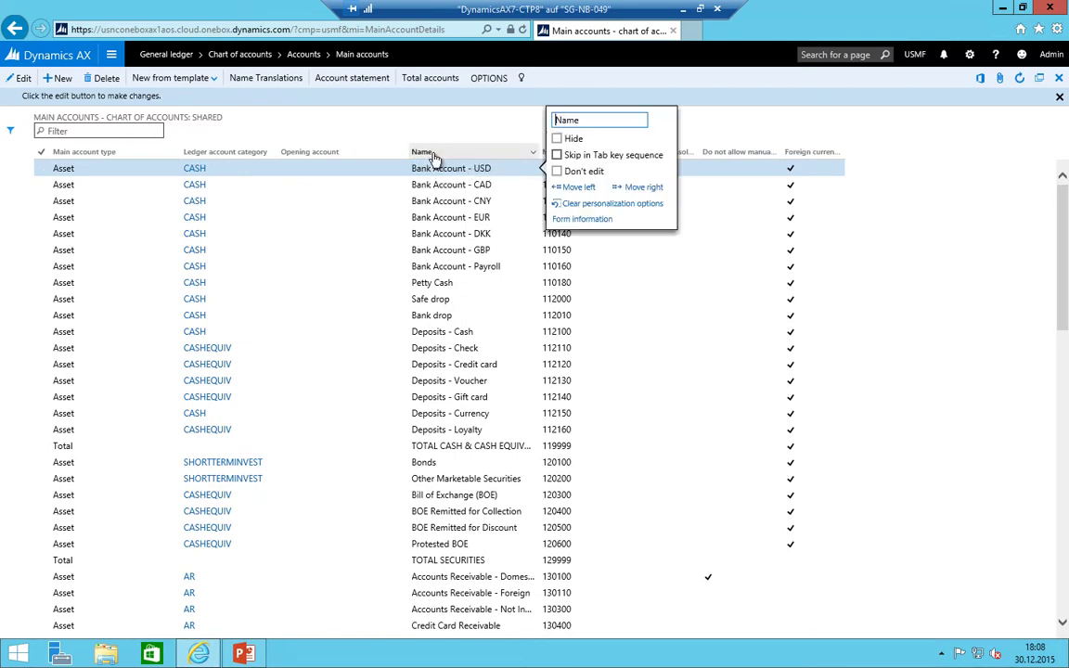
click(579, 187)
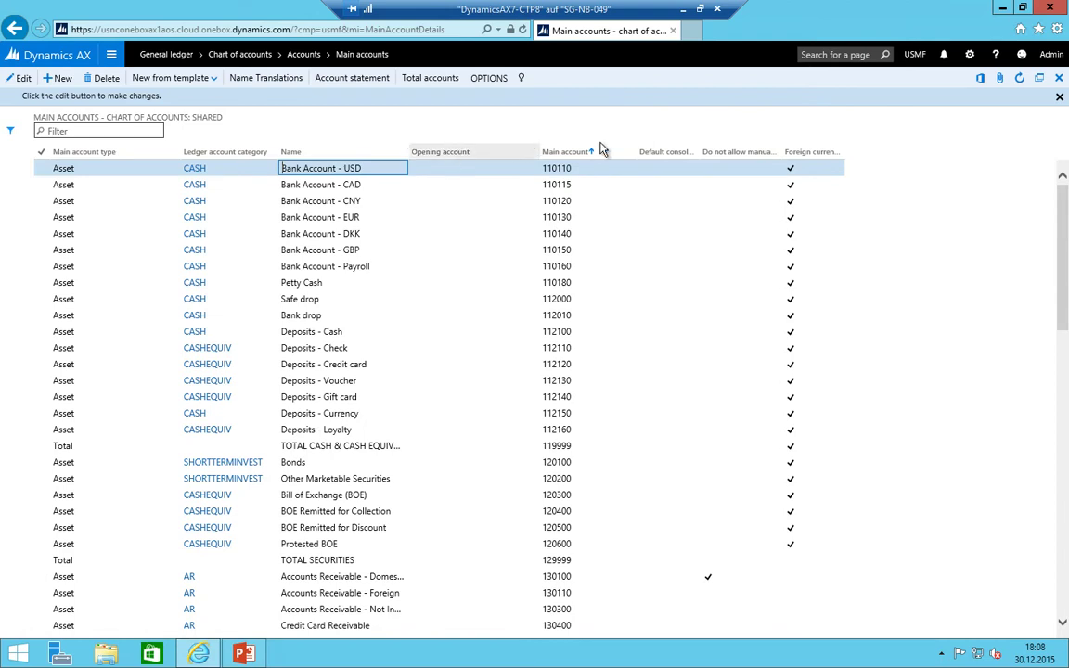
click(562, 153)
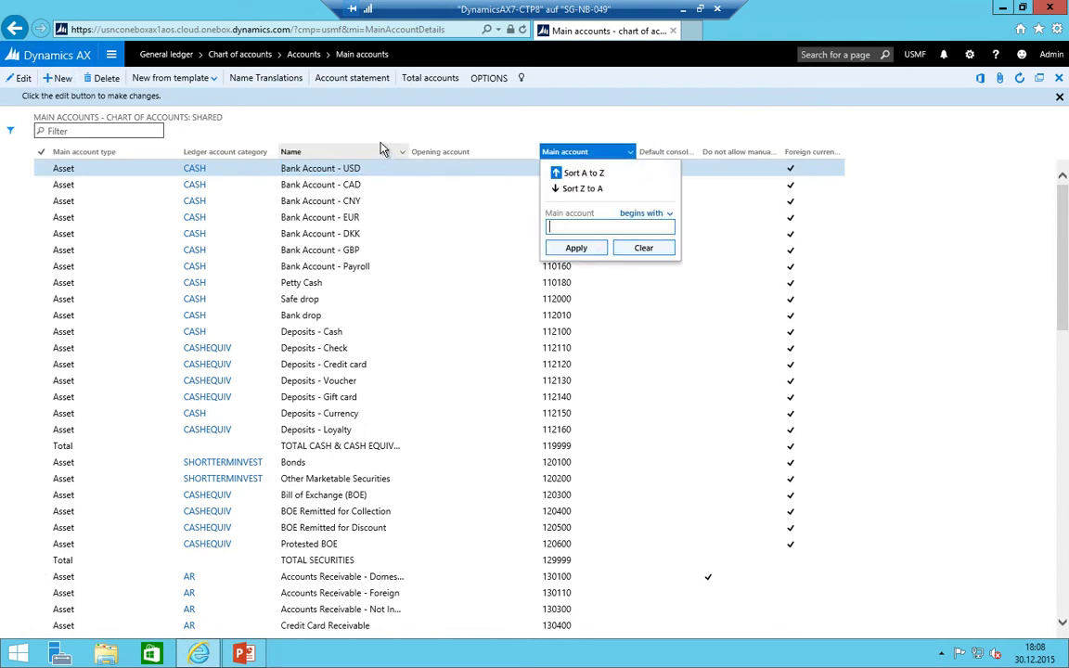
click(581, 173)
- Switch the active legal entity to company 010, My Company
click(928, 57)
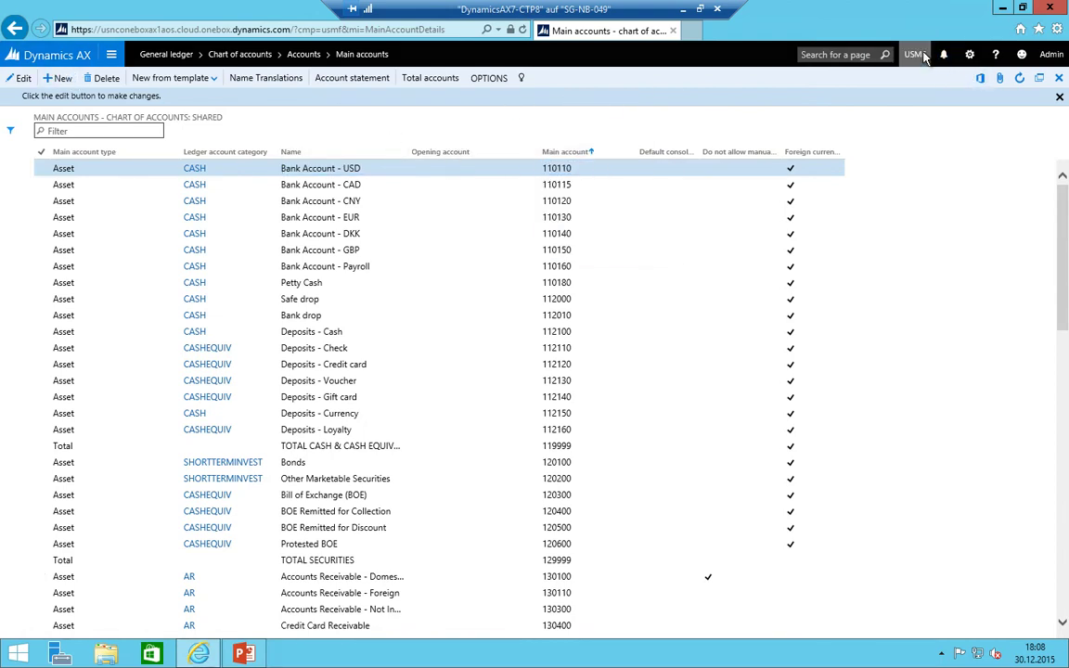
click(893, 57)
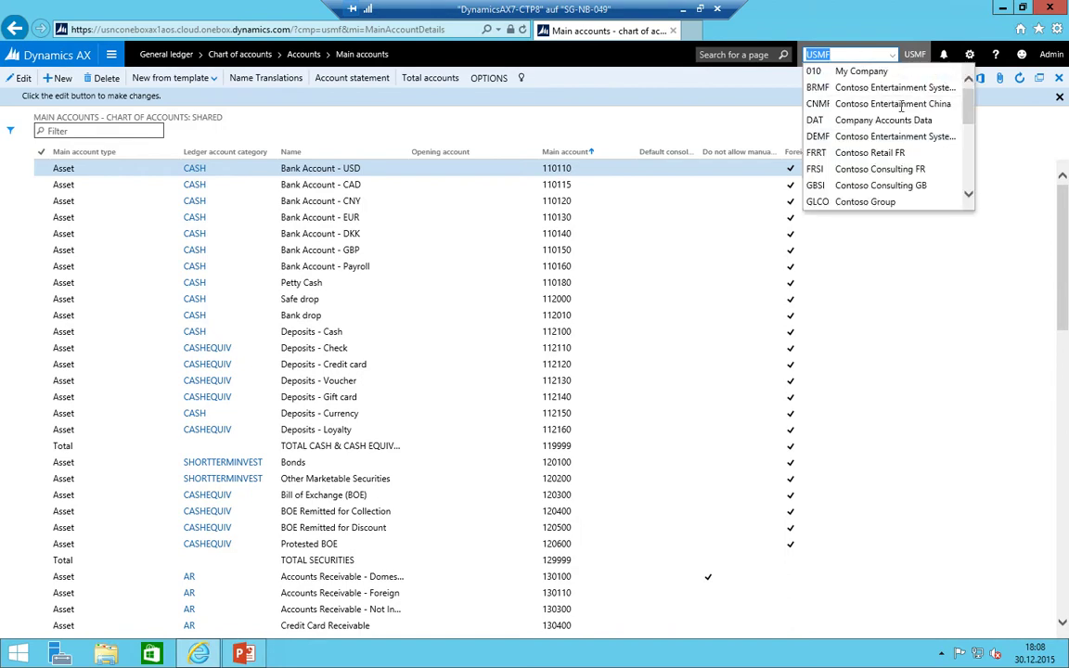
click(853, 72)
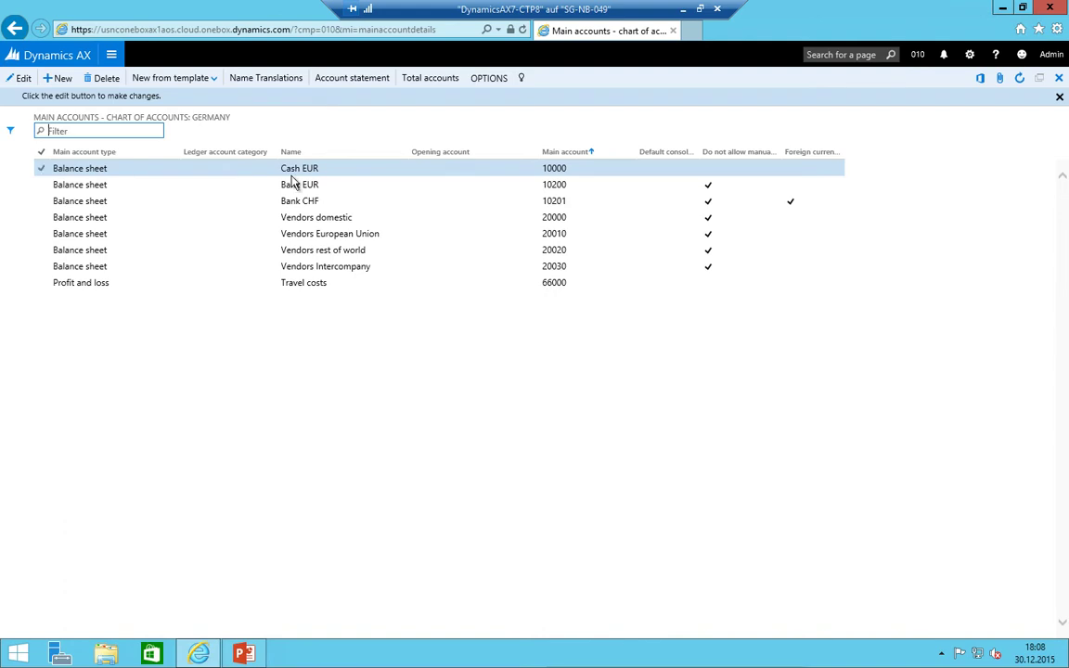
- Create a new main account 10299 with the name "Bank Briding Account"
click(58, 78)
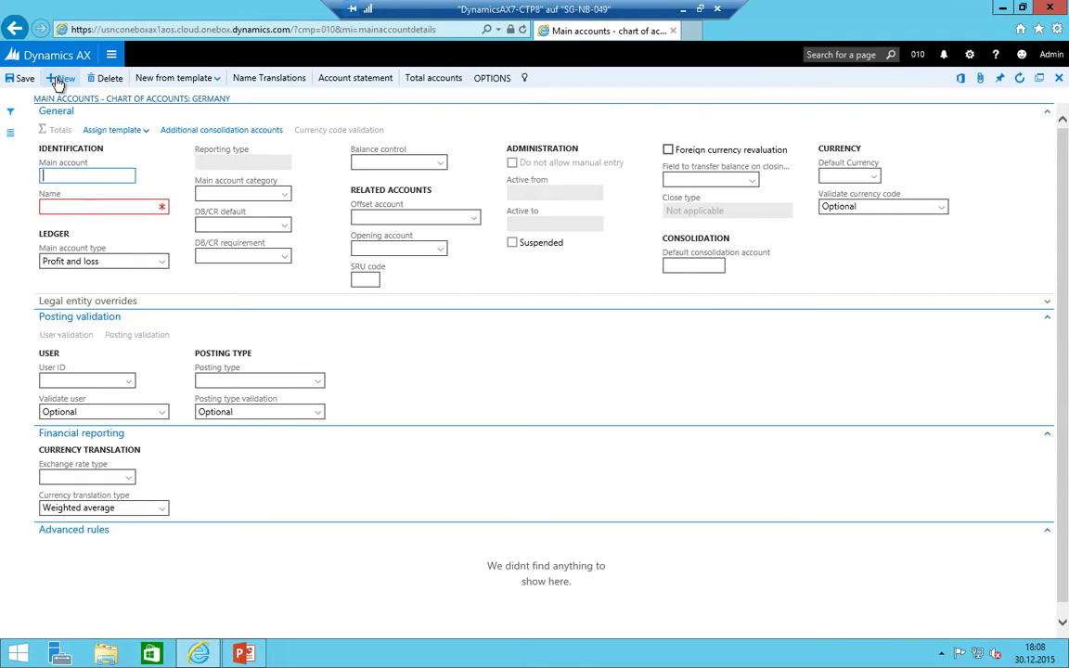
text(10299)
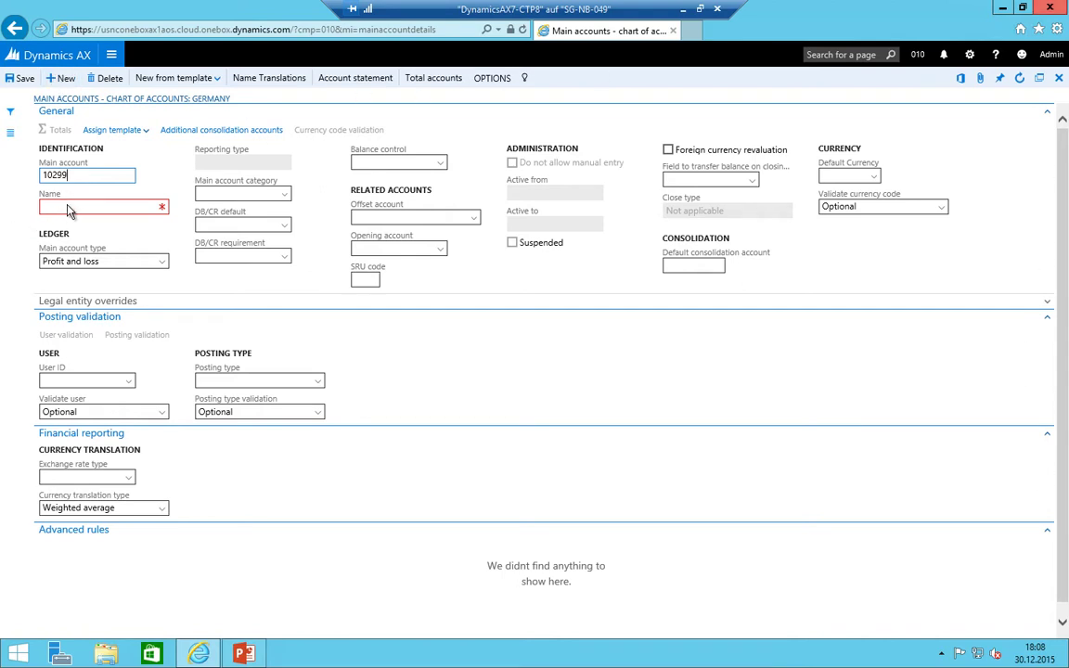
key(Tab)
text(Brid)
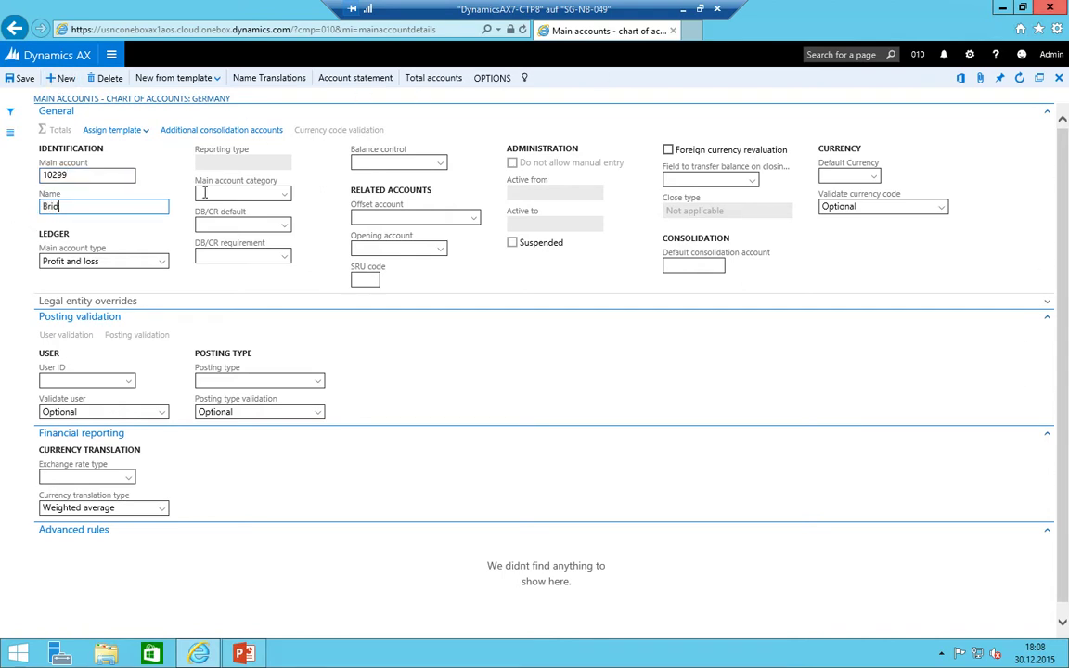
text(ing Account Bal)
key(BackSpace)
key(BackSpace)
key(BackSpace)
key(BackSpace)
key(Left)
key(Left)
key(Left)
text(Bank)
- Set the new account's main account type to Balance sheet, leaving its category, debit/credit and balance control fields empty
key(Tab)
key(alt+Down)
key(Down)
key(Down)
key(Down)
key(Return)
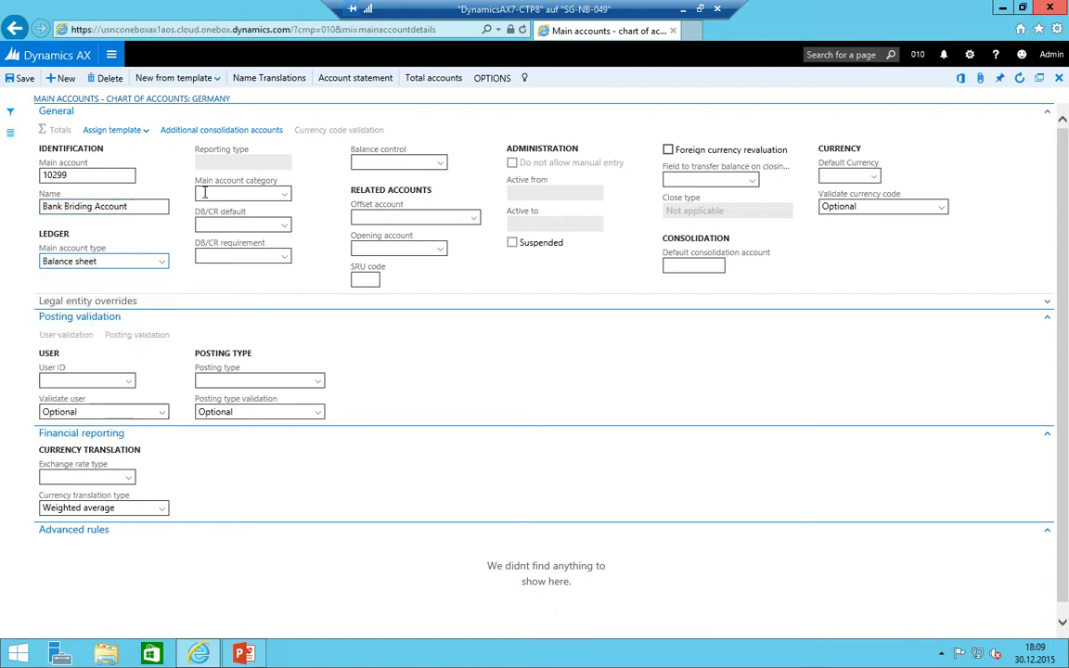
key(Tab)
key(Tab)
key(Tab)
key(Tab)
key(Tab)
key(Tab)
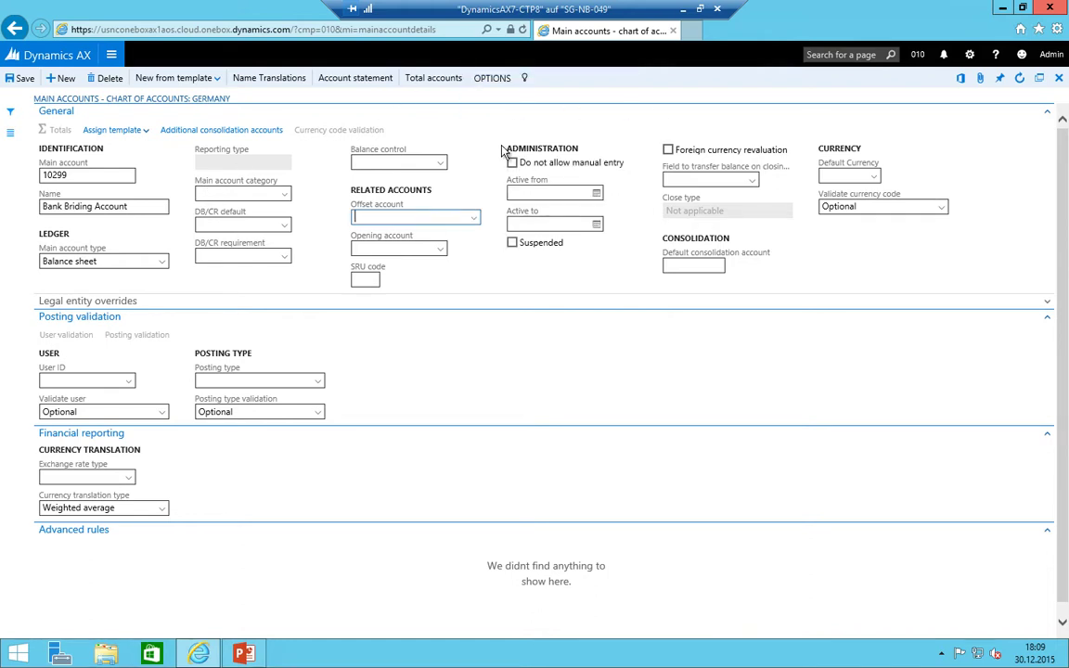
- Open the vendor methods of payment page in the Accounts payable payment setup
click(111, 56)
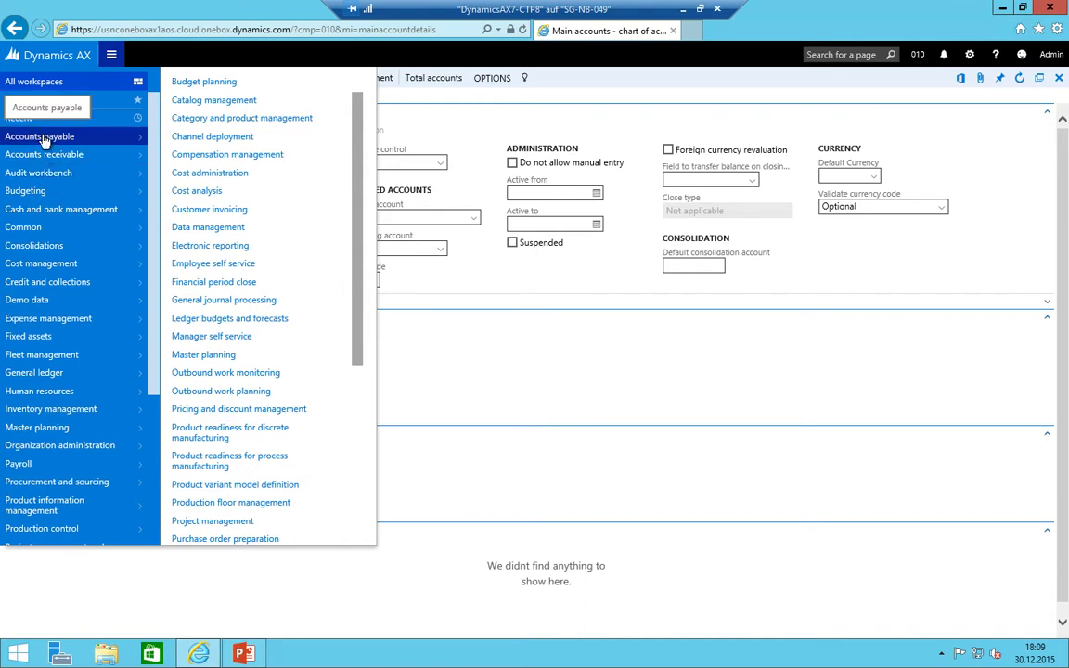
click(42, 139)
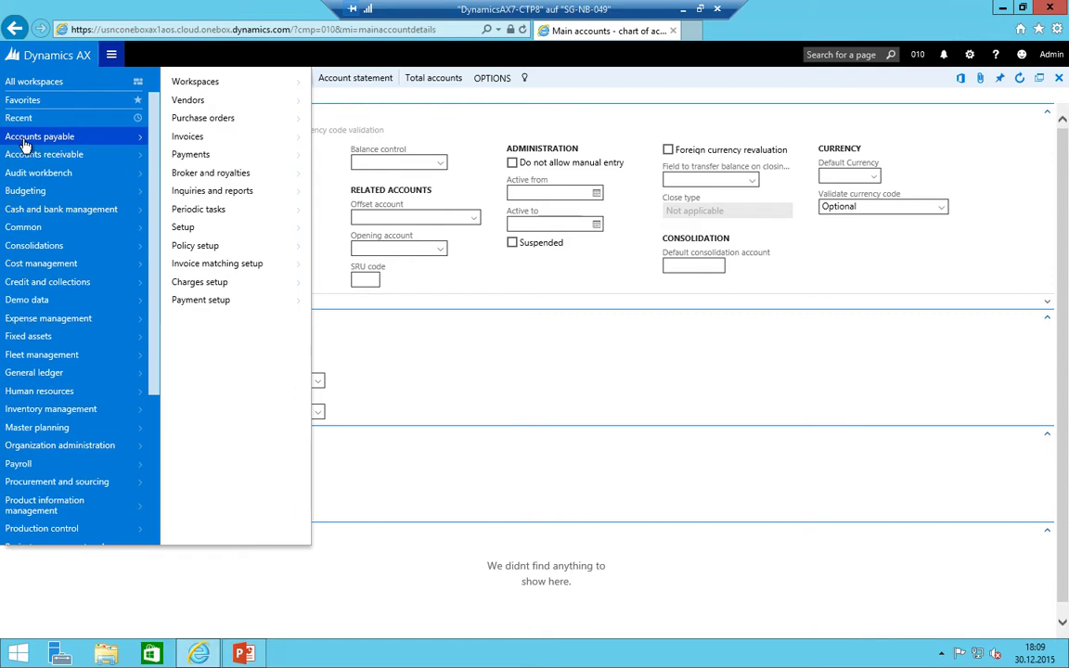
click(214, 305)
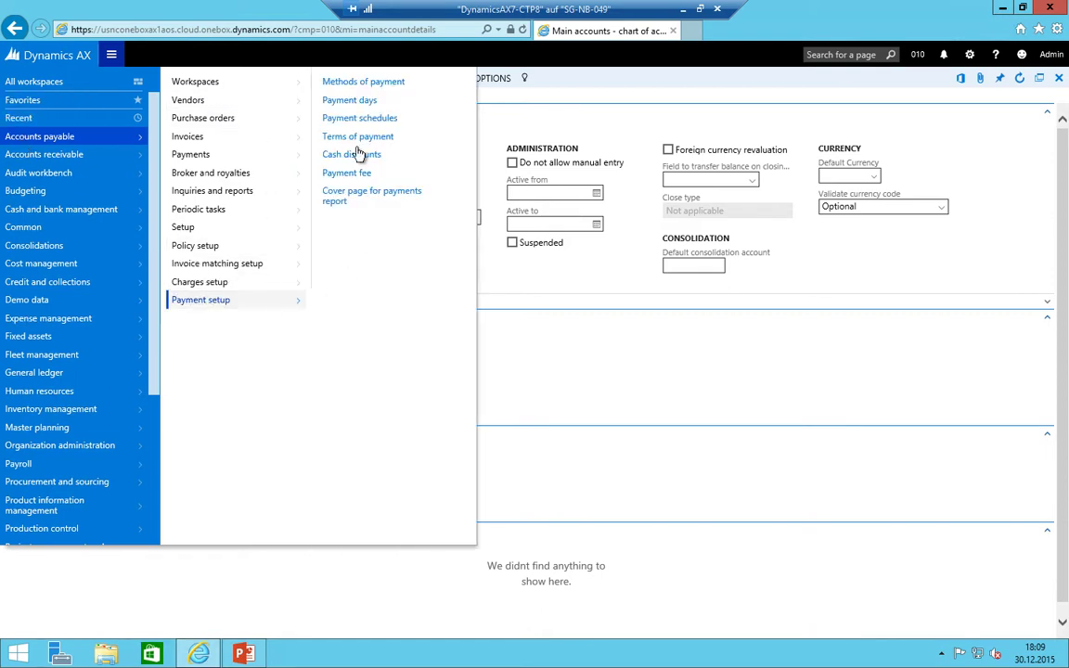
click(357, 86)
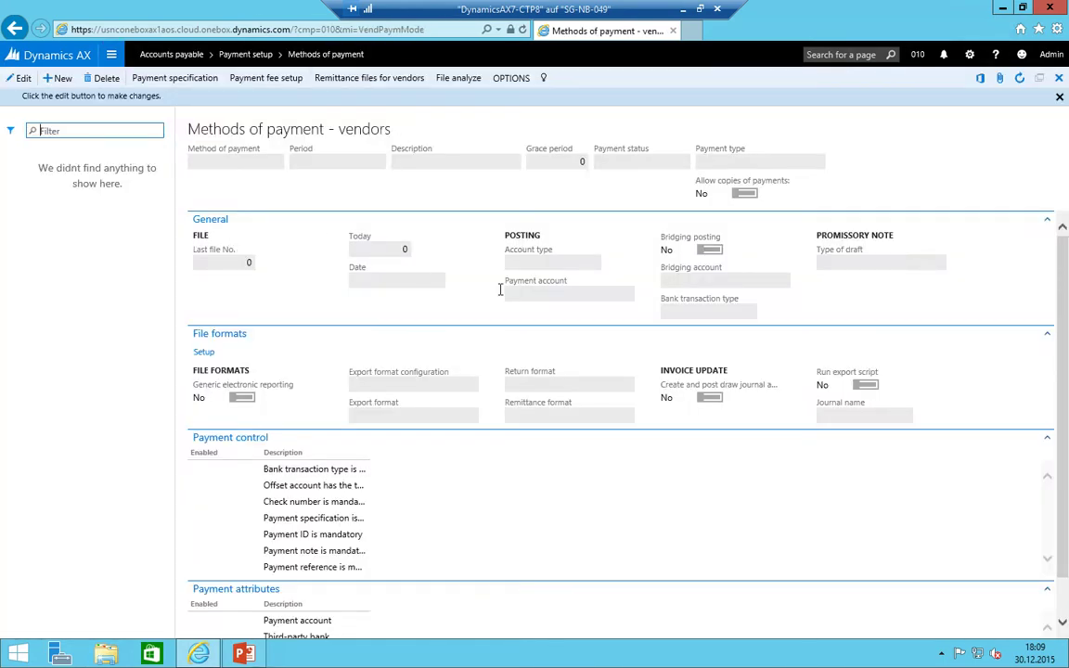
- Create a new vendor method of payment with the code UBS_CHF
click(65, 79)
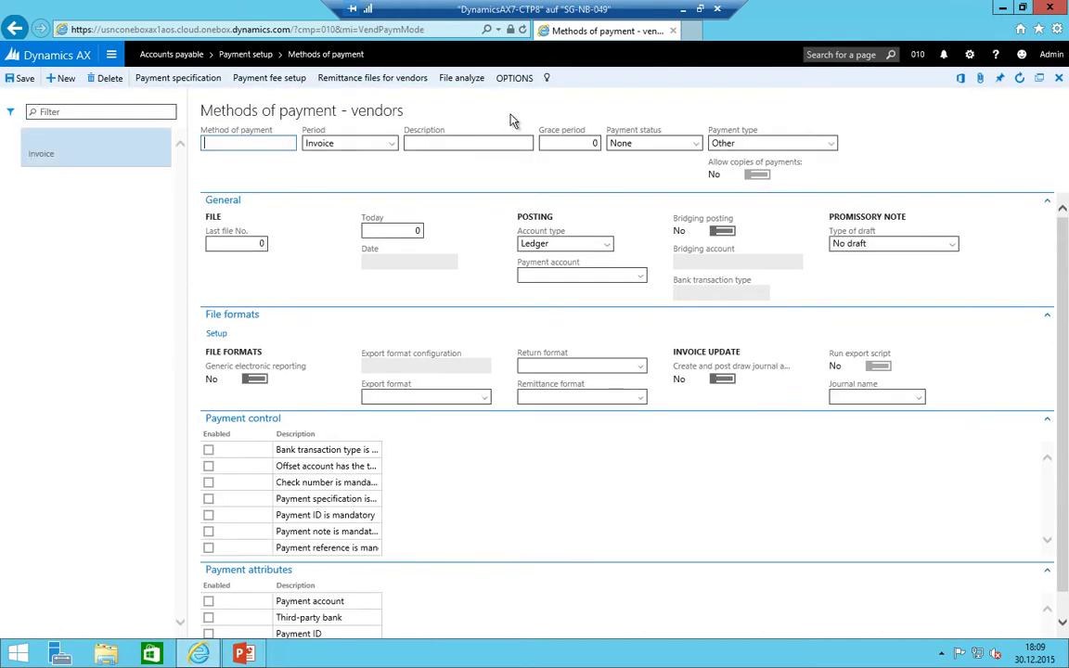
text(Bank)
key(BackSpace)
key(BackSpace)
key(BackSpace)
text(UBS_CHF)
key(Tab)
- Set the period of the UBS_CHF payment method to Total
key(alt+Down)
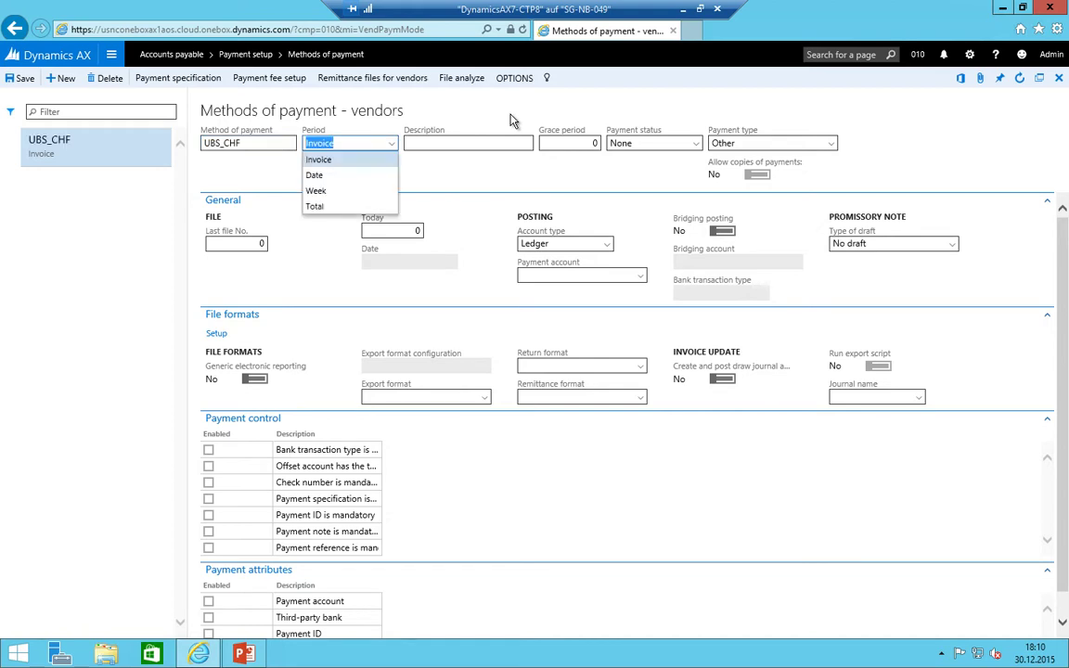
key(Down)
key(Down)
key(Down)
key(Return)
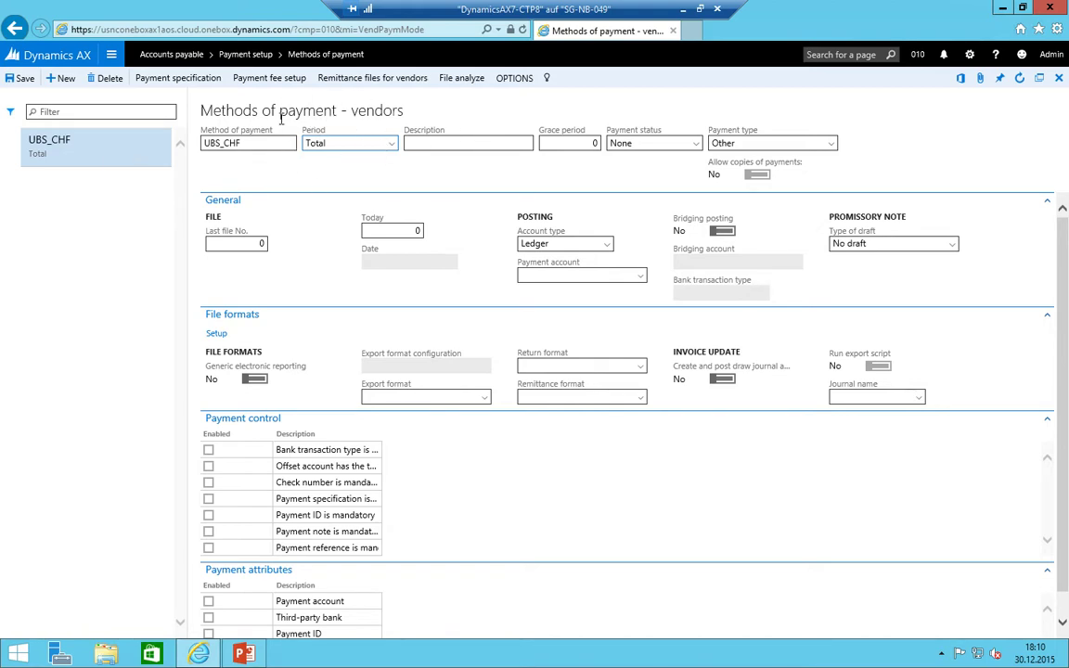
- Switch the payment method's period to Invoice and back to Total
click(336, 143)
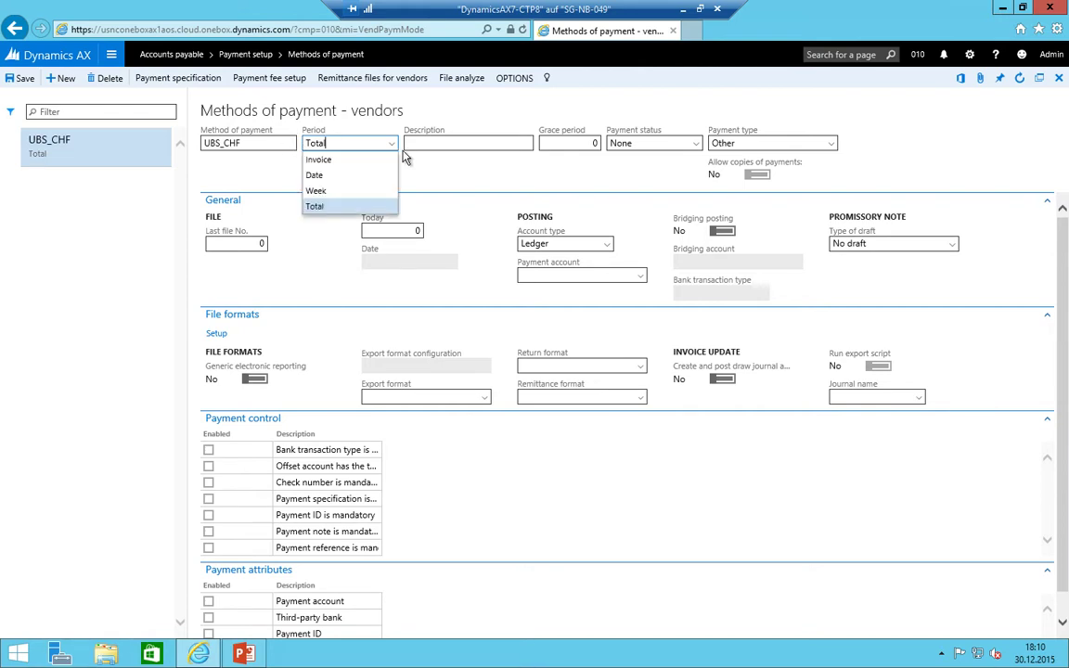
click(318, 160)
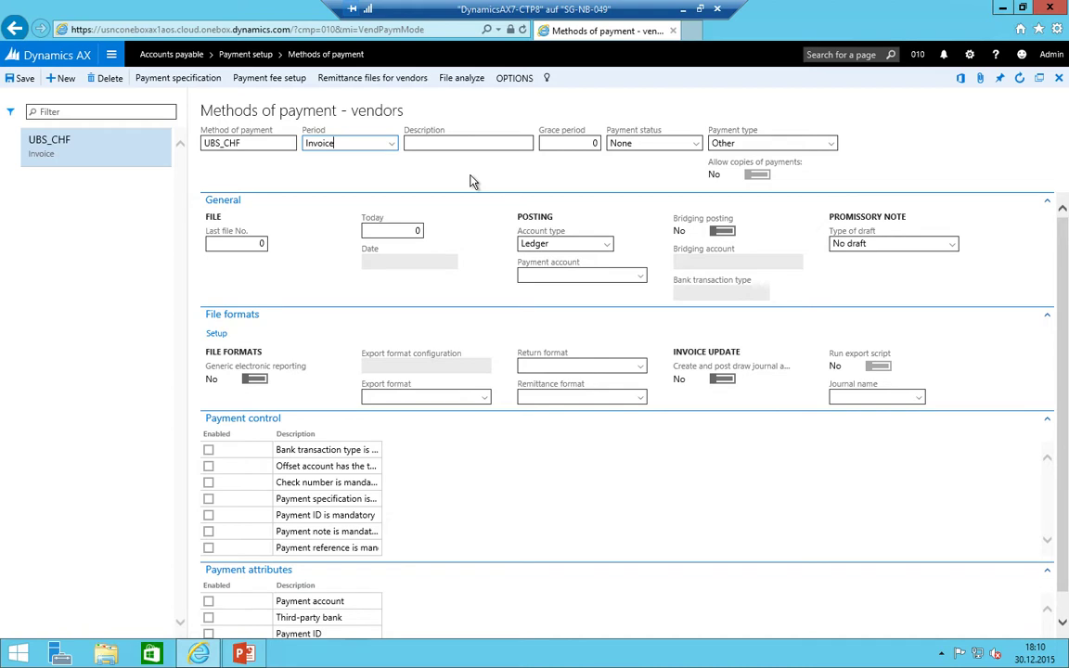
key(alt+Down)
key(Down)
key(Down)
key(Down)
key(Return)
- Enter "UBS CHF" as the payment method's description, keeping the default grace period, payment status and payment type
key(Tab)
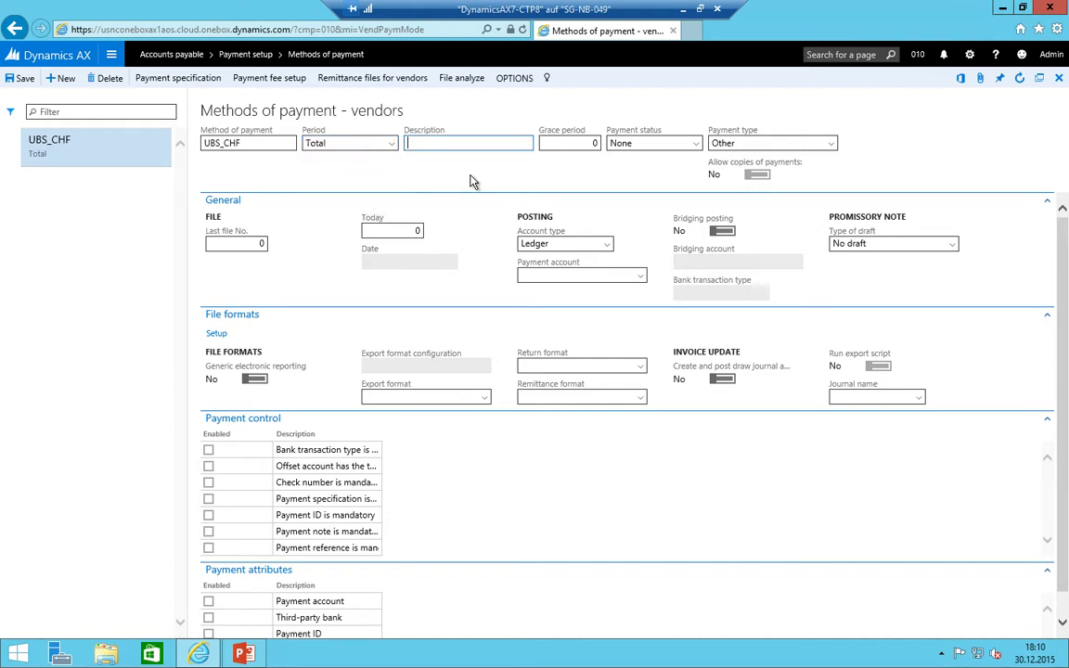
text(UBS)
key(Tab)
key(Tab)
key(Tab)
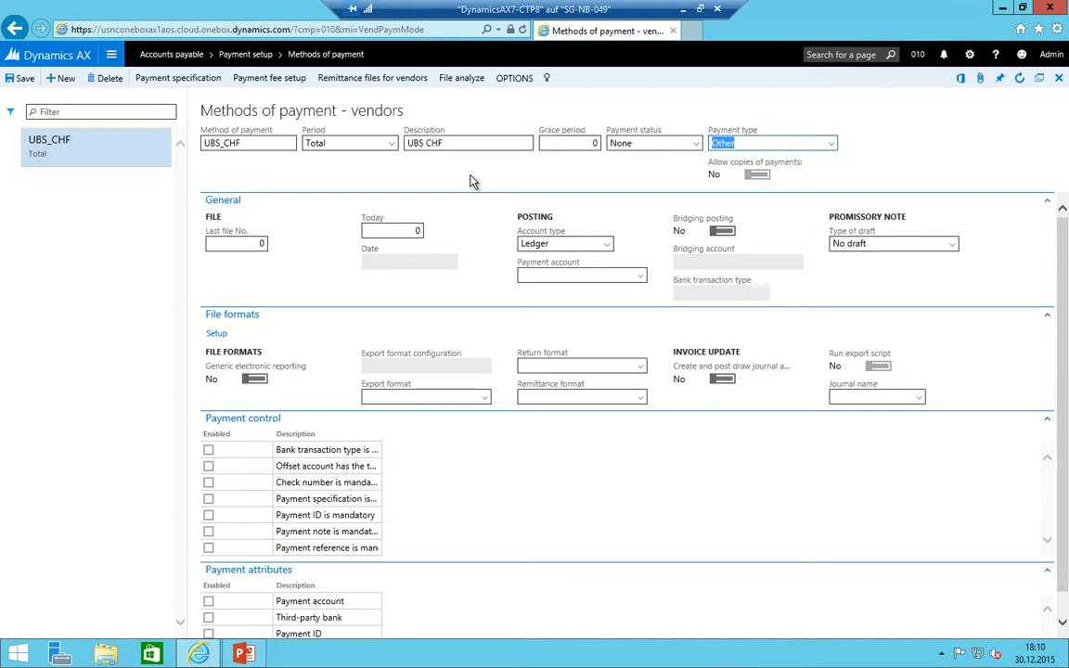
key(Tab)
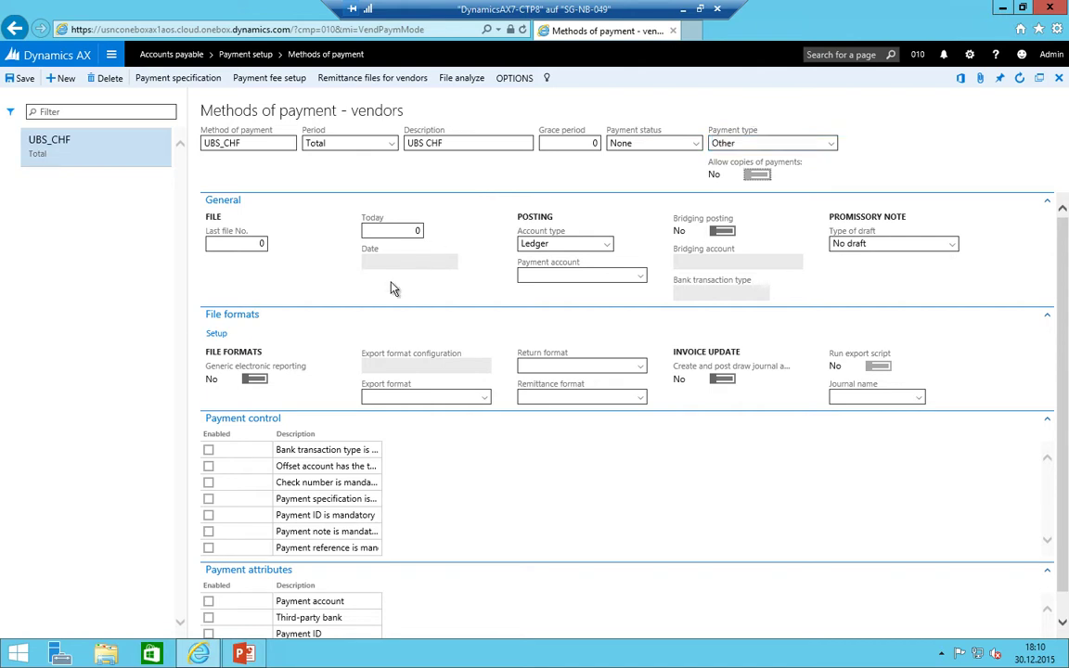
- Set the posting account type to Bank and choose UBS_CHF as the payment account
click(606, 249)
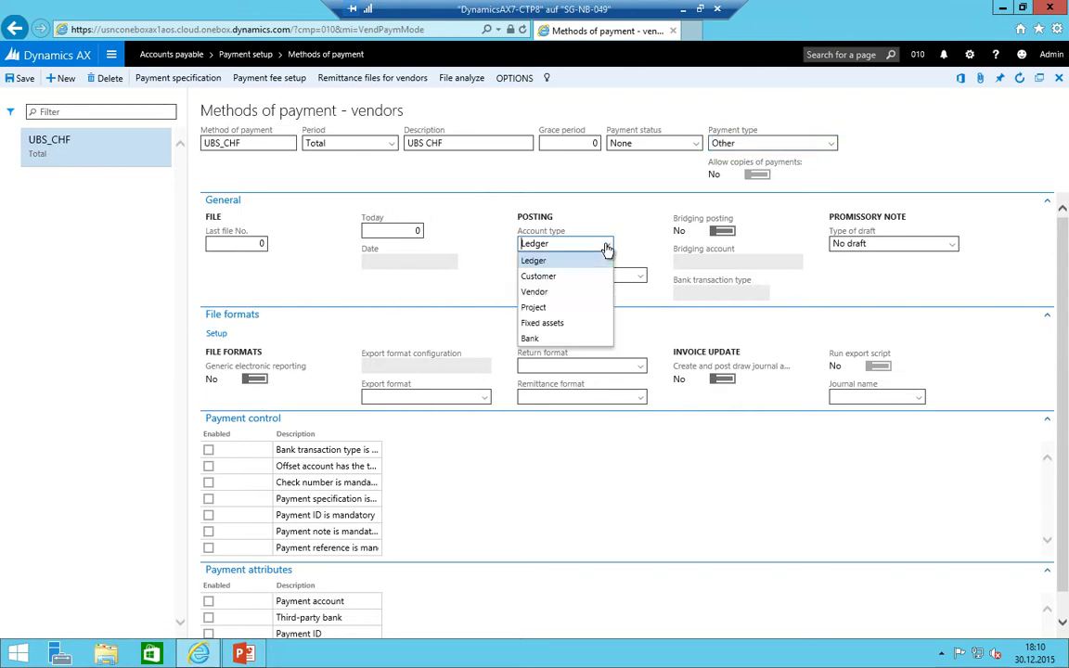
click(547, 340)
click(640, 275)
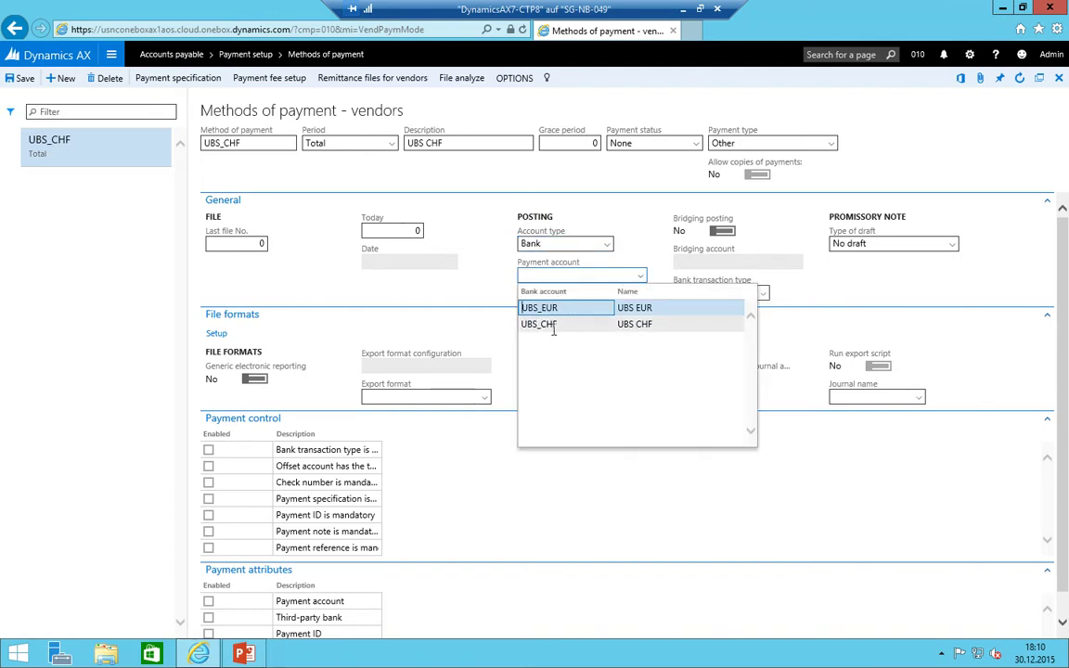
click(547, 330)
click(547, 325)
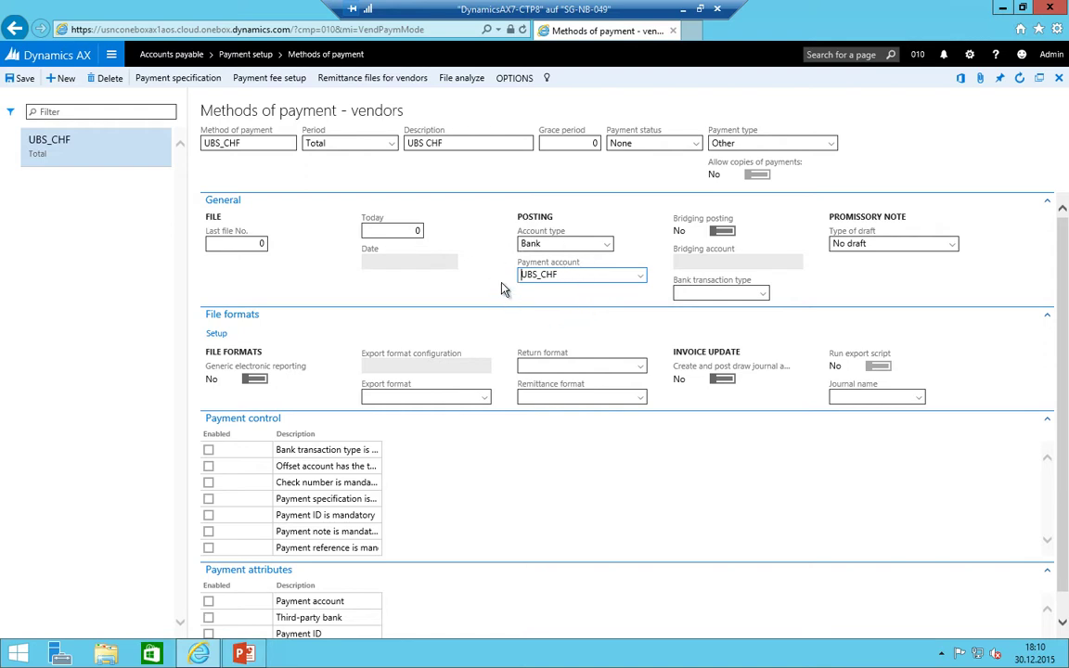
- Enable bridging posting for the payment method and select main account 10299 as the bridging account
click(723, 232)
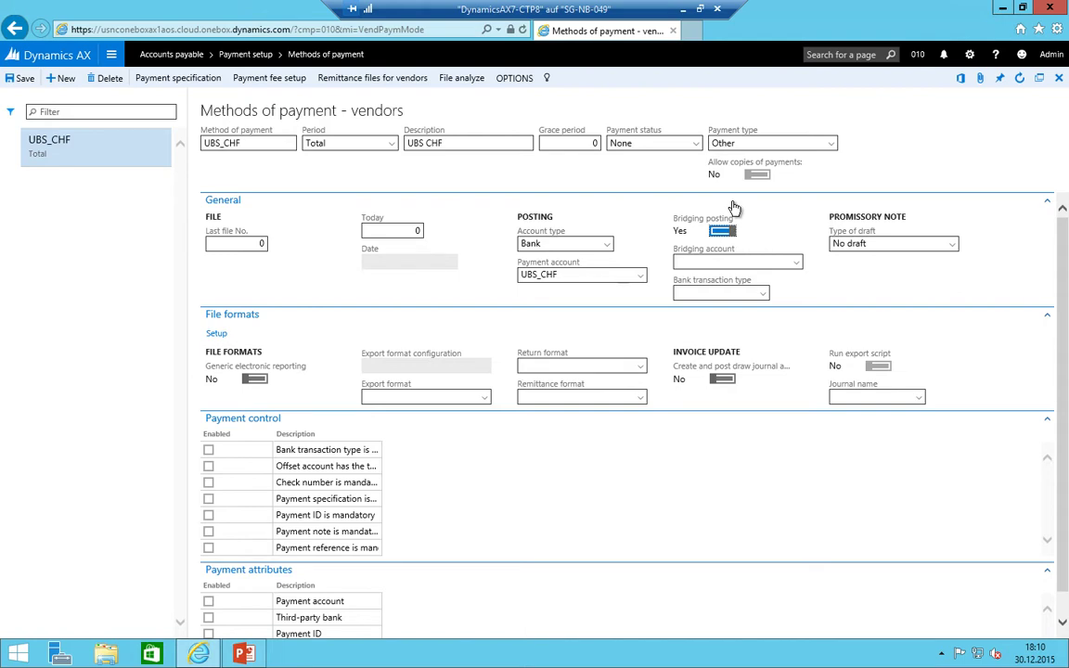
click(795, 264)
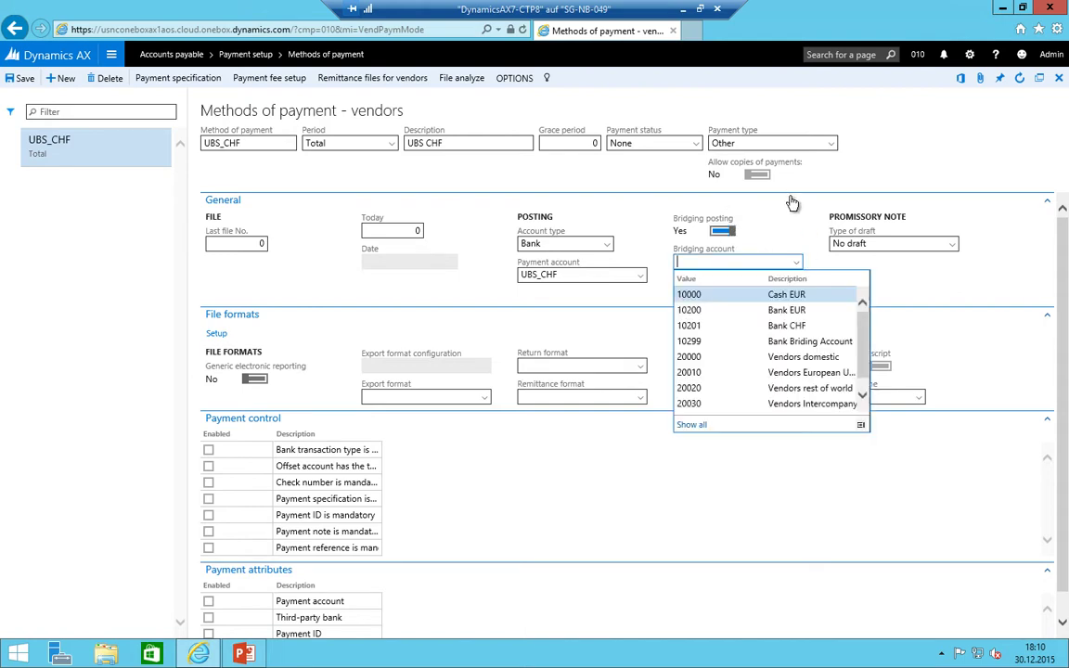
click(691, 342)
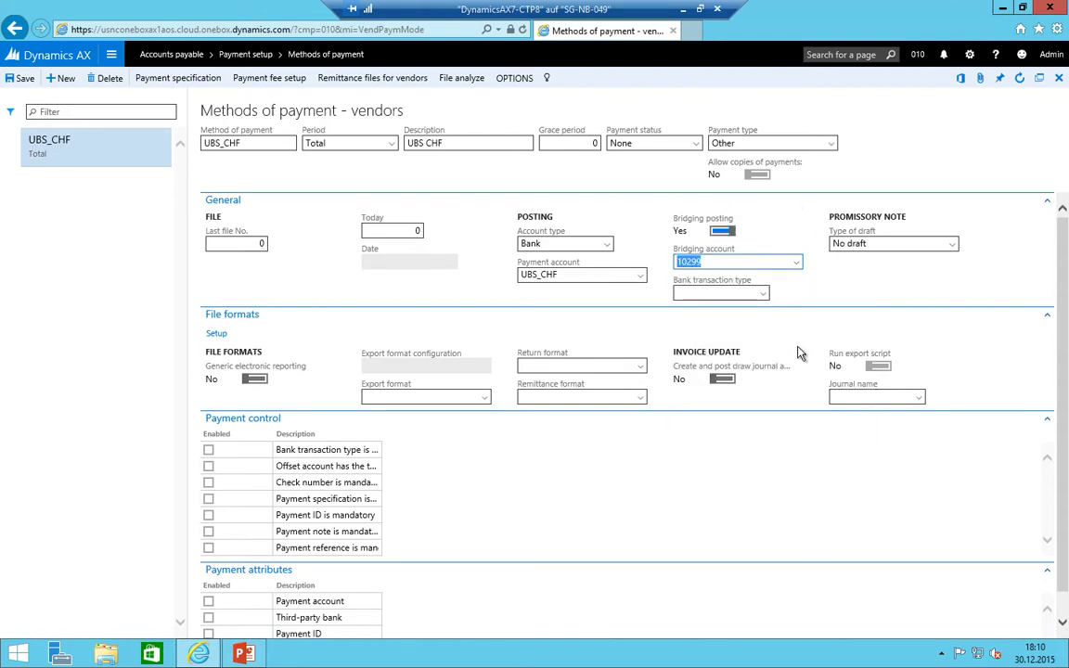
key(Tab)
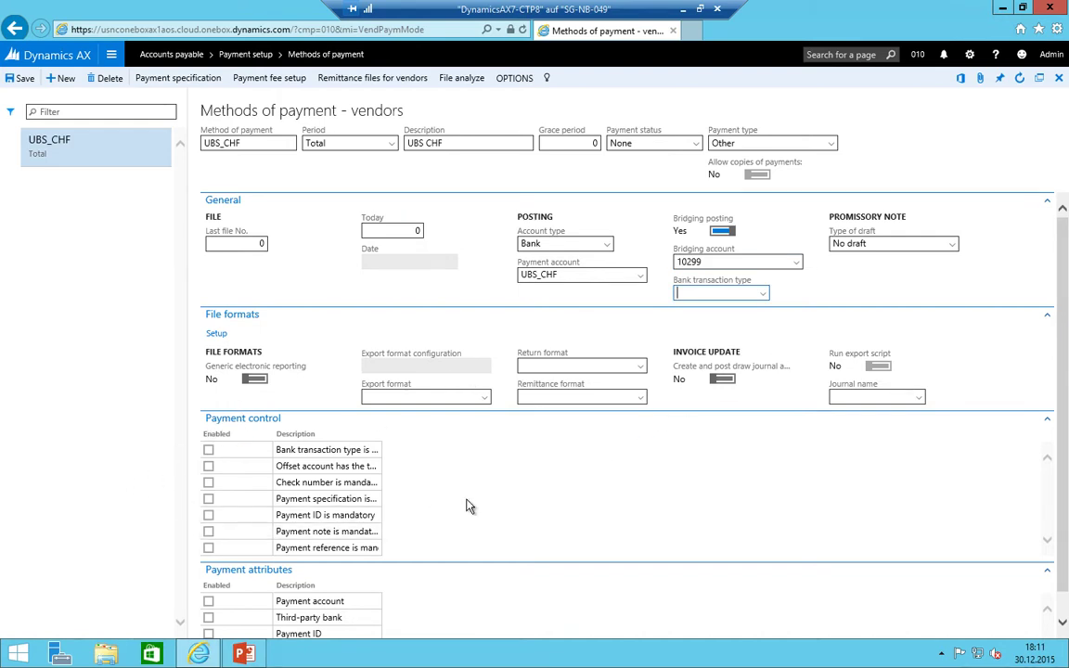
- Examine the payment control and payment attribute options of the UBS_CHF payment method, including the Payment ID attribute
scroll(399, 575, down, 1)
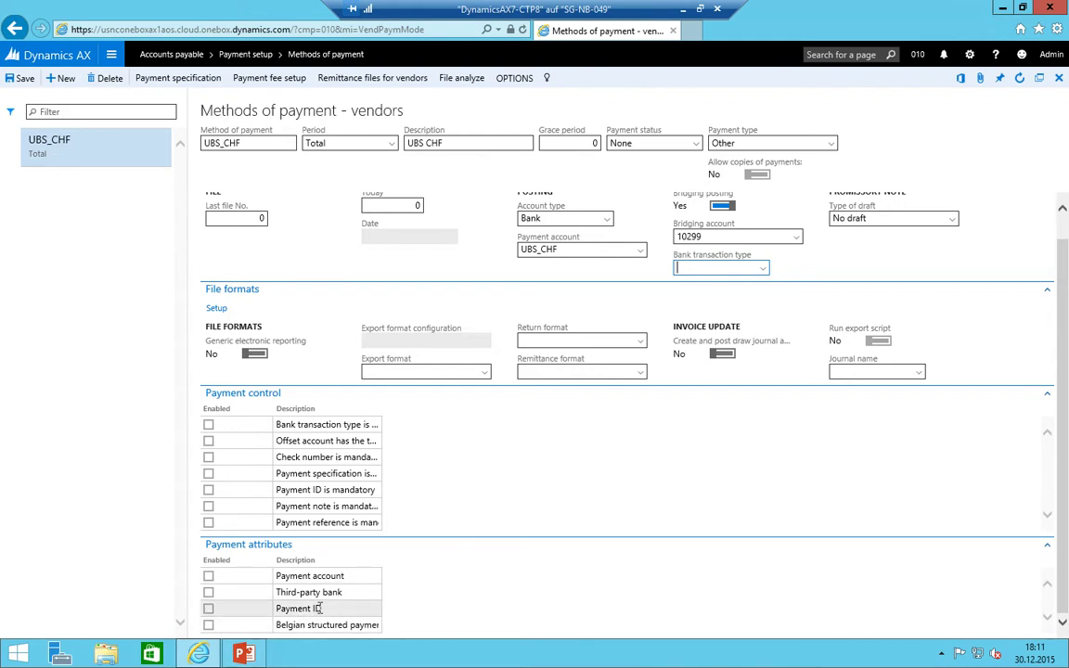
click(199, 612)
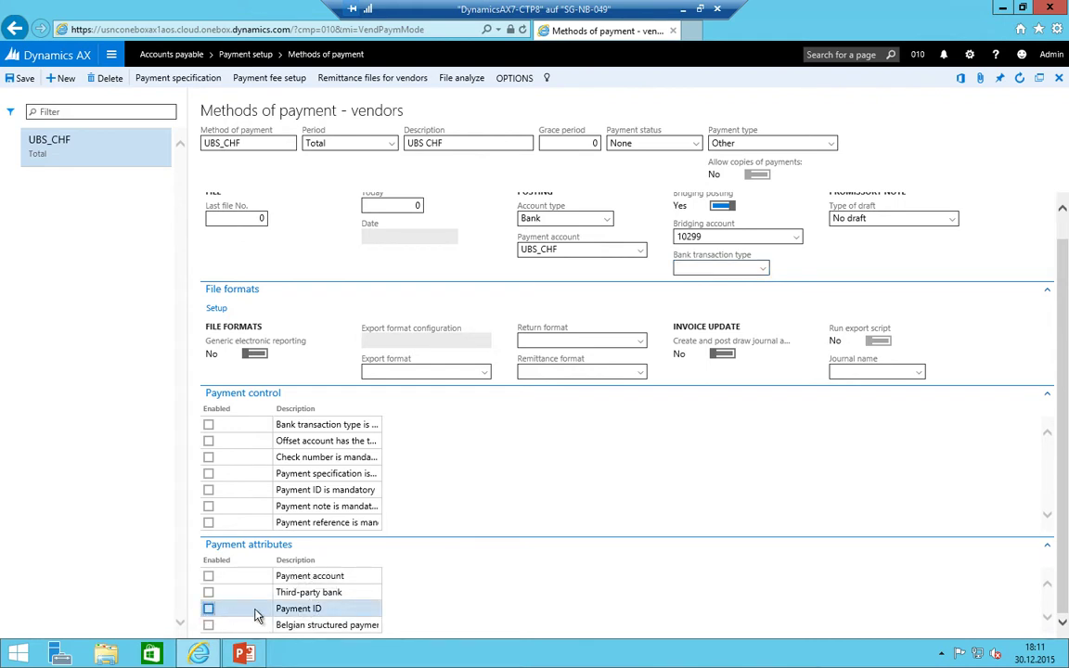
click(209, 609)
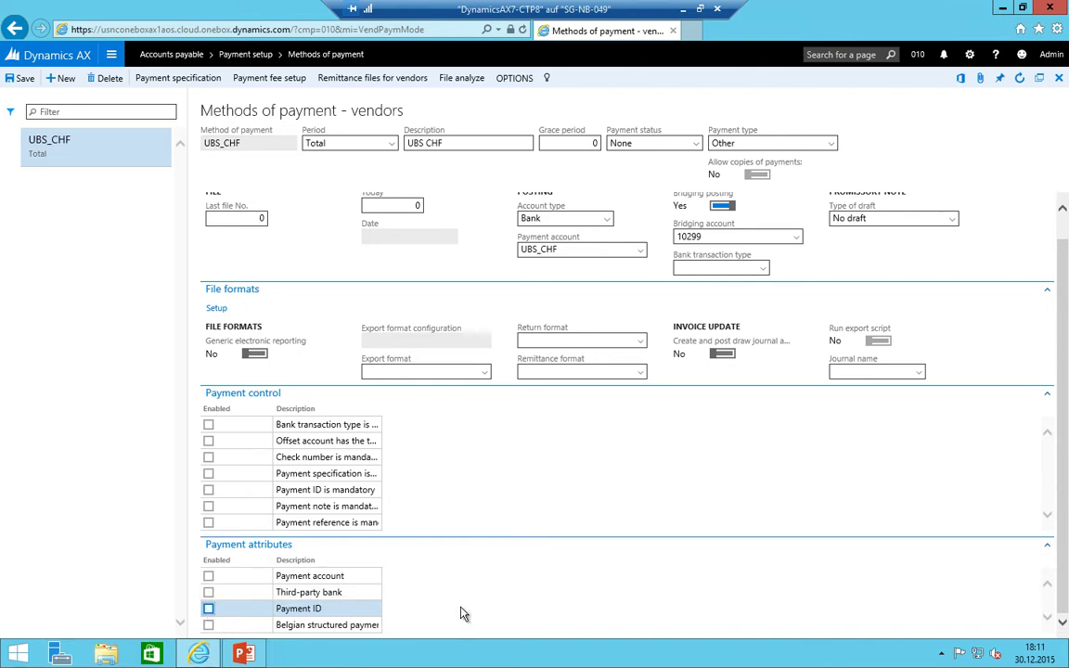
scroll(492, 353, up, 1)
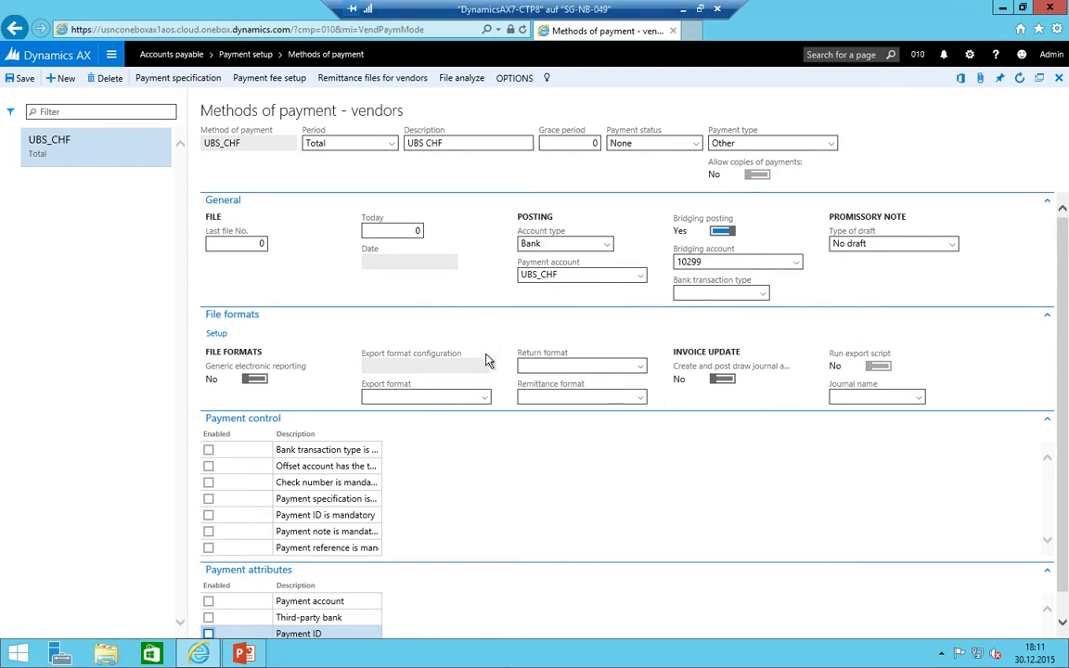
- Review the available export file formats in the file format setup and return to the vendor methods of payment
click(430, 397)
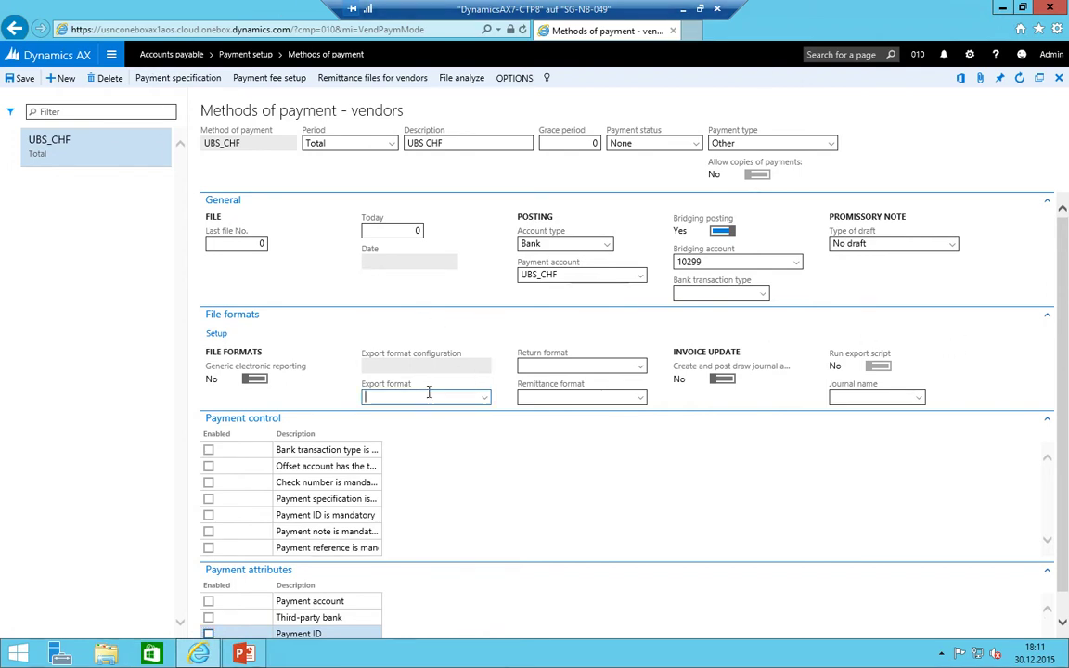
click(213, 335)
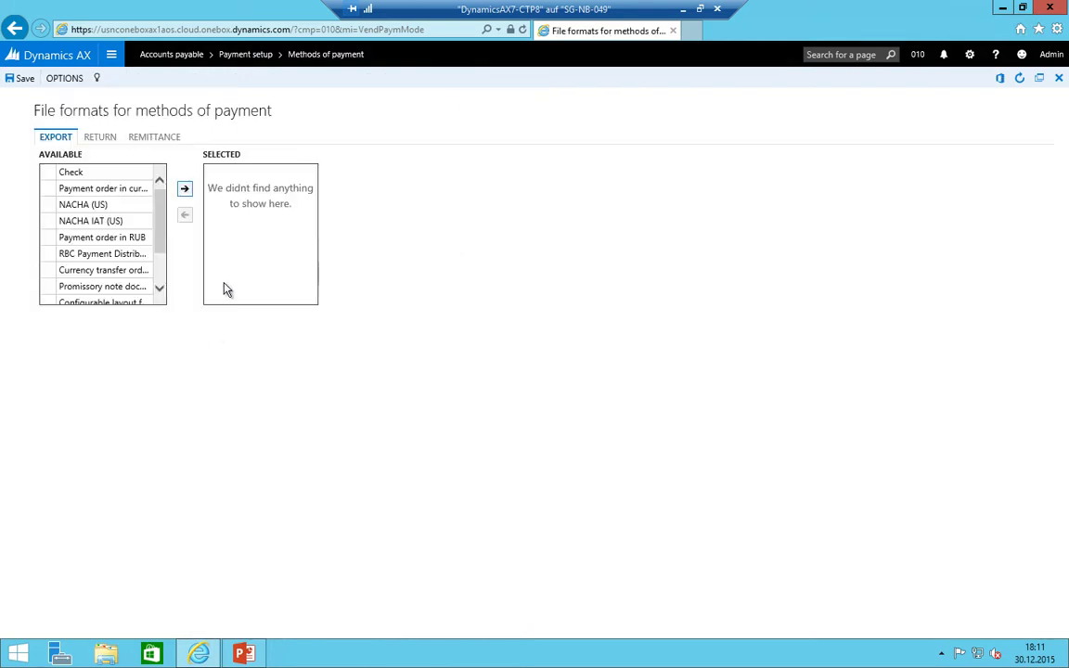
mouse_move(160, 190)
mouse_down()
mouse_move(162, 237)
mouse_move(161, 189)
mouse_up()
drag(160, 213, 172, 246)
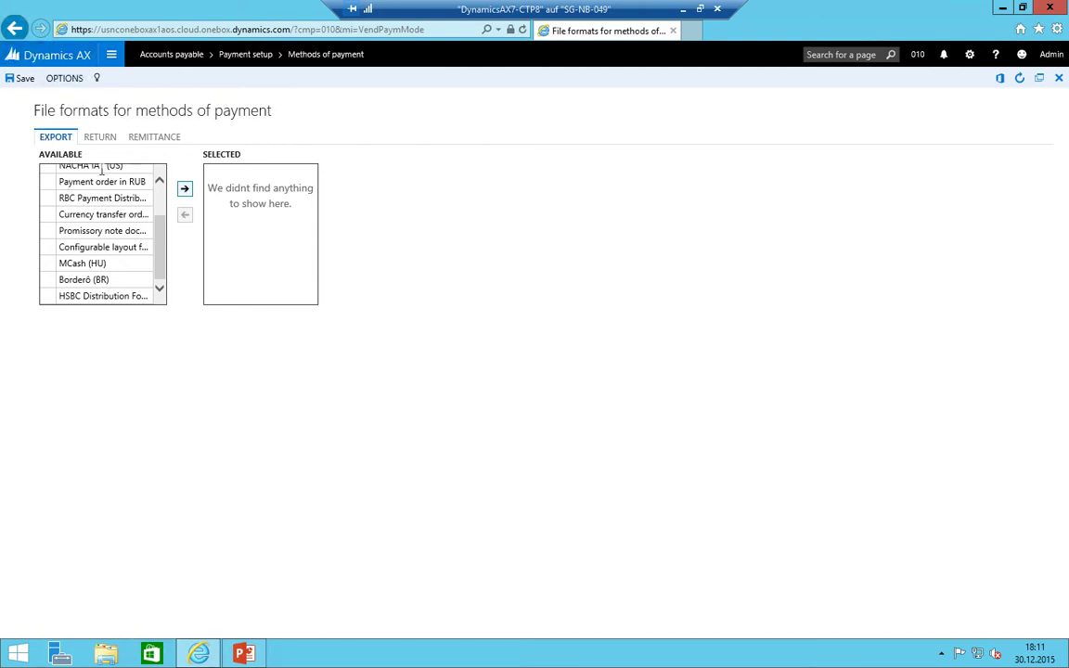
click(14, 29)
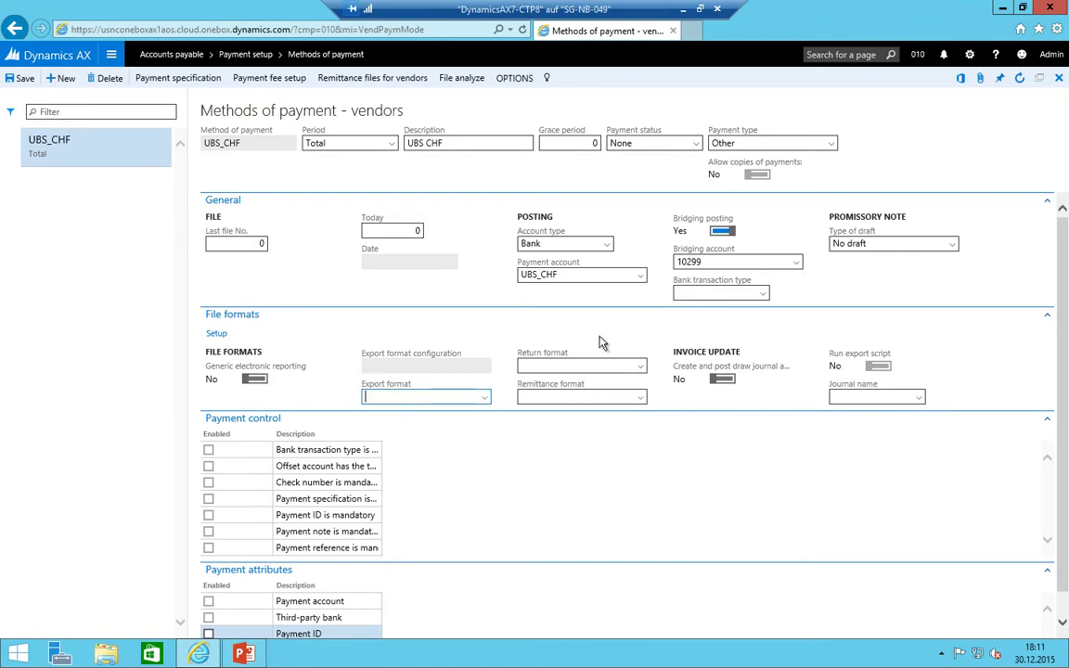
- Create a new vendor method of payment named UBS_EUR with its period set to Total
click(61, 79)
text(UBS_EUR)
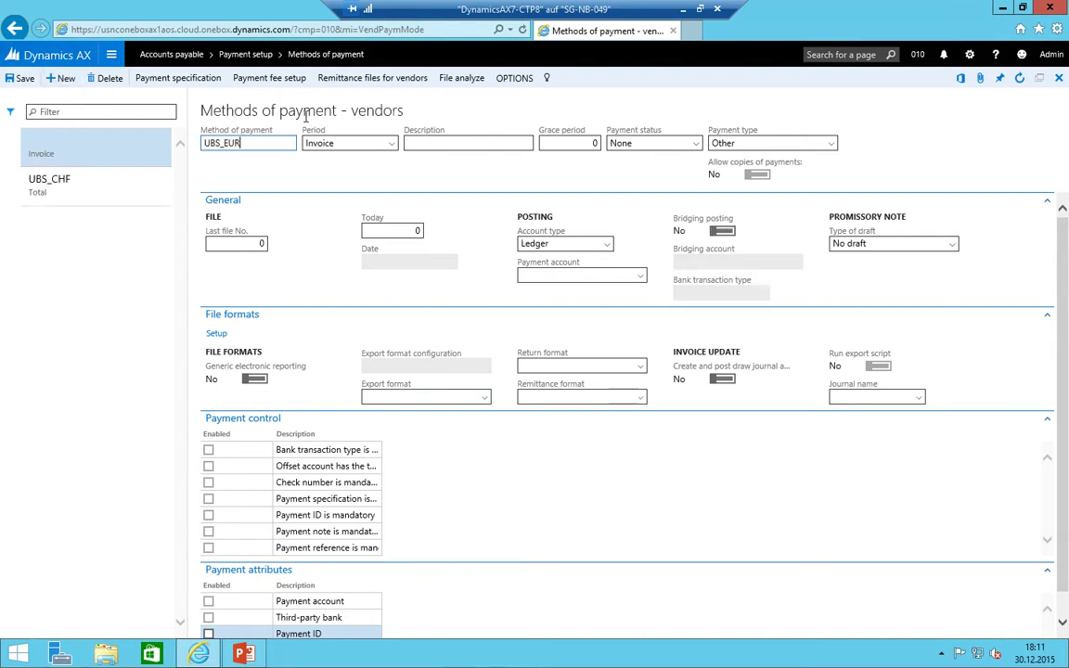
key(Tab)
key(alt+Down)
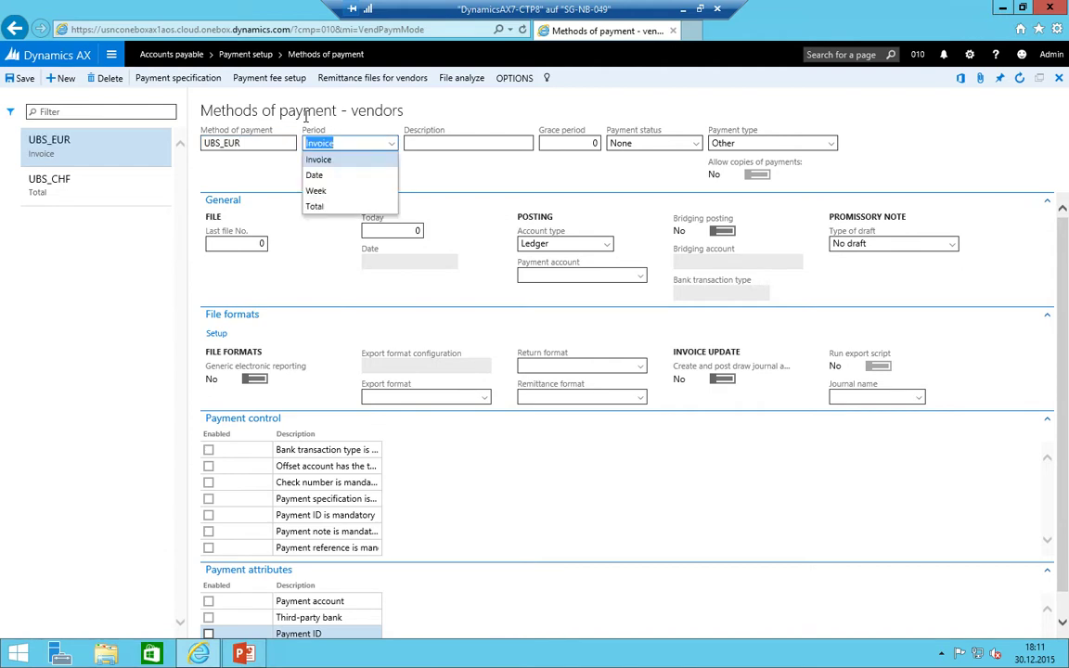
key(Down)
key(Down)
key(Down)
key(Tab)
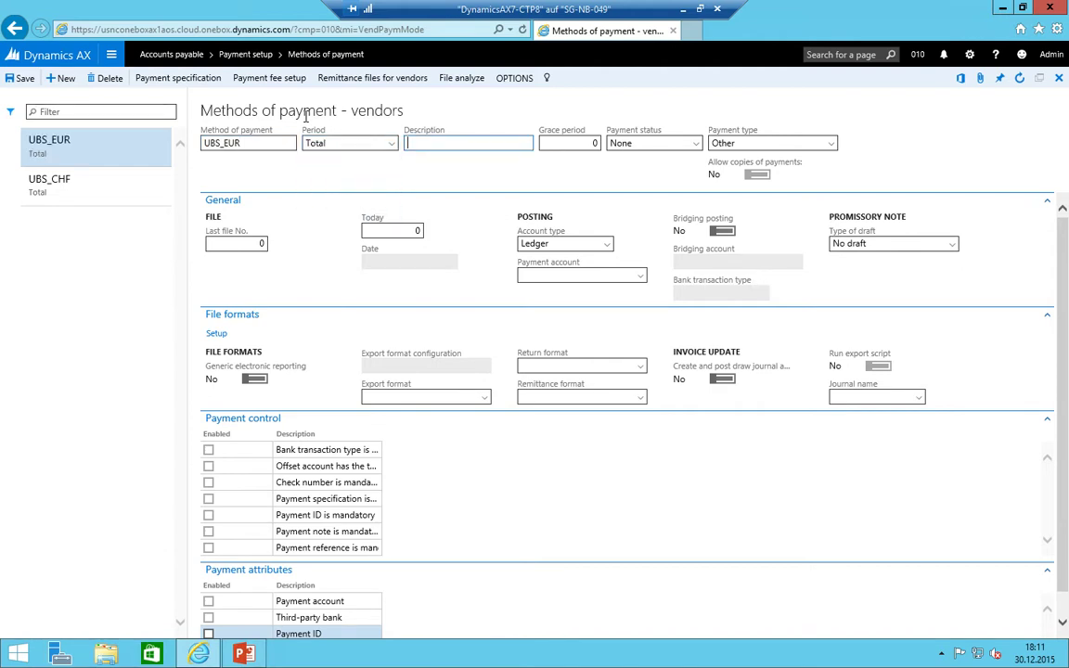
- Enter "UBS EUR" as the payment method's description, keeping the default grace period, payment status and payment type
text(UBS EUR)
key(Tab)
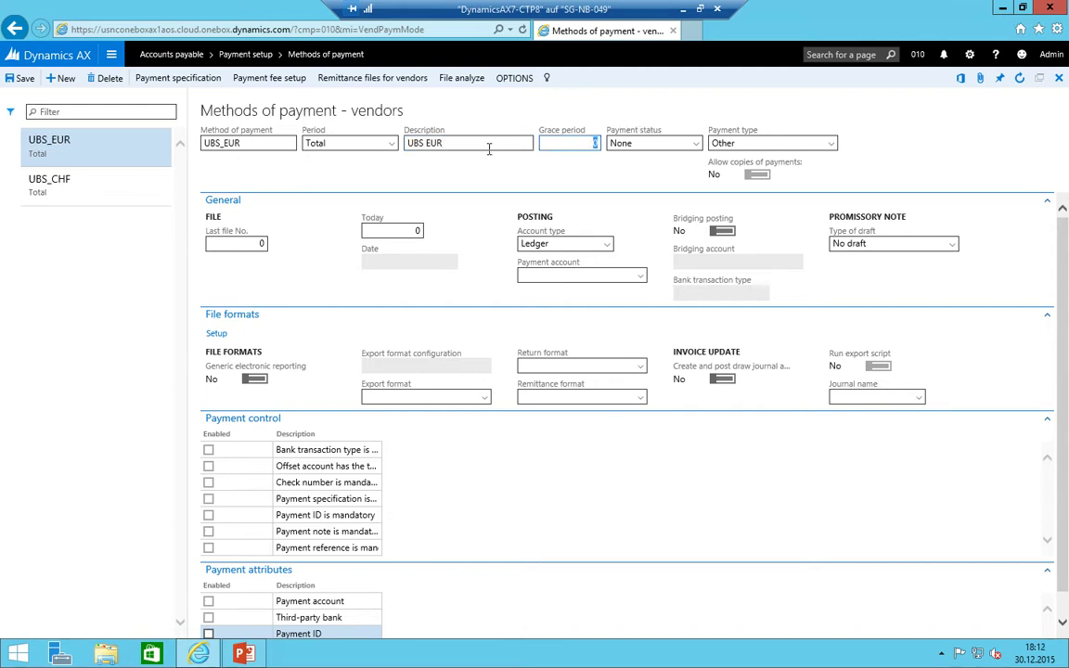
key(Tab)
key(Tab)
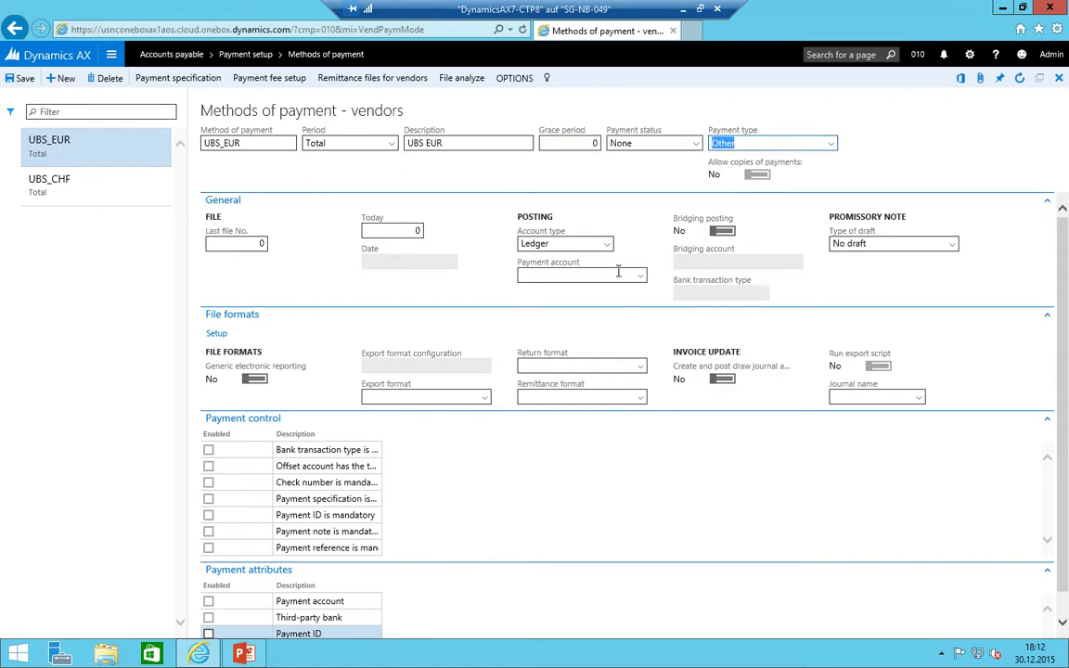
- Set the posting account type to Bank and choose UBS_EUR as the payment account
click(610, 244)
click(540, 325)
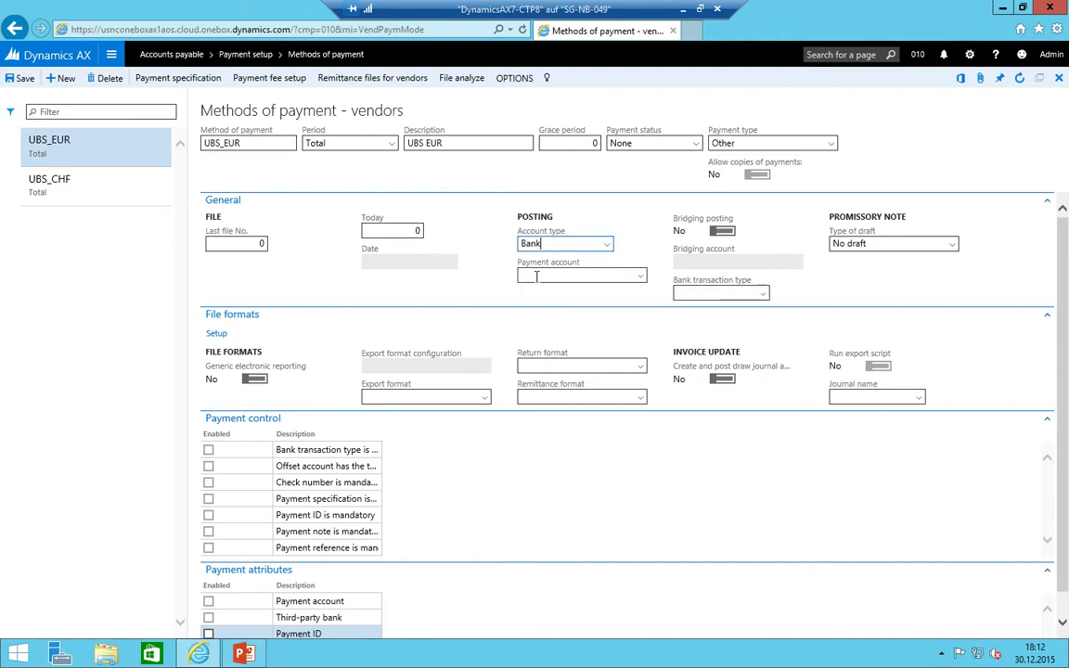
click(640, 275)
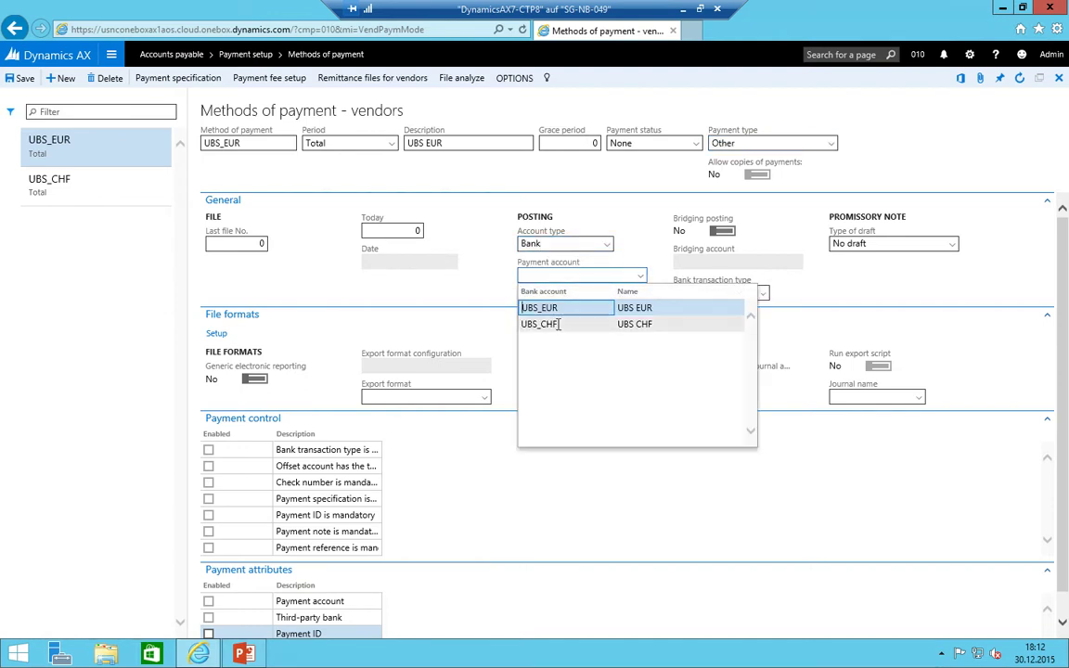
click(569, 311)
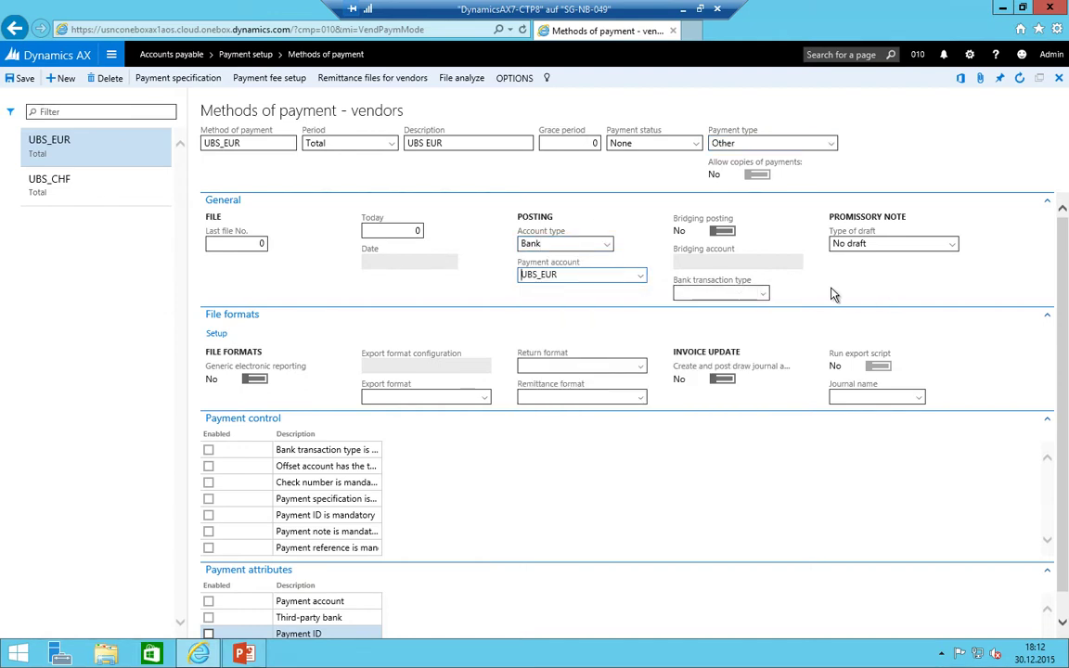
- Enable bridging posting for the UBS_EUR payment method and select main account 10299 as the bridging account
click(723, 231)
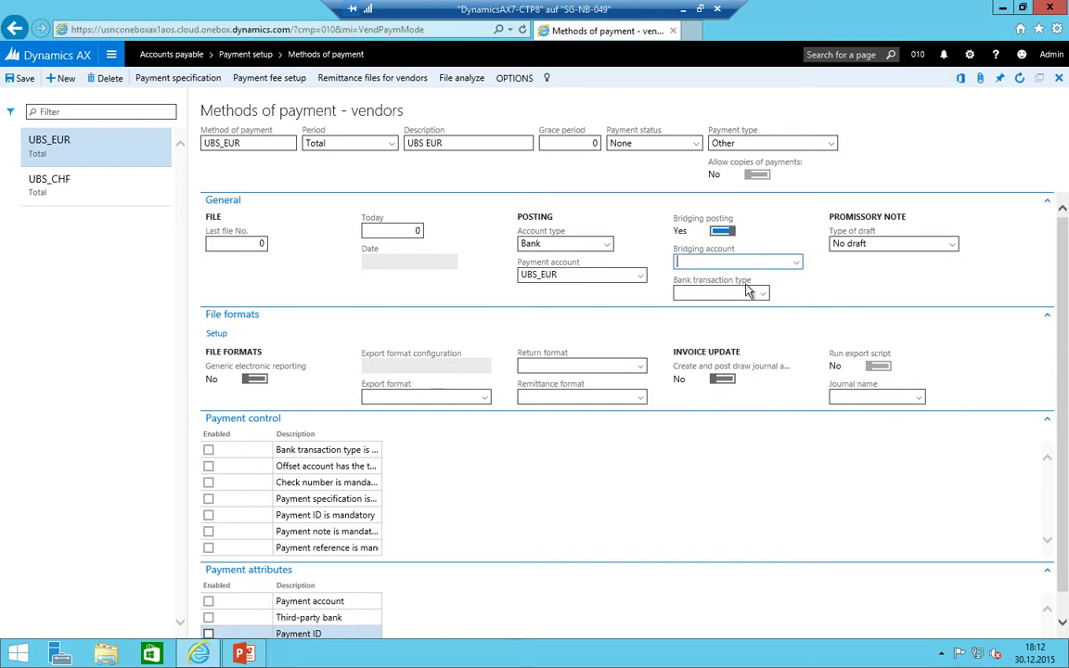
click(796, 262)
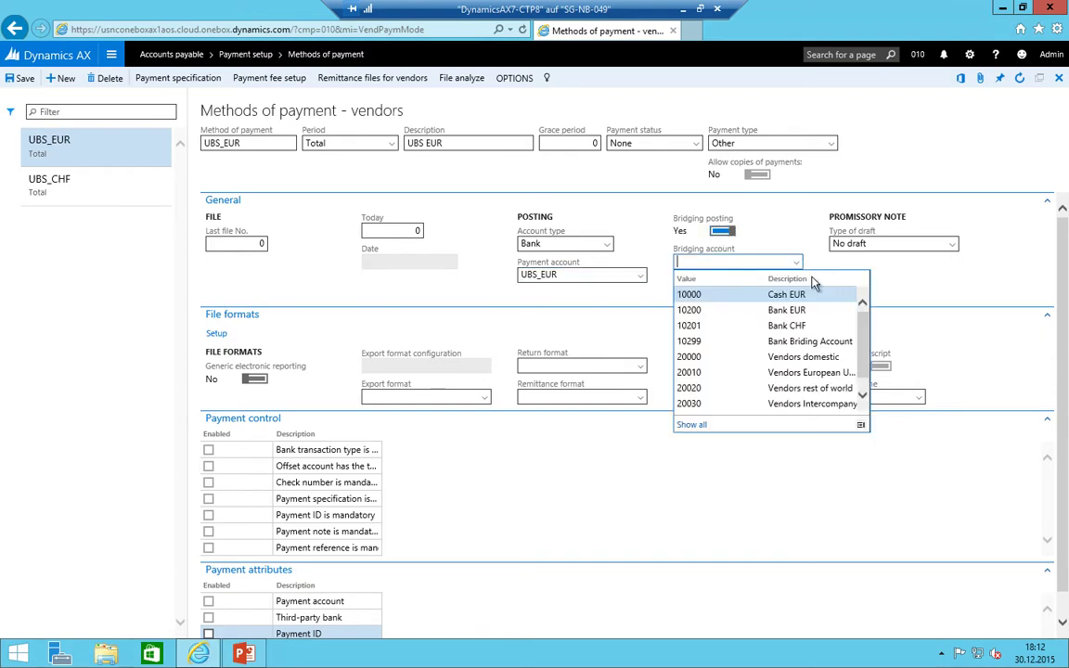
click(688, 342)
key(Tab)
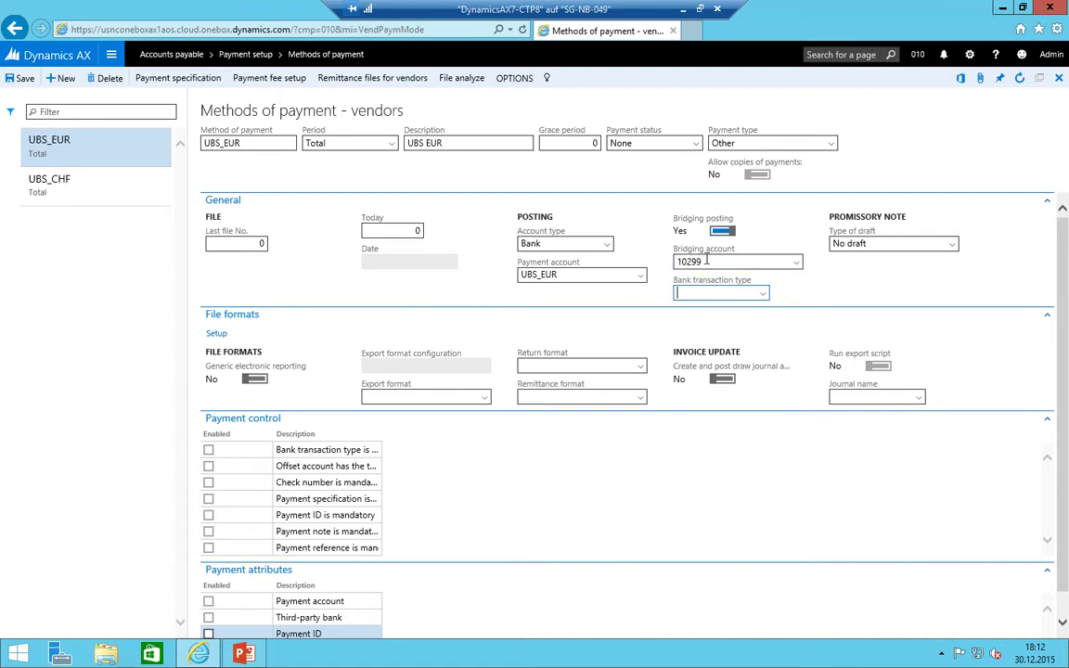
click(707, 261)
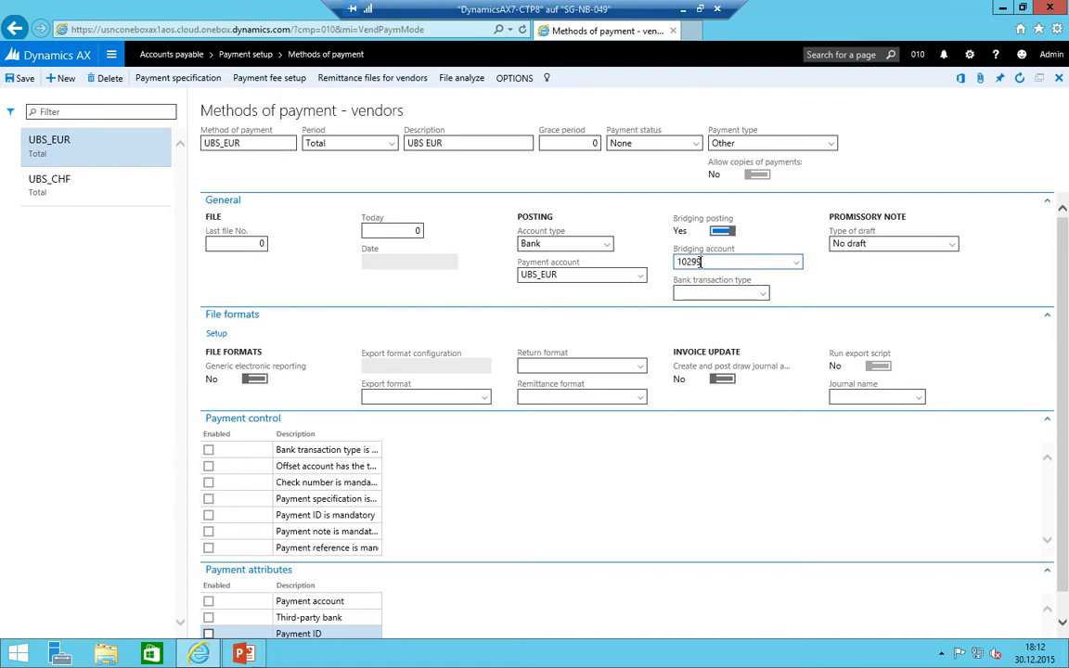
right_click(699, 262)
key(Escape)
double_click(712, 261)
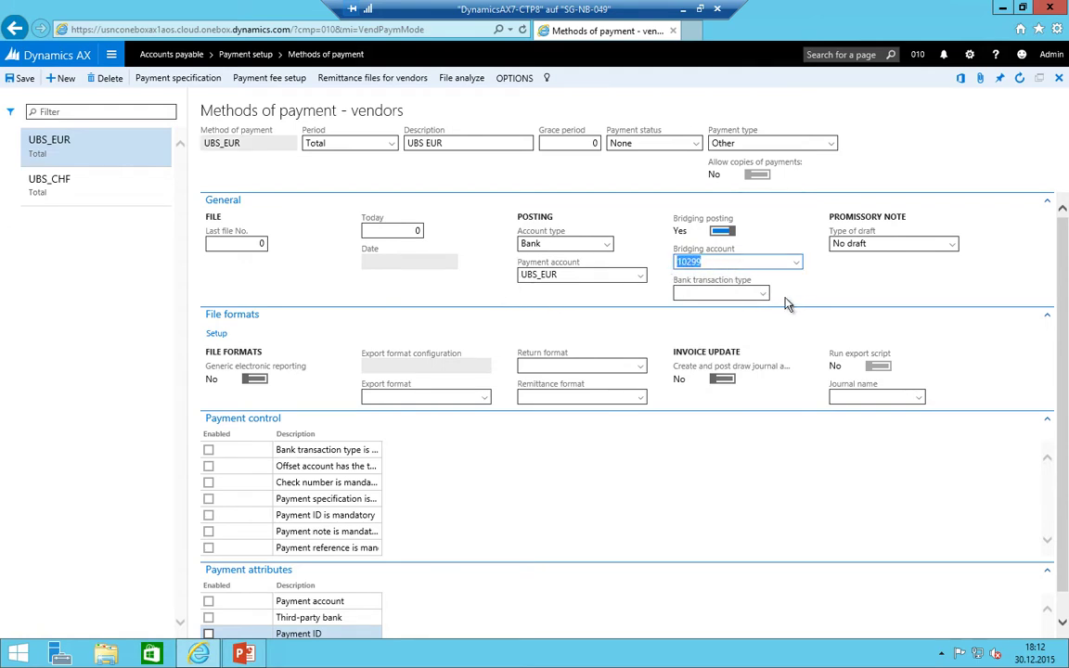
right_click(722, 267)
key(Escape)
click(698, 295)
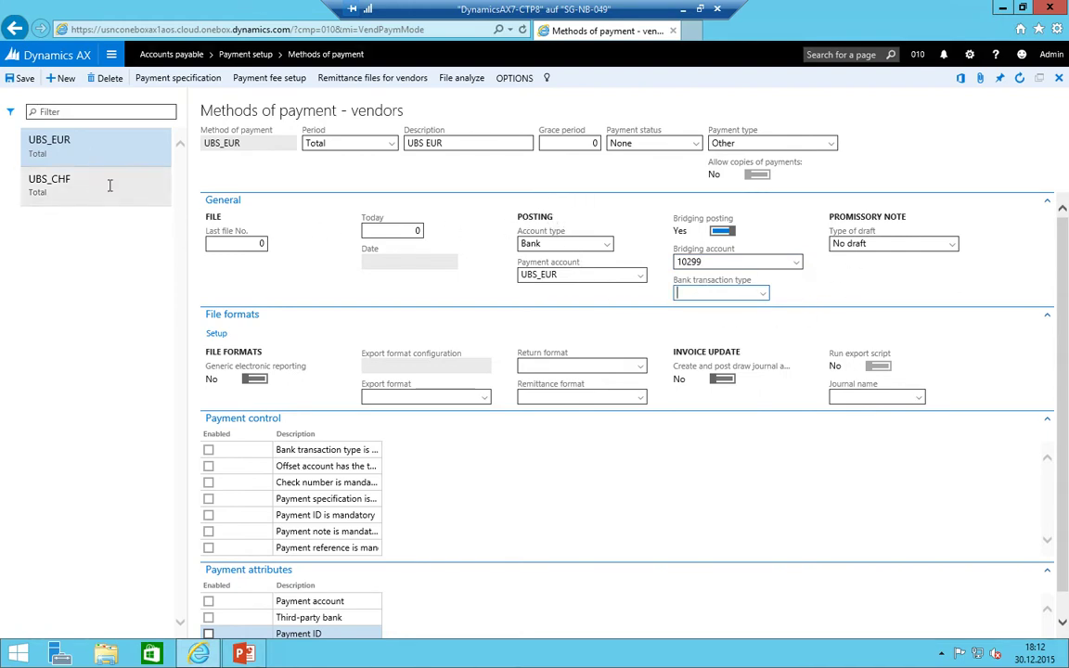
- Open the accounts payable terms of payment and create the term N30 with the description "Net 30 days"
click(111, 56)
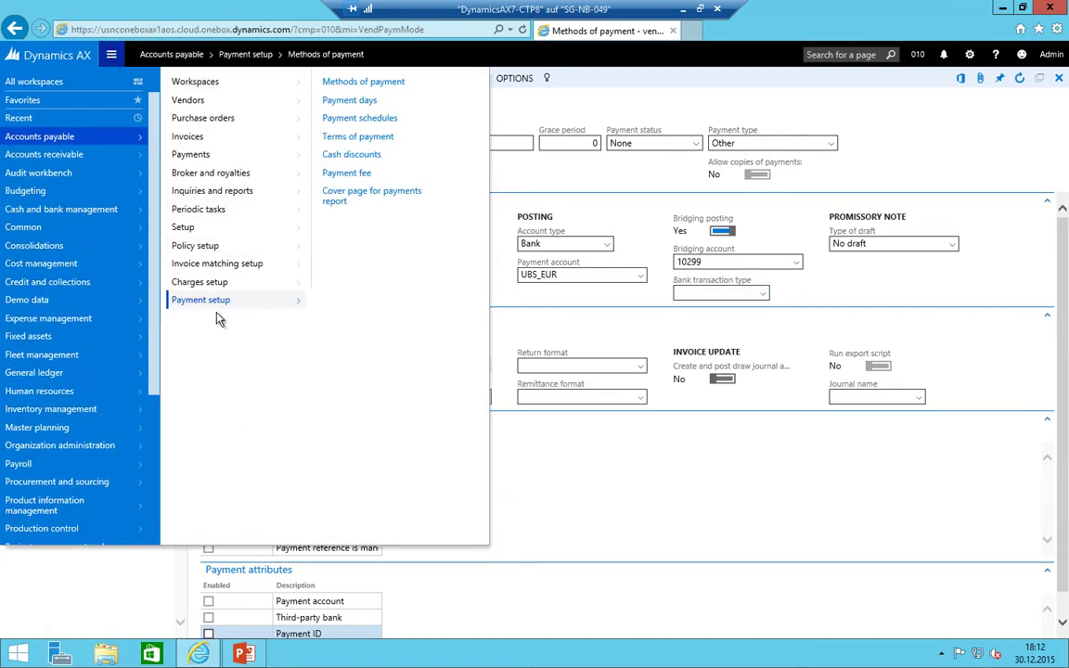
click(372, 139)
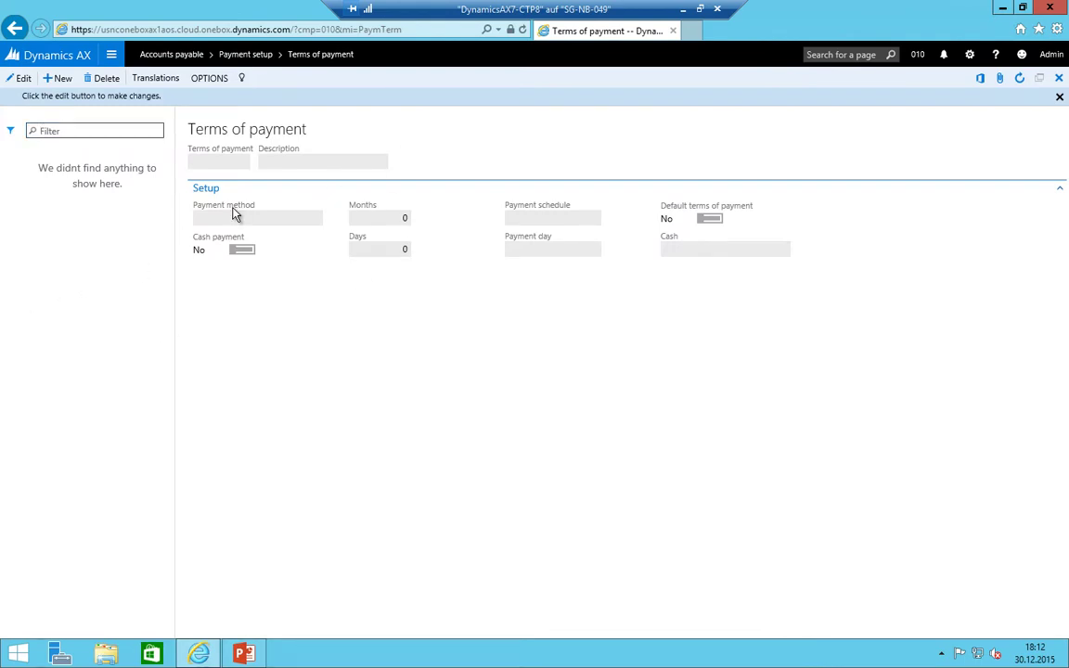
click(58, 78)
text(N)
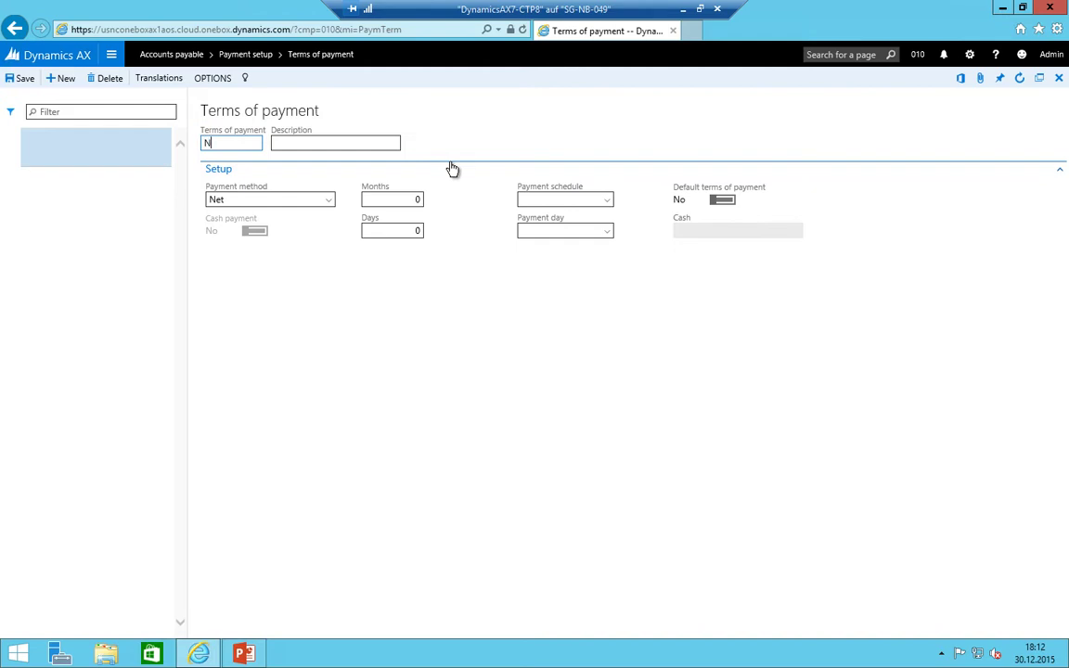
text(30)
key(Tab)
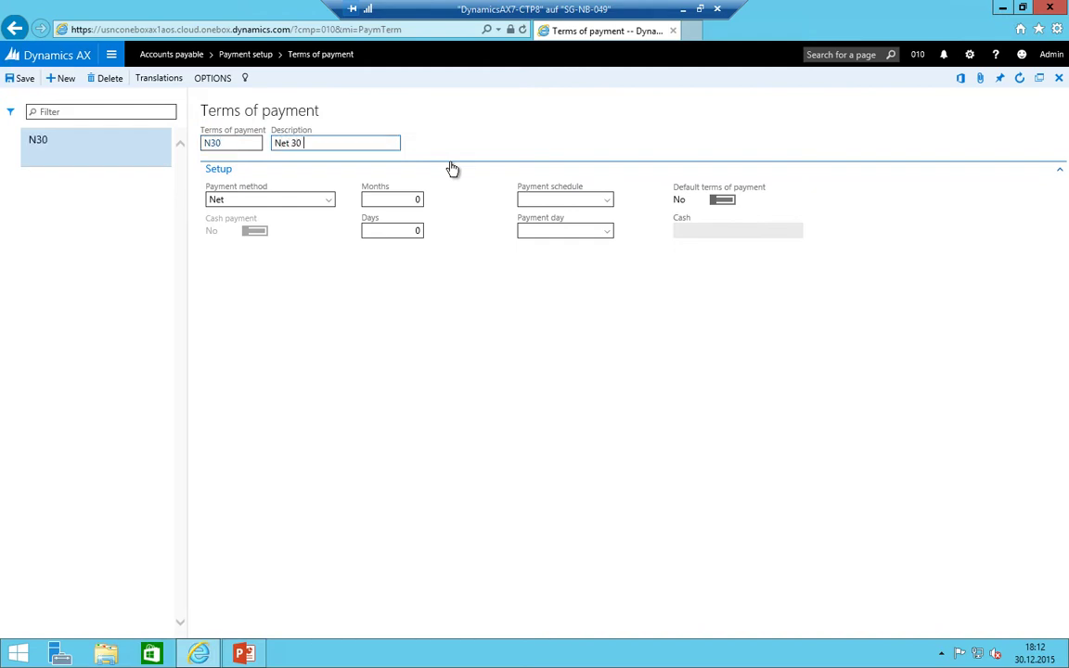
key(Tab)
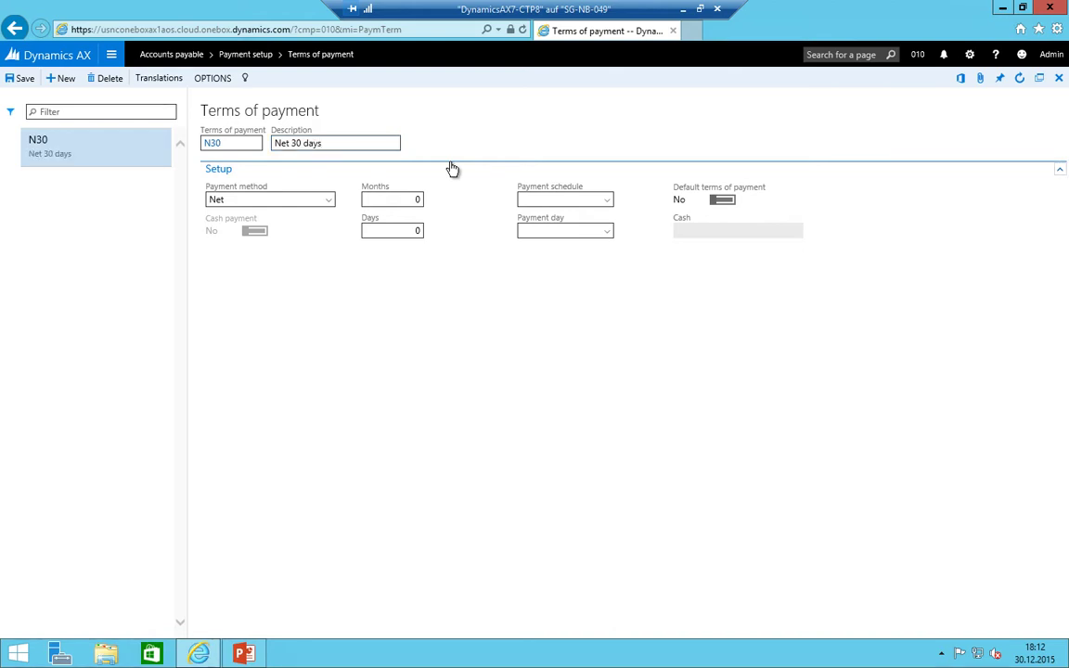
- Set the N30 payment term to 30 days, keeping the Net payment method
key(Tab)
key(BackSpace)
text(30)
key(Tab)
- Create a second payment term N60 with the description "Net 60 days"
click(57, 79)
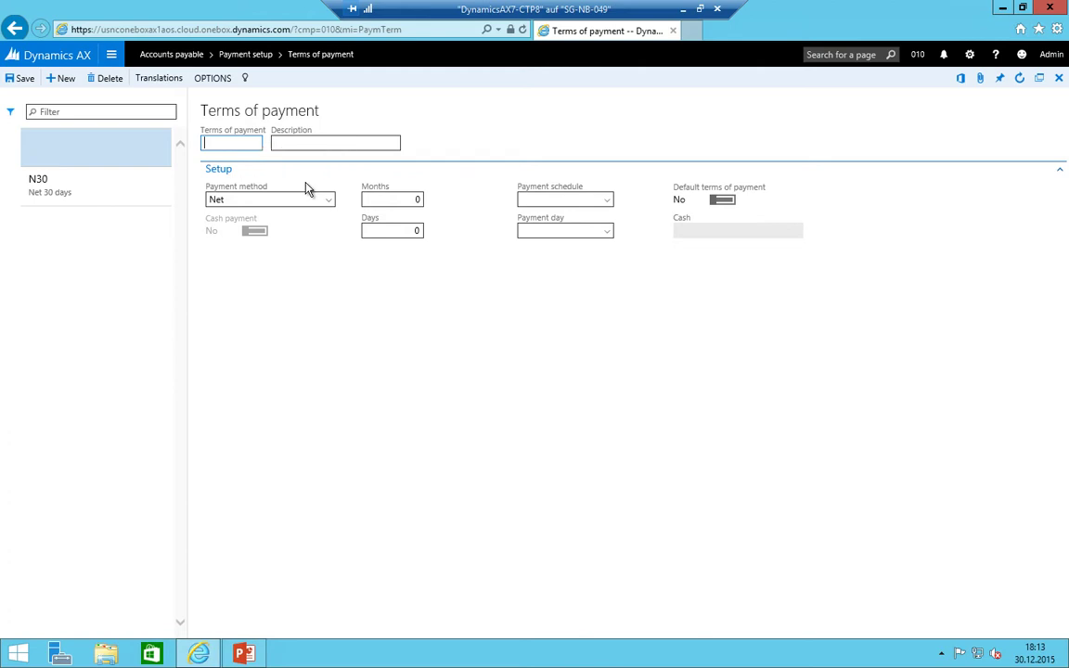
text(N60)
key(Tab)
text(N)
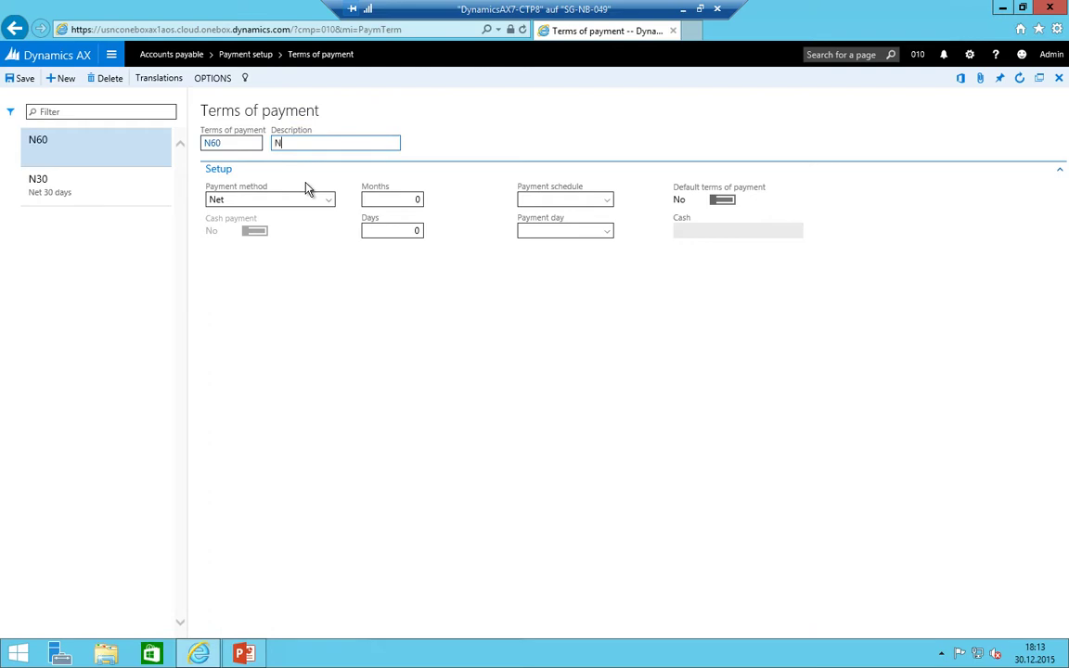
text(et 60 days)
key(Tab)
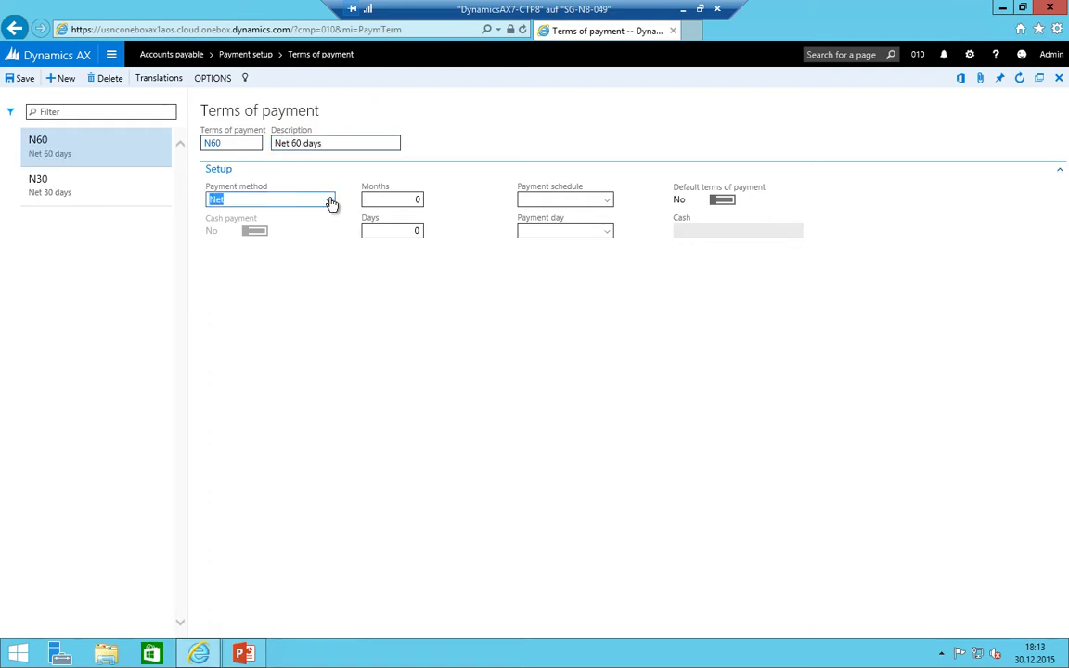
- Set the N60 term to 60 days with the Net payment method and no payment day, and save it
click(331, 202)
click(415, 198)
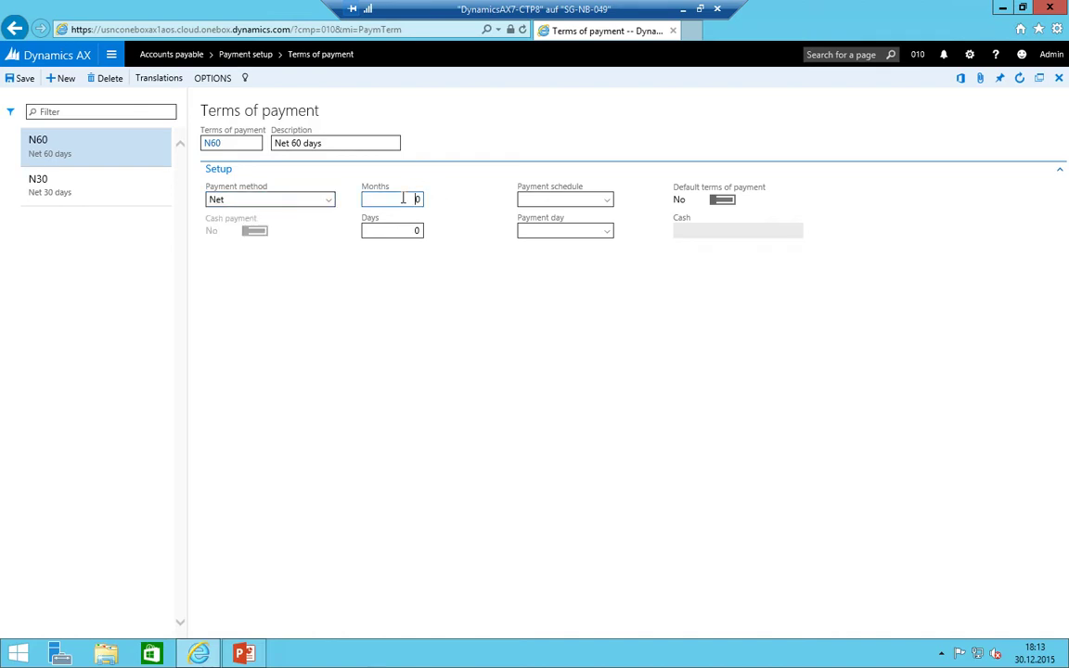
click(387, 232)
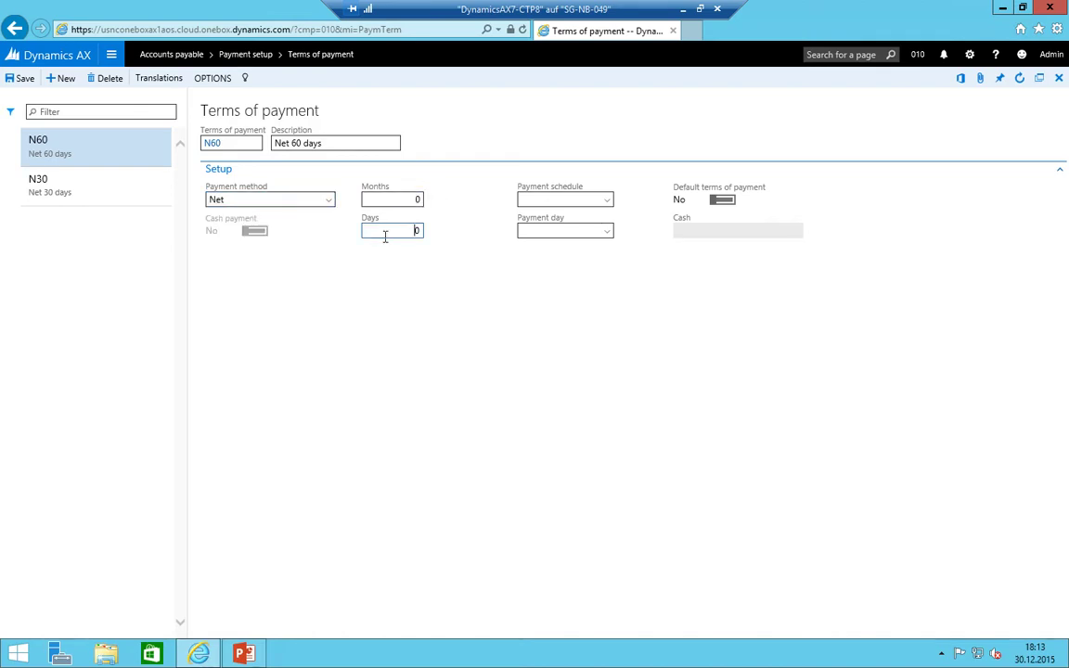
click(587, 235)
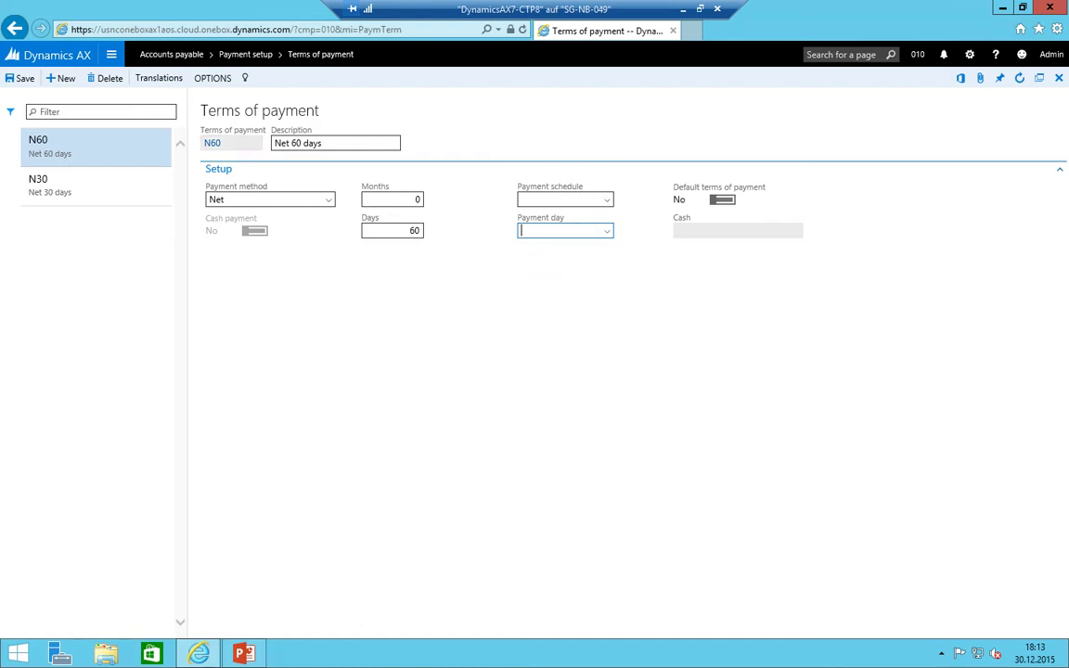
key(ctrl+s)
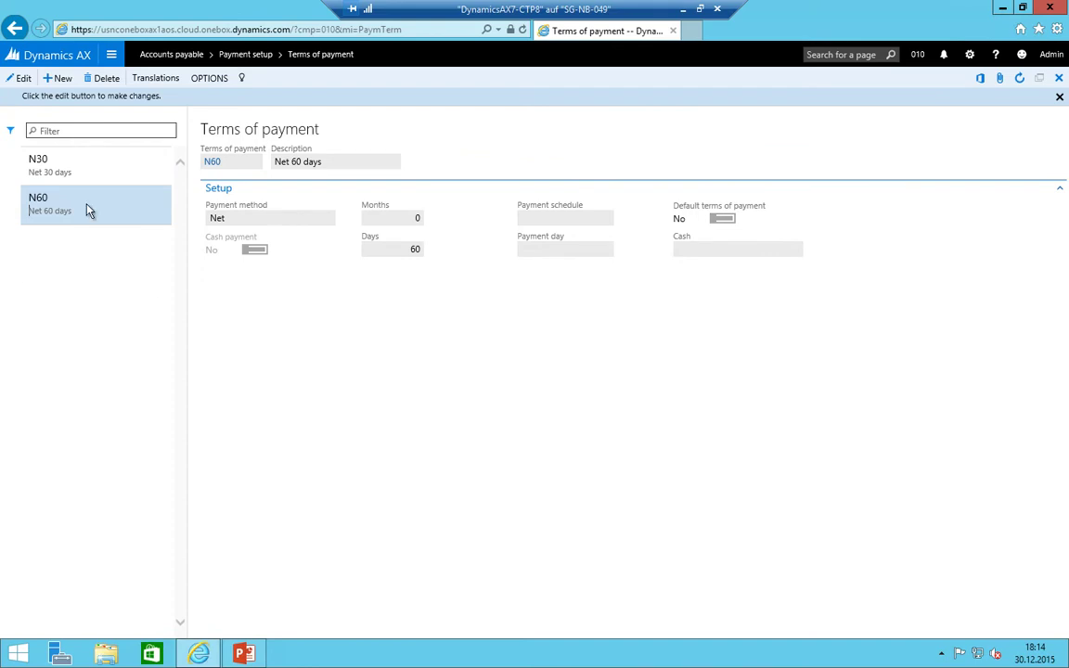
- Create a payment term N30EOM with the description "Net 30 days End of Month"
click(58, 79)
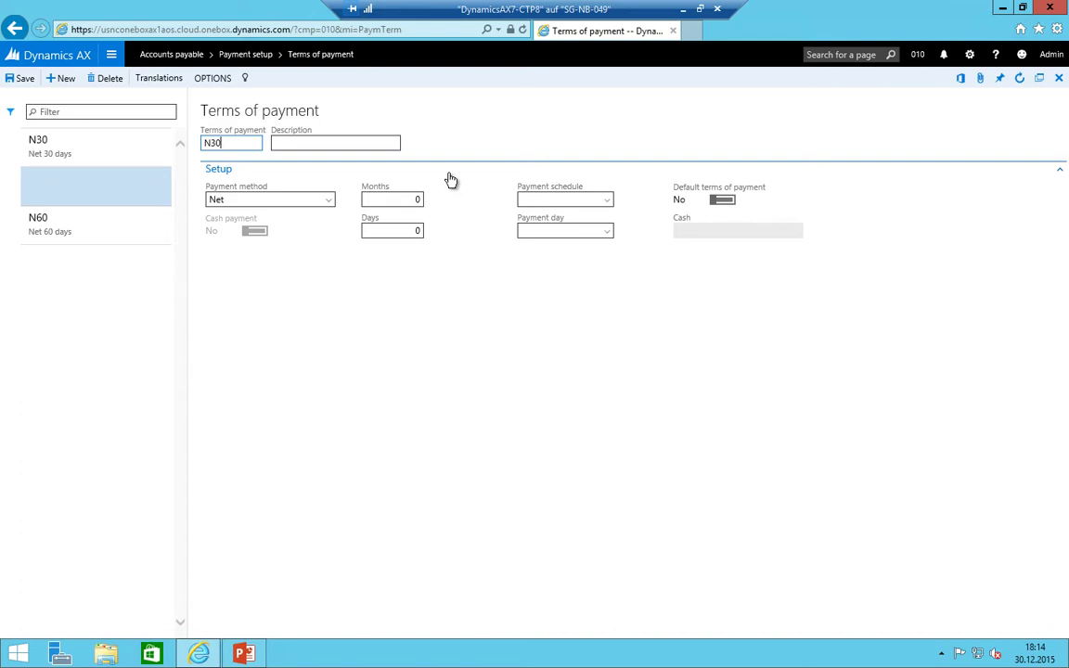
text(N30EOM)
key(Tab)
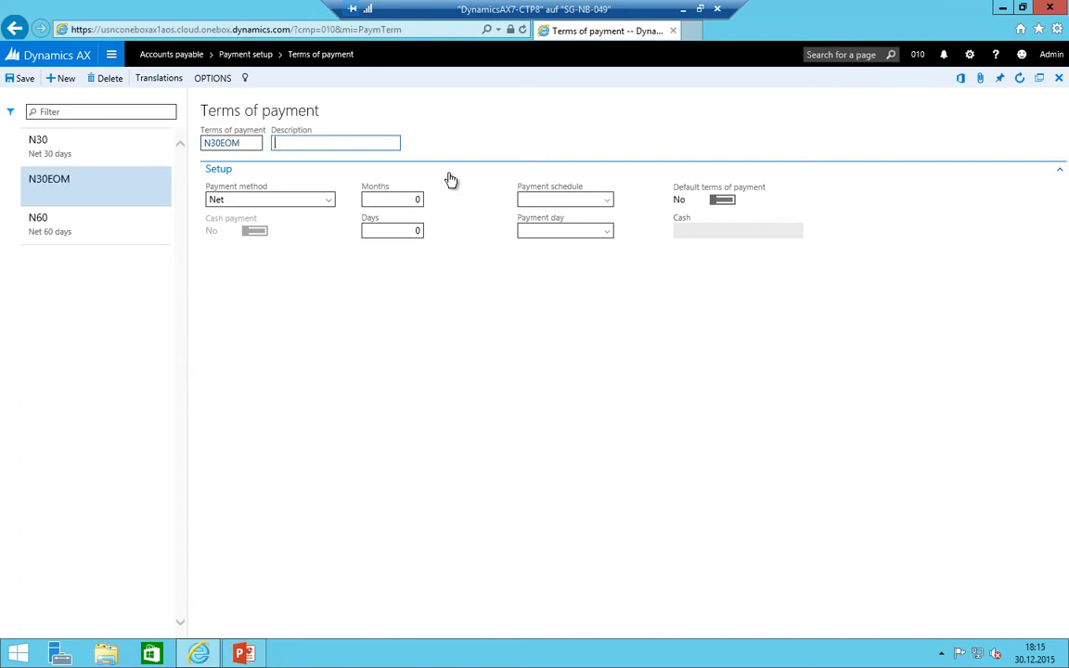
text(Net 30 days End of Month)
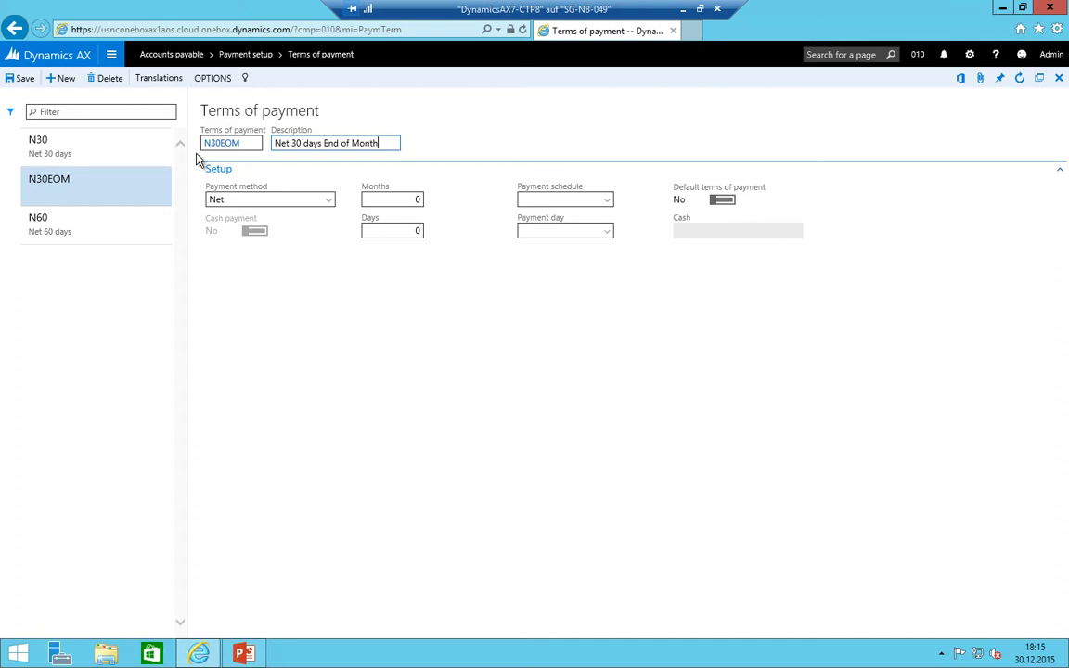
- Set the N30EOM term to 30 days with the Net payment method
click(386, 228)
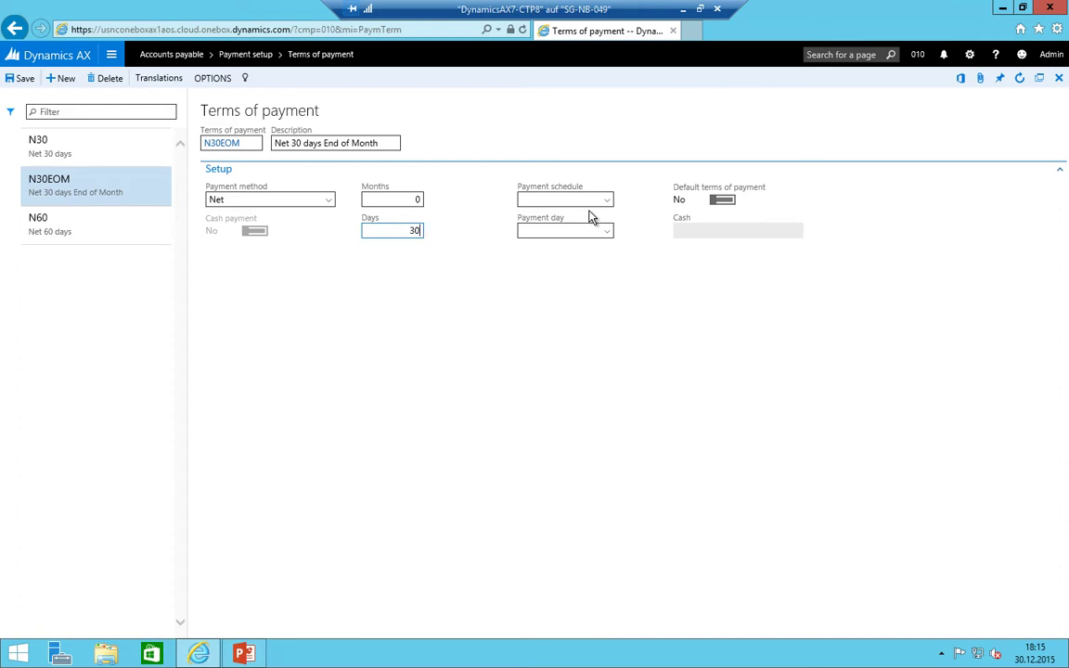
key(Tab)
key(Tab)
key(shift+Tab)
key(shift+Tab)
click(332, 201)
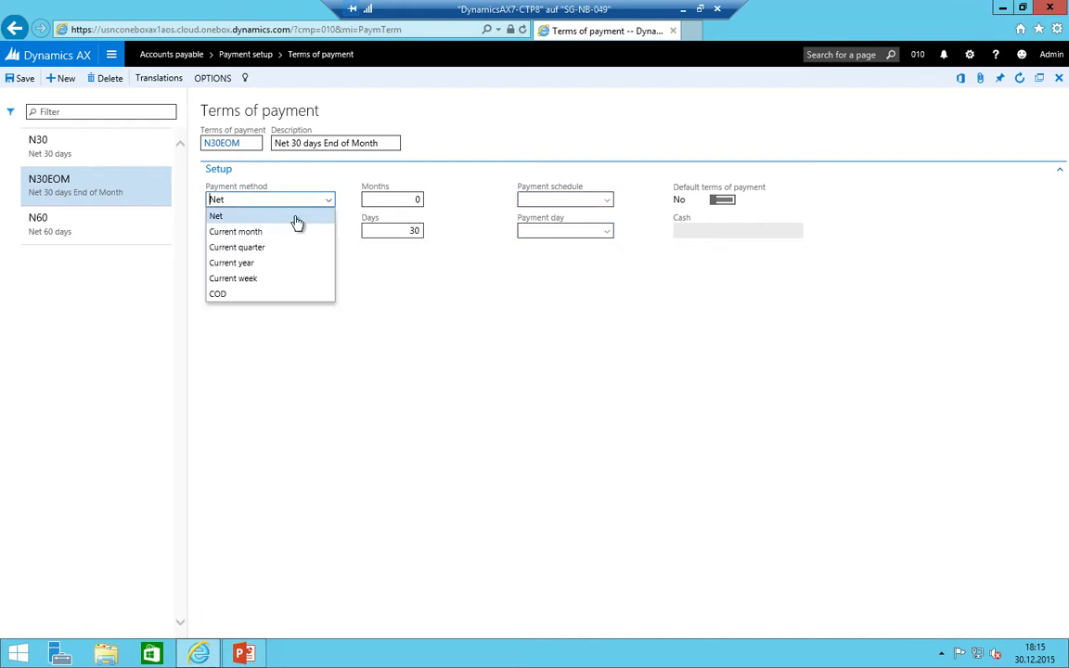
click(220, 218)
click(390, 231)
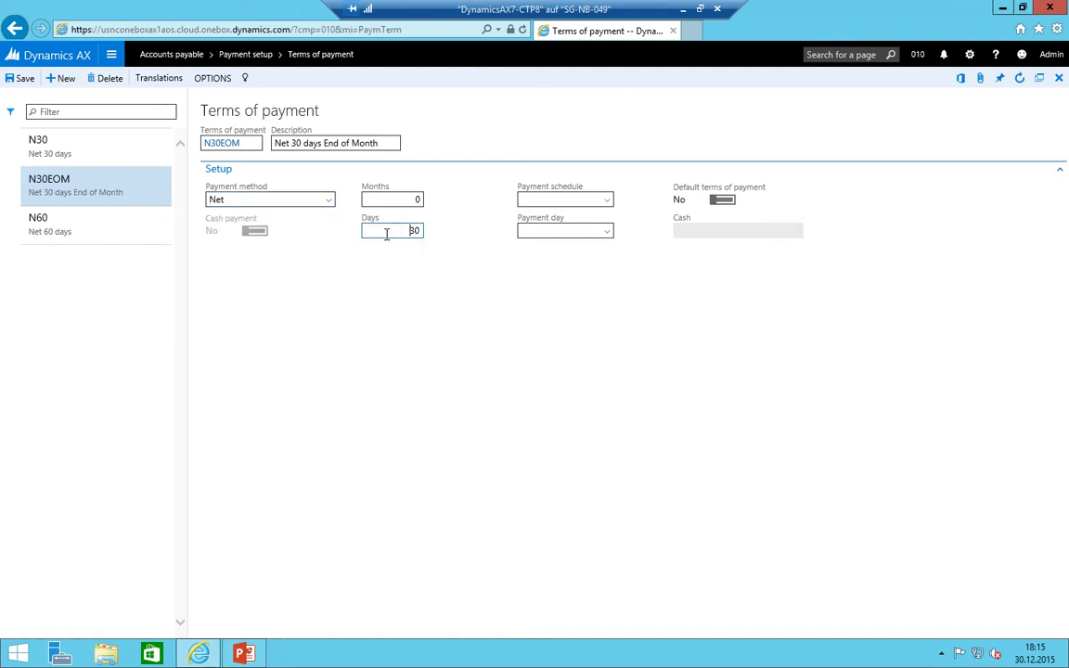
- Check which payment days can be assigned to the N30EOM term
click(608, 234)
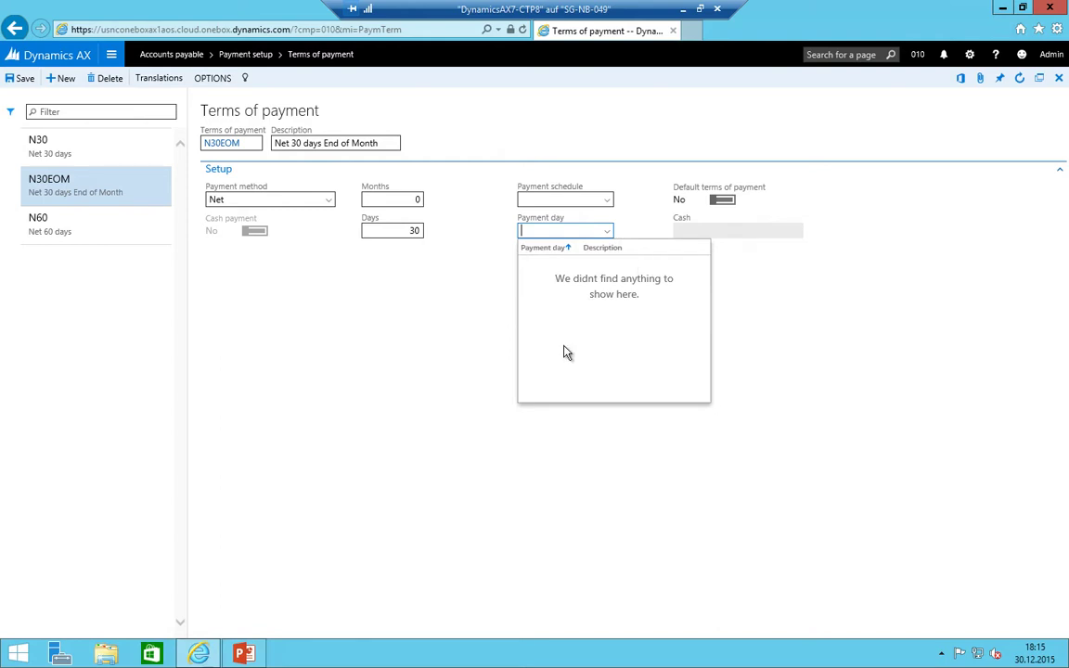
right_click(536, 233)
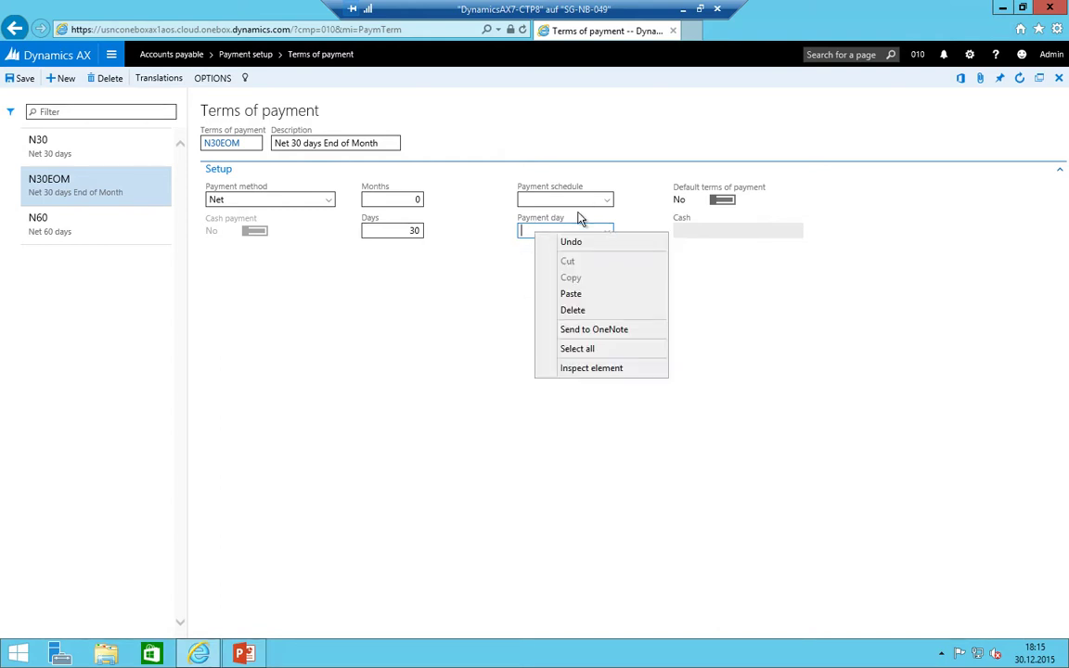
click(548, 250)
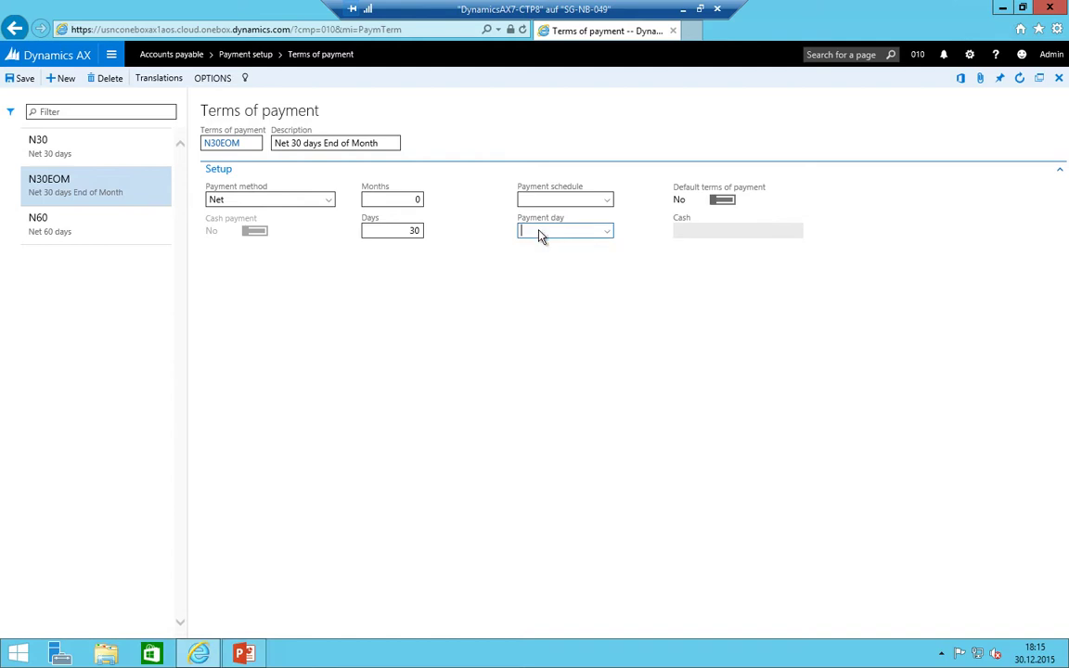
right_click(541, 233)
click(526, 234)
- Open the accounts payable payment days and create the payment day EOM with the description "End of Month"
click(111, 57)
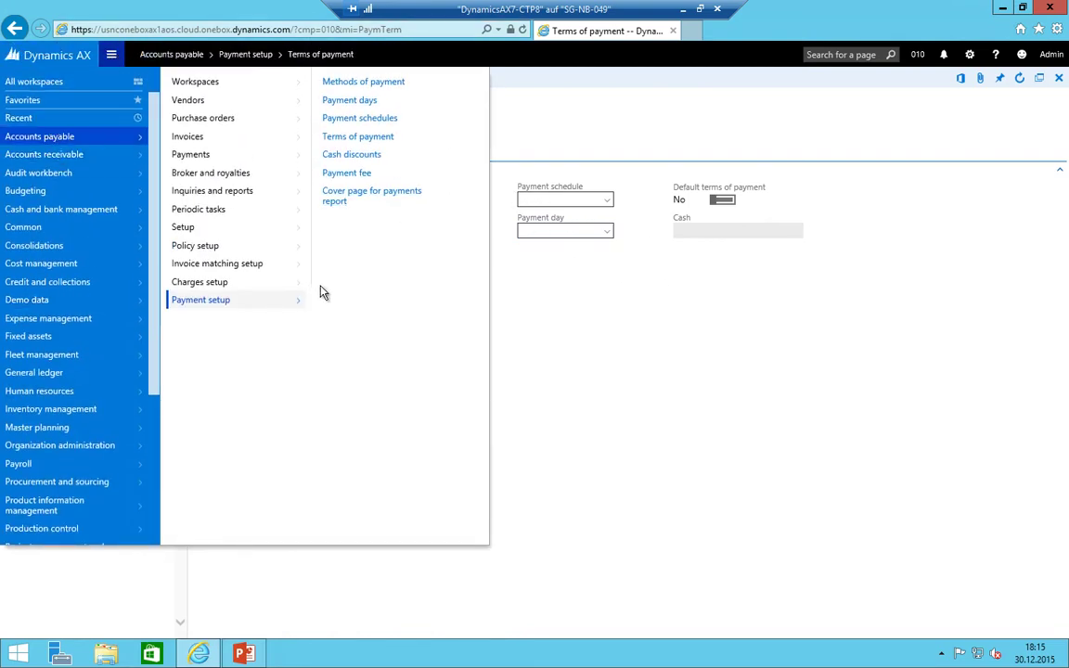
click(365, 102)
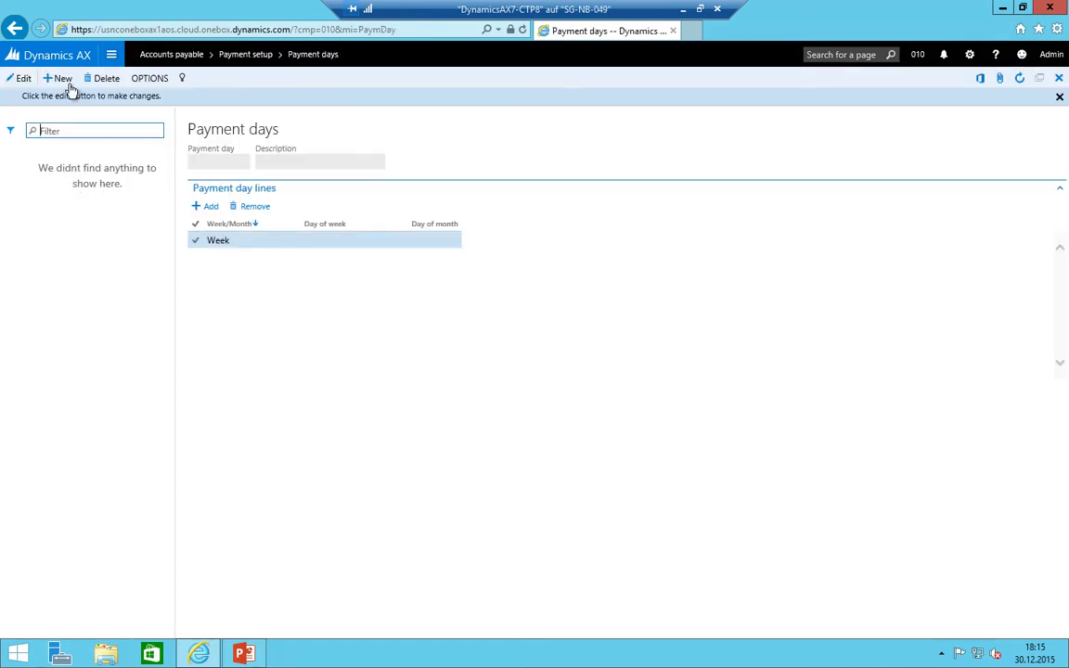
click(58, 80)
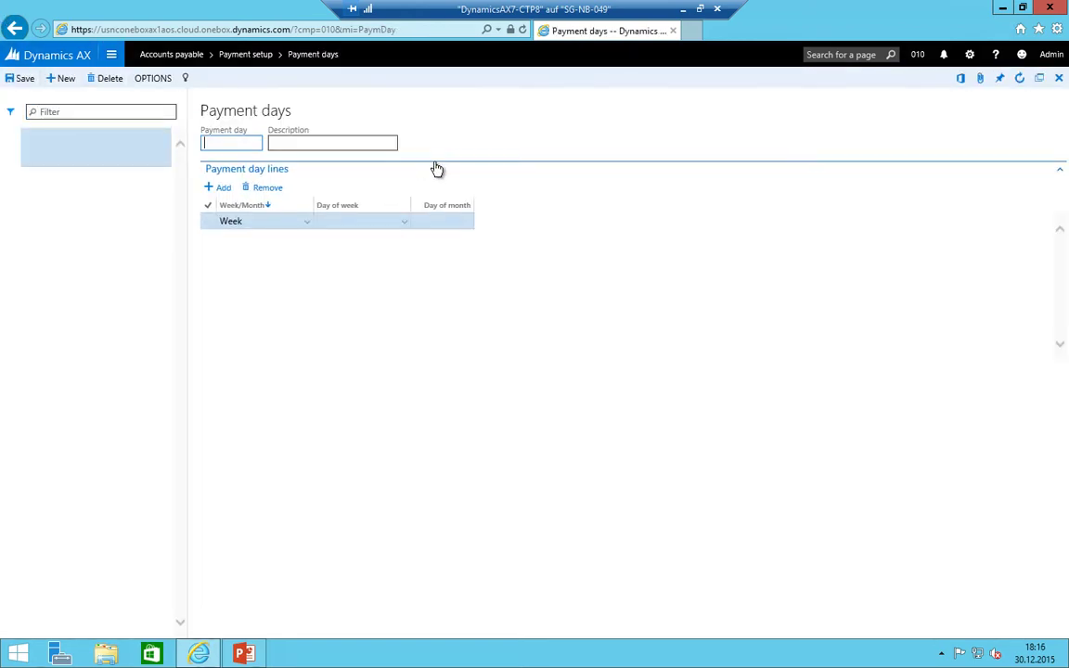
key(Tab)
text(End o)
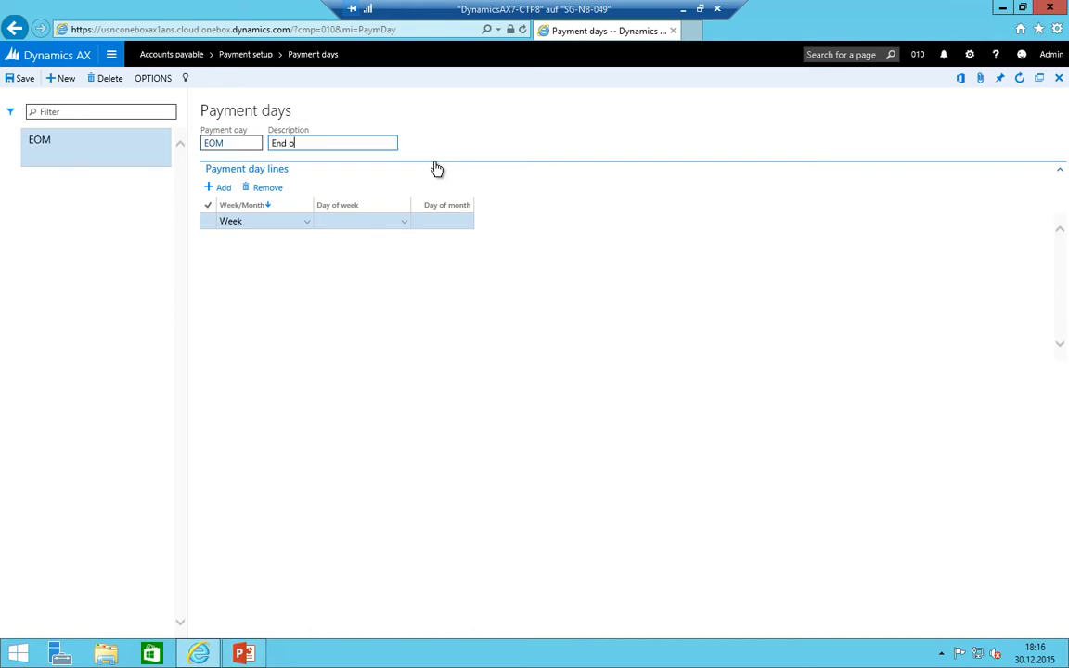
text(f Month)
- Set the EOM payment day line to Month with day of month 31 and save it
click(264, 222)
click(267, 253)
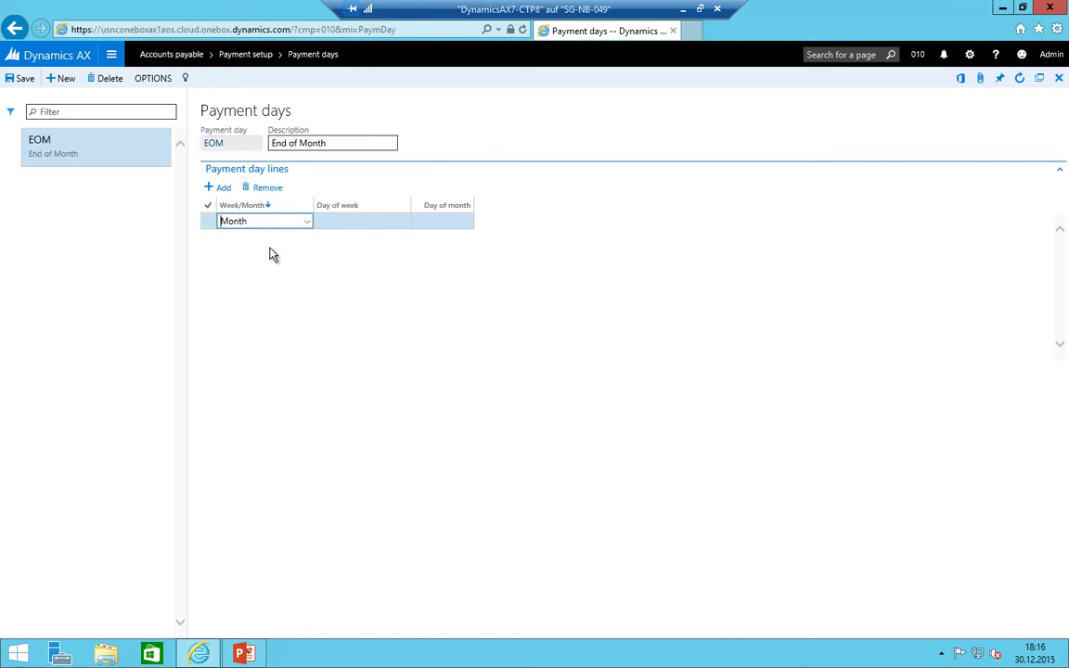
click(308, 223)
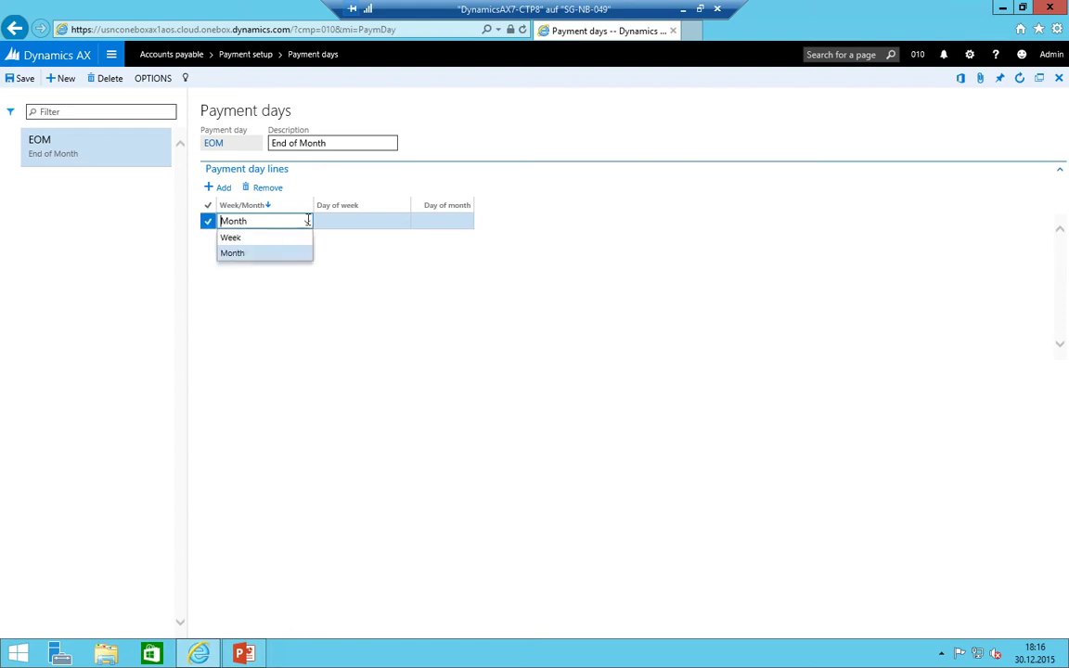
click(251, 256)
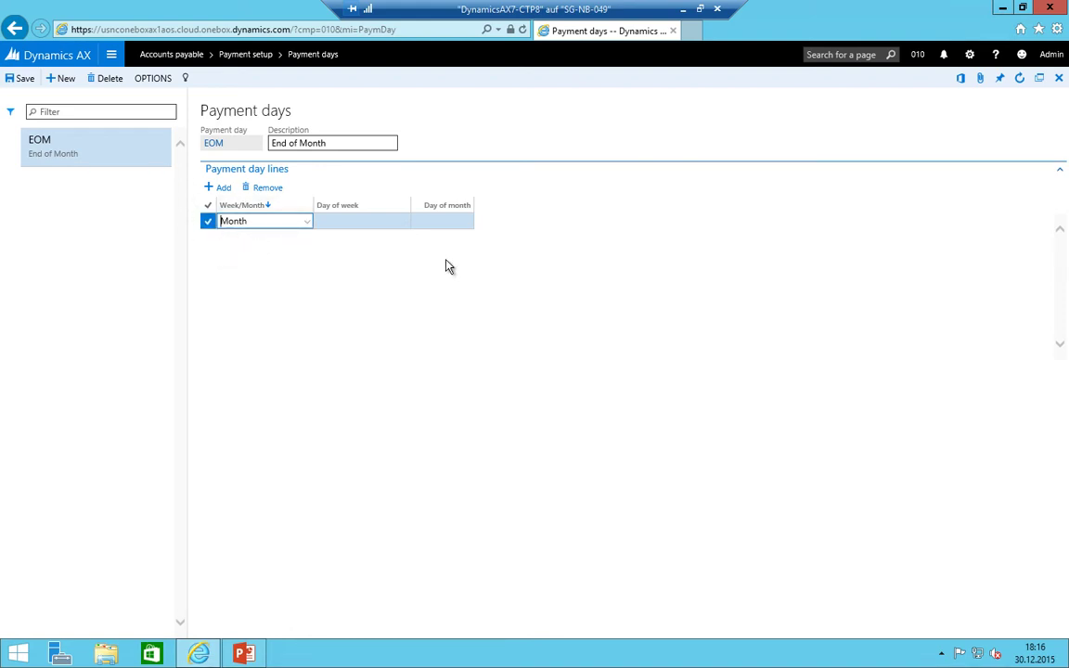
click(444, 221)
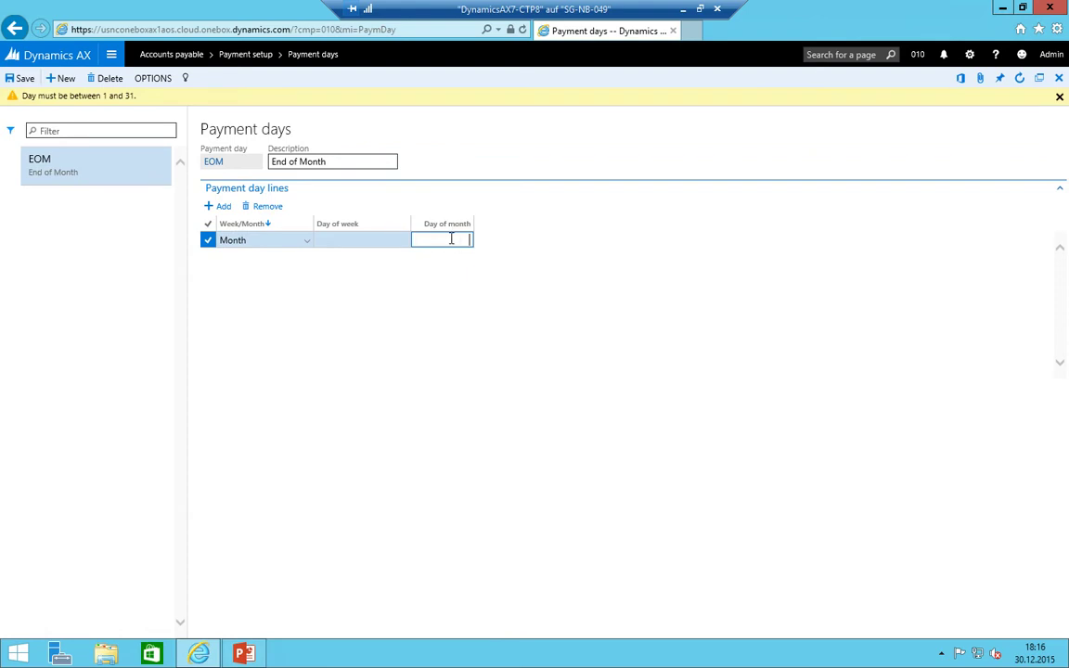
text(31)
key(shift+Tab)
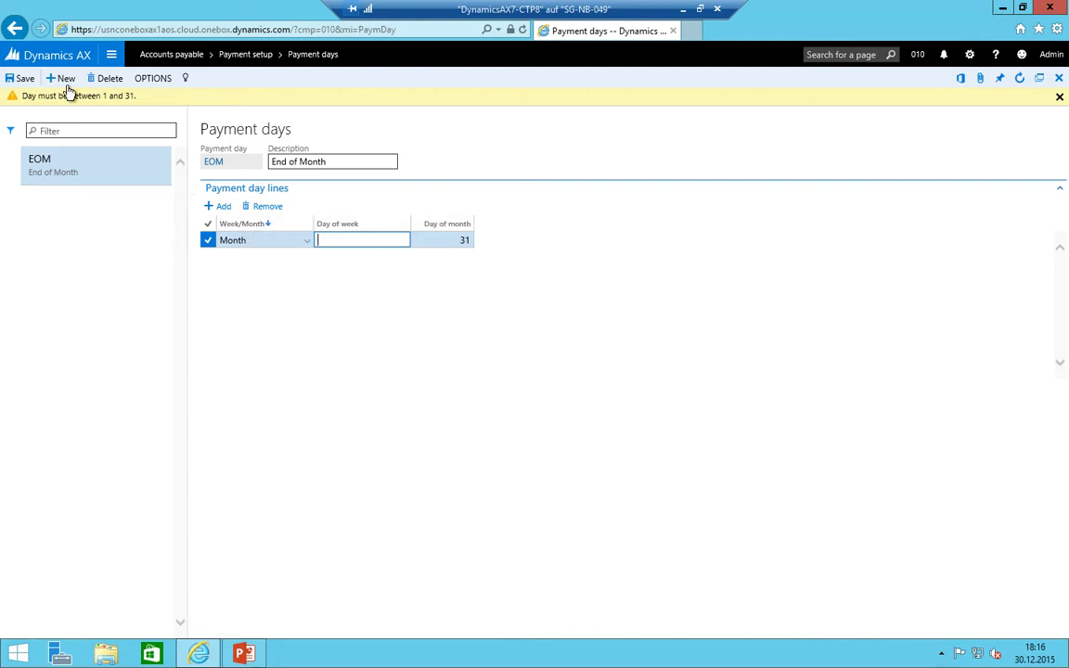
click(27, 78)
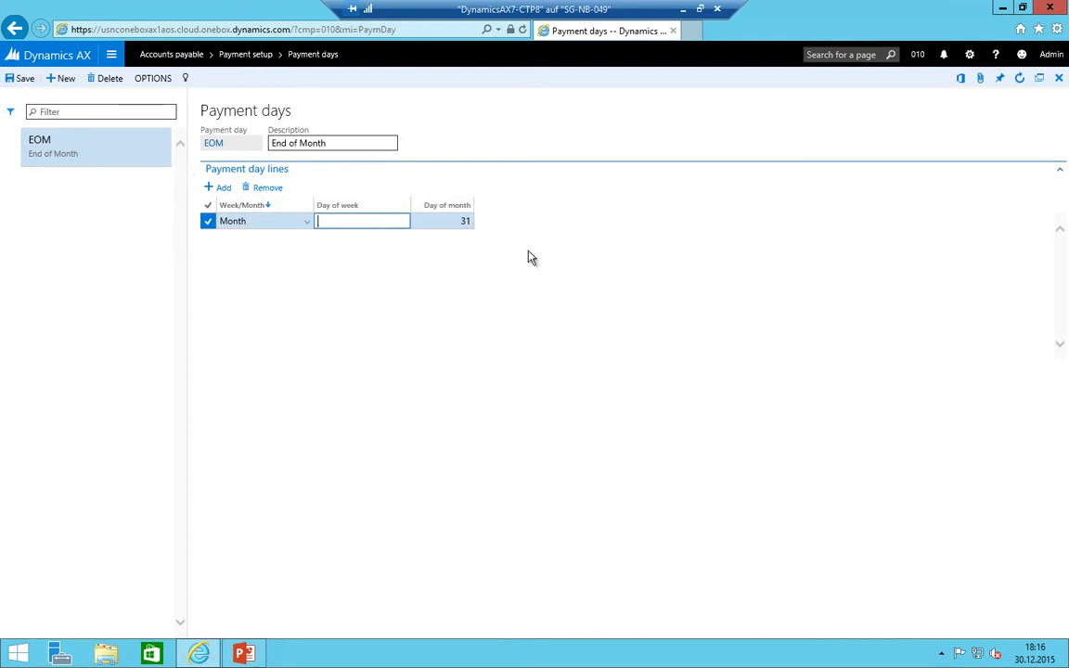
- Return to the terms of payment and assign the payment day EOM to the N30EOM term
click(110, 54)
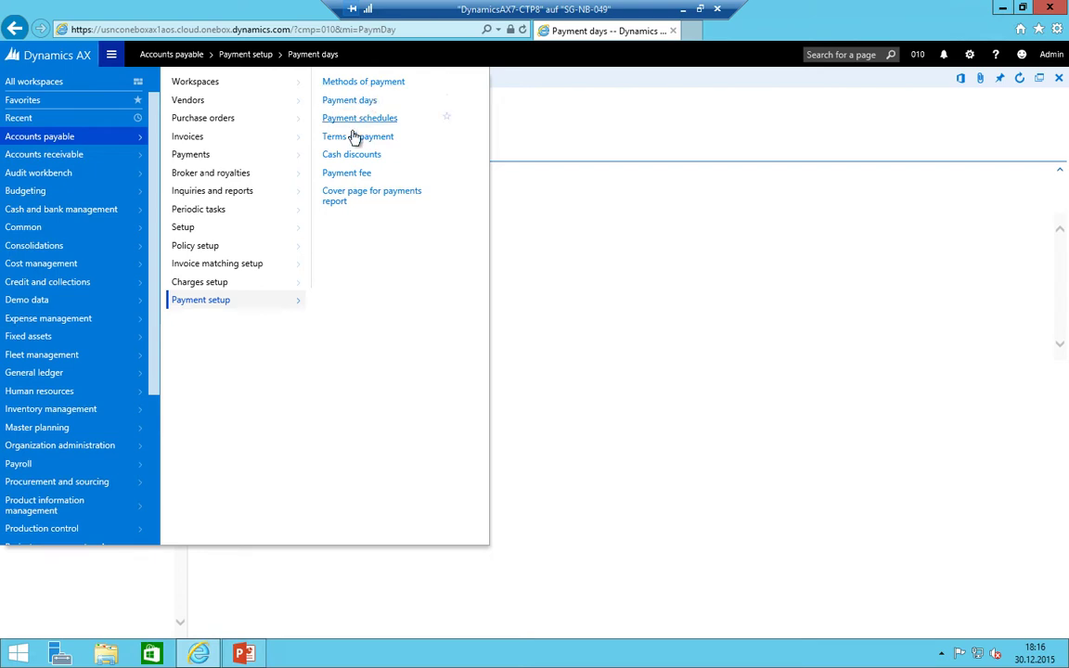
click(355, 139)
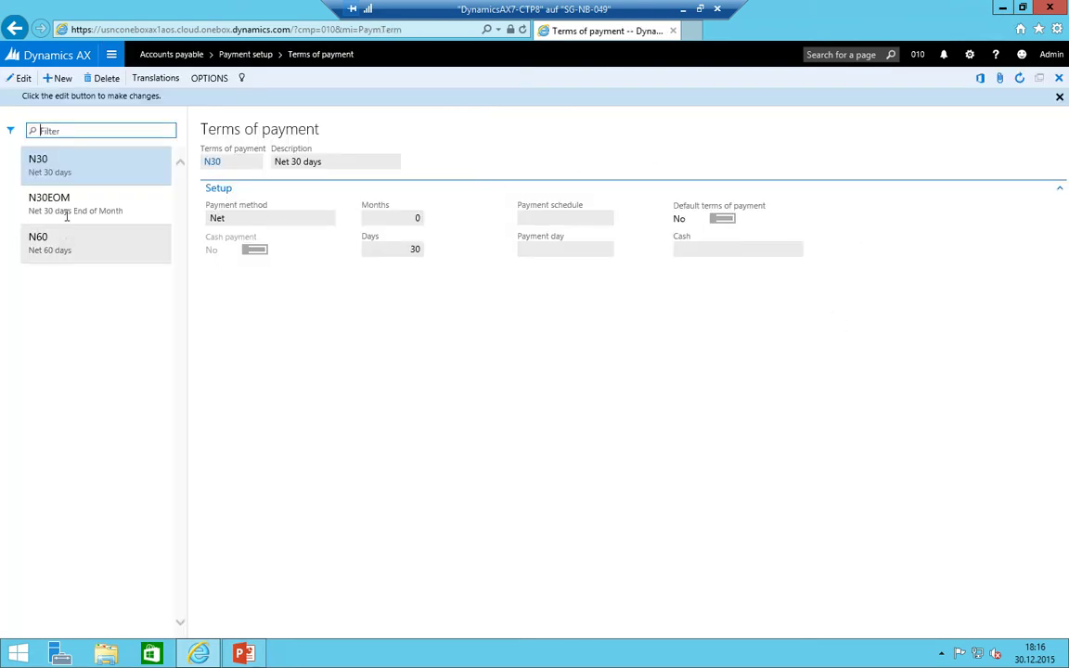
click(66, 208)
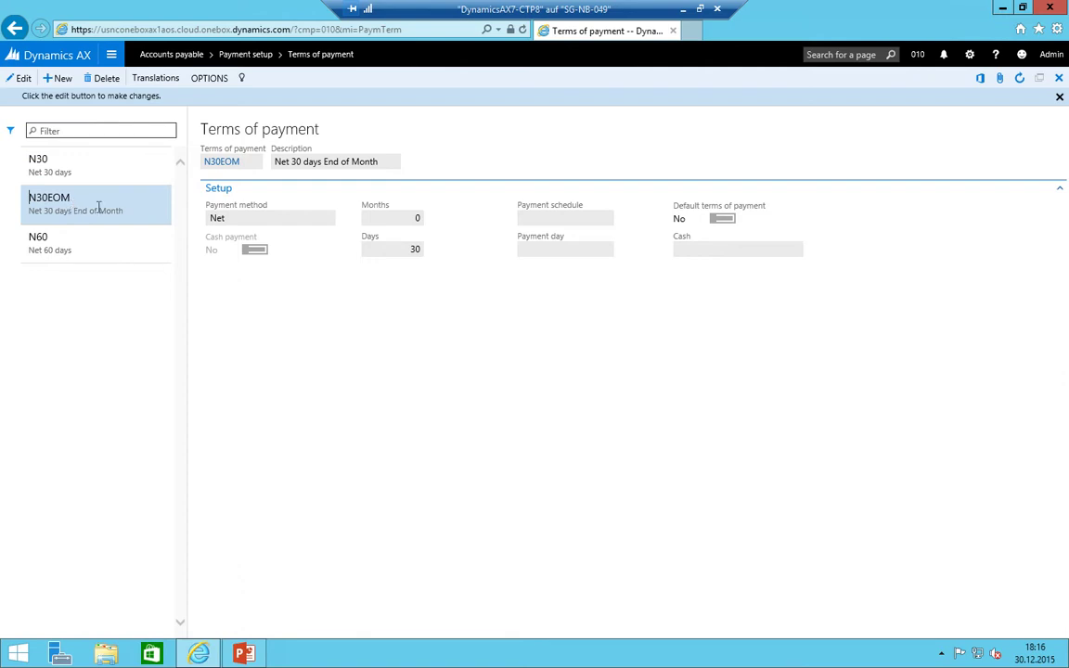
click(19, 78)
click(608, 231)
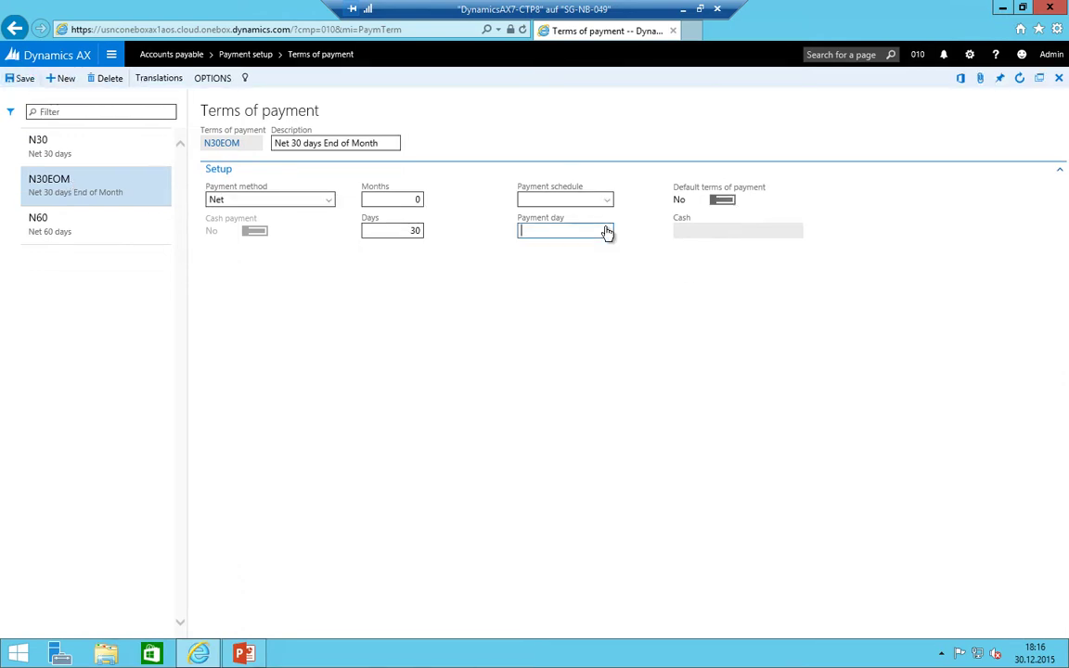
click(607, 232)
click(608, 232)
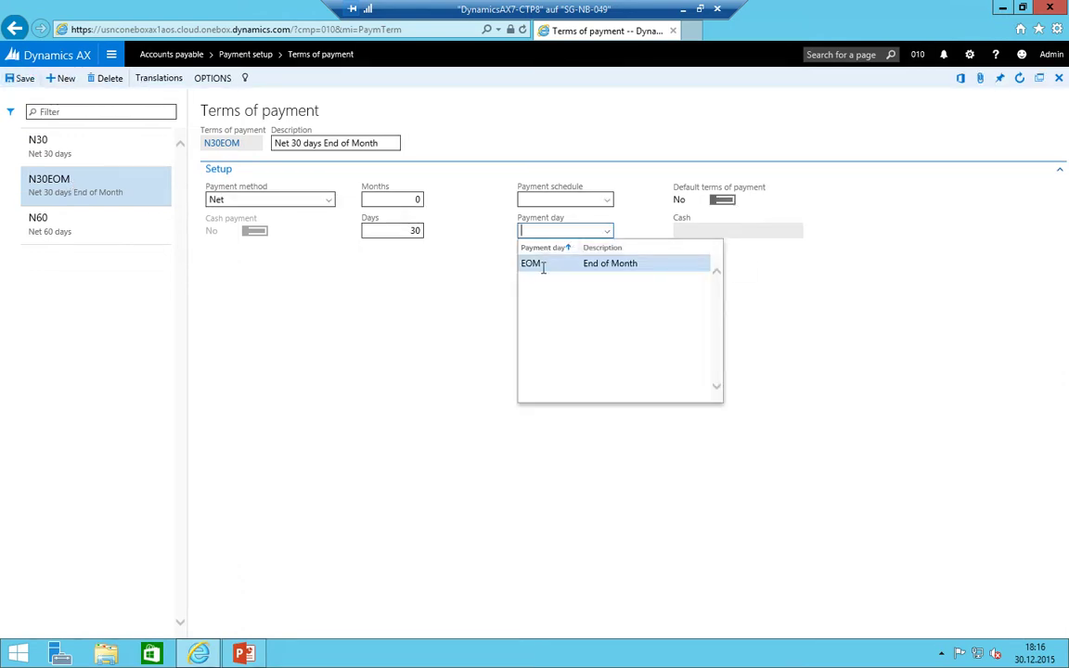
click(542, 264)
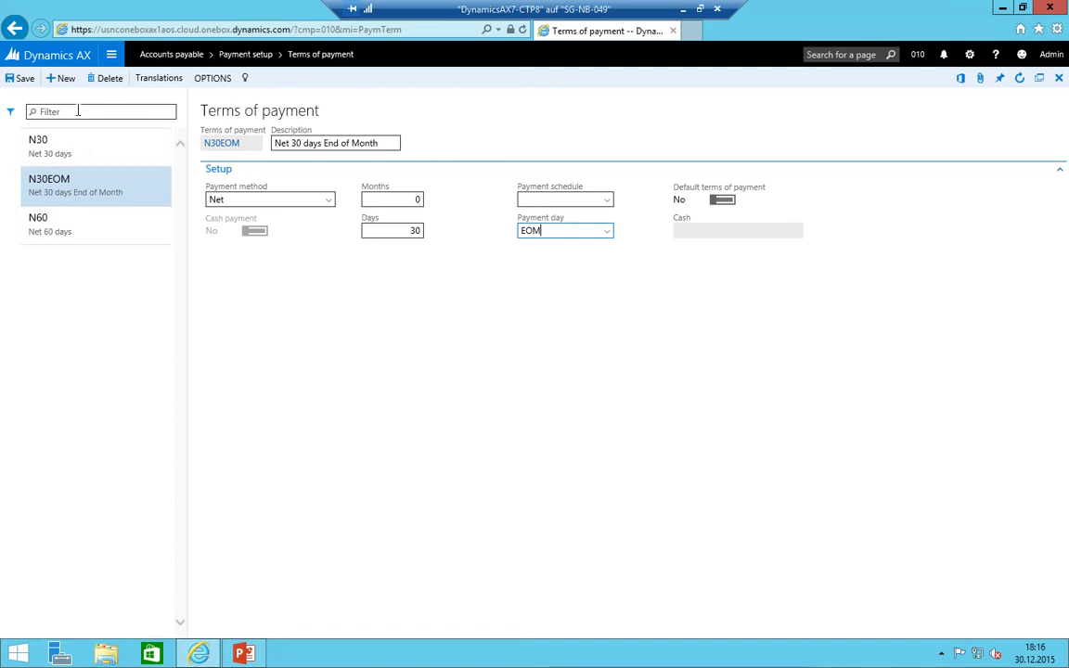
- Open the accounts payable cash discounts and create the discount 10T2 with the description "10 days 2% cash discounts"
click(110, 54)
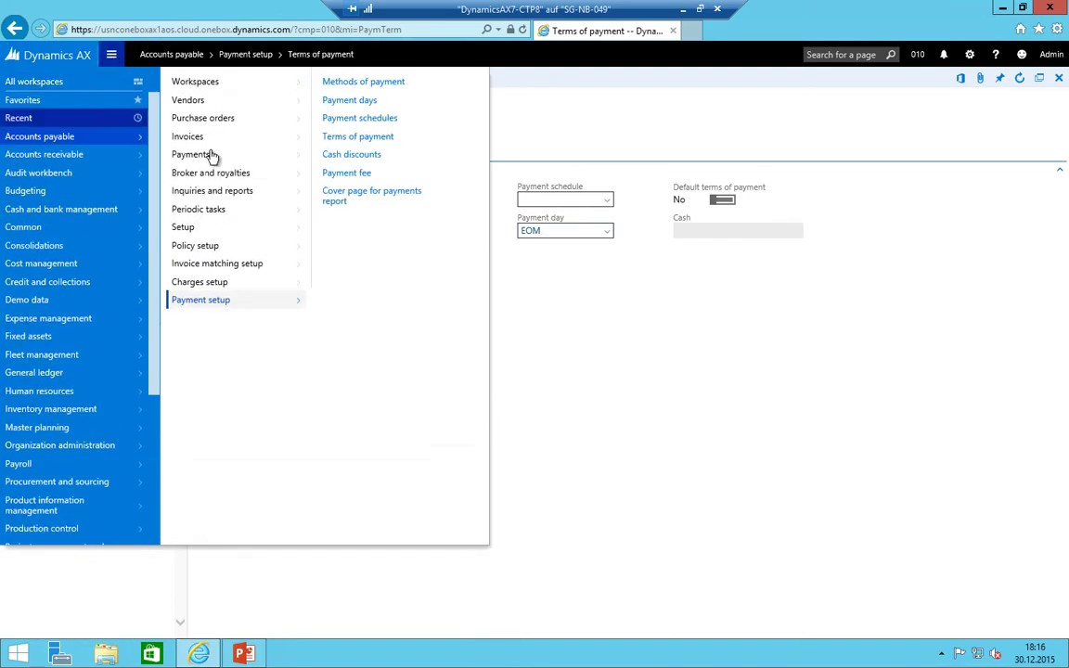
click(339, 163)
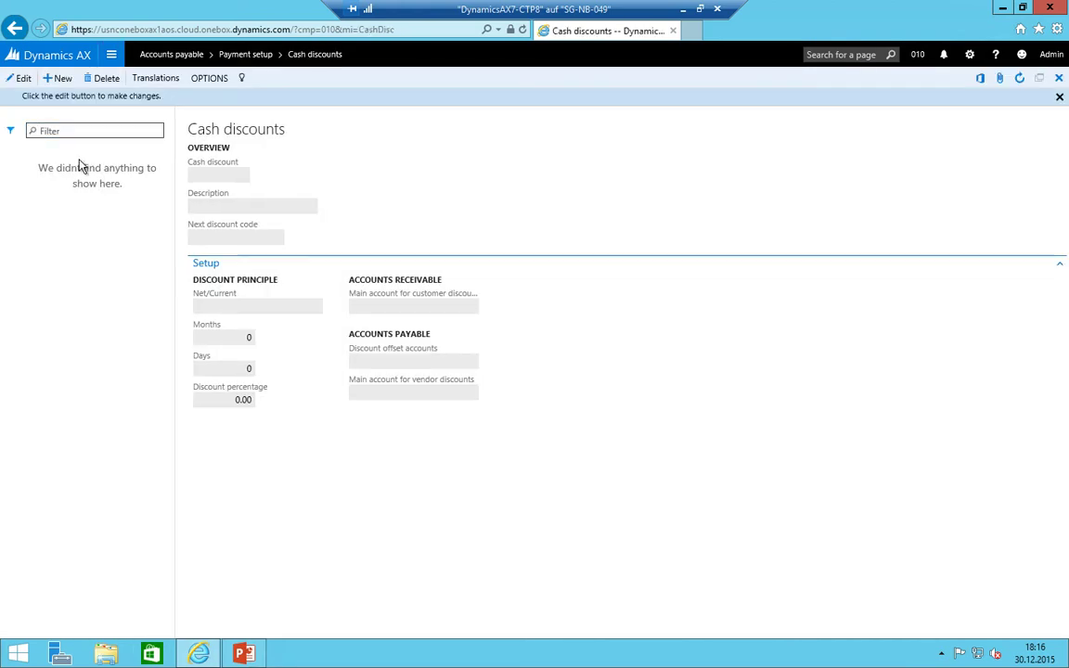
click(59, 78)
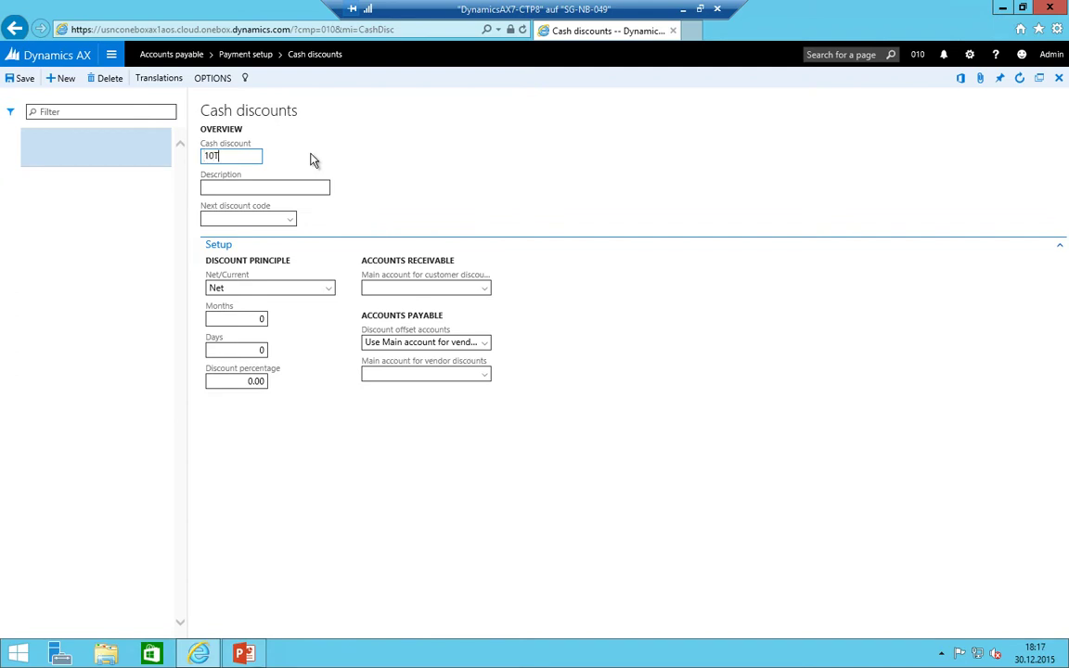
text(10T2)
key(Tab)
text(10)
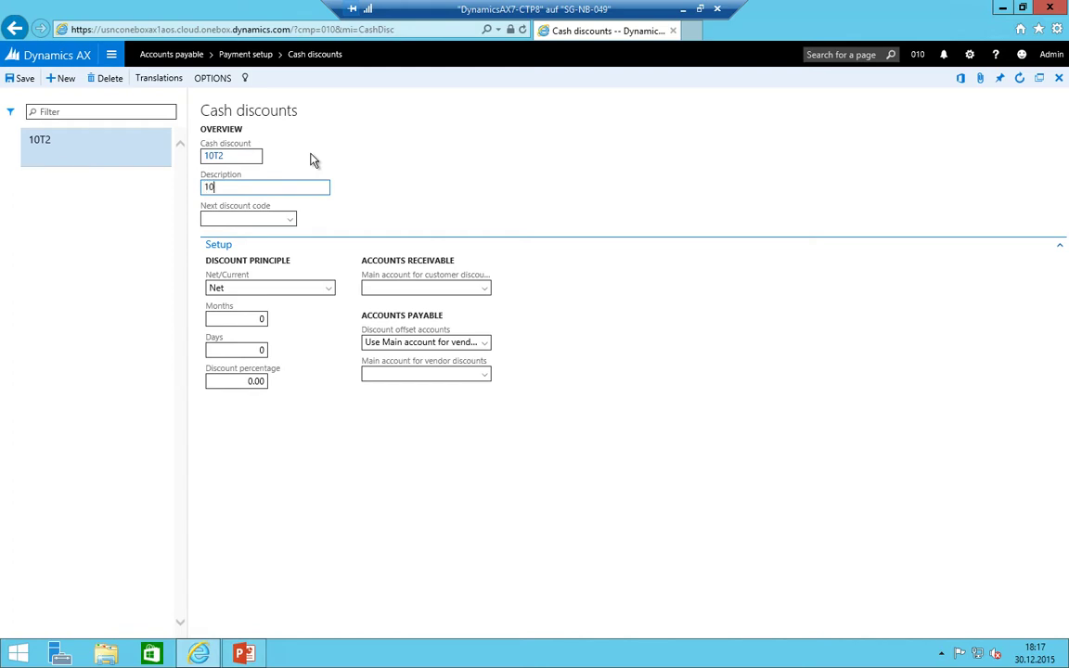
text( days 2% cash discounts)
key(Tab)
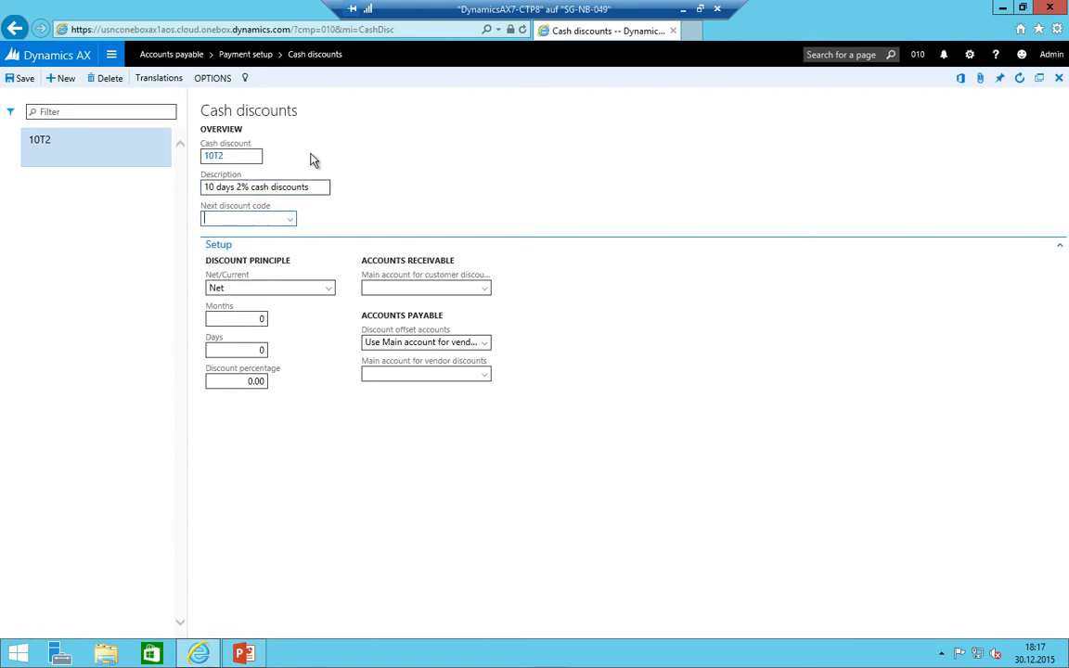
- Set the 10T2 discount principle to Net with 10 days and a discount percentage of 2.00
click(329, 289)
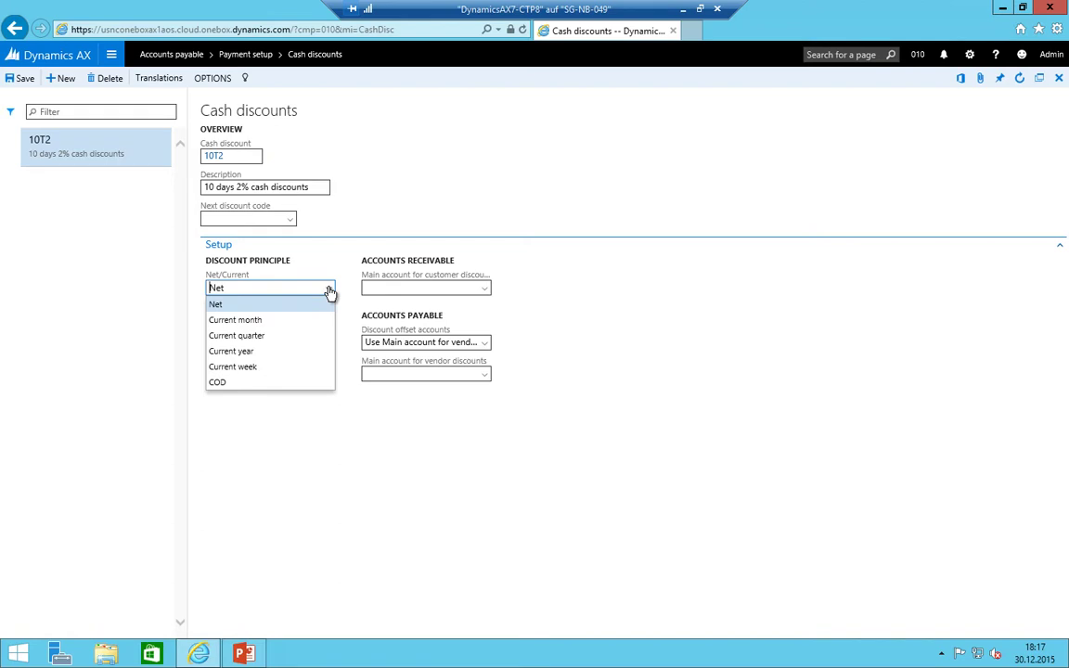
click(329, 291)
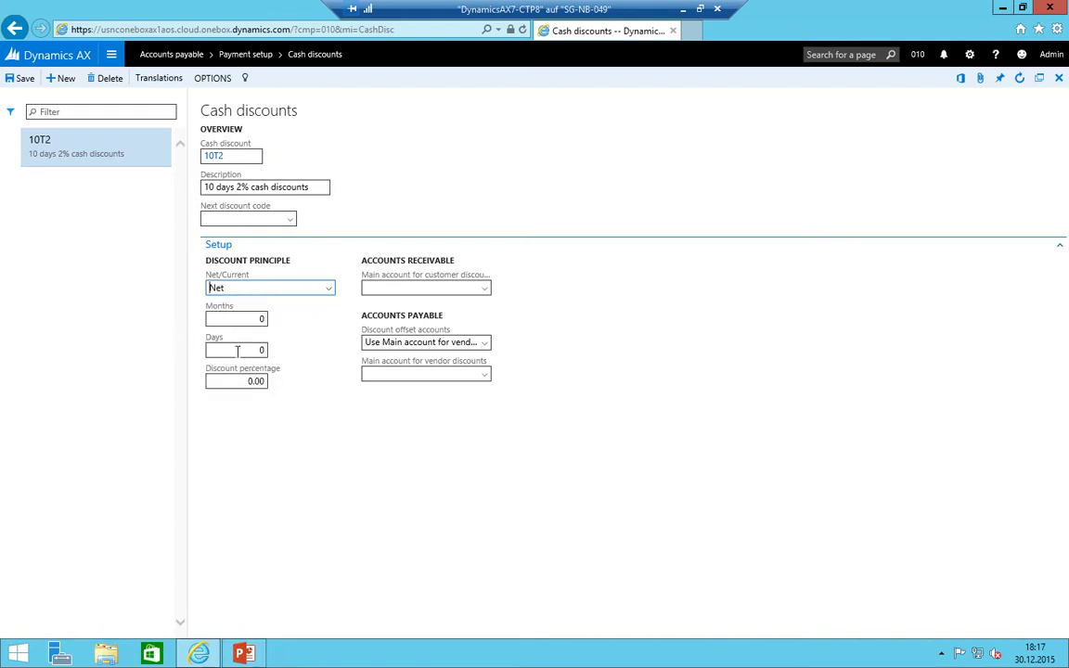
click(238, 351)
click(297, 288)
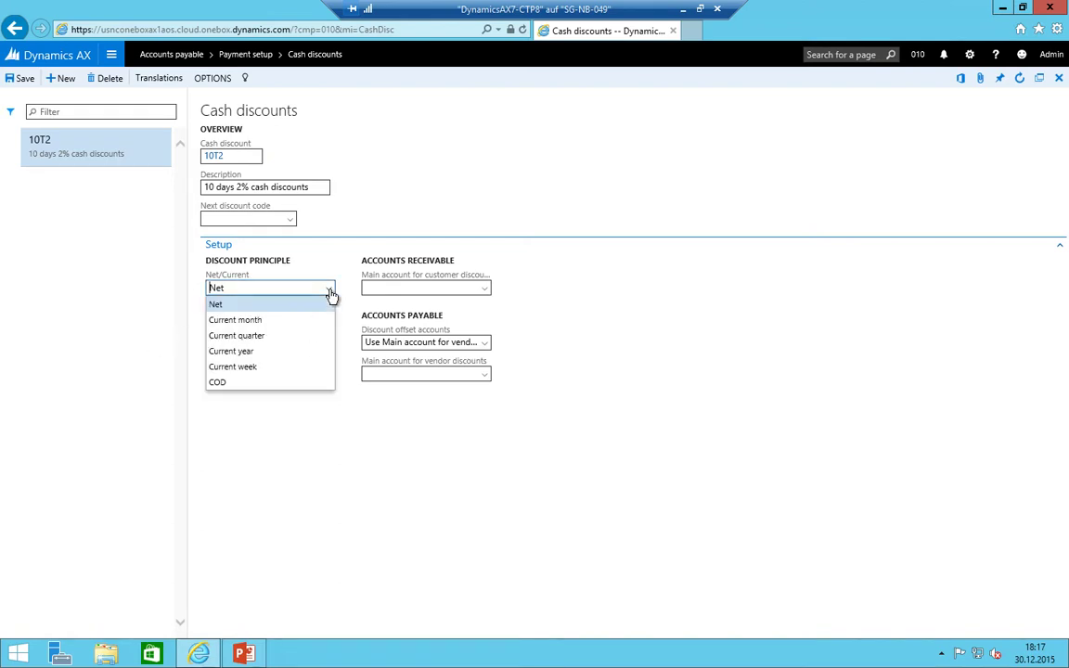
click(214, 305)
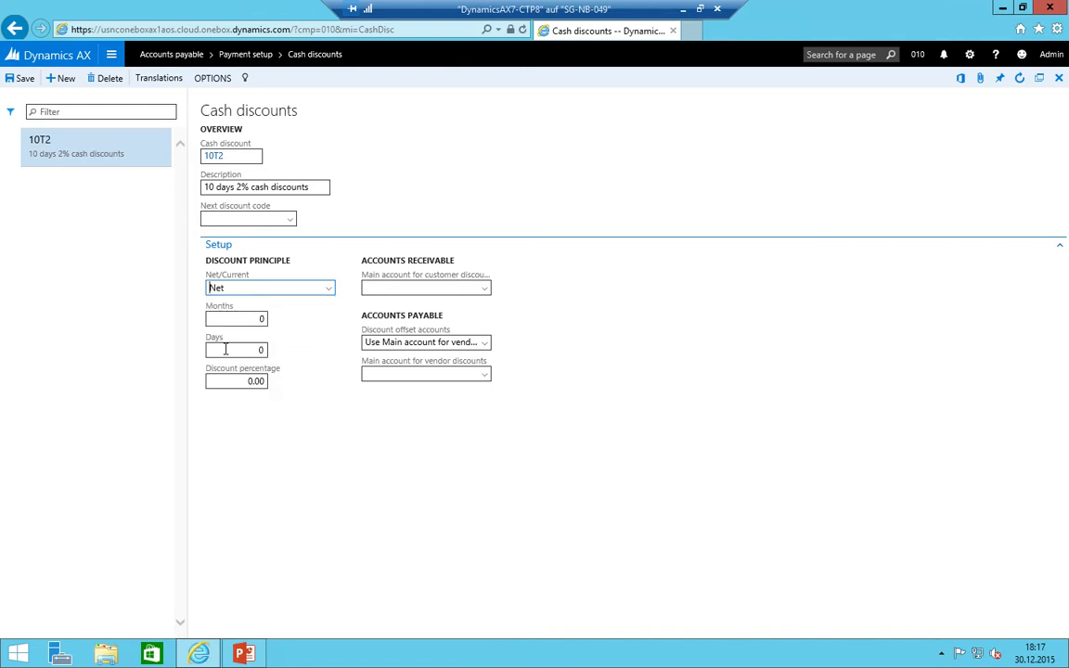
click(225, 349)
key(Tab)
text(2)
key(Tab)
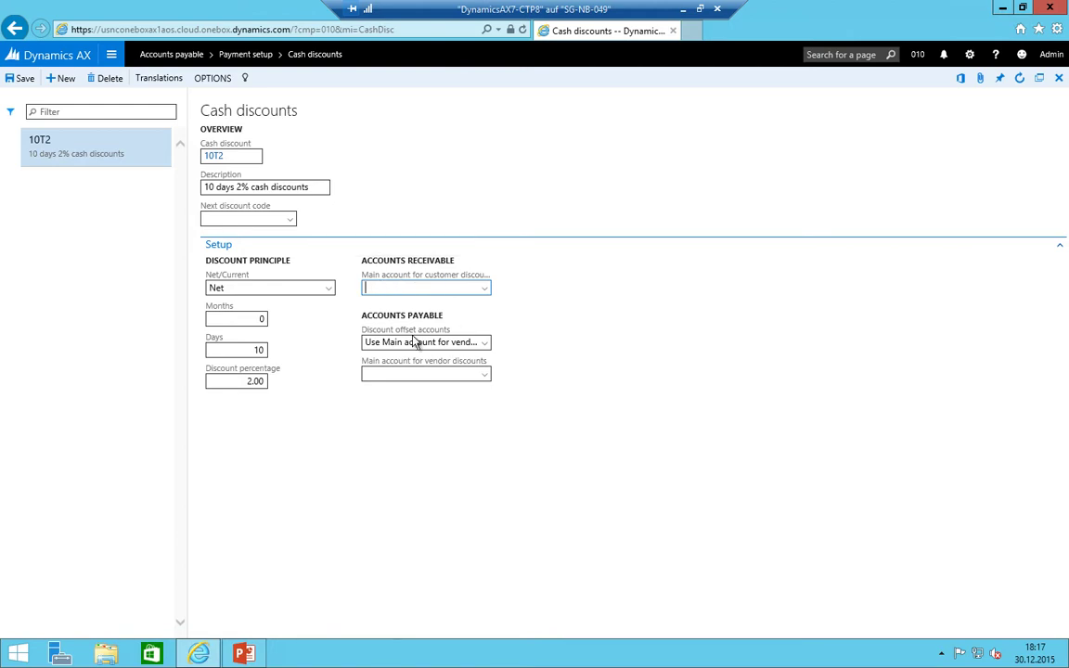
- Set the accounts payable discount offset accounts of 10T2 to Accounts on the invoice lines
click(483, 344)
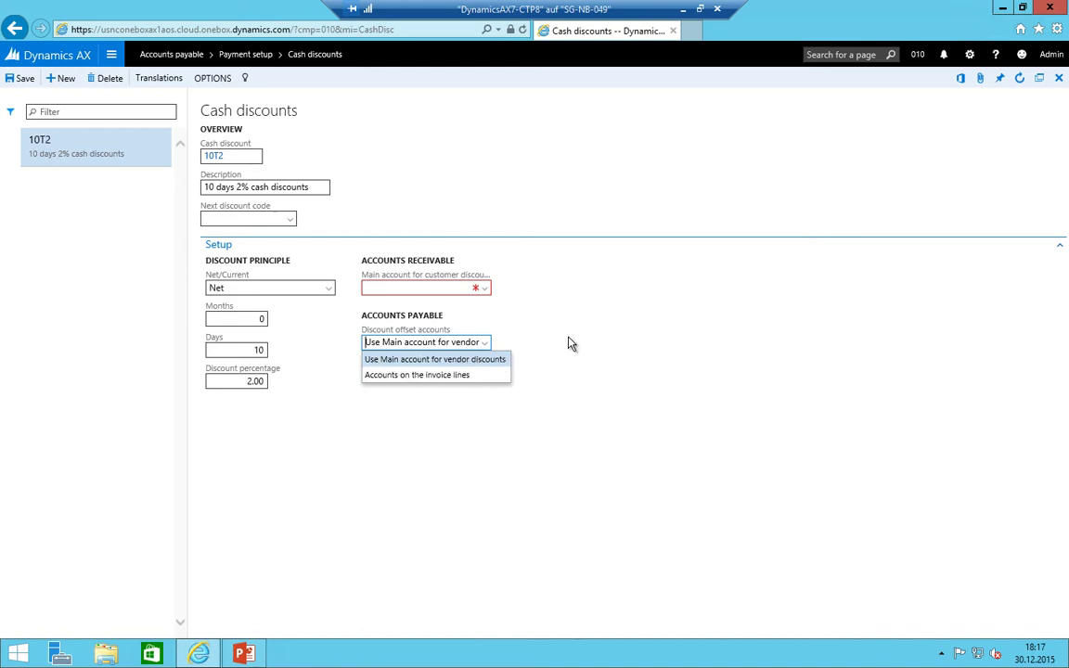
key(Return)
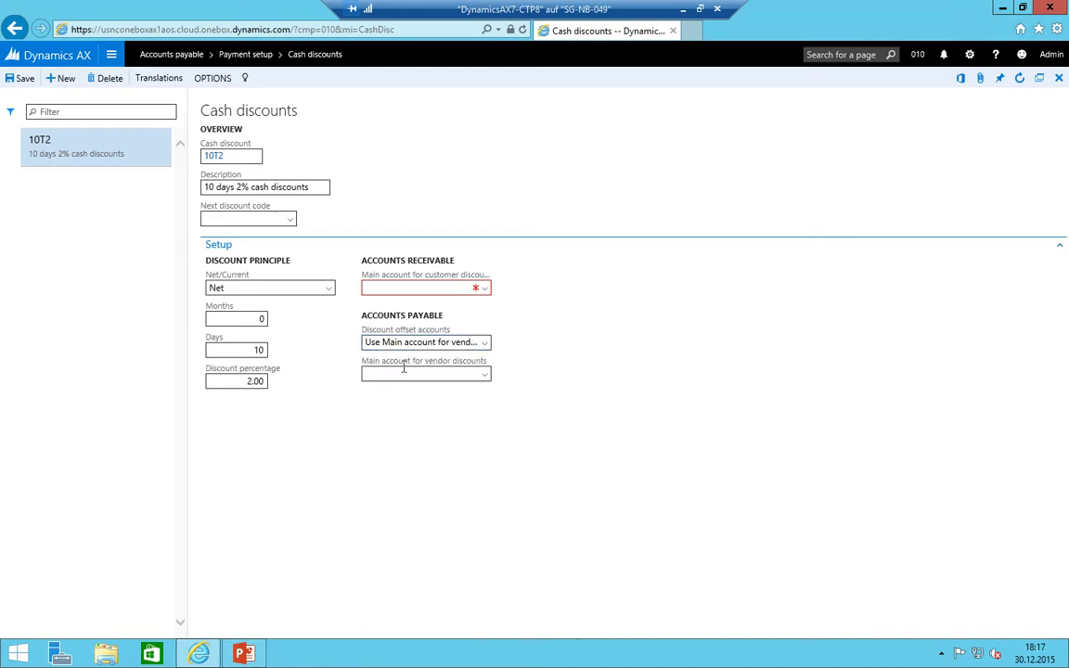
click(484, 343)
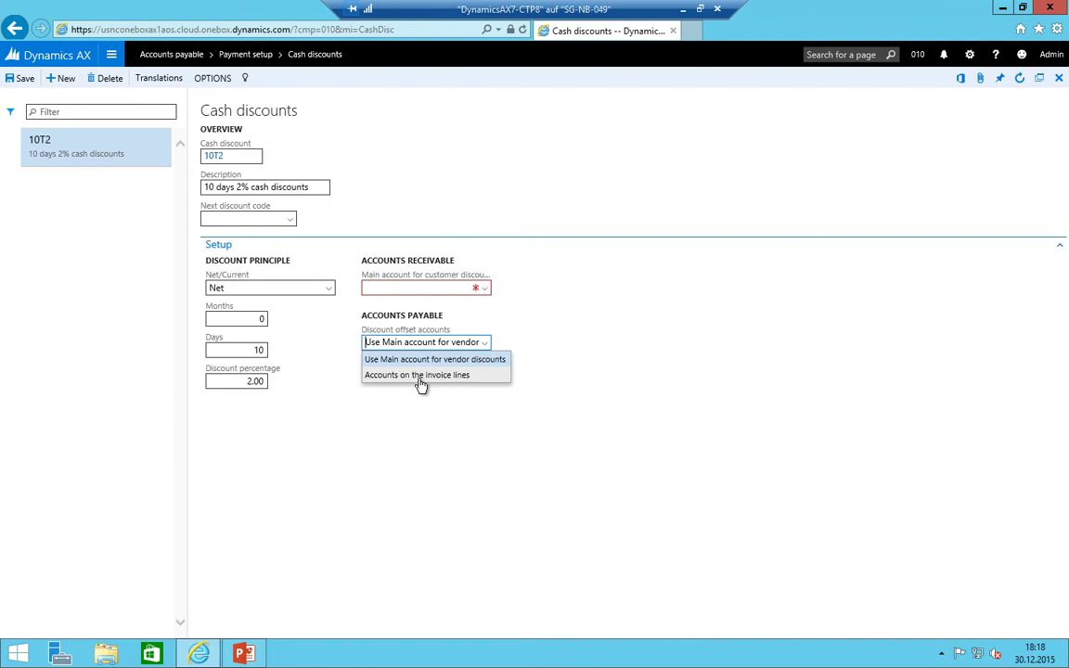
click(421, 375)
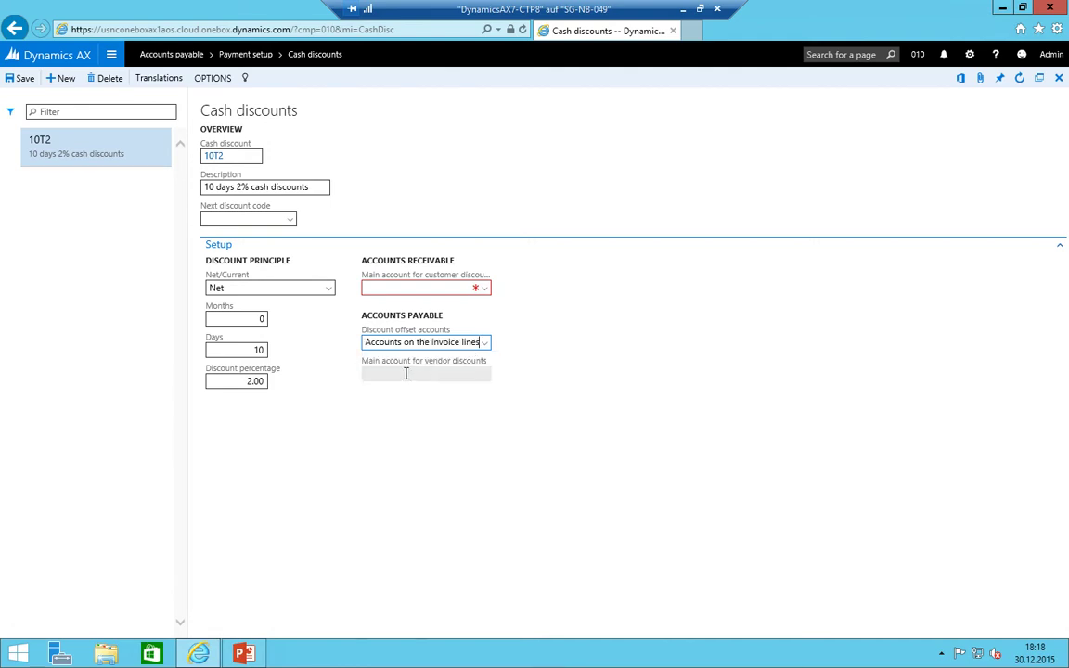
click(432, 343)
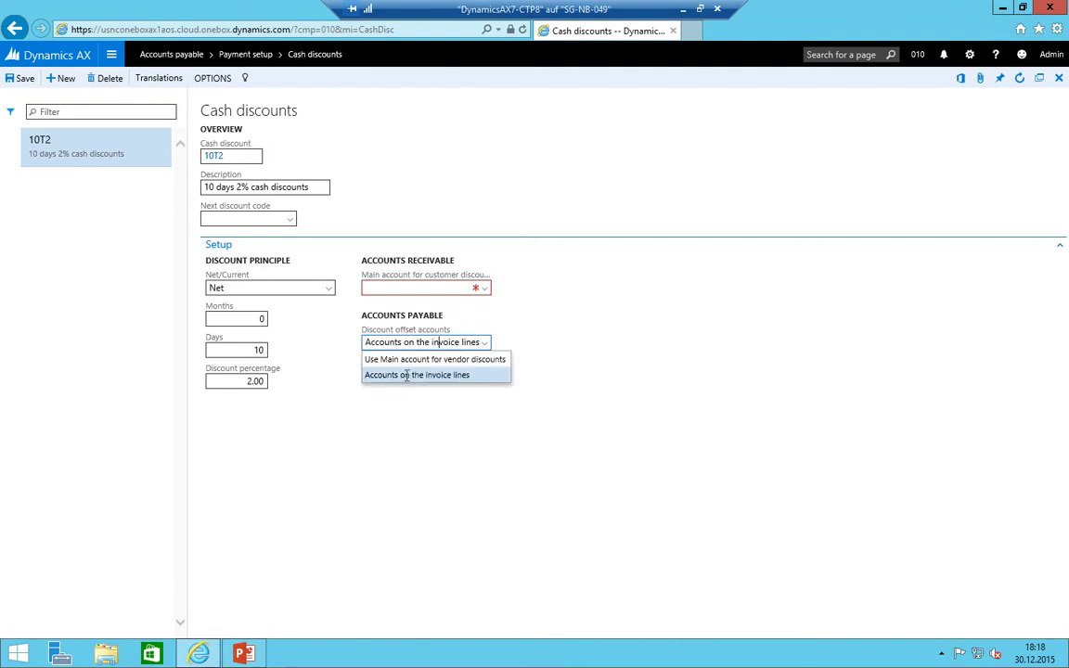
click(406, 376)
click(401, 342)
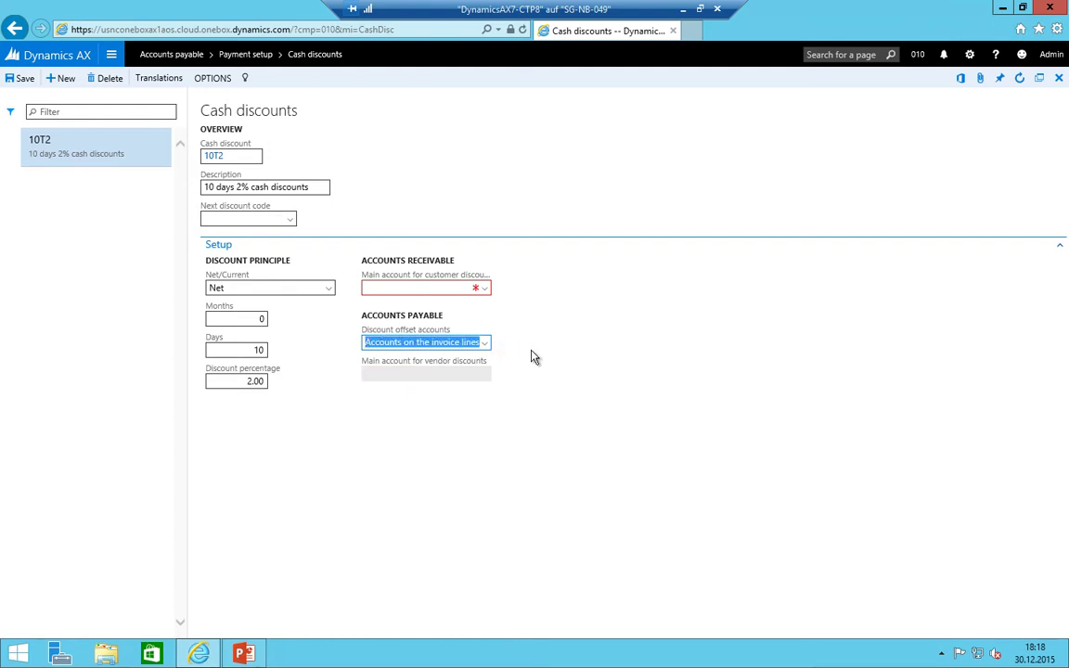
- Choose 66000 Travel costs as the main account for customer discounts of 10T2 and save the cash discount
click(483, 288)
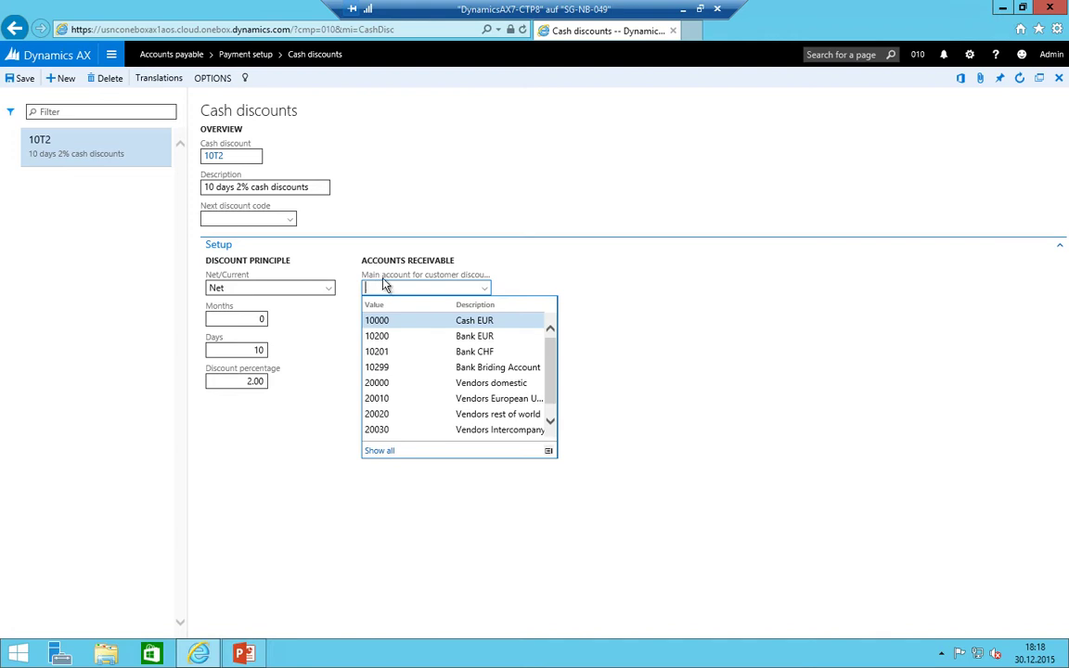
click(593, 279)
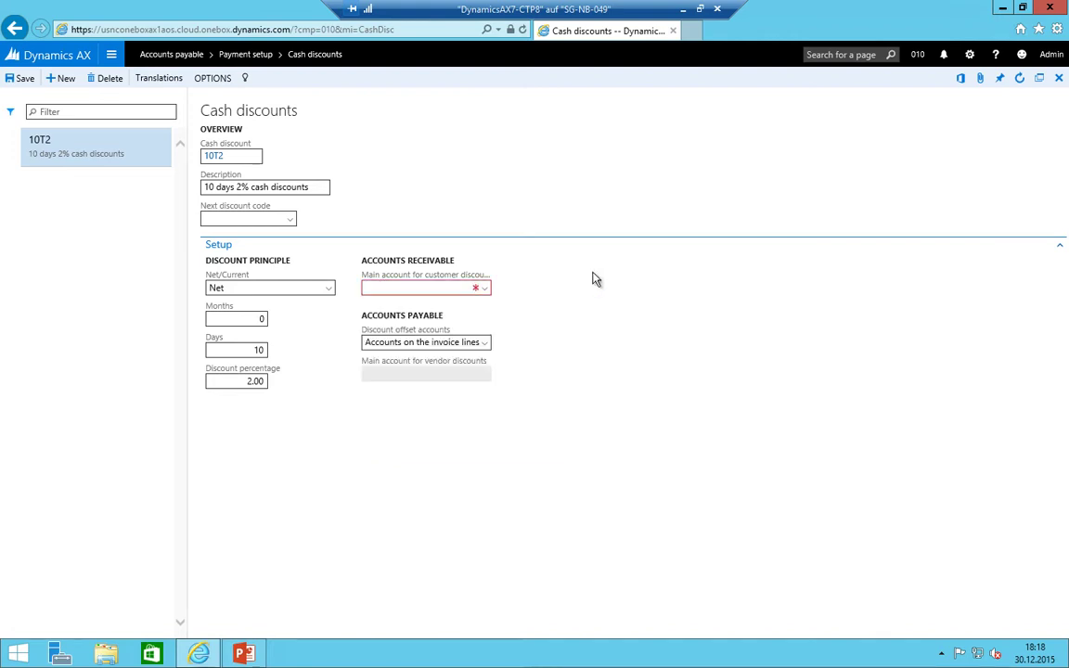
click(484, 288)
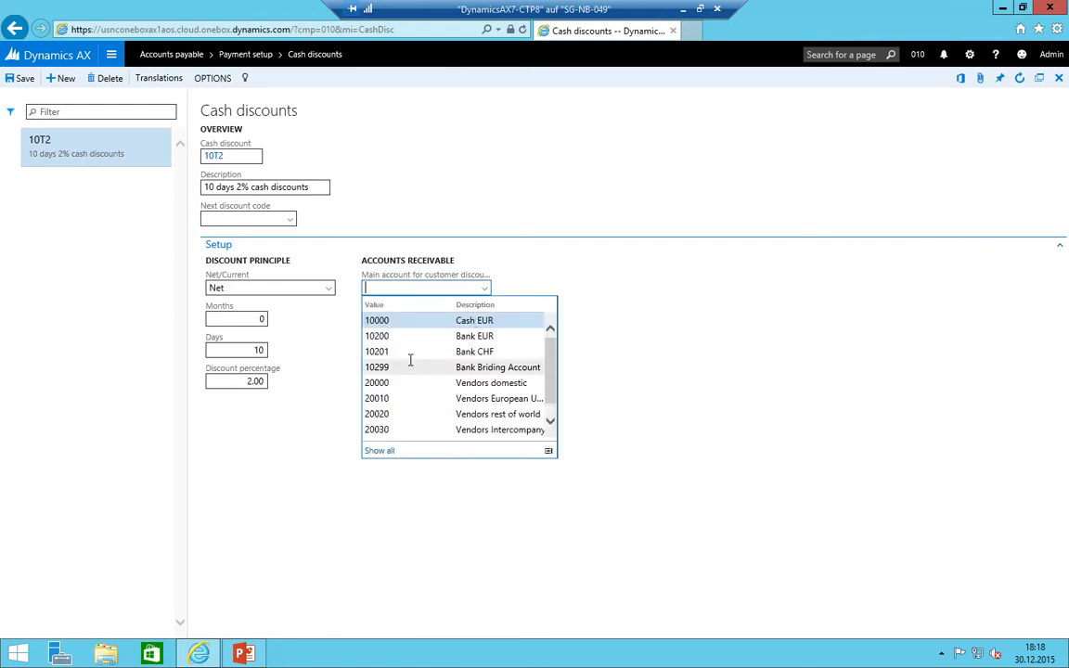
scroll(410, 360, down, 1)
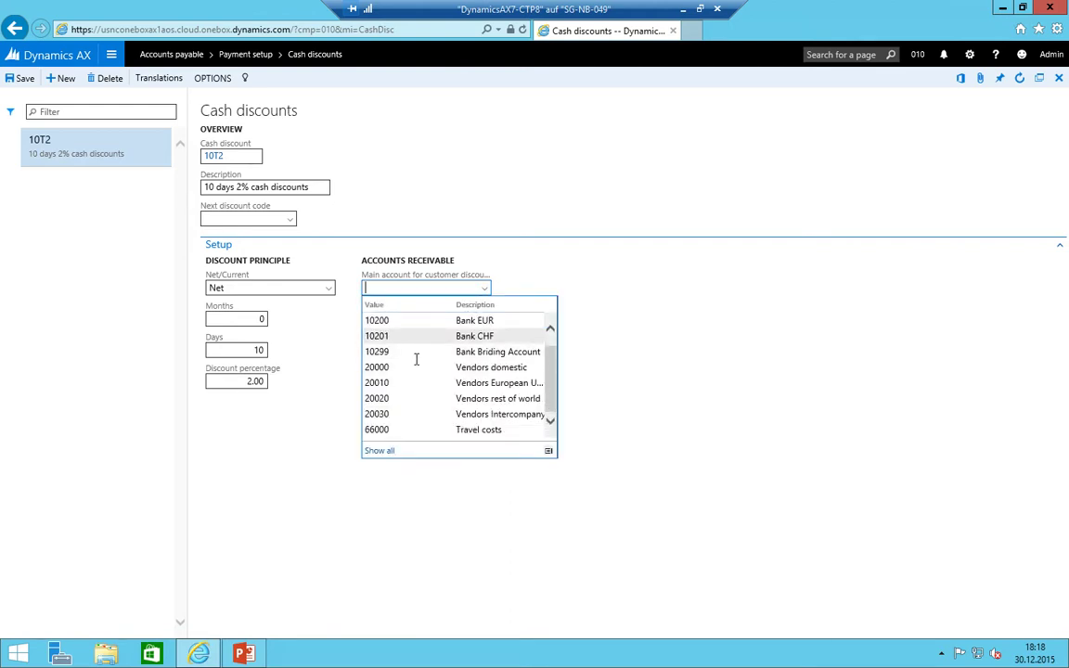
right_click(389, 290)
click(620, 311)
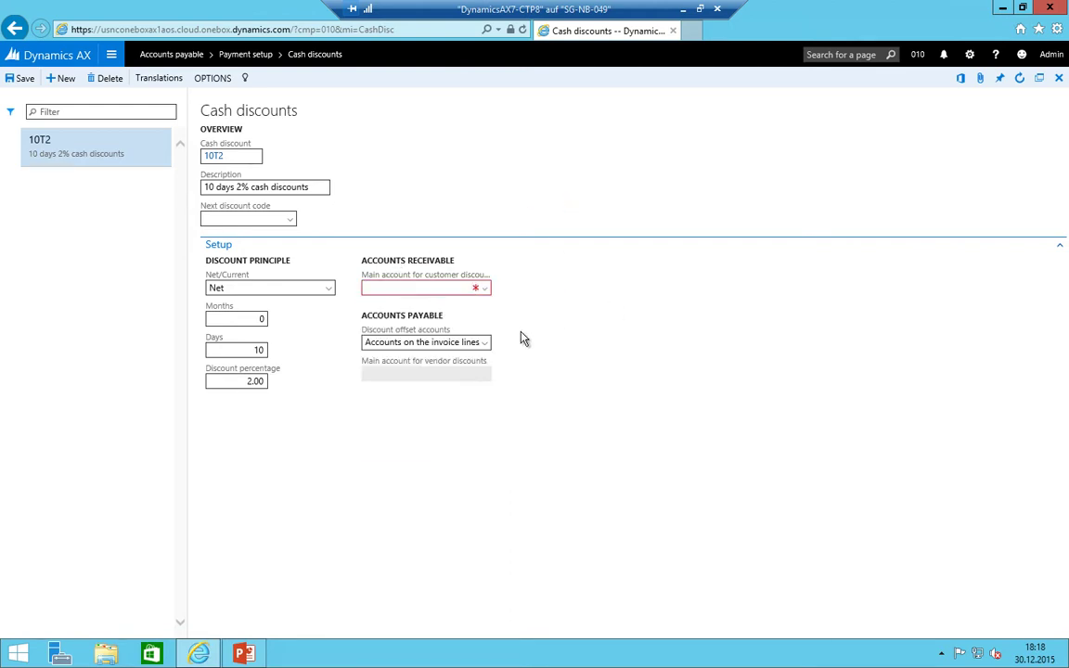
click(458, 293)
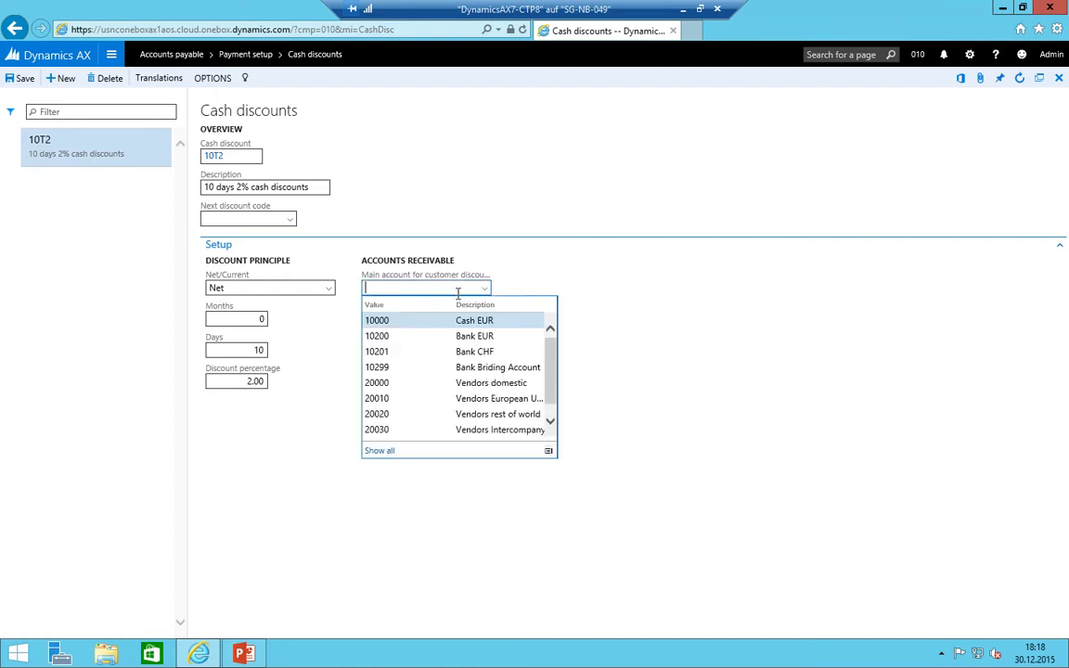
scroll(410, 420, down, 1)
click(410, 429)
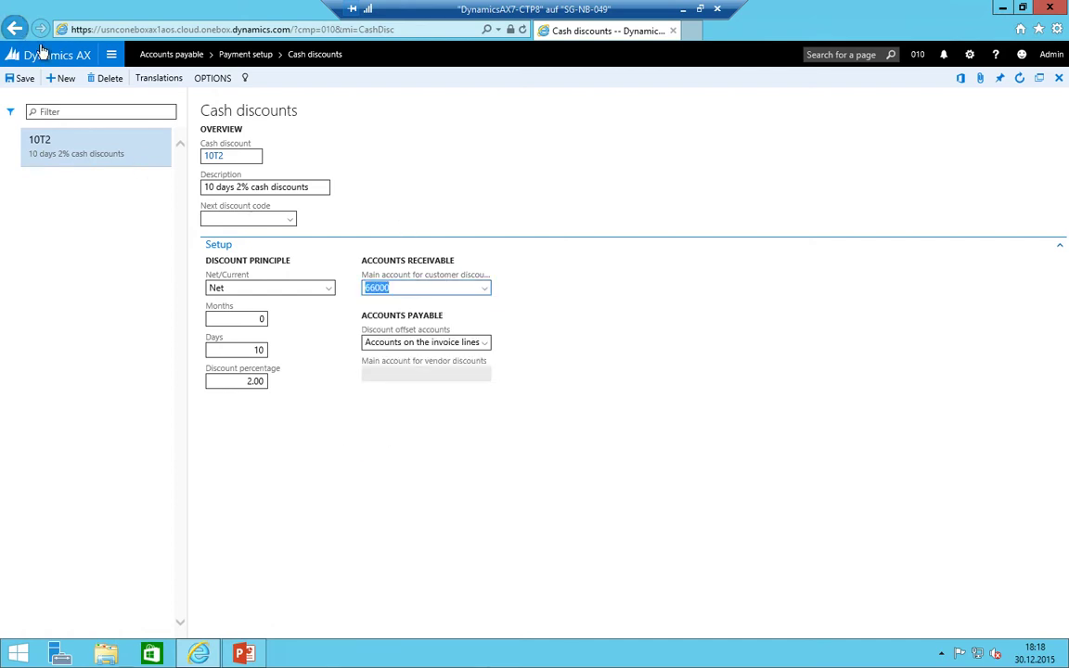
click(22, 80)
- Open the main accounts of the general ledger's chart of accounts
click(115, 57)
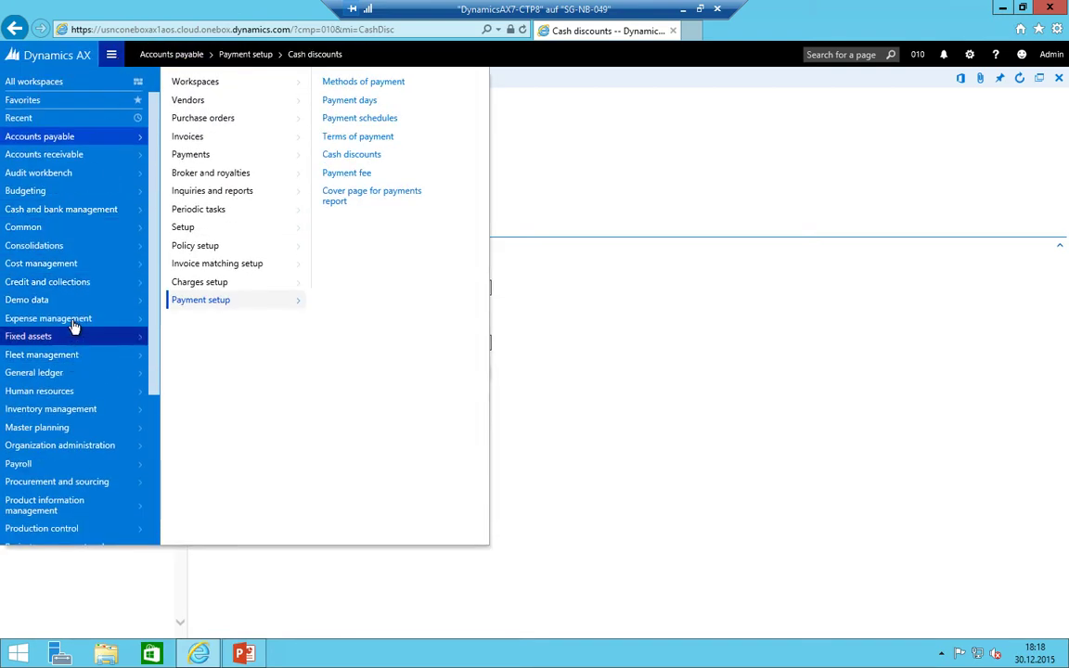
click(67, 373)
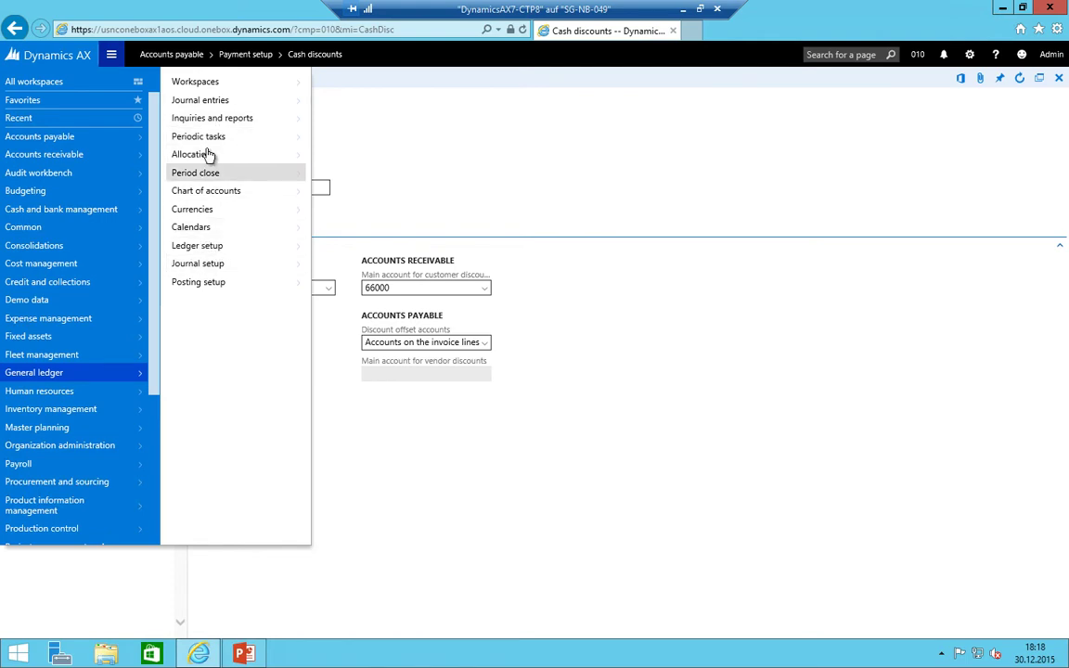
click(215, 191)
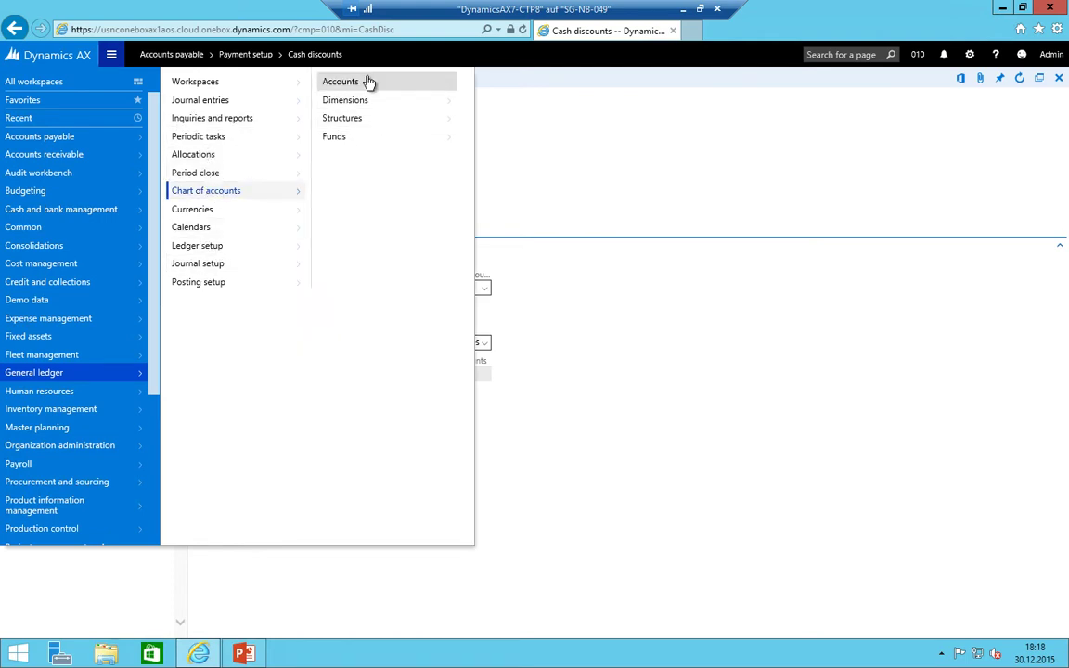
click(369, 81)
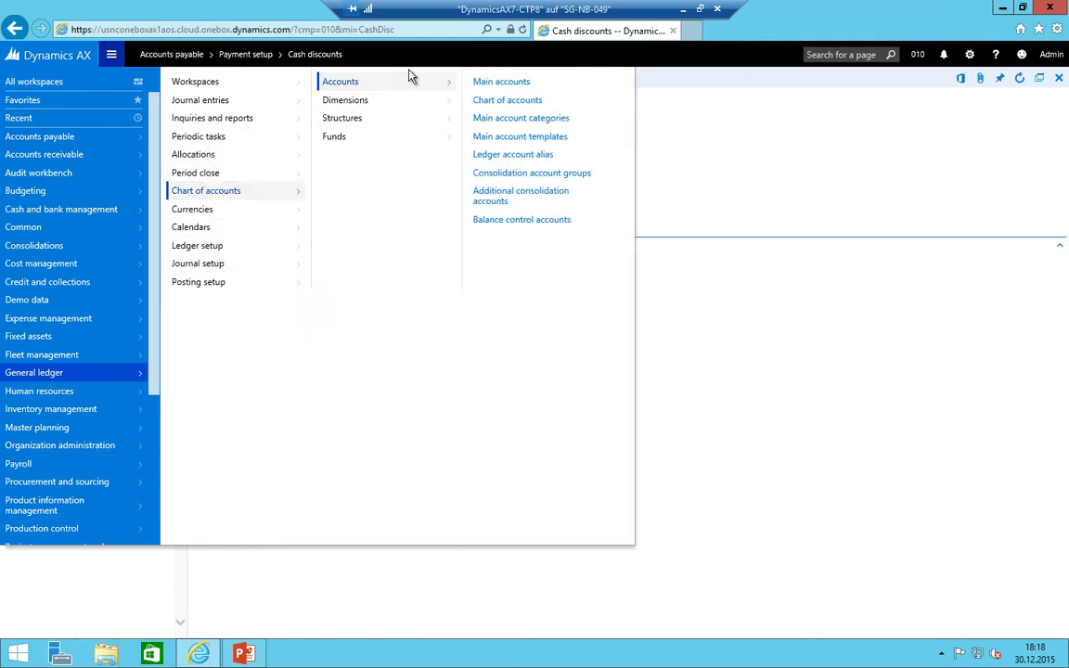
click(501, 82)
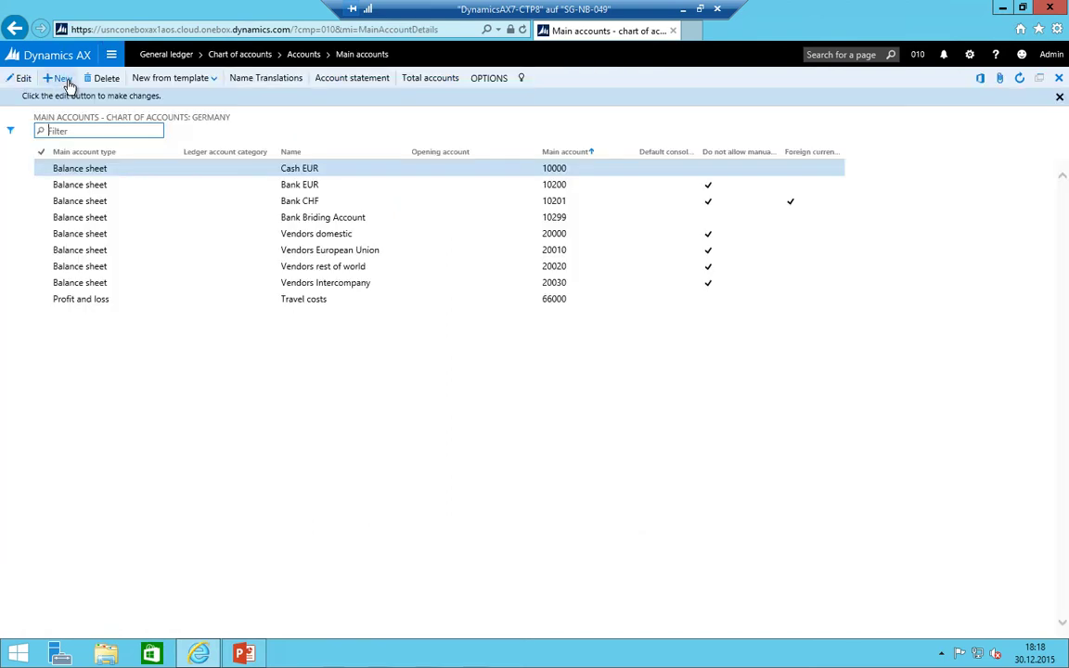
- Create the main account 39050 named "Customer Settlement discount", keeping the type Profit and loss
key(alt+n)
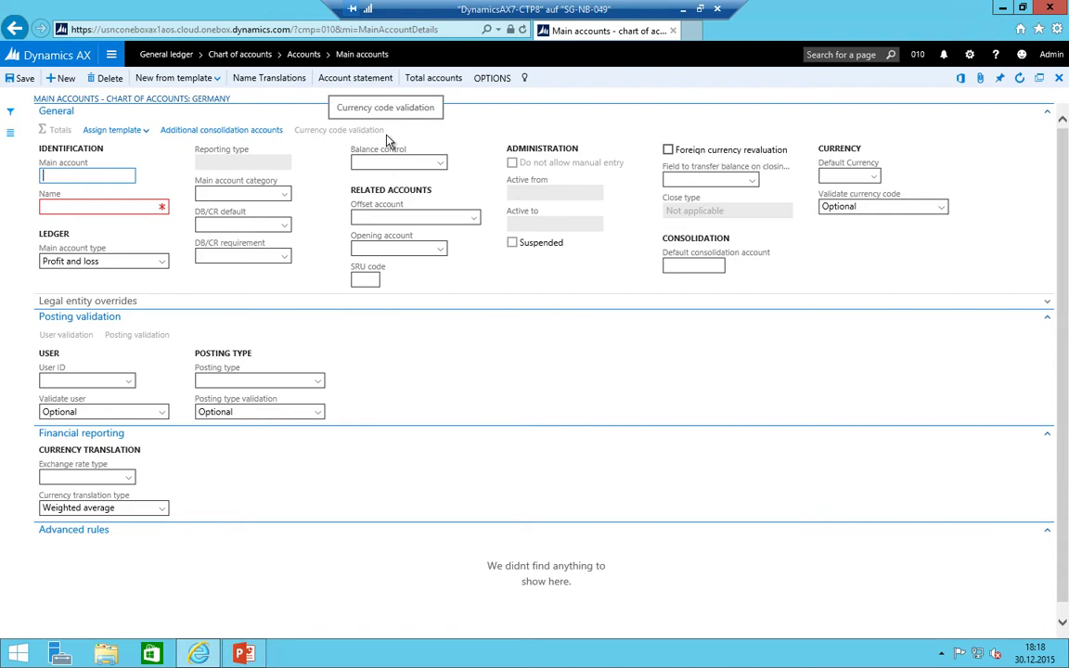
text(39050)
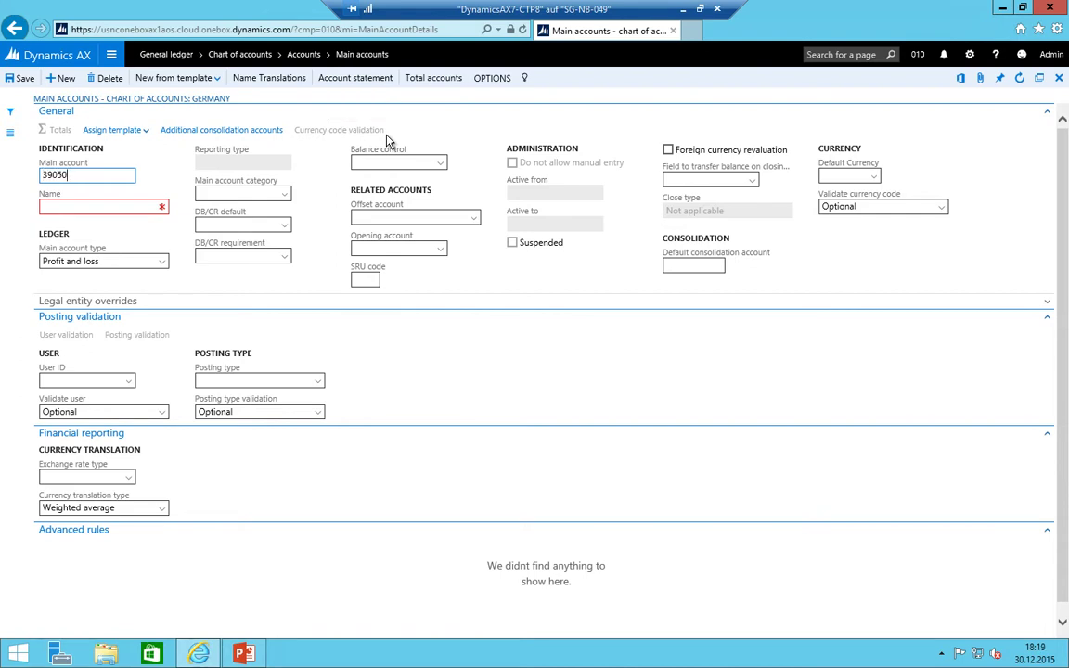
key(Tab)
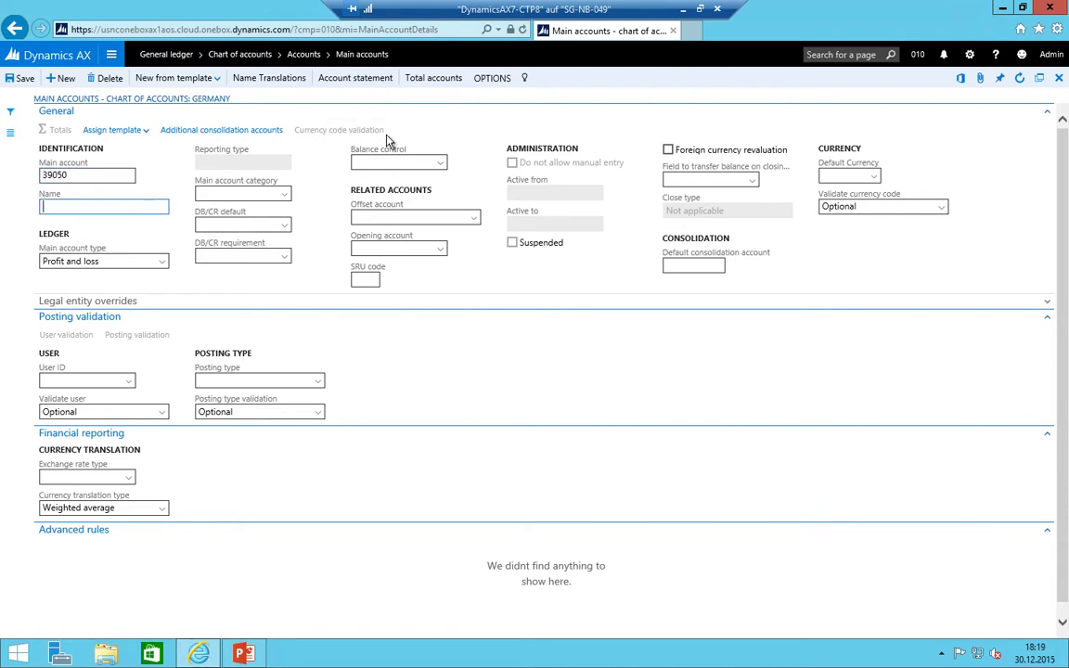
text(Customer Settlement dic)
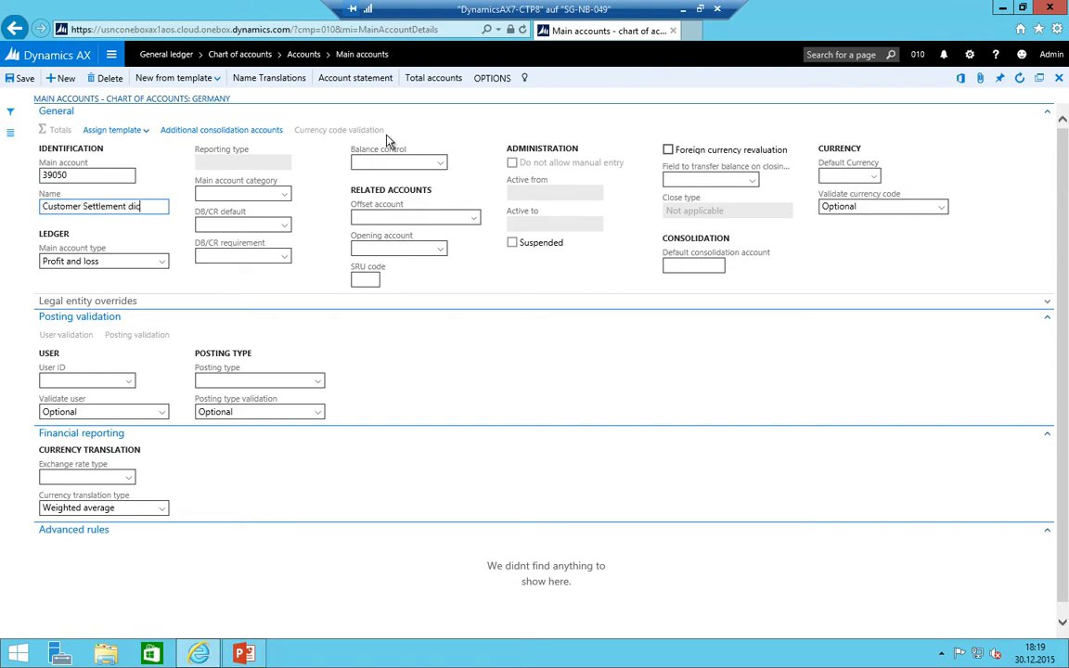
text(ou)
key(Tab)
key(Tab)
key(Tab)
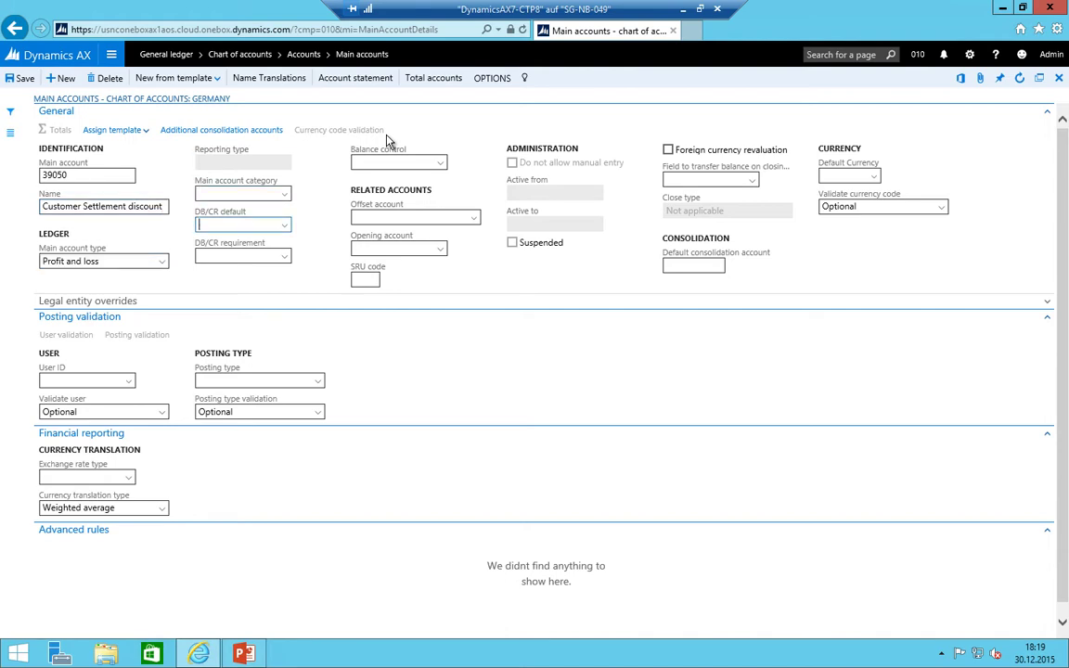
key(Tab)
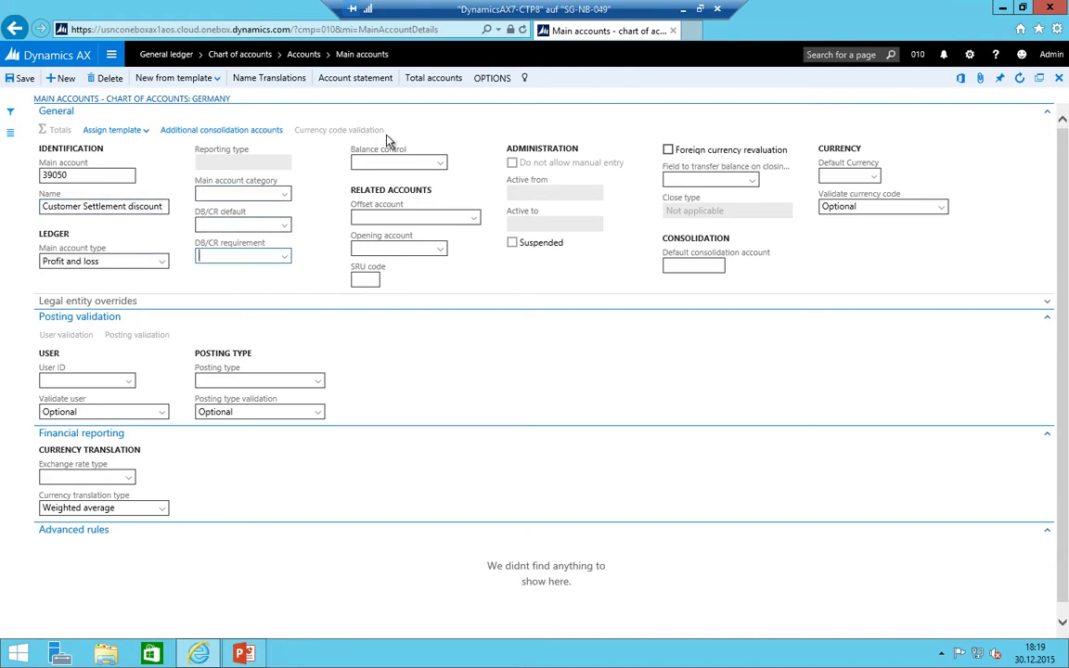
key(shift+Tab)
key(shift+Tab)
key(shift+Tab)
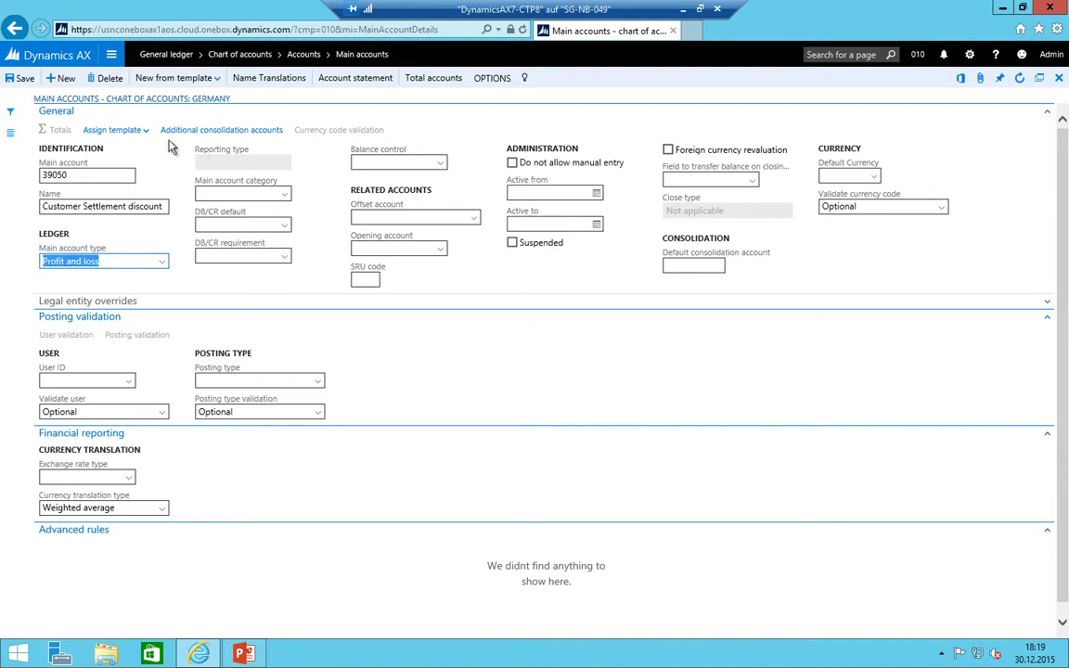
- Create another Profit and loss main account 49050 named "Vendor Settlement discount"
click(63, 79)
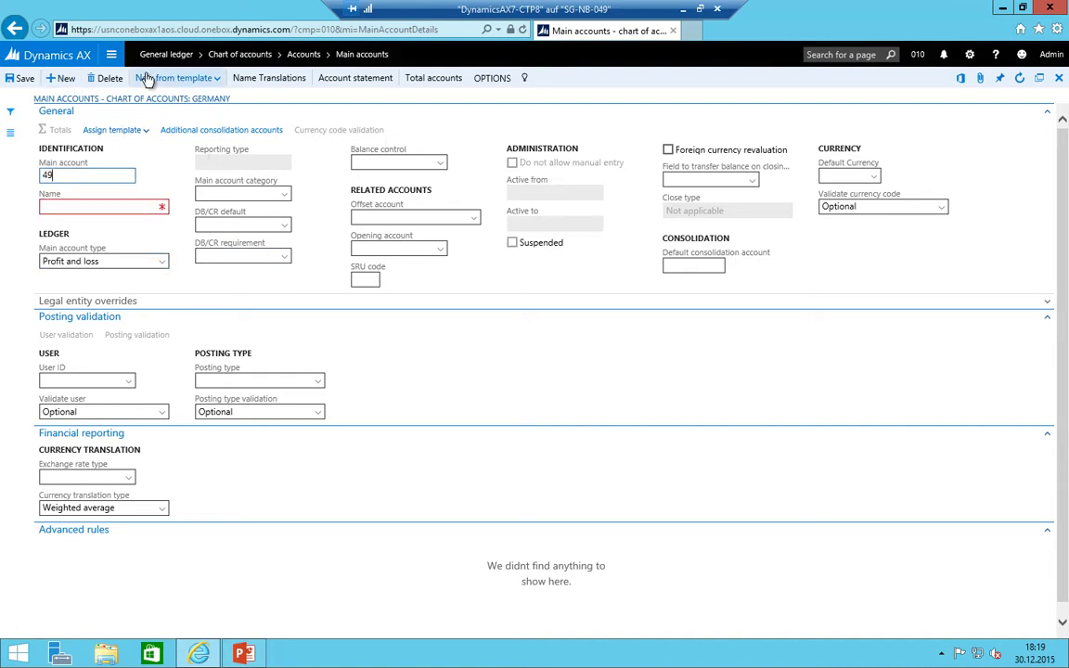
text(49050)
key(Tab)
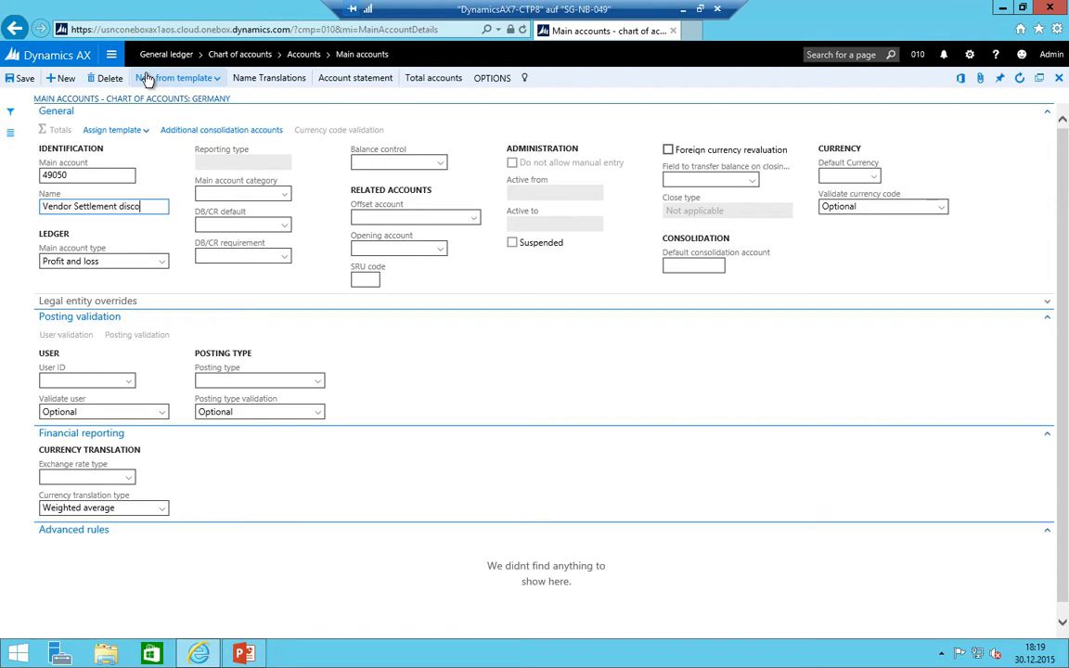
key(Tab)
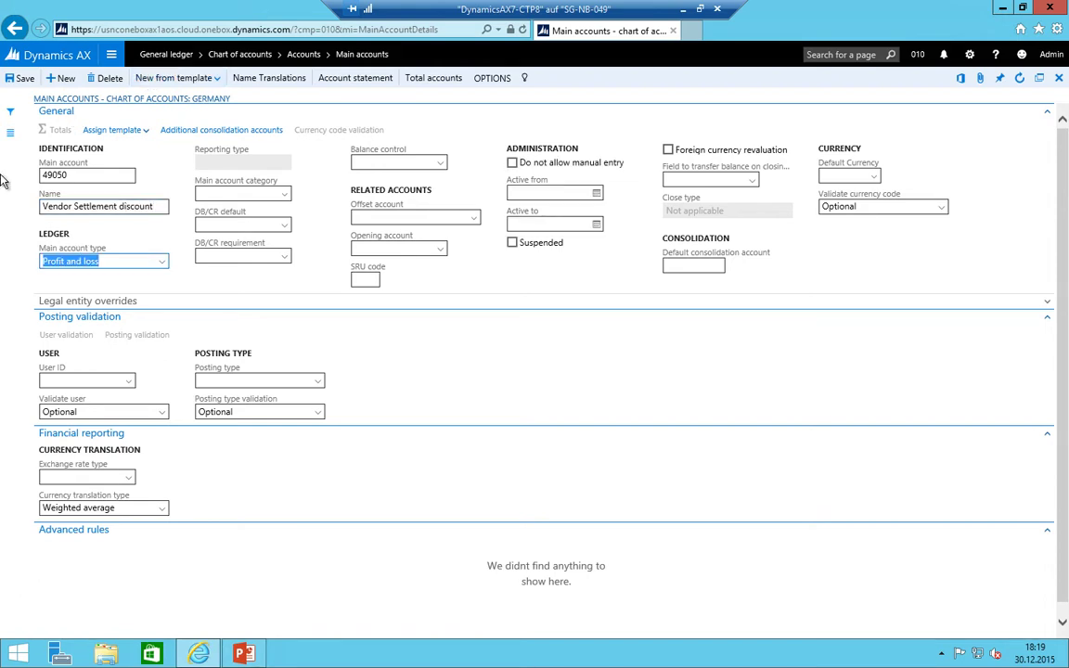
- Open the cash discounts in the payment setup of accounts payable
click(110, 54)
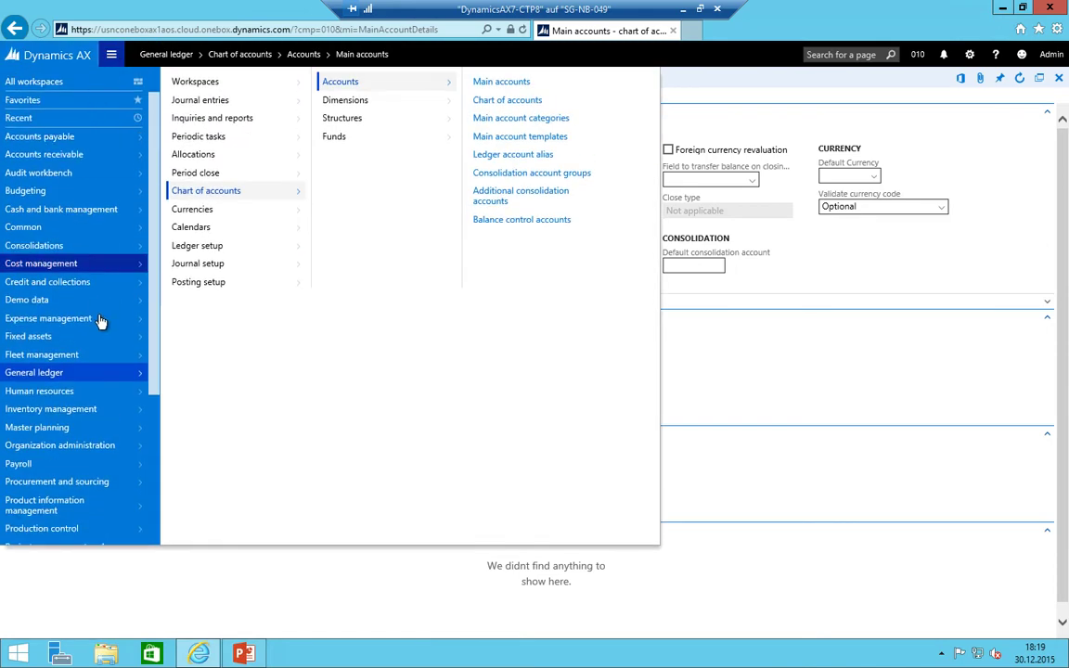
click(8, 140)
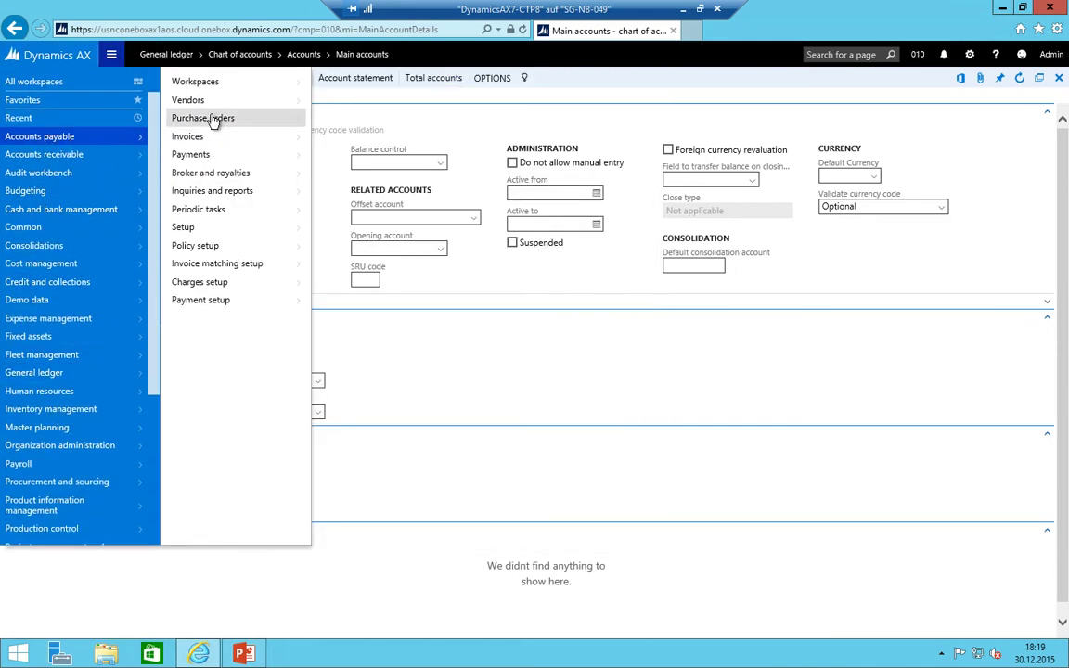
click(230, 302)
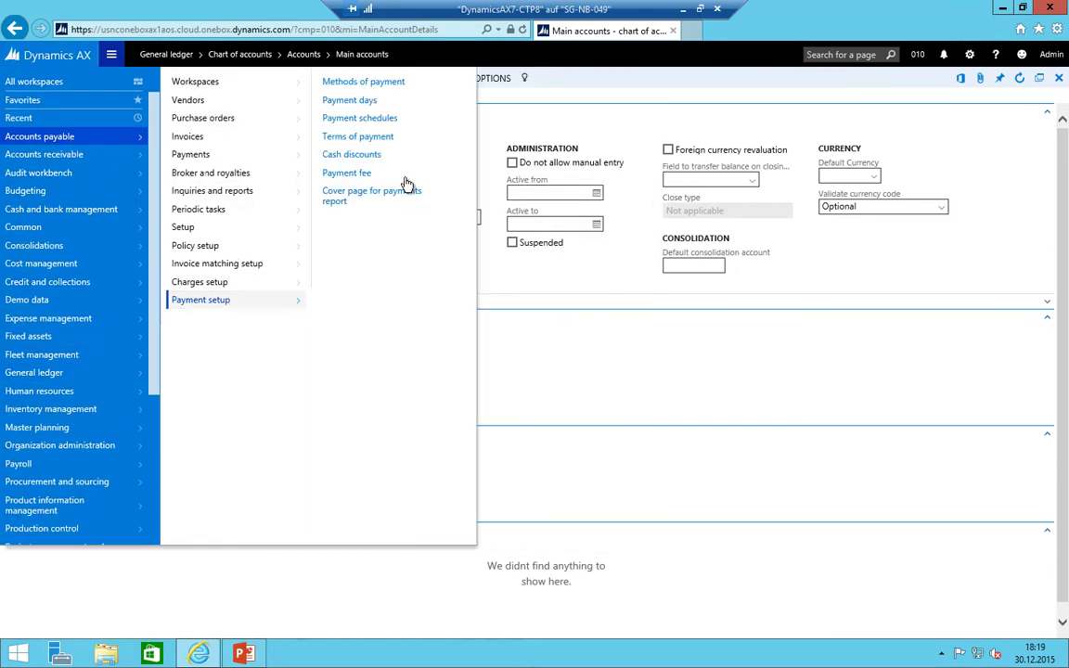
click(353, 157)
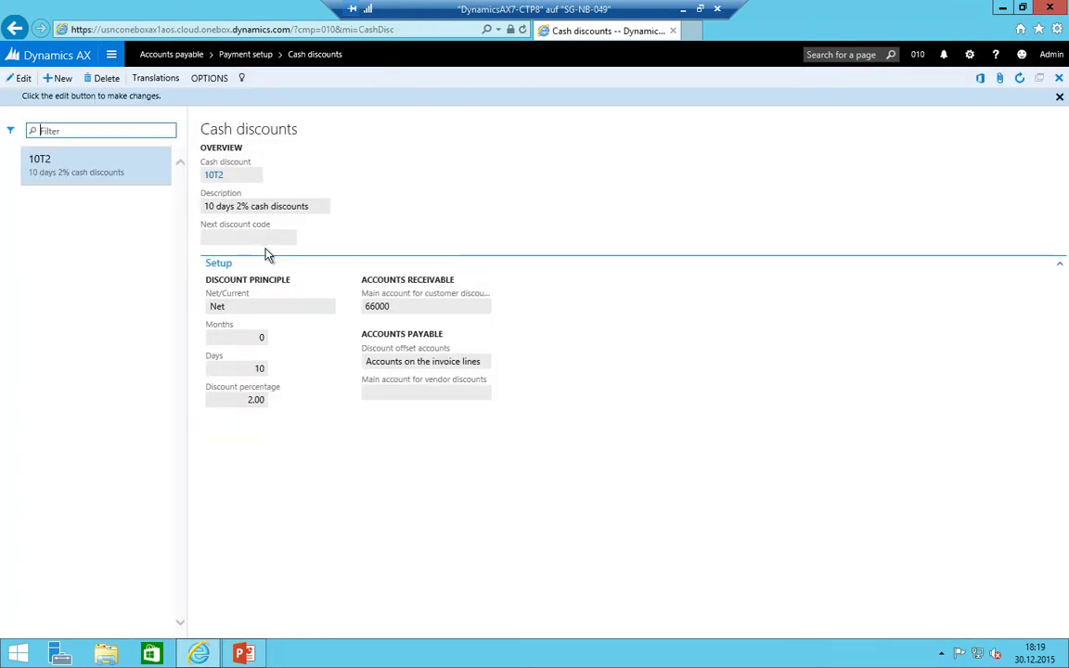
- Set the main account for customer discounts of cash discount 10T2 to 39050 Customer Settlement discount and save
click(14, 78)
click(489, 288)
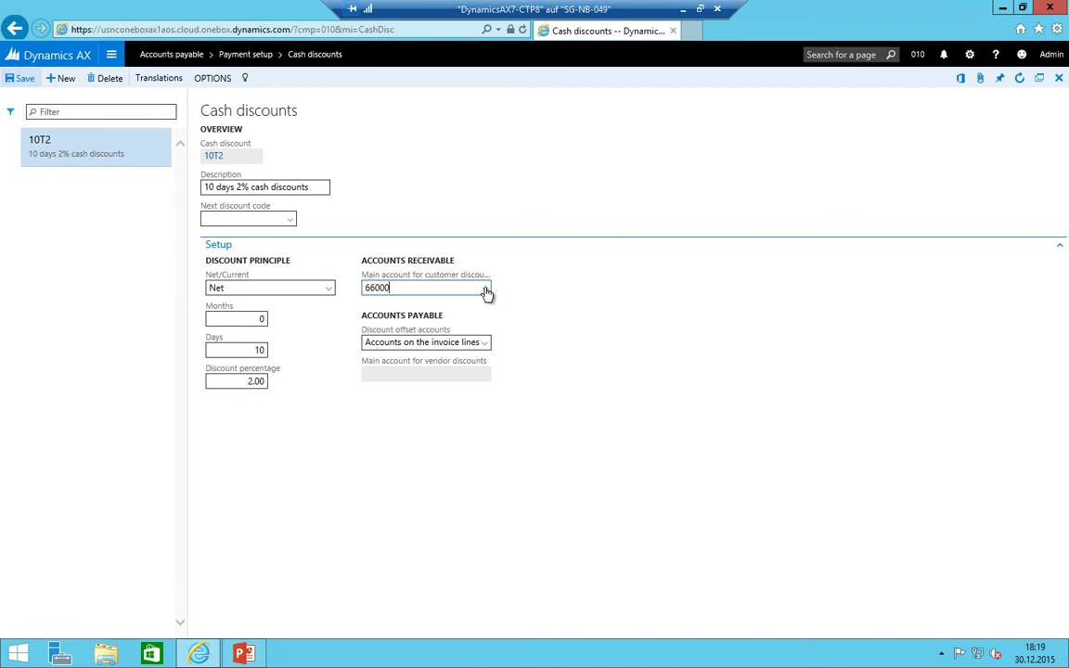
key(BackSpace)
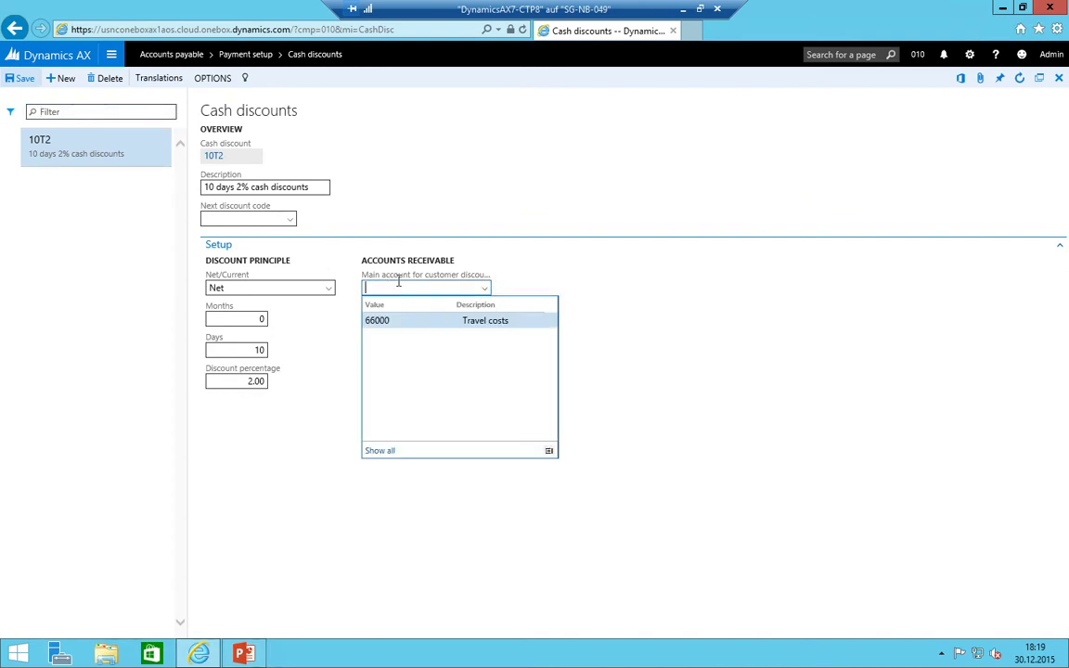
scroll(417, 389, down, 1)
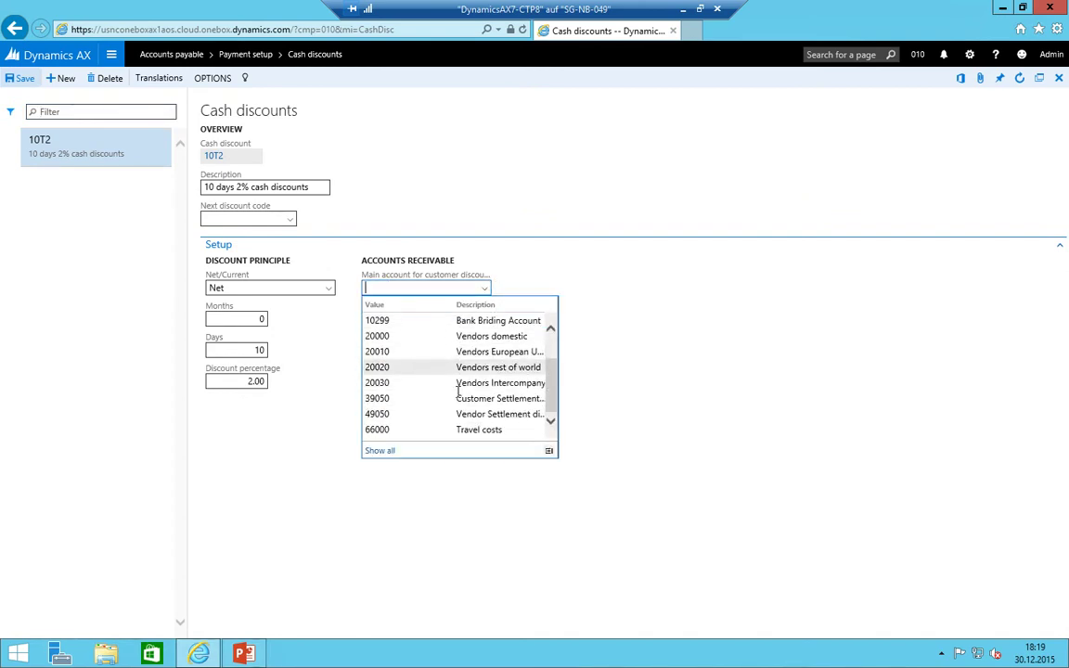
click(408, 400)
key(Tab)
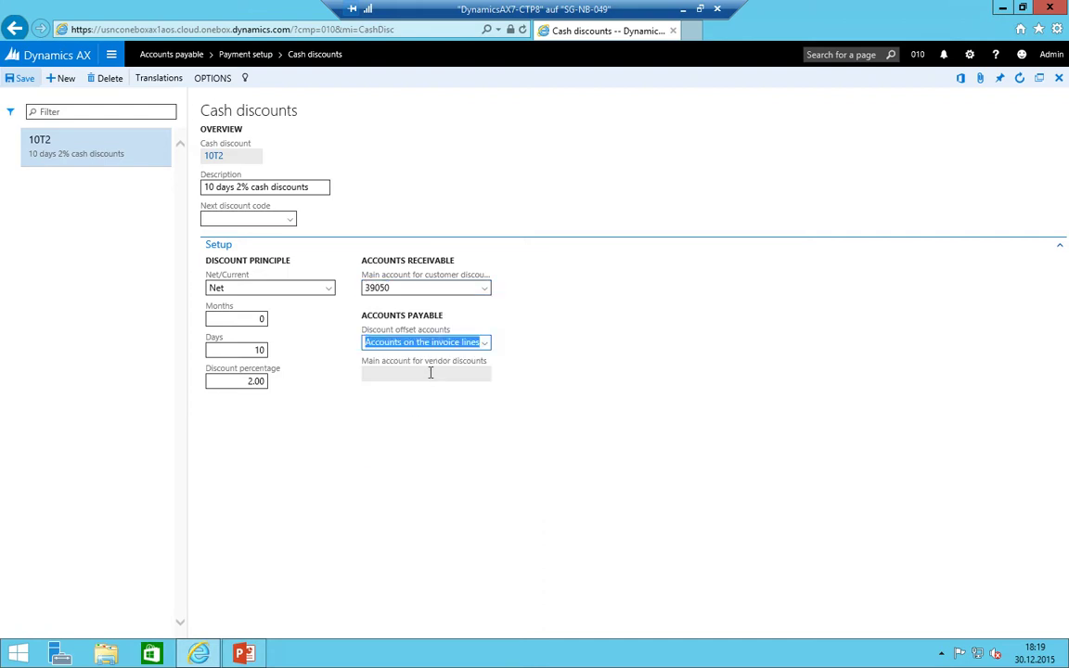
click(18, 78)
- Open the list of vendors in accounts payable
click(111, 57)
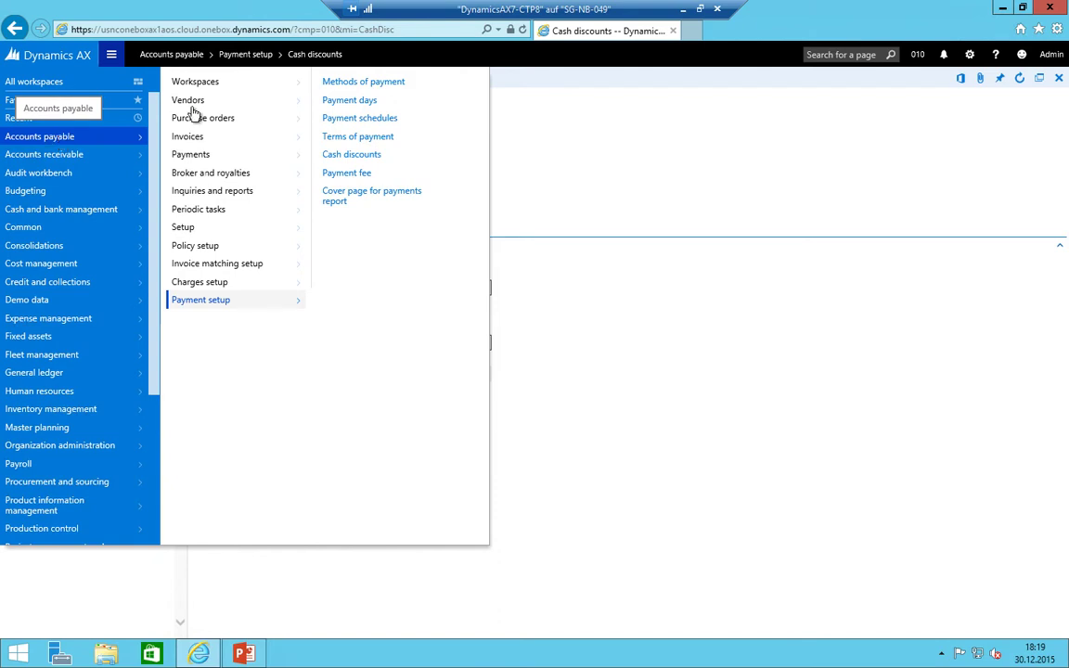
click(182, 101)
click(346, 84)
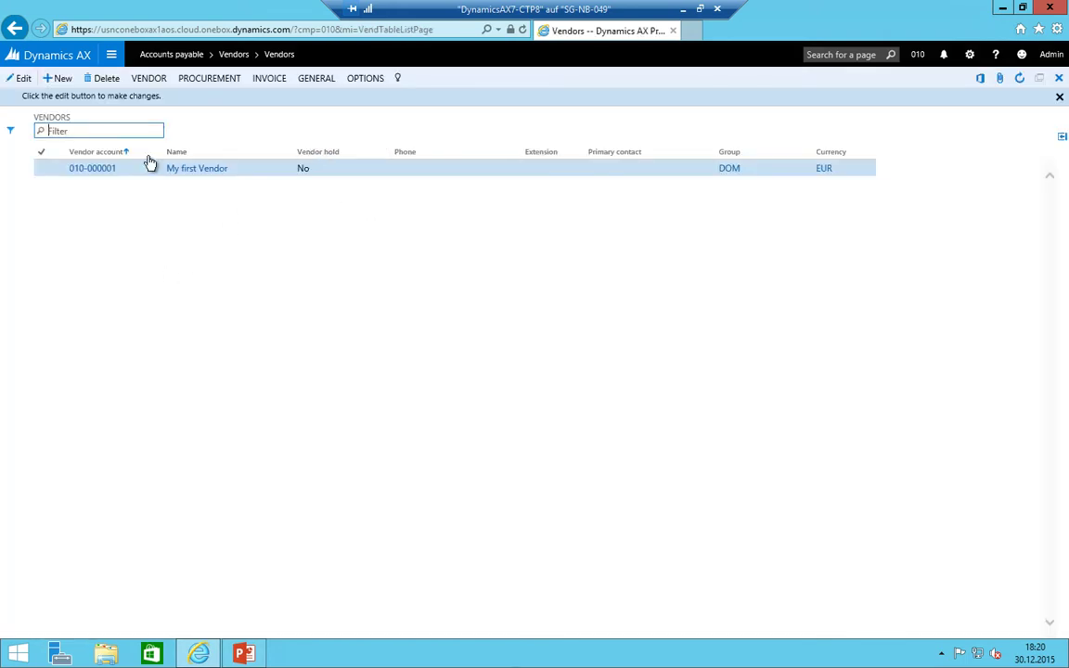
- Create a new vendor named "My Second vendor" and assign it to the vendor group ROW (Rest of World)
click(58, 78)
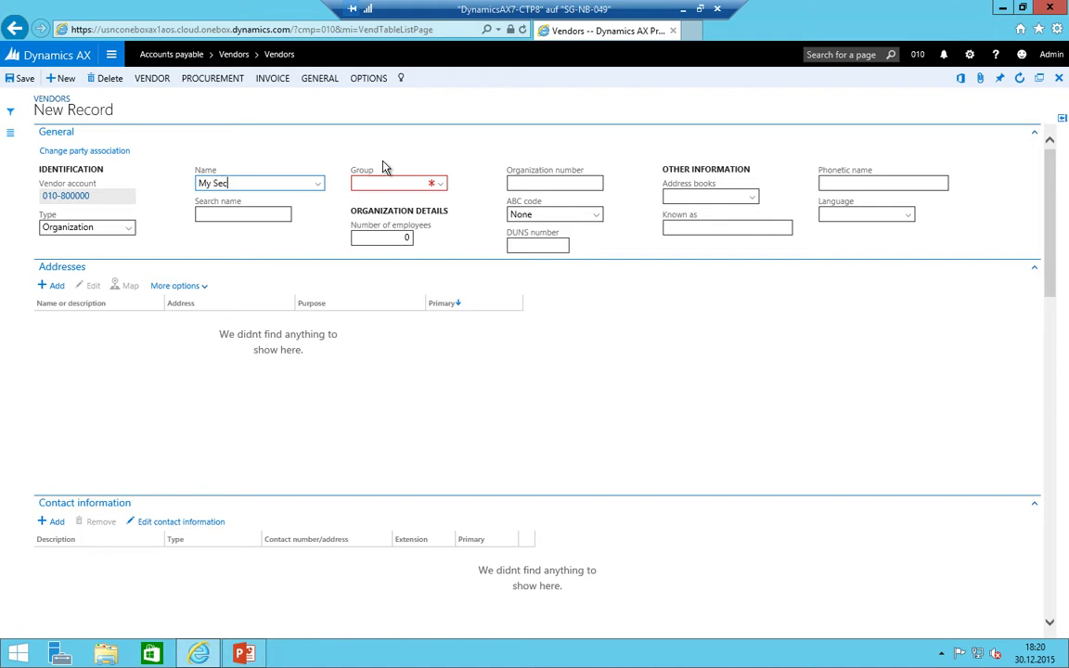
text(My Second vendor)
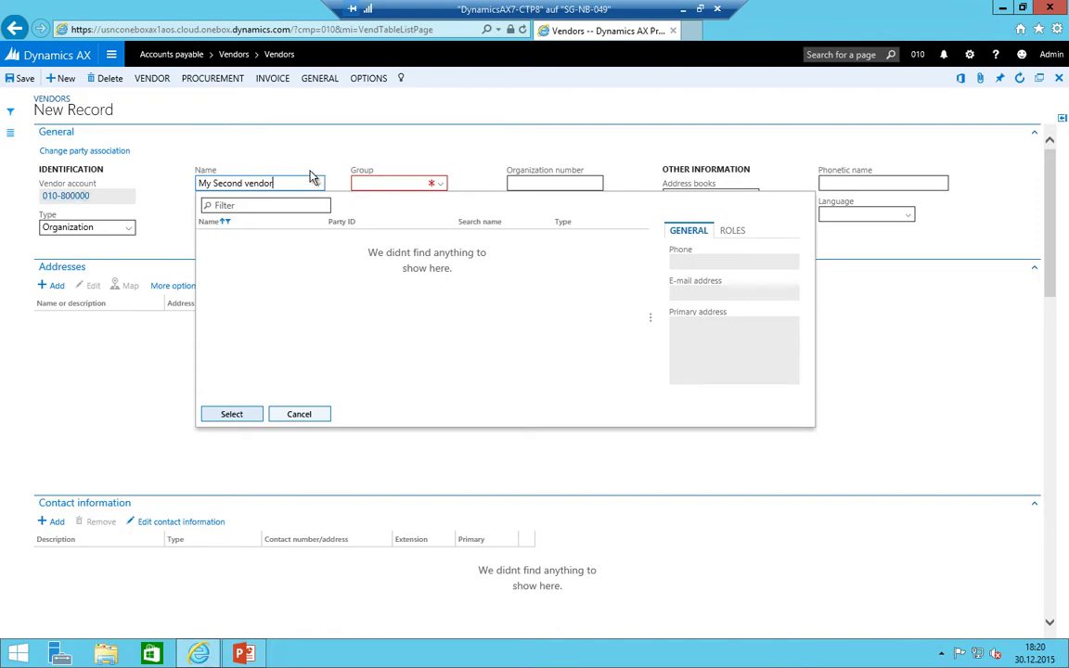
click(413, 181)
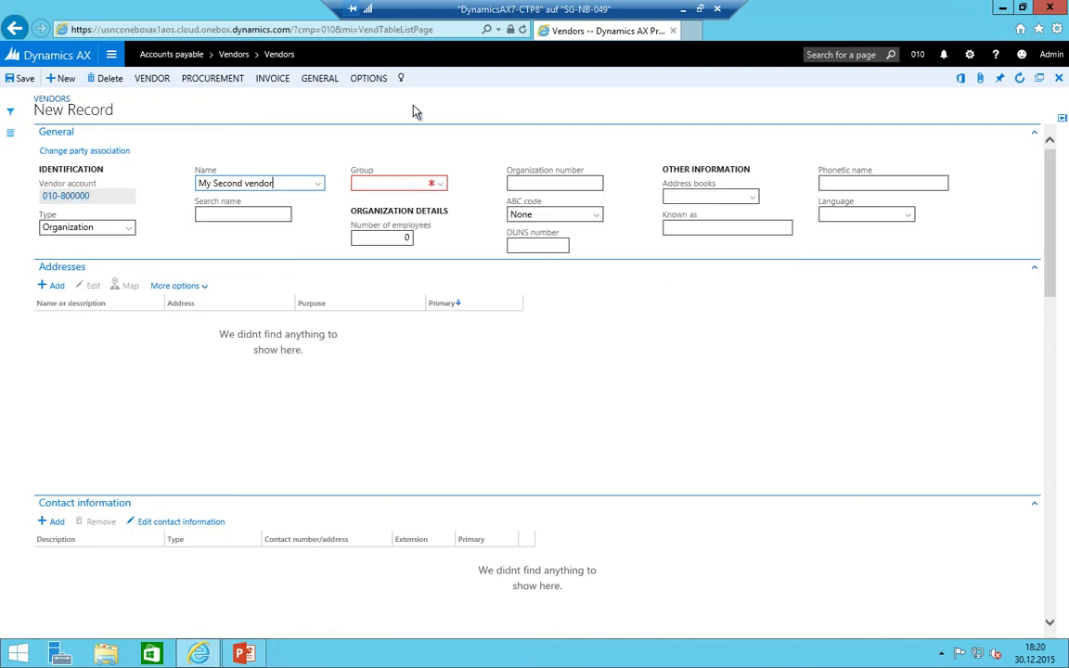
key(Tab)
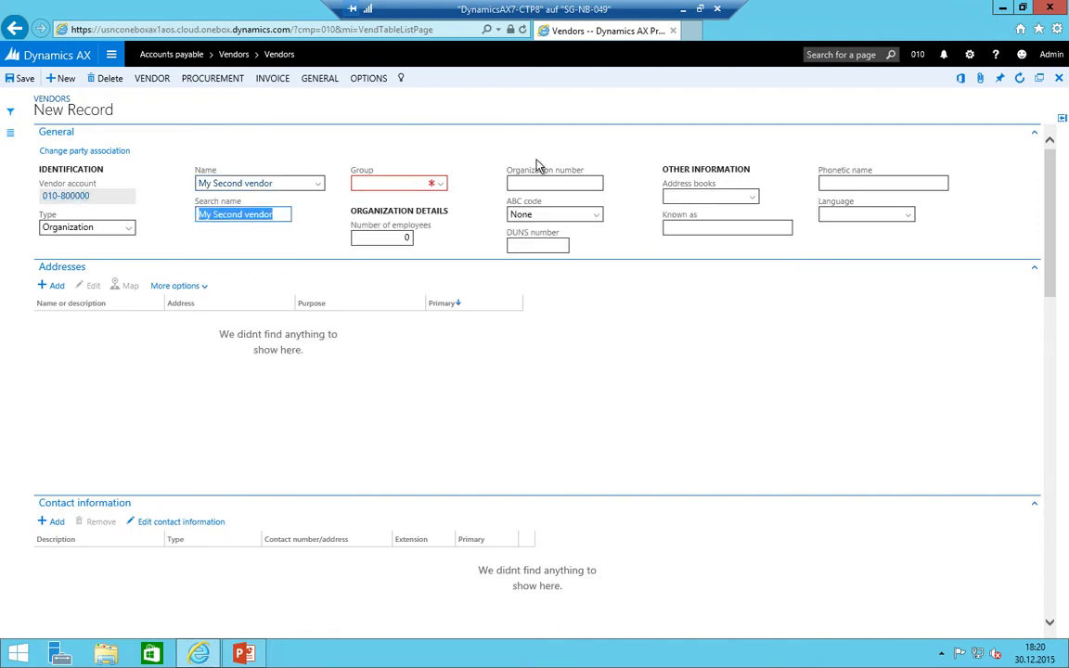
key(Tab)
key(alt+Down)
key(Down)
key(Down)
key(Down)
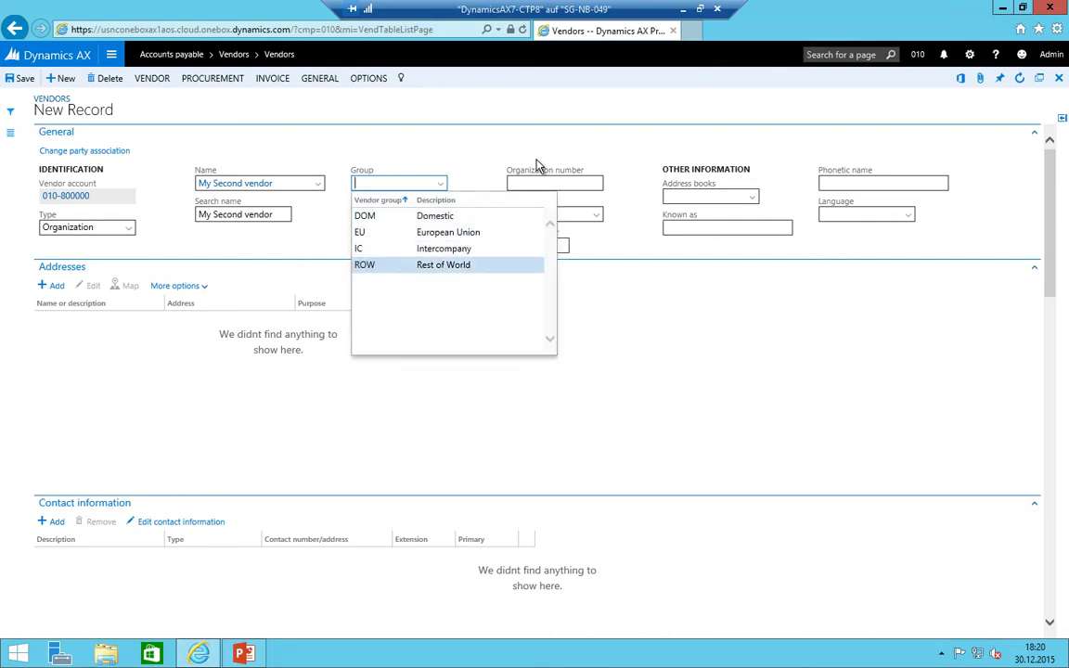
key(Tab)
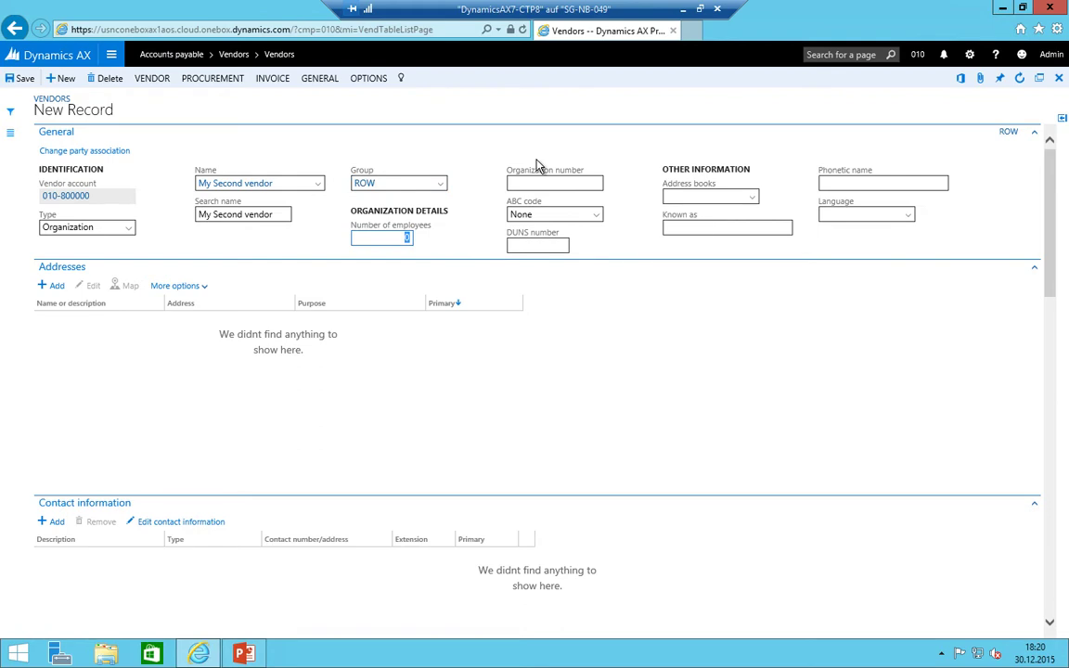
key(Tab)
key(Tab)
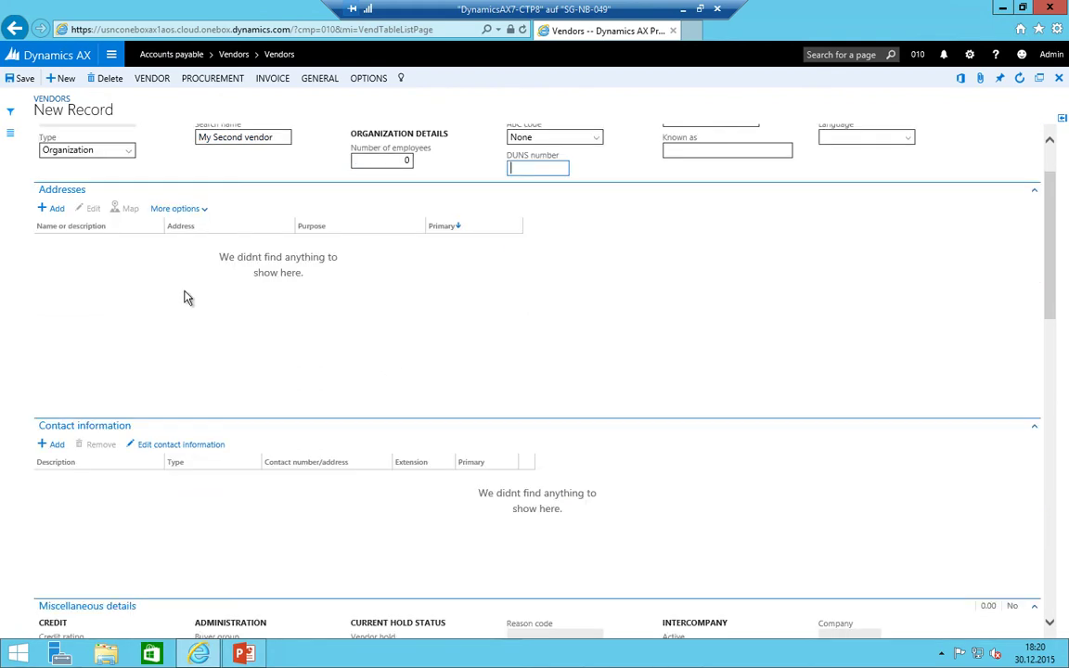
- Set the new vendor's currency to CHF in the purchasing demographics
scroll(197, 298, down, 3)
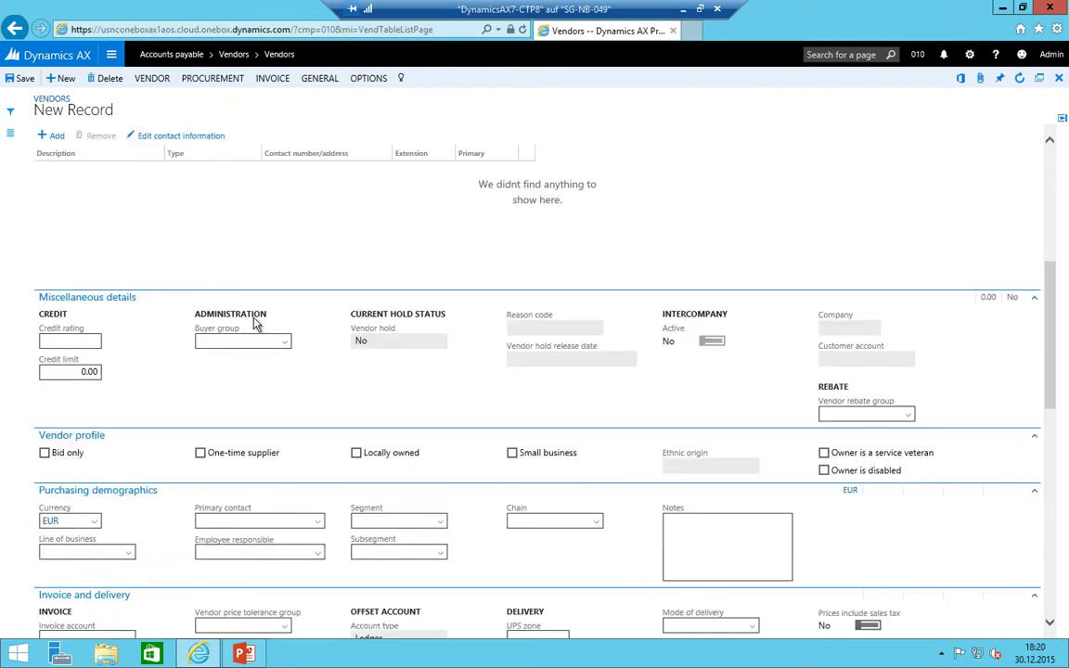
scroll(223, 339, up, 1)
scroll(223, 338, down, 1)
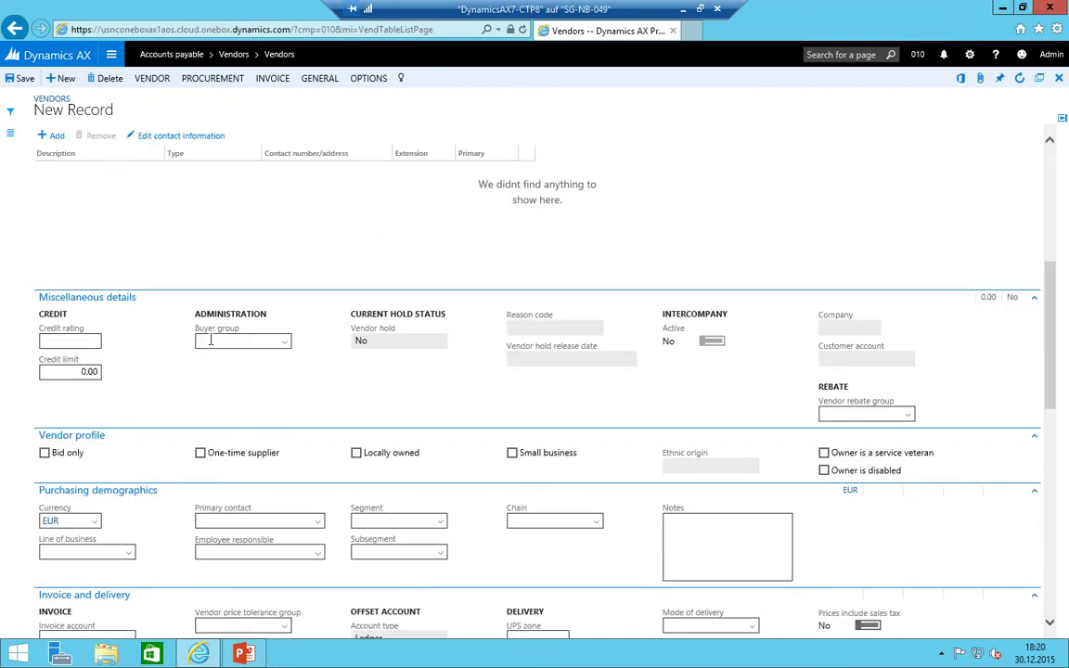
click(96, 525)
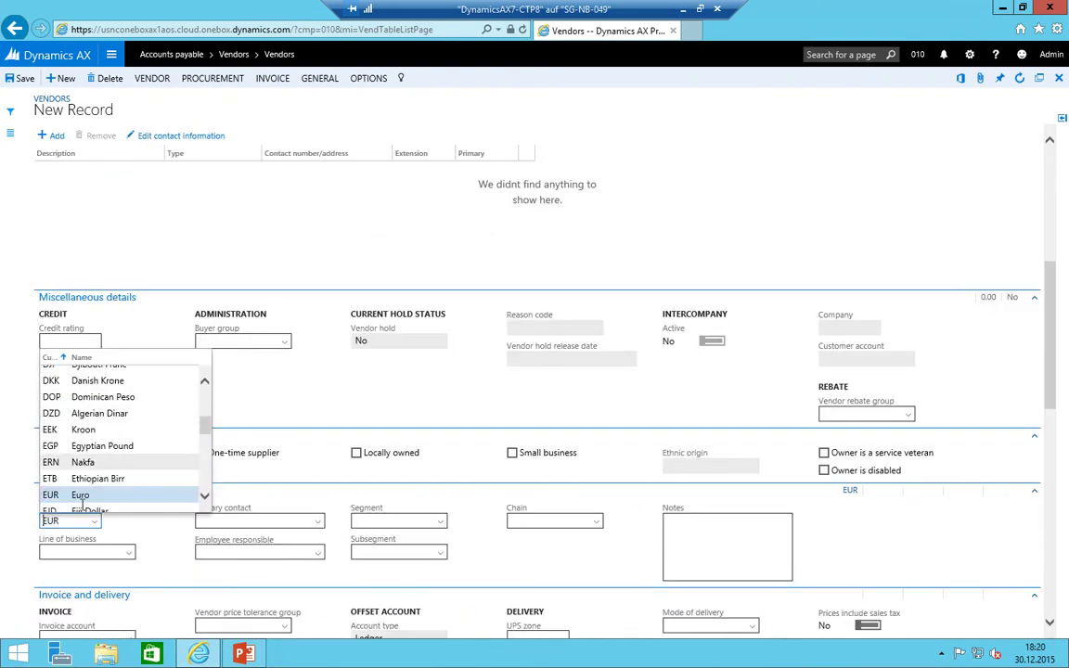
click(76, 526)
text(CHF)
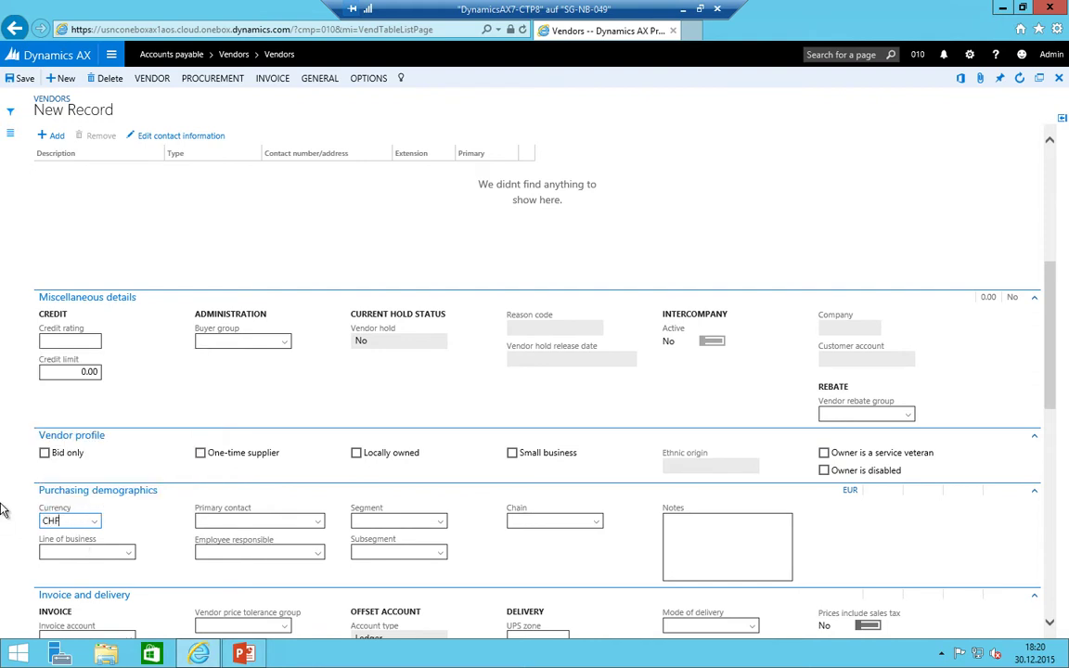
key(Tab)
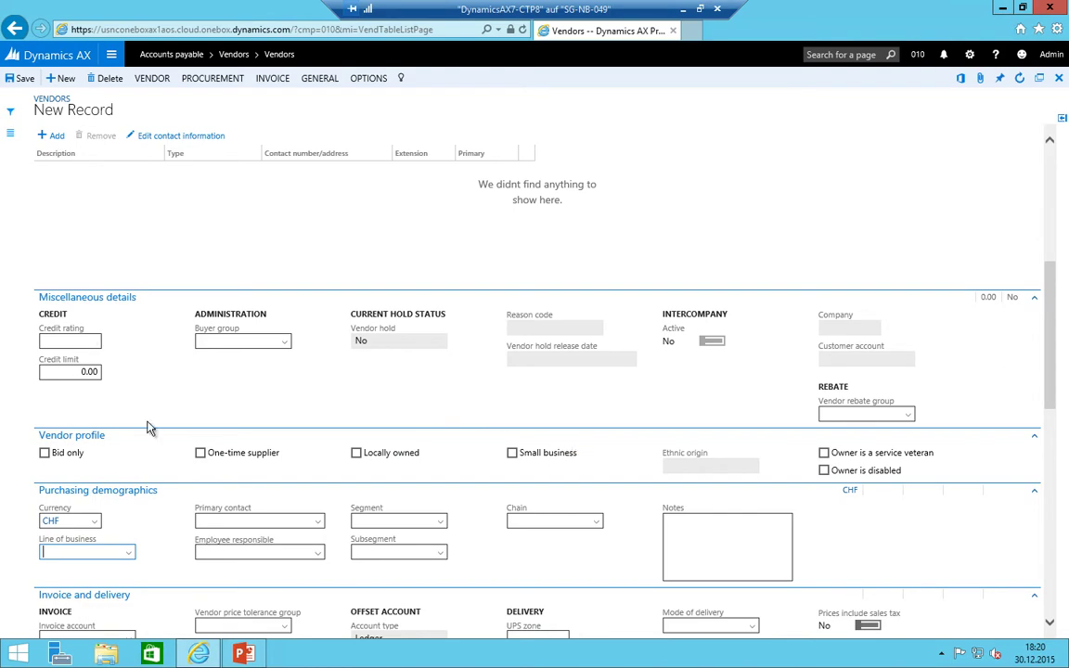
click(260, 521)
- Set the vendor's terms of payment to N30 (Net 30 days)
scroll(436, 470, down, 5)
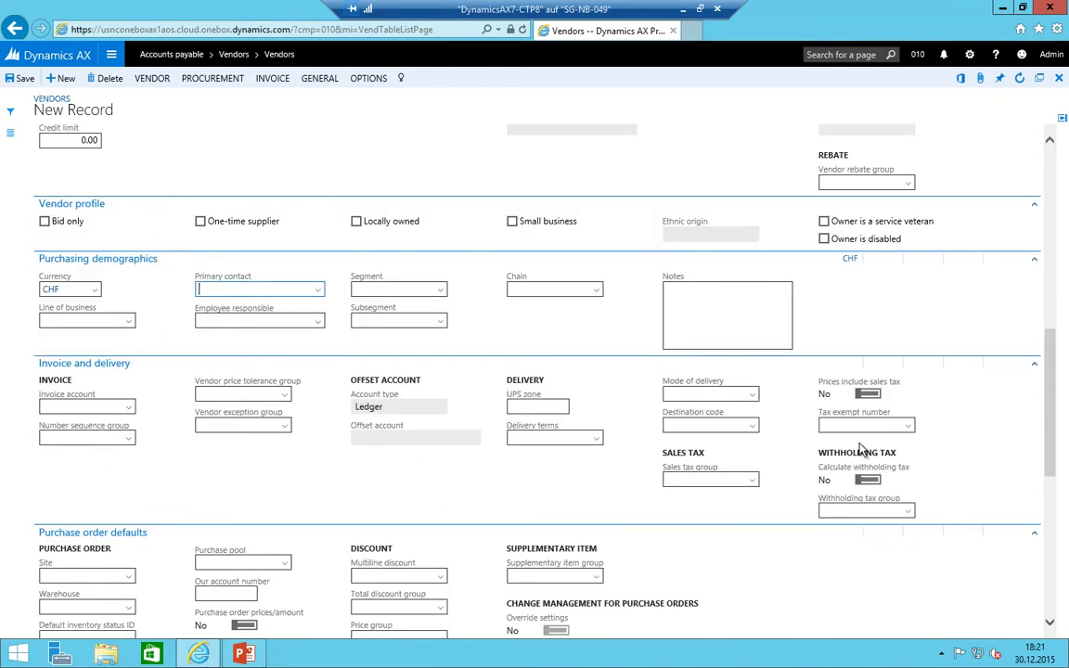
scroll(598, 457, down, 5)
scroll(74, 306, down, 3)
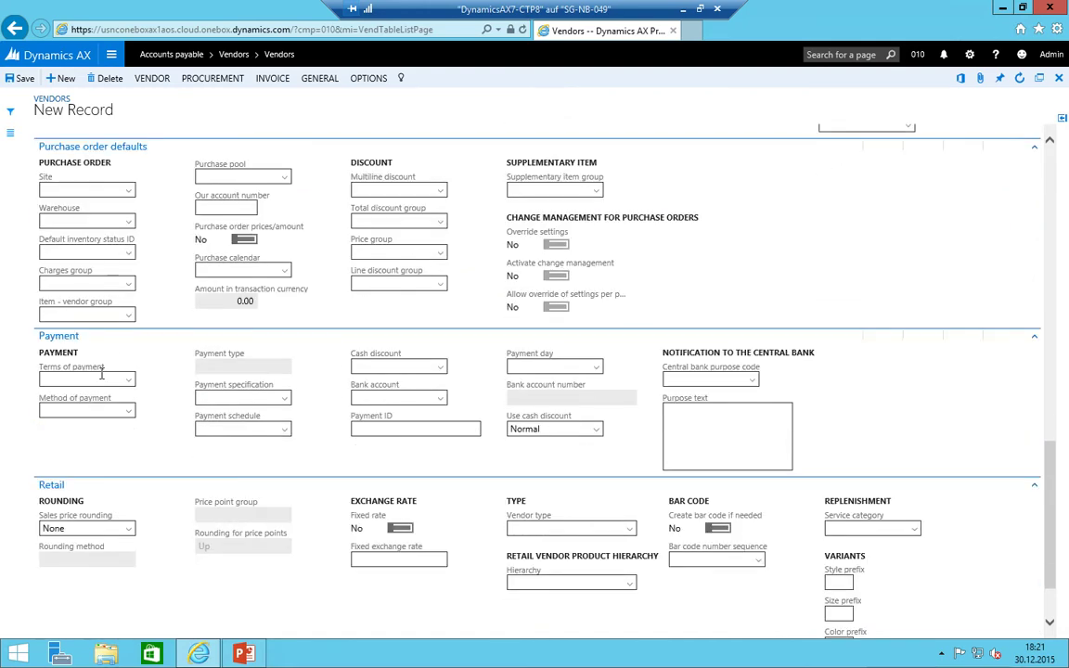
click(130, 380)
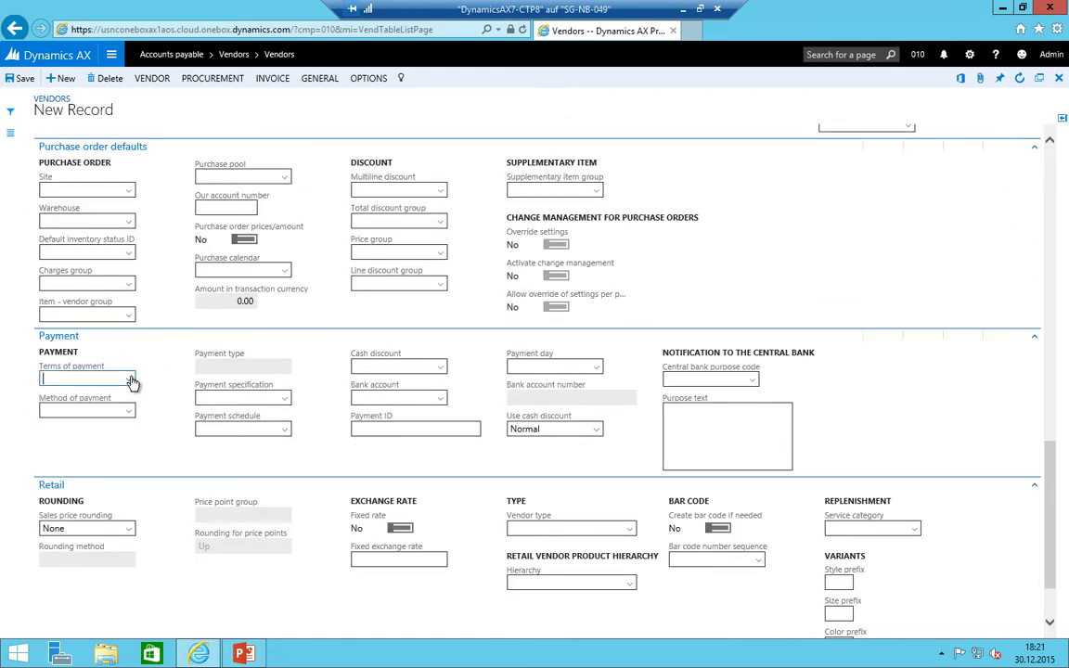
click(128, 379)
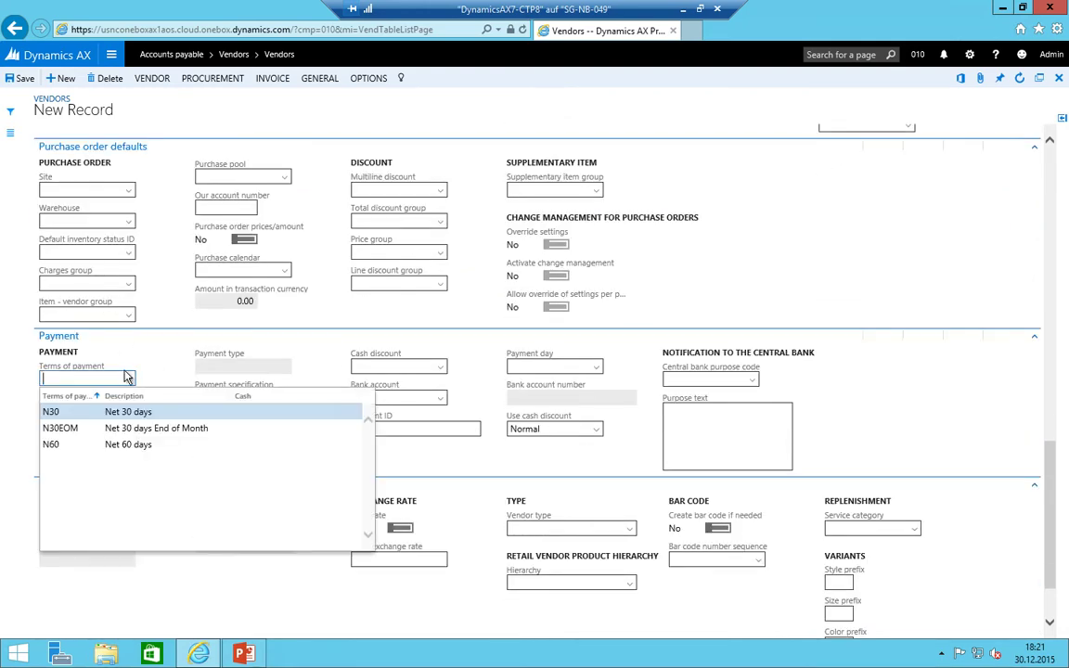
click(54, 411)
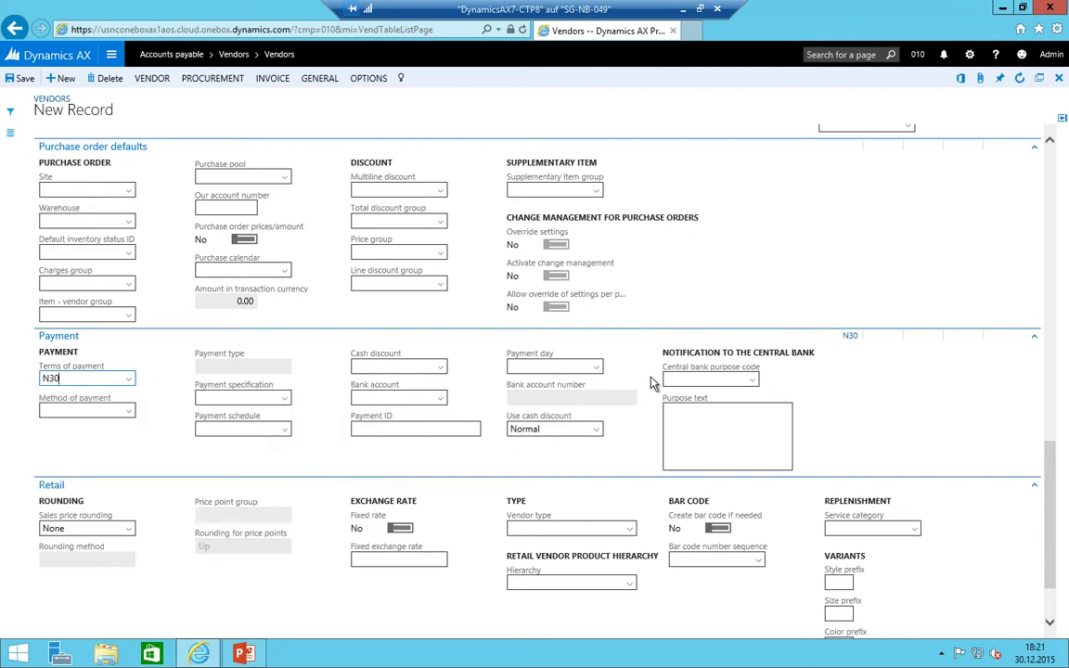
- Assign the cash discount 10T2 and the method of payment UBS_CHF to the vendor
click(438, 370)
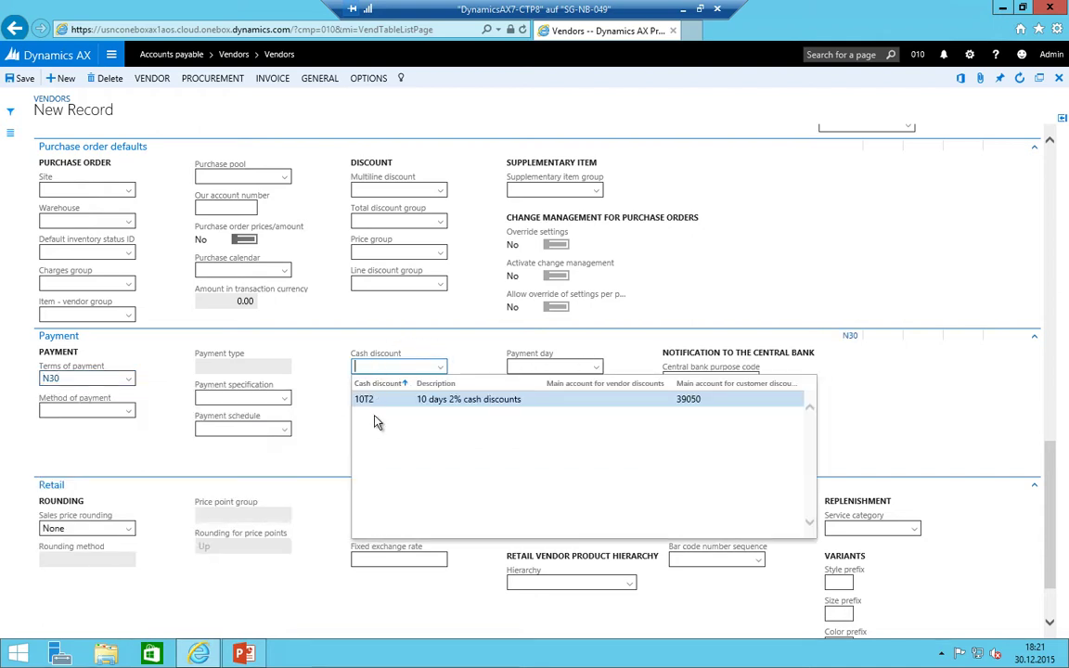
click(365, 400)
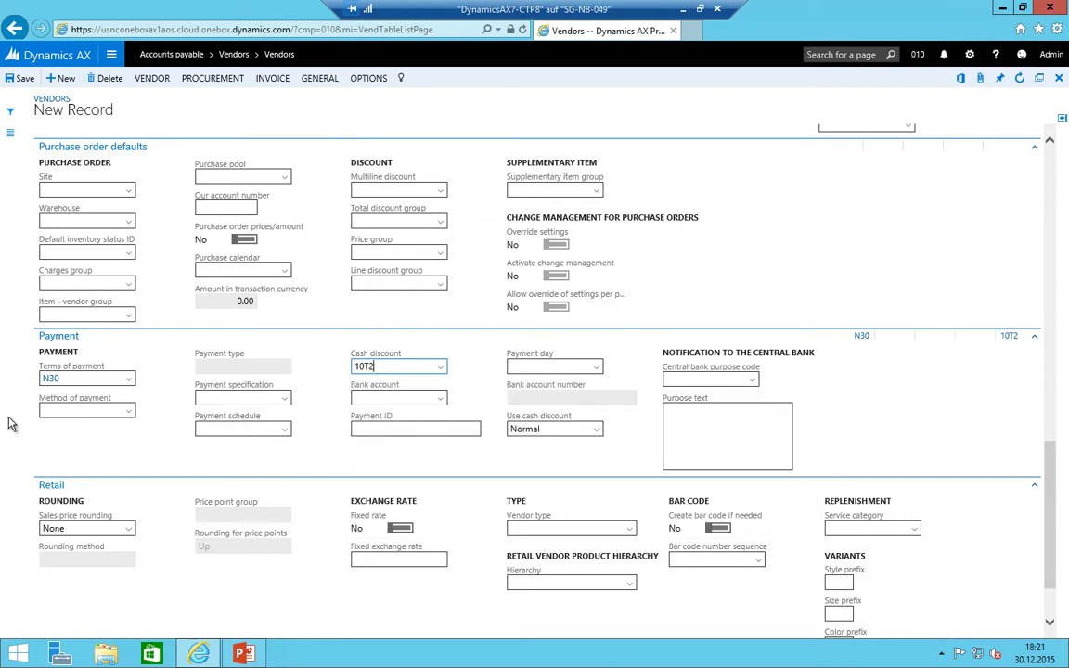
click(125, 411)
click(128, 411)
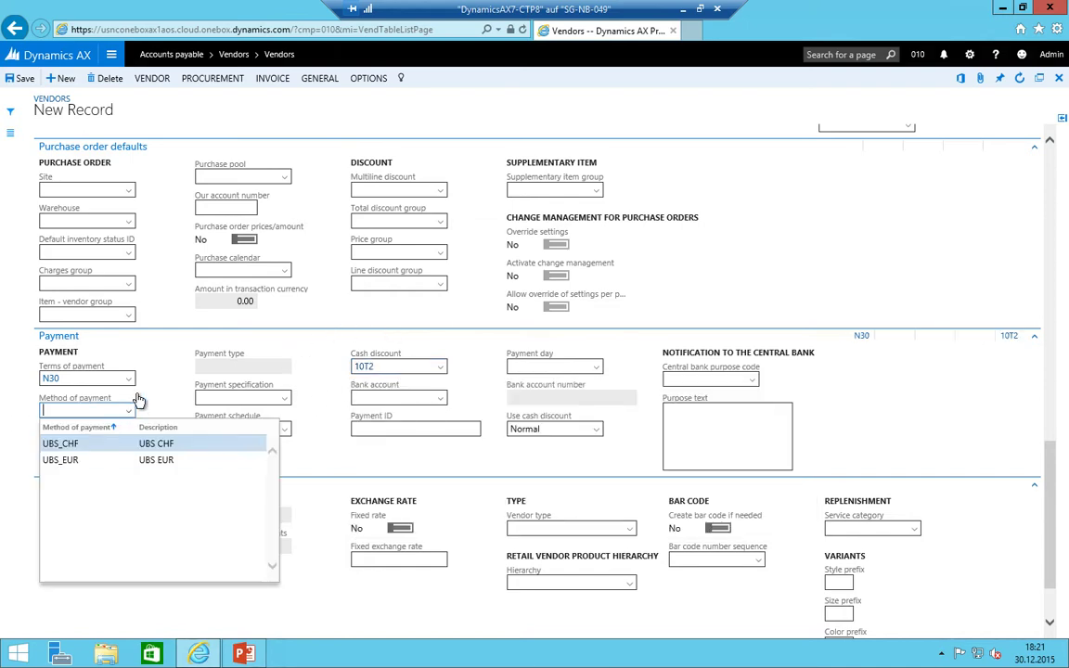
key(Return)
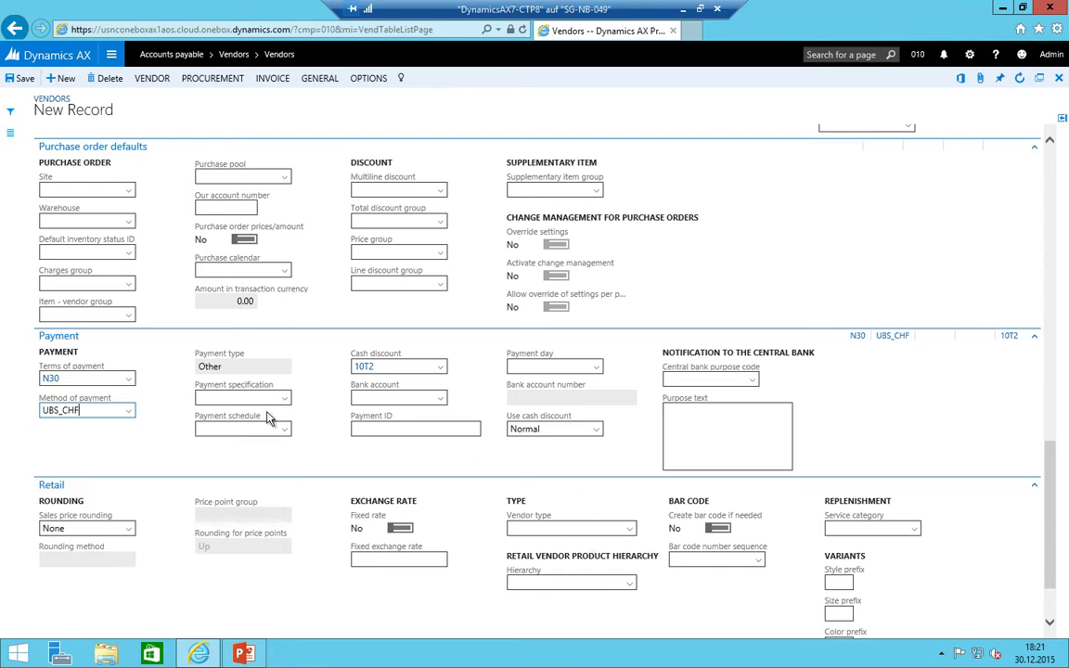
- Add a new address named "My Second Vendor" to the second vendor and change its country/region to CHE, accepting the change
scroll(246, 376, up, 10)
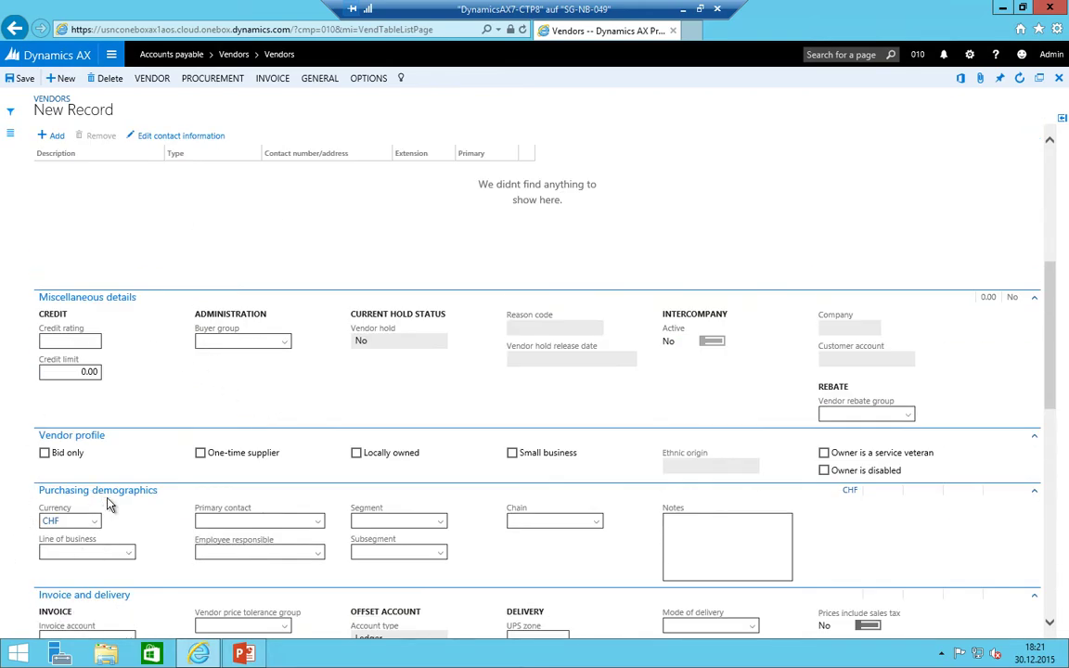
scroll(93, 471, down, 5)
scroll(441, 481, down, 4)
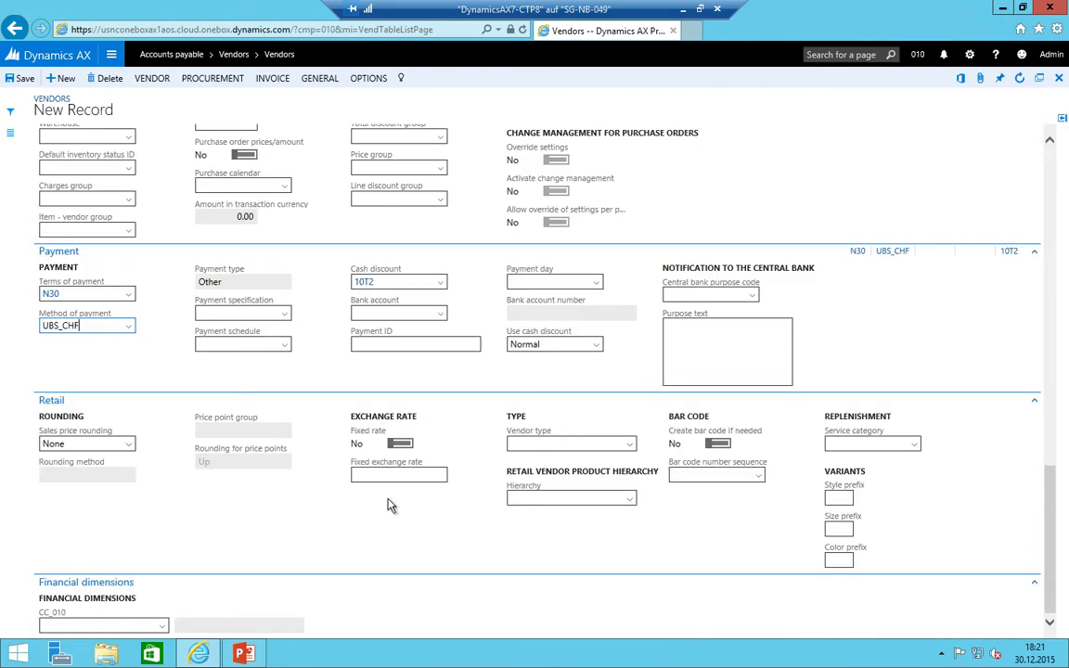
scroll(335, 587, up, 10)
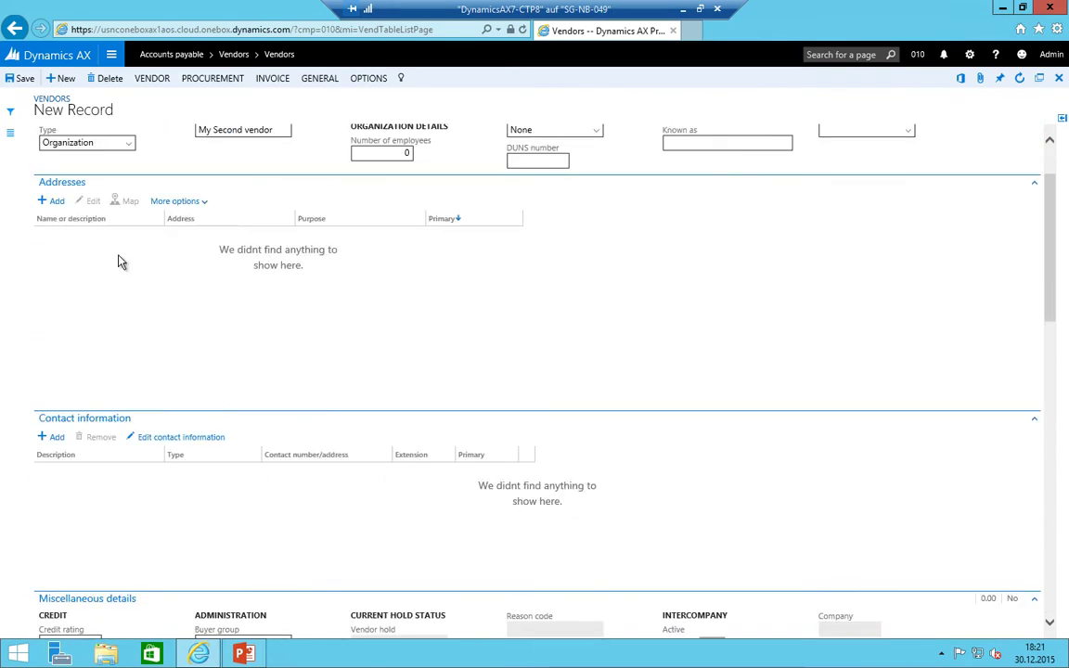
click(53, 201)
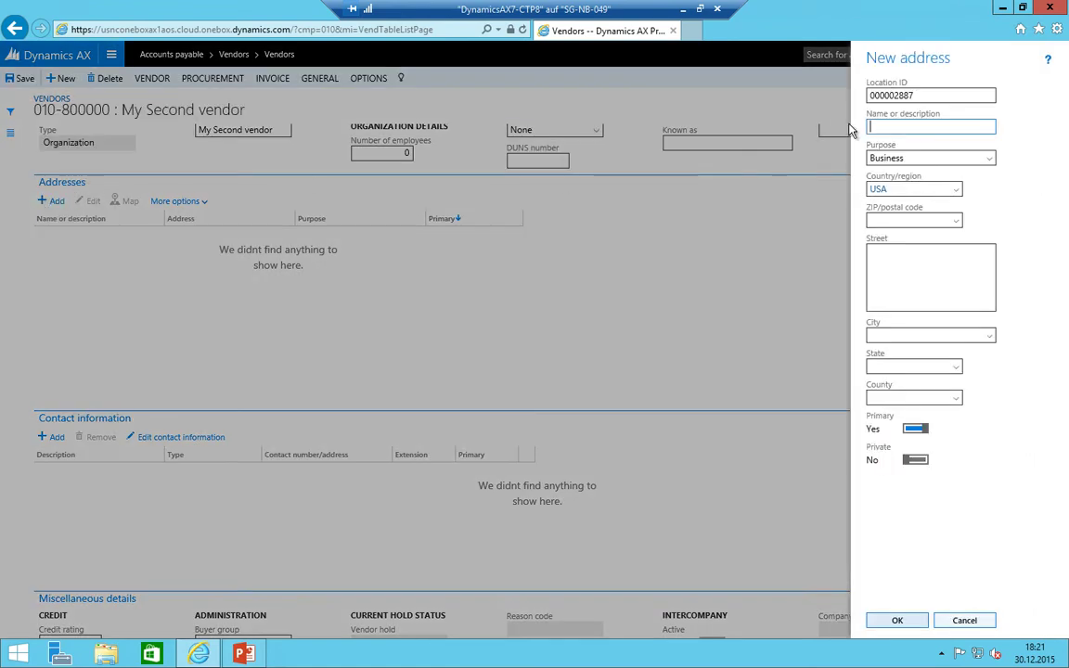
text(My Second Vendor)
key(Tab)
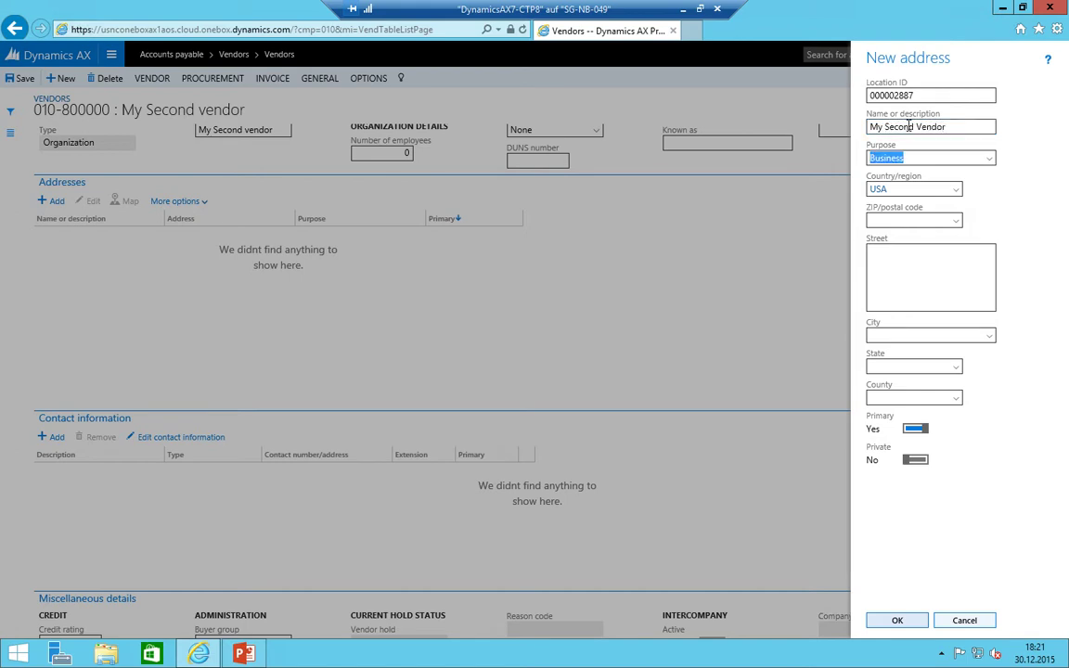
key(Tab)
text(che)
key(Tab)
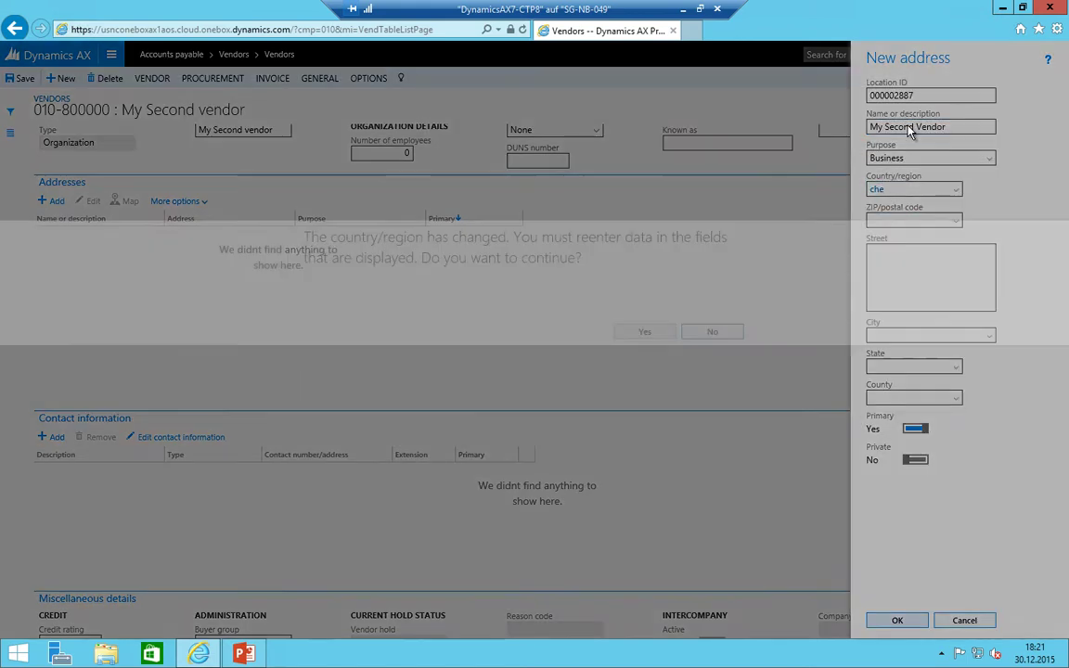
click(628, 335)
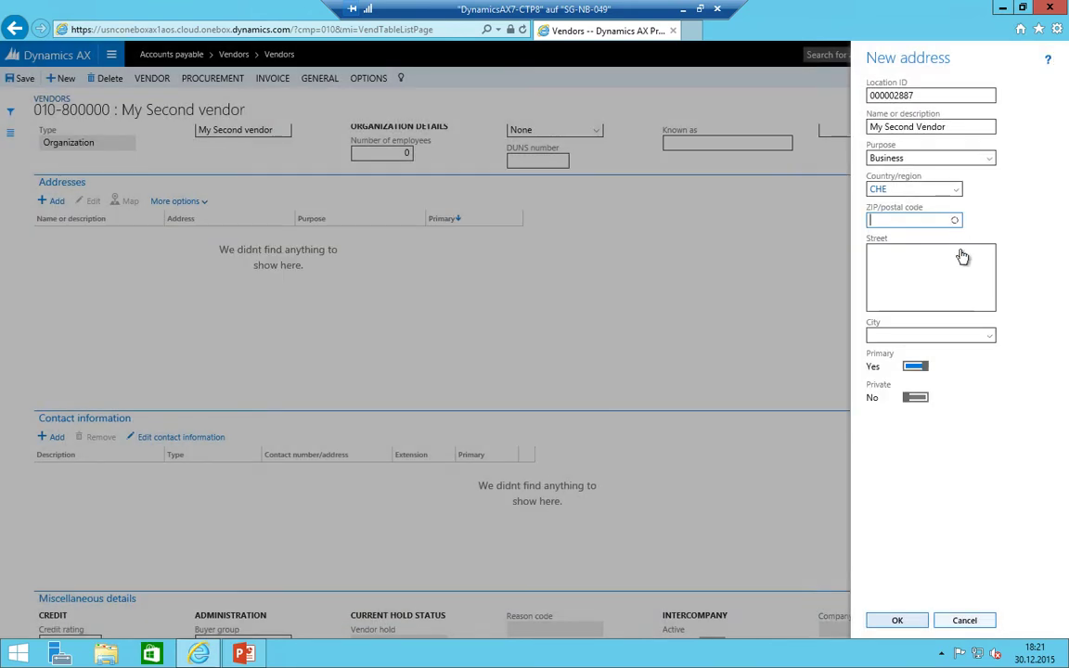
- Fill in the postal code, street and city of the second vendor's address and save the address
click(956, 219)
click(914, 219)
text(8645)
key(Tab)
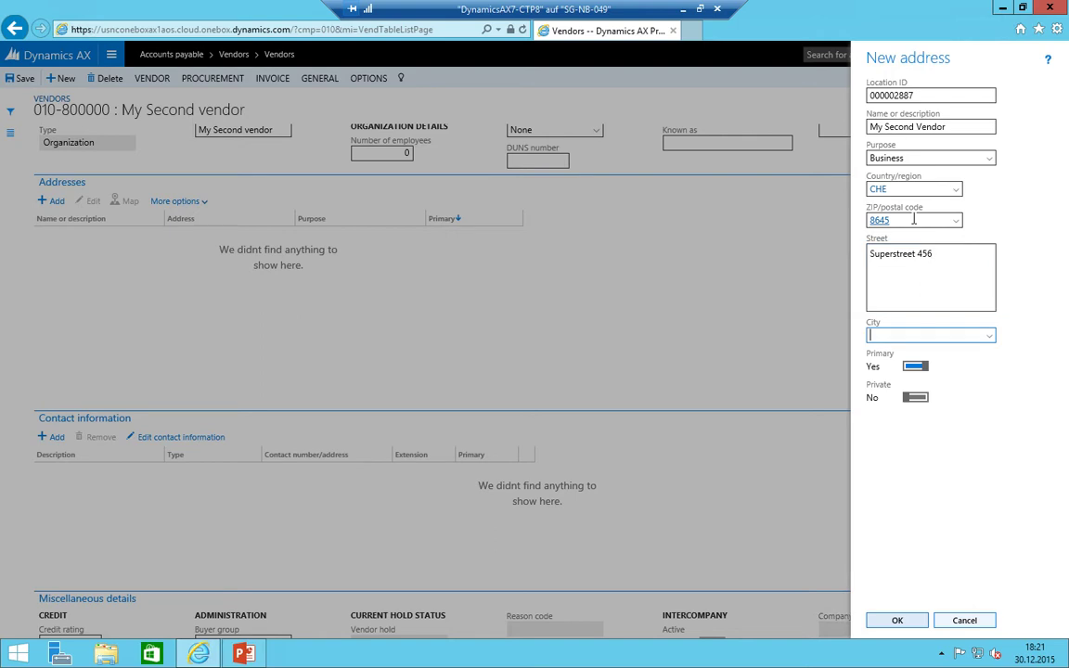
drag(924, 254, 966, 255)
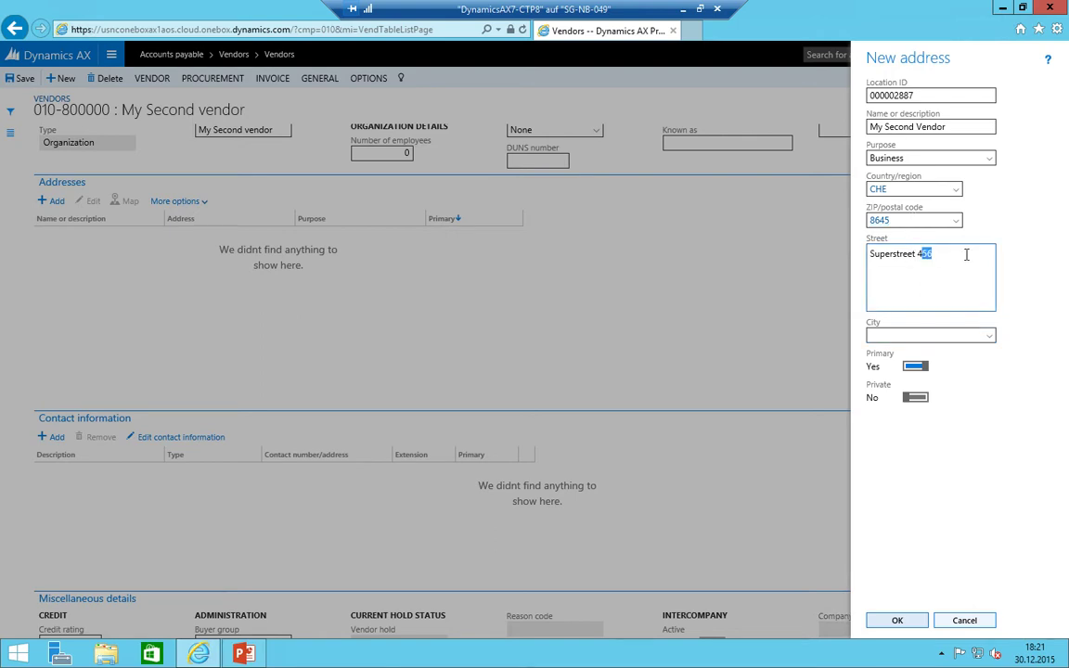
key(BackSpace)
key(Tab)
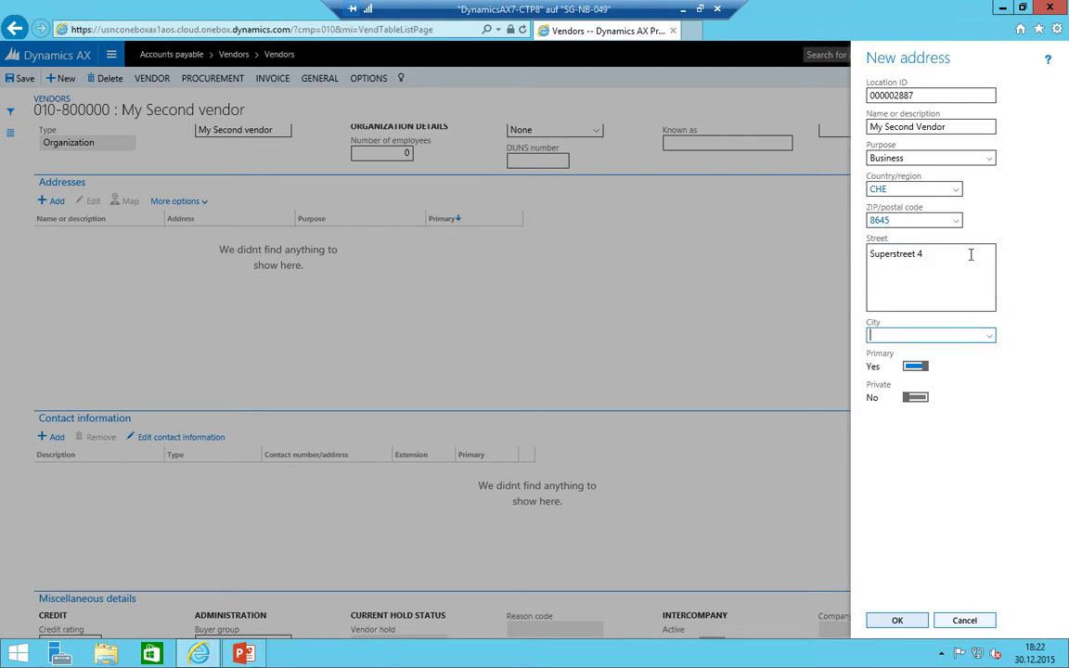
text(Jona)
click(970, 254)
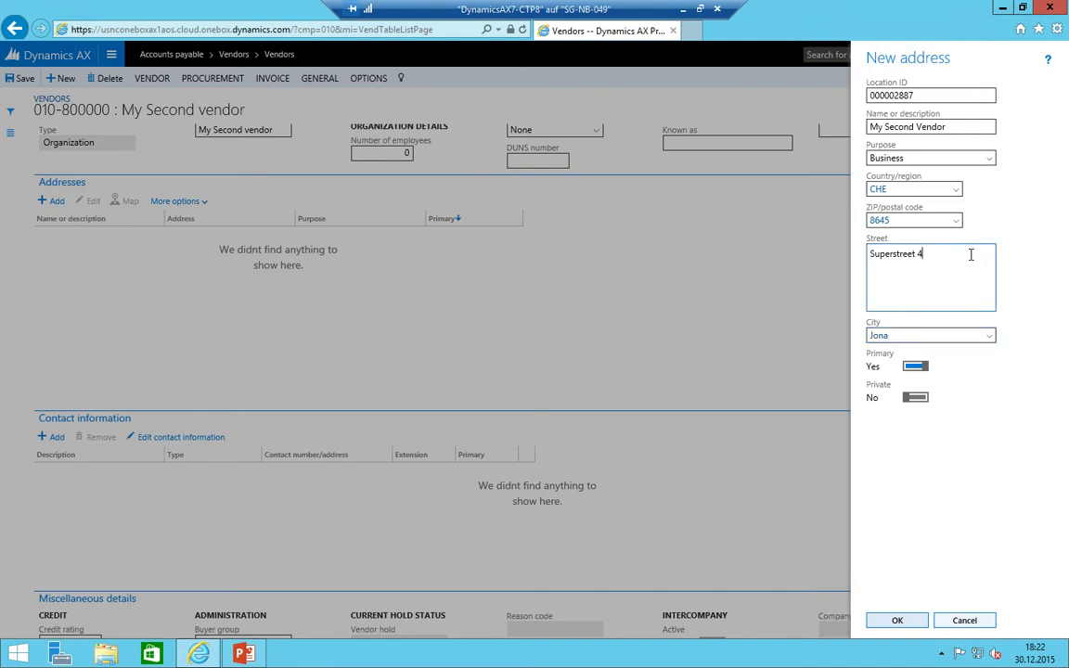
click(894, 619)
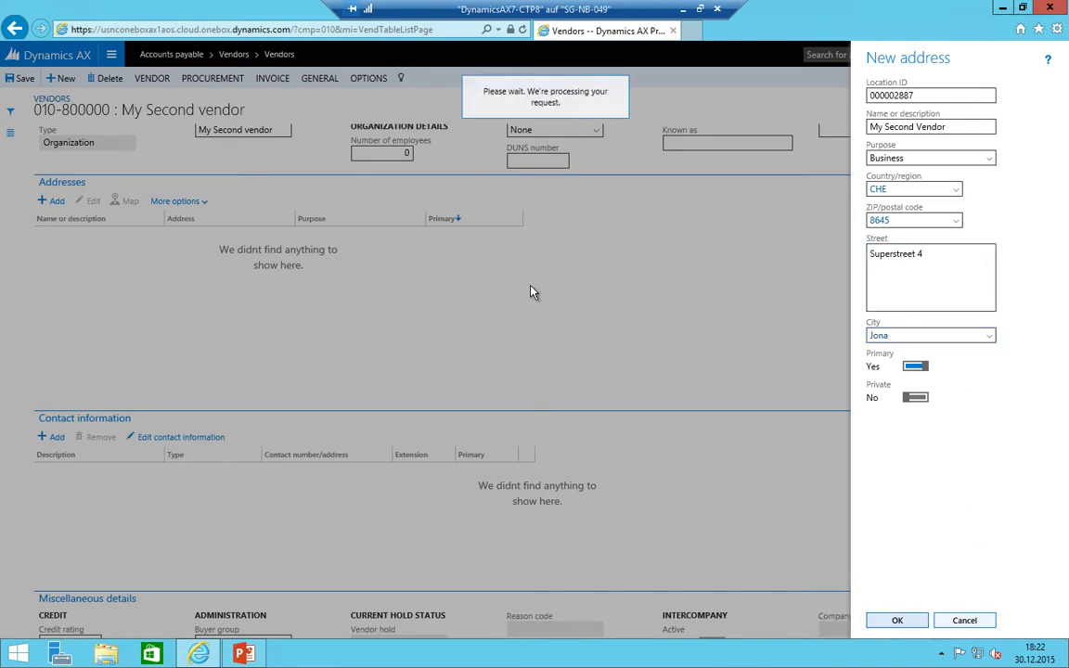
- Review the second vendor's general data, address and currency on the vendor record
scroll(248, 299, up, 1)
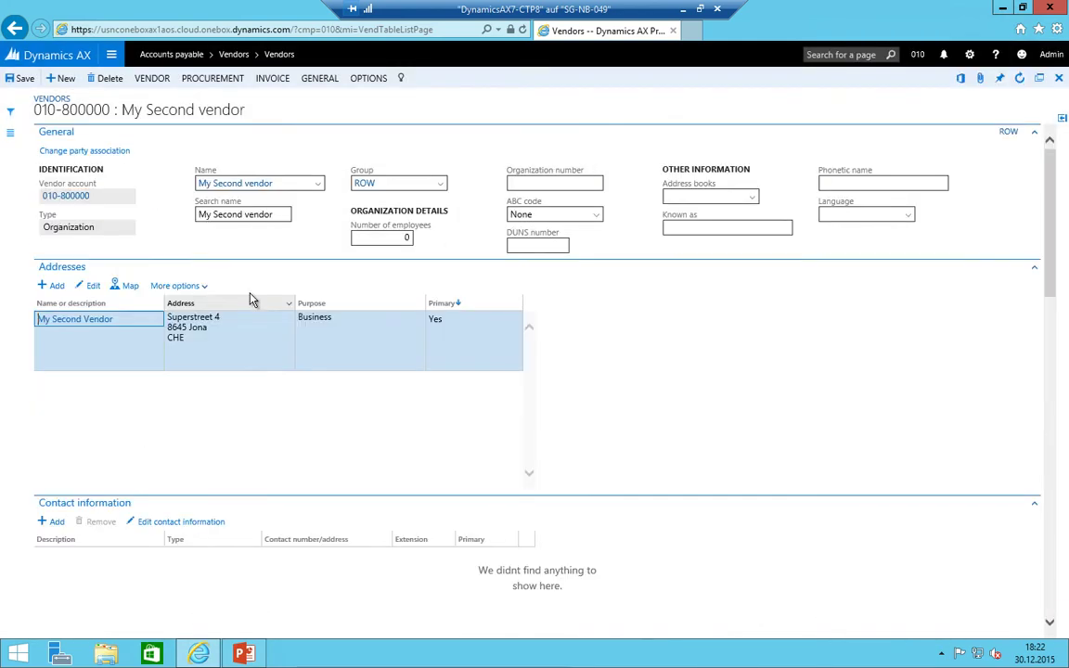
scroll(249, 298, down, 2)
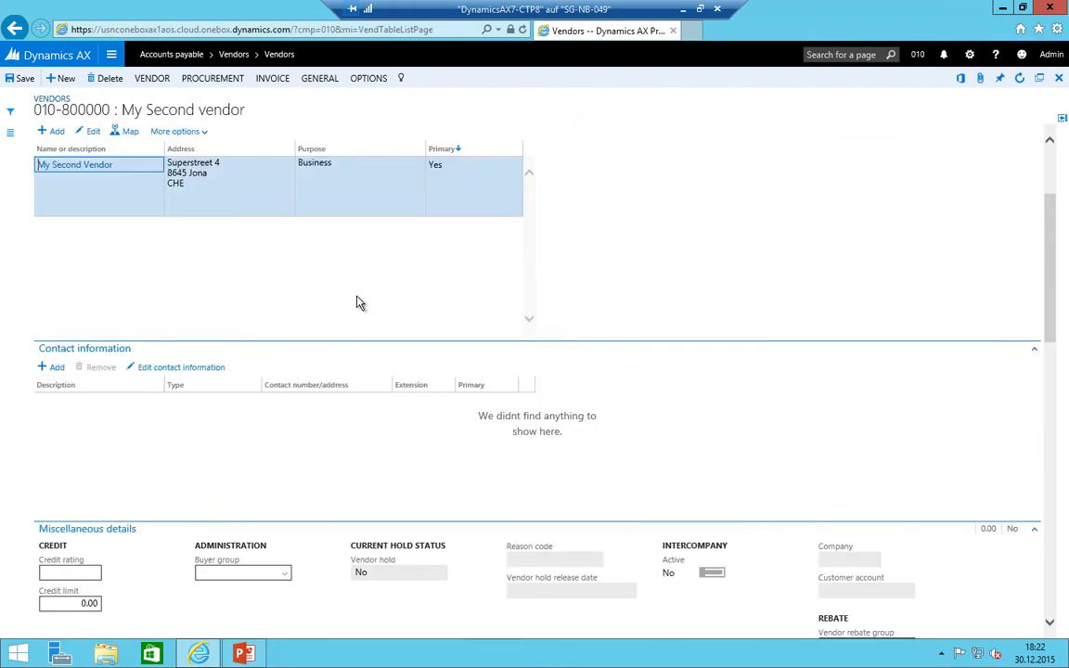
scroll(189, 506, down, 3)
scroll(40, 504, down, 1)
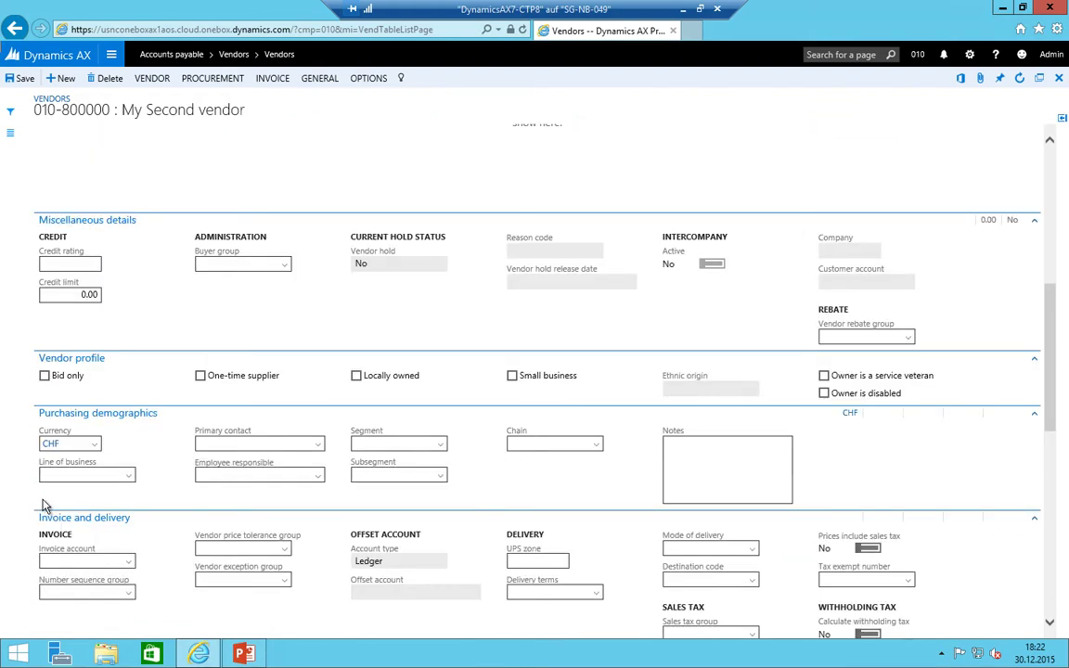
scroll(231, 510, up, 6)
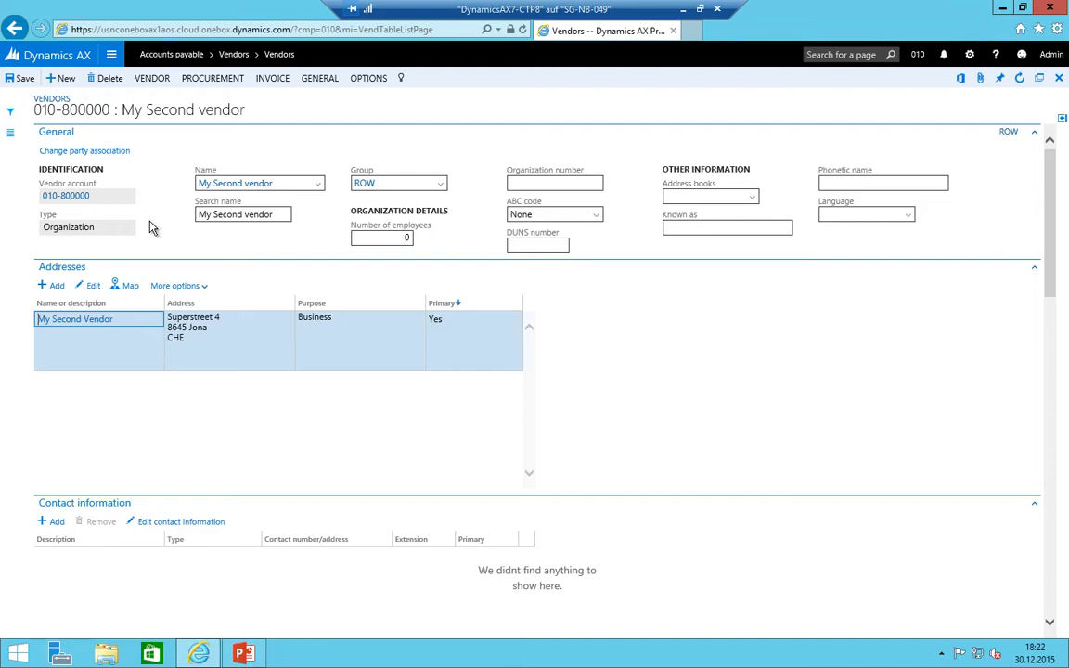
scroll(154, 227, down, 6)
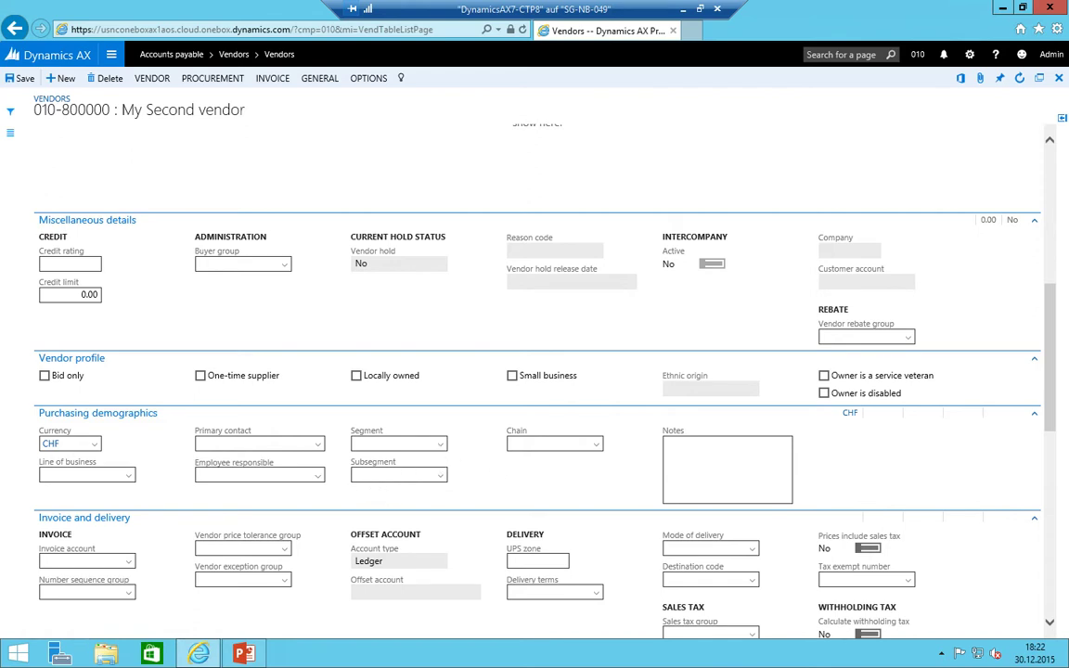
scroll(590, 331, up, 6)
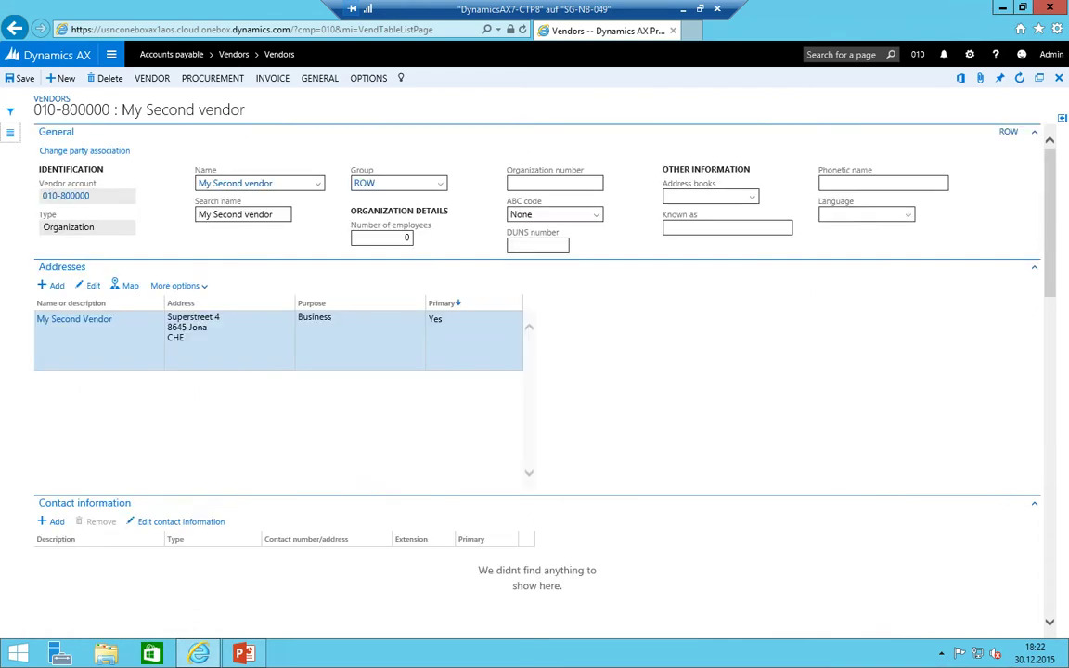
- Switch to the vendor record "My first Vendor" and set its terms of payment to N30EOM (Net 30 days End of Month)
click(12, 128)
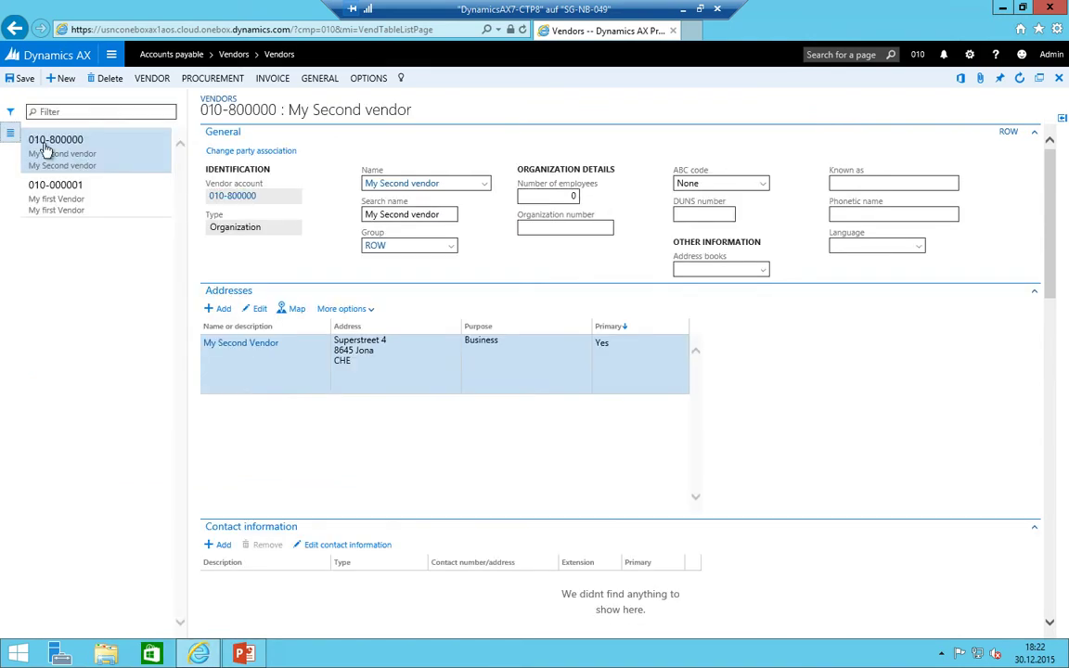
click(108, 199)
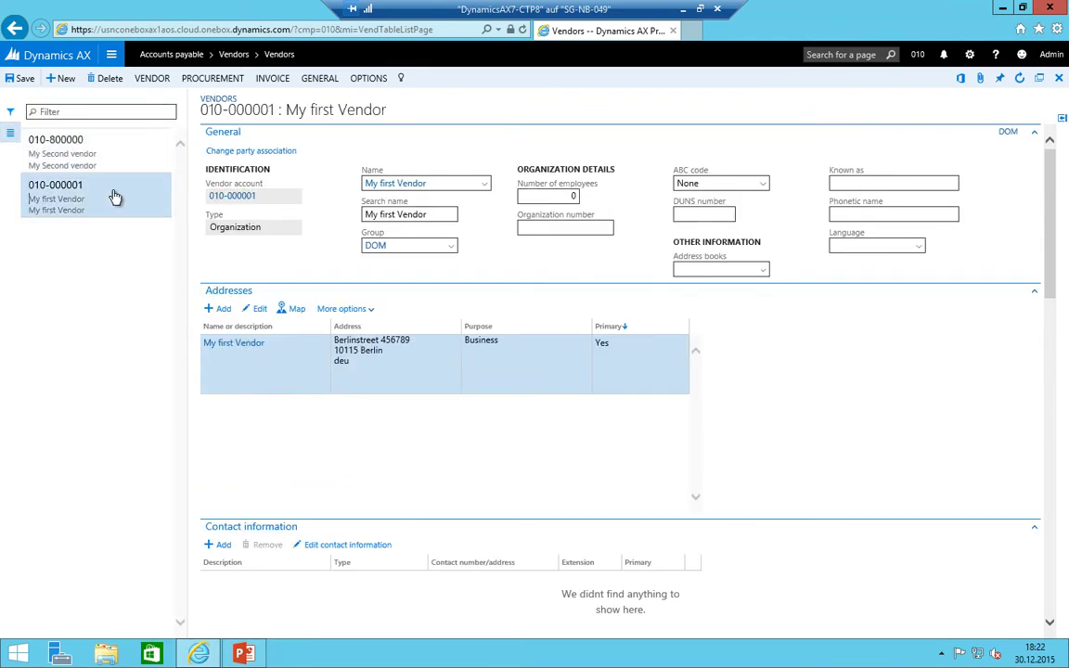
scroll(491, 316, down, 5)
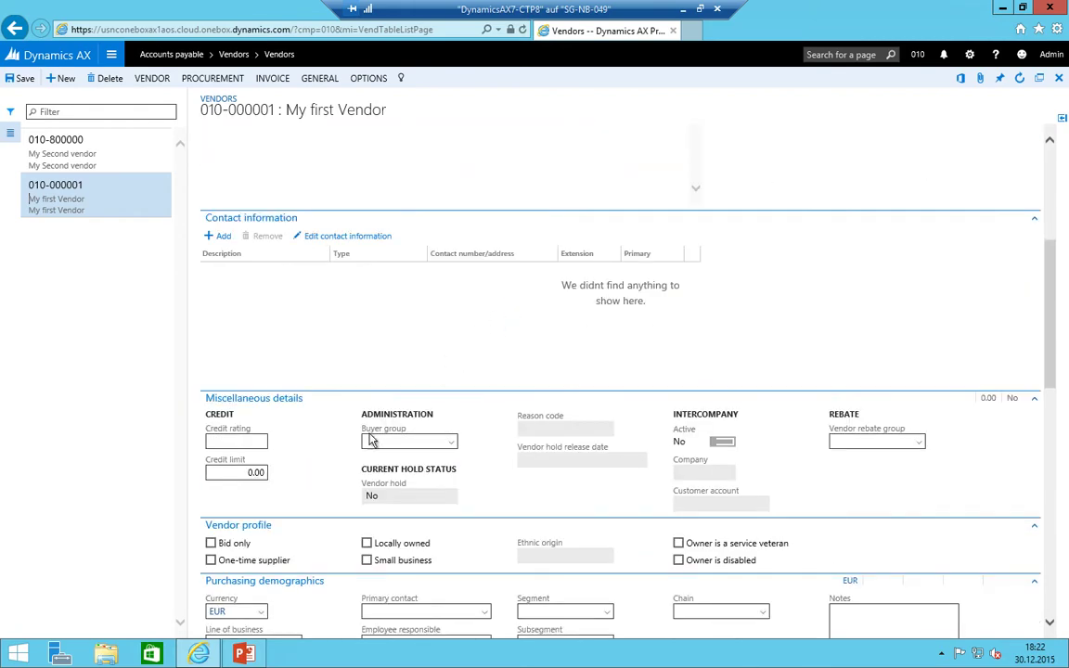
scroll(370, 441, down, 4)
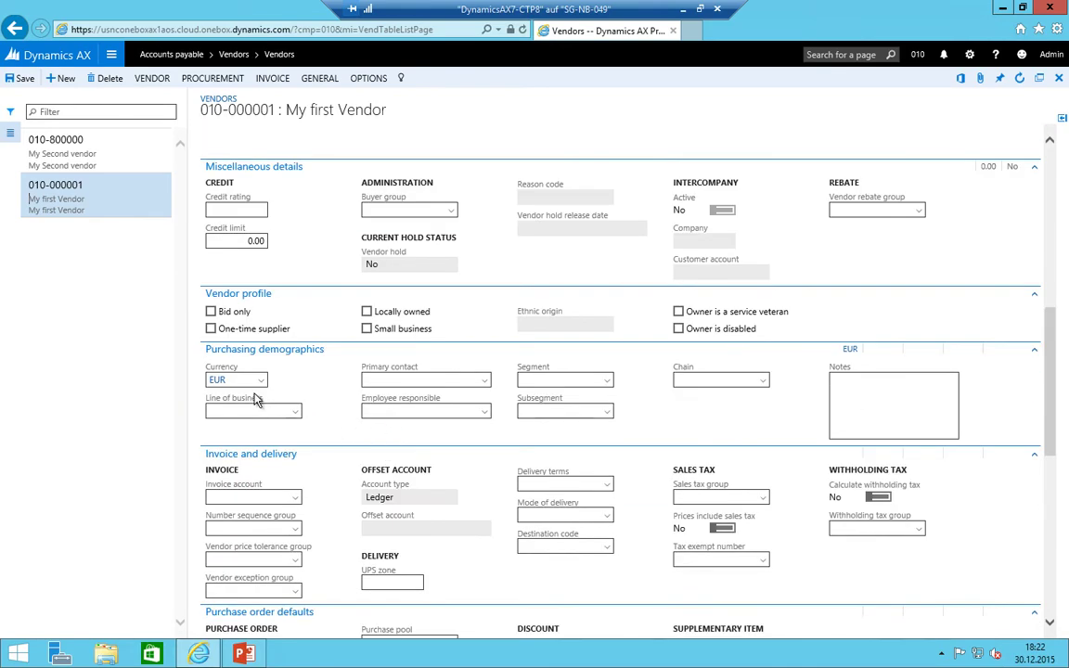
scroll(257, 399, down, 4)
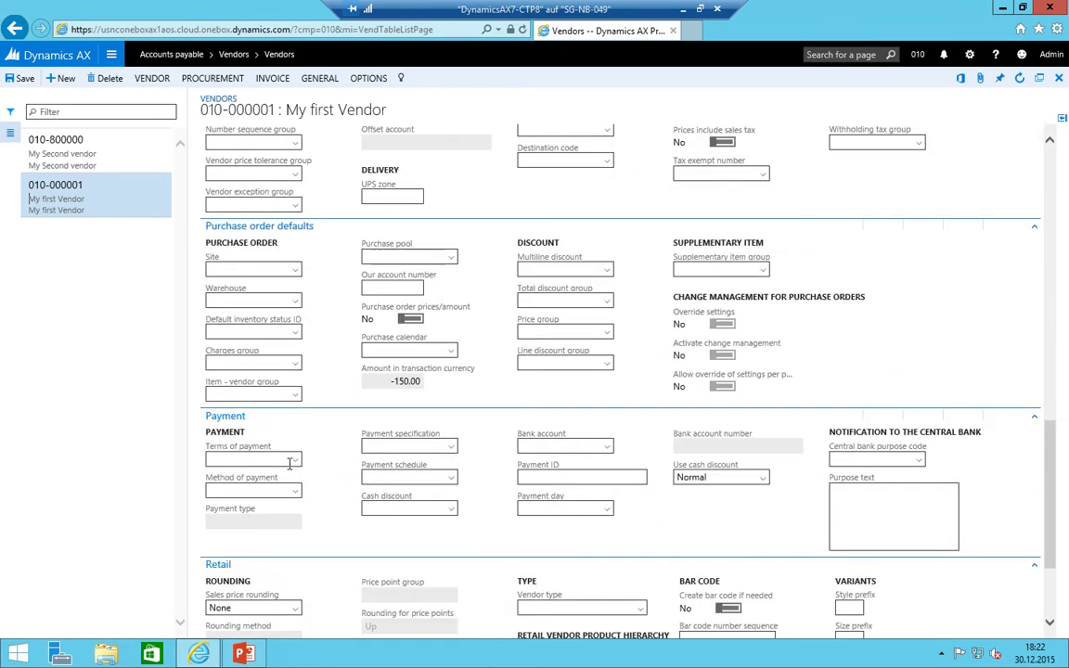
click(291, 461)
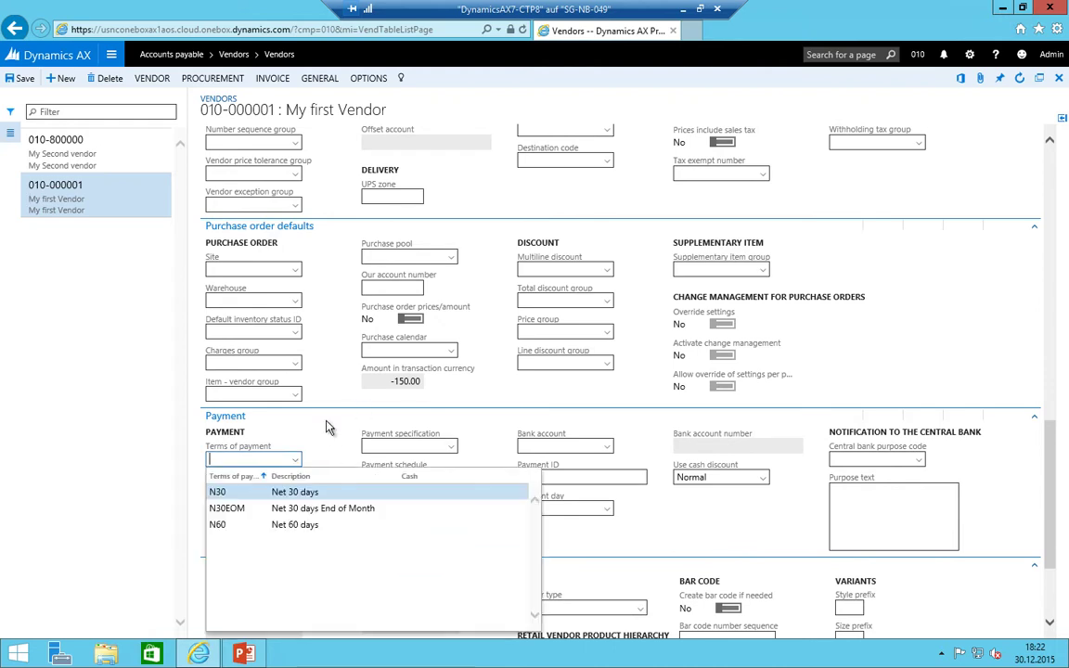
click(231, 524)
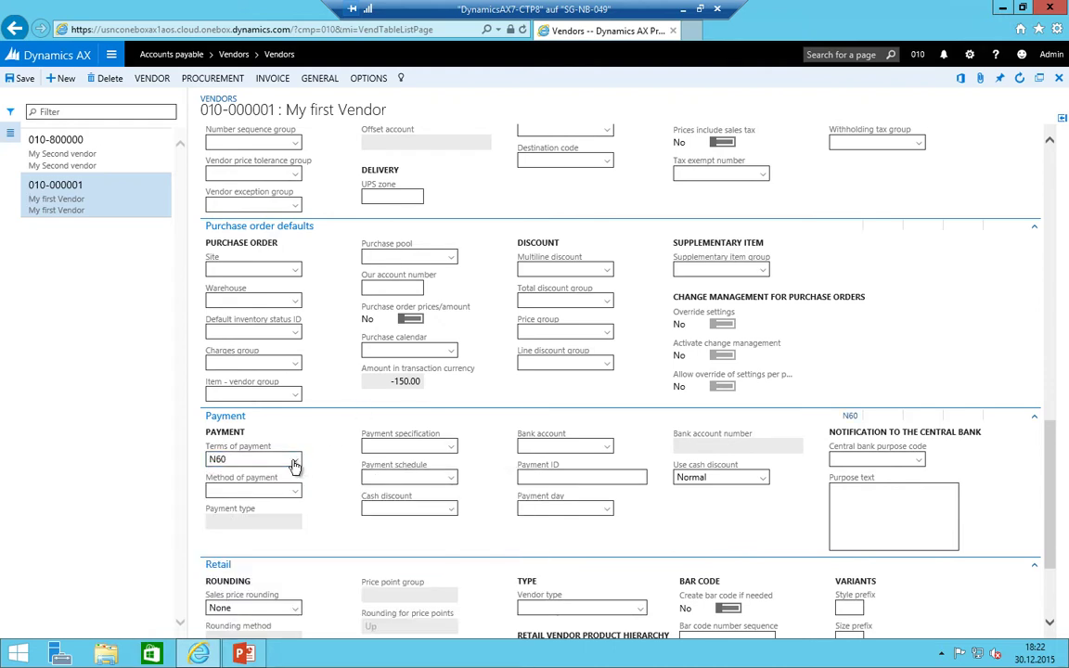
click(295, 460)
click(230, 508)
- Set the first vendor's method of payment to UBS_EUR and check its remaining payment settings
click(293, 494)
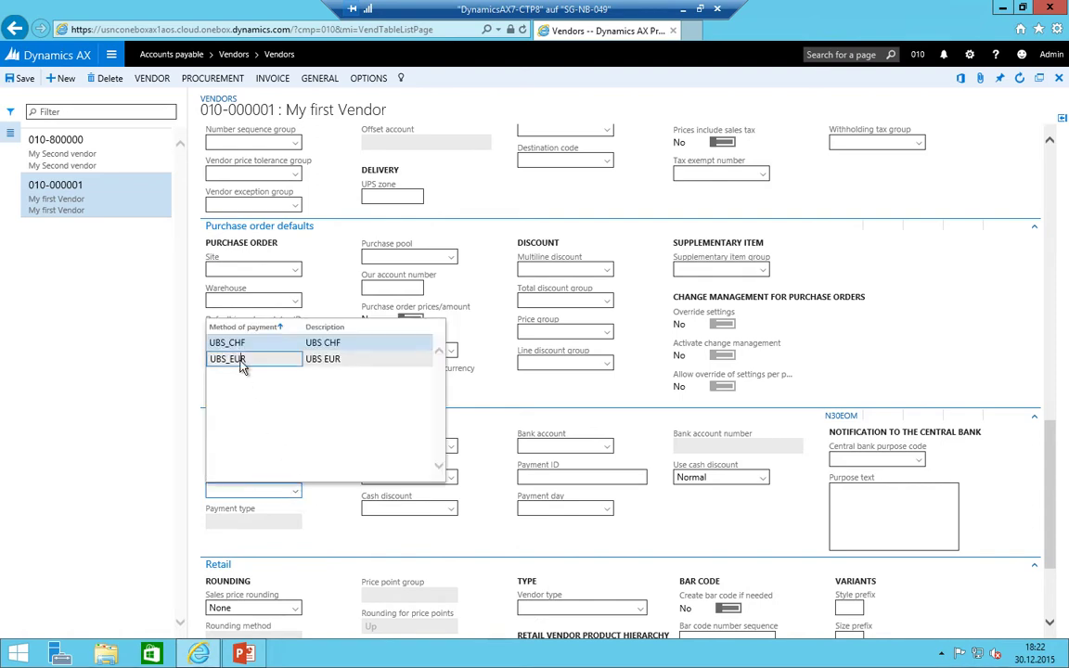
click(239, 361)
scroll(644, 422, up, 5)
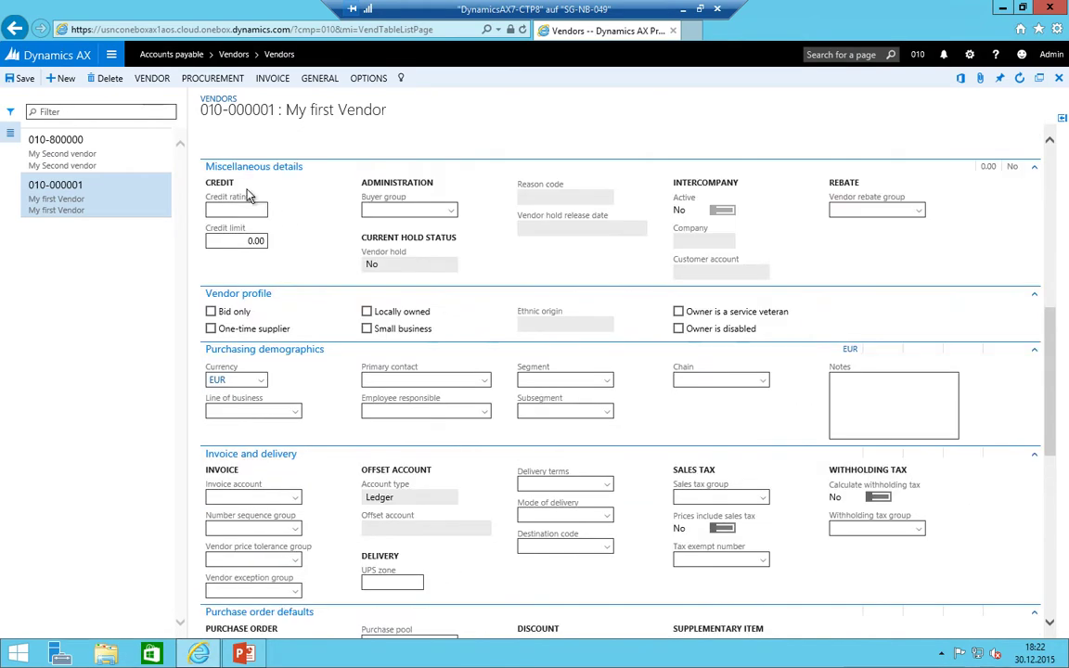
scroll(258, 475, down, 4)
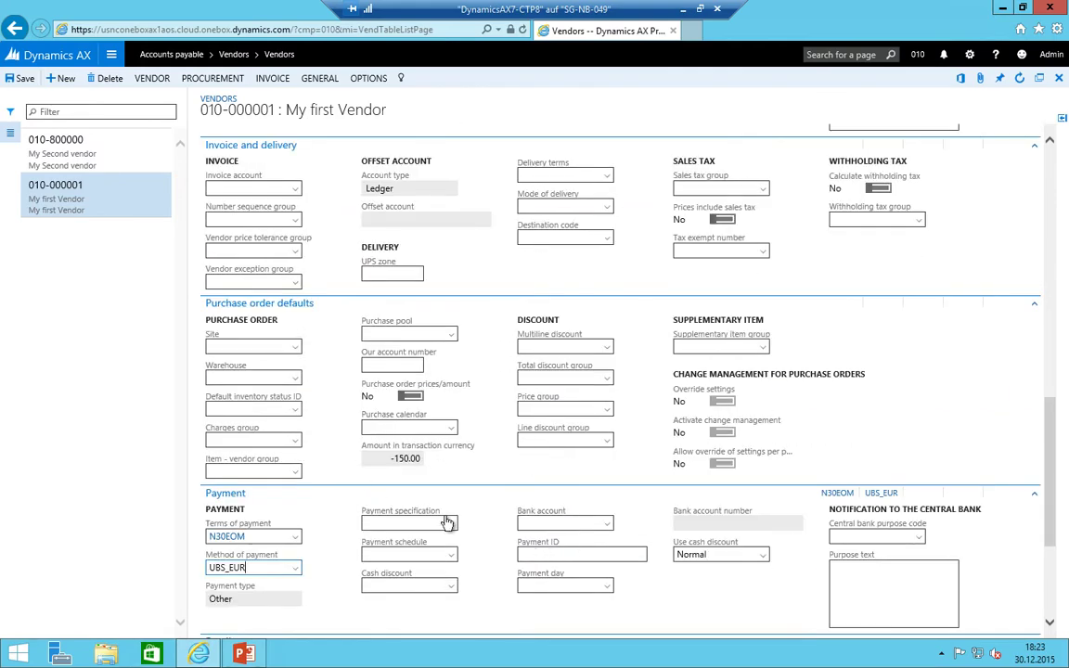
scroll(454, 521, up, 7)
scroll(457, 526, down, 4)
scroll(456, 525, down, 3)
click(543, 523)
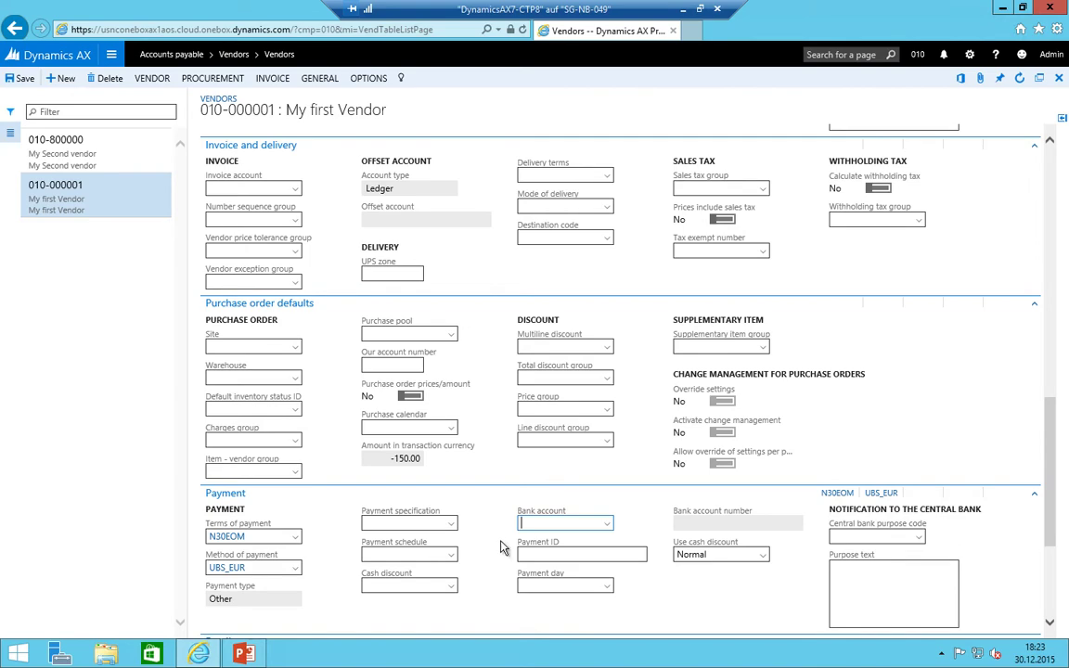
- Open the first vendor's transactions and set the method of payment of its expense invoice to UBS_EUR
scroll(546, 541, up, 10)
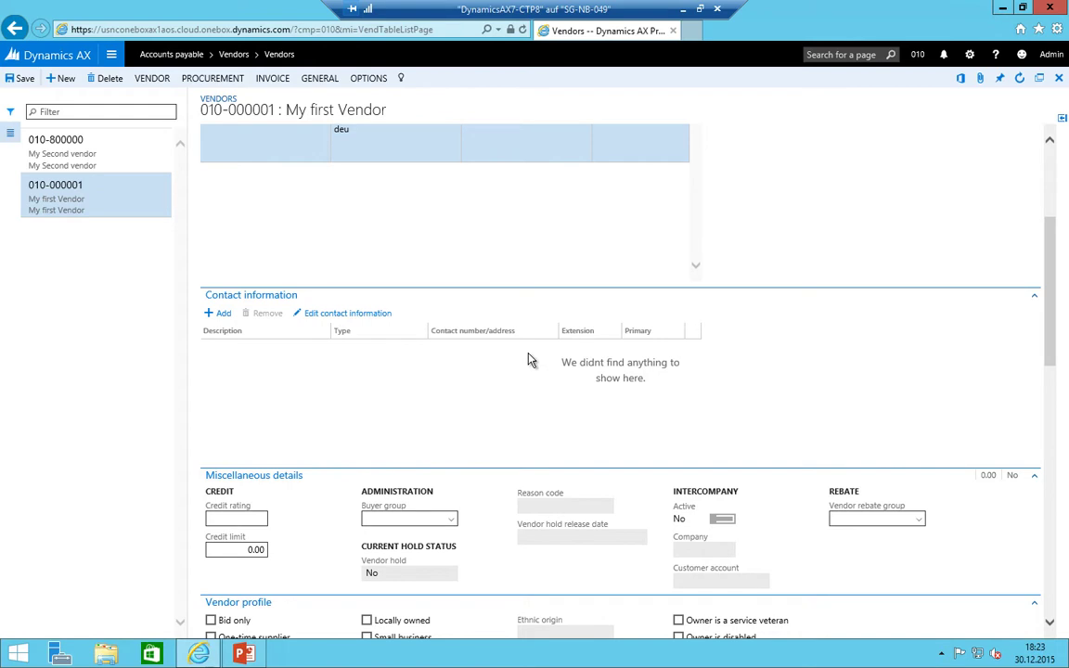
drag(1052, 234, 1054, 139)
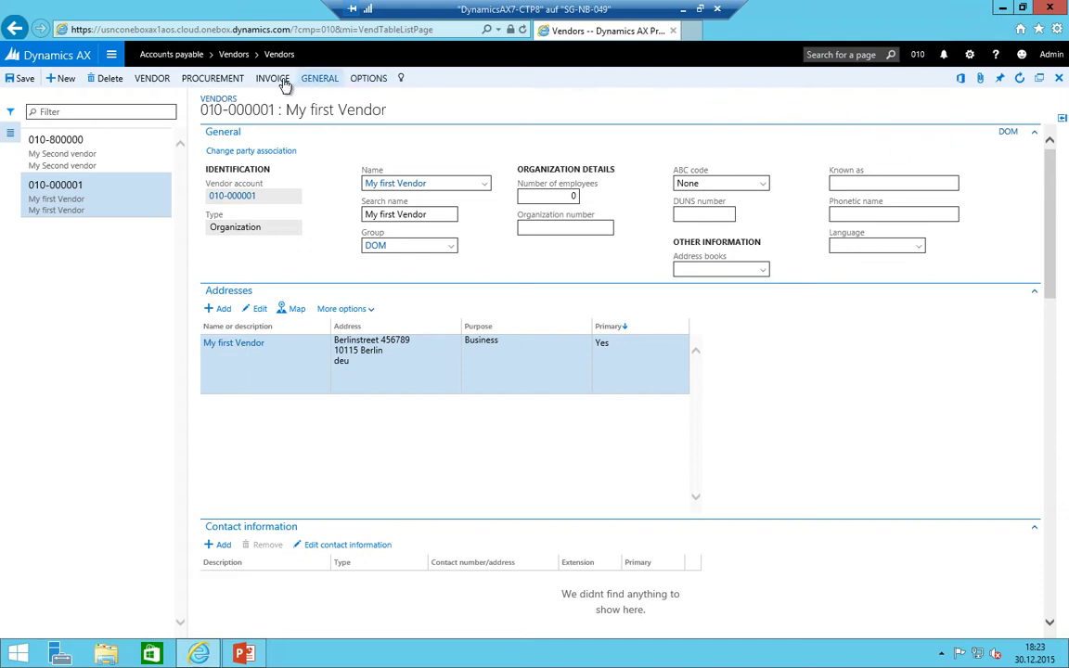
click(152, 81)
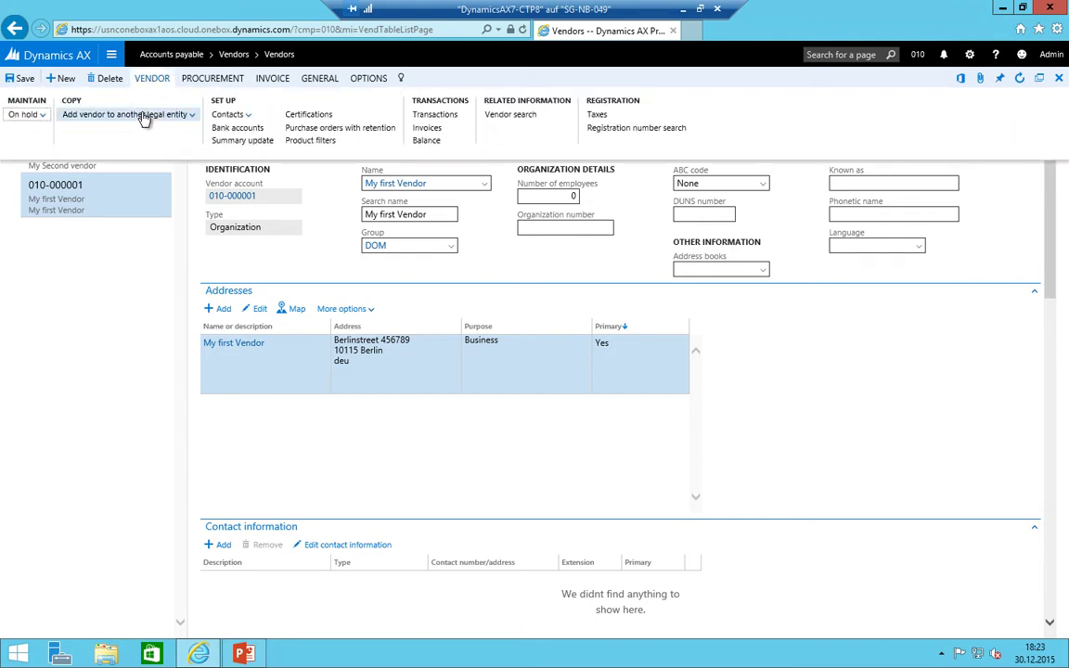
click(436, 115)
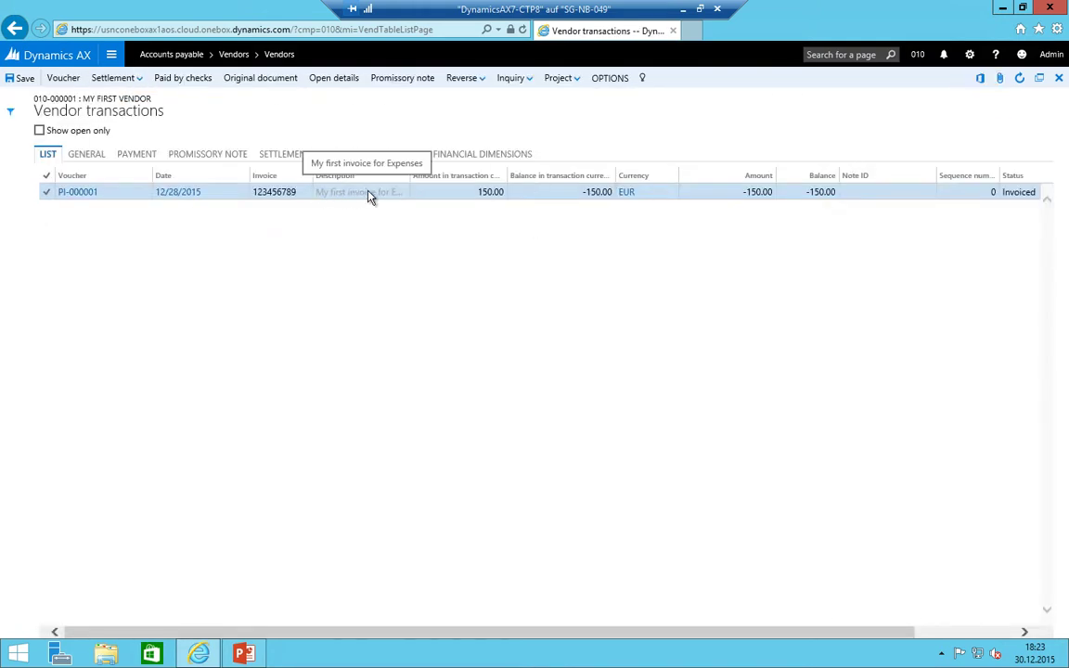
click(134, 155)
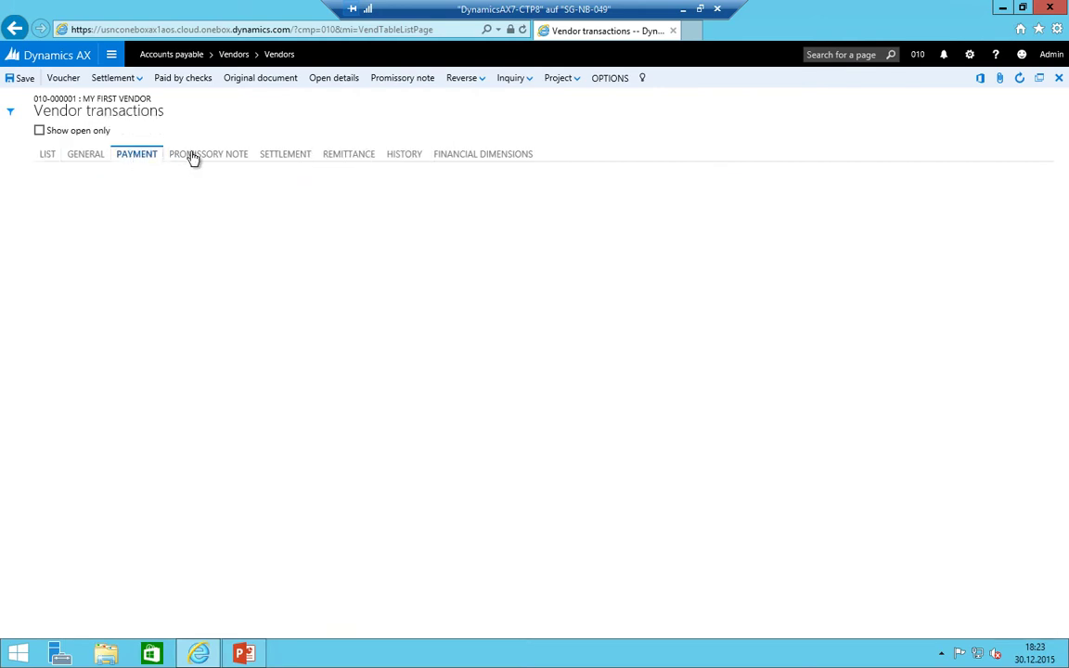
click(232, 249)
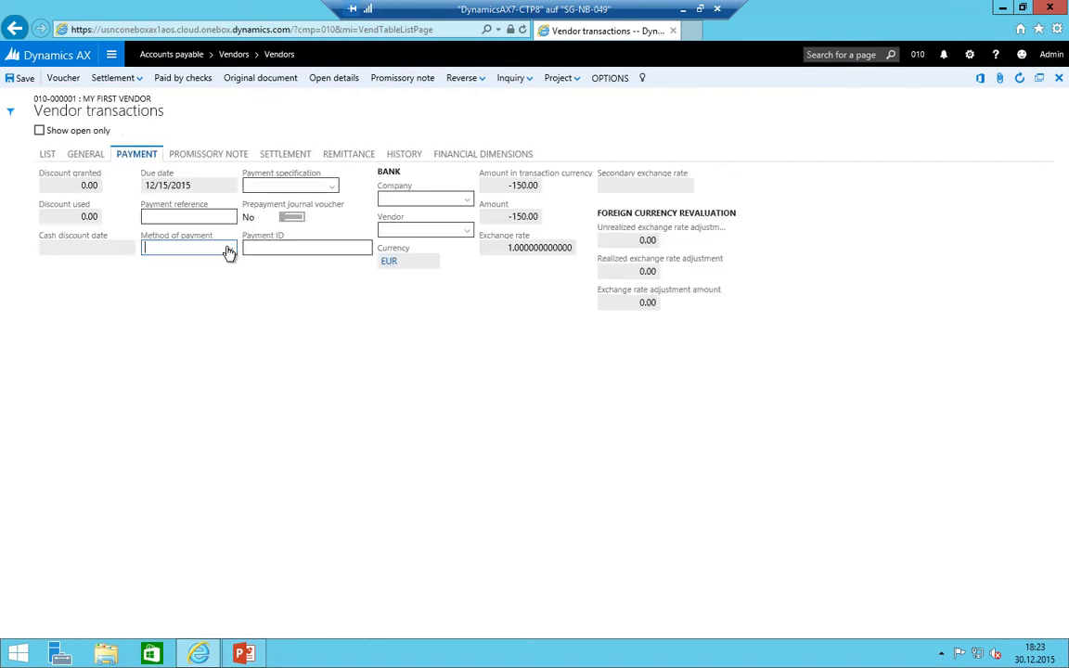
click(172, 298)
- Review the settlement, promissory note, payment and general details of the first vendor's invoice transaction
click(280, 156)
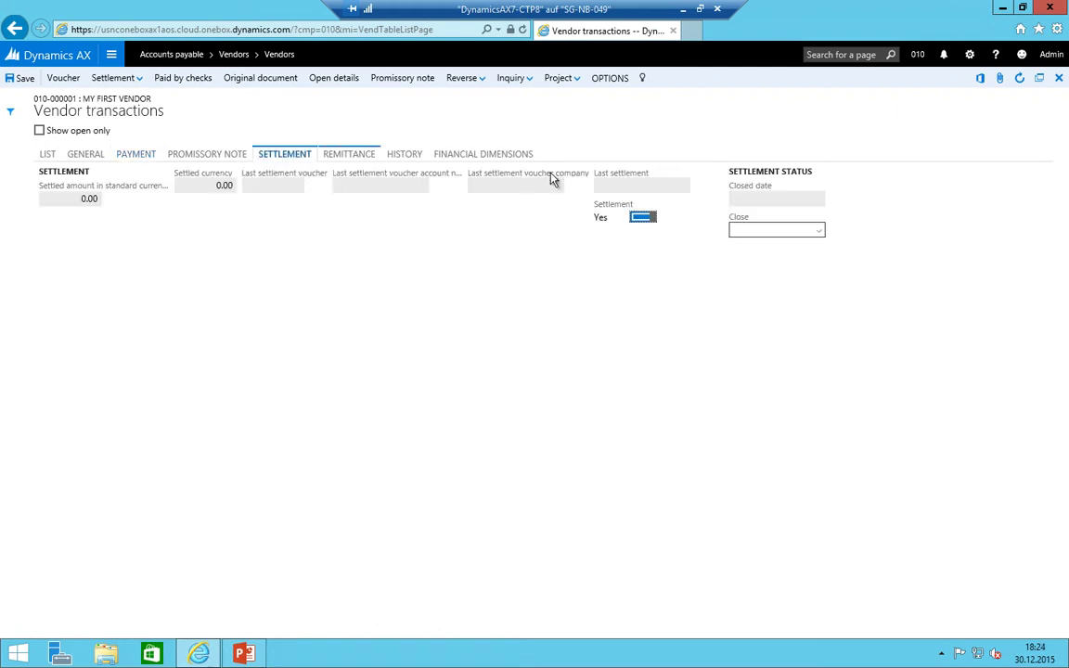
click(193, 154)
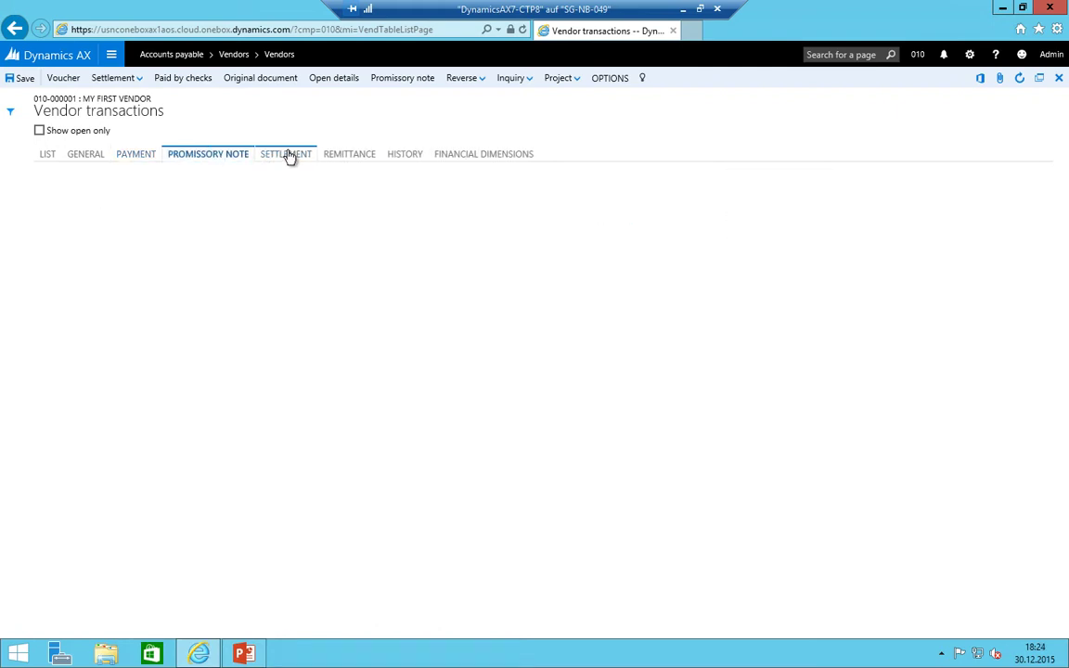
click(122, 156)
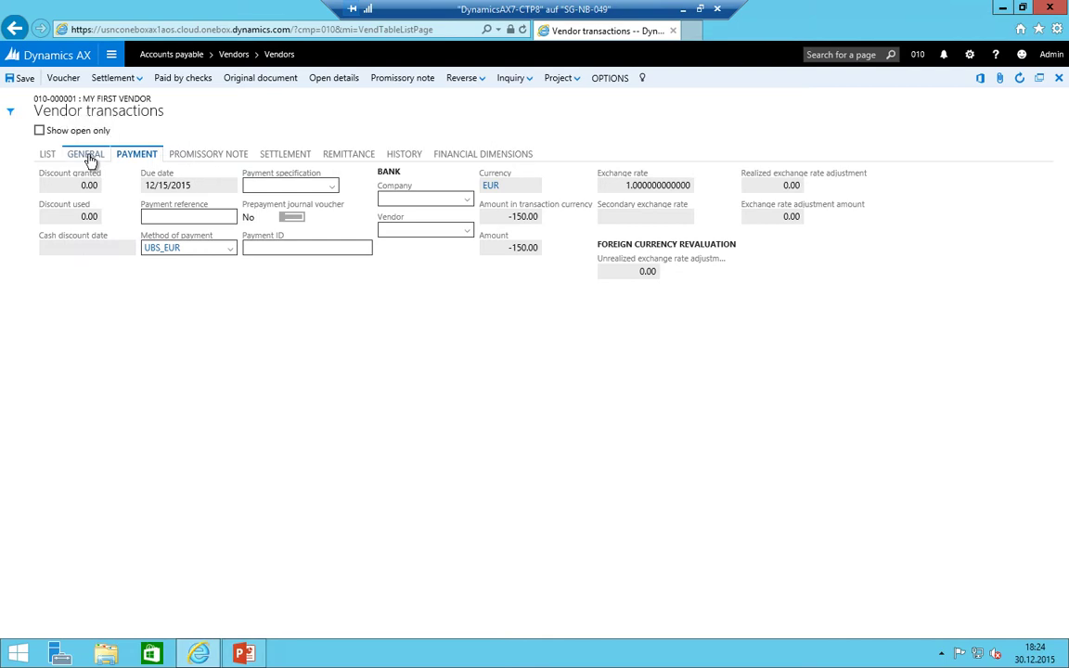
click(88, 156)
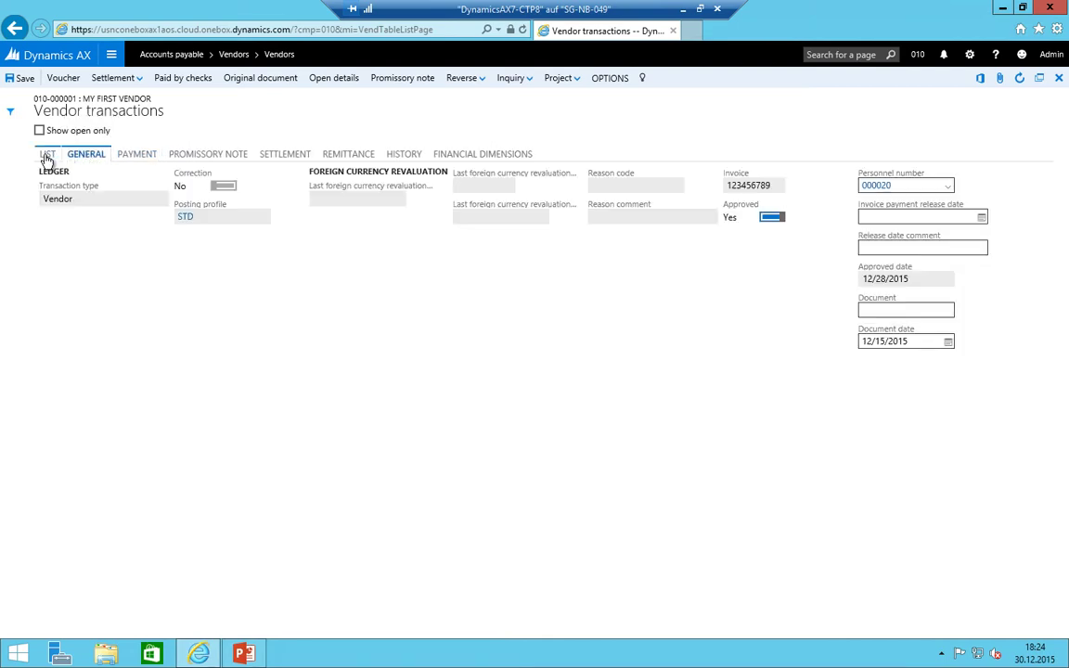
click(46, 155)
click(82, 154)
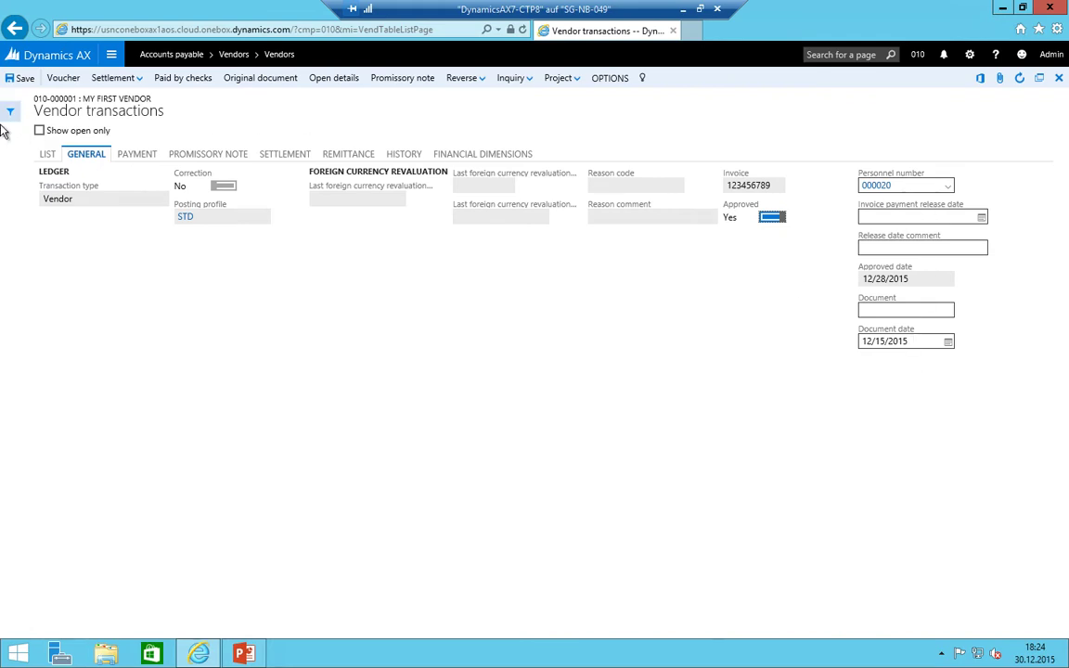
click(47, 155)
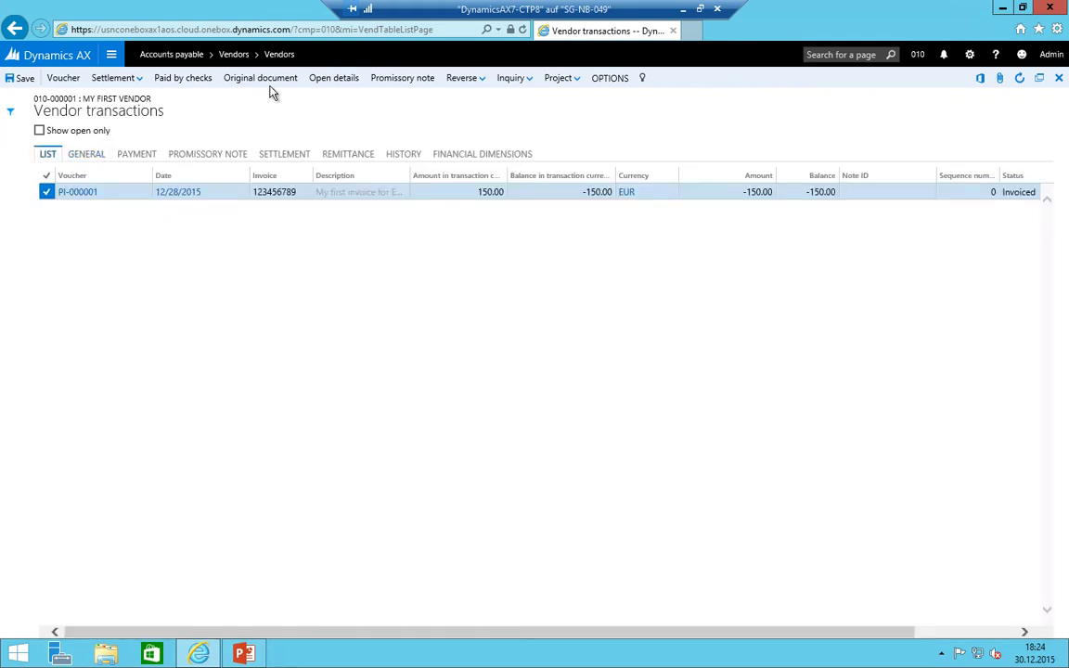
- Set the due date of the first vendor's open invoice transaction to 1/31/2016 and return to the vendor record
click(336, 82)
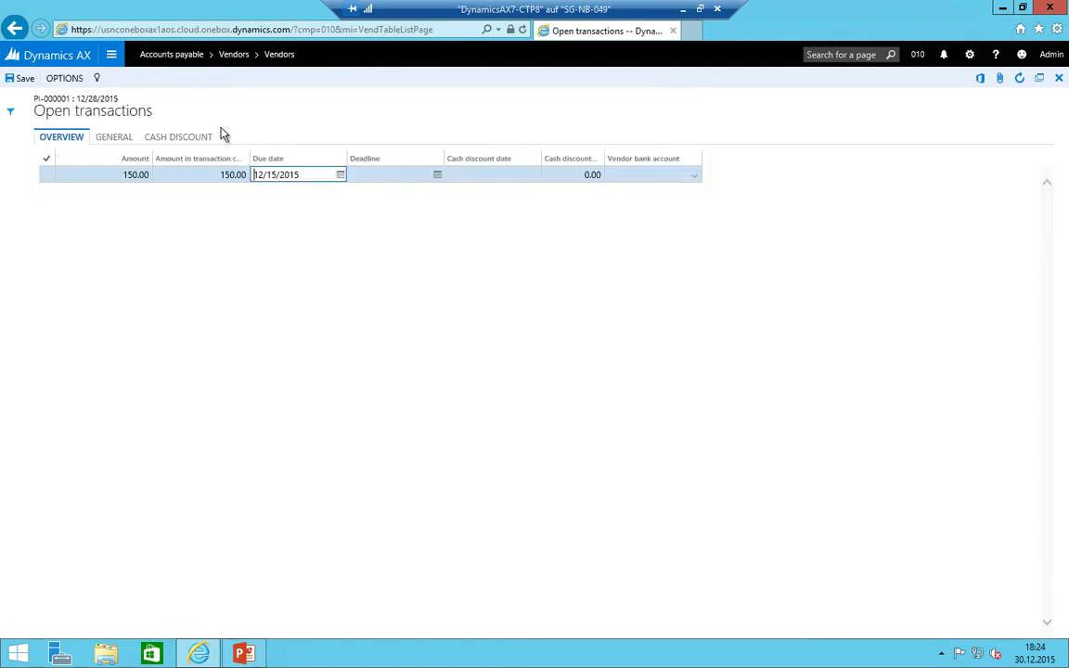
click(289, 176)
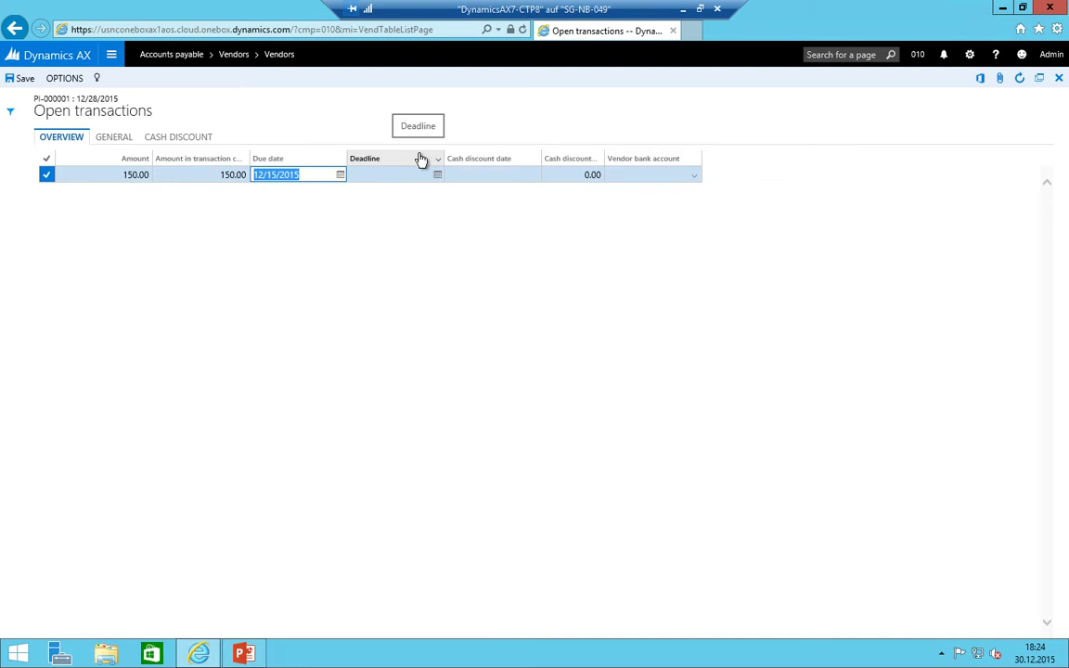
text(3101)
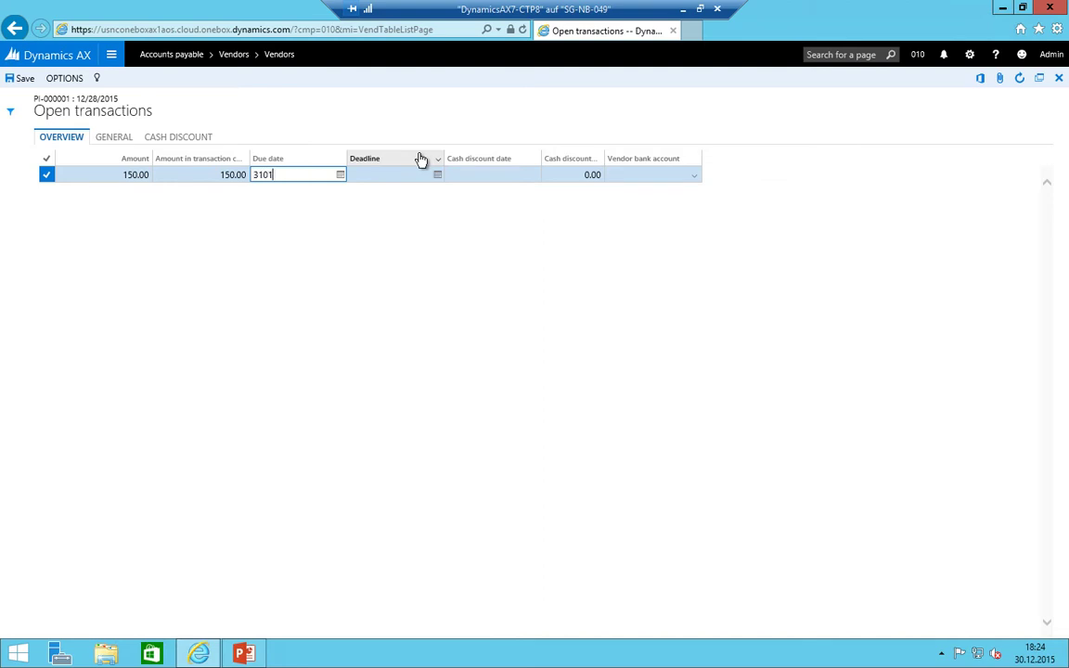
key(Tab)
key(shift+Tab)
text(1/31/2015)
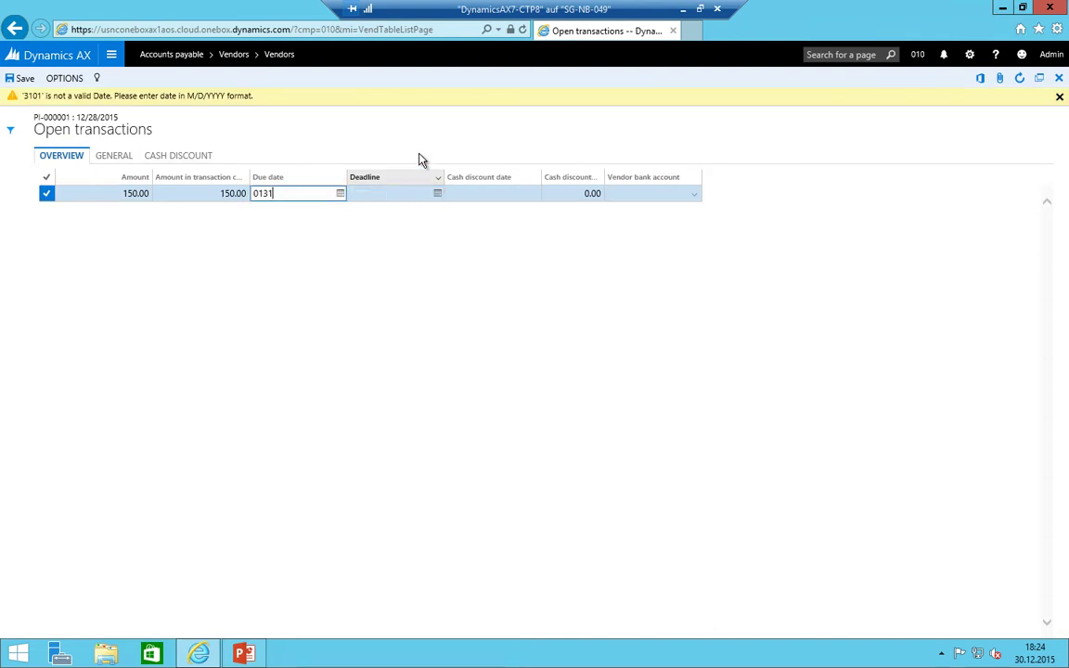
key(Tab)
key(shift+Tab)
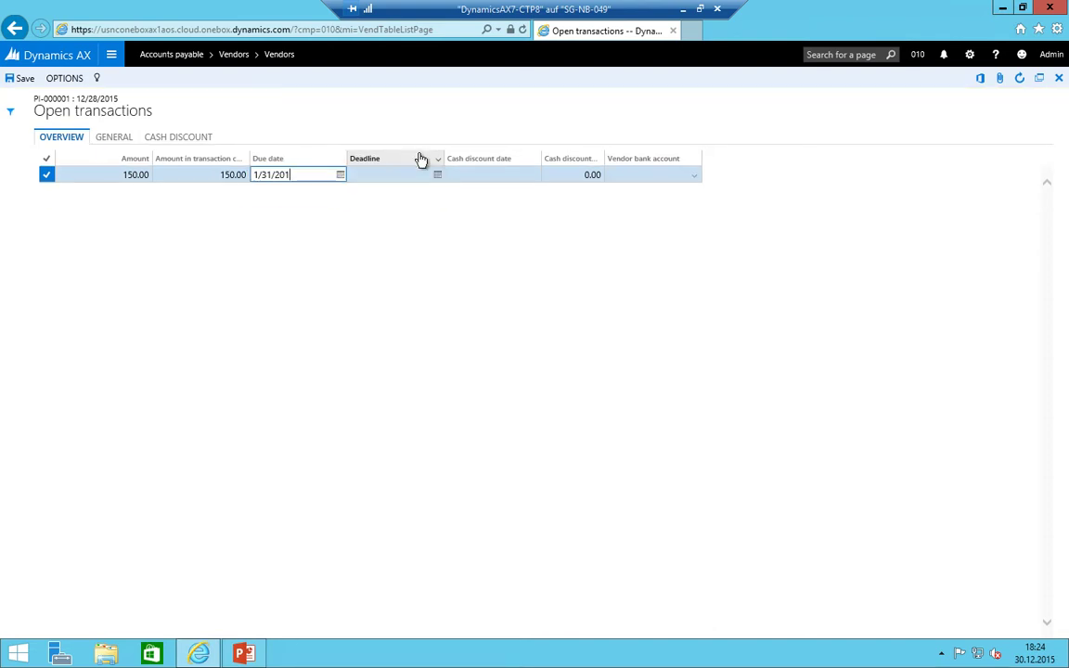
key(Tab)
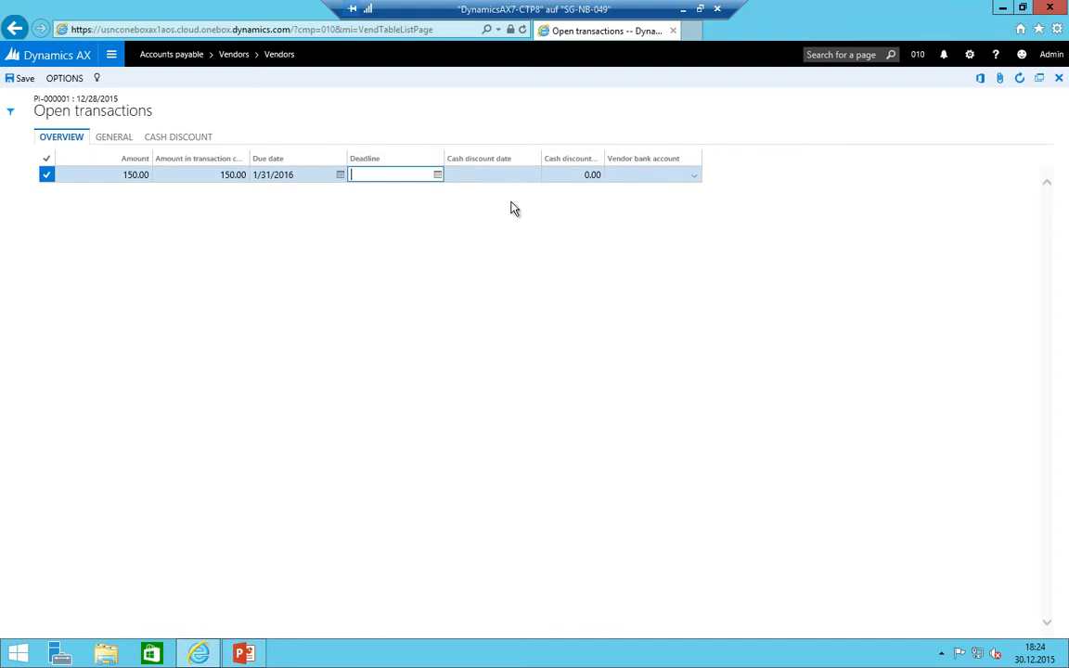
key(Tab)
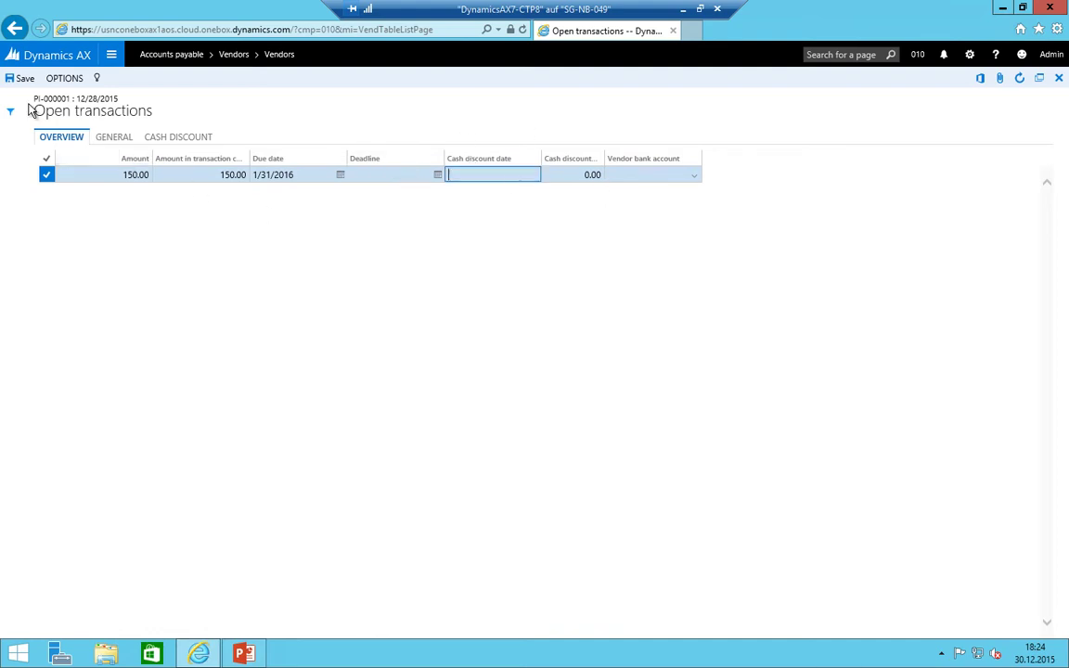
click(14, 29)
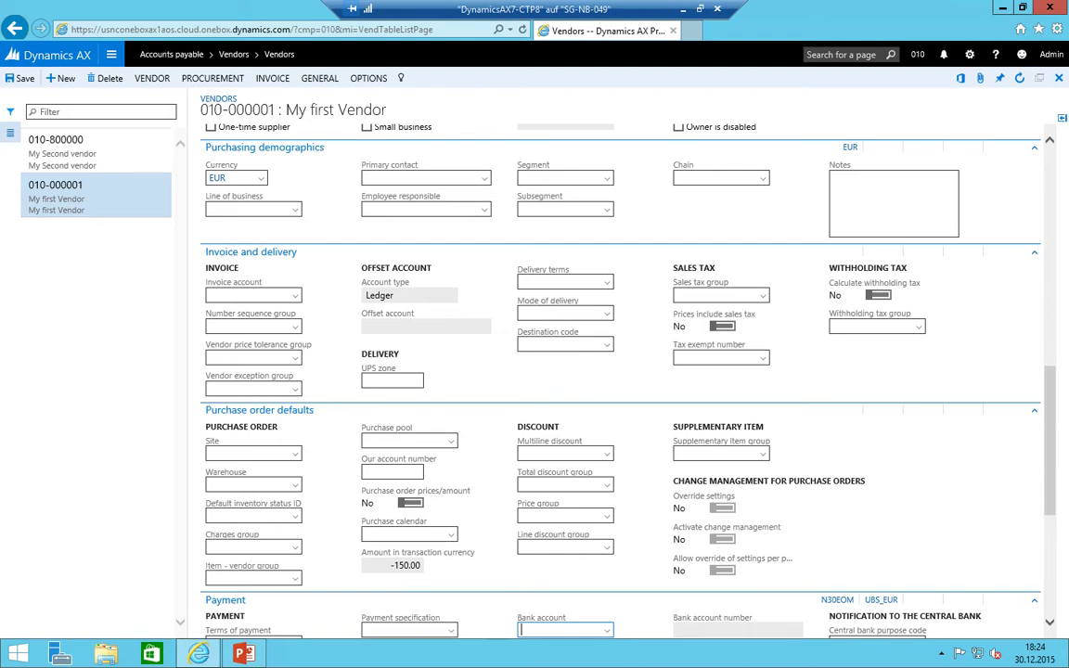
- Create an Accounts payable invoice journal with the name PI and the description "My first Split posting"
click(112, 56)
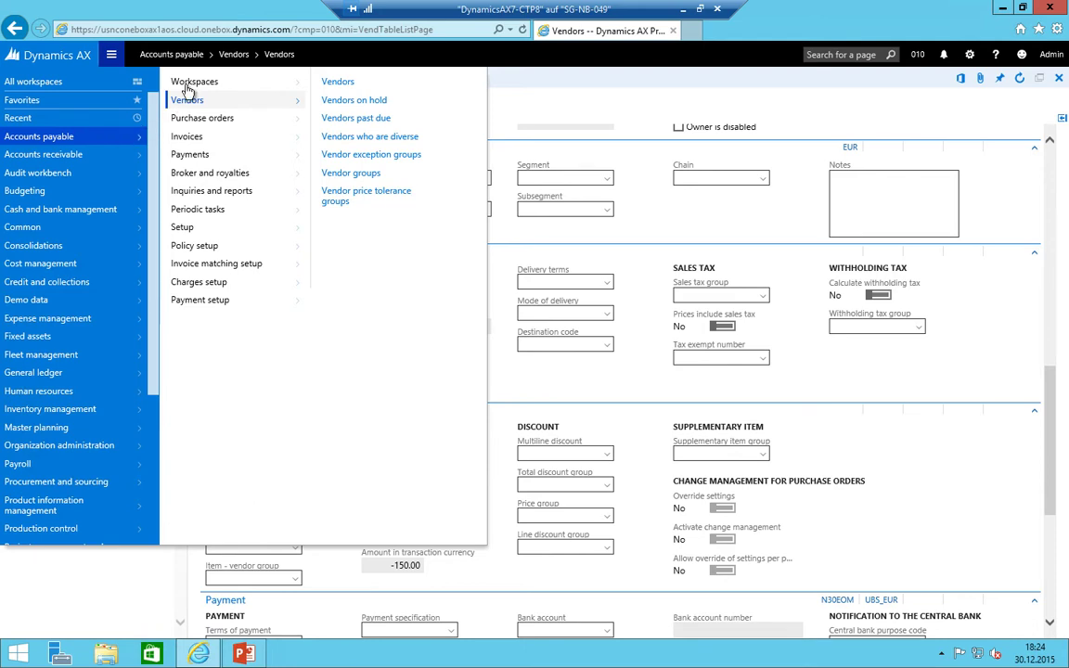
click(195, 138)
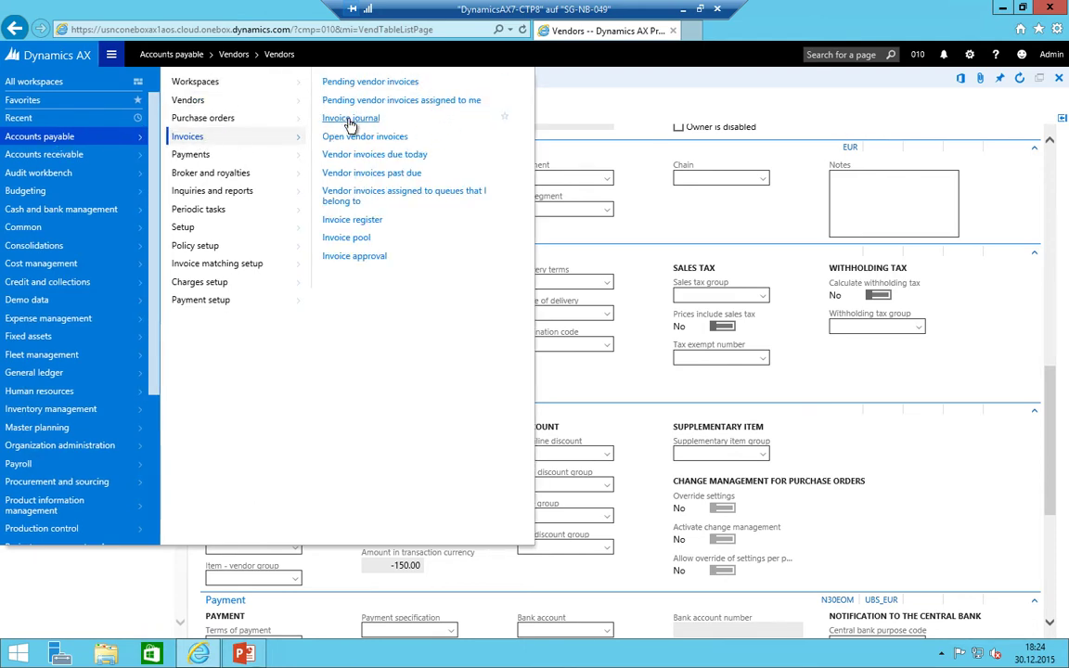
click(351, 122)
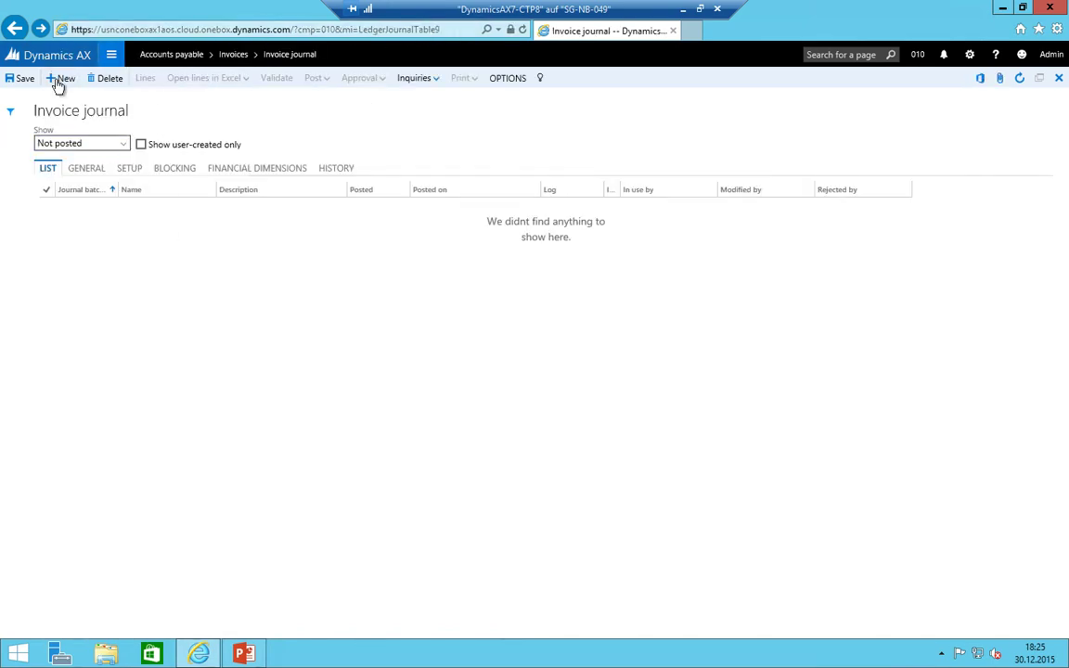
key(alt+n)
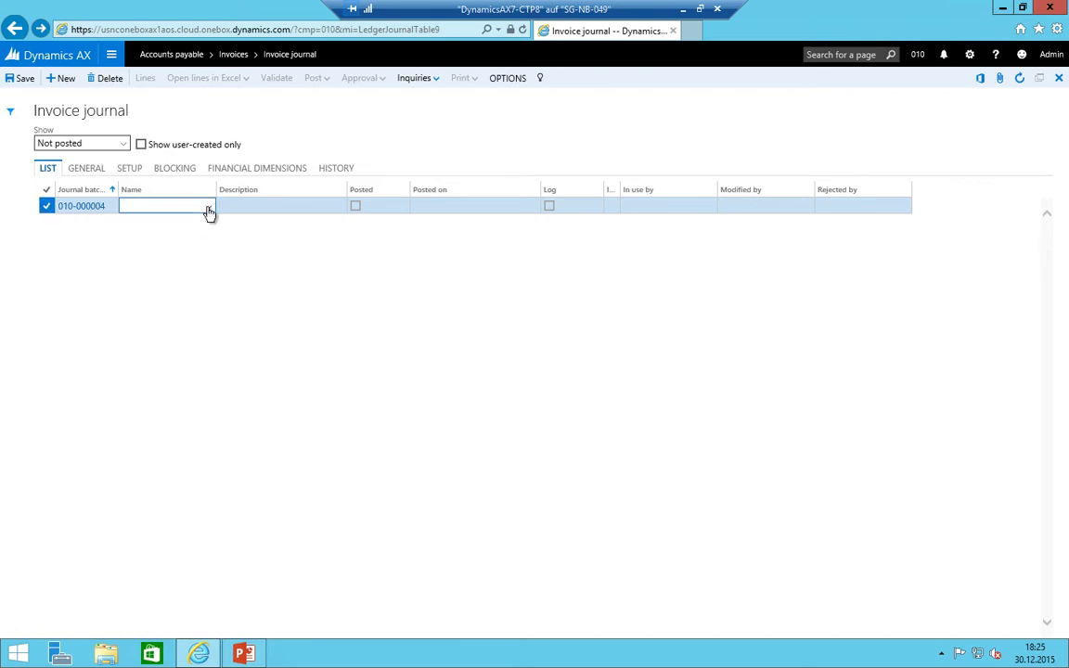
click(208, 206)
click(243, 206)
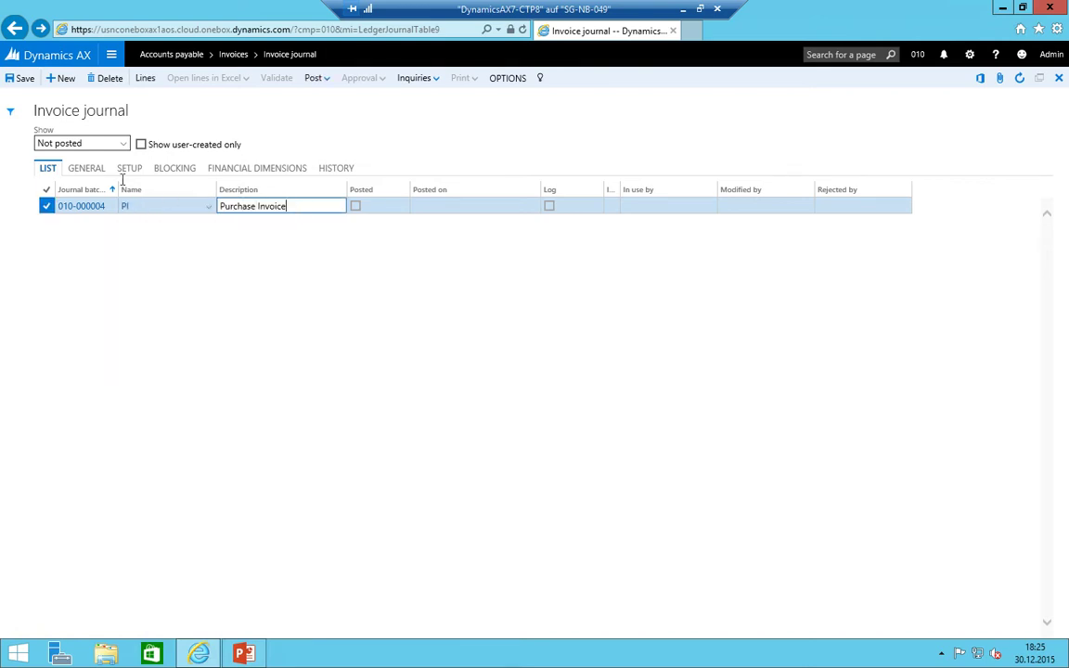
key(ctrl+a)
text(My)
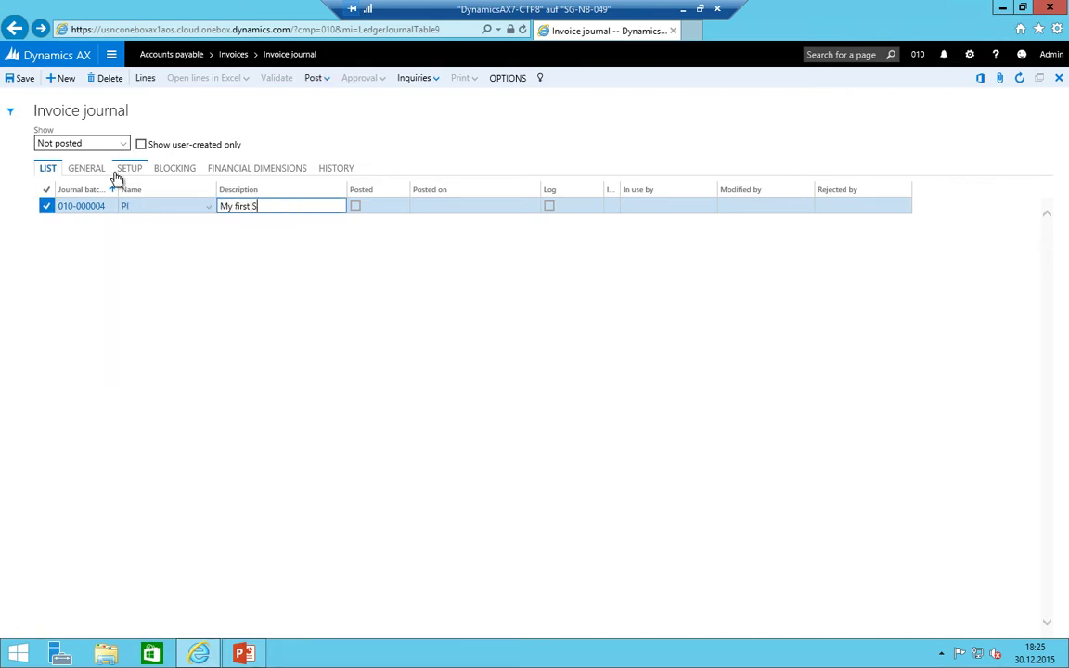
key(Tab)
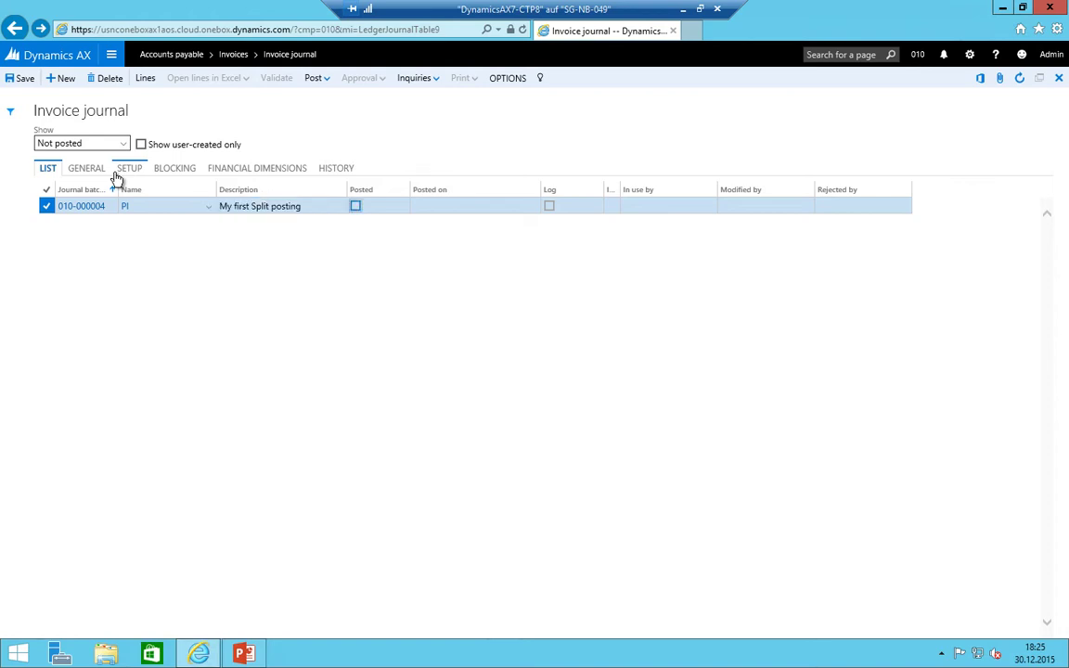
key(shift+Tab)
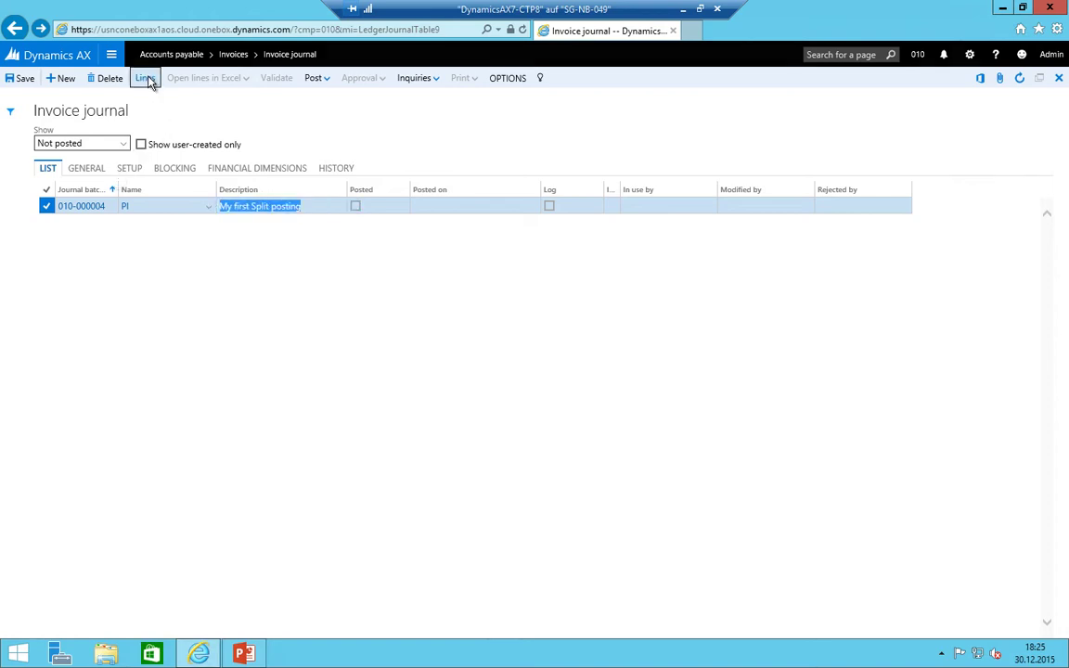
- Open the new journal's lines and assign the vendor account of "My Second vendor" to the first line
click(146, 79)
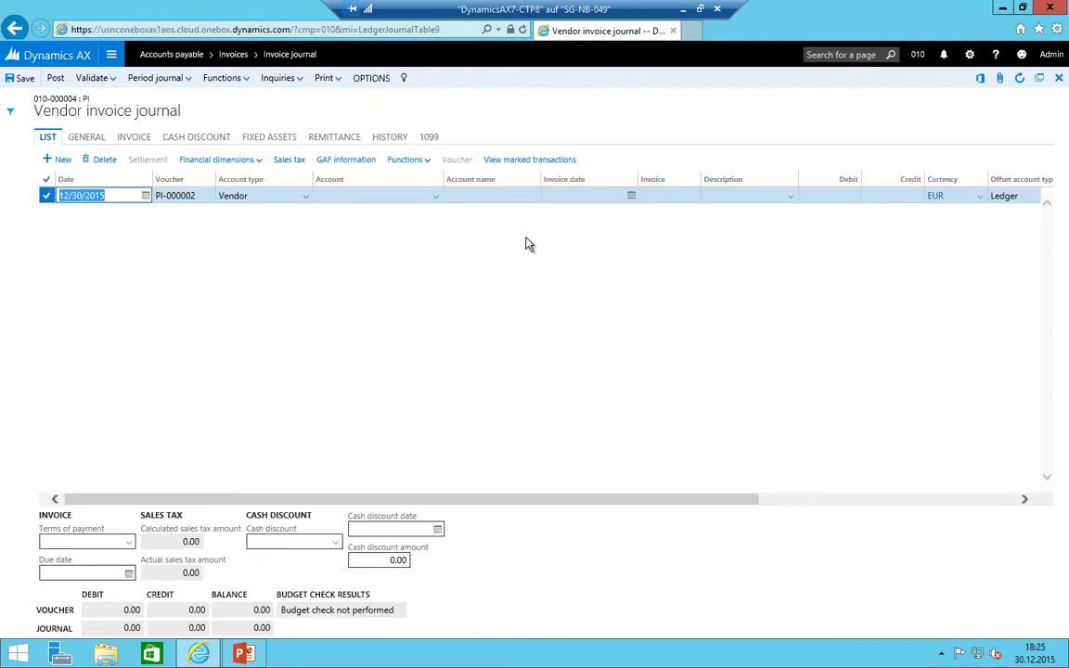
key(Tab)
key(Tab)
key(Tab)
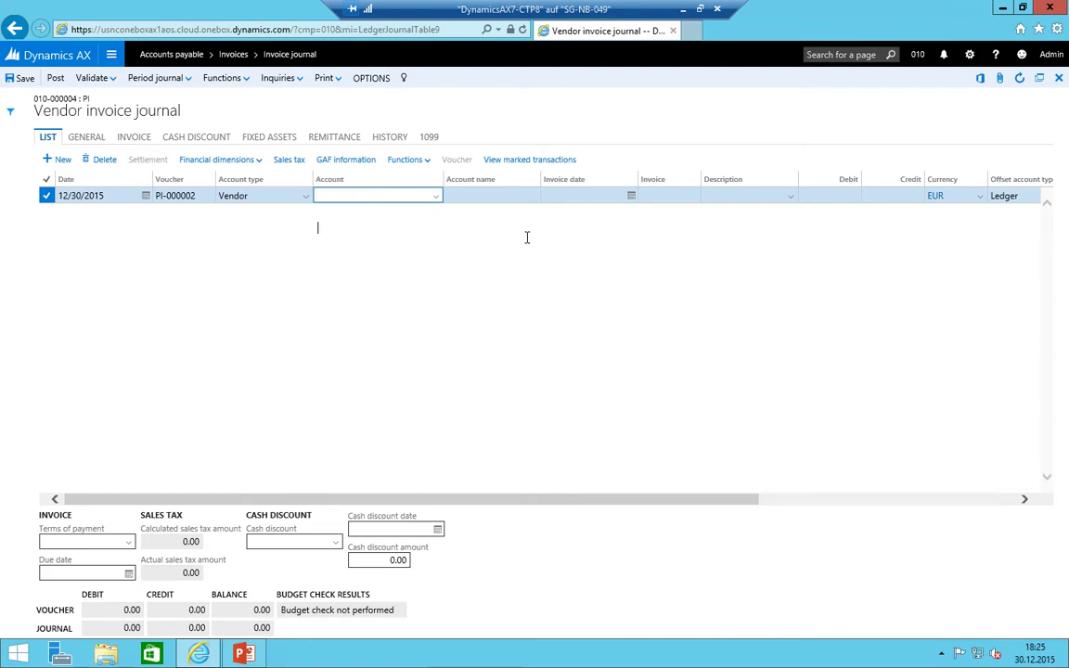
key(alt+Down)
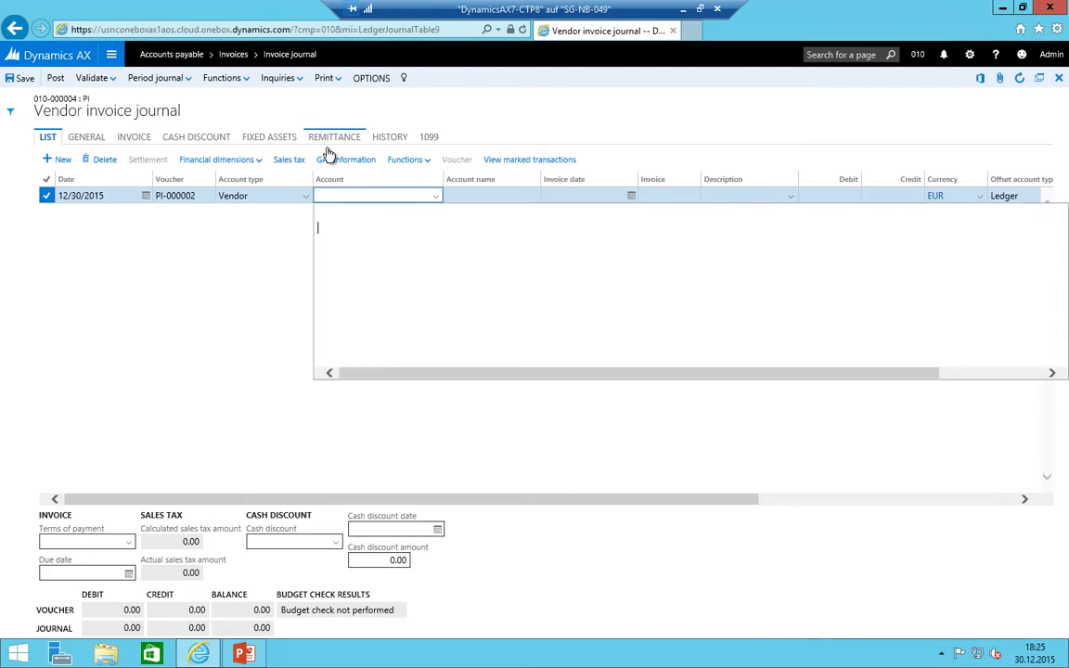
click(438, 196)
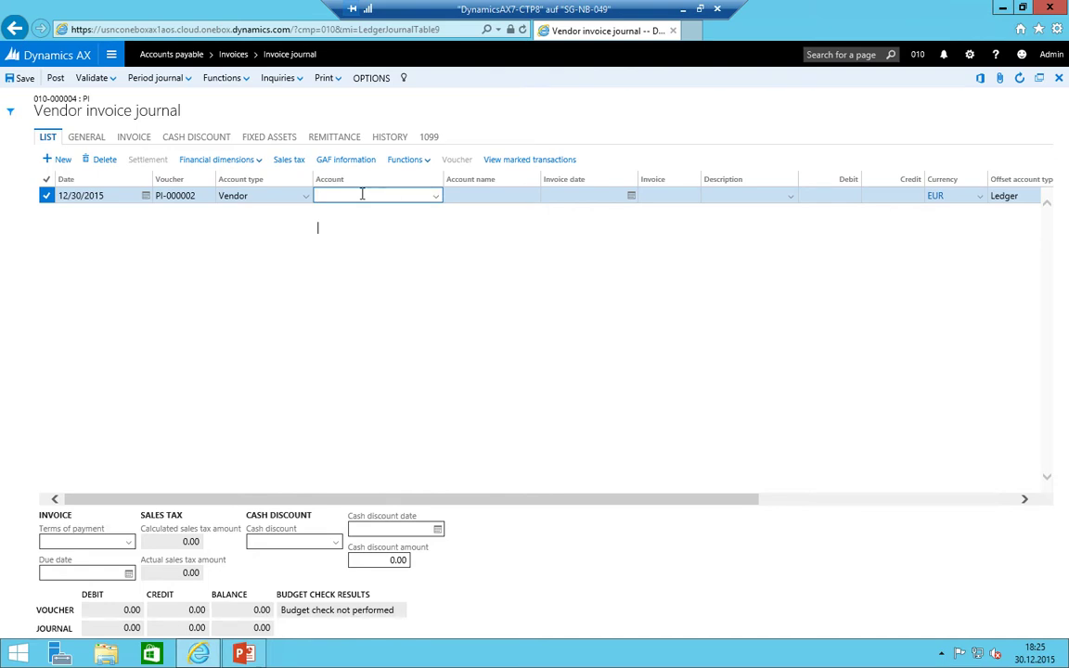
text(010-800000)
key(Tab)
click(436, 197)
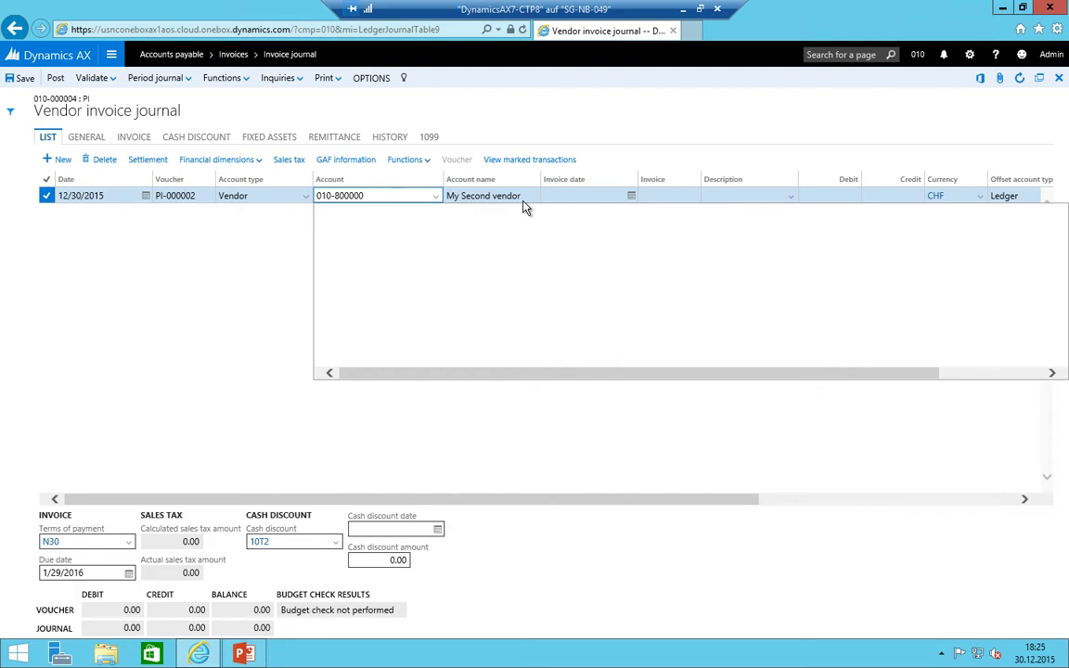
- Set the invoice date of the second vendor's journal line to 12/15/2015
key(Tab)
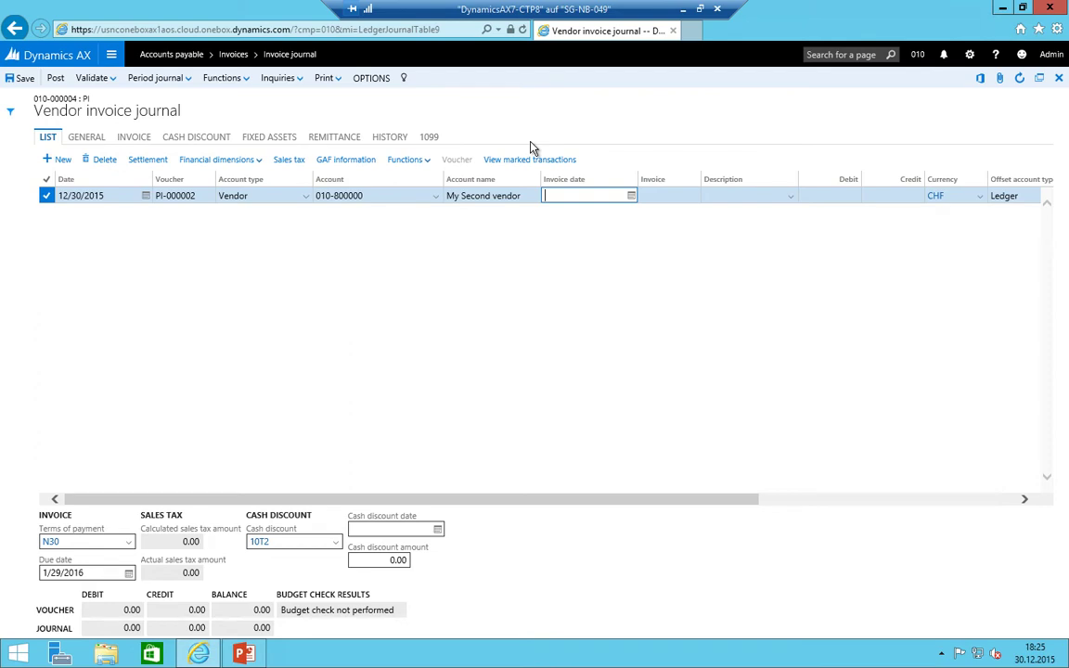
text(12/15/2015)
key(Tab)
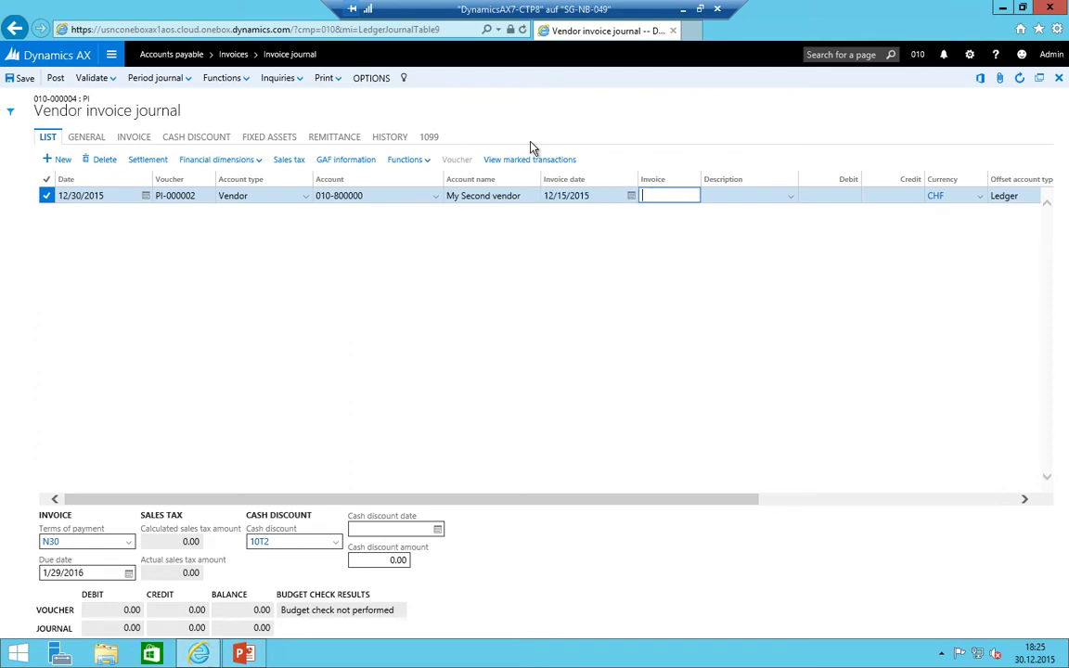
- Enter invoice number 15132548, the description "My Invoice without split" and a credit of 500 on the journal line
text(15132548)
key(Tab)
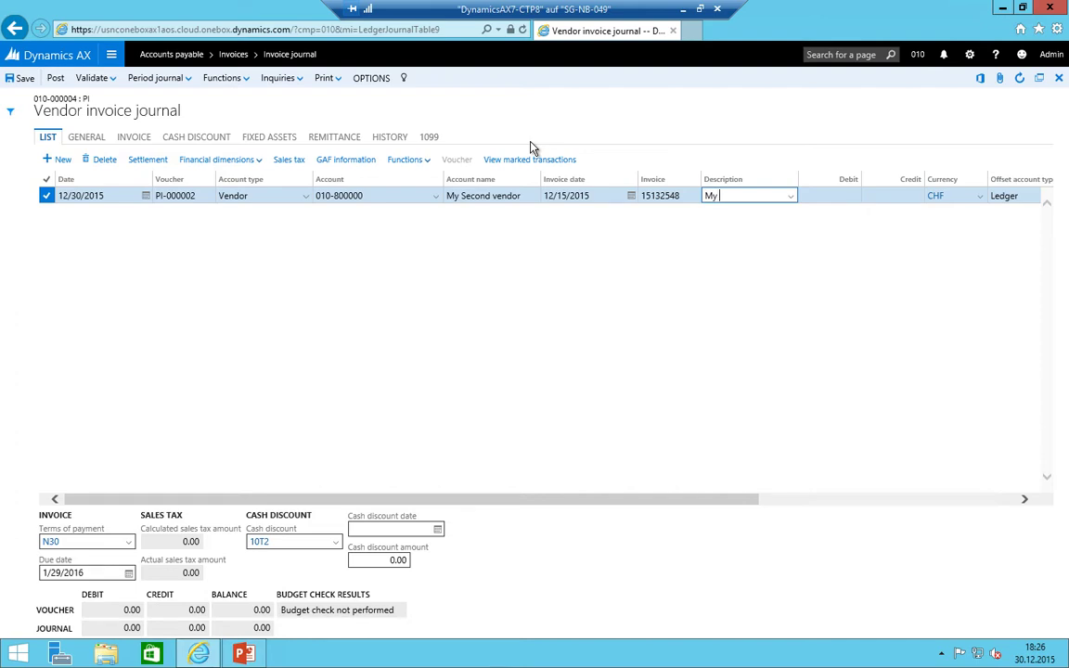
text(My Invoice without split)
key(Tab)
key(Tab)
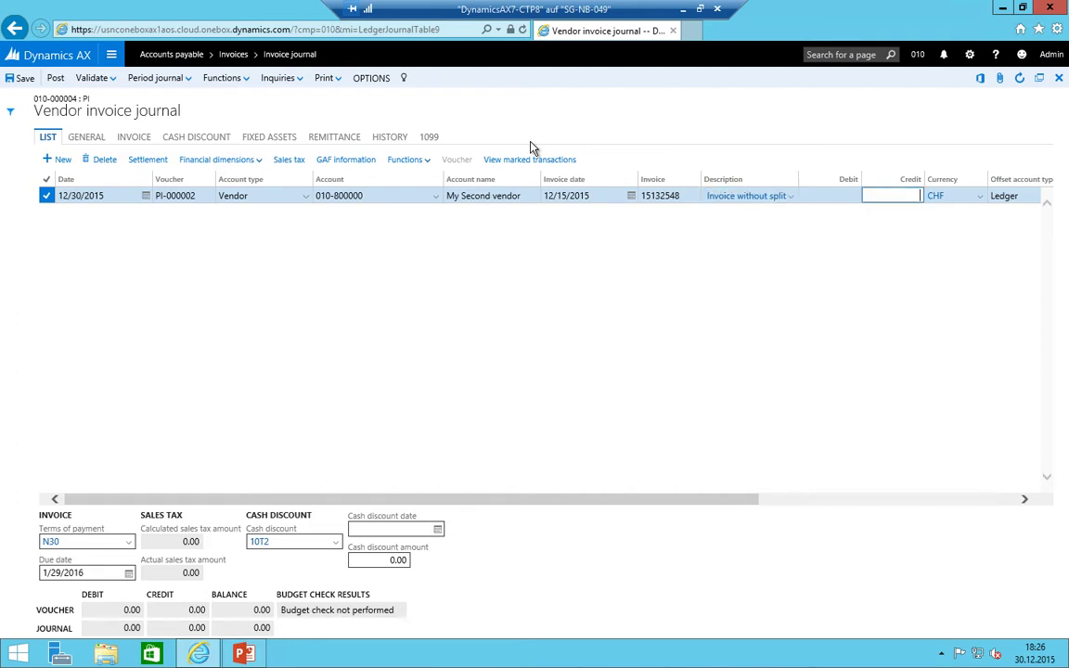
text(500)
key(Tab)
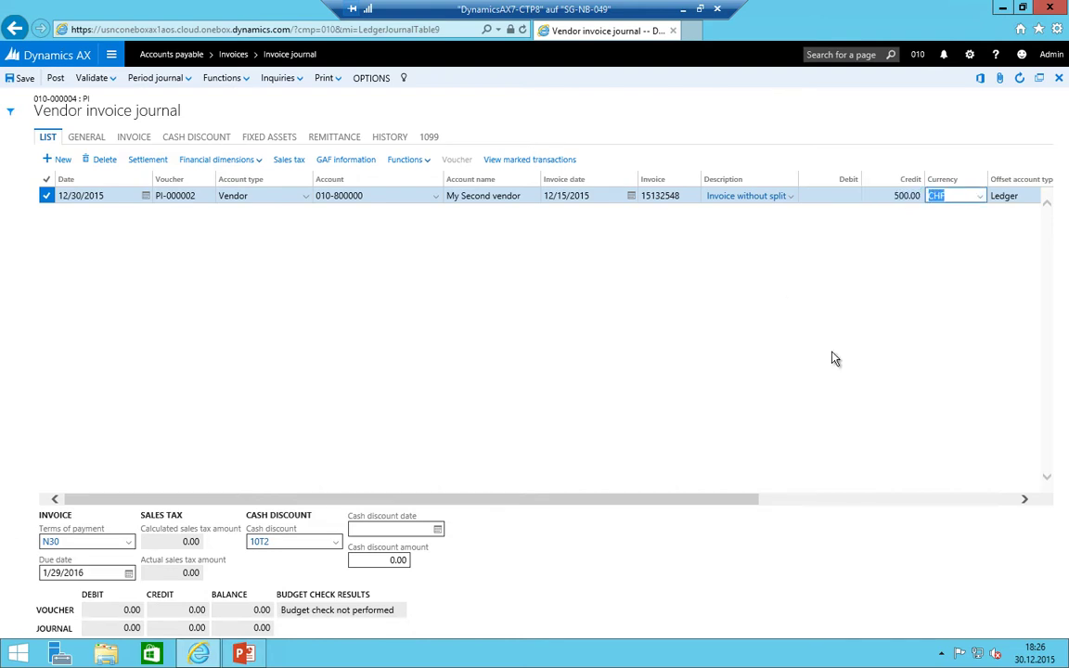
- Narrow the Account and Account type columns of the journal lines
click(448, 191)
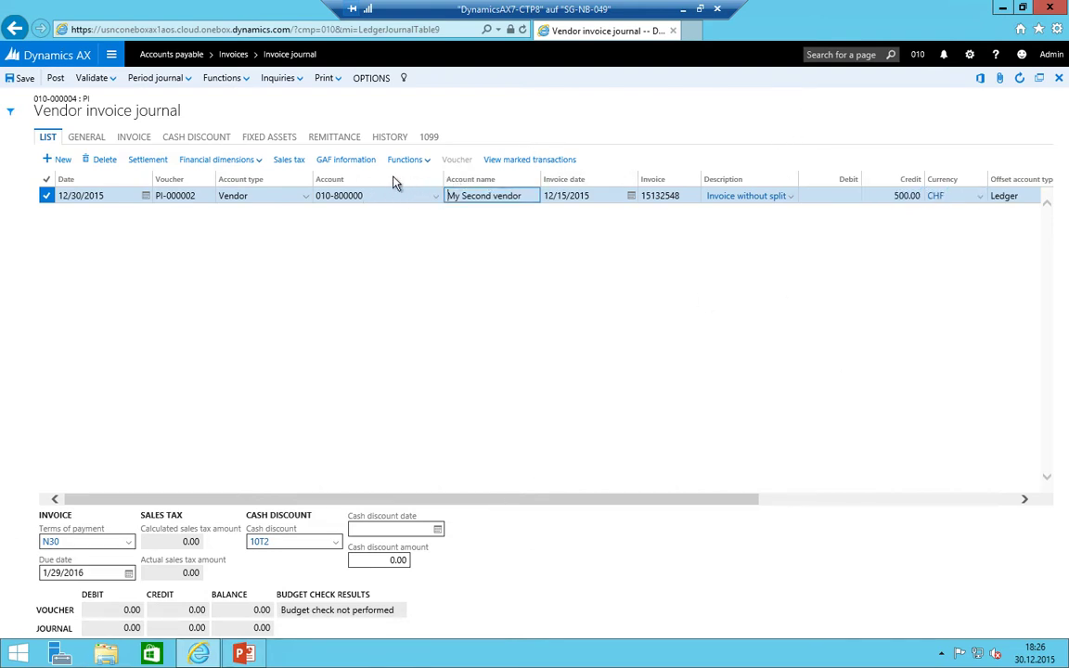
drag(443, 179, 386, 183)
drag(311, 178, 268, 183)
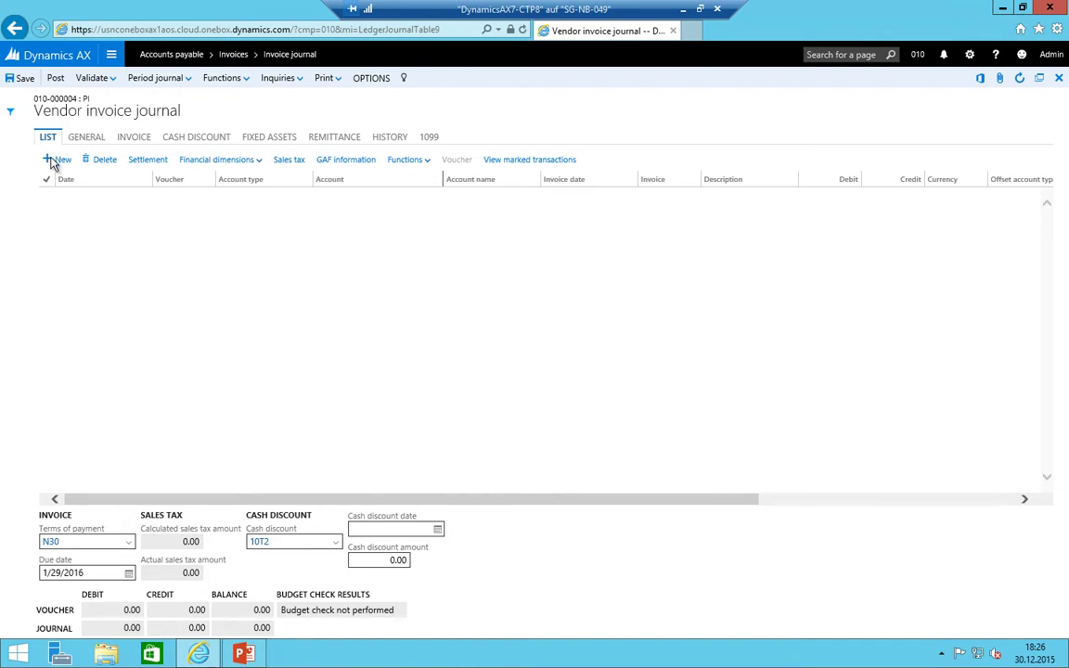
- Try to reload the invoice journal page in the browser
click(150, 29)
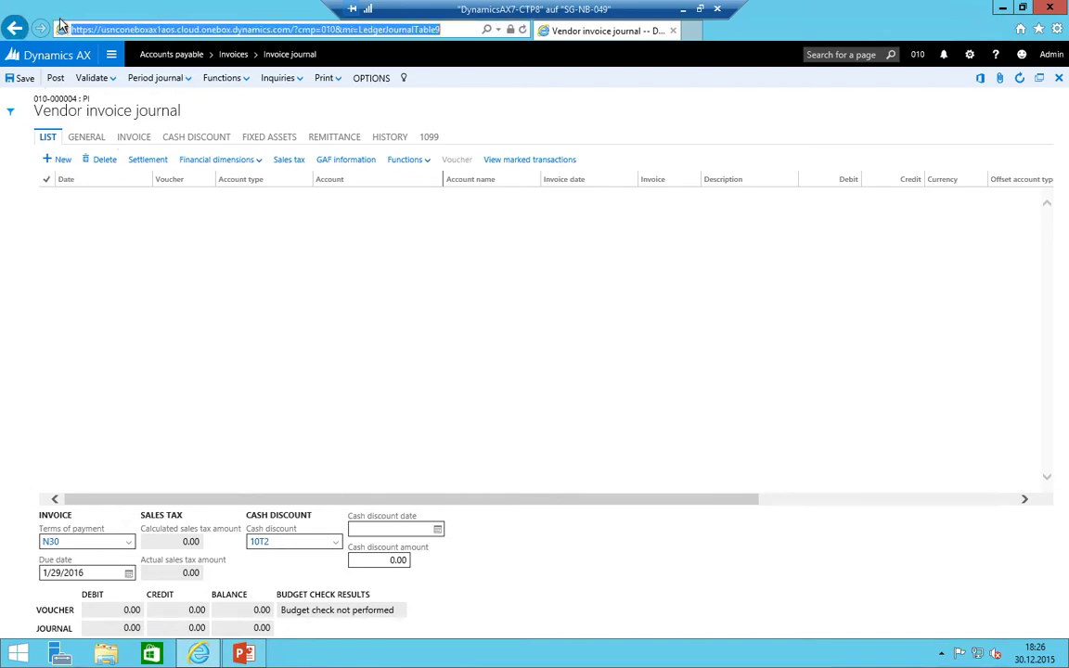
click(112, 28)
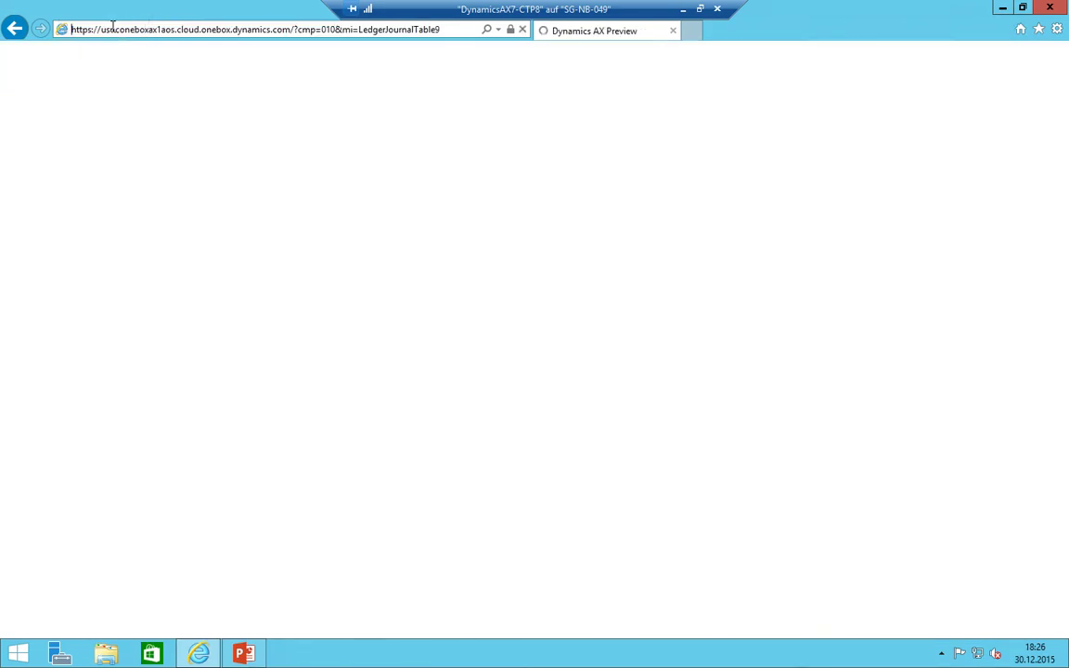
key(Return)
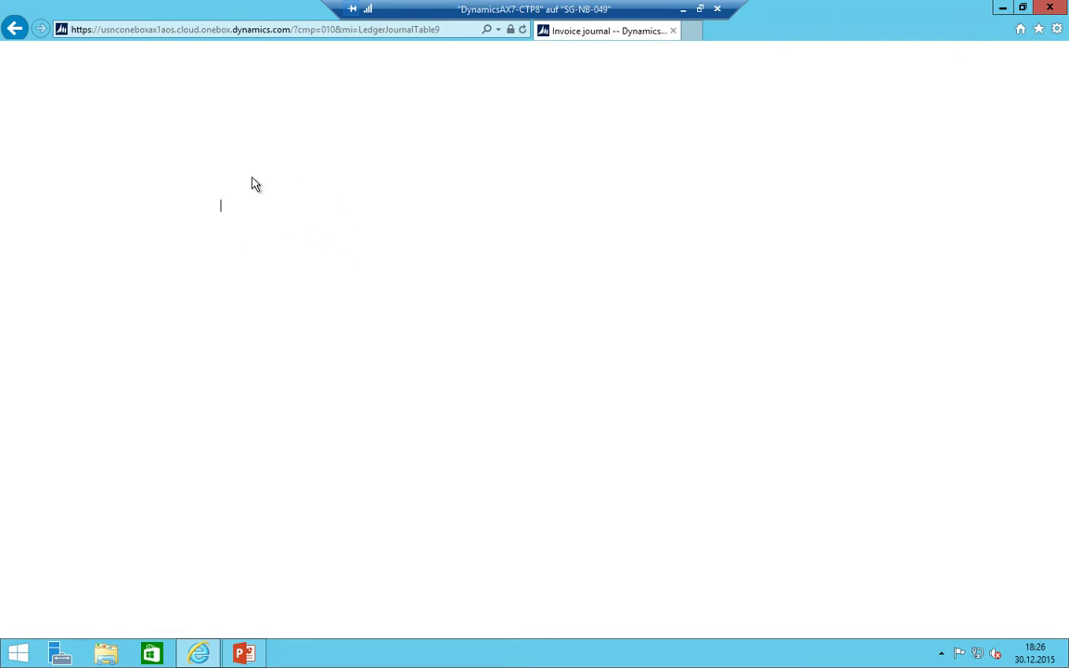
double_click(914, 9)
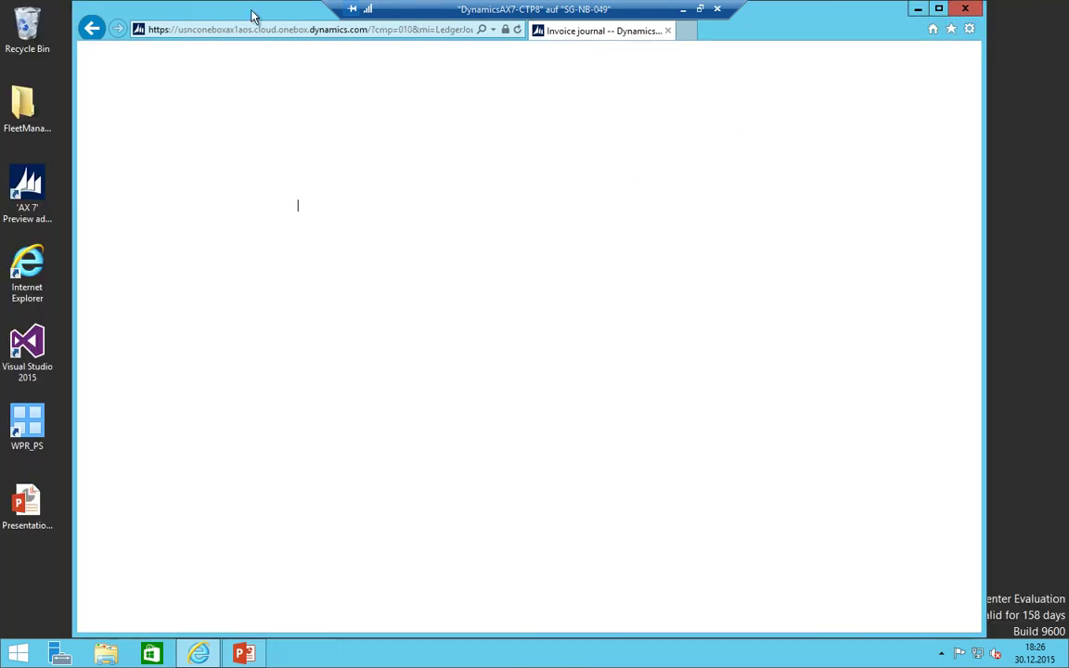
drag(251, 16, 268, 140)
double_click(268, 136)
click(130, 30)
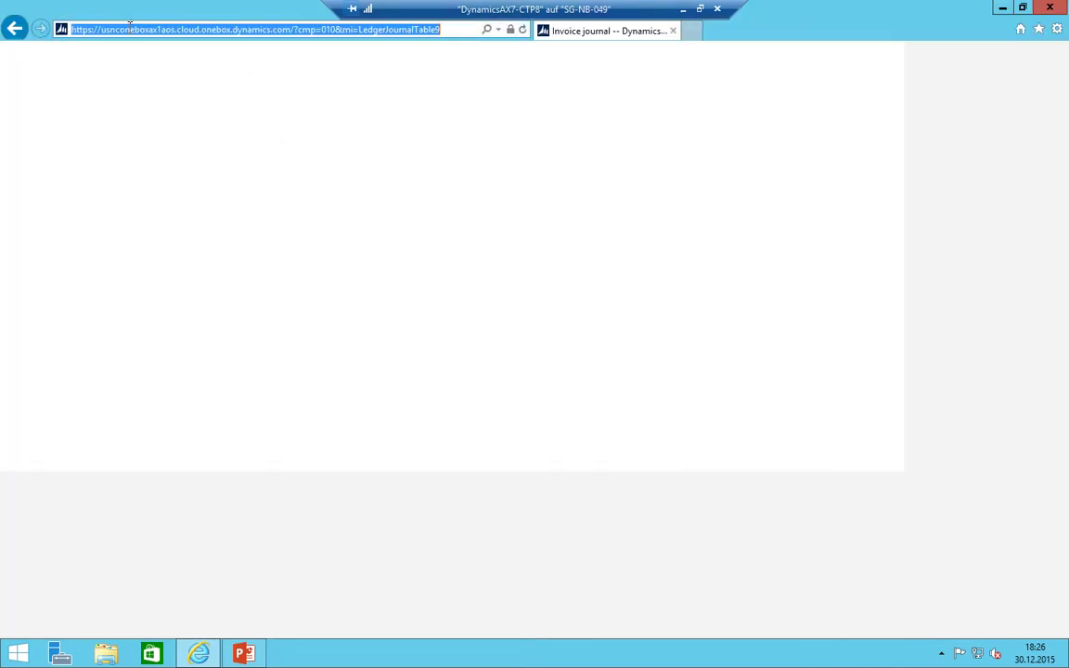
key(Return)
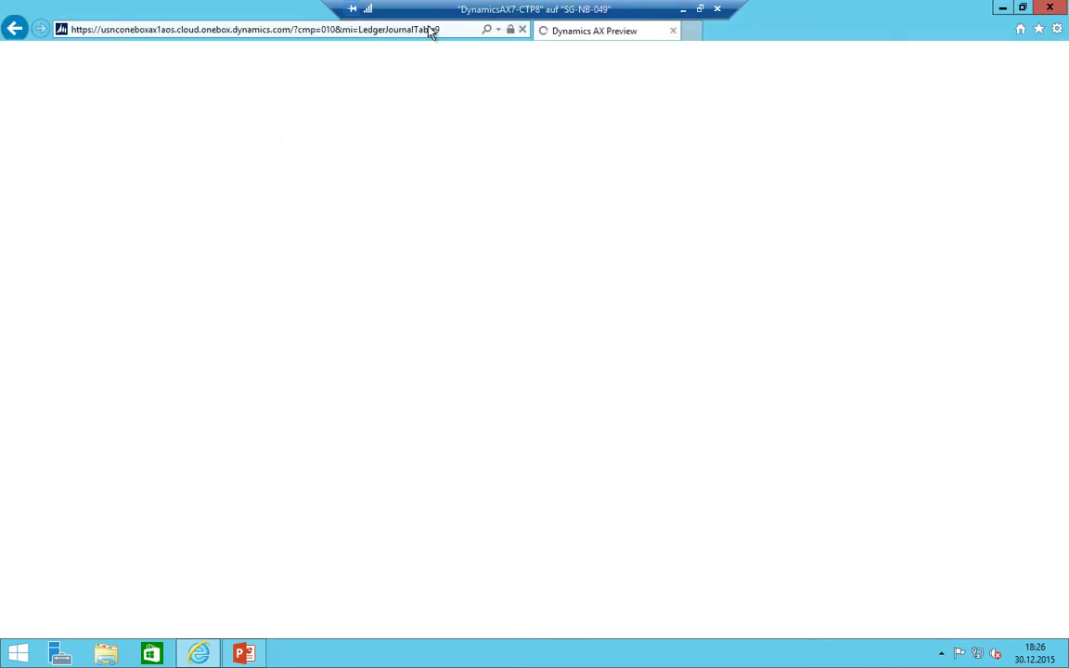
click(432, 30)
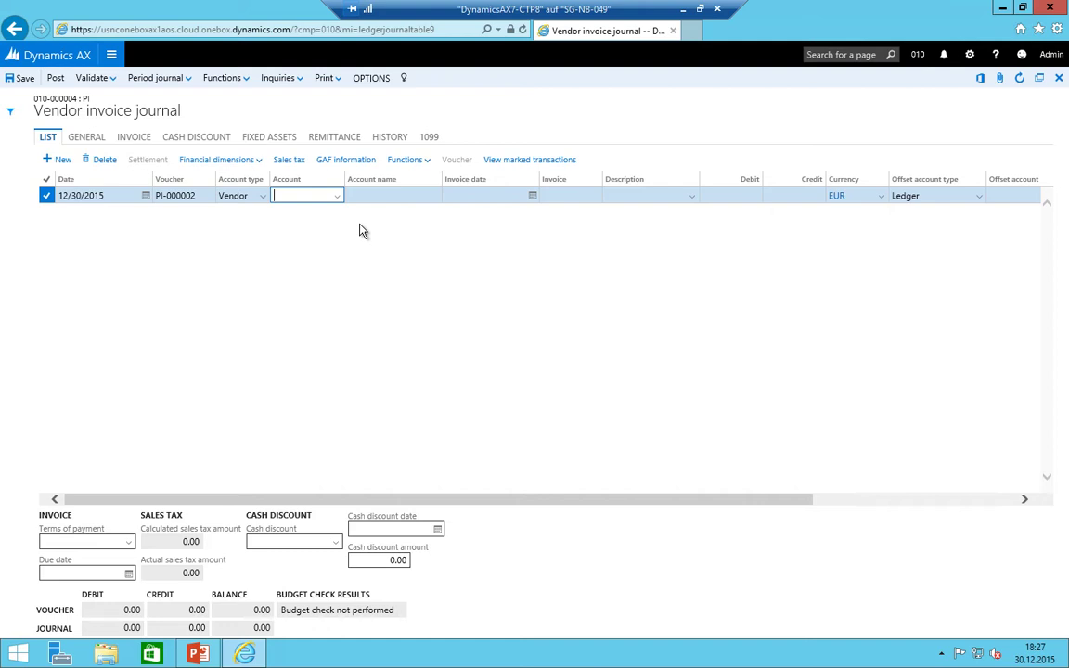
- Assign the account of "My Second vendor" to the new journal line, with invoice date 12/15/2015 and invoice number 15646
click(337, 197)
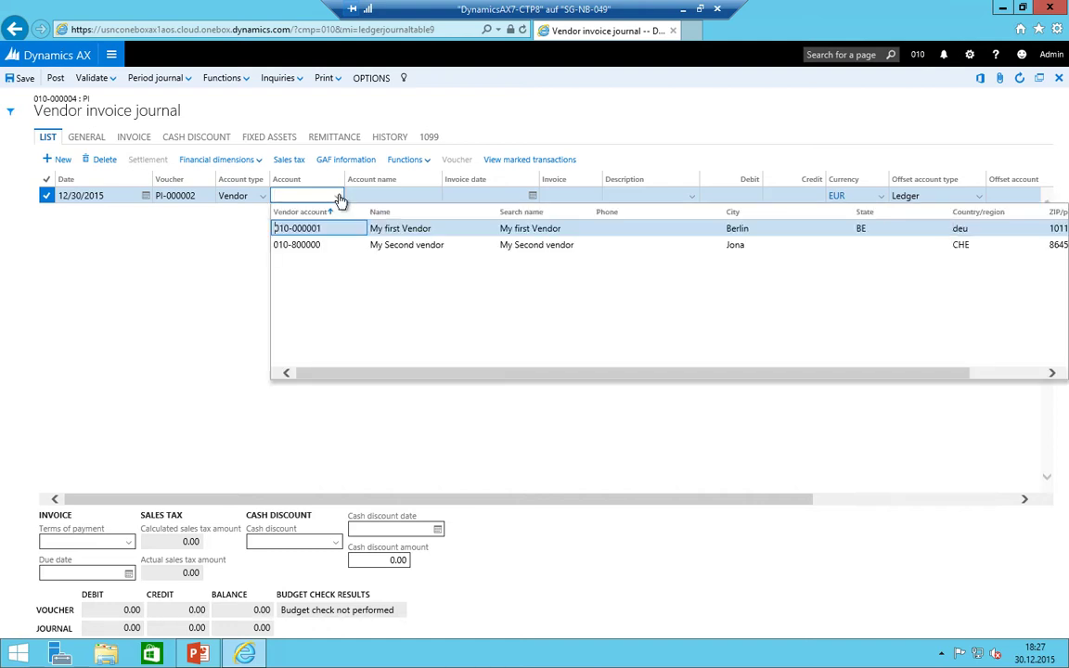
click(315, 246)
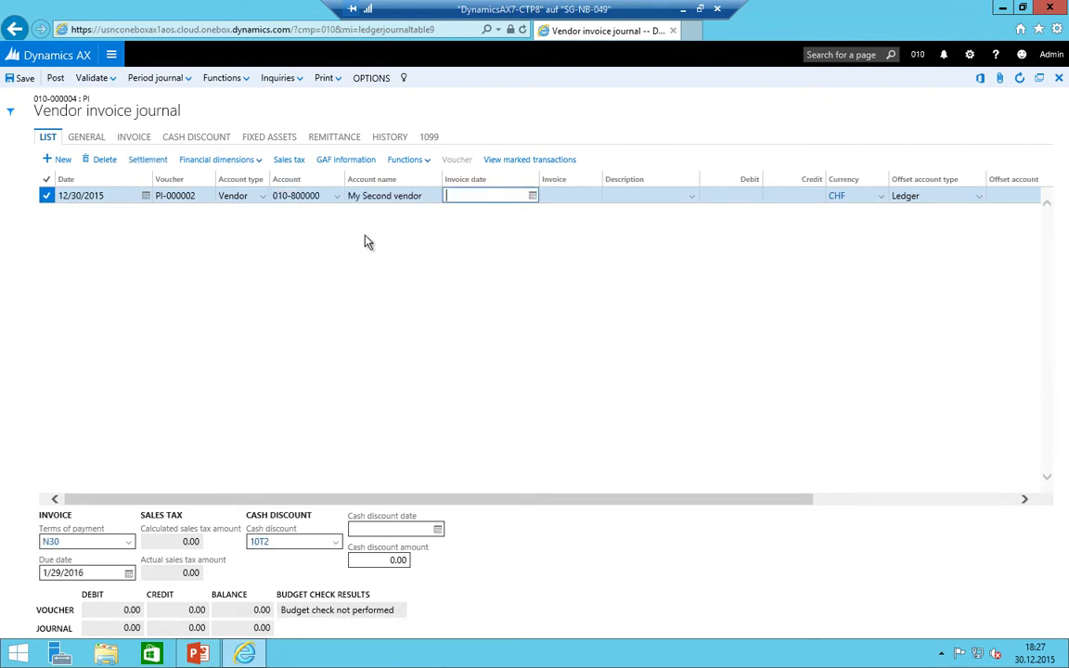
text(12/15)
key(Tab)
text(15646)
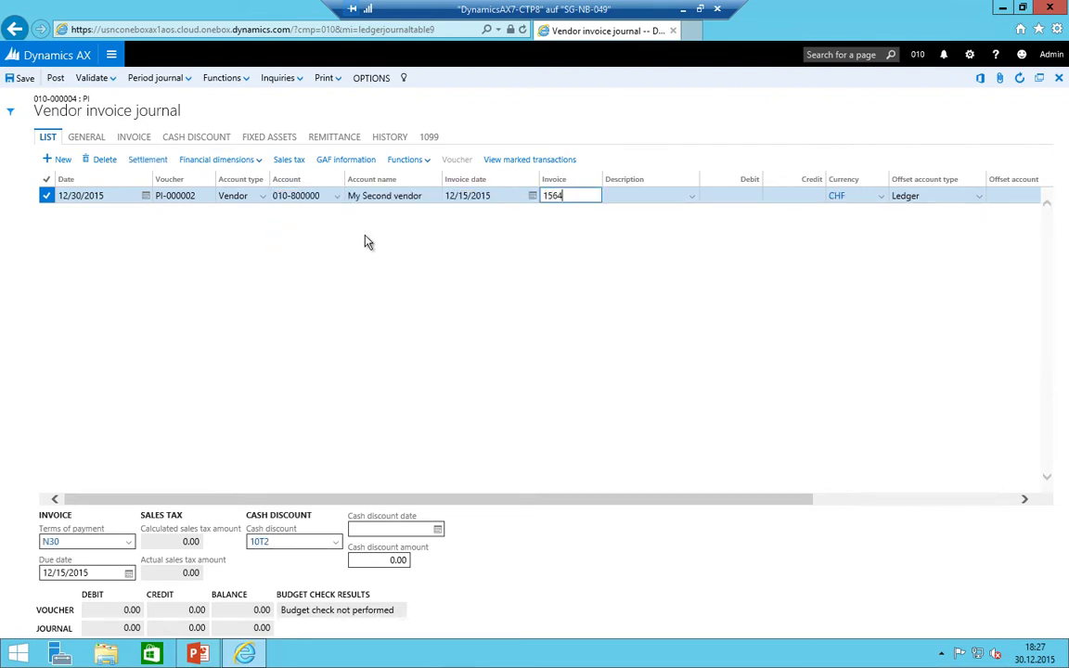
- Describe the journal line as "My invoice without split" and enter a credit of 500
key(Tab)
text(My f)
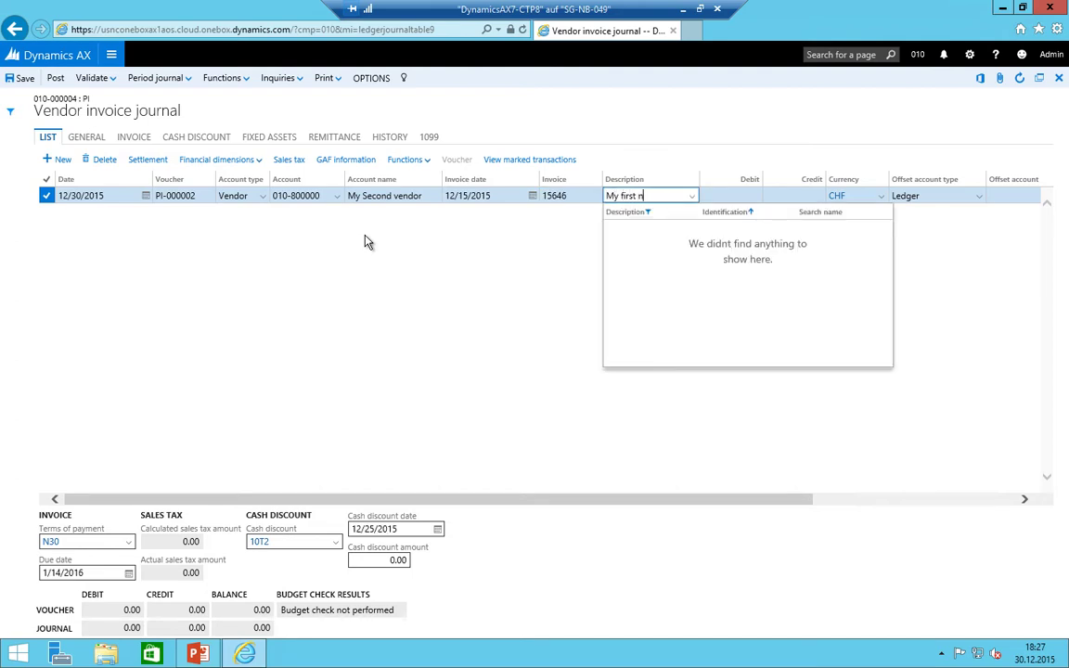
key(BackSpace)
text(invoice without split)
key(Tab)
key(Tab)
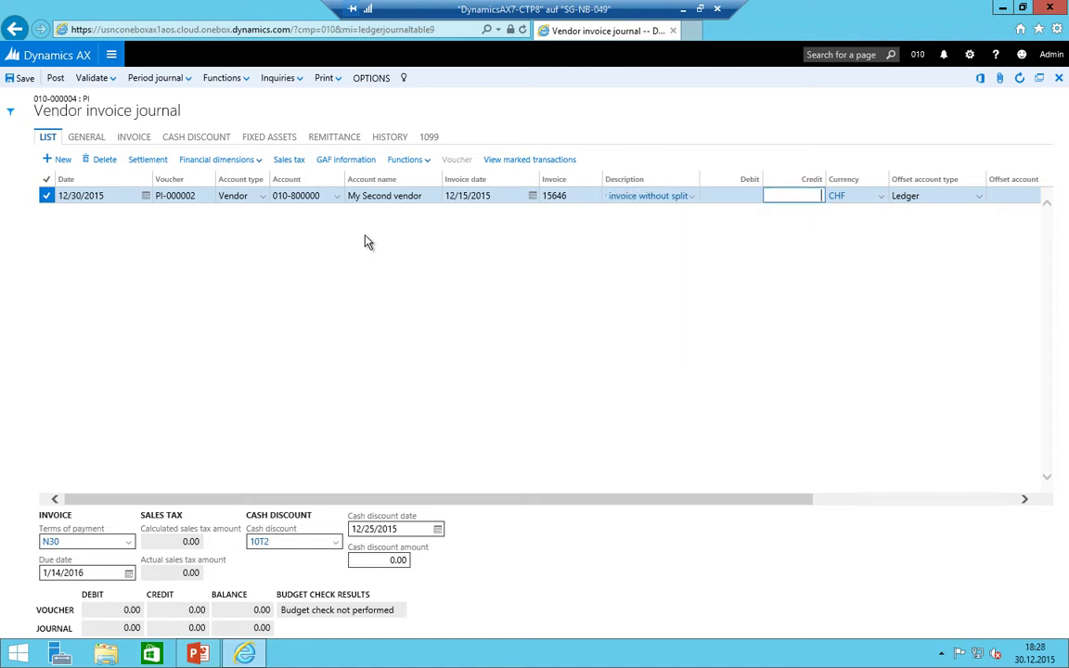
key(BackSpace)
key(BackSpace)
key(BackSpace)
text(500)
key(Tab)
key(Tab)
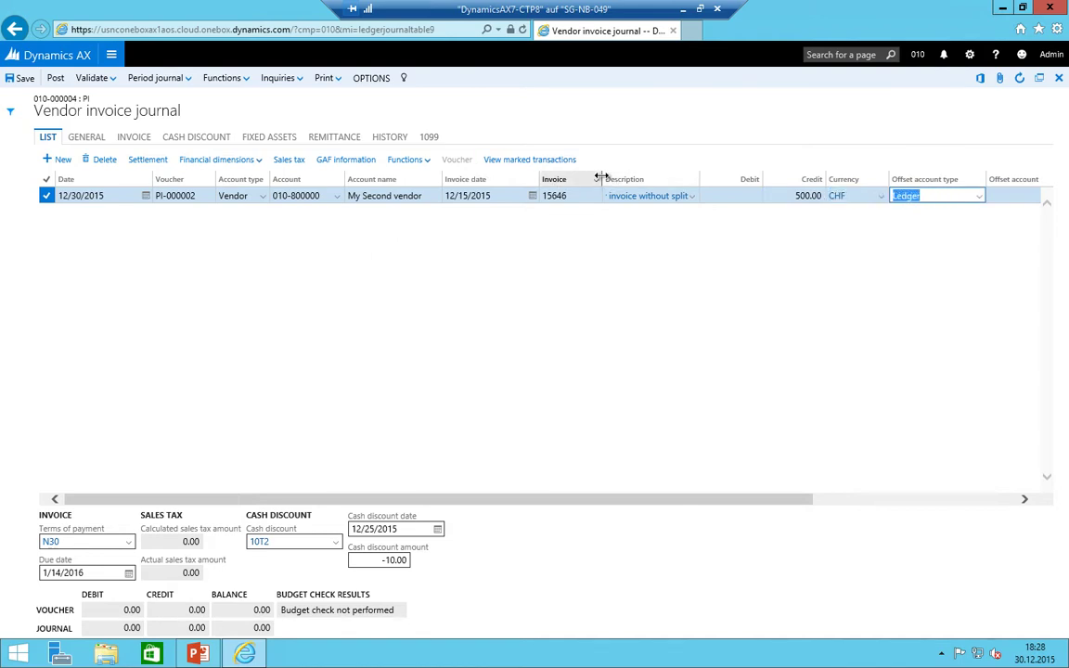
- Narrow the columns before the offset account and set the offset account to 66000 Travel costs with cost center 000 Admin
drag(603, 179, 505, 182)
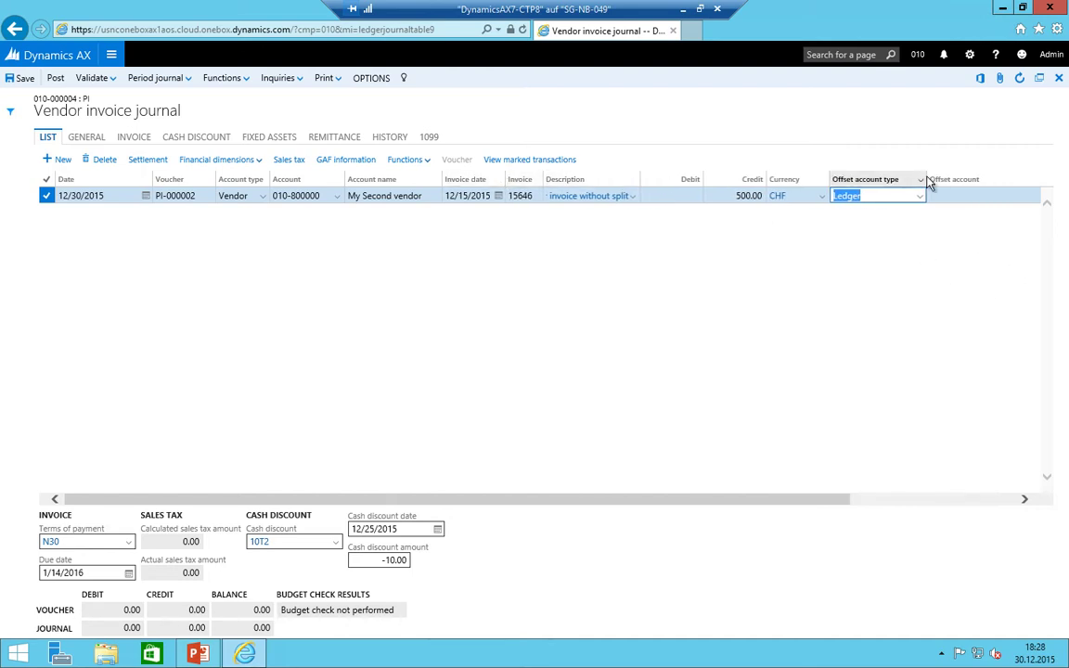
drag(921, 176, 906, 178)
click(946, 195)
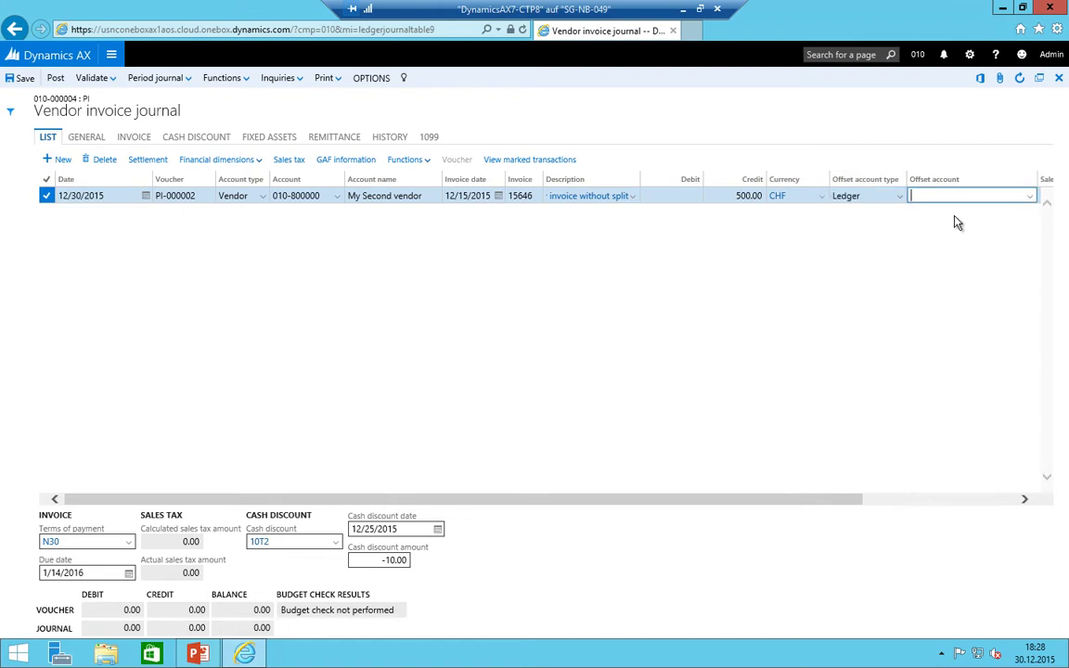
text(6)
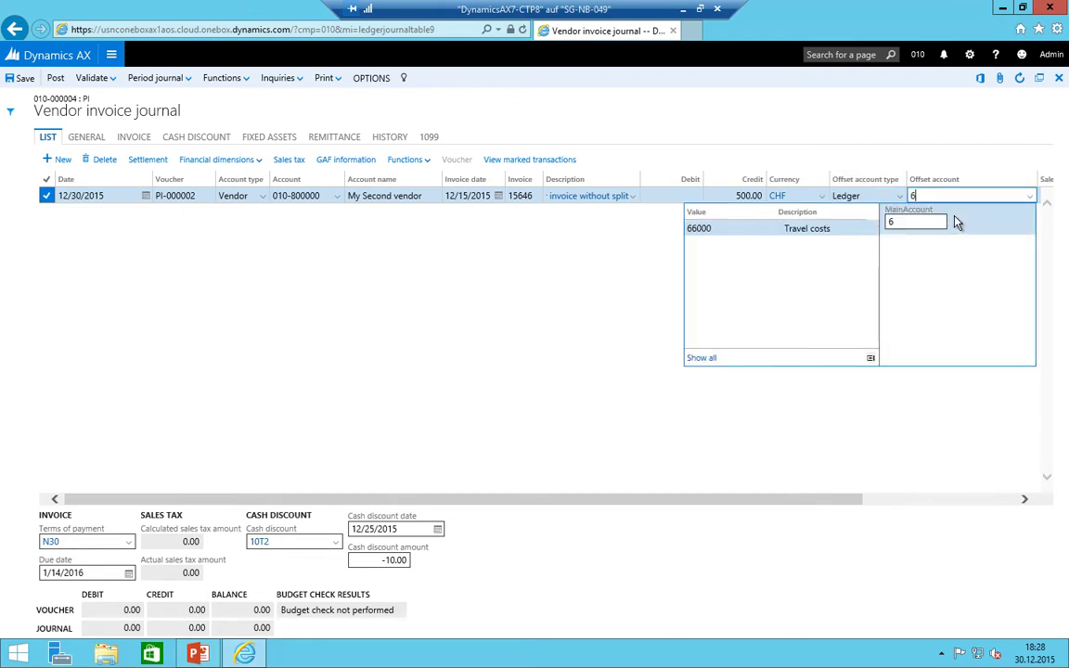
key(Tab)
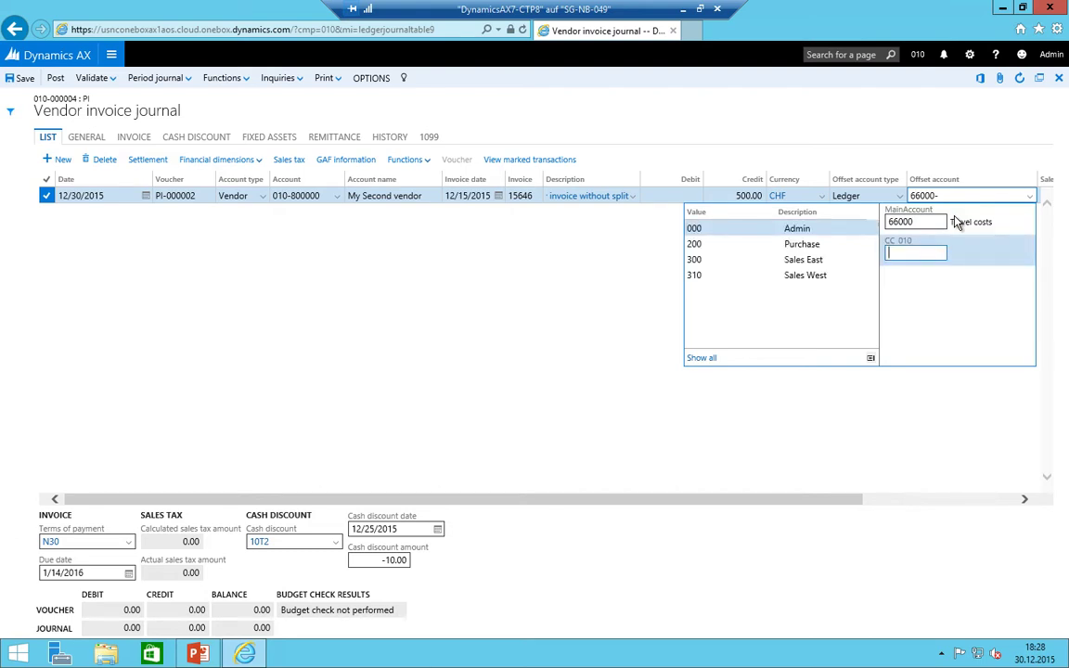
click(775, 228)
- Review the cash discount date and cash discount amount of the first journal line
click(682, 196)
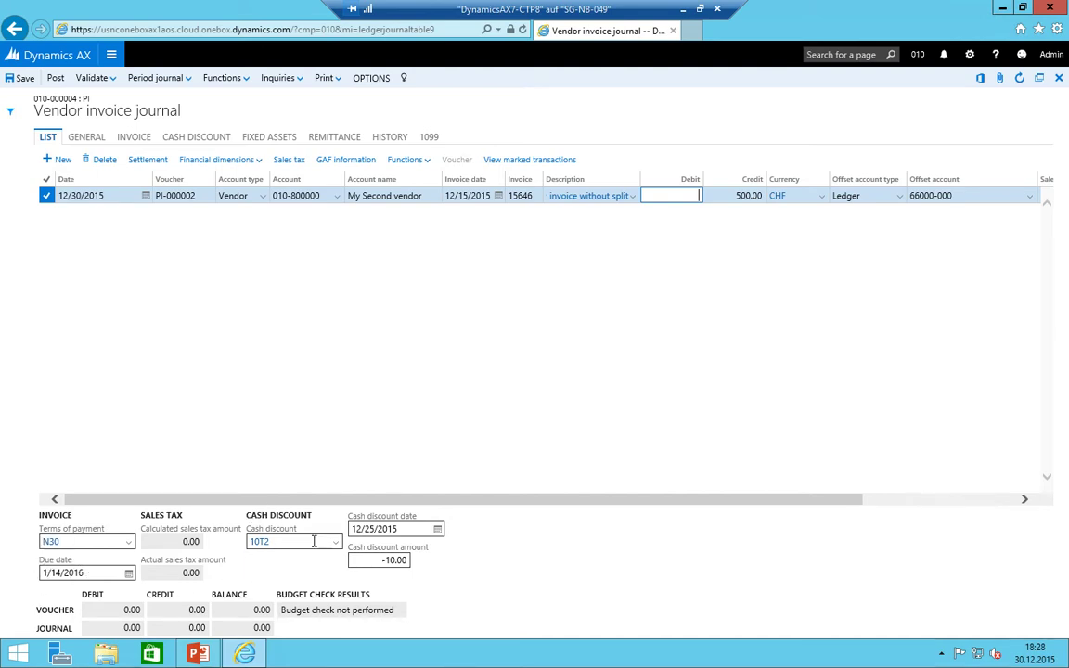
click(397, 560)
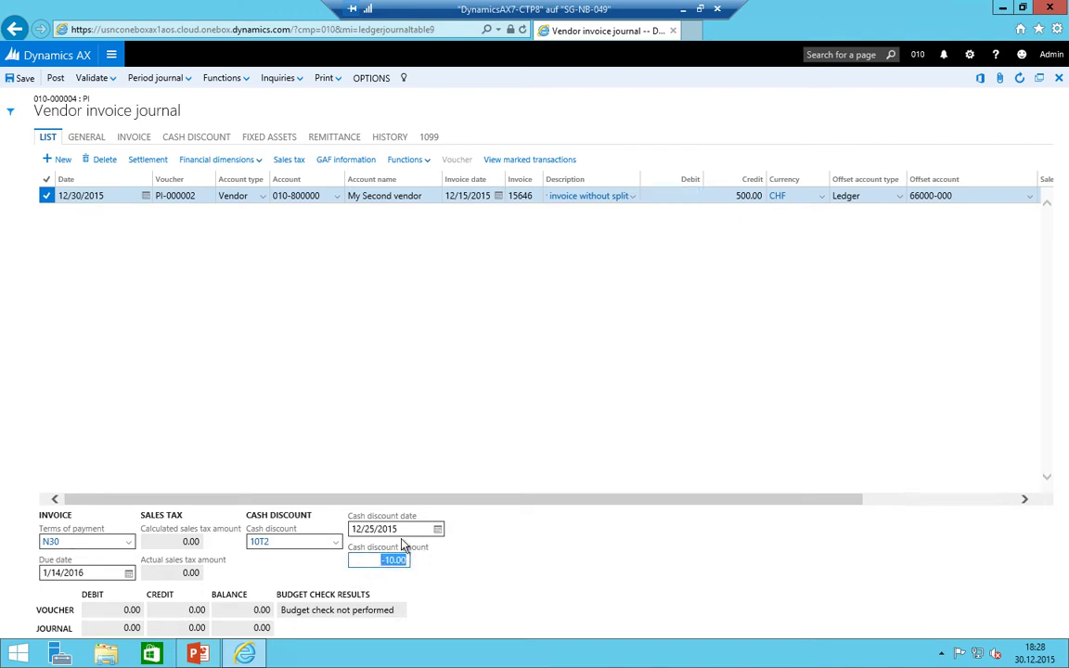
click(384, 195)
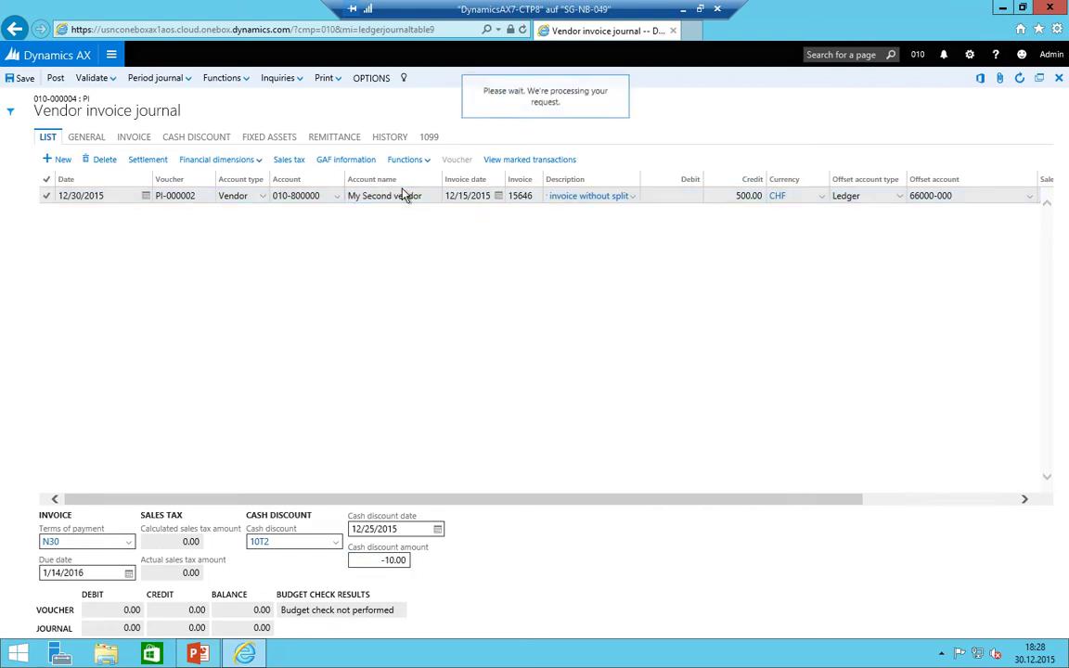
- Add a second journal line and assign the account of "My Second vendor" to it
key(Tab)
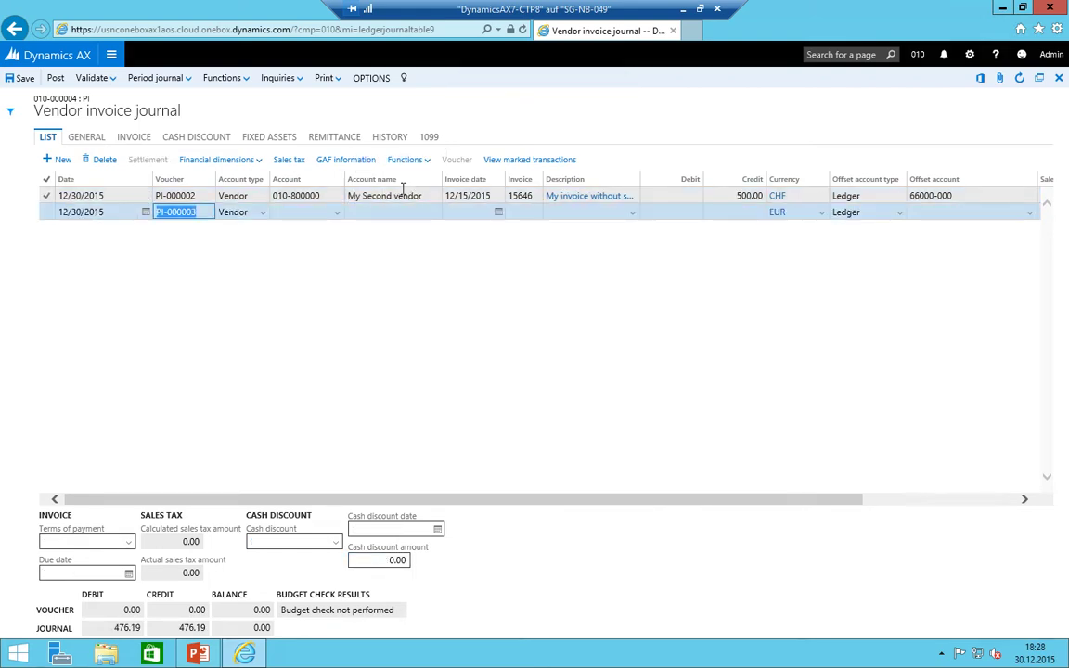
key(Tab)
key(Tab)
key(alt+Down)
key(Down)
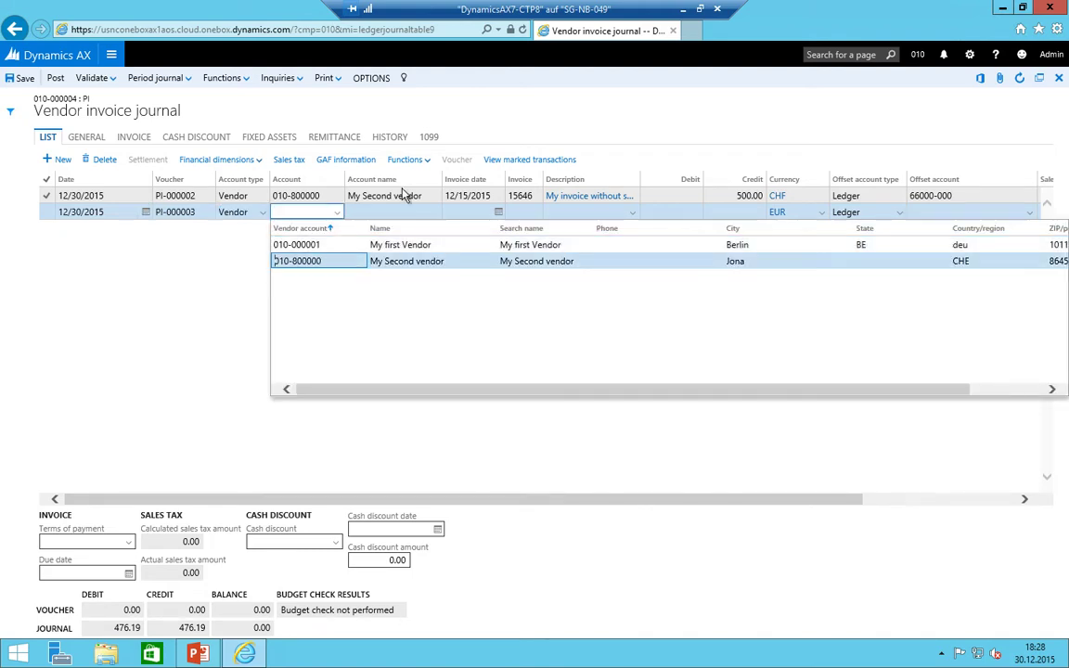
key(Tab)
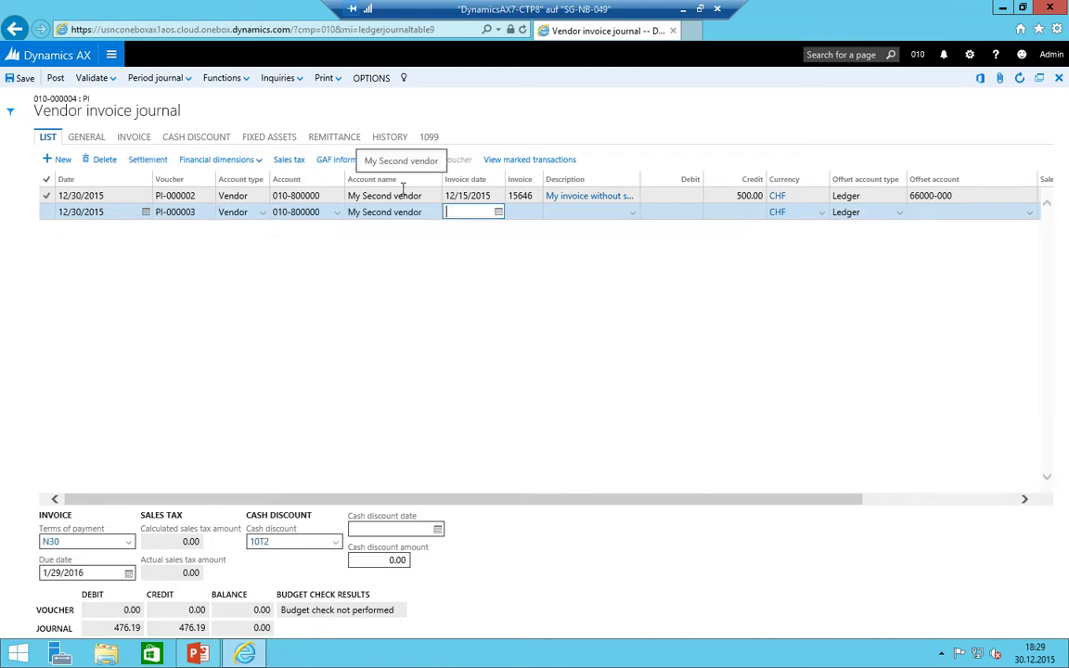
- Set the second line's invoice date to 12/16/2015 and its invoice number to 5548
text(1)
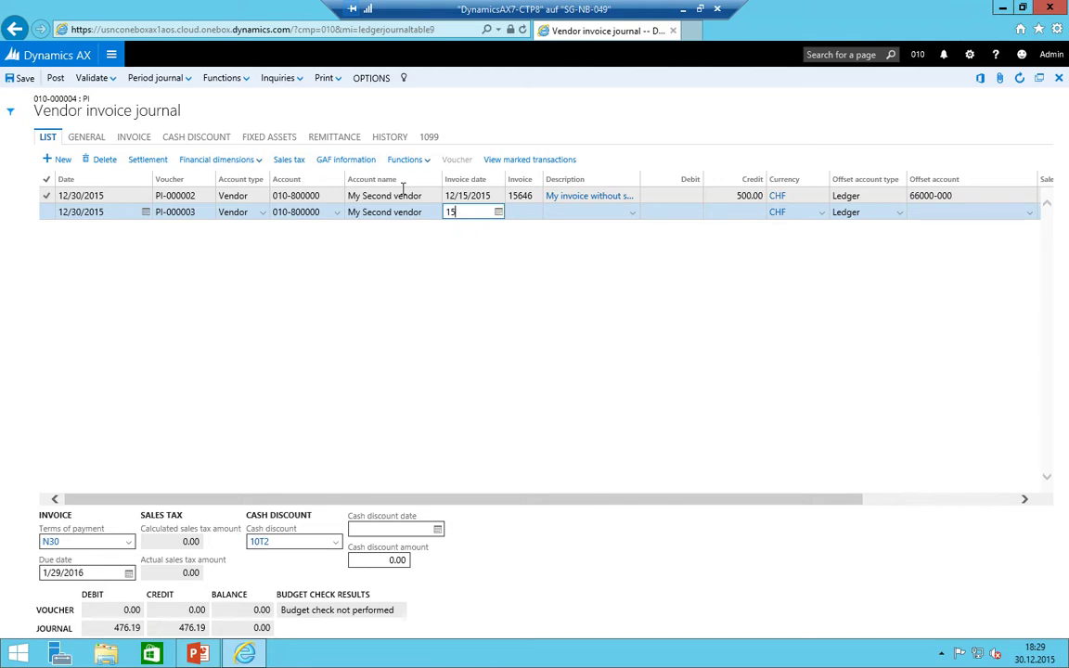
text(2/16)
key(Tab)
text(5548)
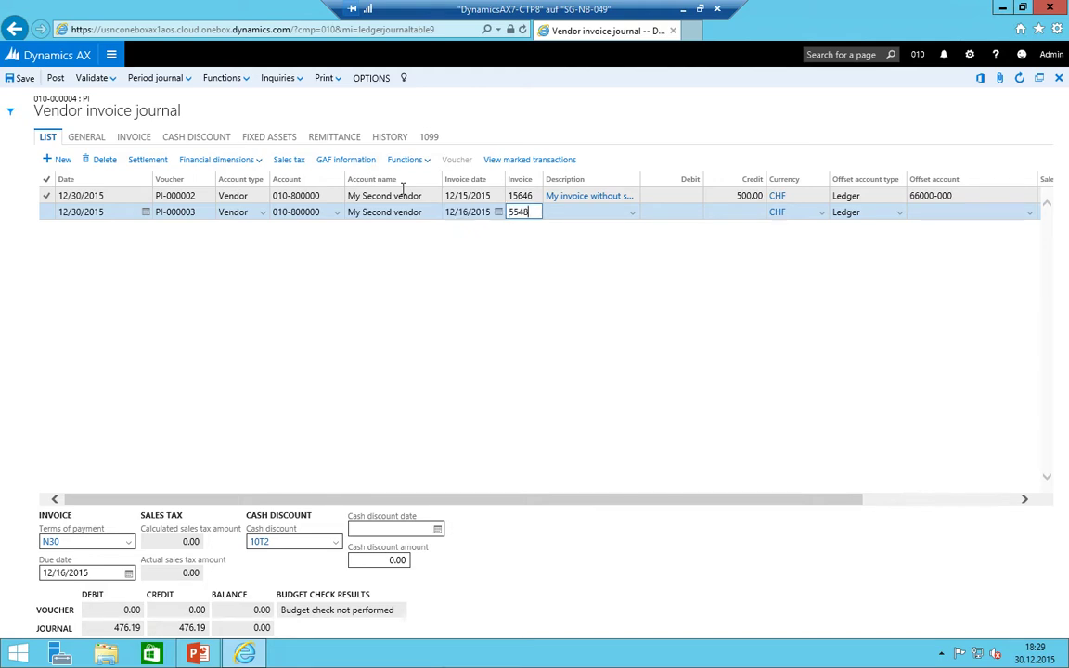
- Describe the second line as "My split posting" and enter a credit of 700
key(Tab)
text(My spl)
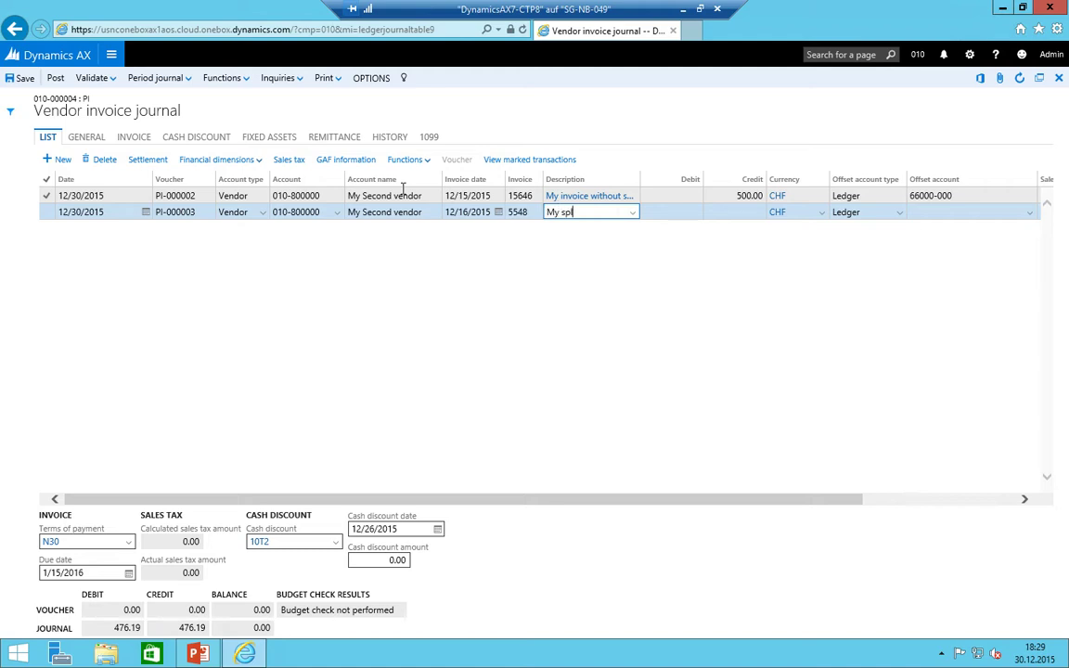
text(it posting)
key(Tab)
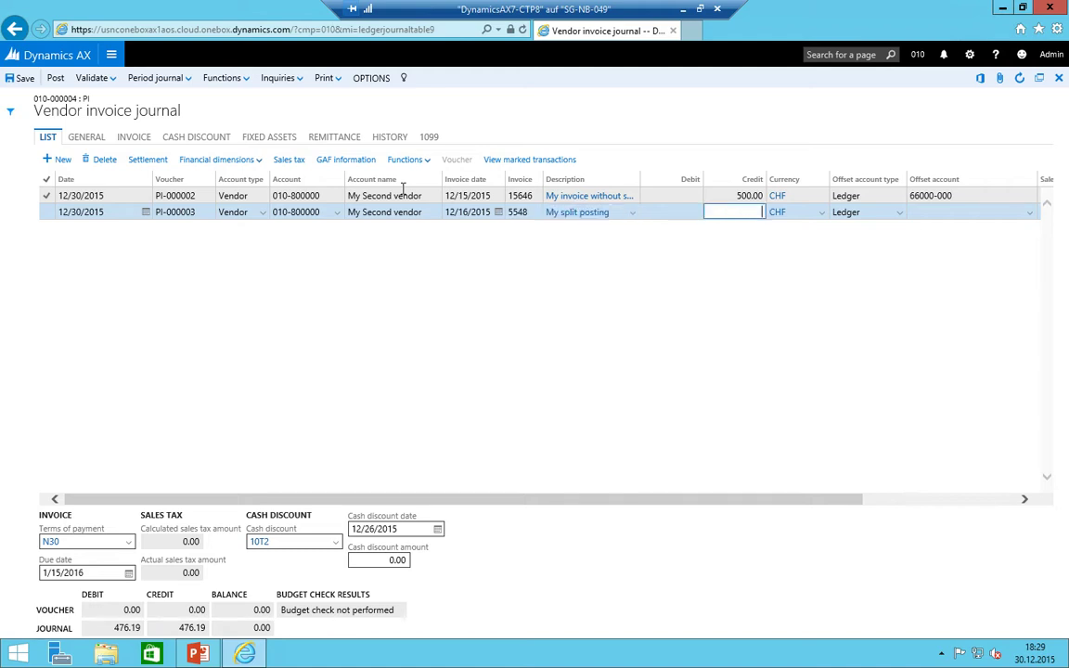
key(shift+Tab)
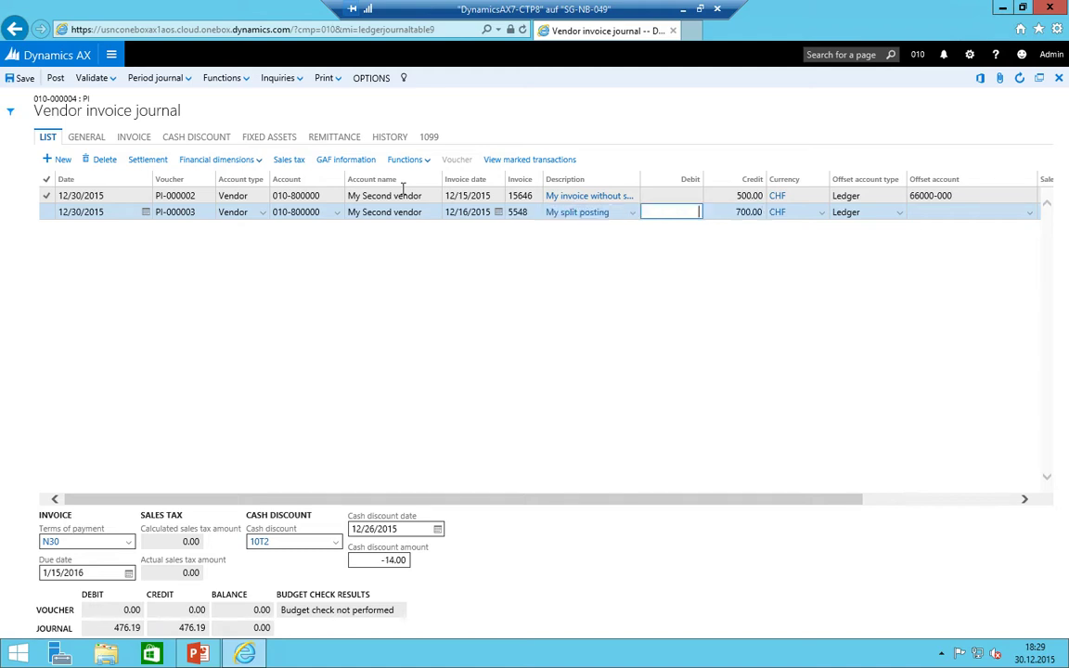
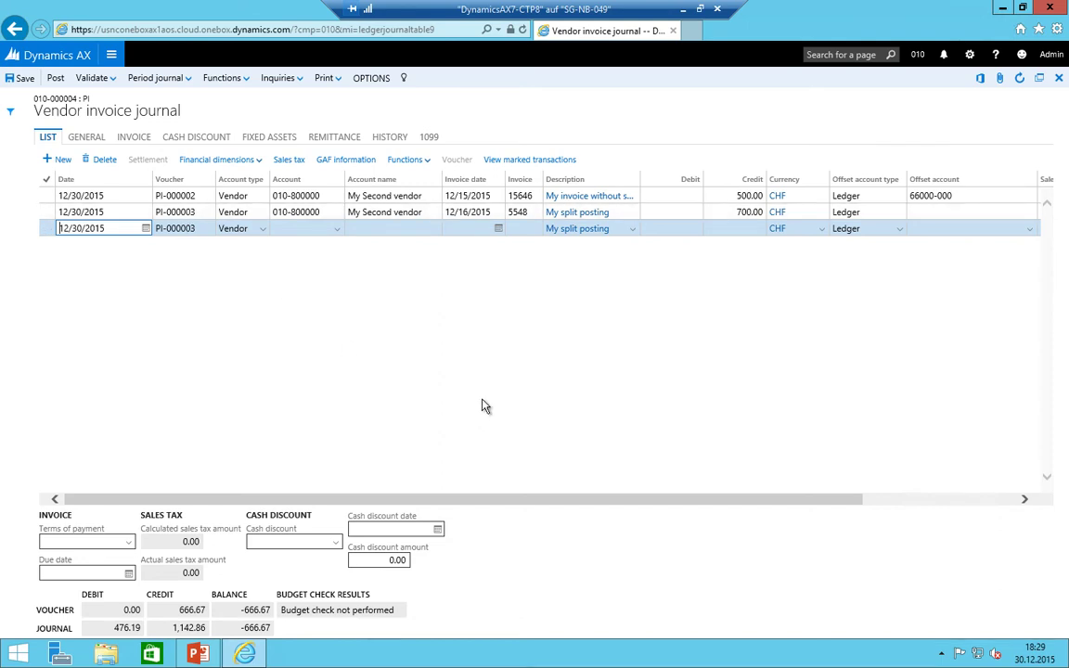
- Set the account type of the third journal line to Ledger
key(Tab)
key(Tab)
key(Tab)
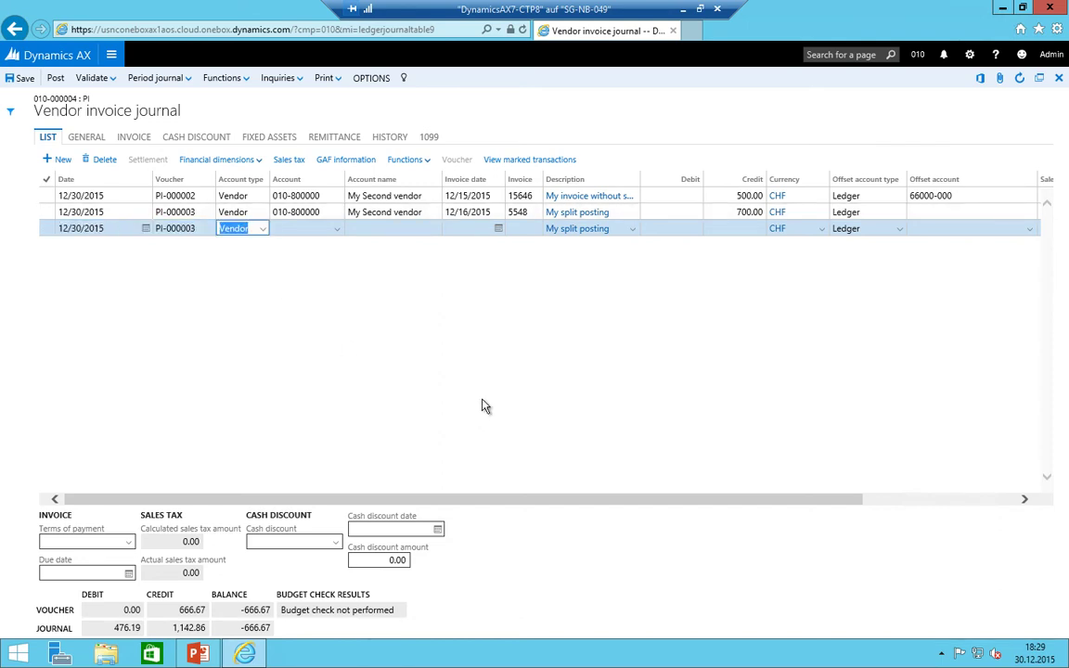
key(shift+Tab)
key(alt+Down)
key(Up)
key(Up)
key(Return)
key(Tab)
- Assign the travel costs account 66000 with Purchase cost center 200 to the third journal line
key(alt+Down)
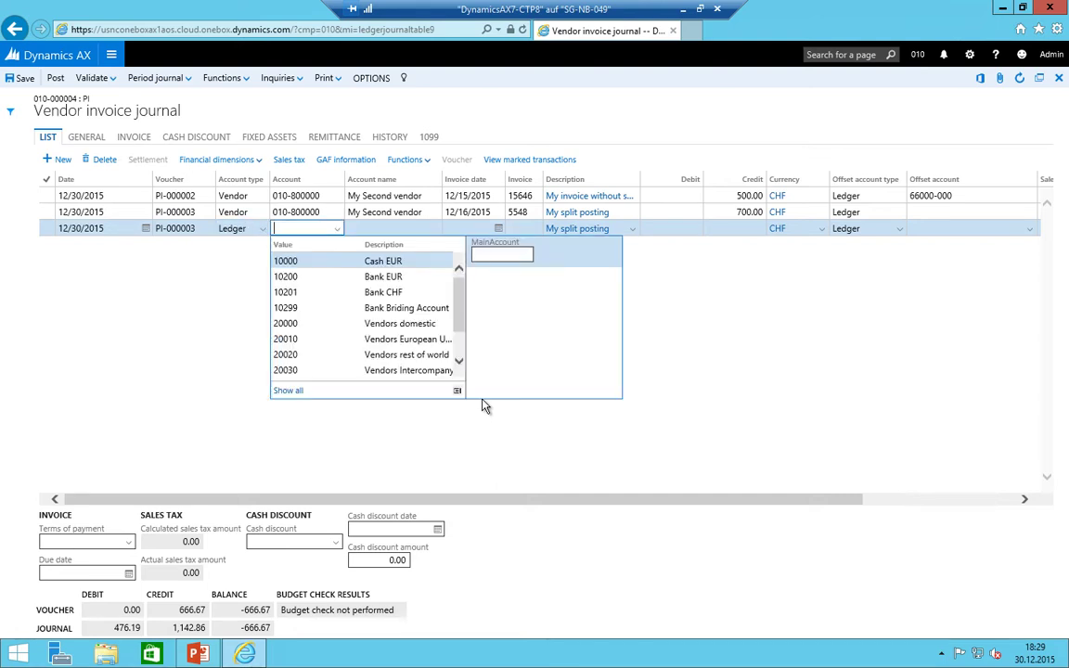
key(Down)
key(Down)
key(Down)
key(Down)
key(Down)
key(Down)
key(Down)
key(Down)
key(Down)
key(Down)
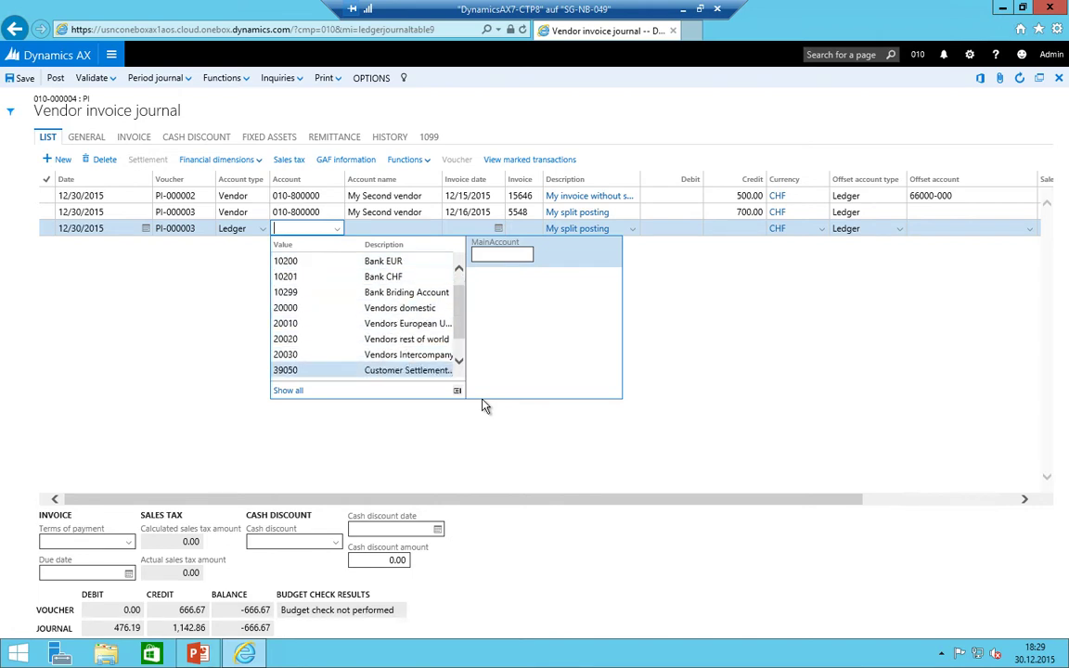
key(Return)
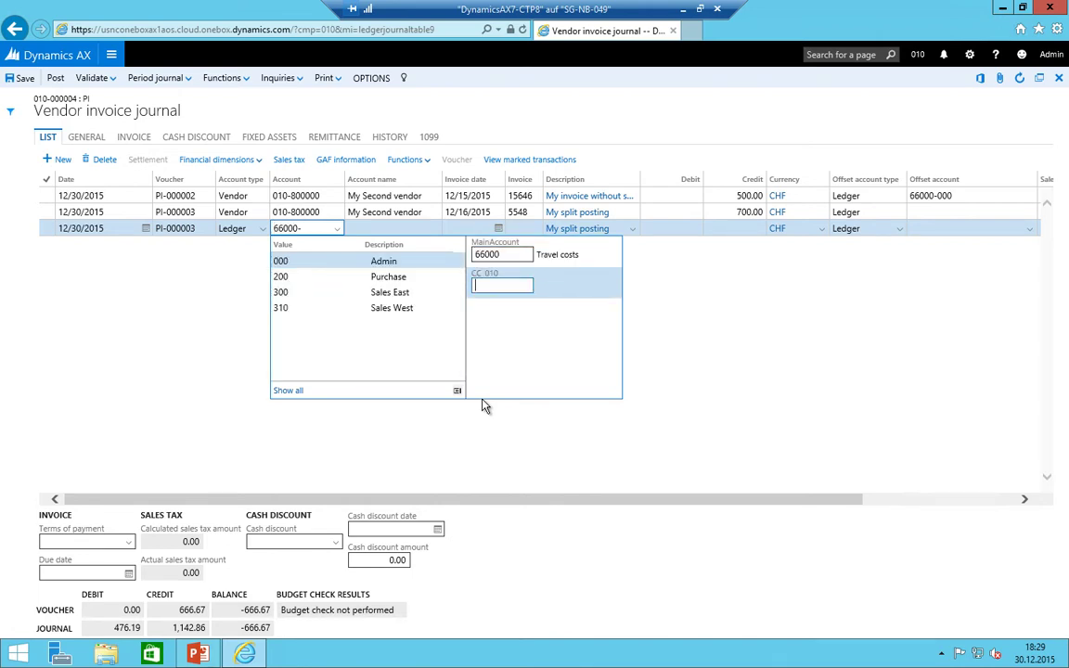
key(Down)
key(Return)
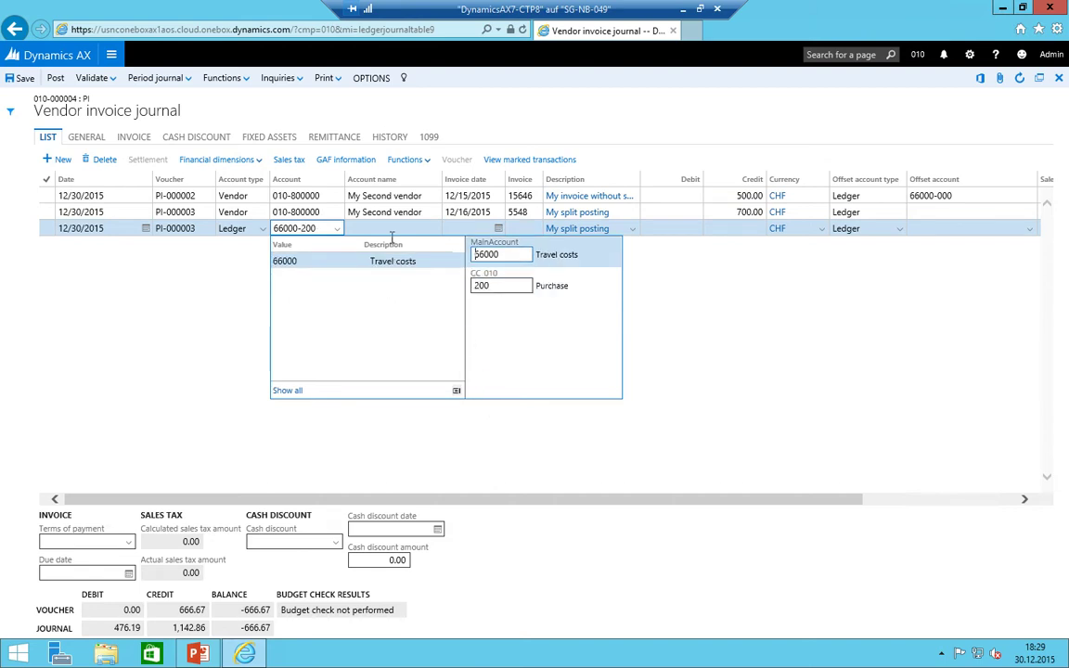
key(Tab)
key(Tab)
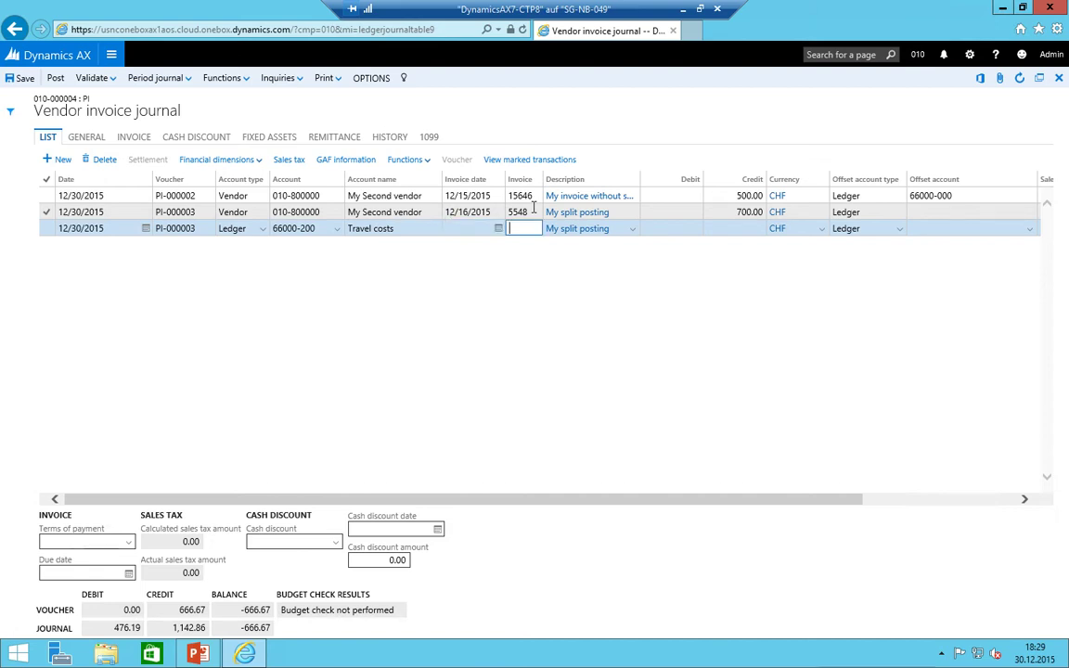
- Enter a debit of 300 on the third journal line
key(Tab)
key(Tab)
key(Tab)
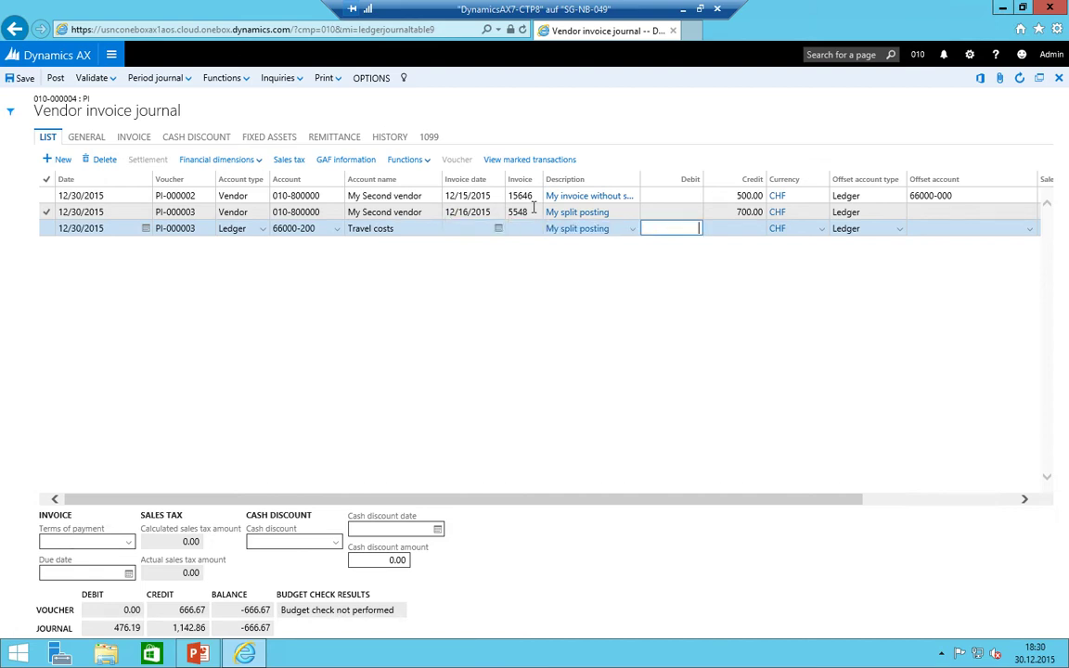
text(300)
key(shift+Tab)
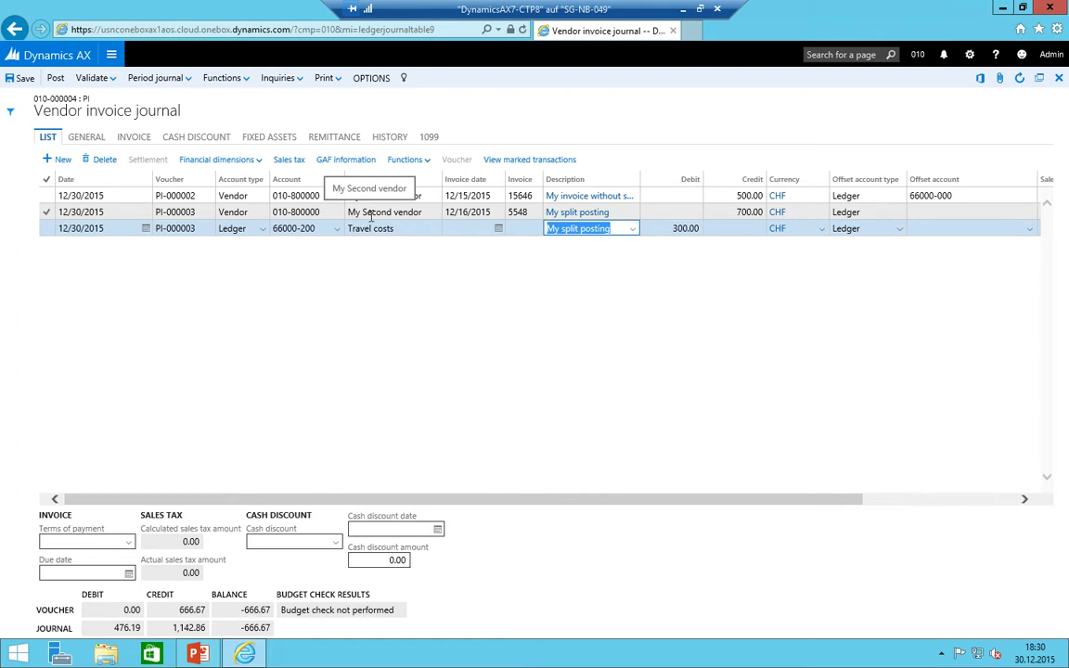
- Add a fourth journal line and set its account type to Ledger
key(alt+n)
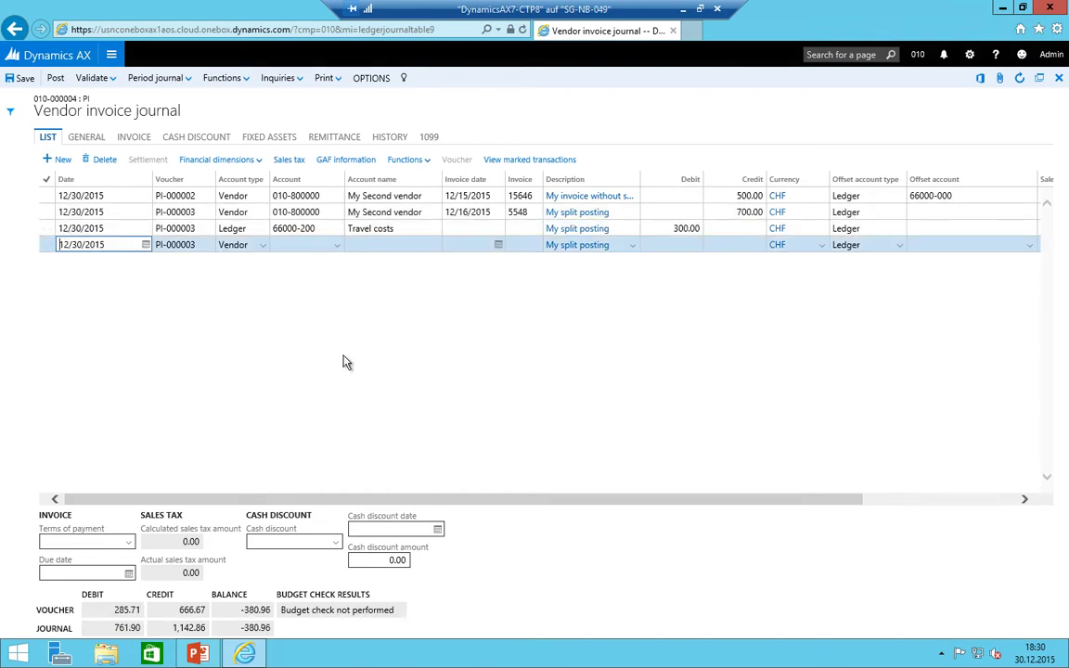
key(Tab)
key(Tab)
key(alt+Down)
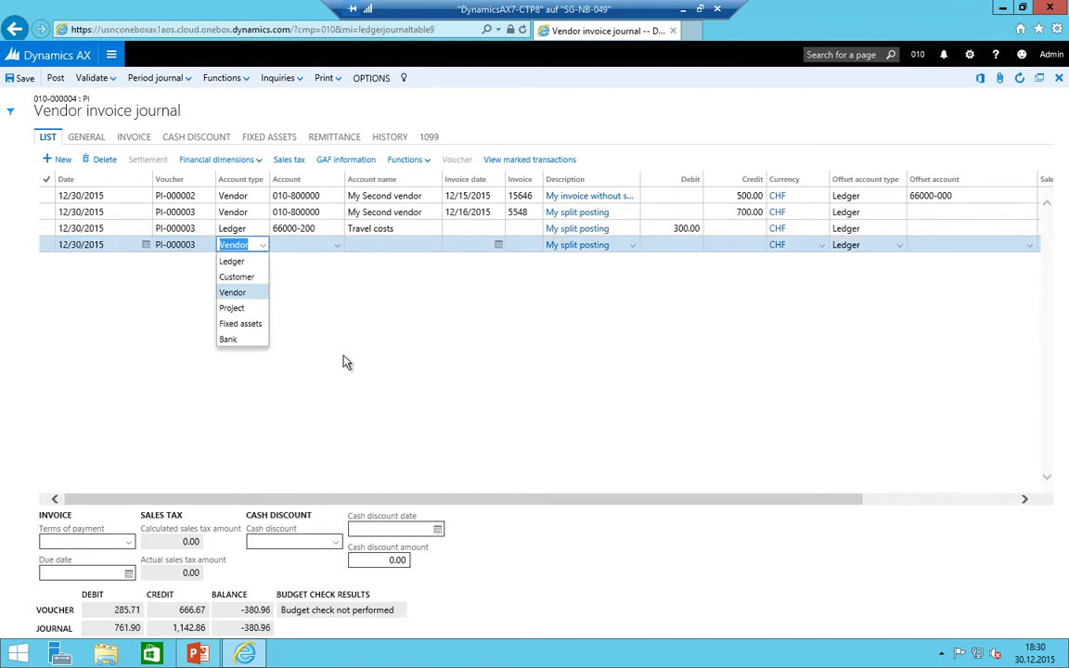
key(Up)
key(Up)
key(Return)
key(Tab)
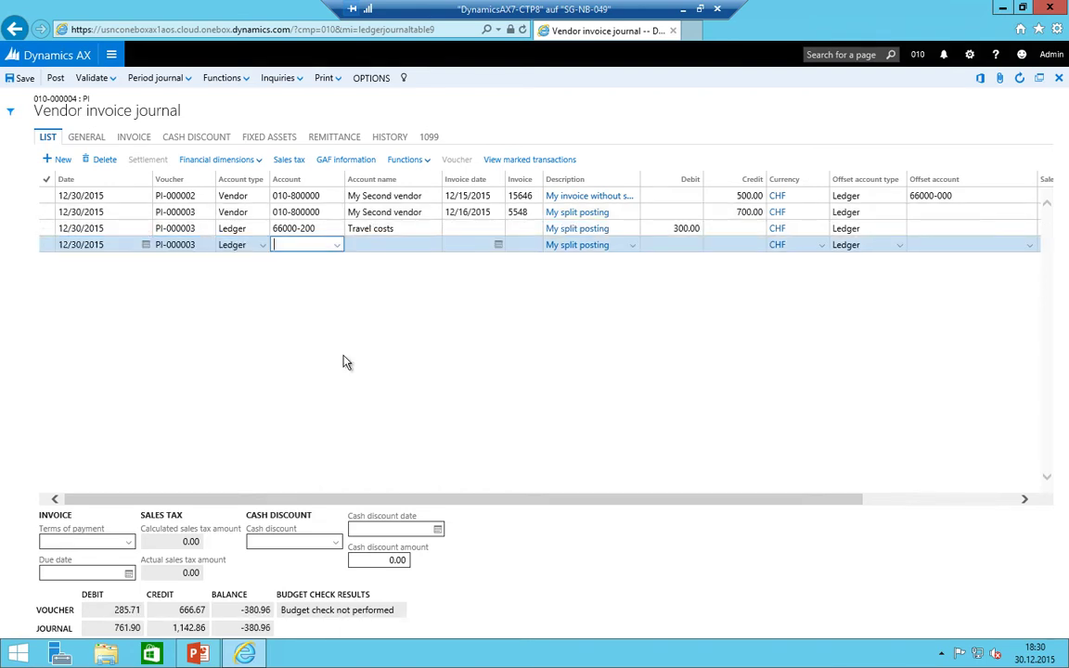
- Assign account 66000-300 to the fourth line and describe it as "Travelcosts Sales East"
text(66000-)
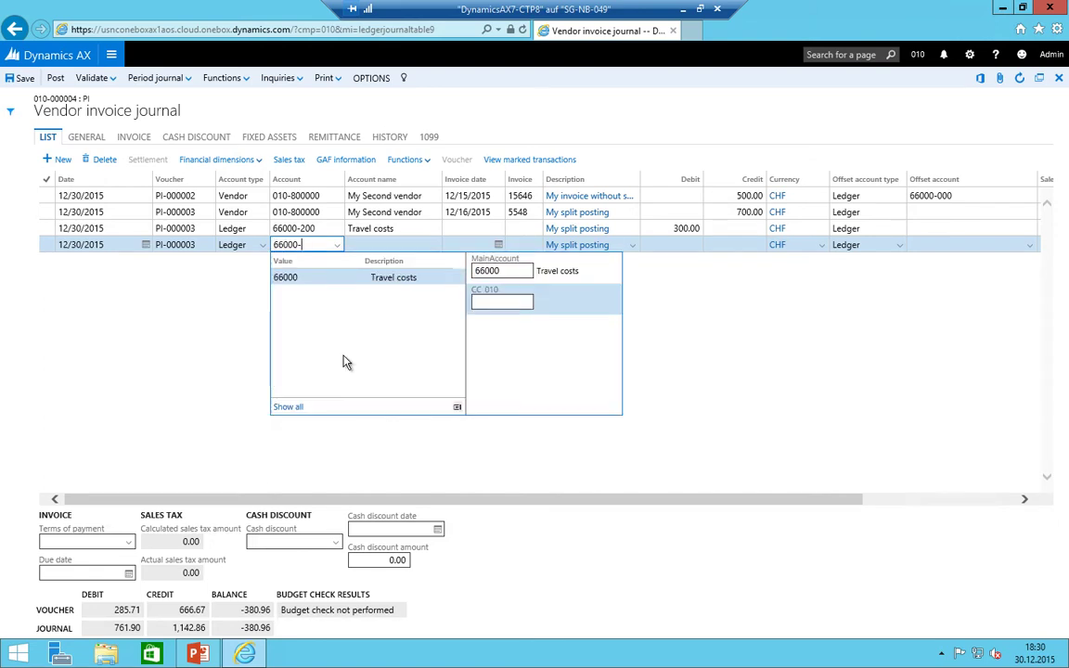
text(300)
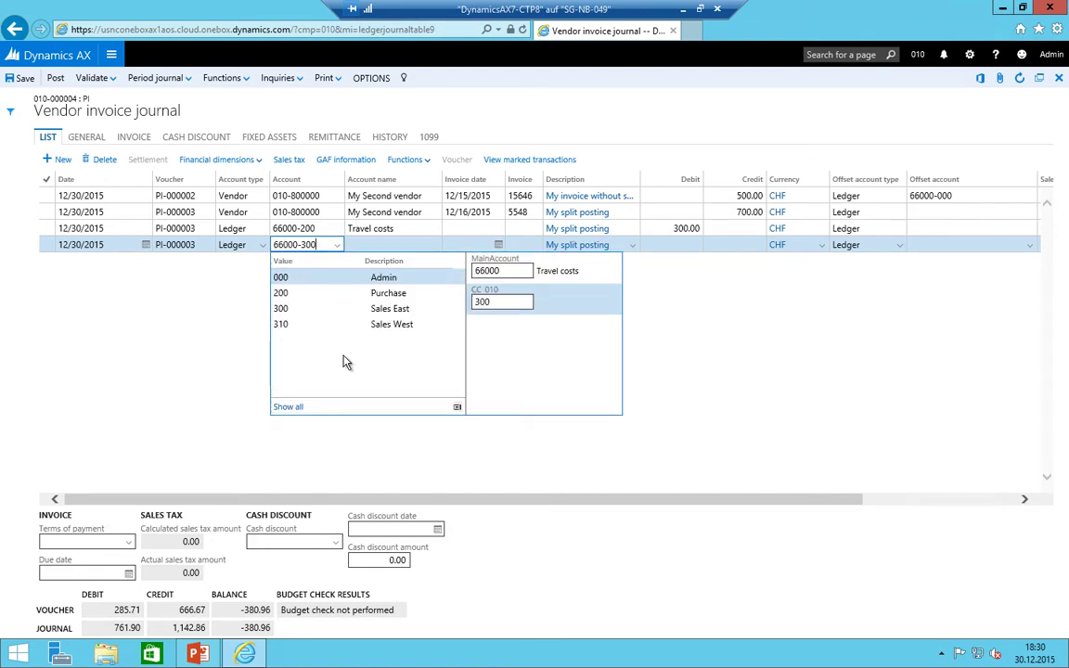
key(Tab)
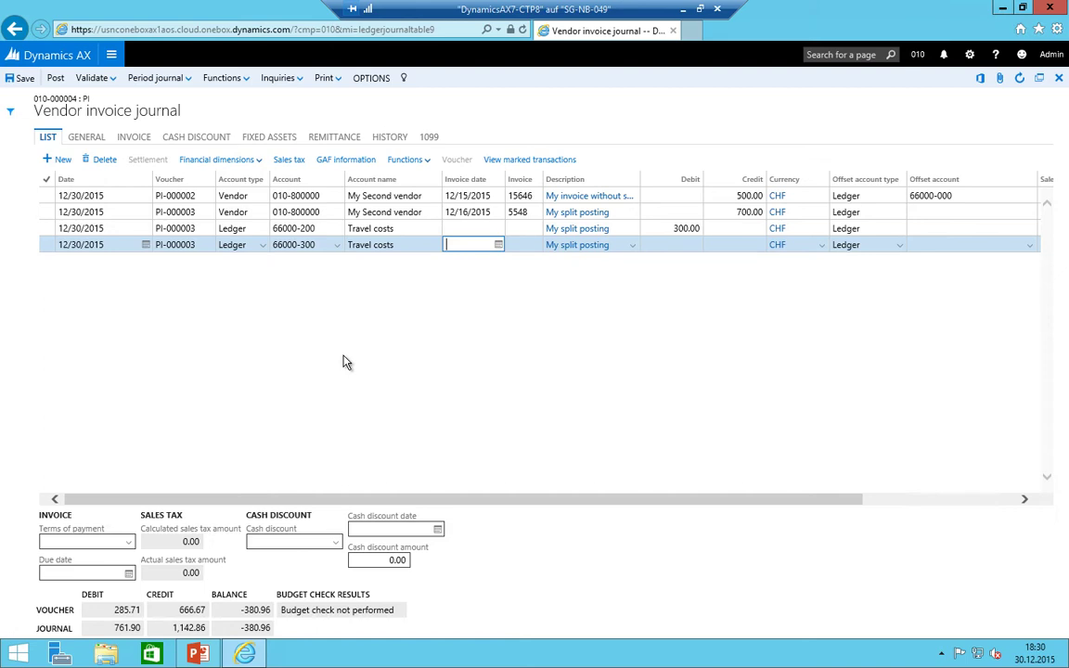
key(Tab)
key(Tab)
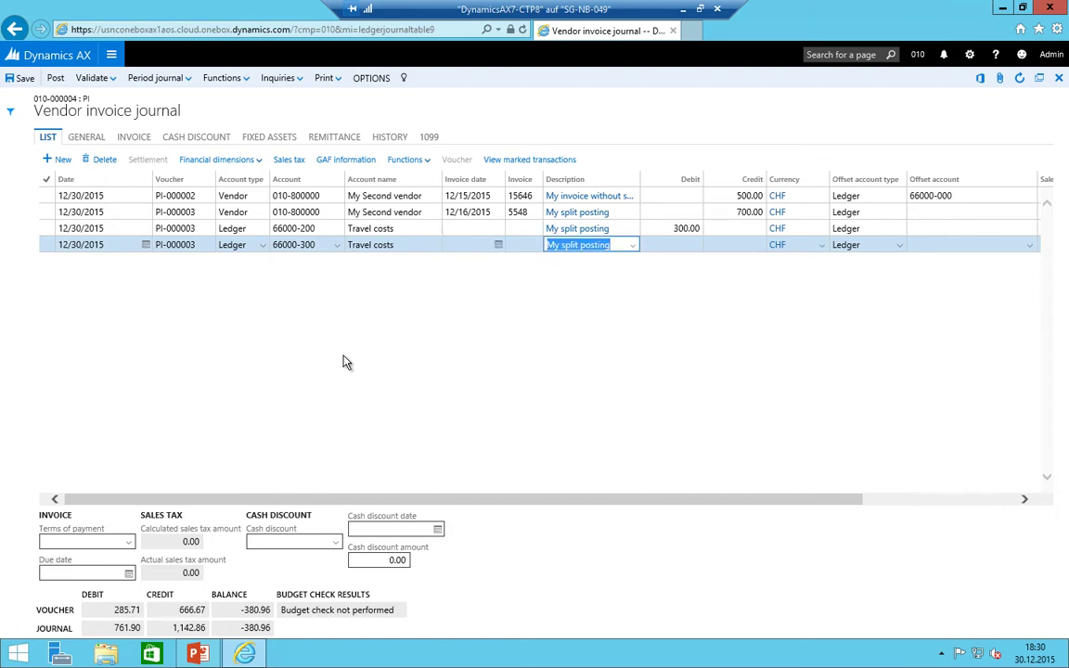
text(Travelcosts )
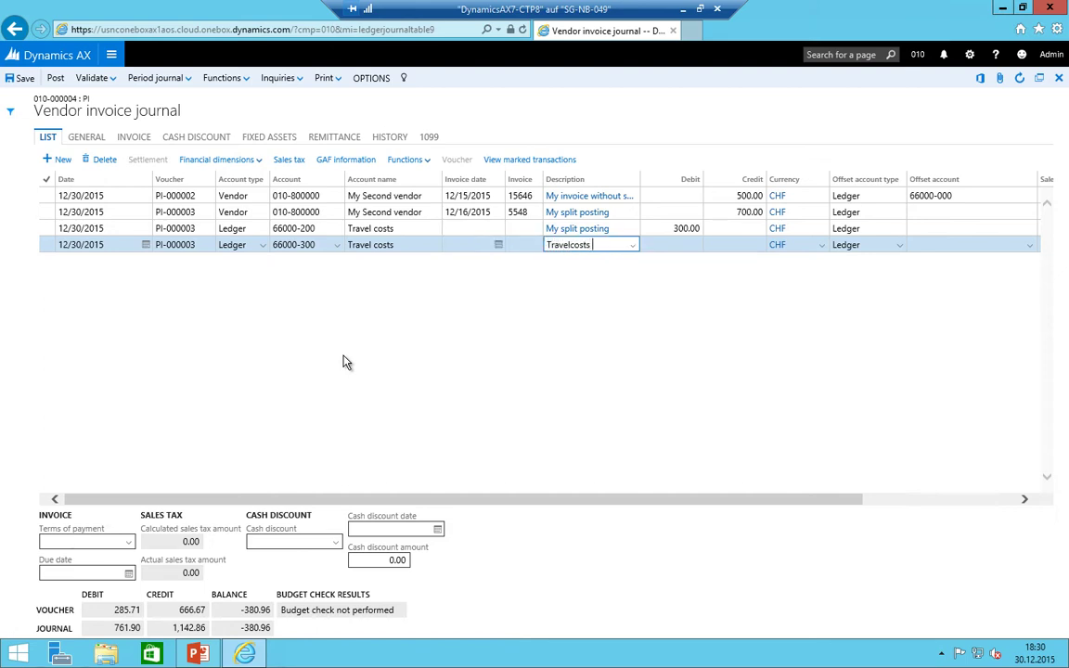
text(Sales East)
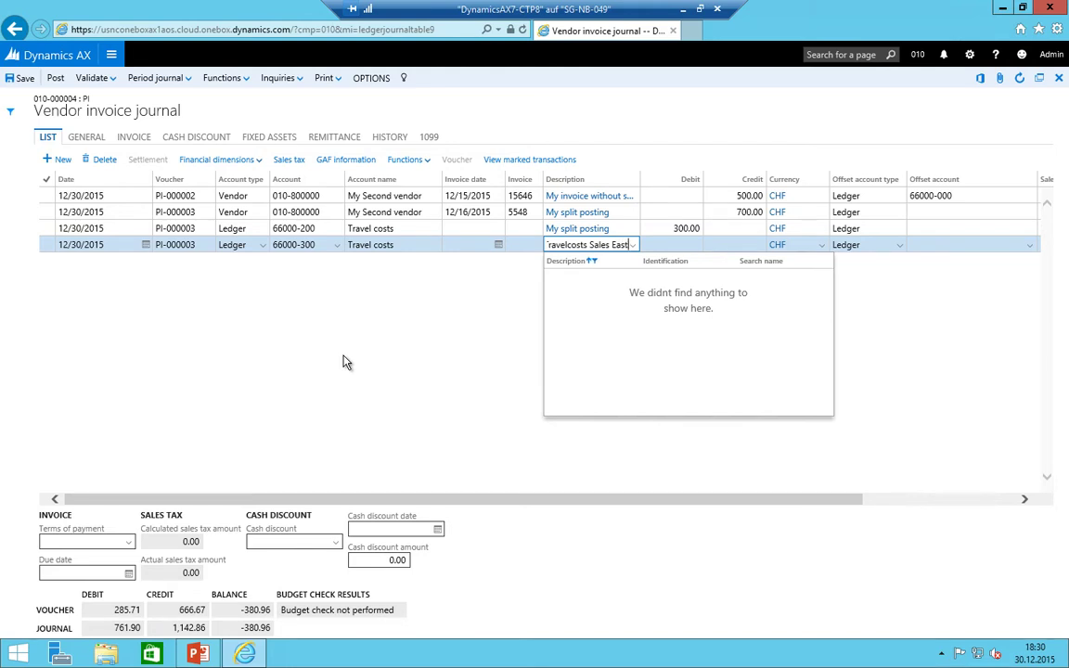
- Replace the third line's description with "Travel costs Purchase"
click(627, 229)
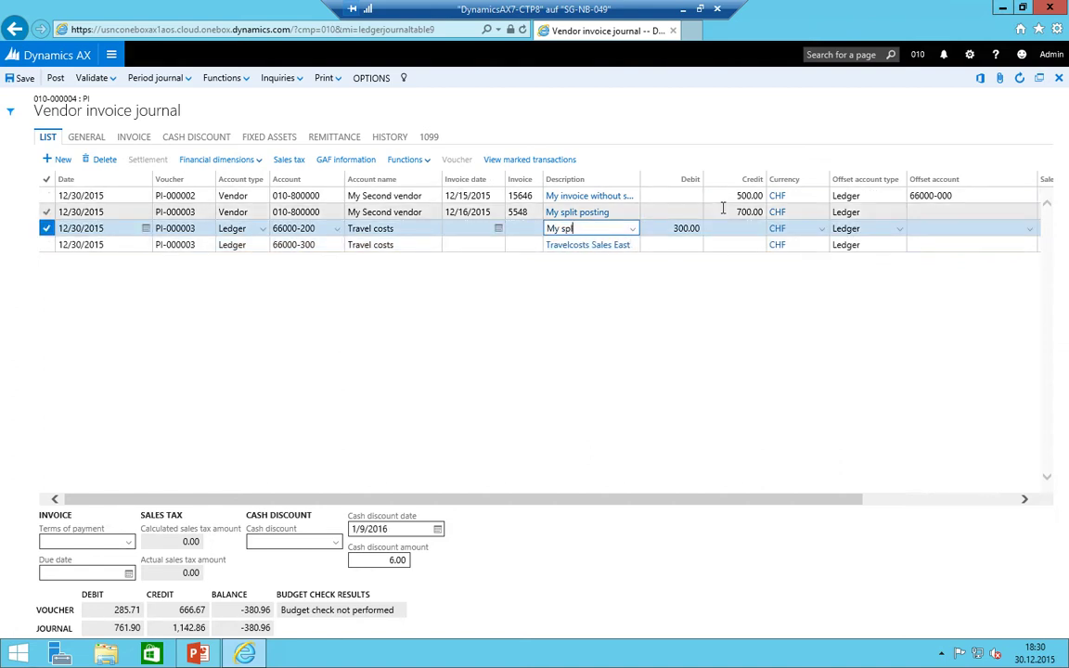
key(BackSpace)
key(BackSpace)
key(BackSpace)
key(BackSpace)
key(BackSpace)
key(BackSpace)
text(Travel costs Purchase)
key(Down)
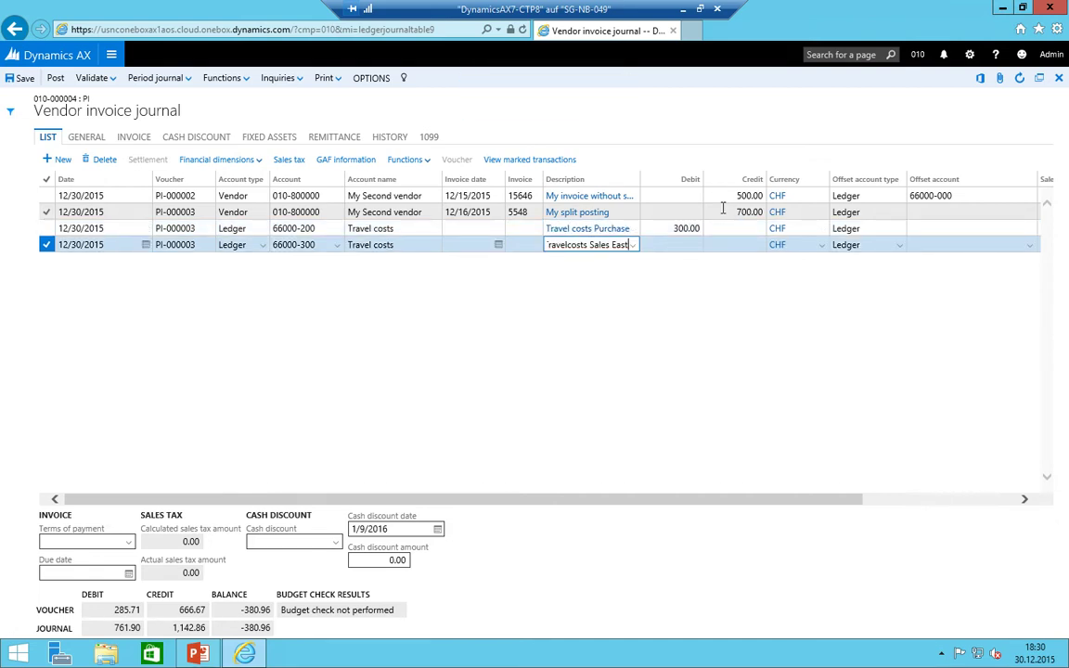
- Enter a debit of 400 on the "Travelcosts Sales East" line
key(Tab)
key(shift+Tab)
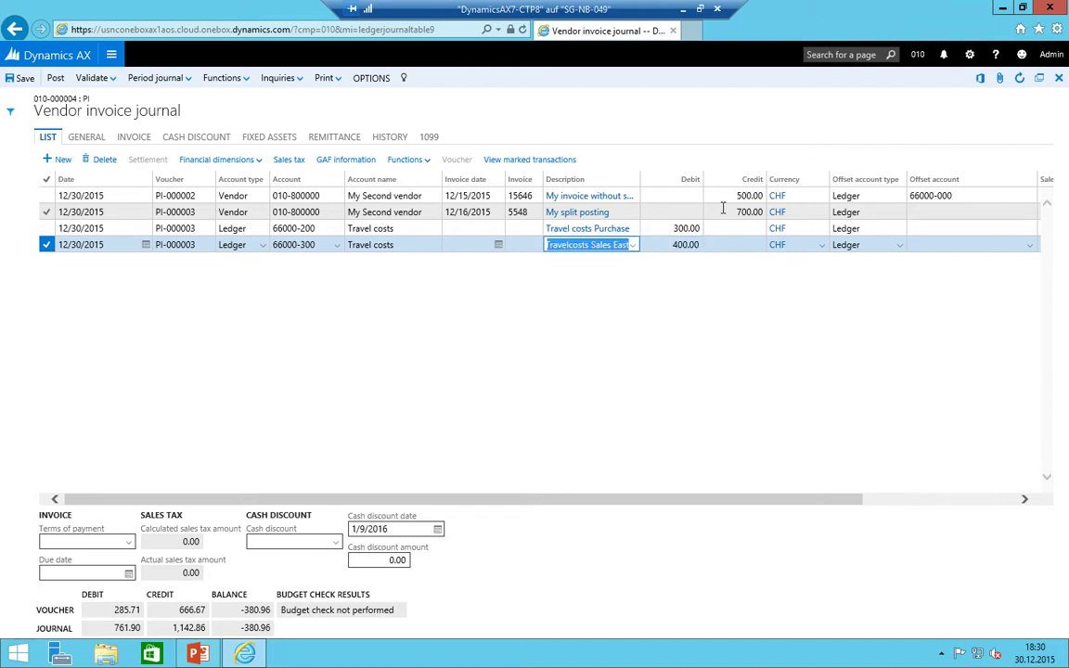
key(shift+Tab)
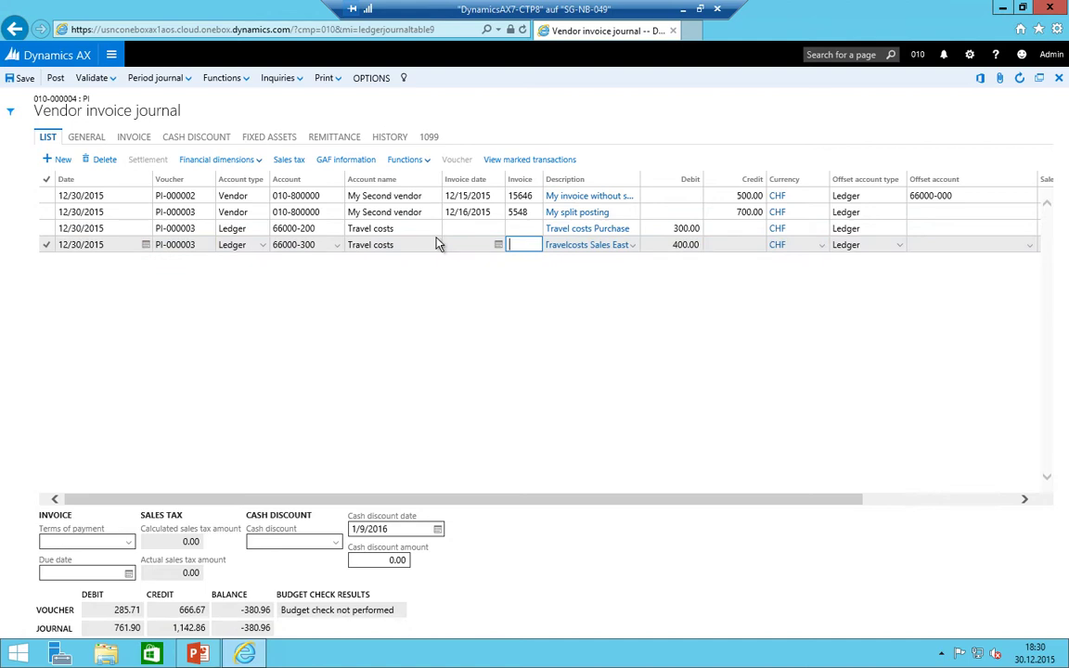
- Add an empty journal line and review the voucher's credit total and balance
key(alt+n)
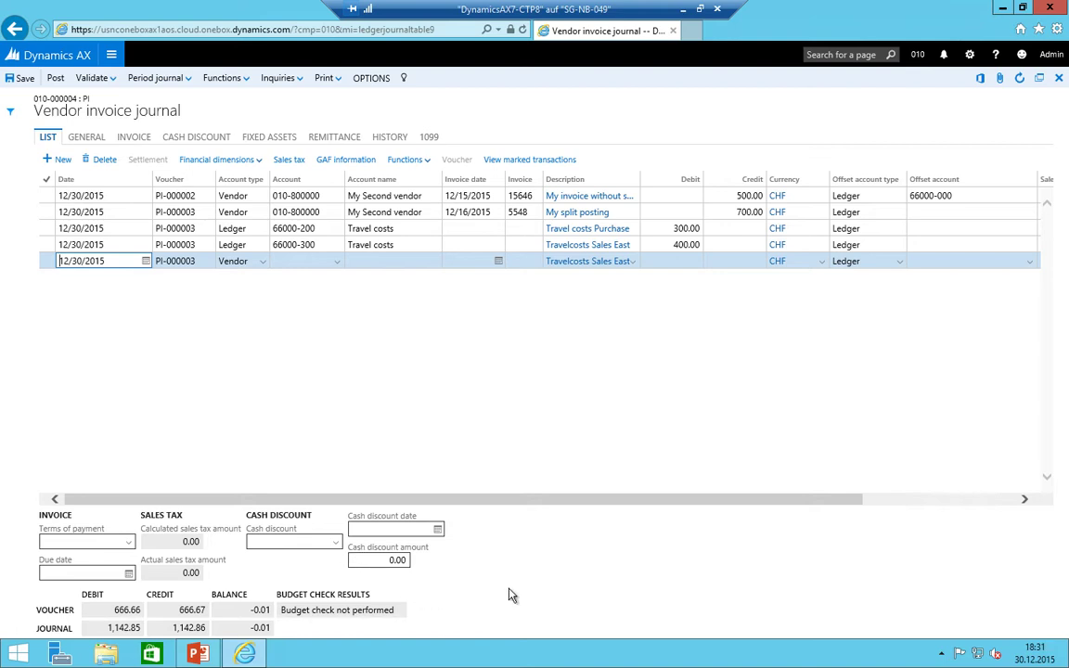
click(182, 611)
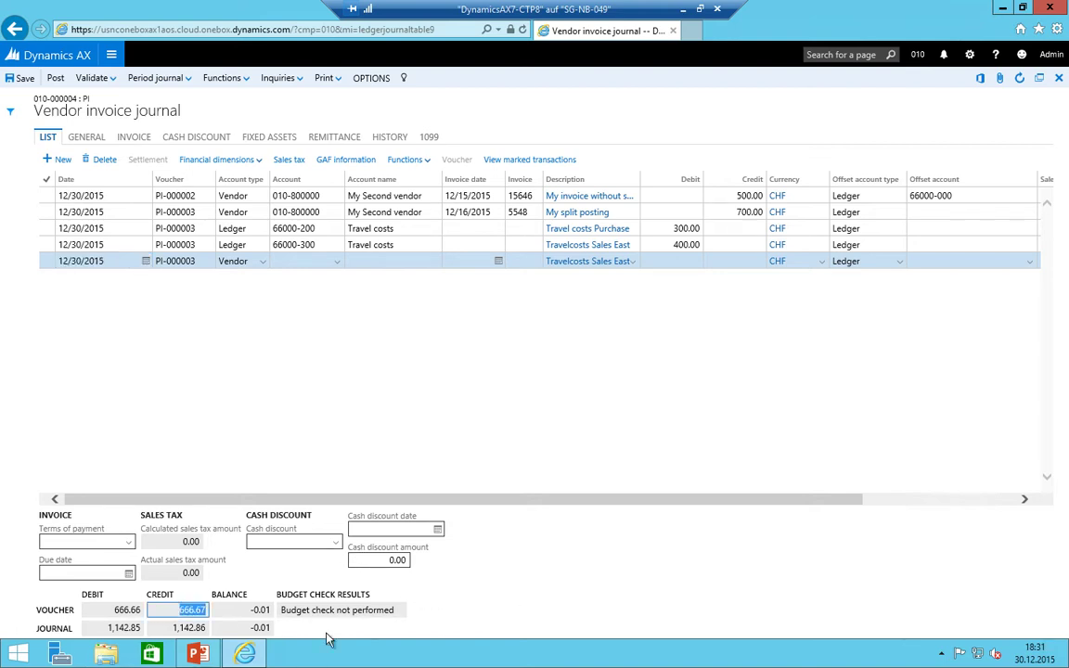
click(228, 610)
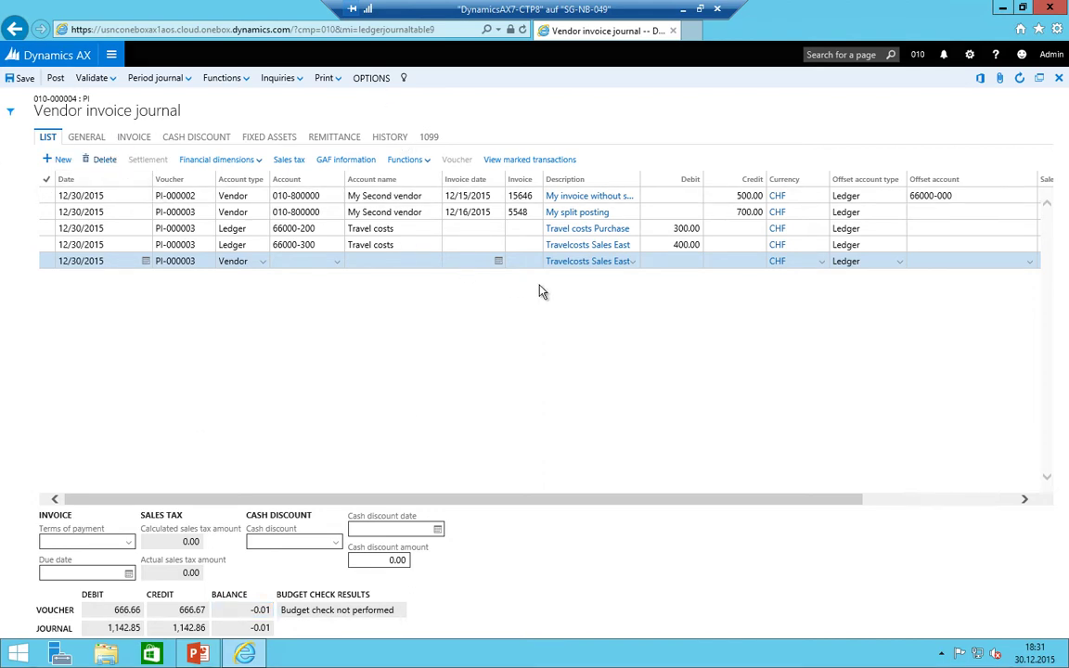
- Change the credit of the "My split posting" vendor line to 1000
click(444, 243)
click(694, 228)
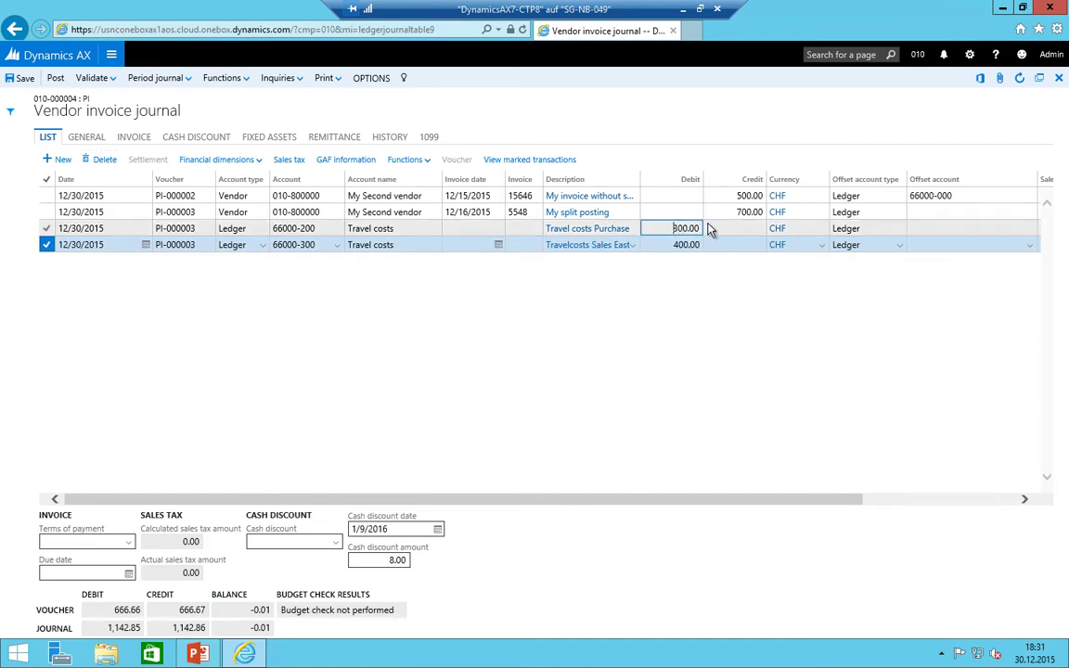
click(738, 212)
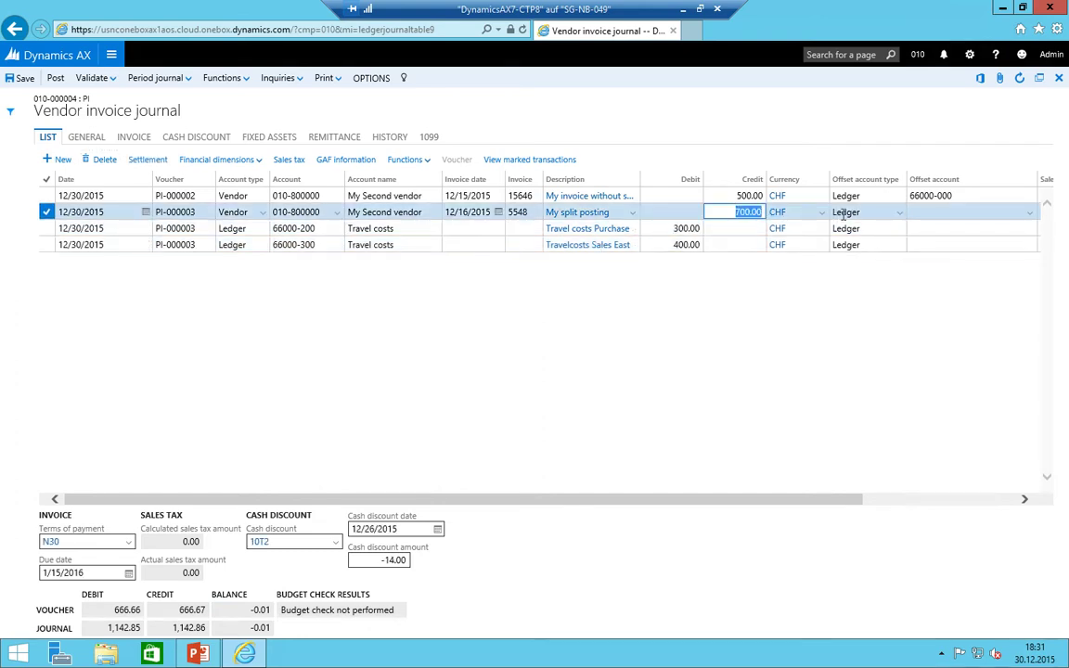
text(1000)
key(Down)
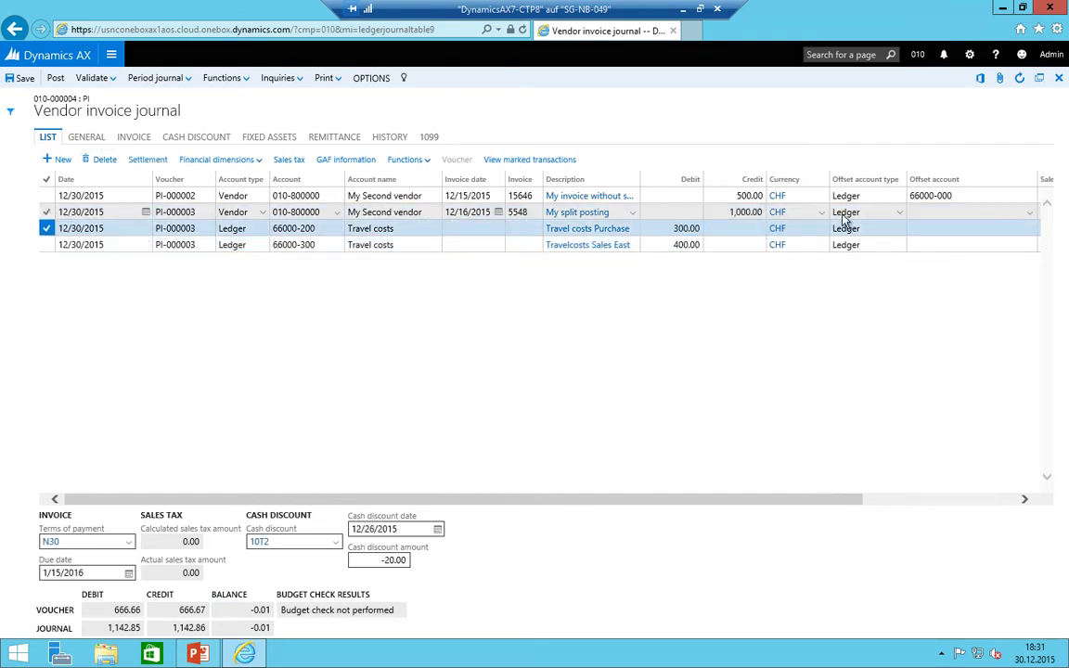
- Set the debit of both travel costs ledger lines to 500 each
key(Left)
key(Left)
key(Left)
key(Left)
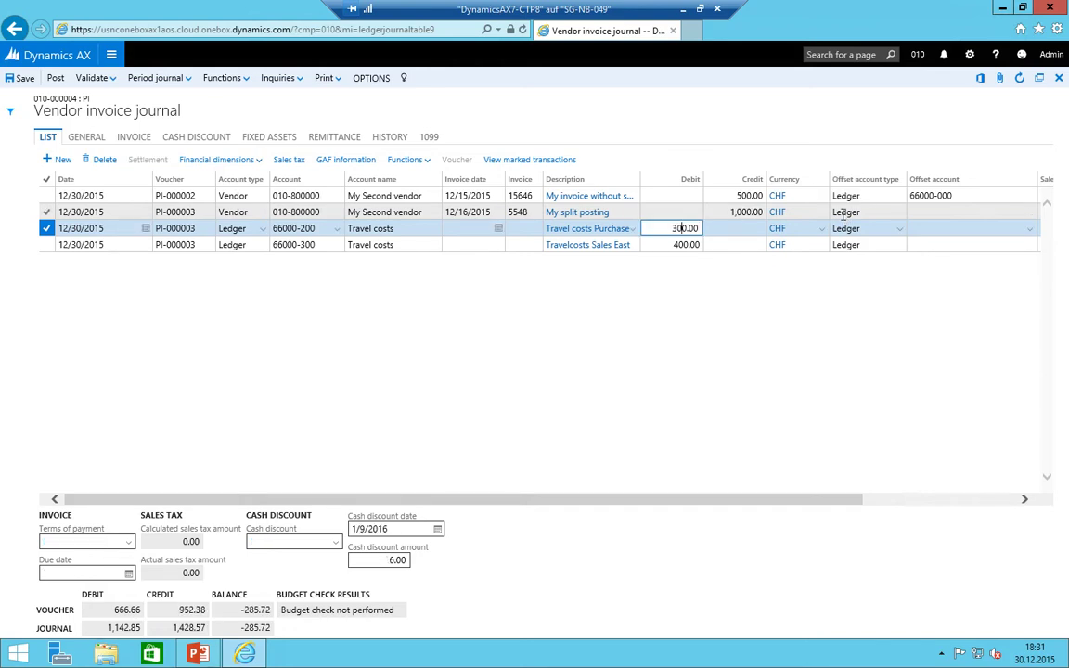
key(Down)
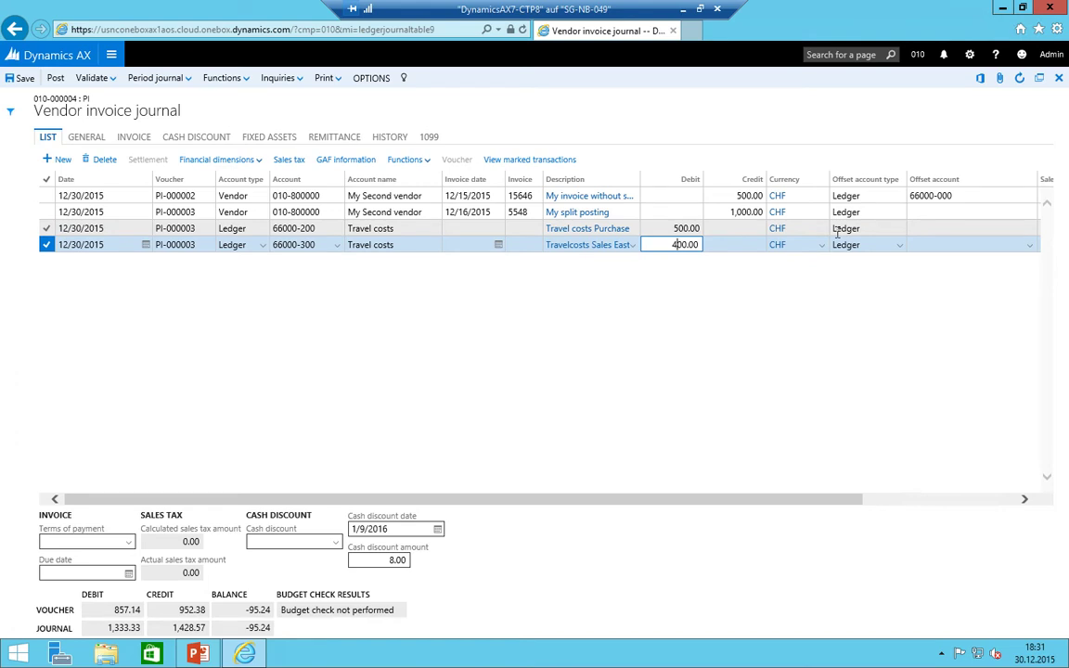
key(Up)
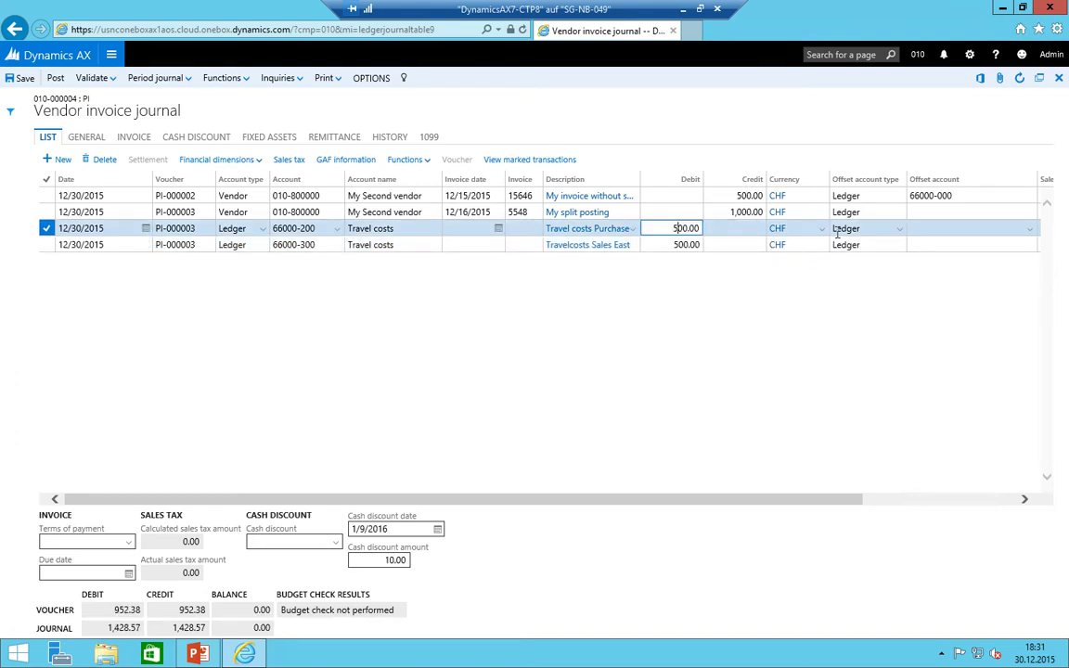
key(Down)
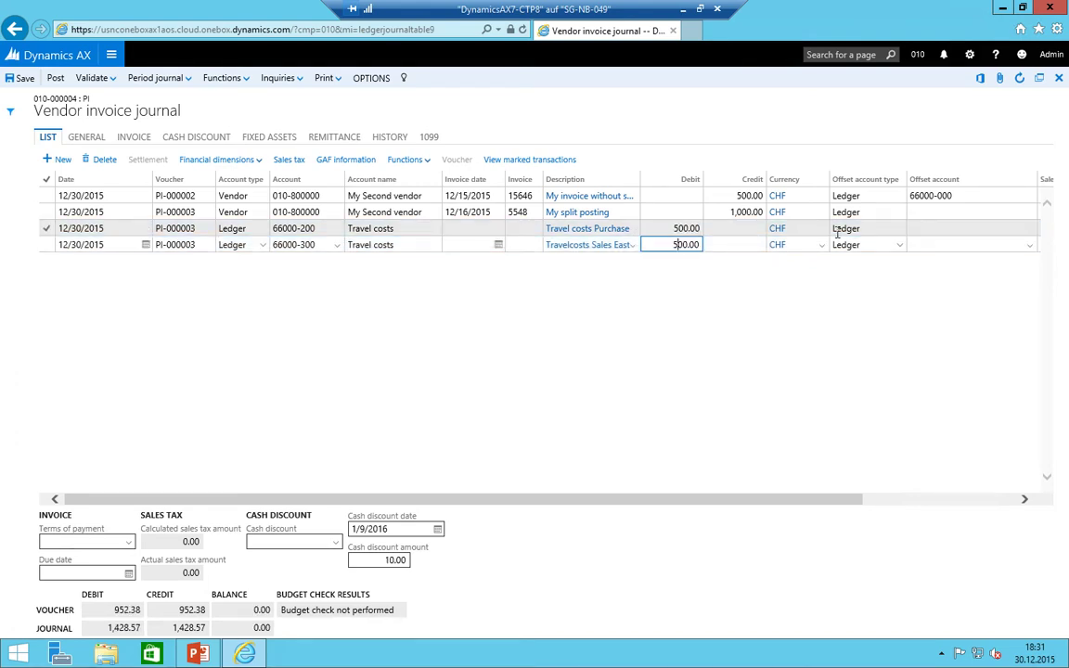
key(Down)
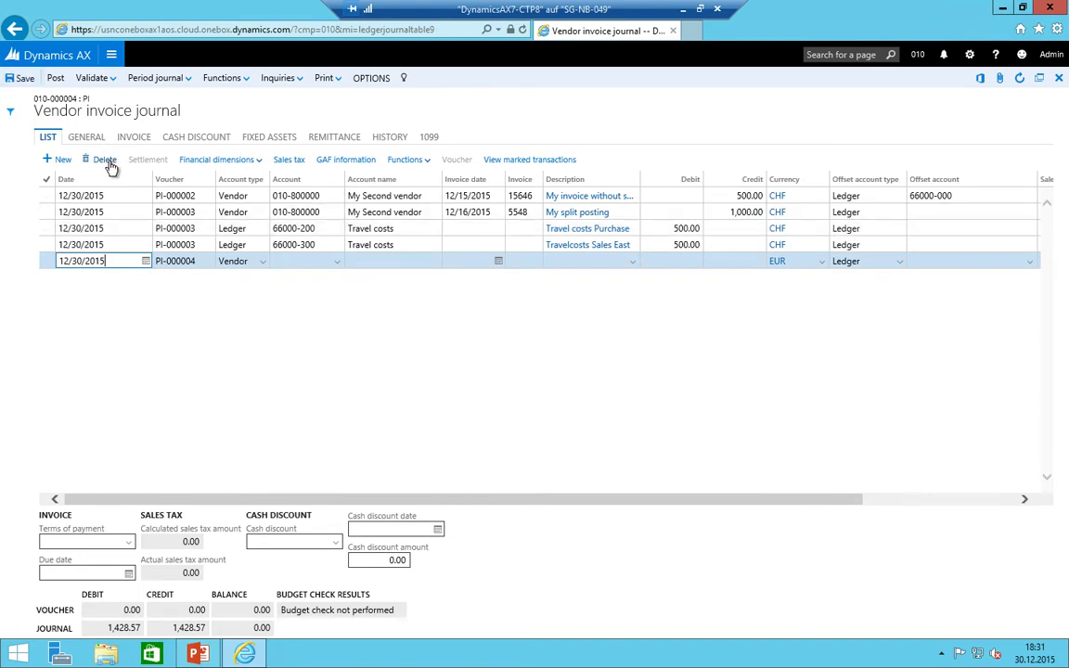
key(Escape)
- Set the credit of the "My split posting" vendor line to 700
click(733, 212)
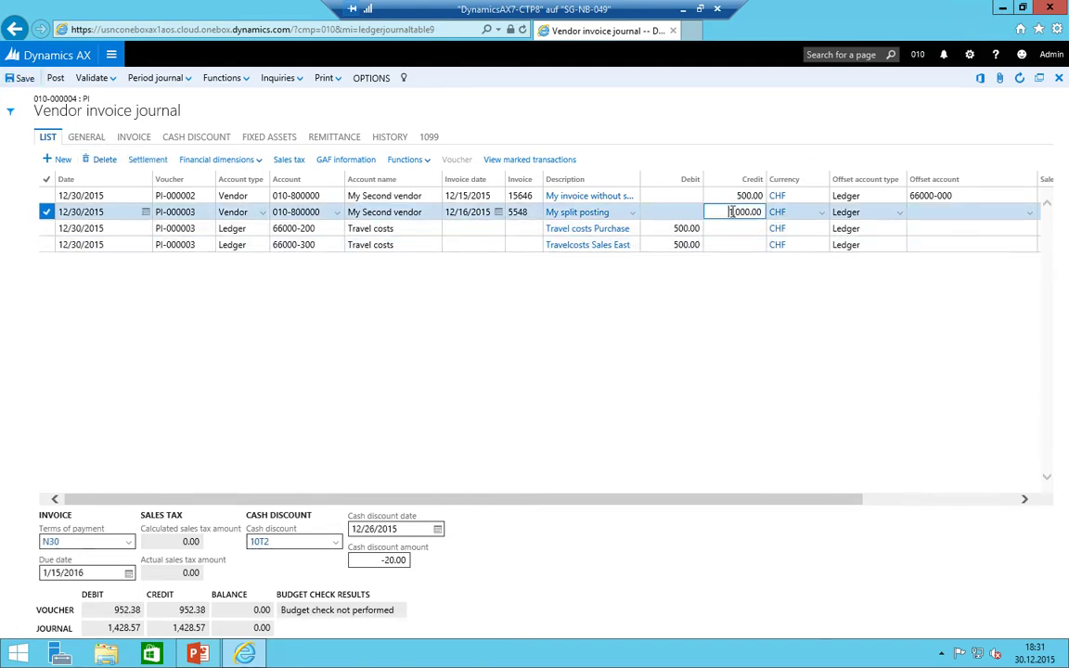
text(700)
key(shift+Tab)
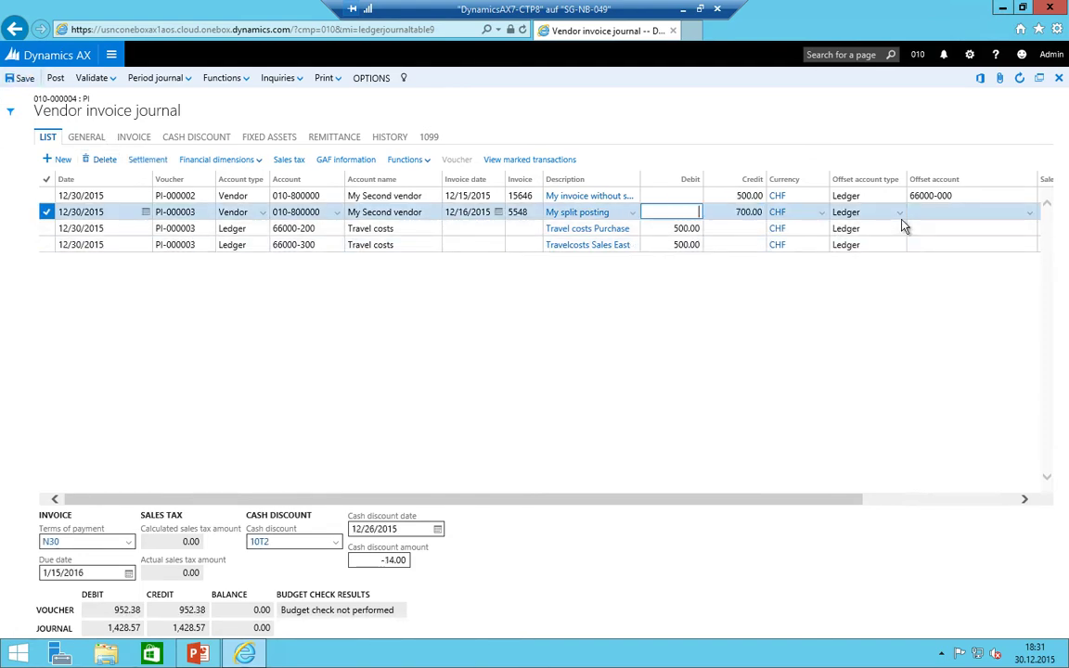
key(Down)
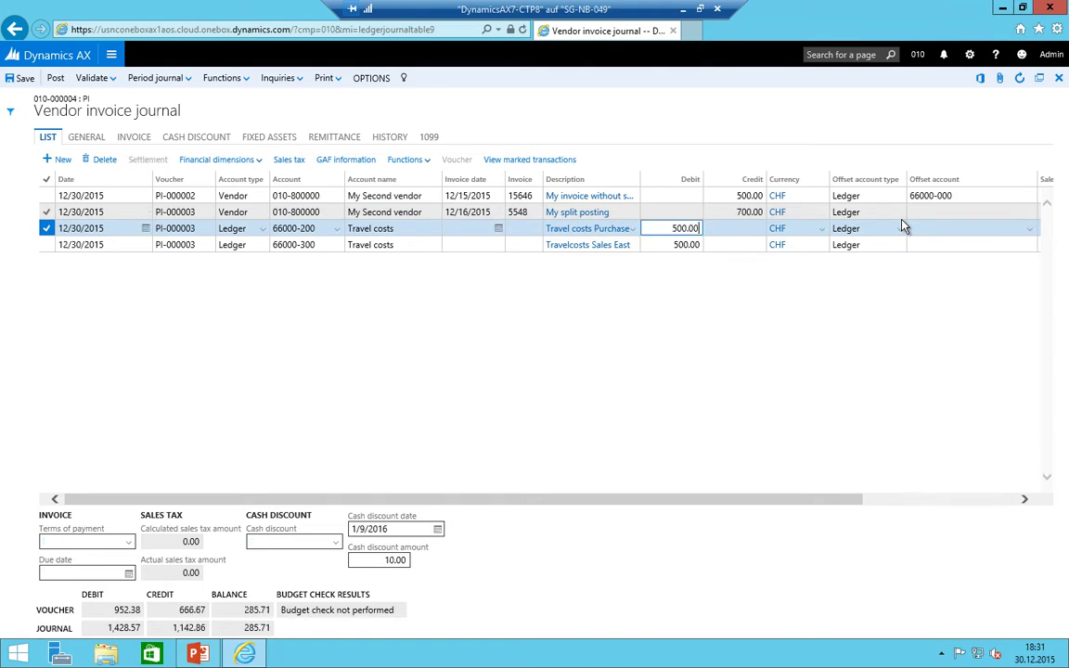
- Set the debit of the "Travel costs Purchase" line to 300 and of the "Travelcosts Sales East" line to 400
key(Down)
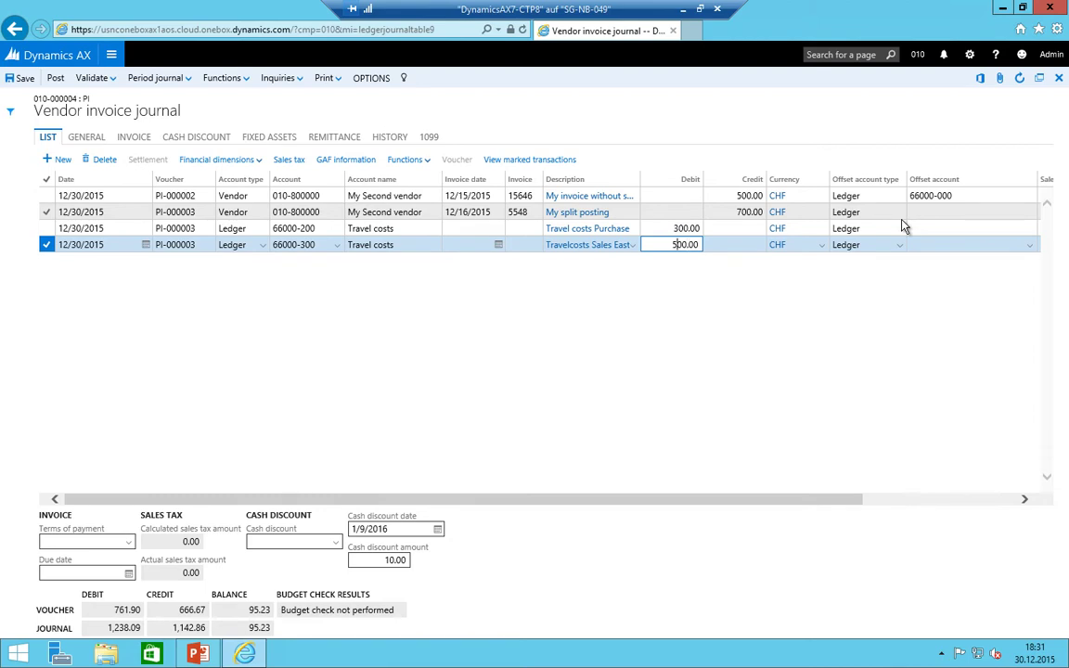
key(Up)
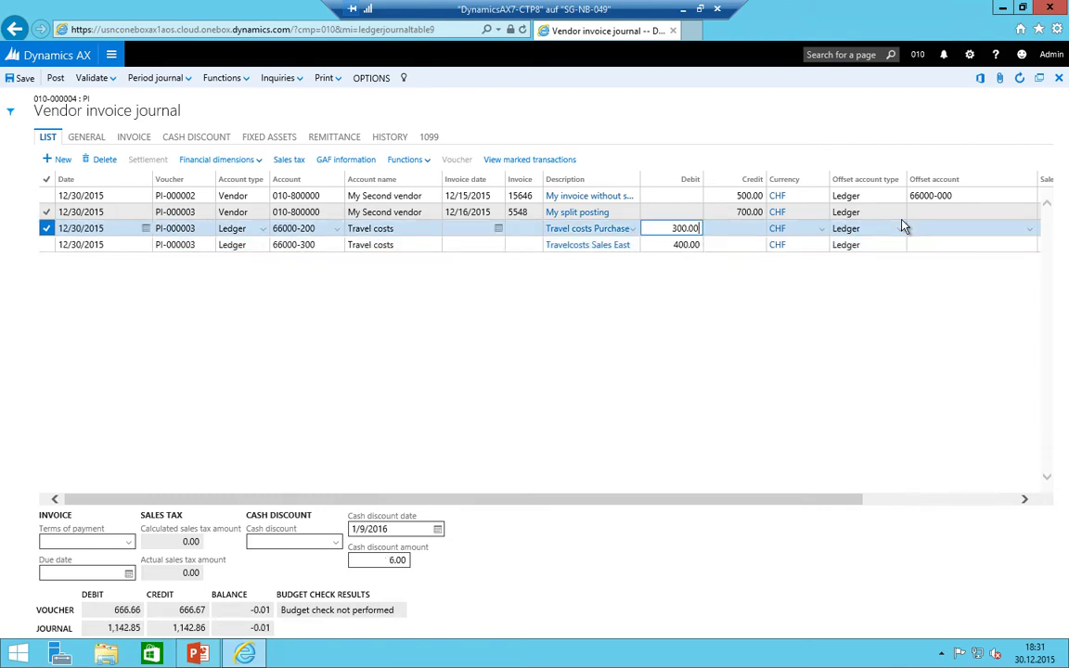
key(Down)
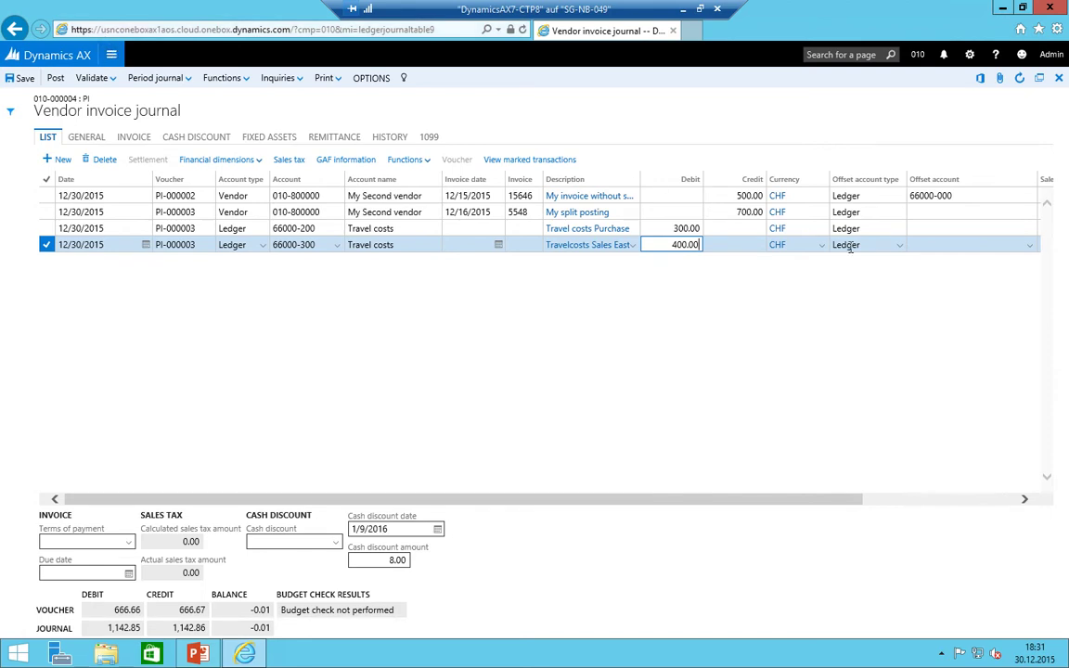
- Open the general ledger parameters from the ledger setup of the General ledger module
click(111, 55)
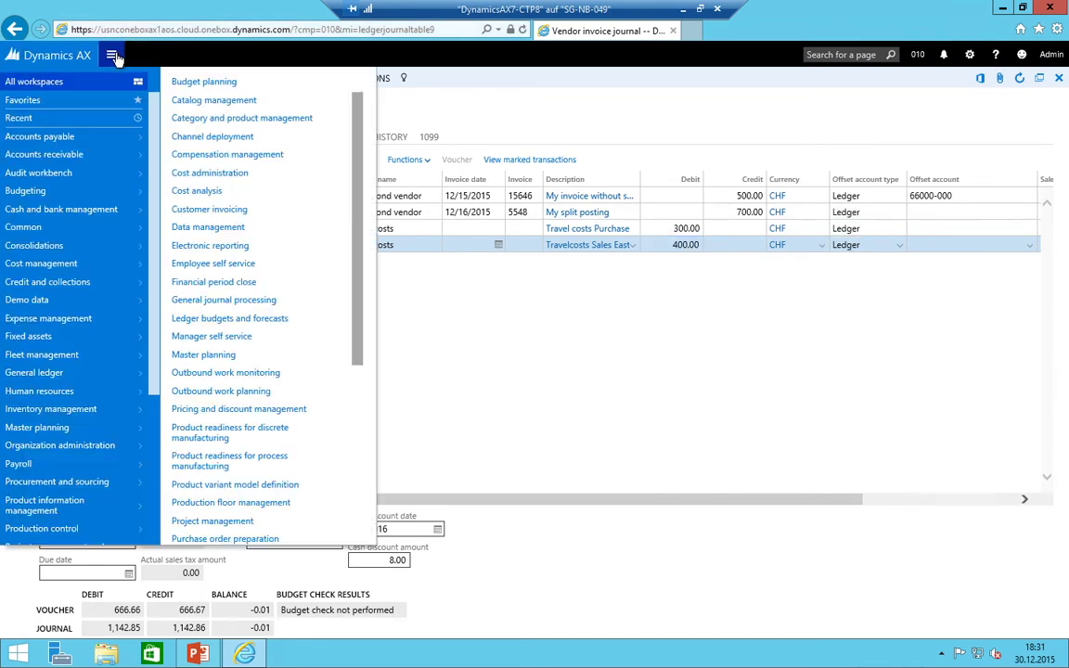
click(64, 379)
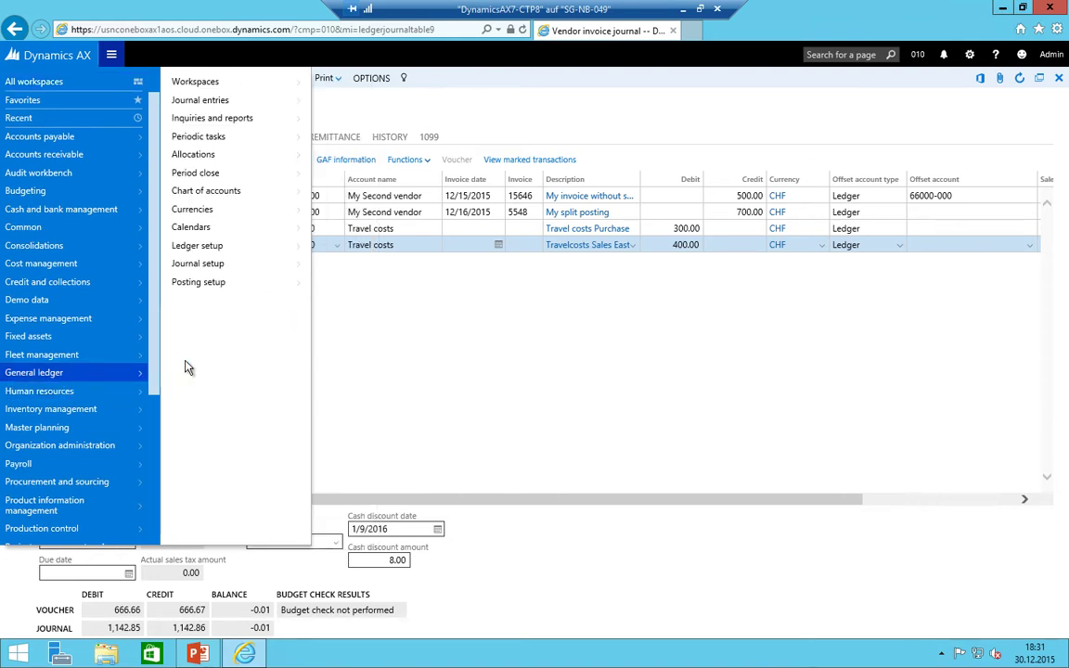
click(210, 287)
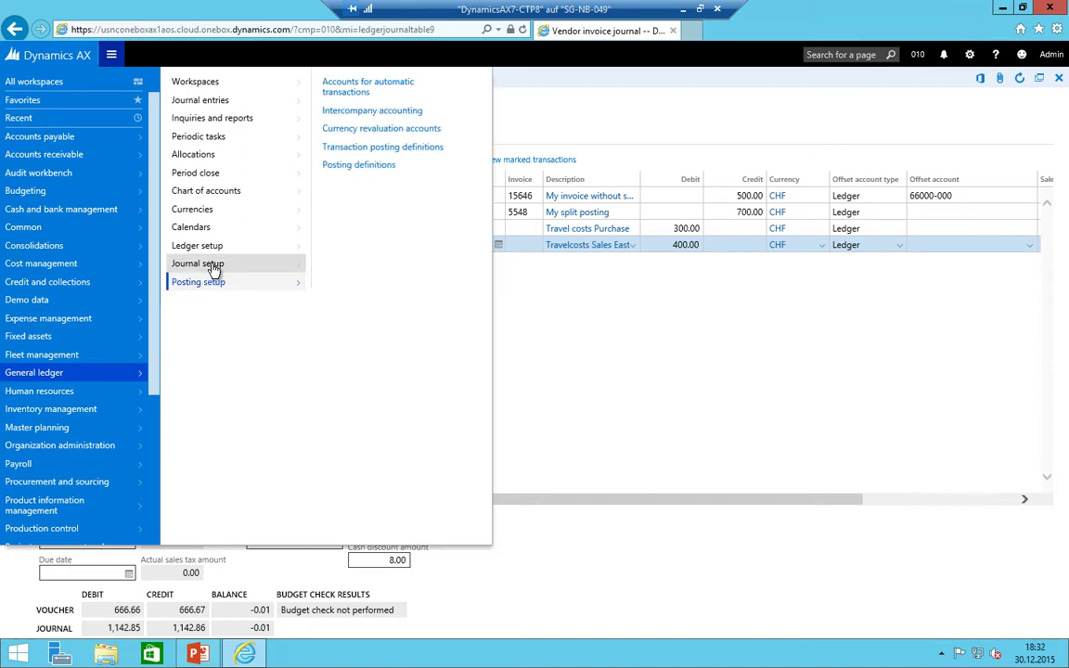
click(212, 268)
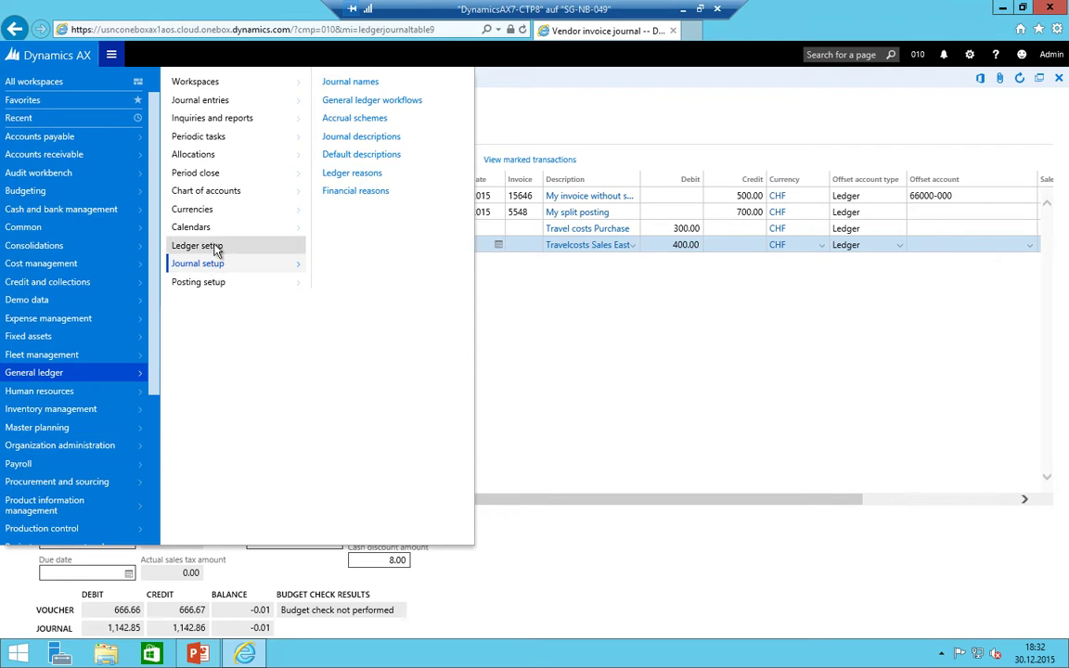
click(215, 247)
click(408, 102)
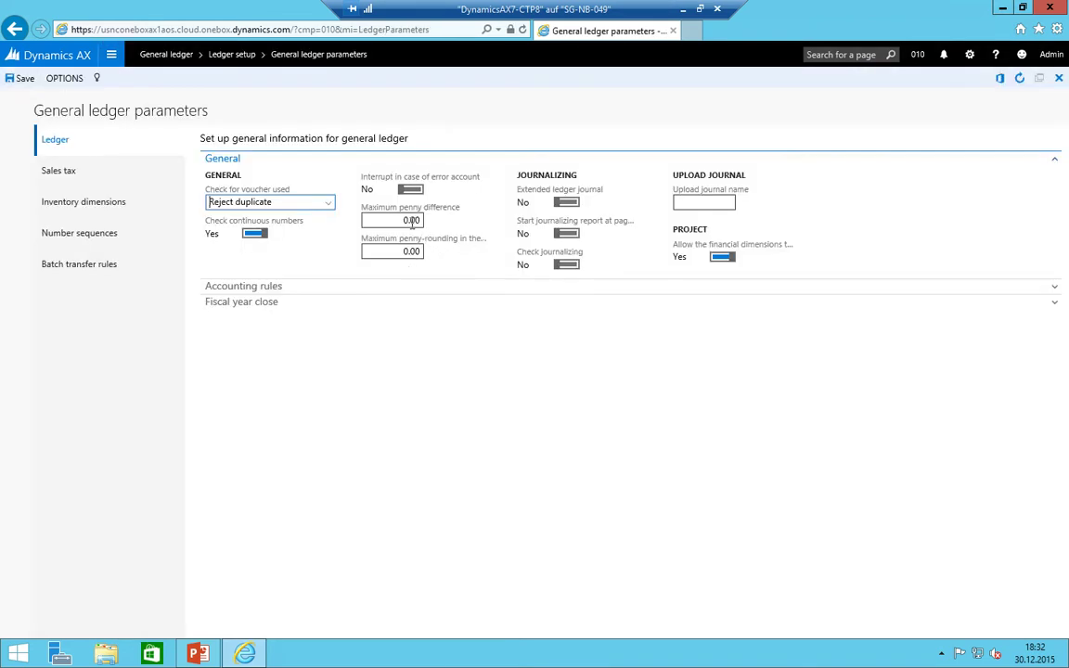
- Set the maximum penny difference and the maximum penny-rounding to 0.09 each and save the parameters
click(381, 222)
text(0)
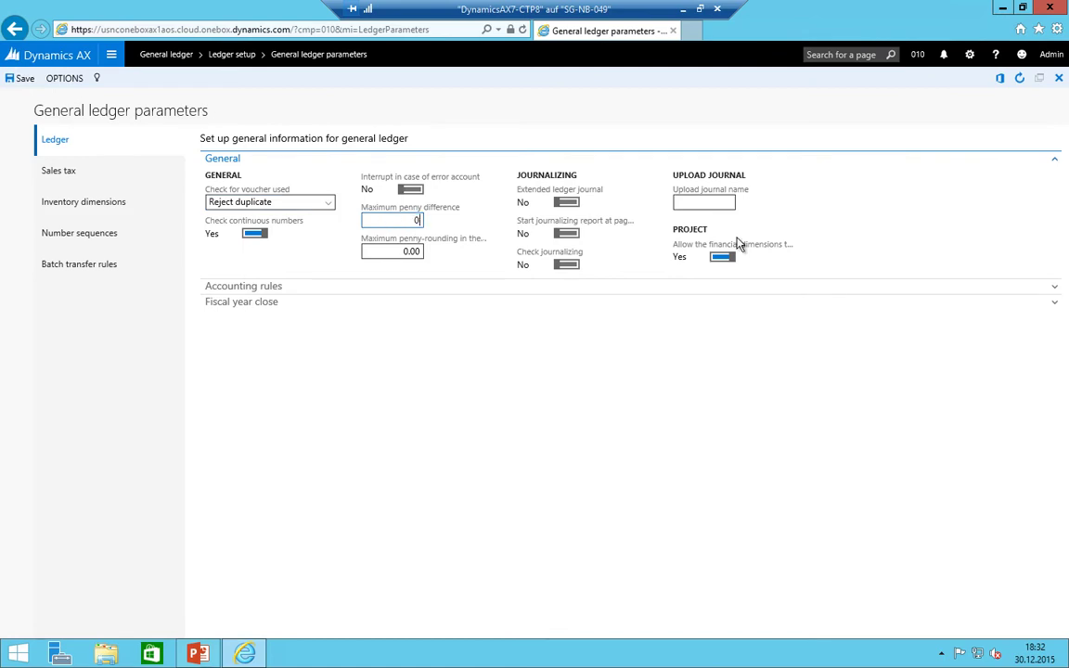
text(.09)
key(Tab)
text(0.09)
key(shift+Tab)
click(20, 78)
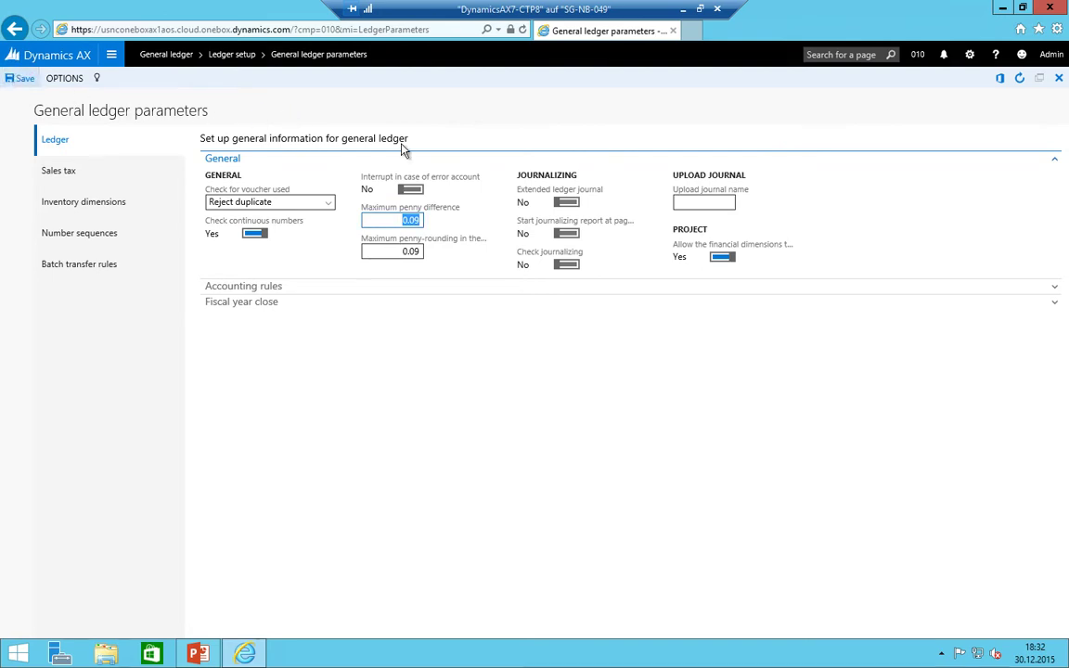
- Return to the accounts payable invoice journal and open the lines of "My first Split posting"
click(113, 57)
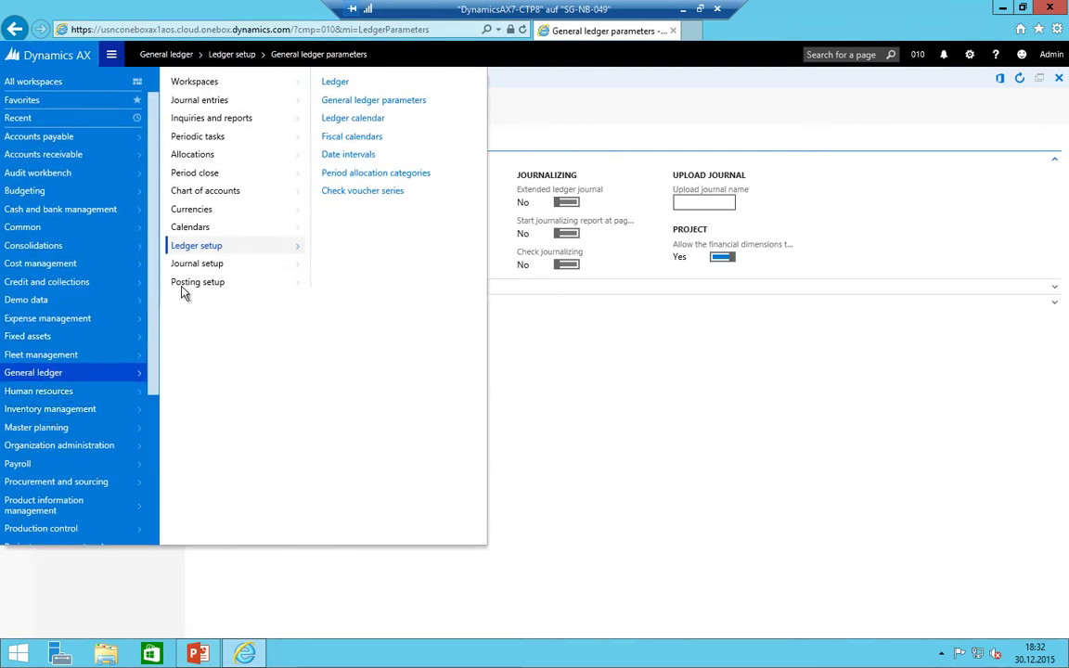
click(222, 100)
click(43, 141)
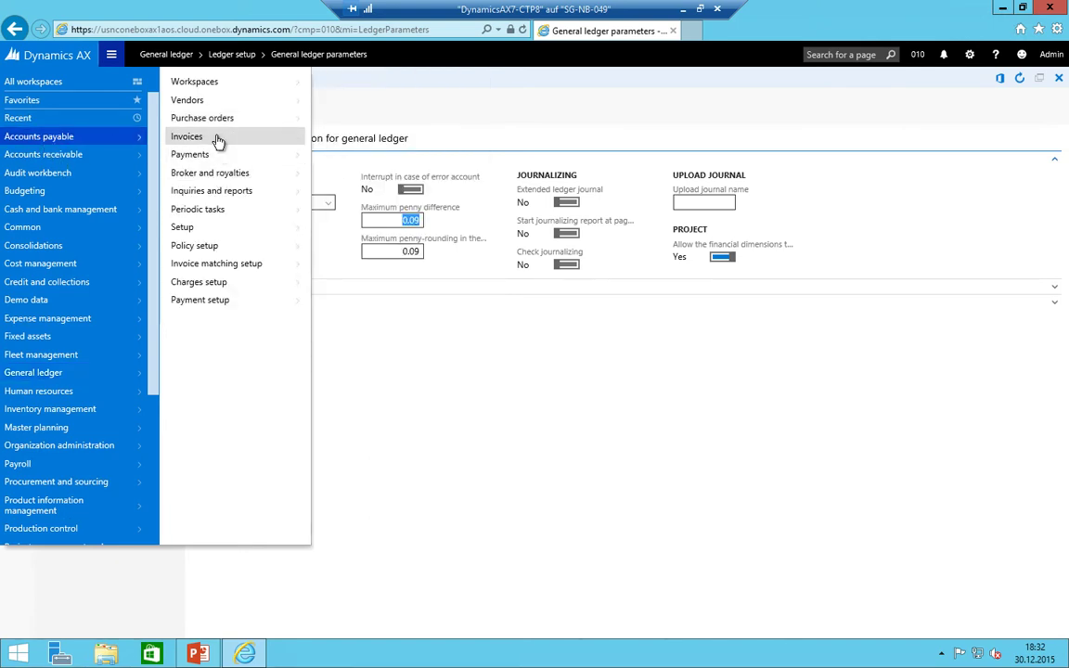
click(217, 139)
click(366, 121)
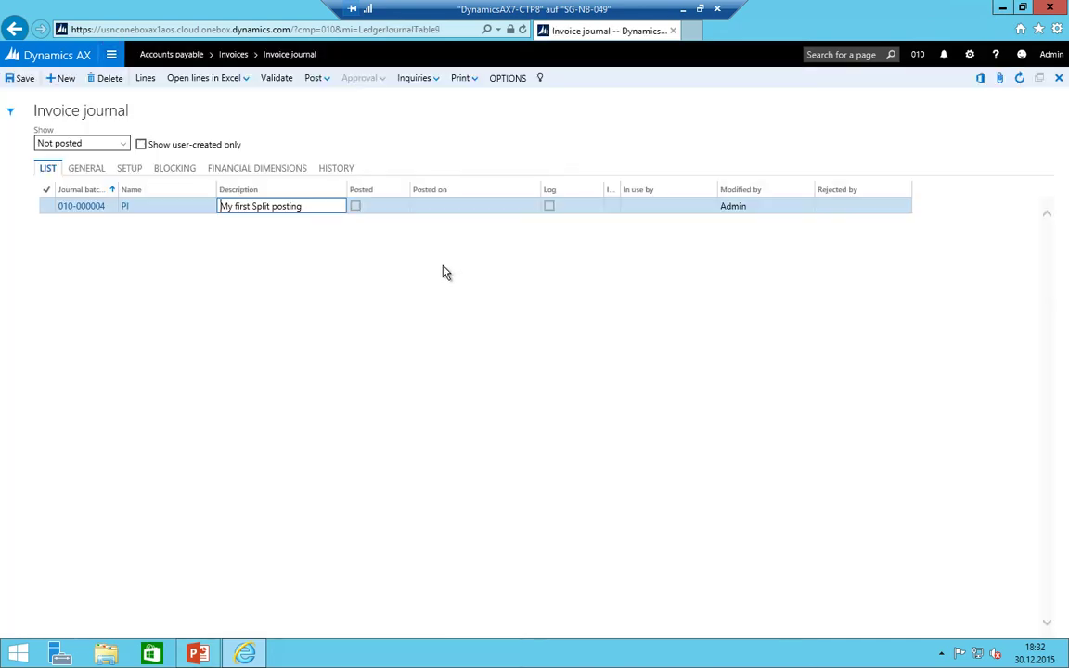
click(145, 77)
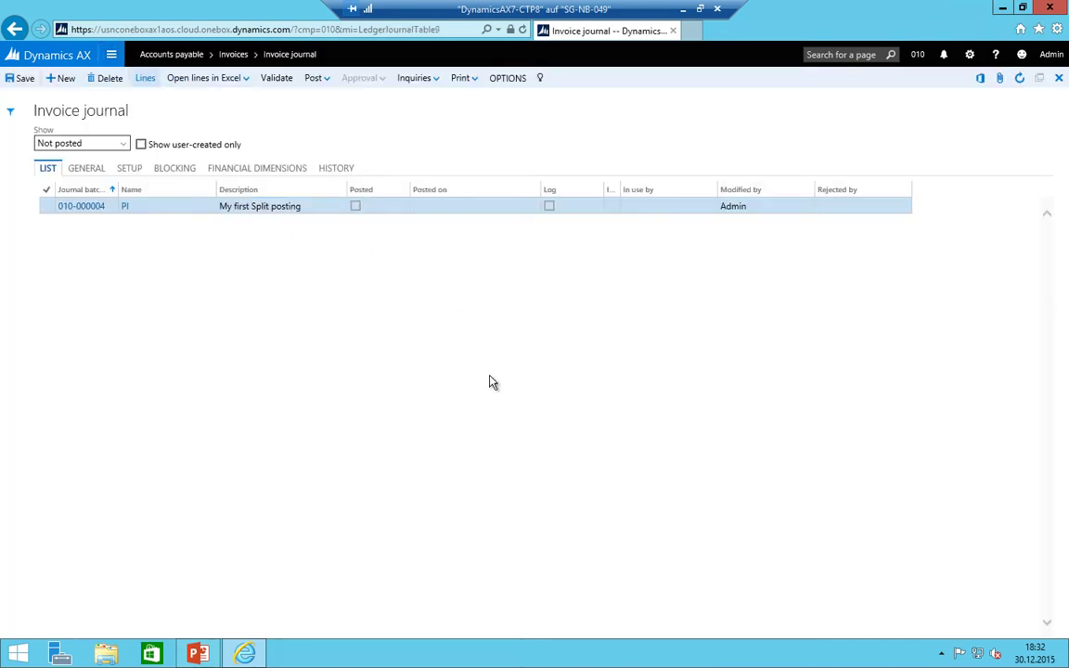
click(372, 245)
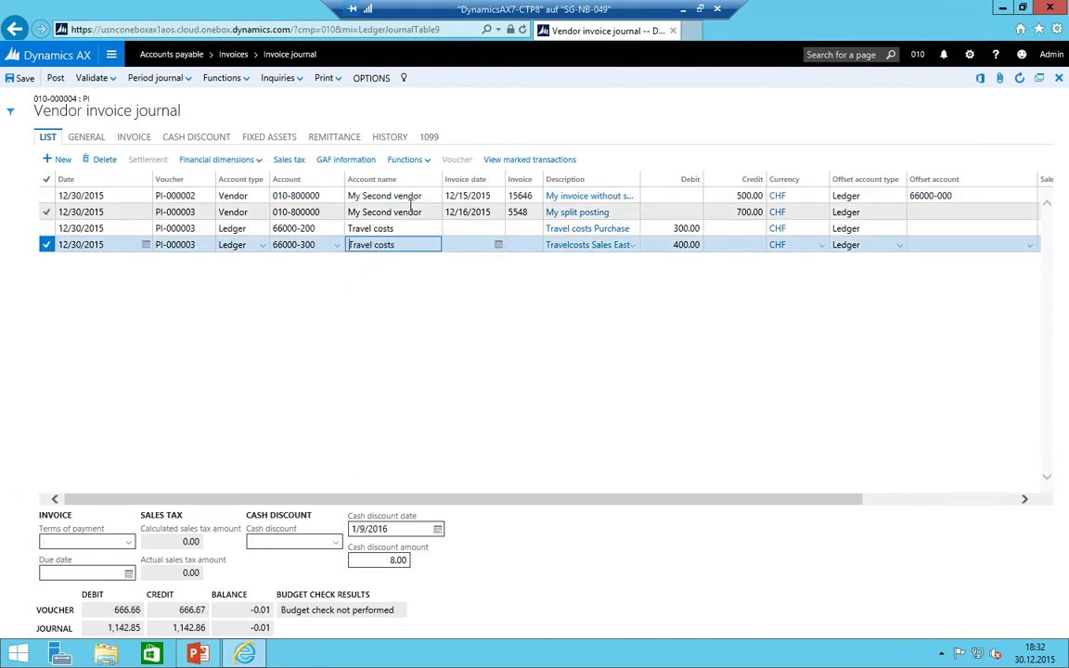
key(alt+n)
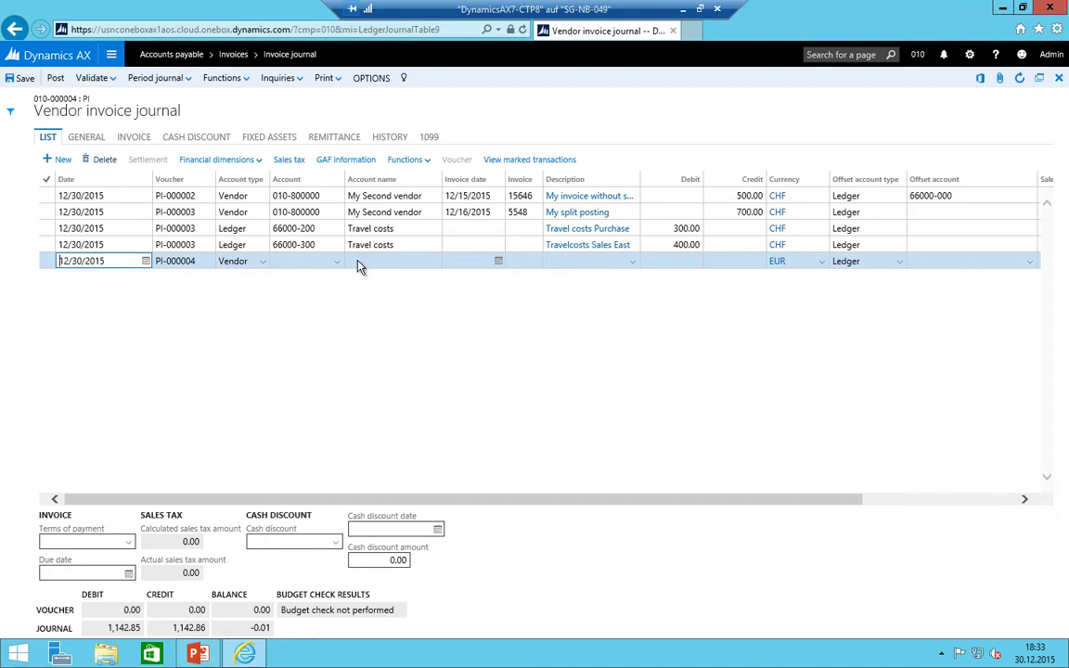
click(307, 262)
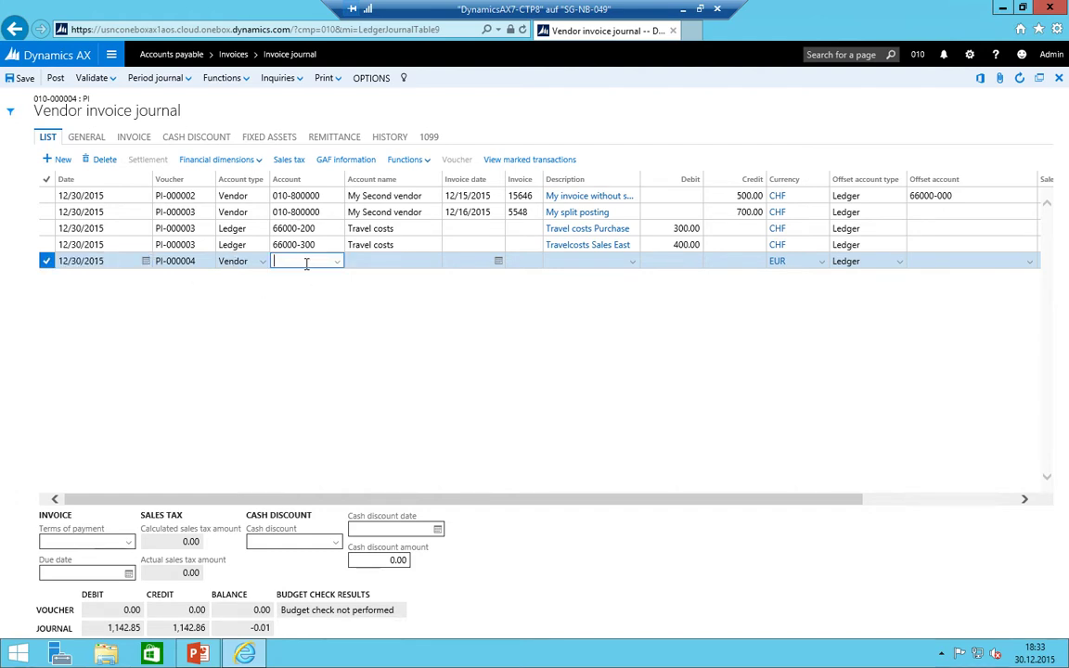
click(100, 159)
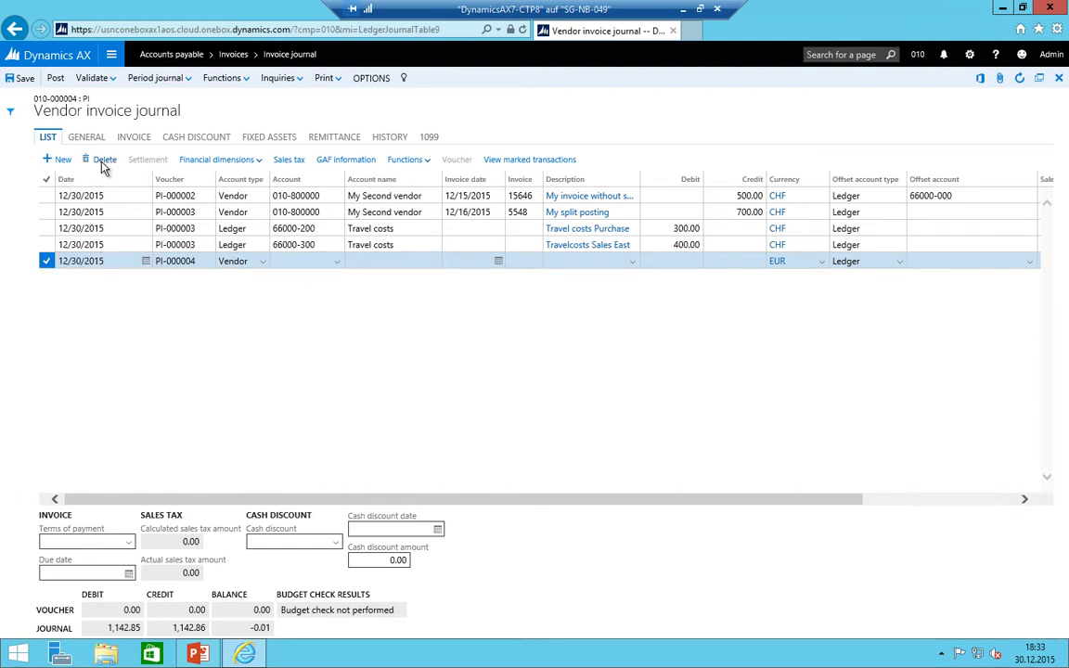
- Compare the payment terms, due date and cash discount of the "My split posting" vendor line with those of the travel costs ledger lines
click(233, 213)
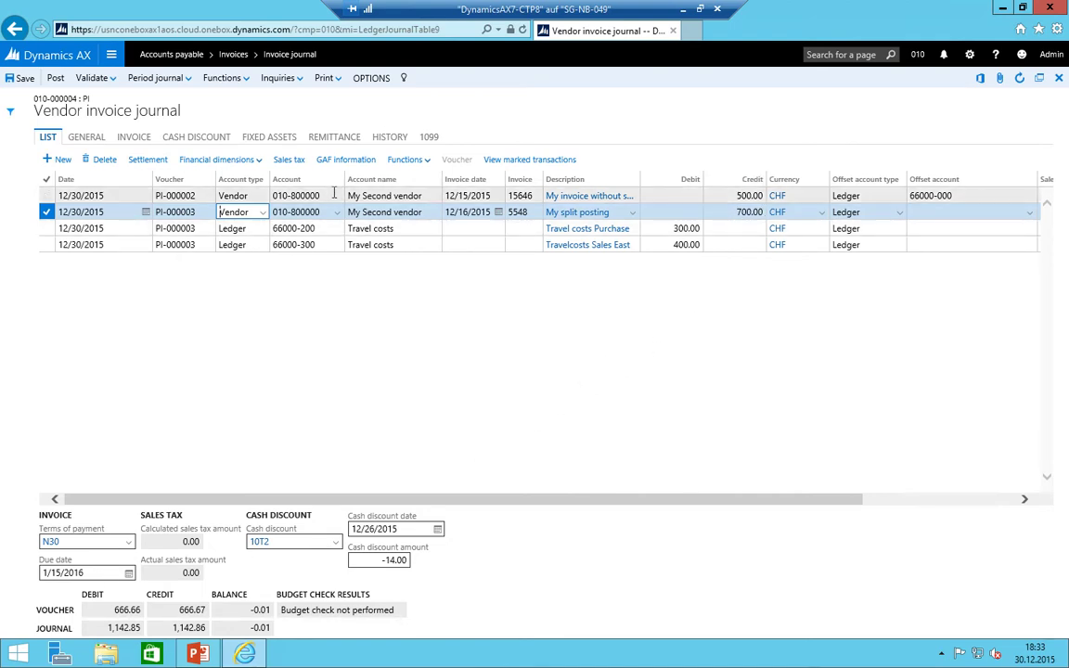
click(358, 233)
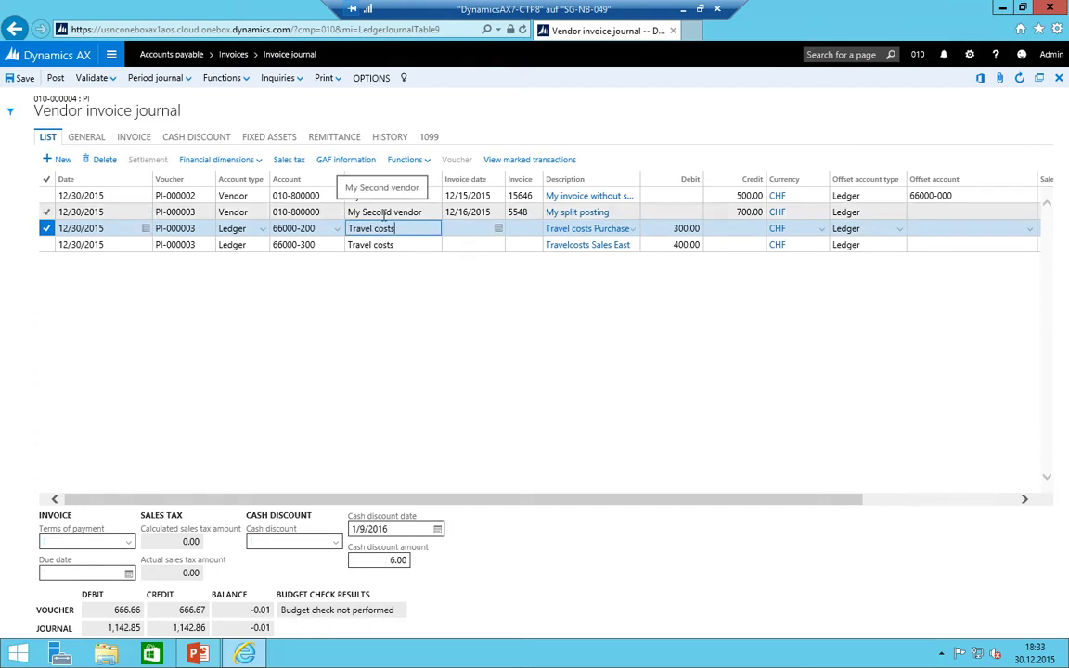
click(383, 213)
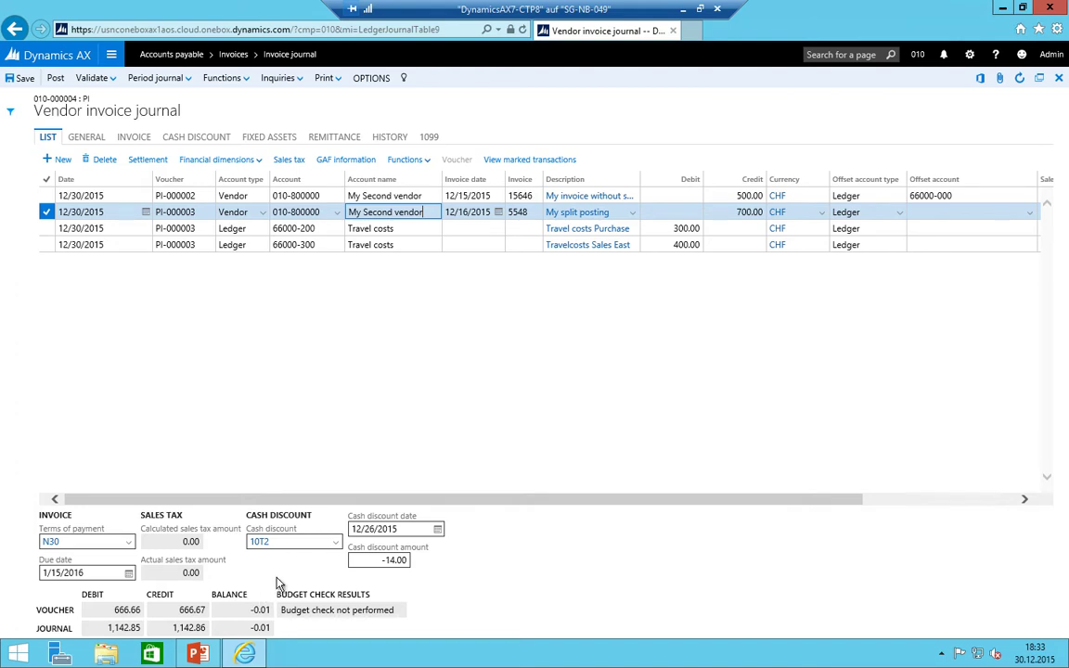
click(393, 232)
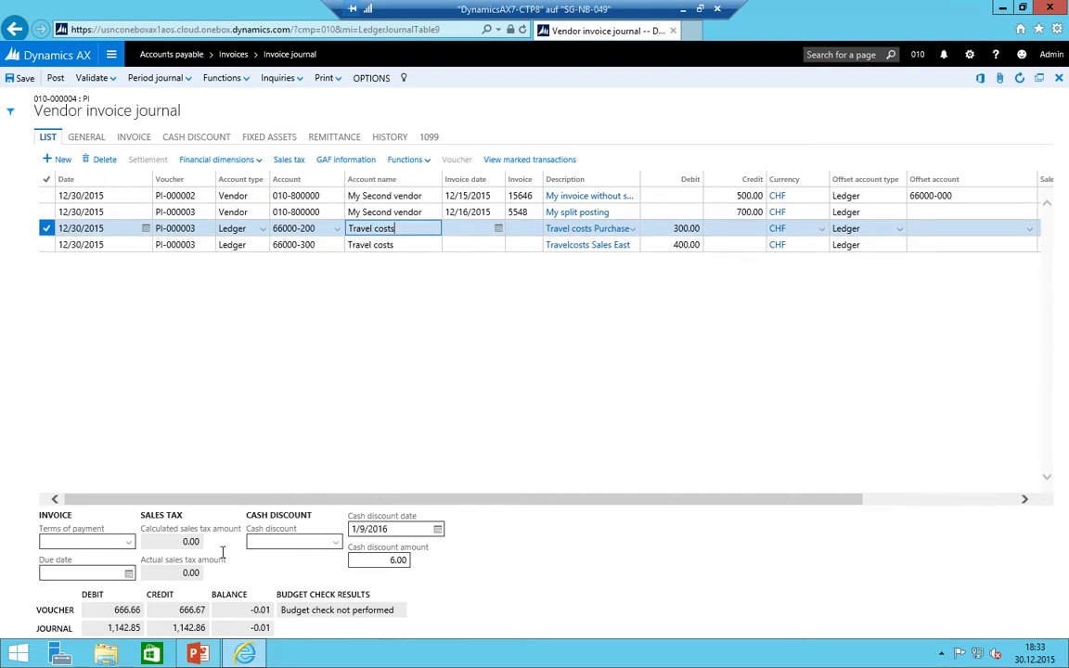
click(396, 247)
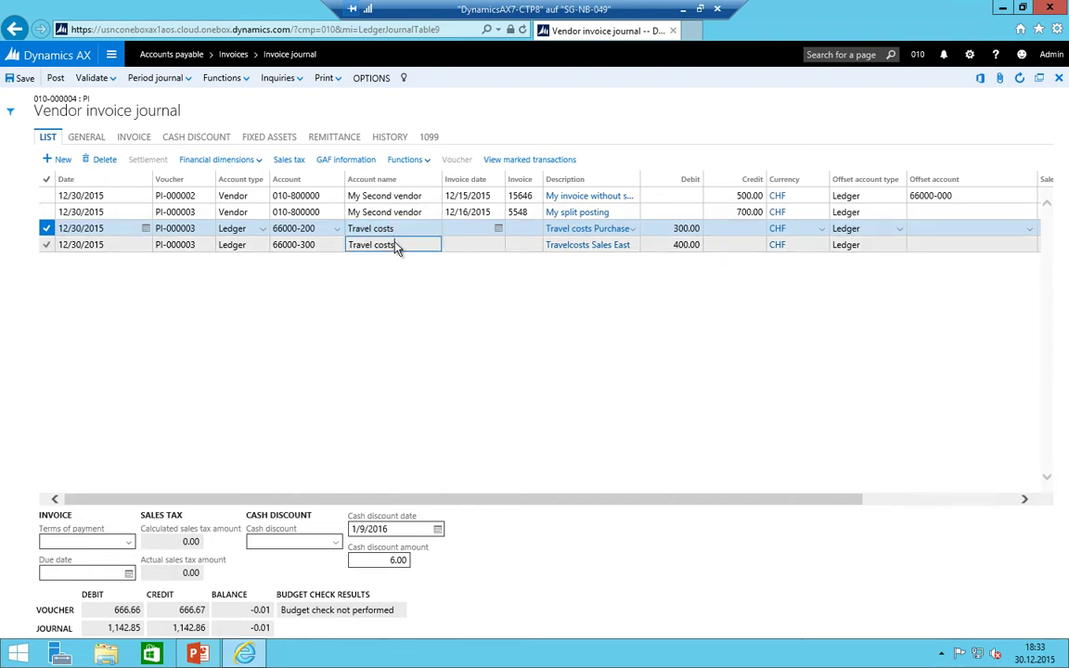
click(397, 230)
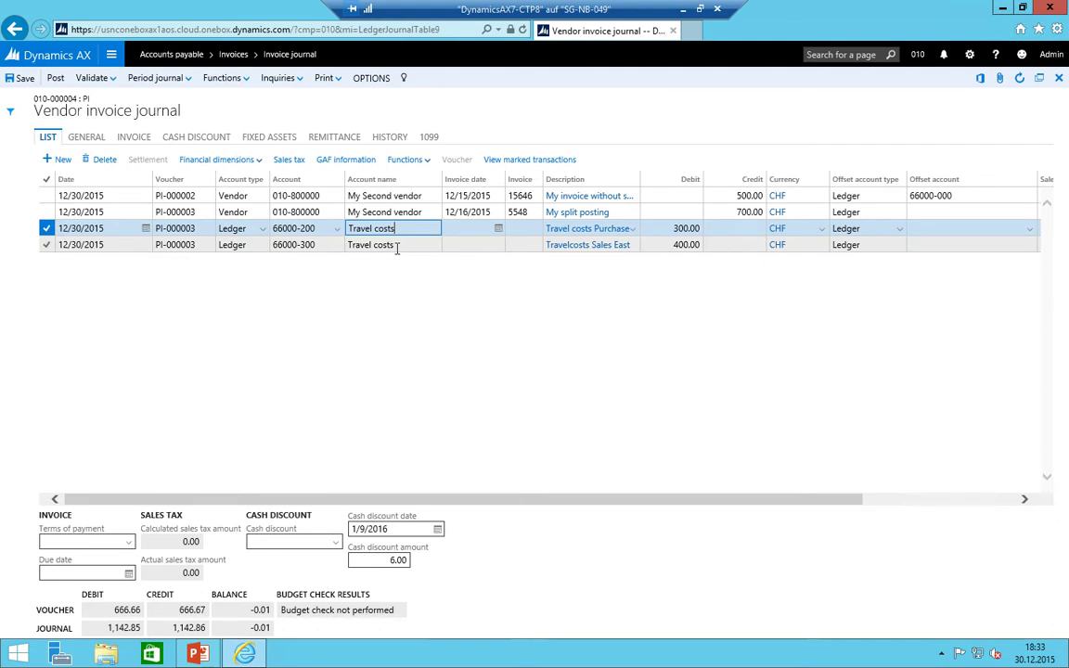
click(361, 249)
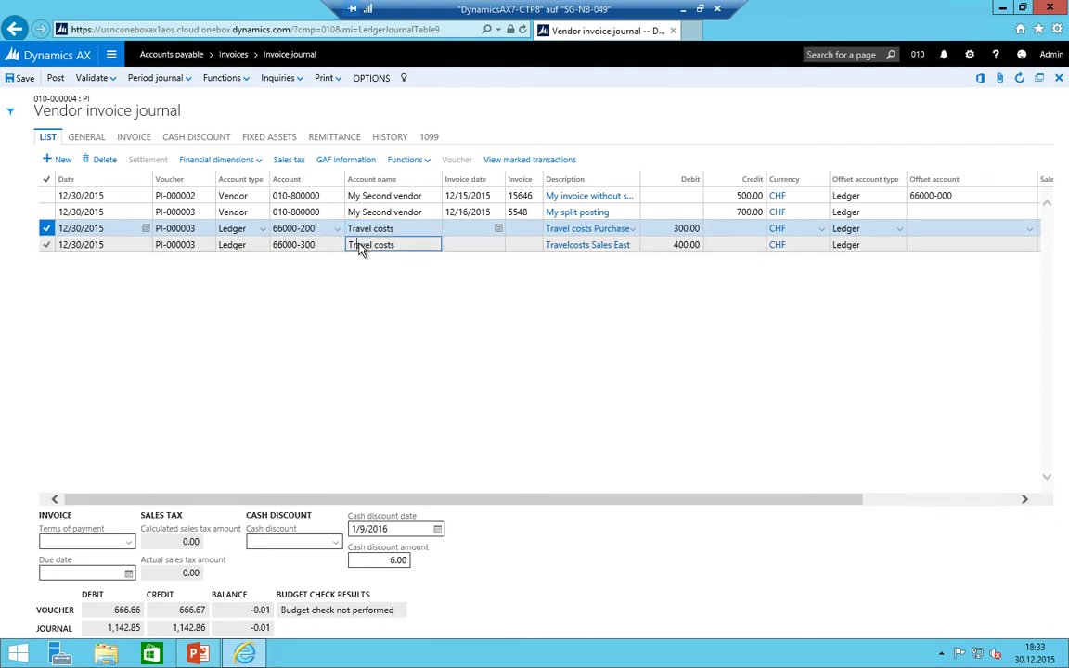
- Add a new vendor line to the journal and assign the "My first Vendor" account to it
key(alt+n)
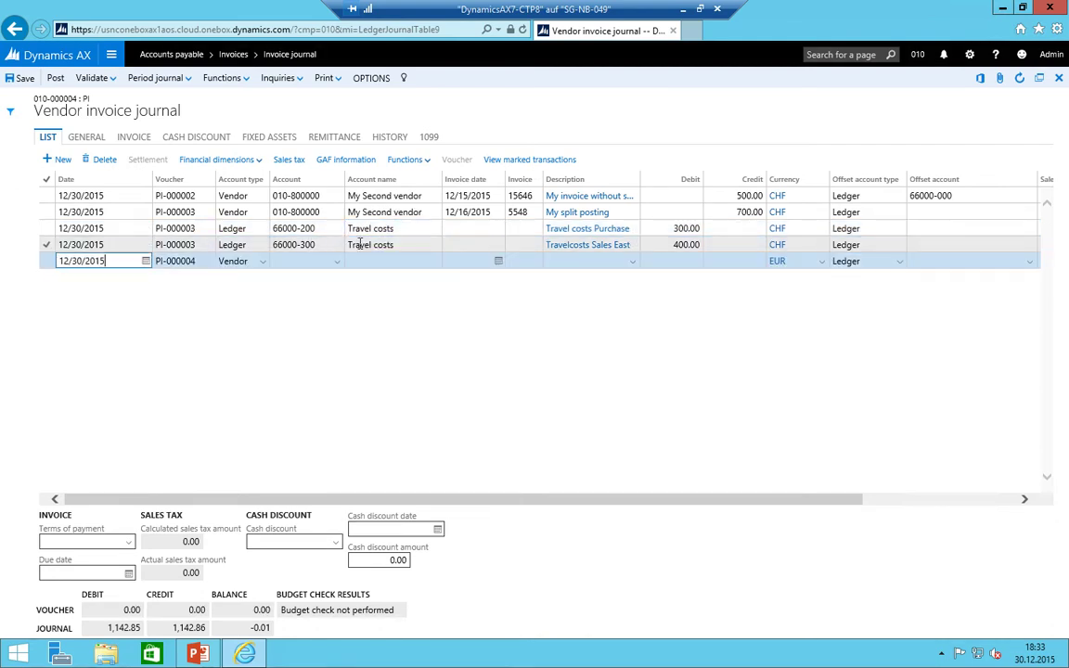
key(Tab)
key(Tab)
key(Tab)
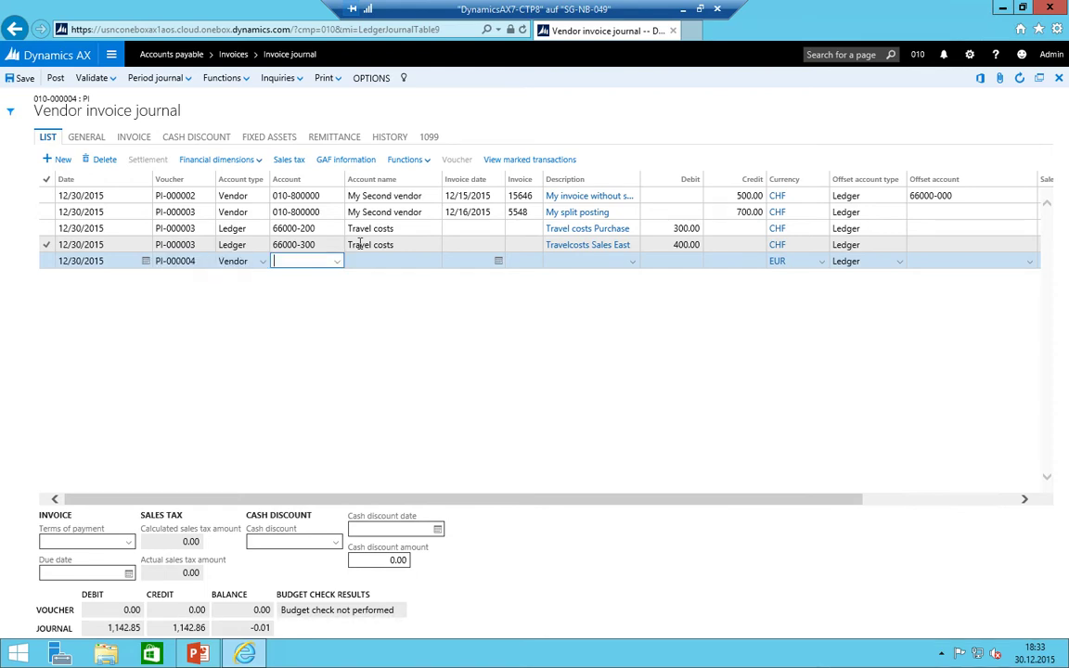
key(alt+Down)
key(Return)
key(Tab)
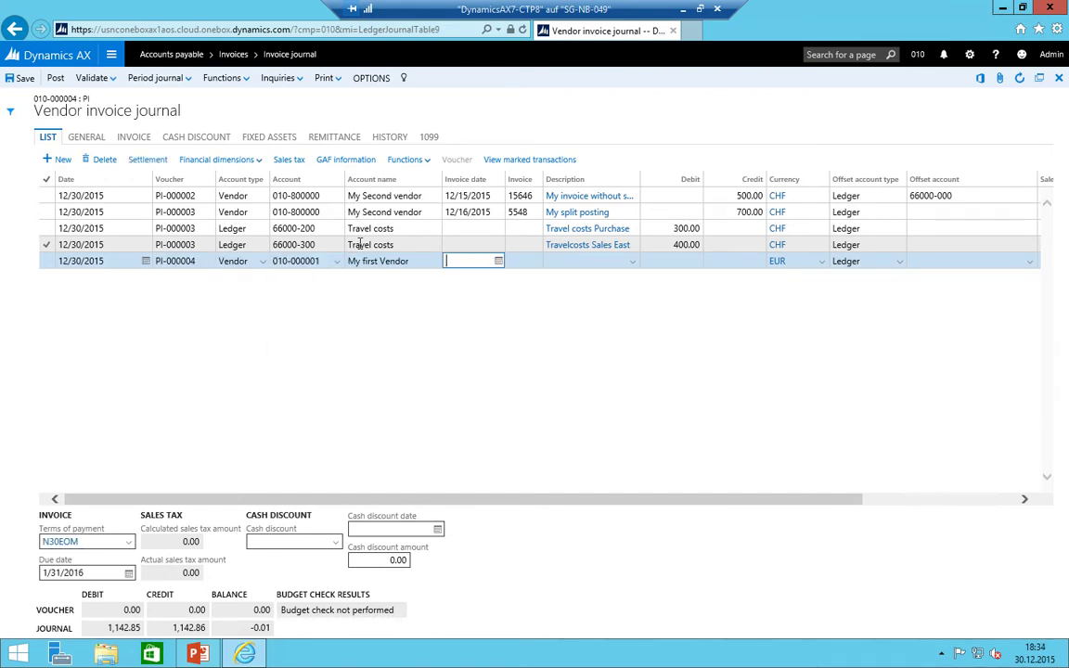
- Enter invoice date 12/15/2015, invoice number 548 and description 30EOM on the "My first Vendor" line
text(15/2015)
key(Tab)
text(548)
key(Tab)
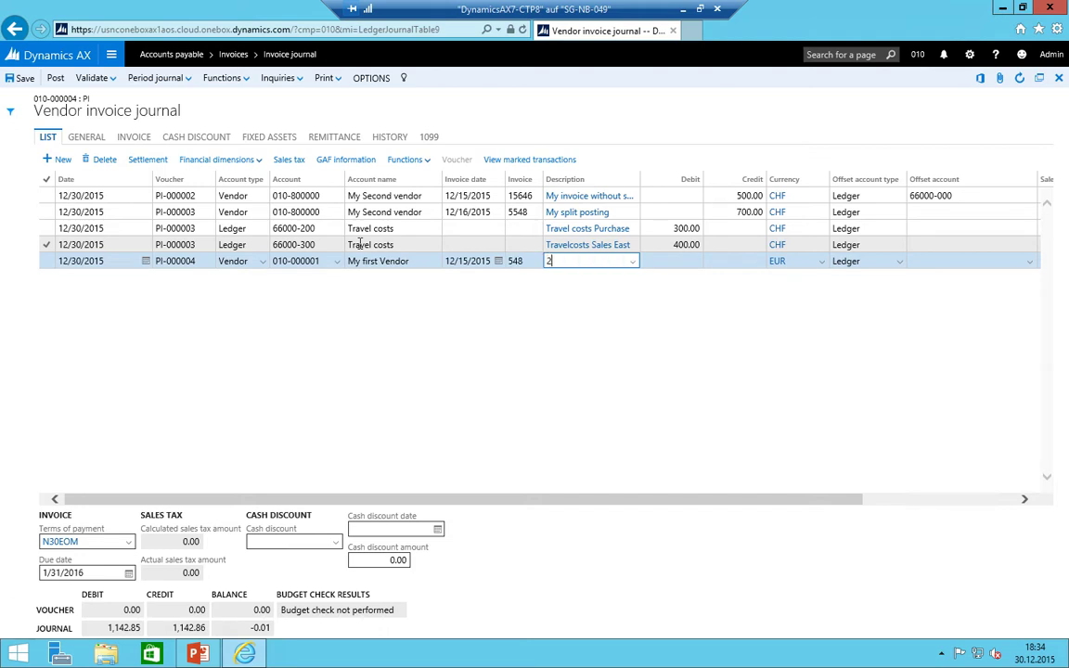
text(30EOM)
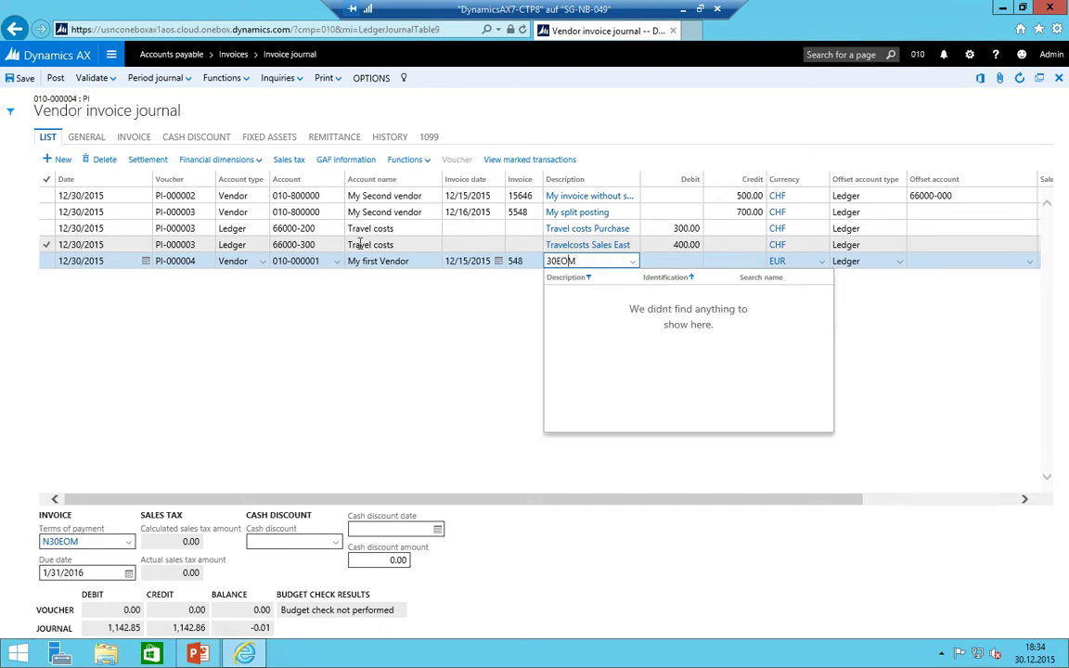
key(Tab)
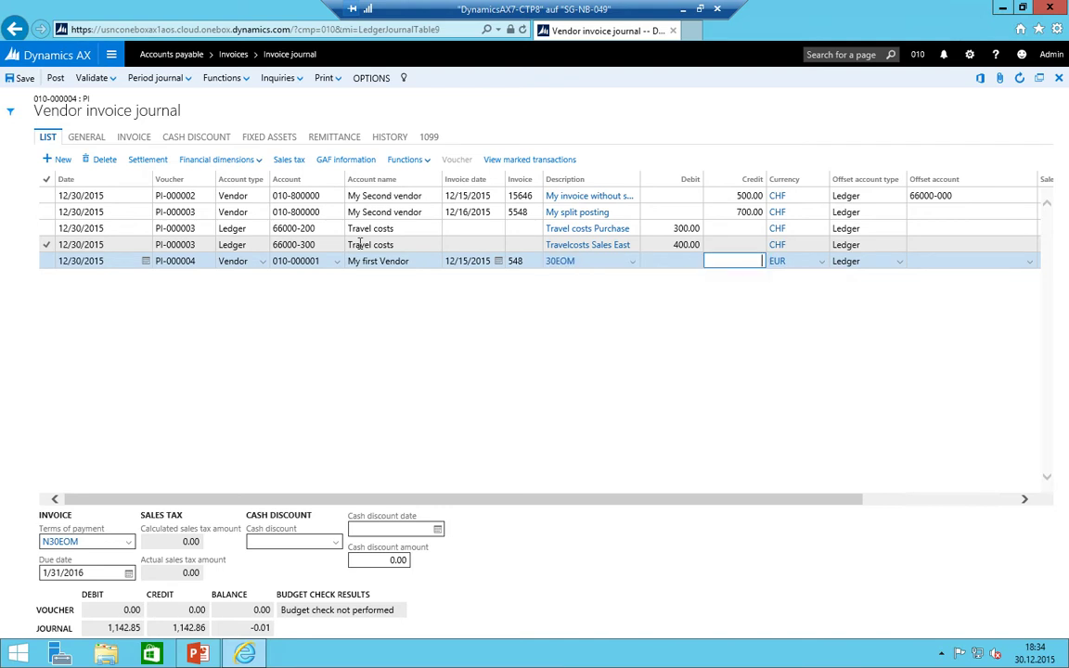
- Set the credit of the 30EOM line to 150 and its offset ledger account to 66000-310 (travel costs, Sales West)
text(150)
key(Tab)
key(Tab)
key(Tab)
text(66)
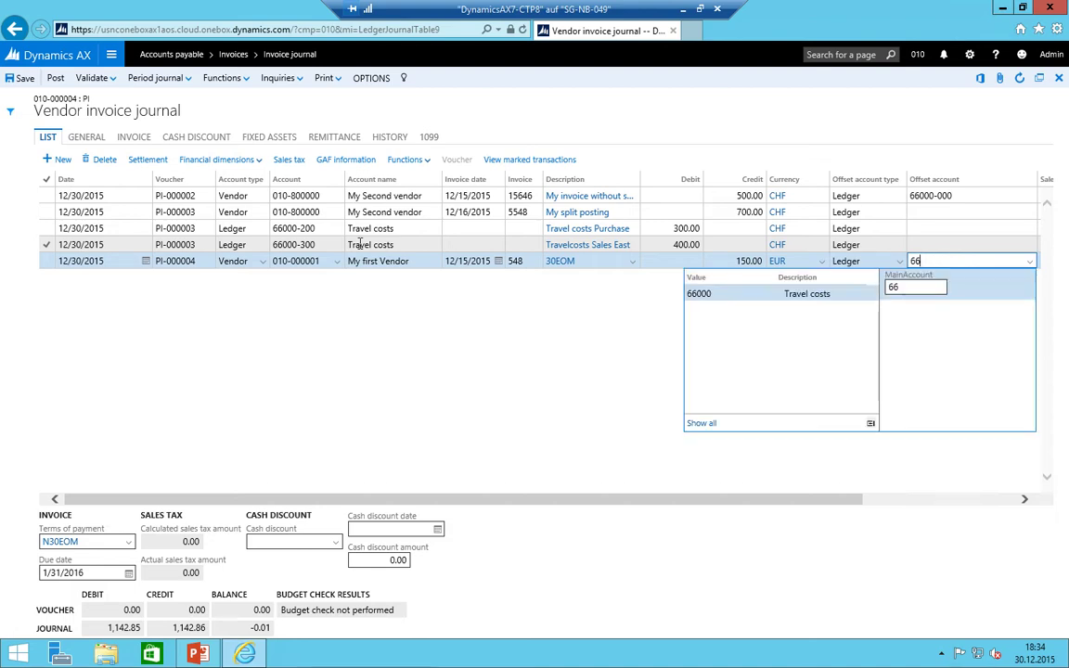
text(000-)
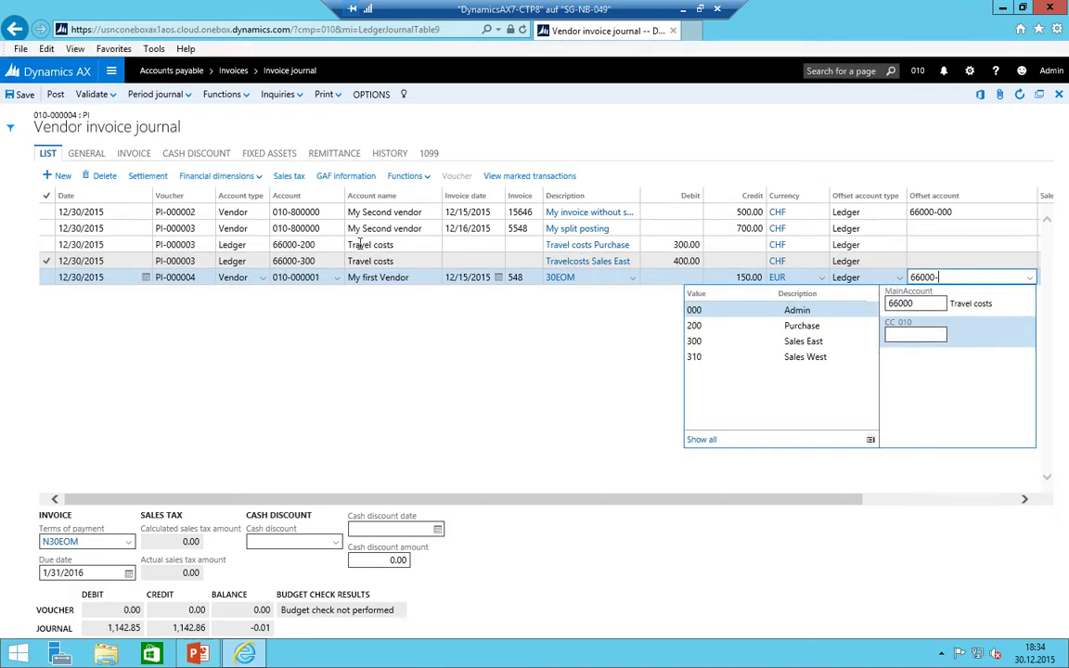
key(Down)
key(Down)
key(Down)
key(Return)
key(shift+Tab)
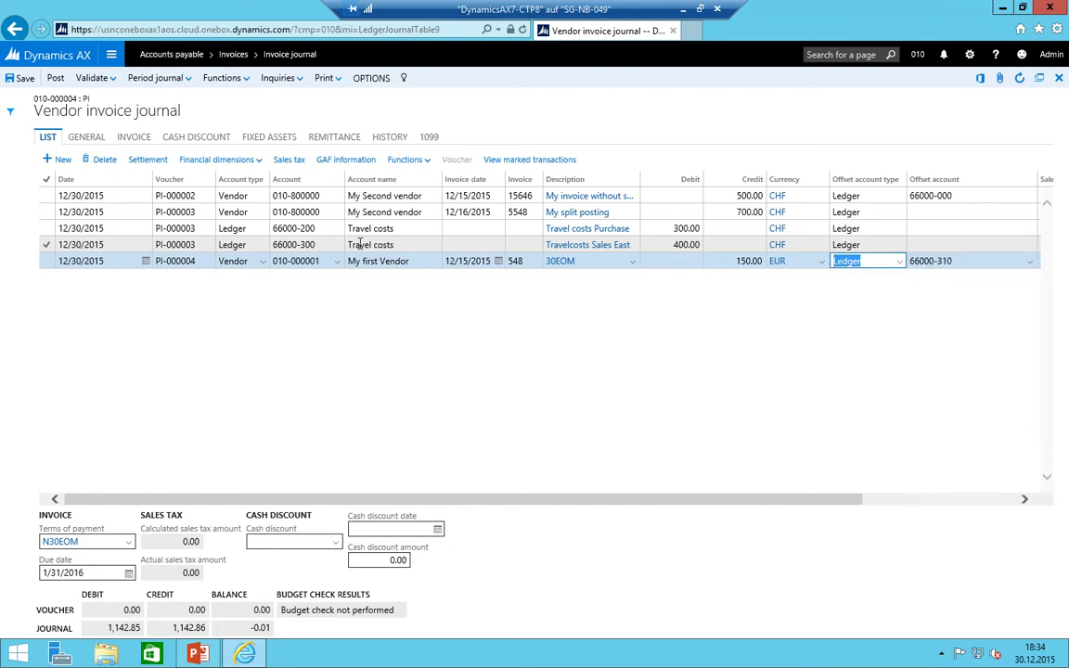
key(shift+Tab)
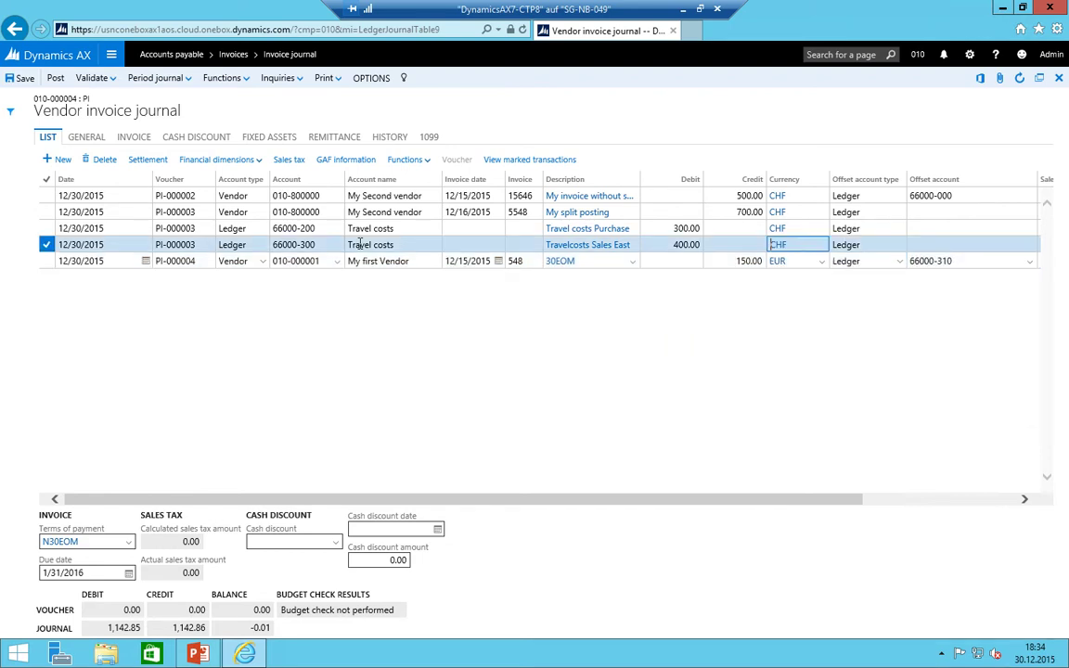
key(alt+n)
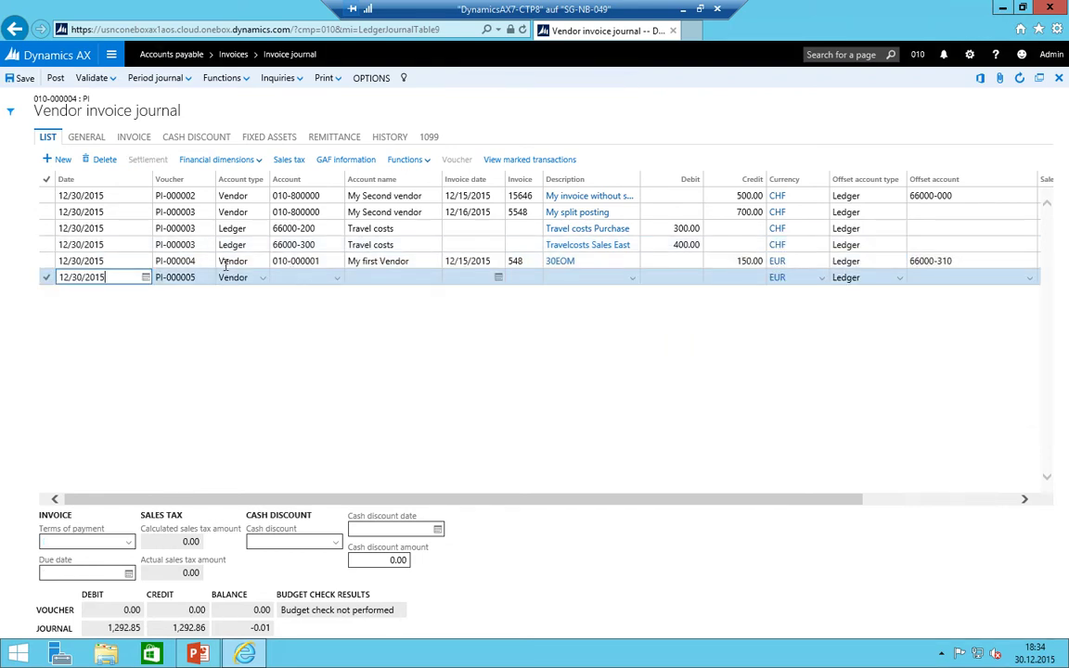
click(100, 160)
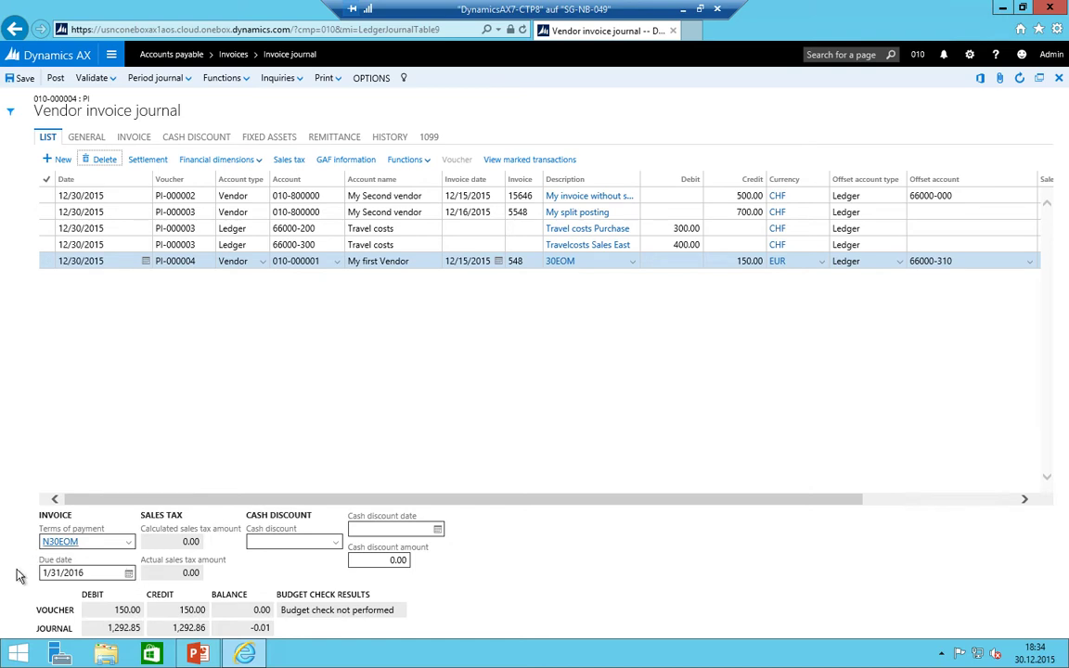
click(455, 261)
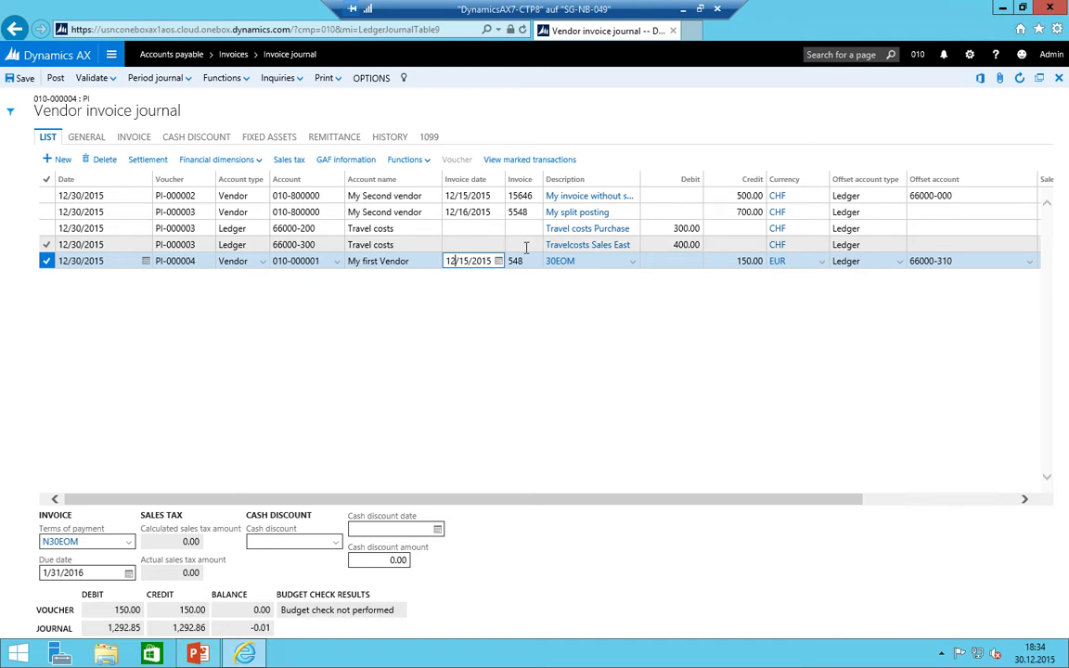
key(alt+n)
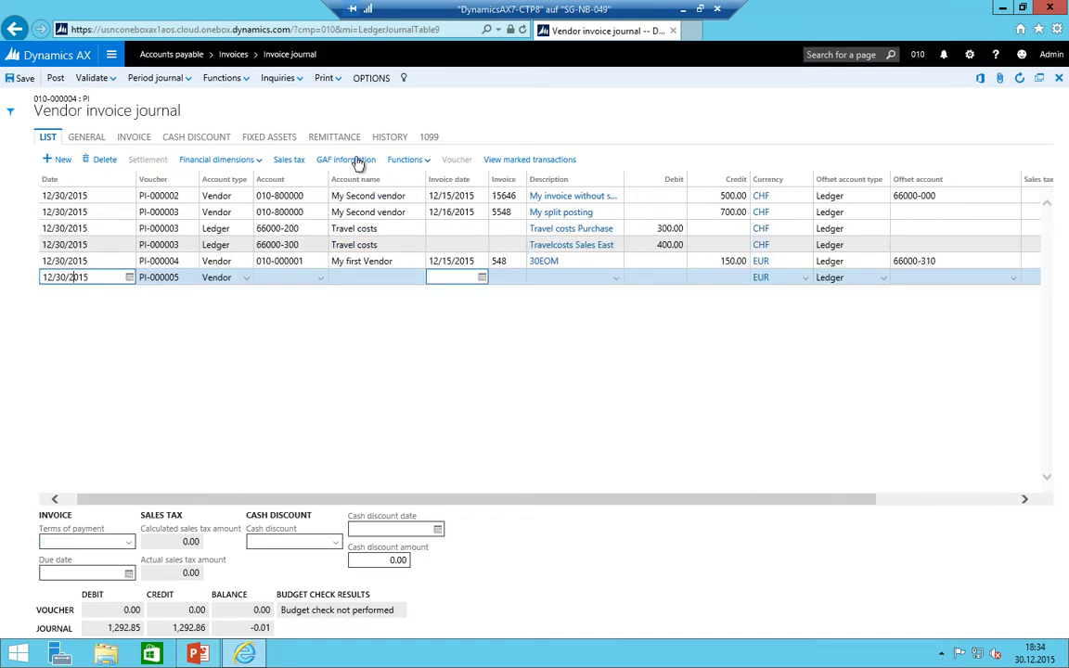
key(Up)
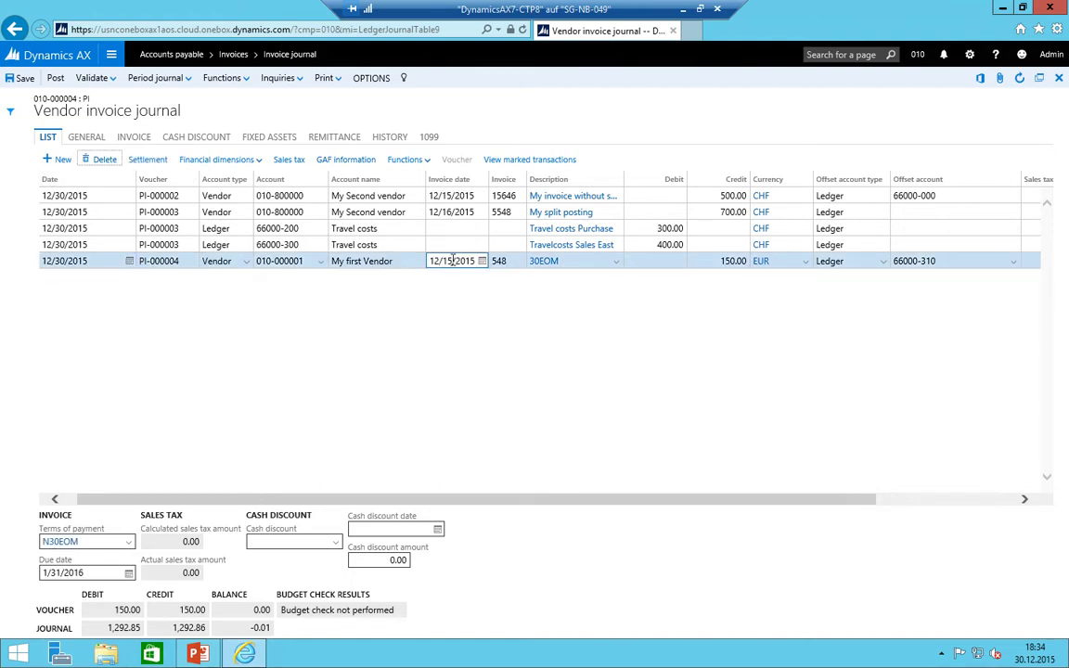
- Set the invoice date of the 30EOM line to 12/1/2015 and discard the blank line below it
key(BackSpace)
key(BackSpace)
text(01)
key(Tab)
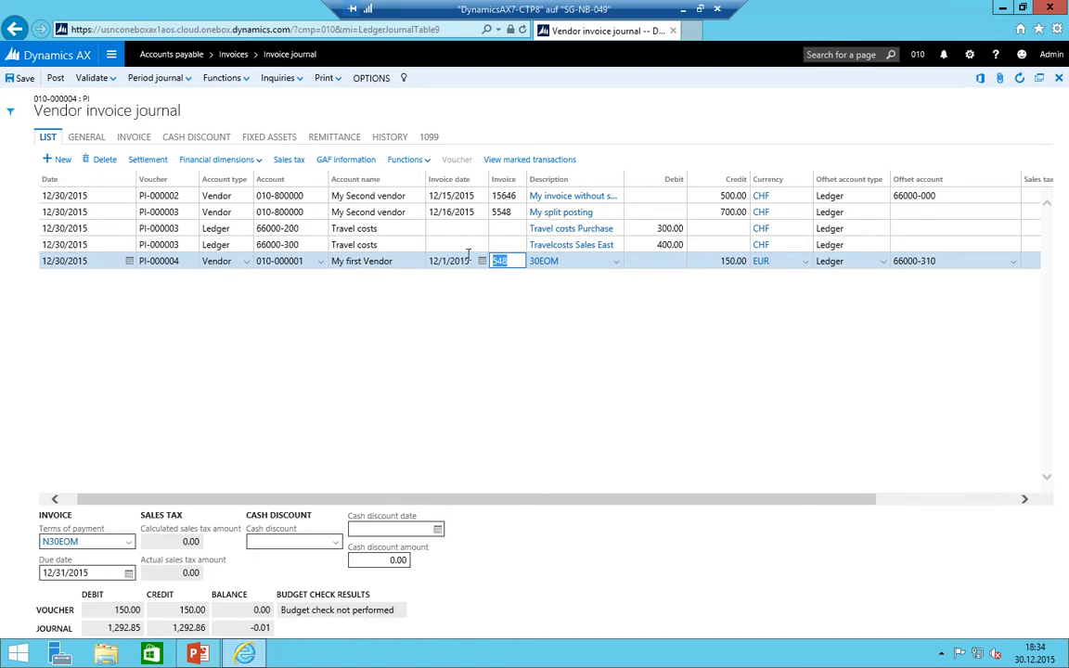
key(Down)
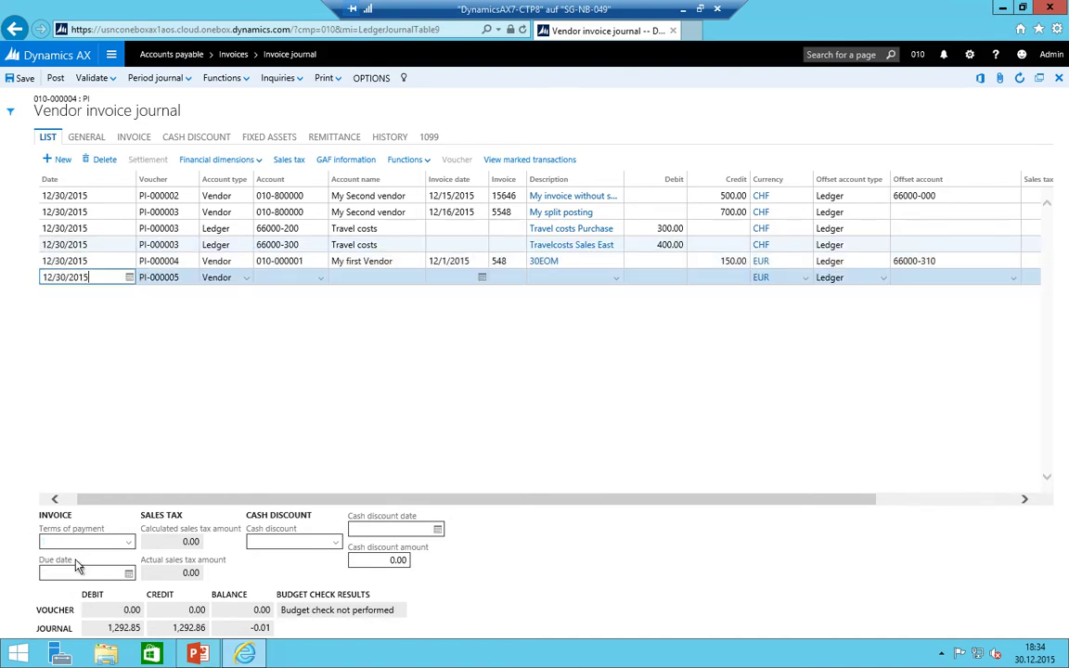
click(306, 280)
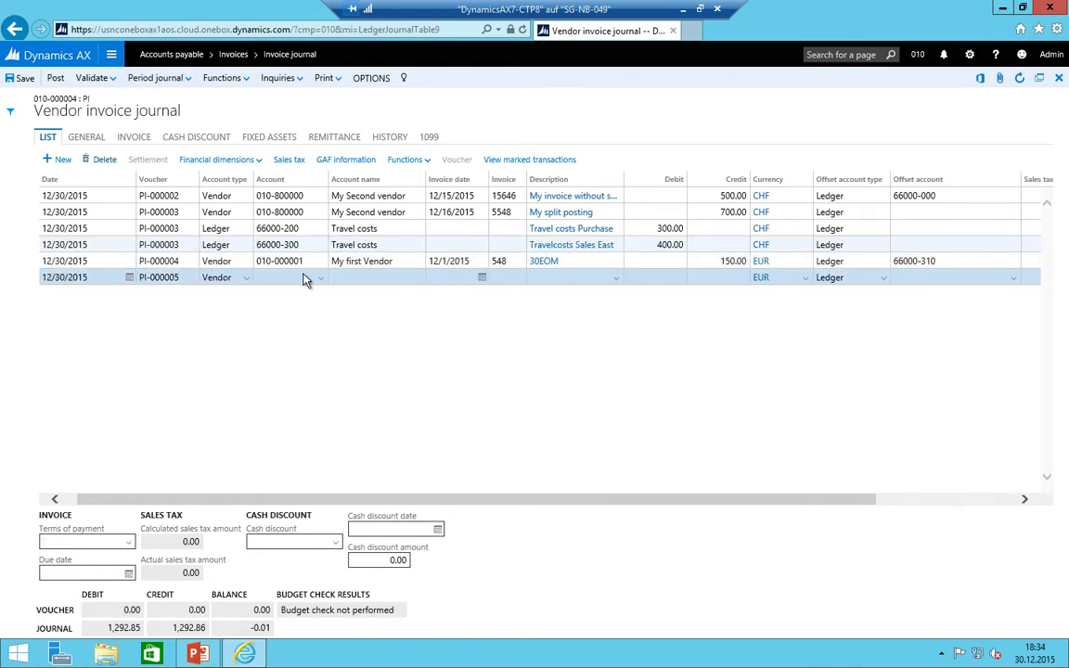
key(Escape)
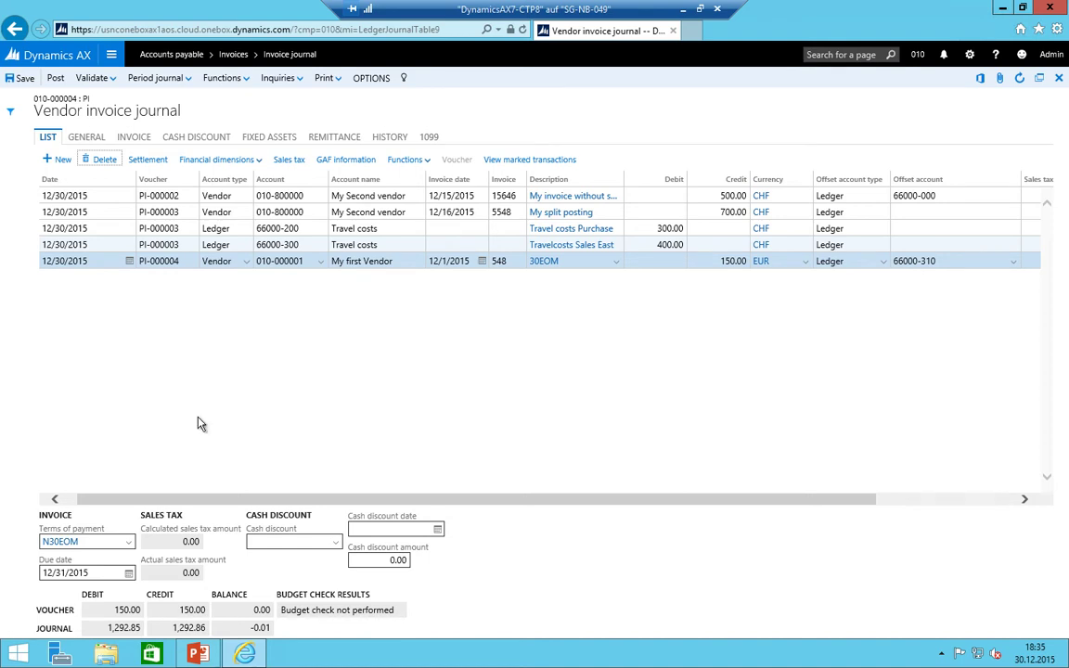
click(55, 500)
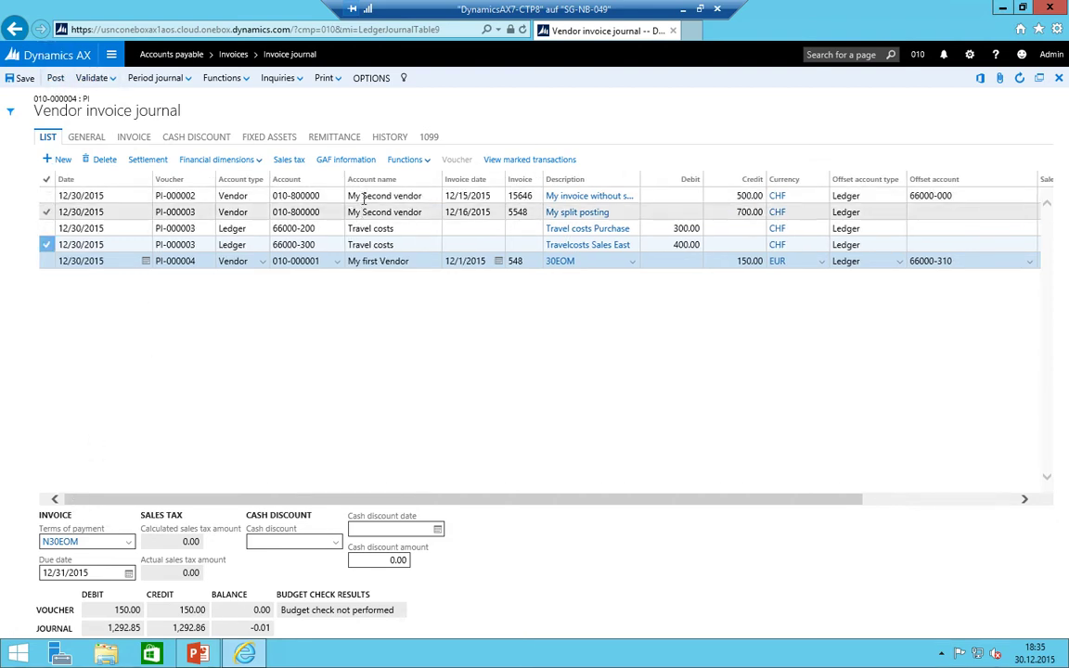
- Try to post the vendor invoice journal and read the message details about voucher PI-000003
click(54, 78)
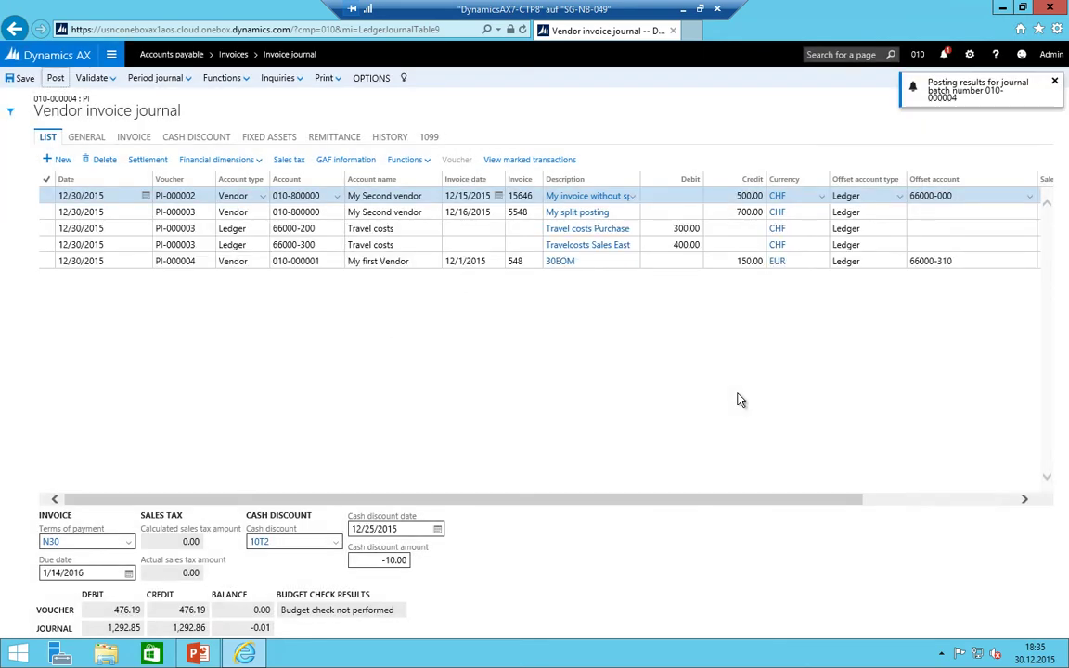
click(865, 89)
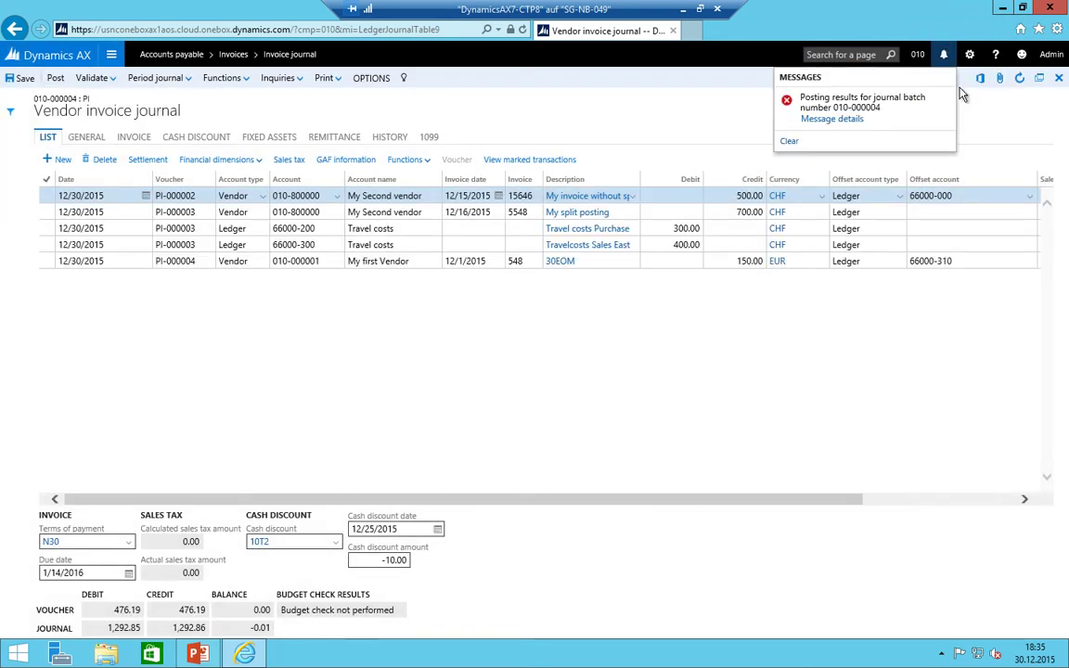
click(828, 119)
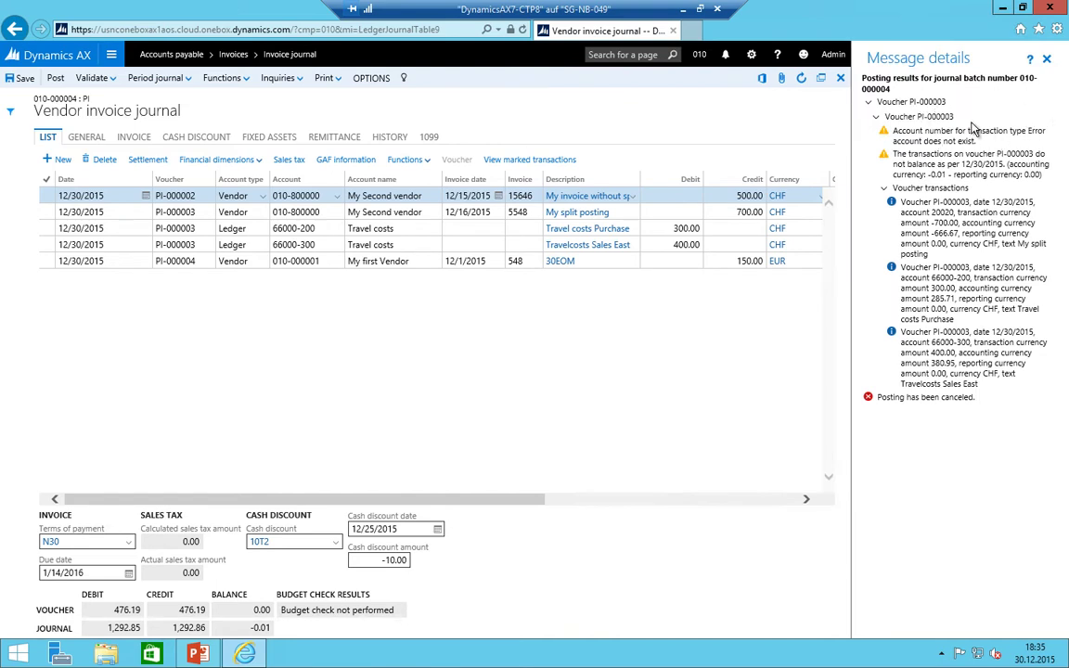
drag(889, 130, 1037, 135)
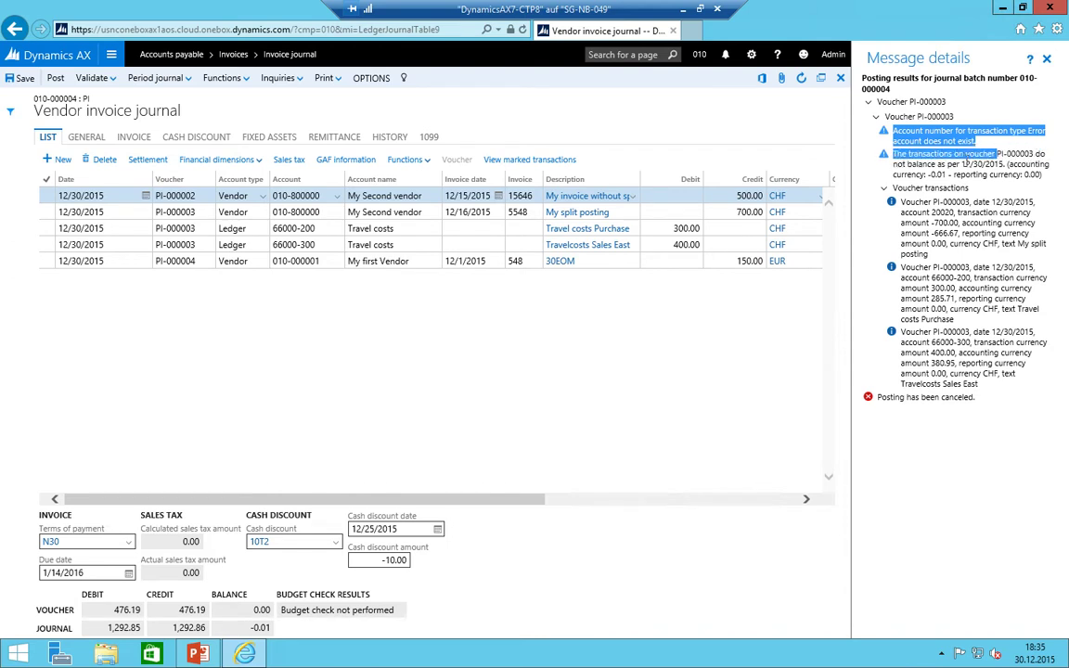
click(893, 154)
drag(894, 154, 1041, 184)
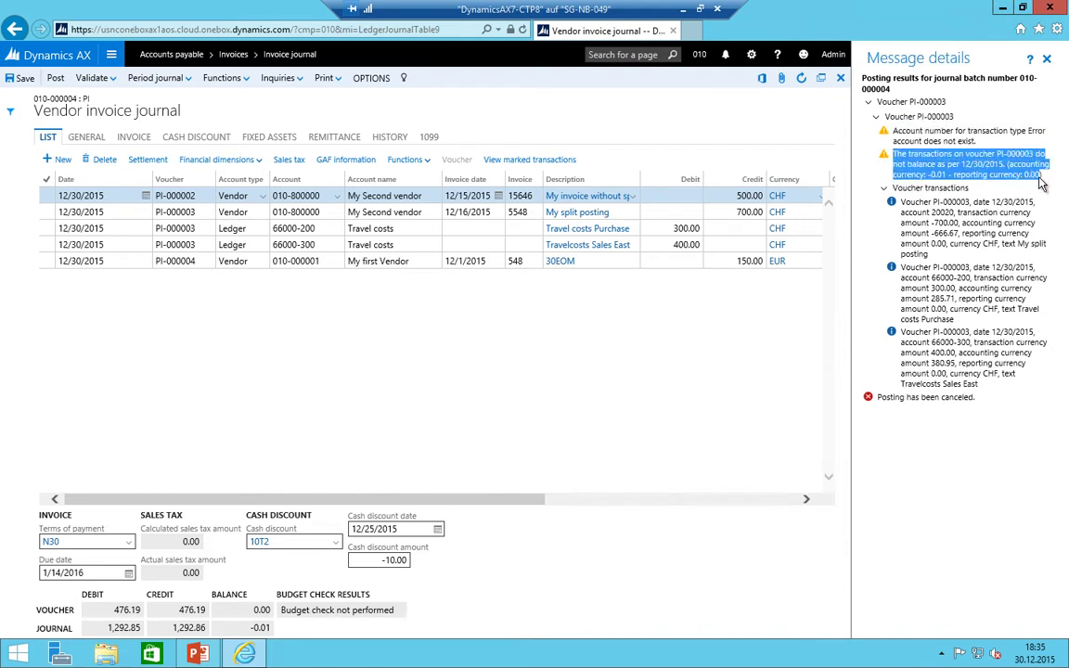
click(912, 171)
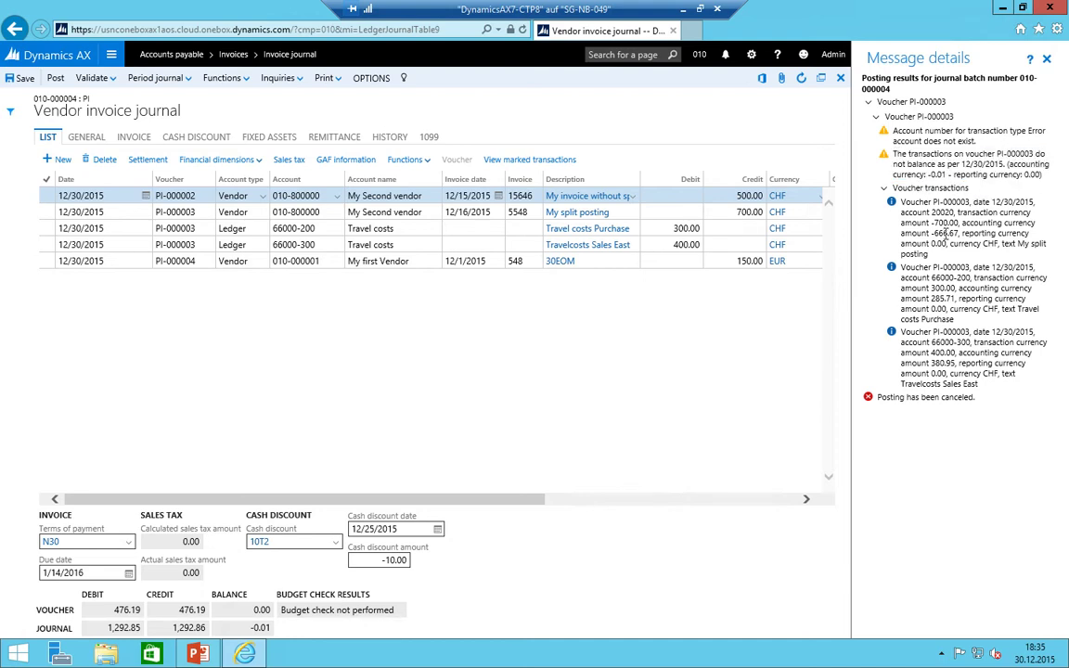
click(1045, 59)
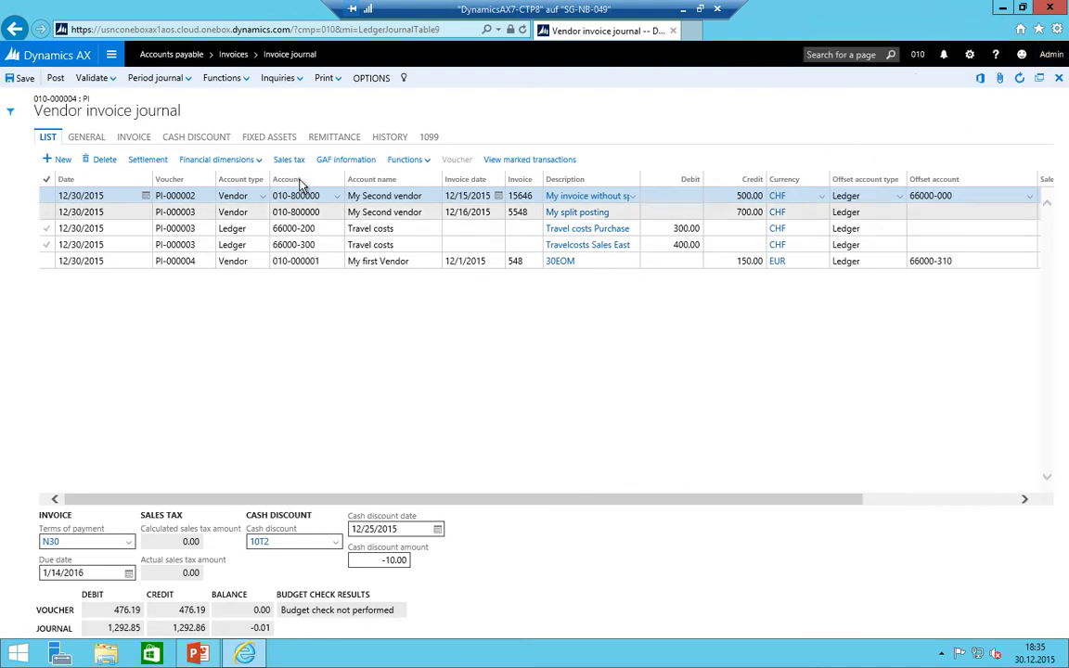
- Open the accounts for automatic transactions in the general ledger posting setup and create the default posting types
click(111, 58)
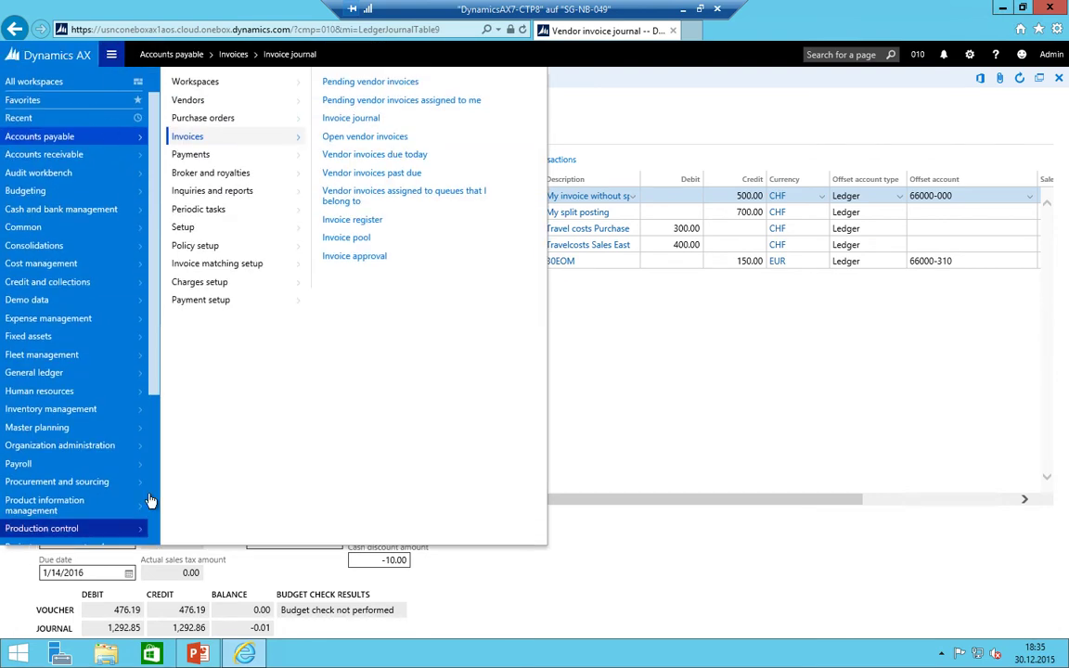
click(33, 374)
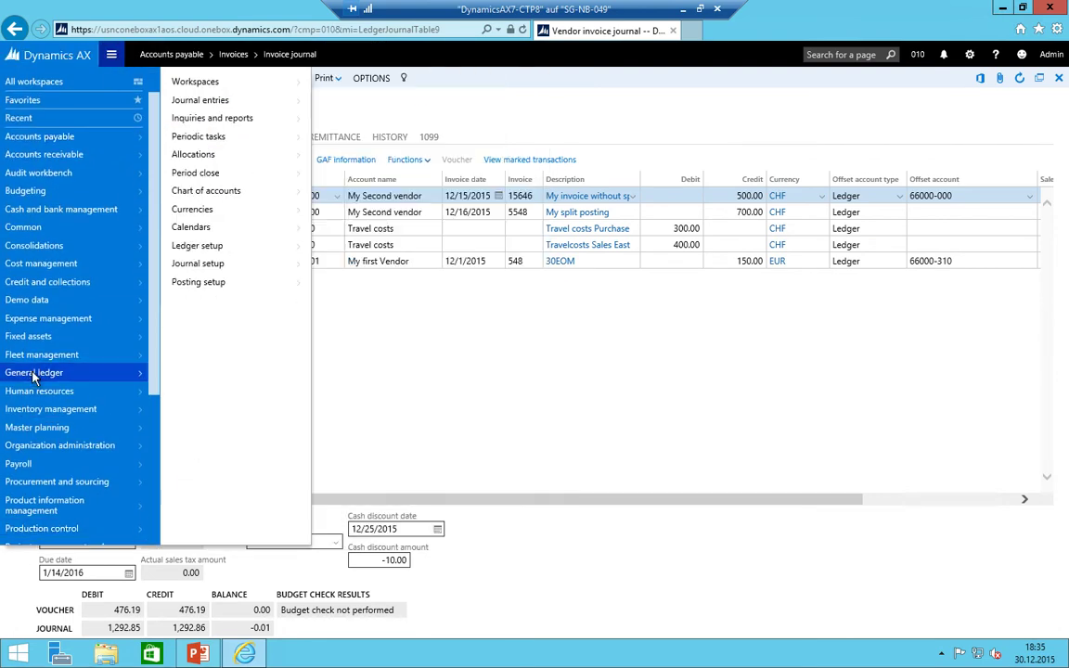
click(226, 289)
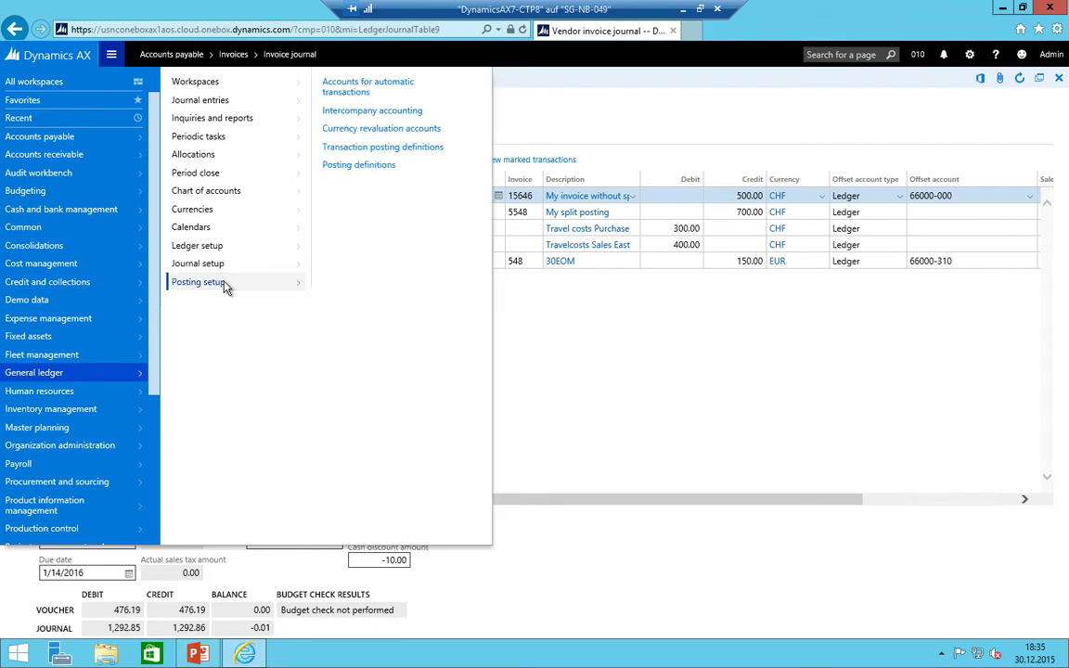
click(342, 88)
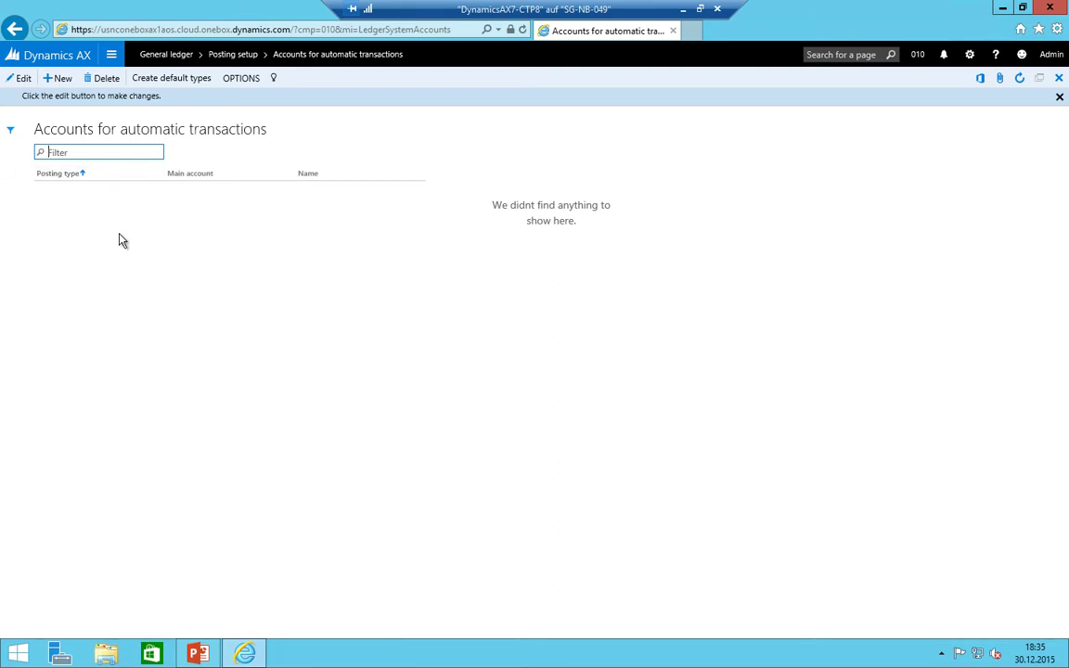
click(187, 84)
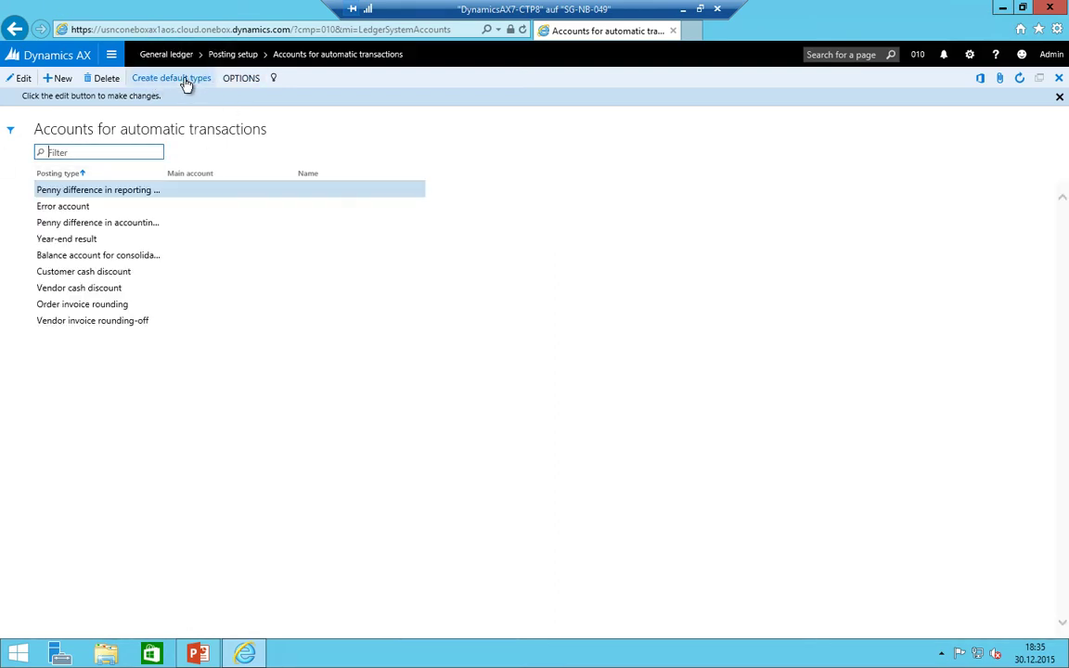
- Assign main account 49050 (Vendor Settlement discount) to the penny difference posting types for the reporting currency and the accounting currency
click(181, 189)
drag(167, 175, 219, 174)
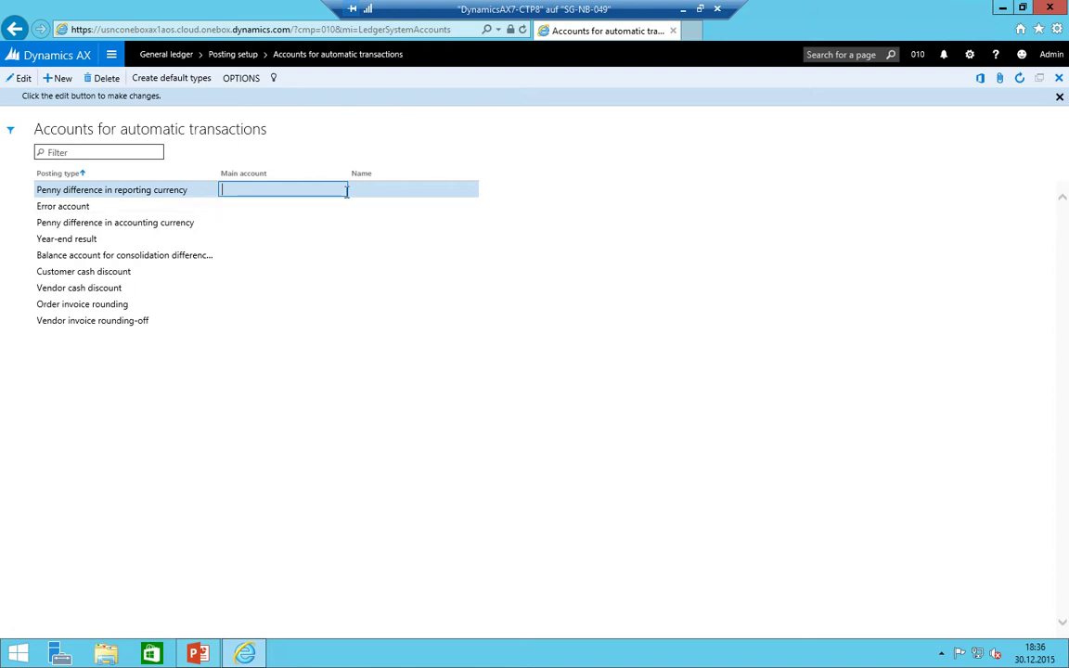
click(19, 78)
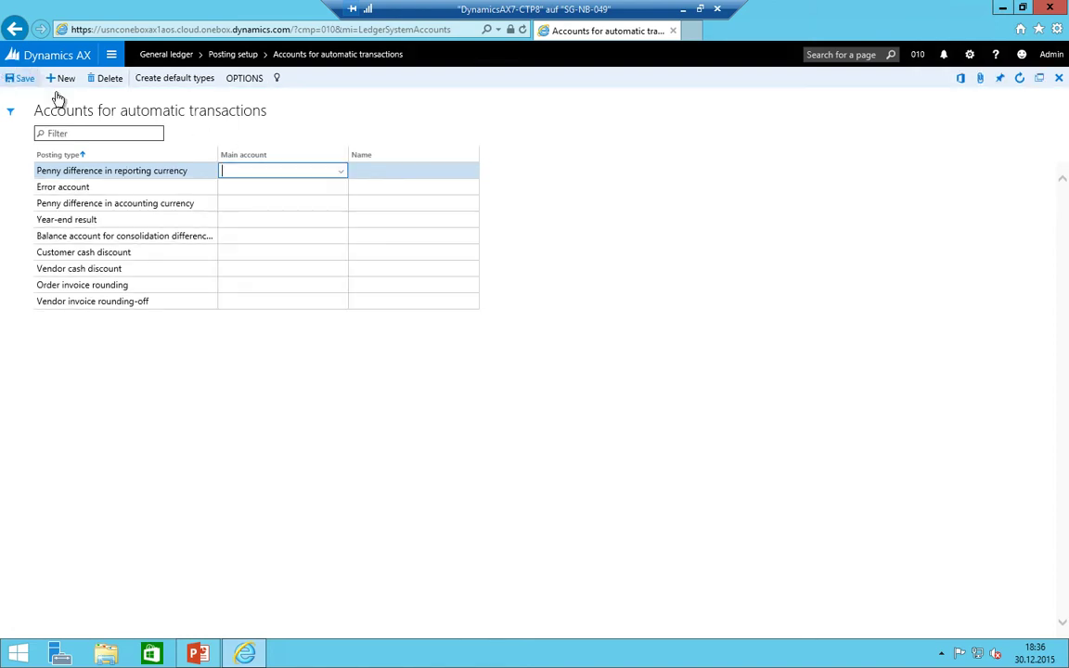
click(342, 171)
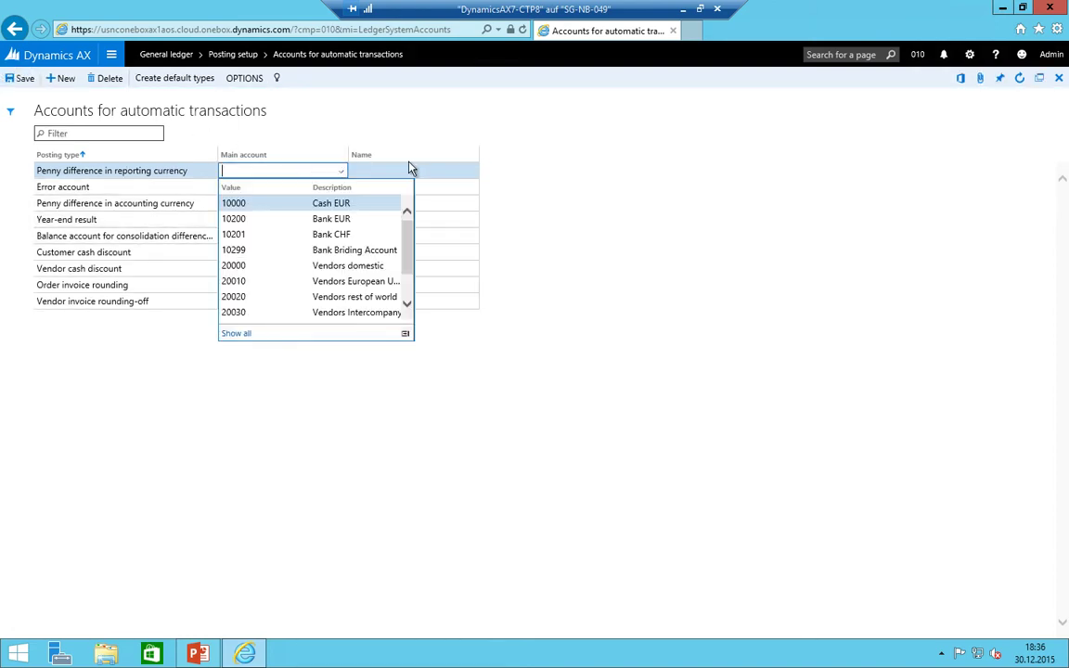
scroll(400, 278, down, 2)
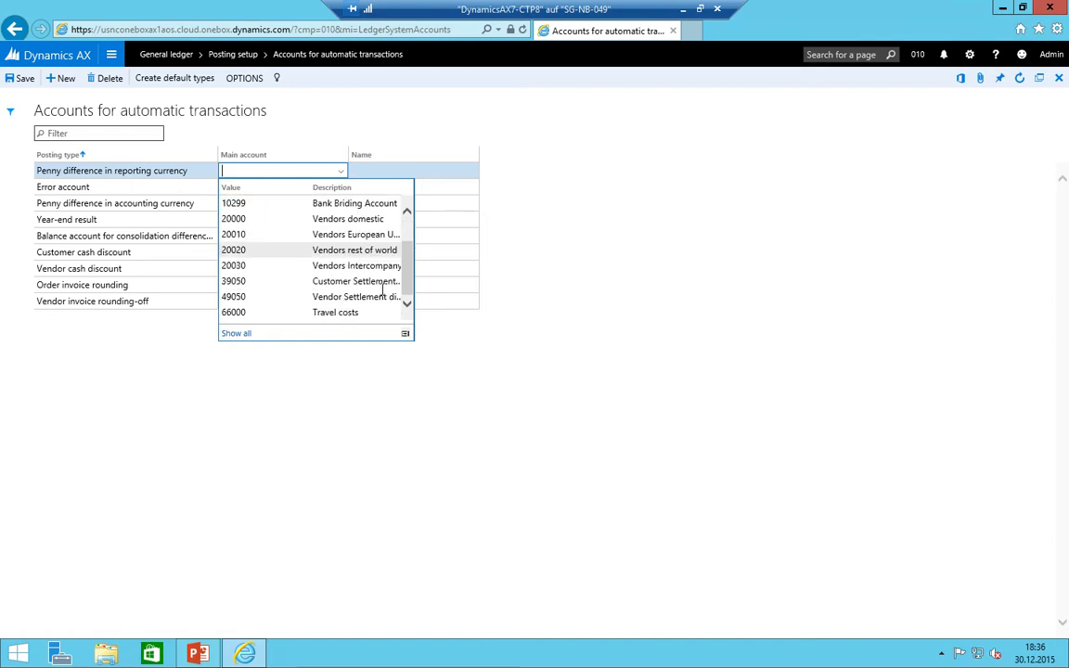
click(313, 295)
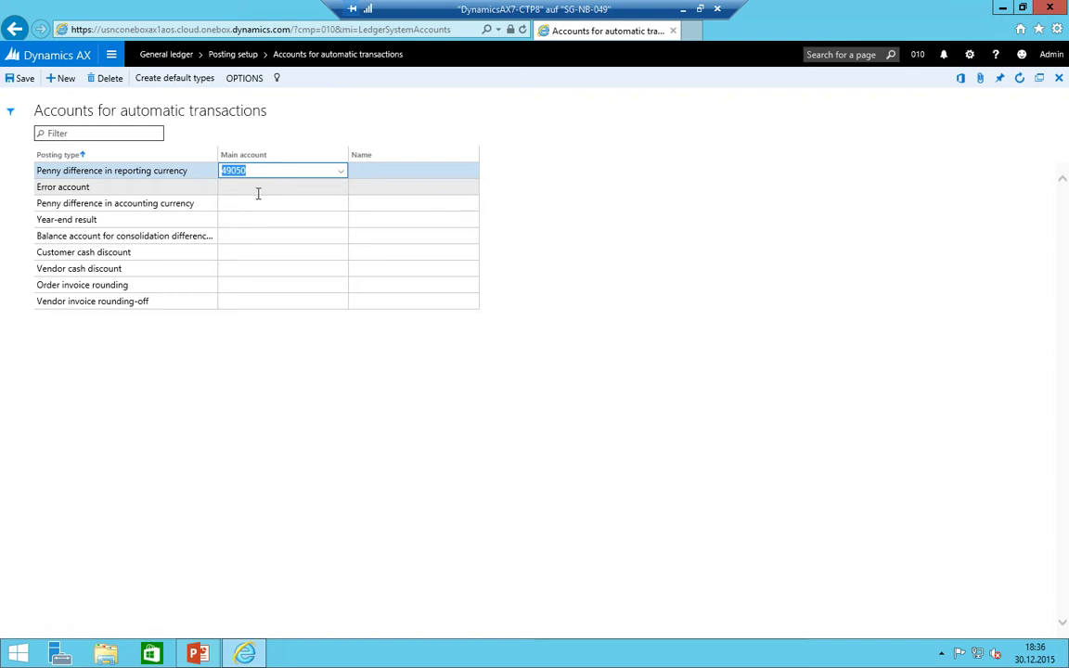
click(246, 204)
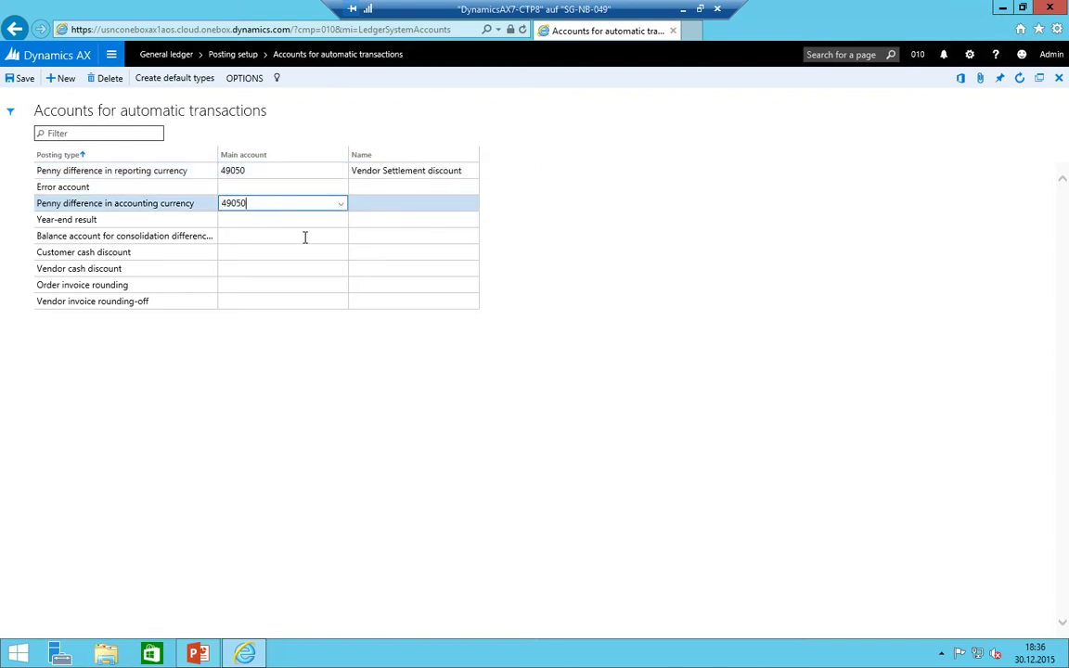
text(49050)
- Assign main account 49050 to the vendor cash discount, order invoice rounding and vendor invoice rounding-off posting types
click(260, 253)
click(287, 263)
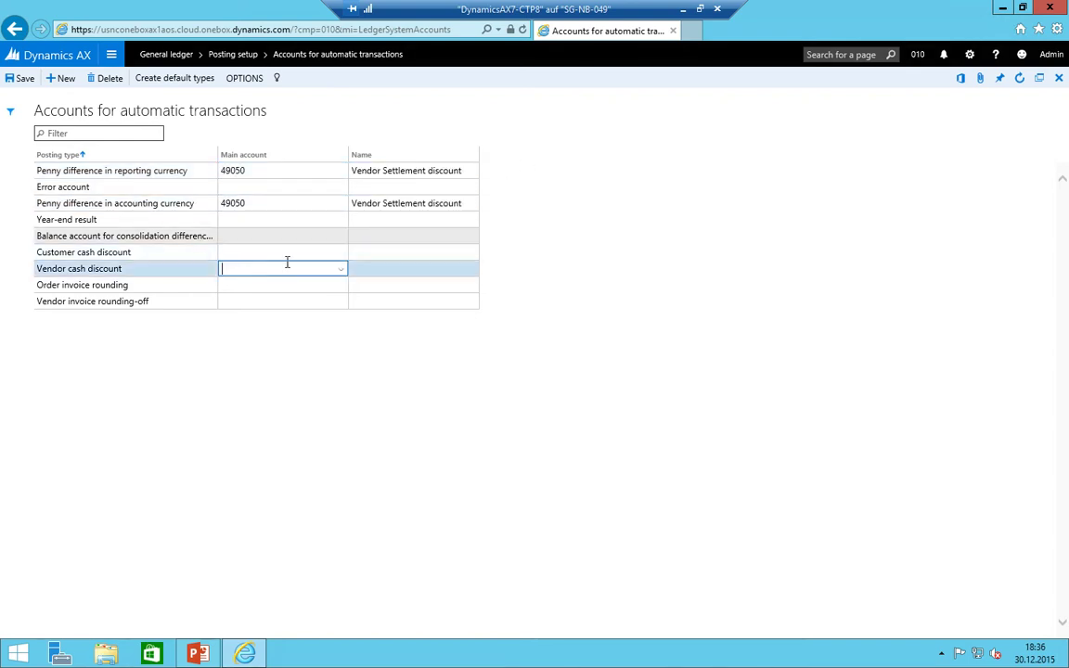
text(49050)
click(246, 284)
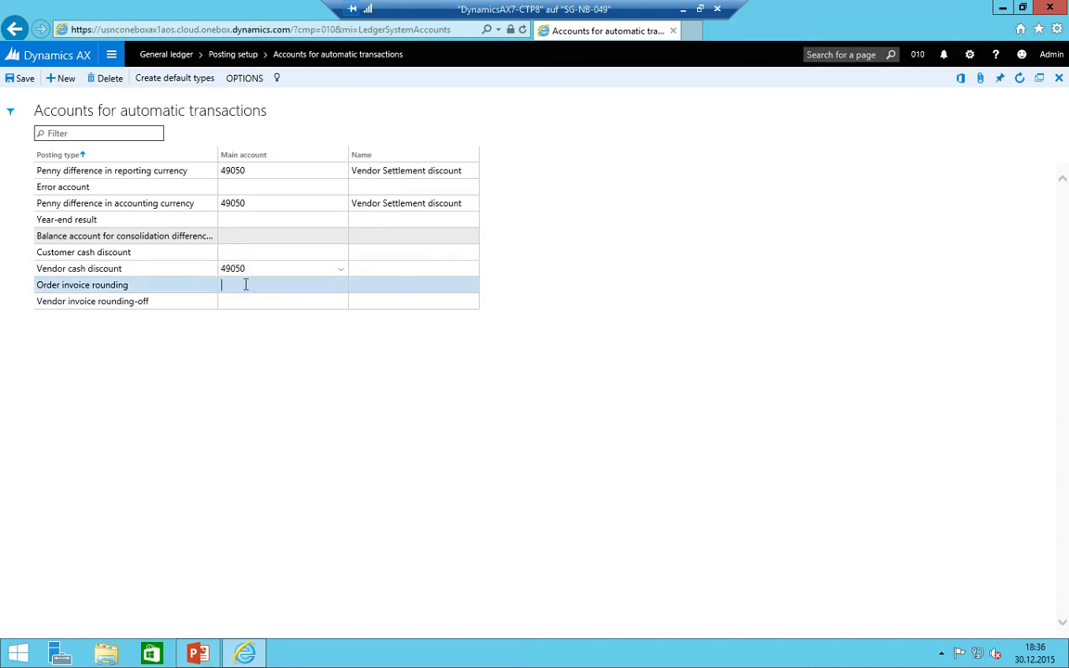
text(49050)
click(242, 300)
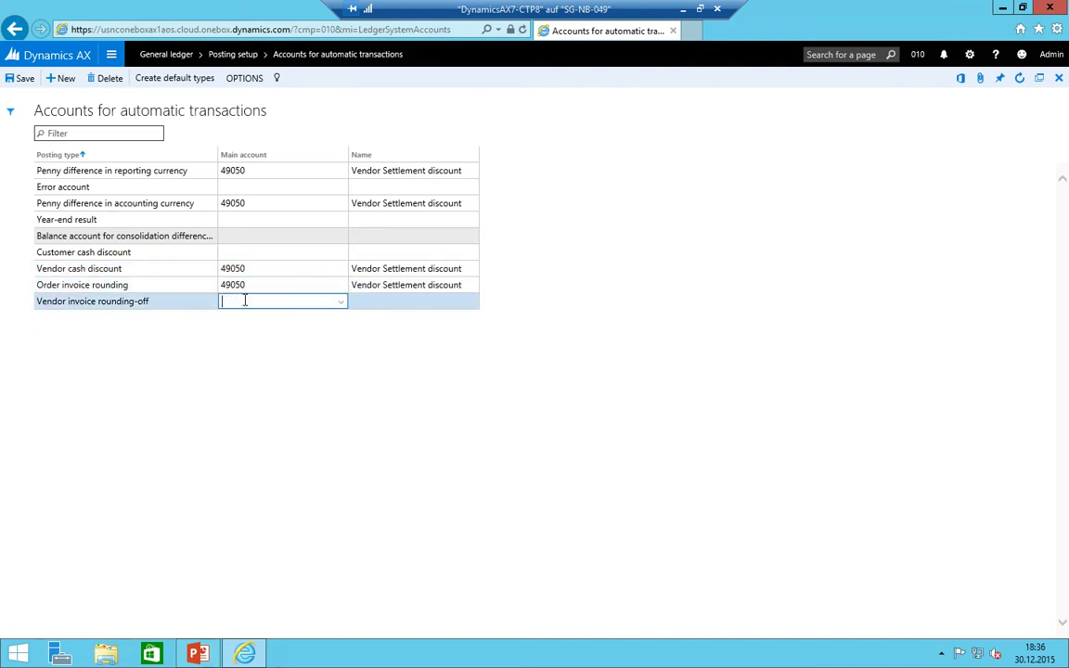
text(49050)
- Assign main account 39050 (Customer Settlement discount) to the customer cash discount posting type
click(246, 253)
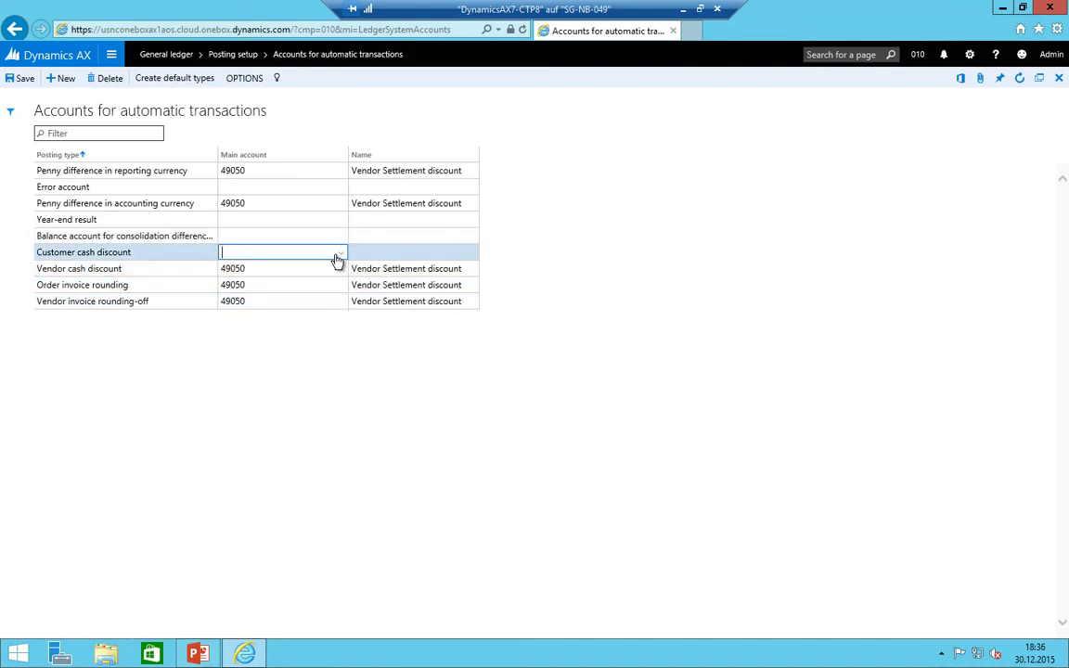
text(39050)
key(Down)
key(Up)
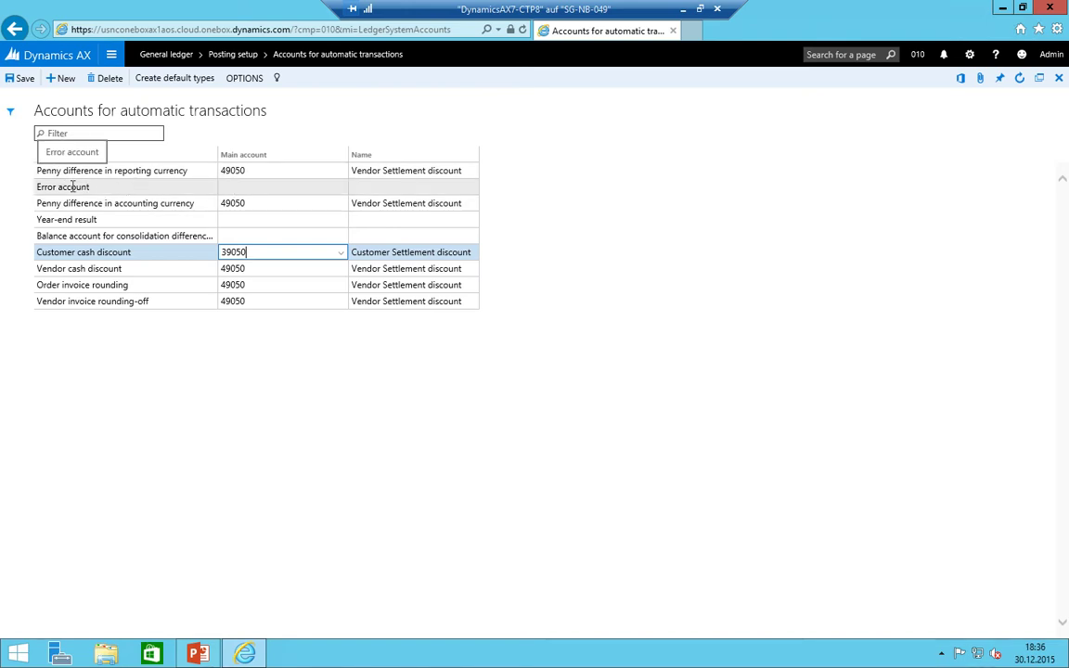
- Open the lines of the "My first Split posting" invoice journal in Accounts payable and try to post the journal
click(72, 187)
click(258, 188)
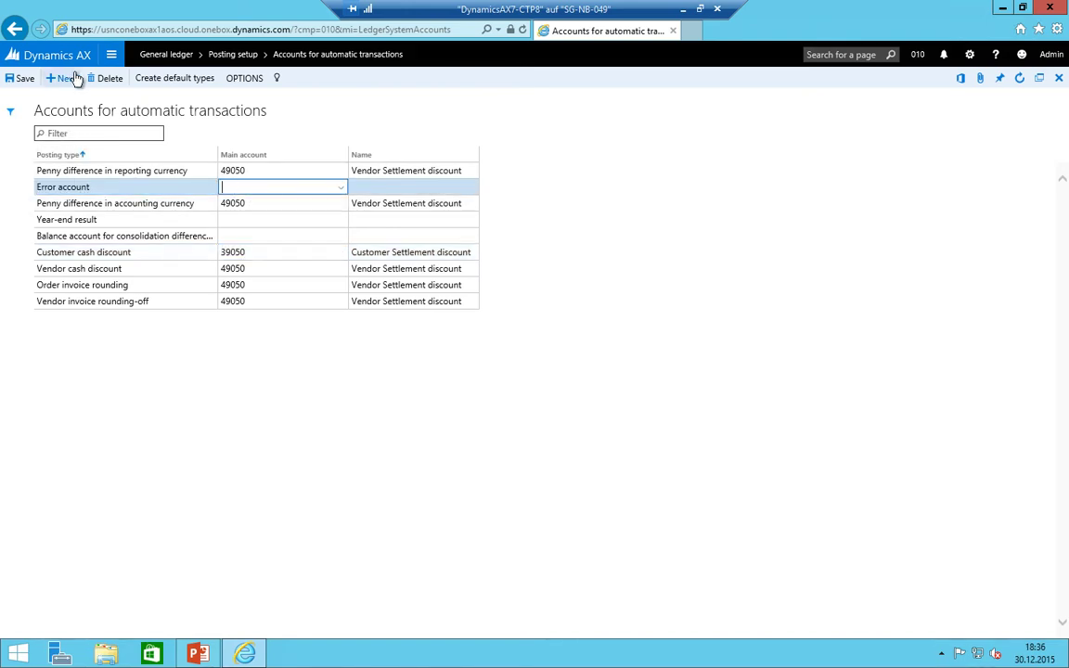
click(110, 54)
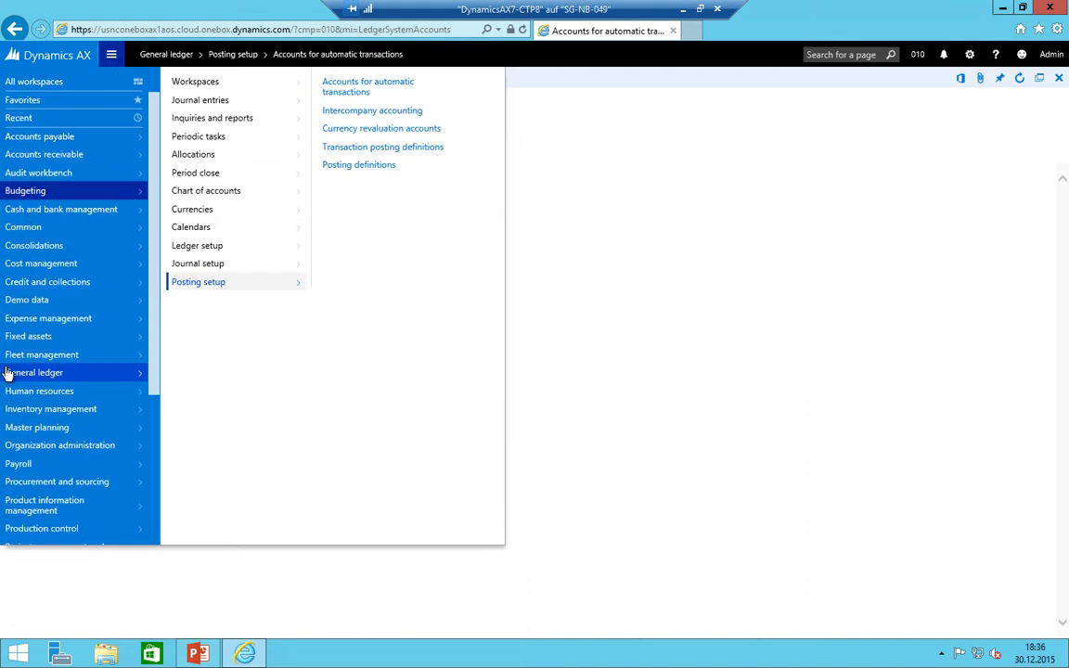
click(80, 144)
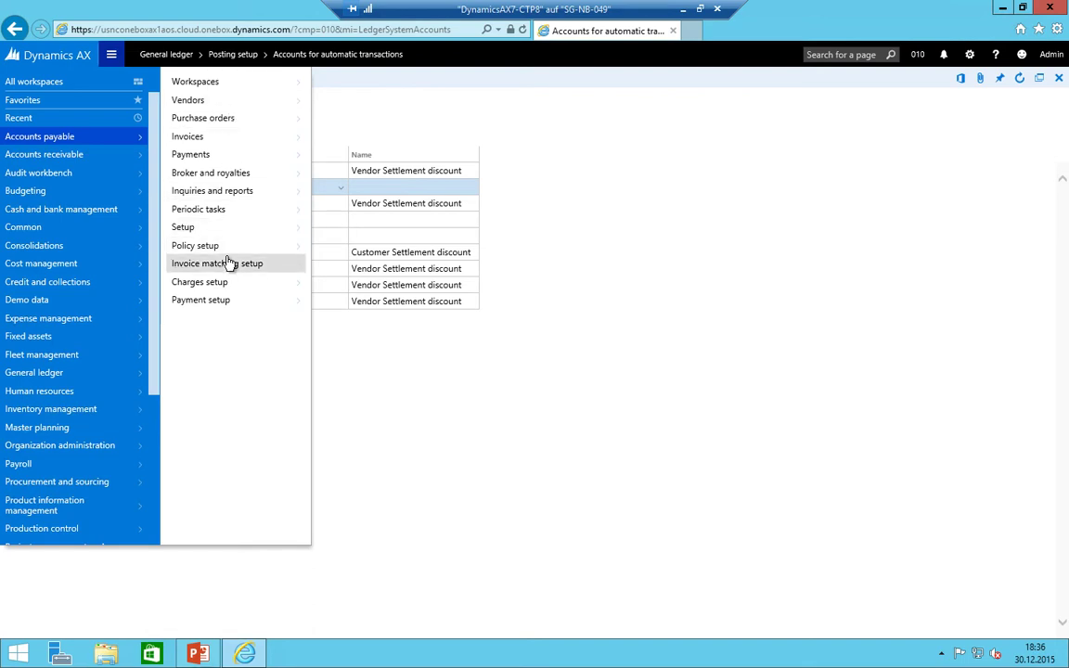
click(200, 137)
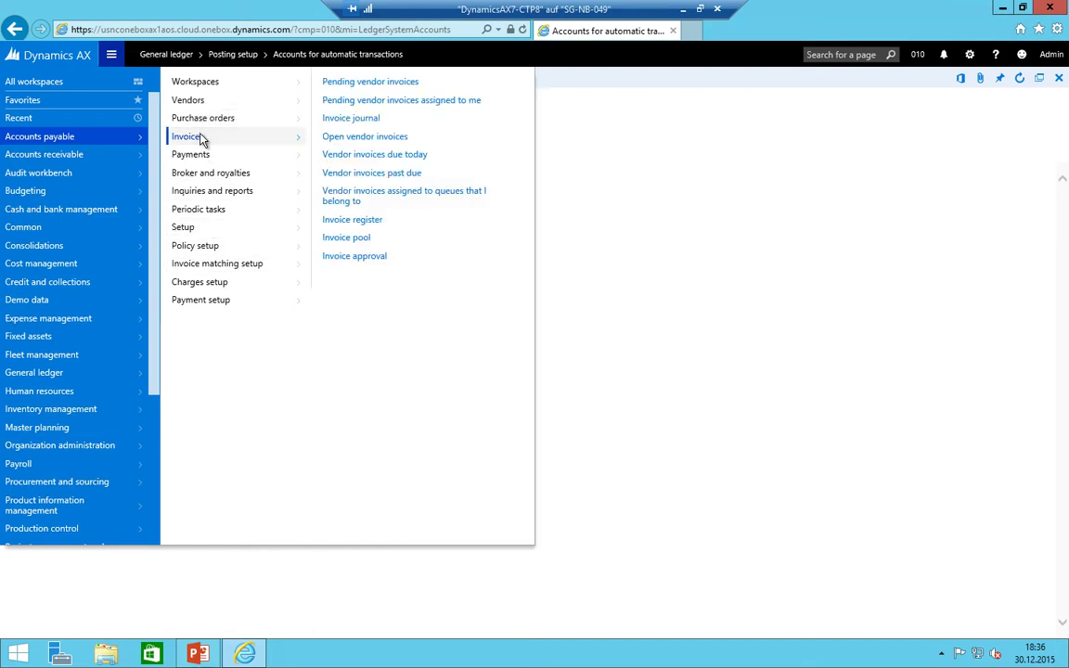
click(346, 123)
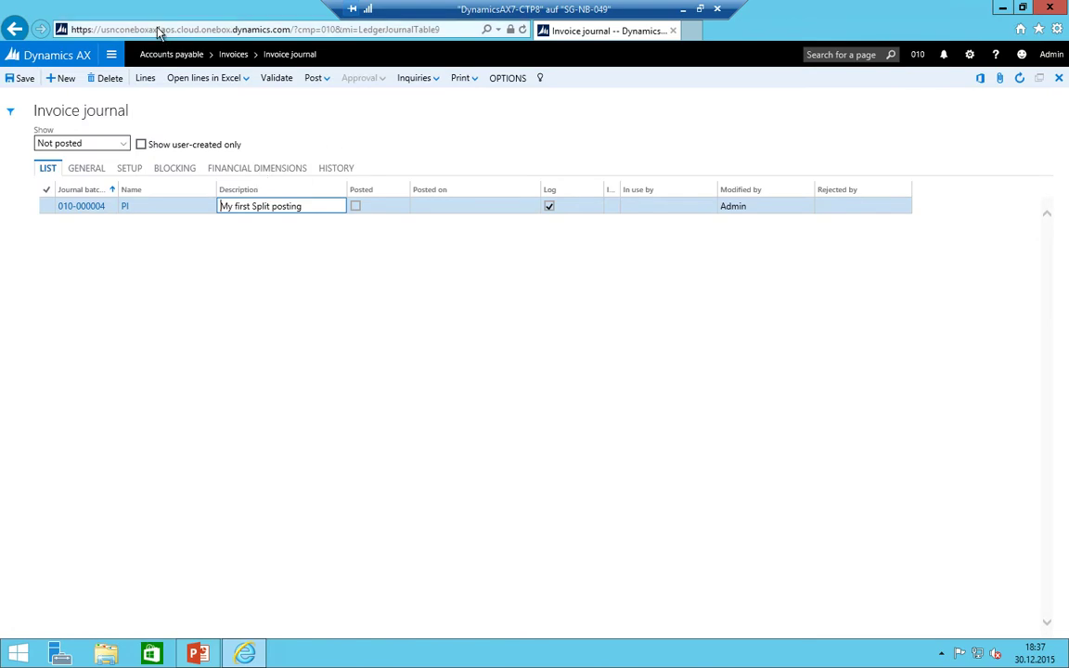
click(145, 78)
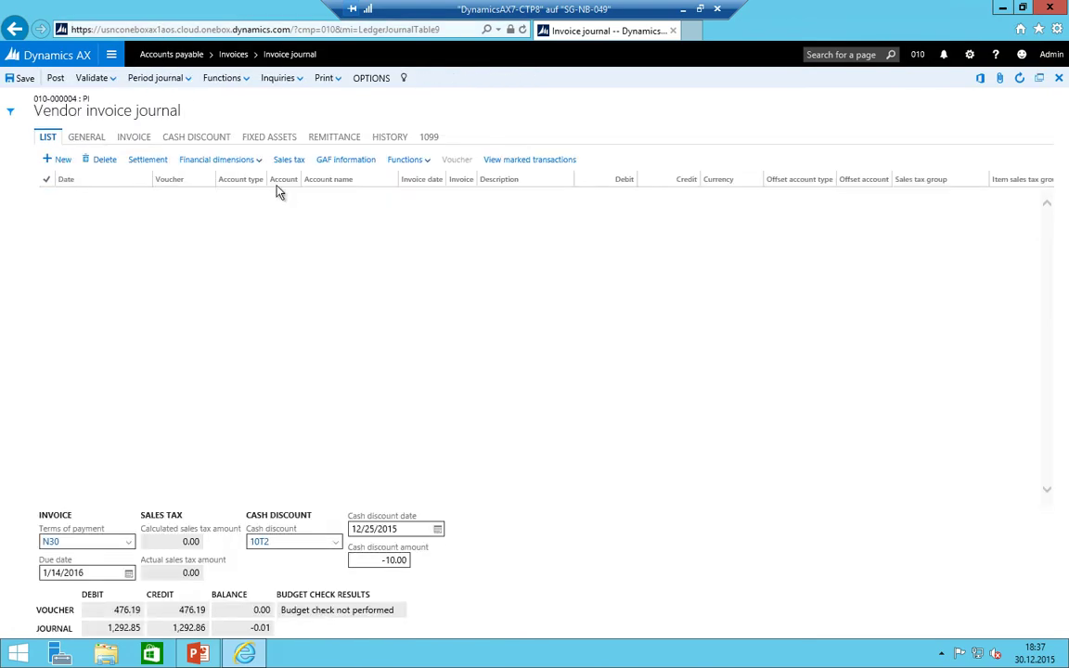
click(55, 79)
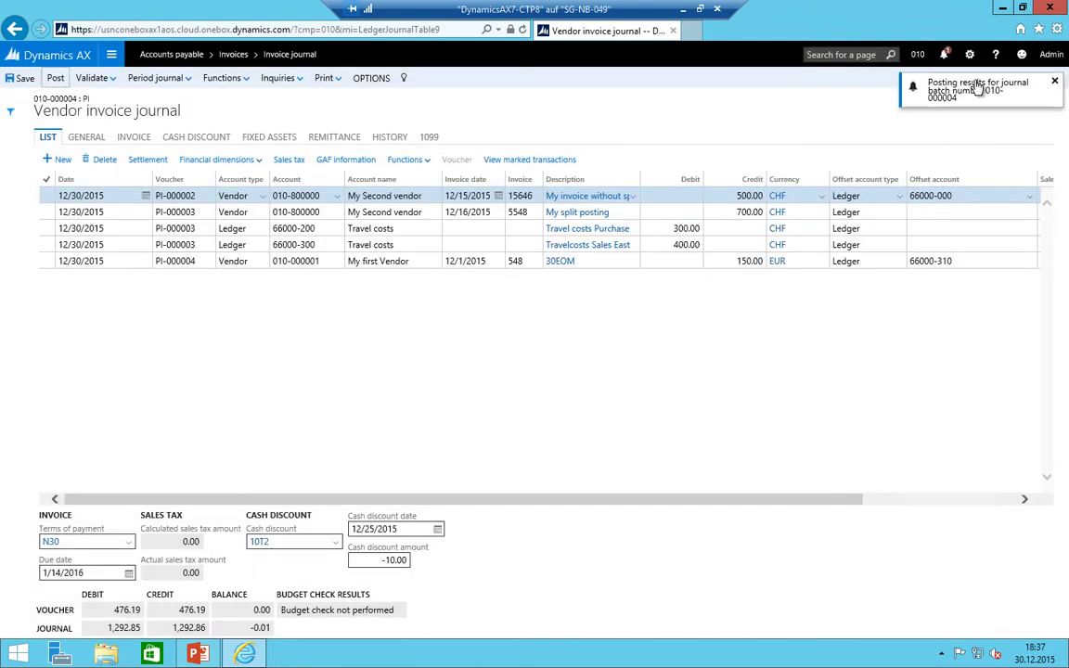
- Examine the message details of the latest journal posting results, focusing on the dimension field and the account structure mentioned
click(973, 100)
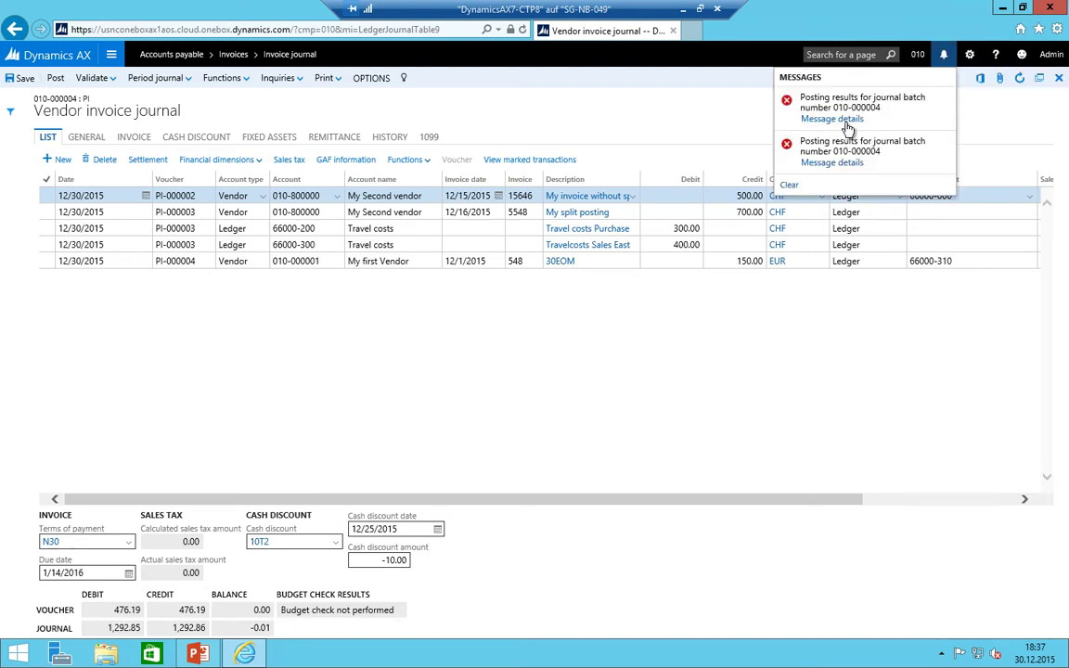
click(820, 117)
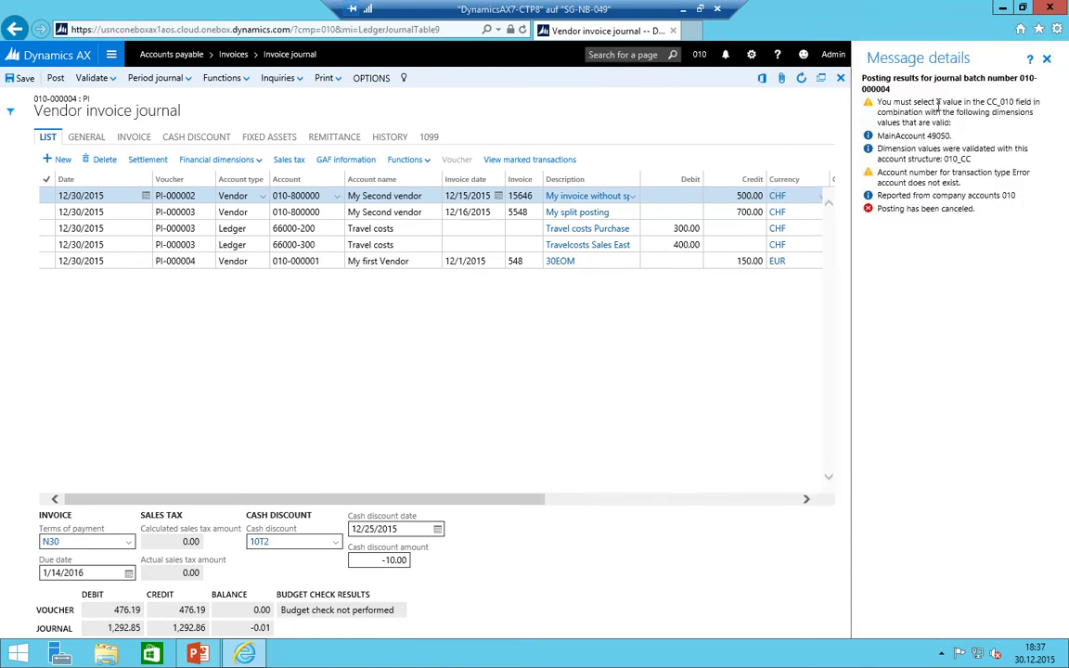
drag(892, 102, 900, 132)
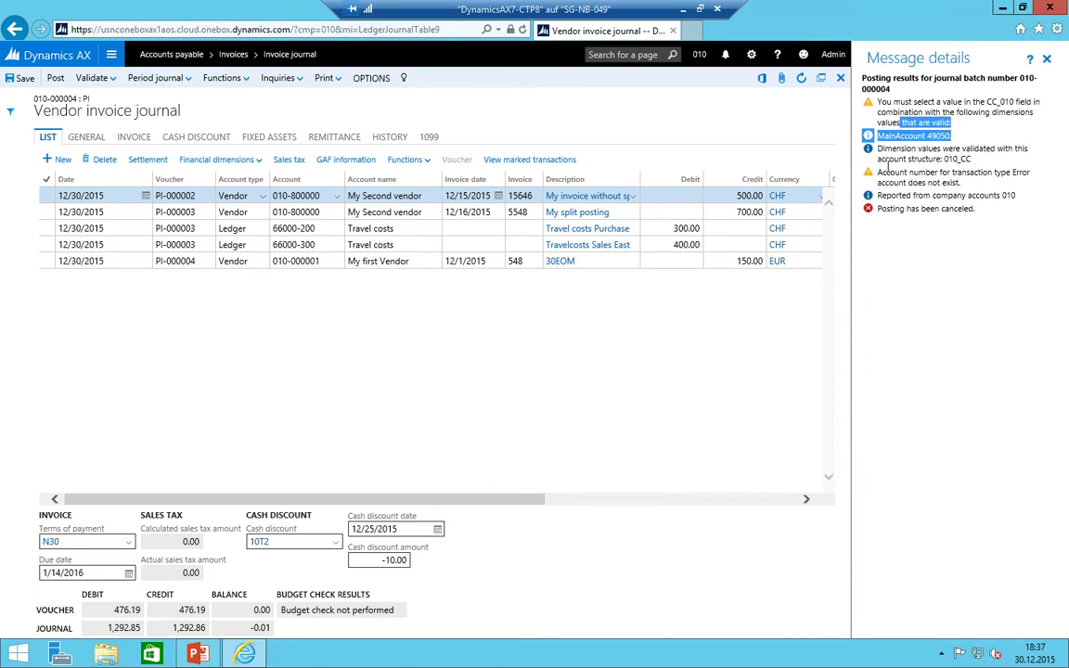
click(953, 148)
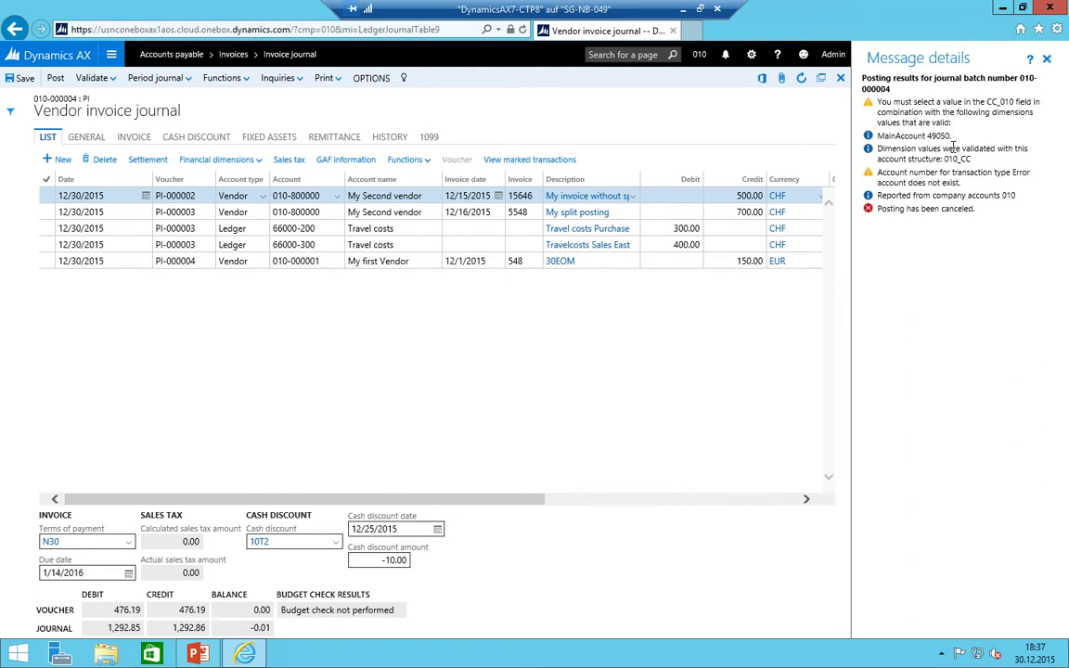
drag(952, 147, 928, 145)
drag(986, 102, 1015, 102)
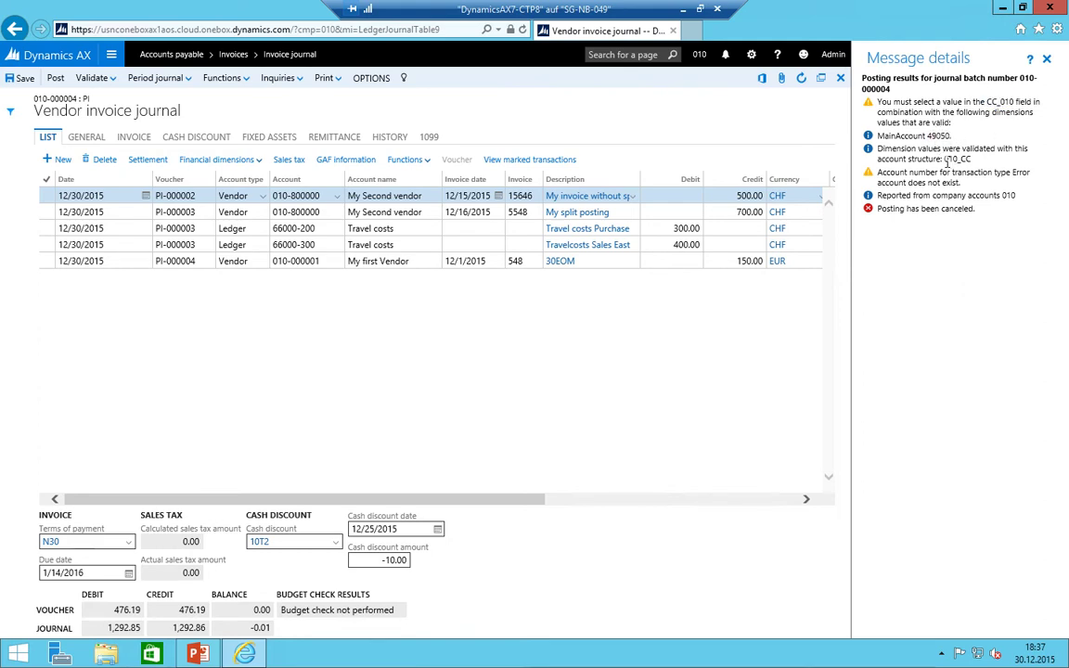
drag(943, 158, 970, 158)
drag(973, 102, 1032, 103)
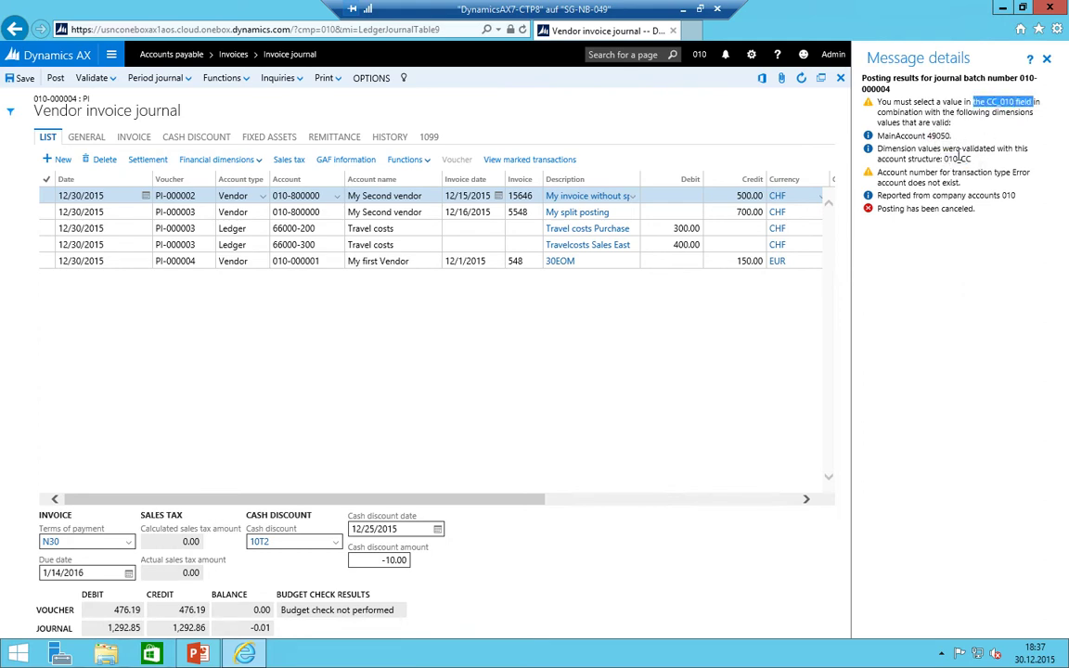
- Open the main accounts list of the general ledger chart of accounts and close the message details
click(111, 57)
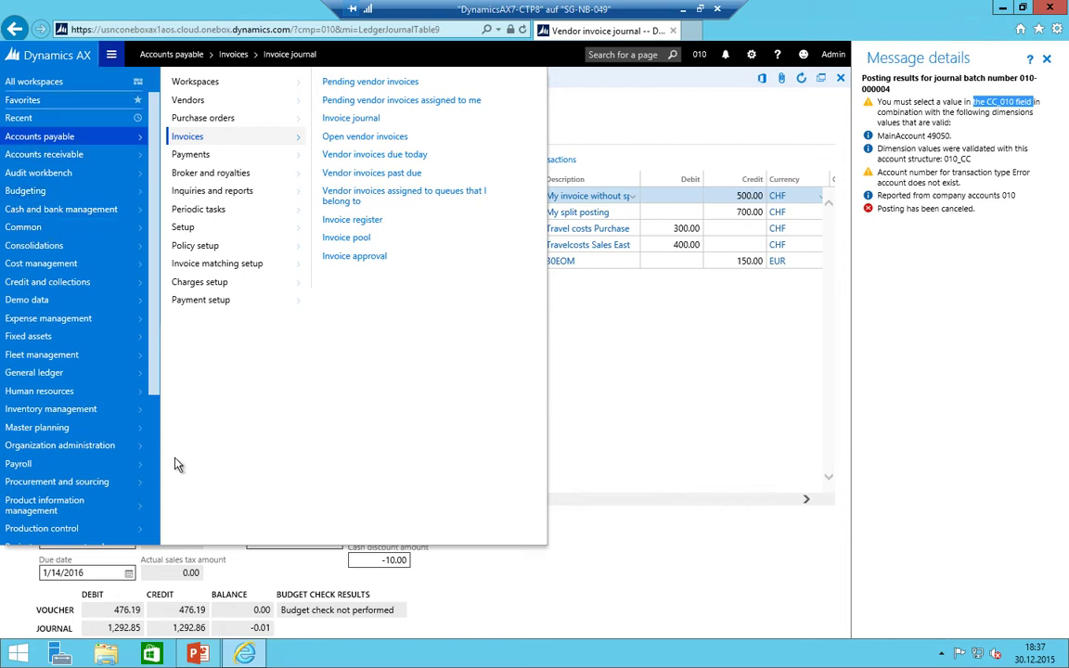
click(84, 372)
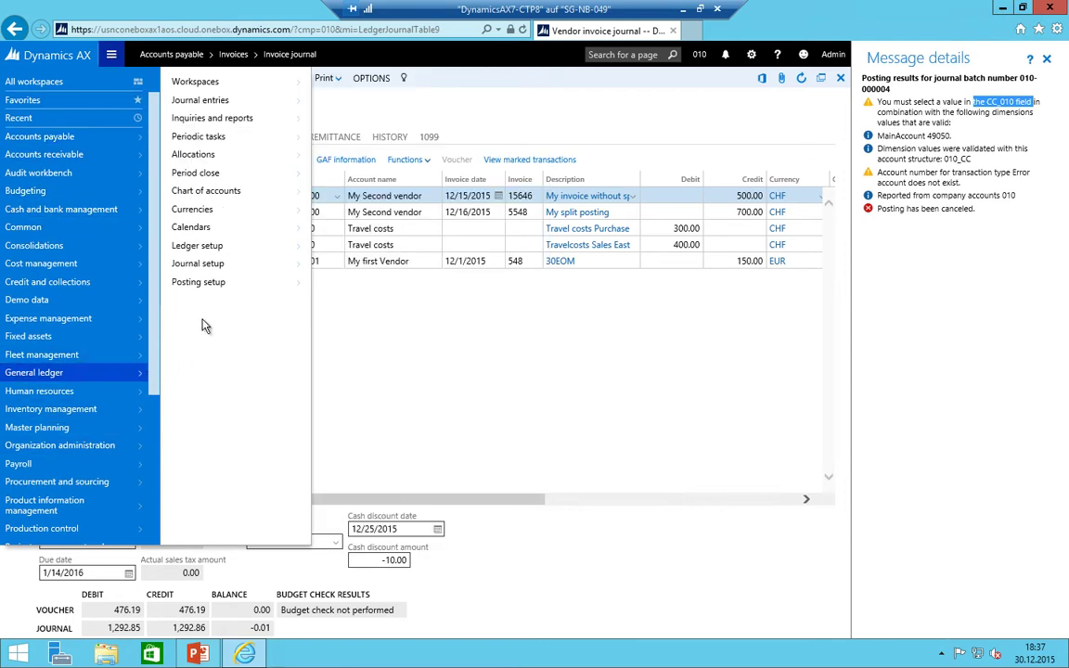
click(289, 190)
click(349, 82)
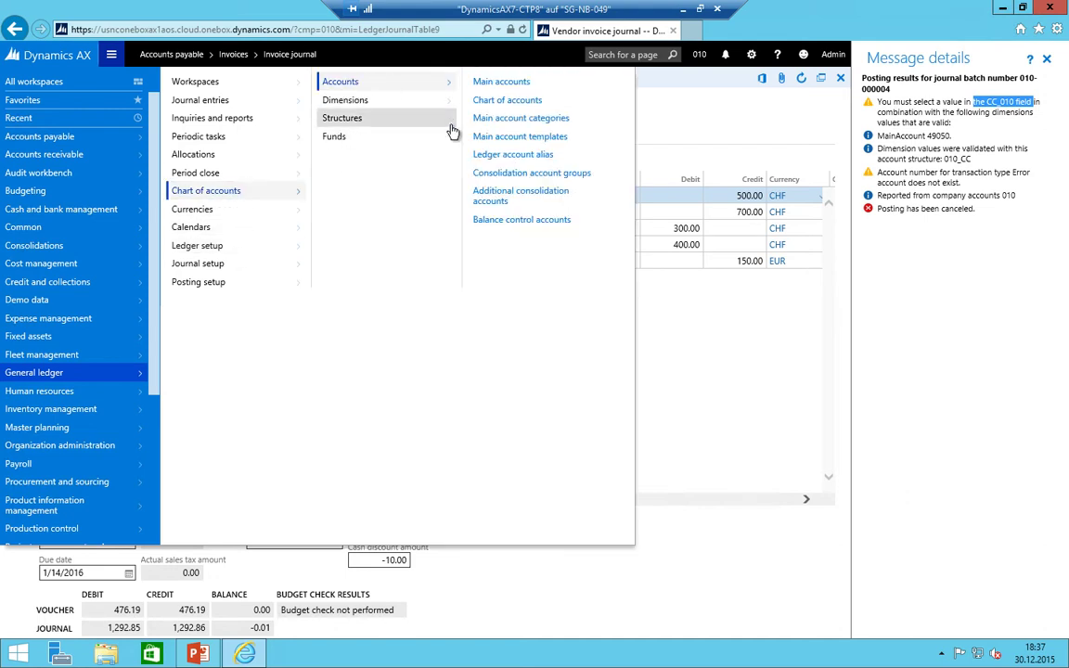
click(517, 85)
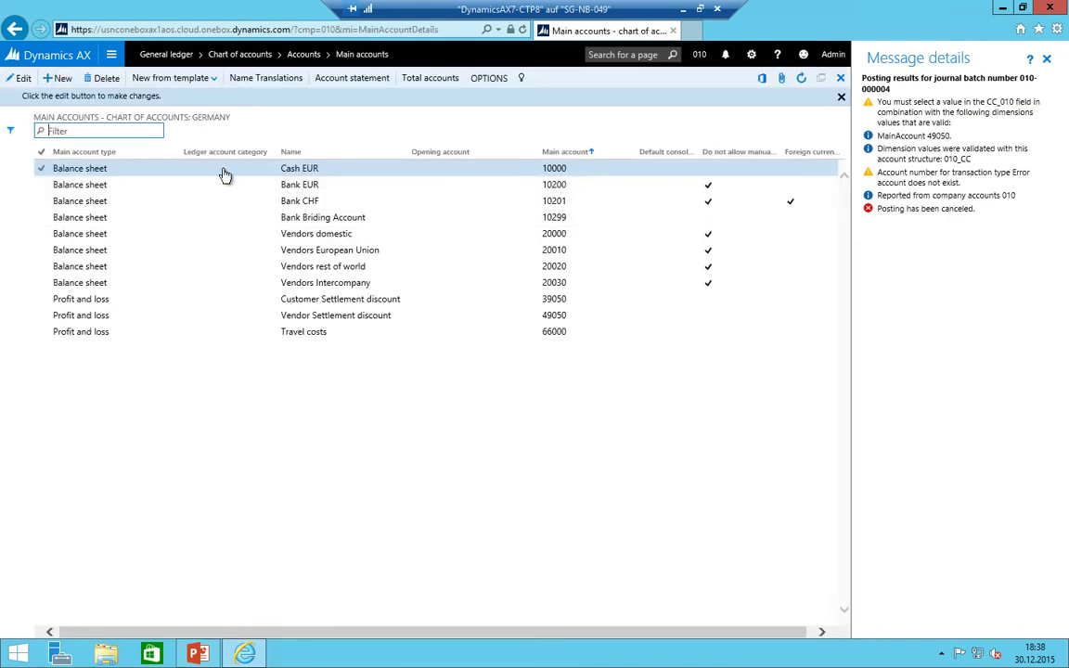
click(1047, 59)
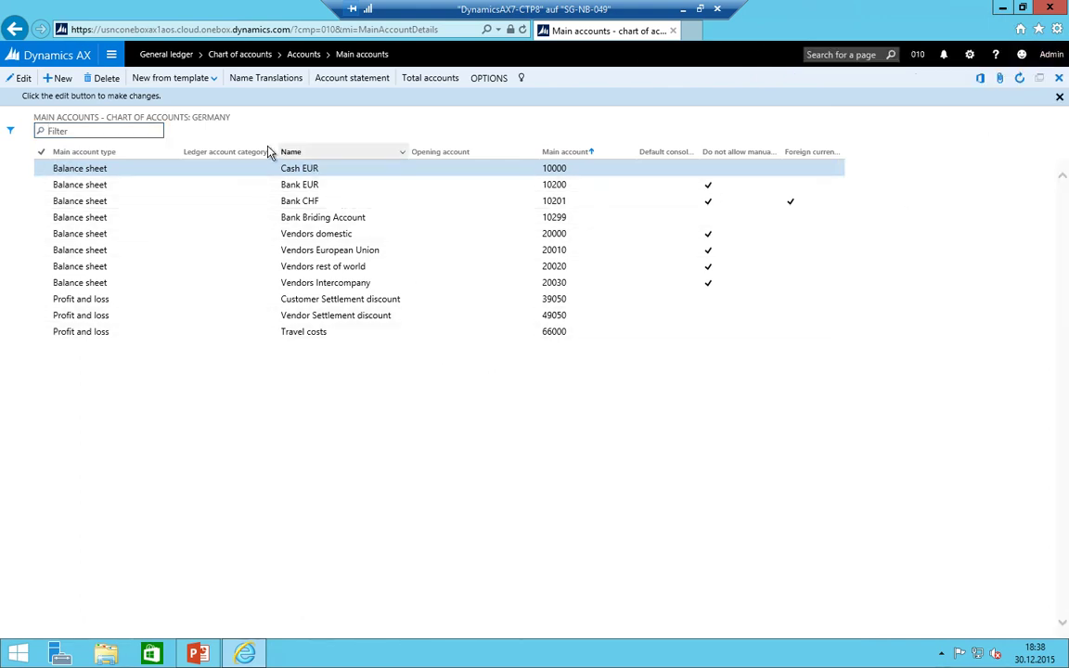
- Create and save main account 74190 named "Rounding differences" with the main account type Profit and loss
click(61, 80)
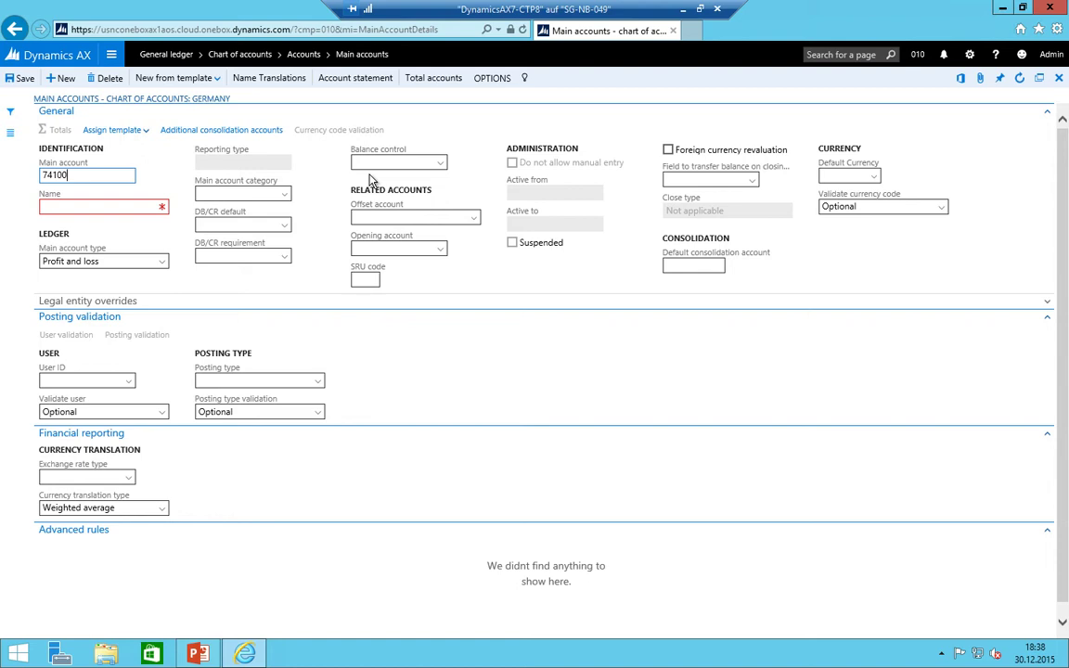
key(Tab)
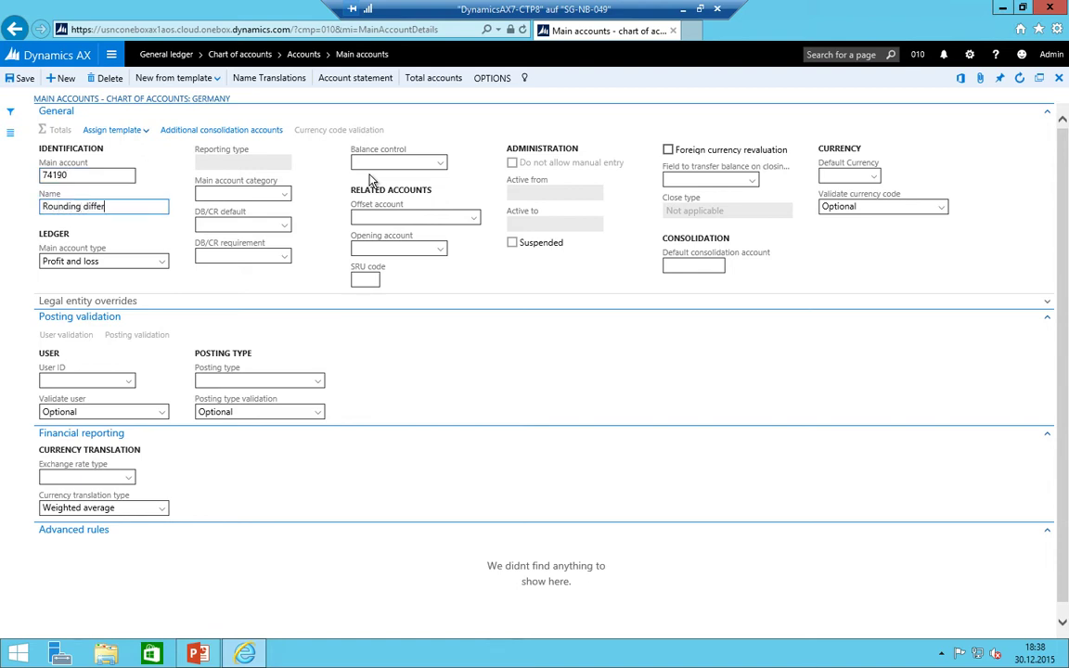
key(Tab)
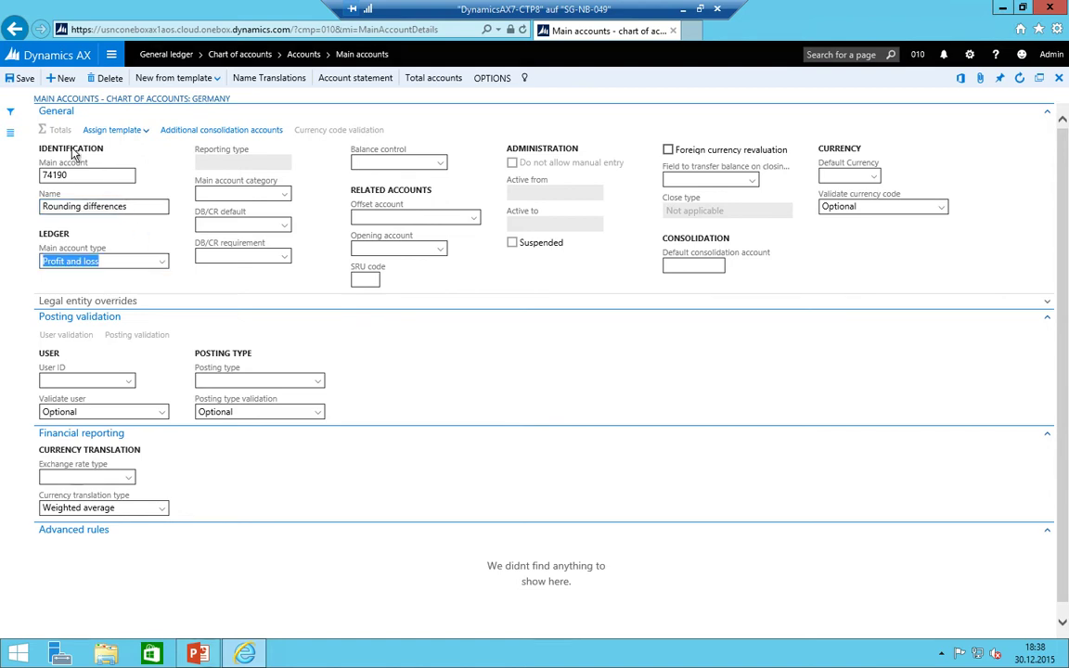
click(13, 78)
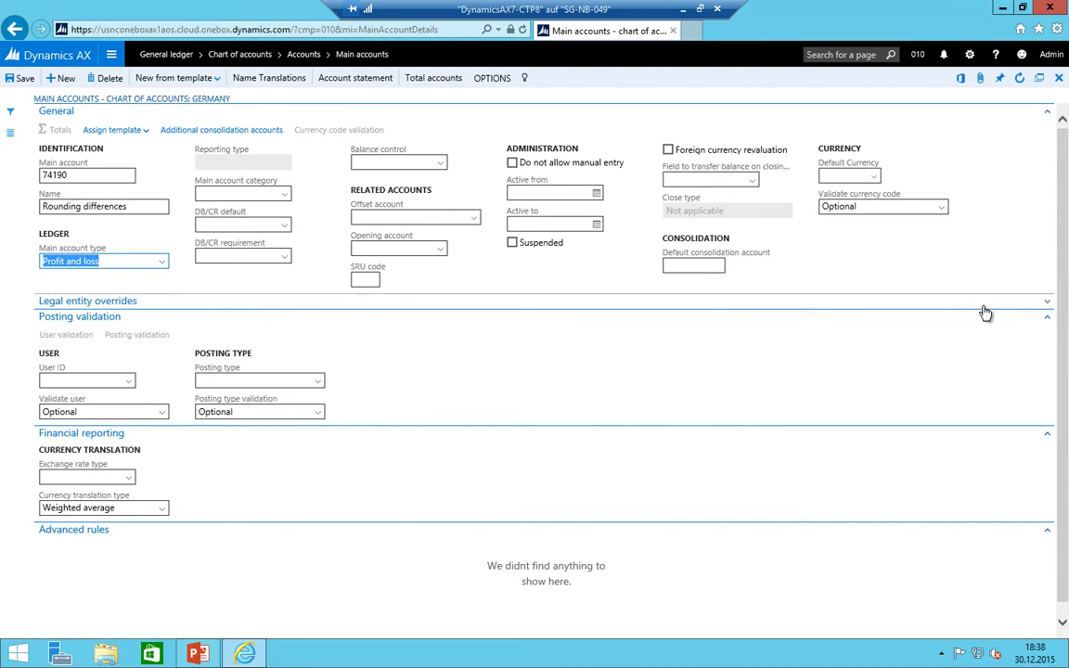
- Add company 010 (My Company) to the legal entity overrides of main account 74190
click(1048, 305)
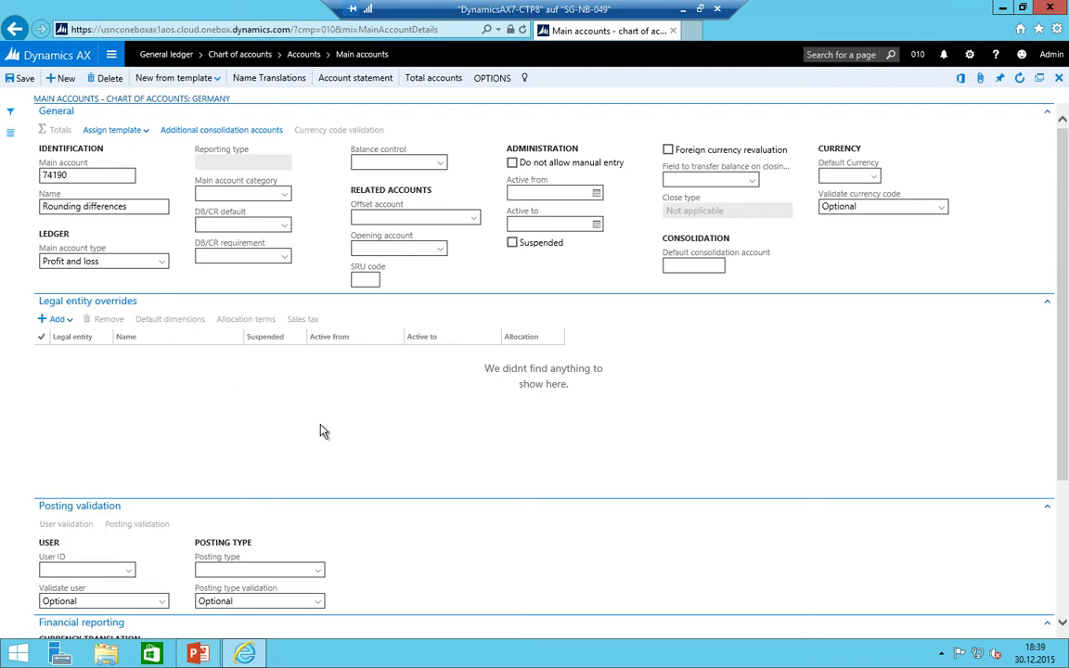
click(74, 325)
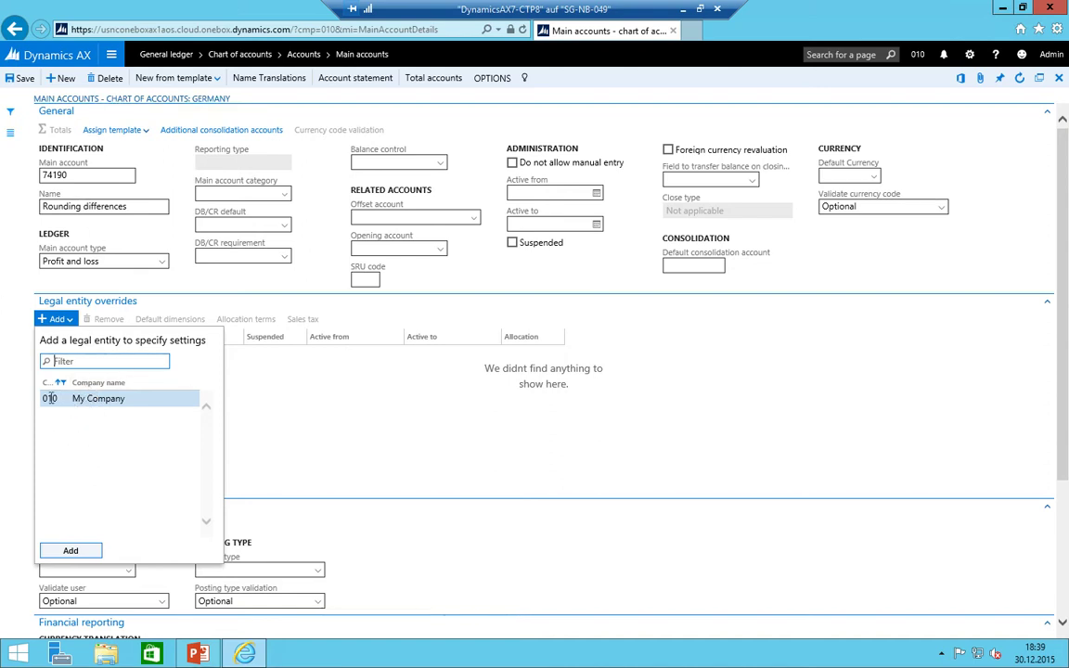
click(79, 398)
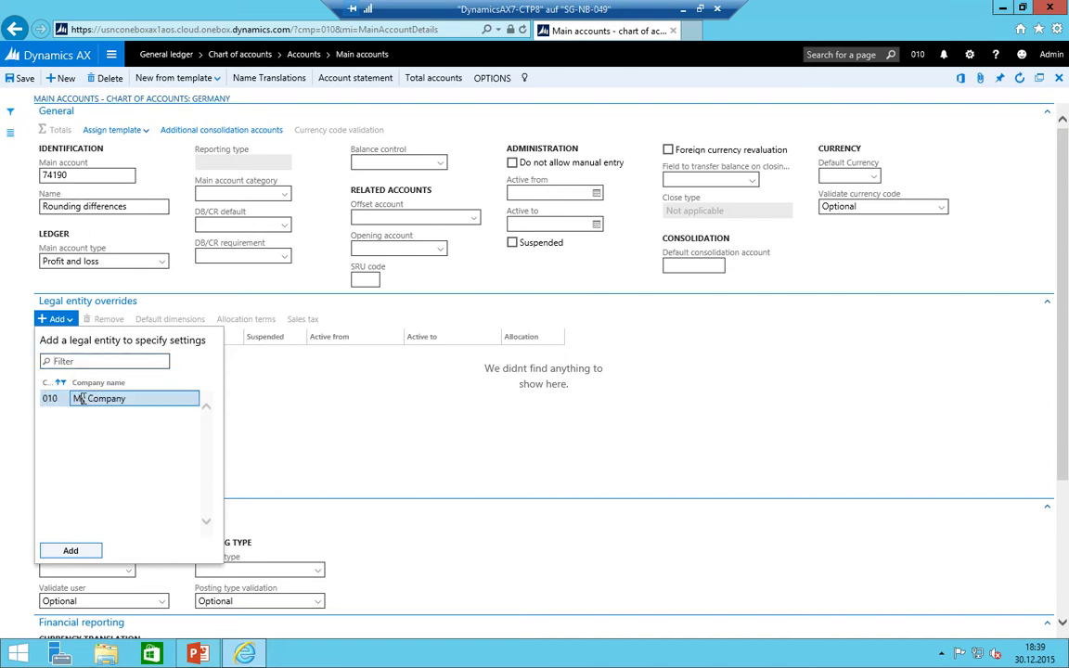
click(85, 555)
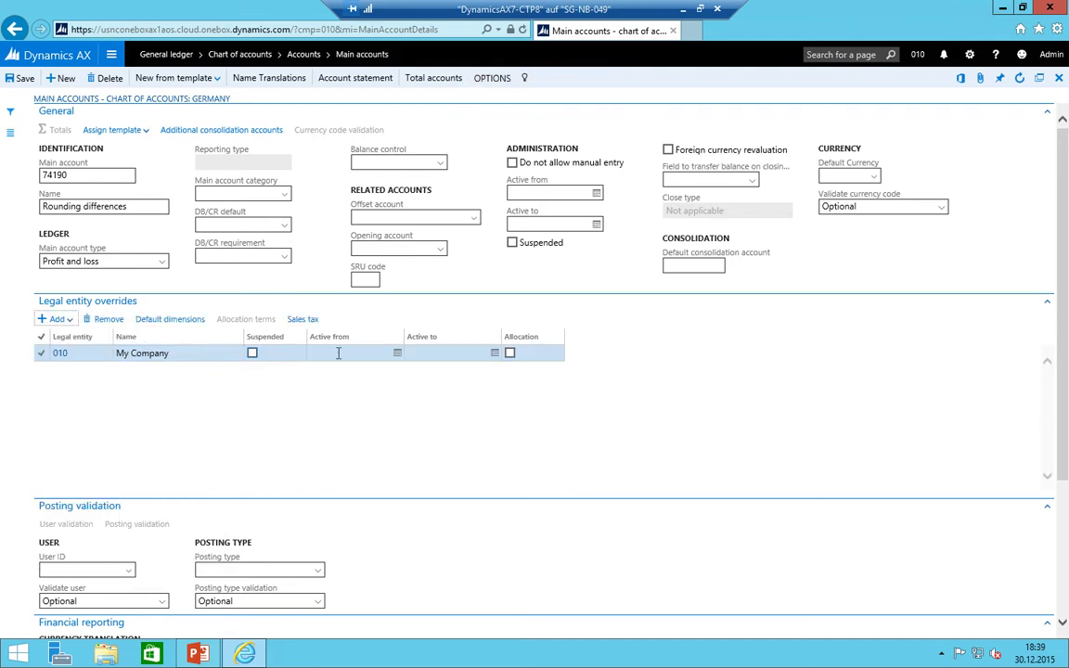
- Set the default CC_010 dimension of legal entity 010's override on account 74190 to fixed value 000 (Admin)
click(176, 359)
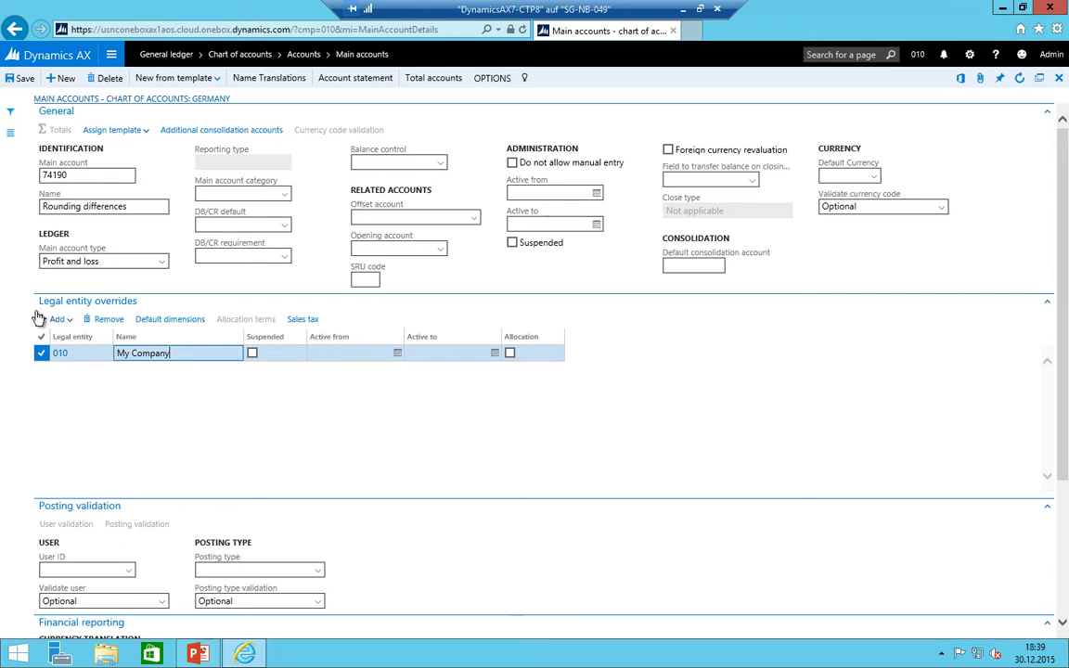
click(176, 324)
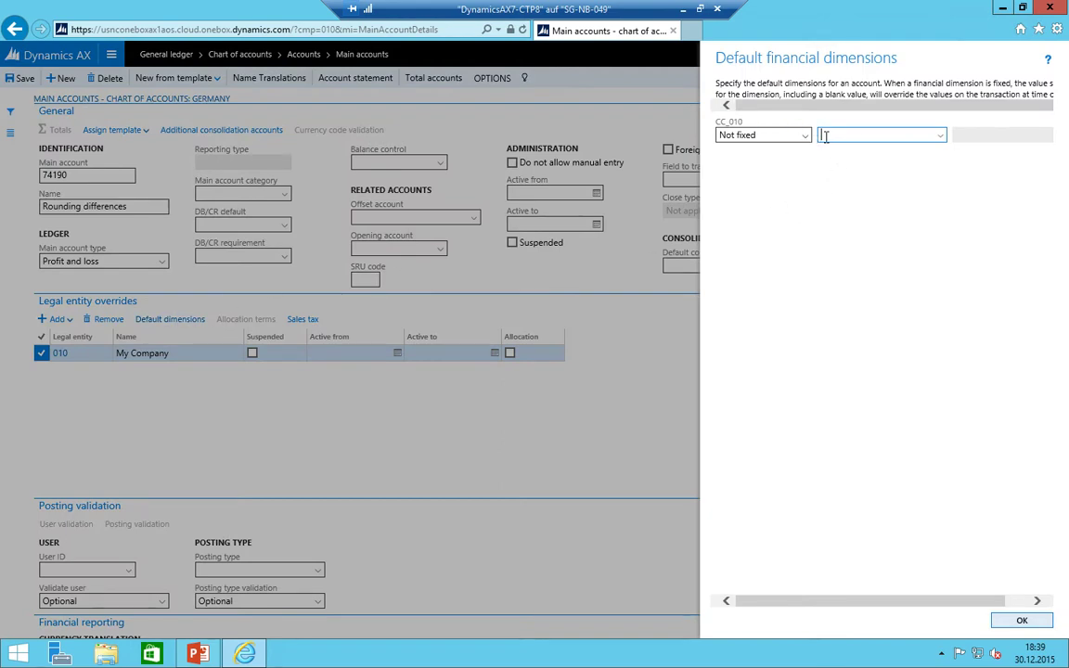
click(739, 136)
click(754, 167)
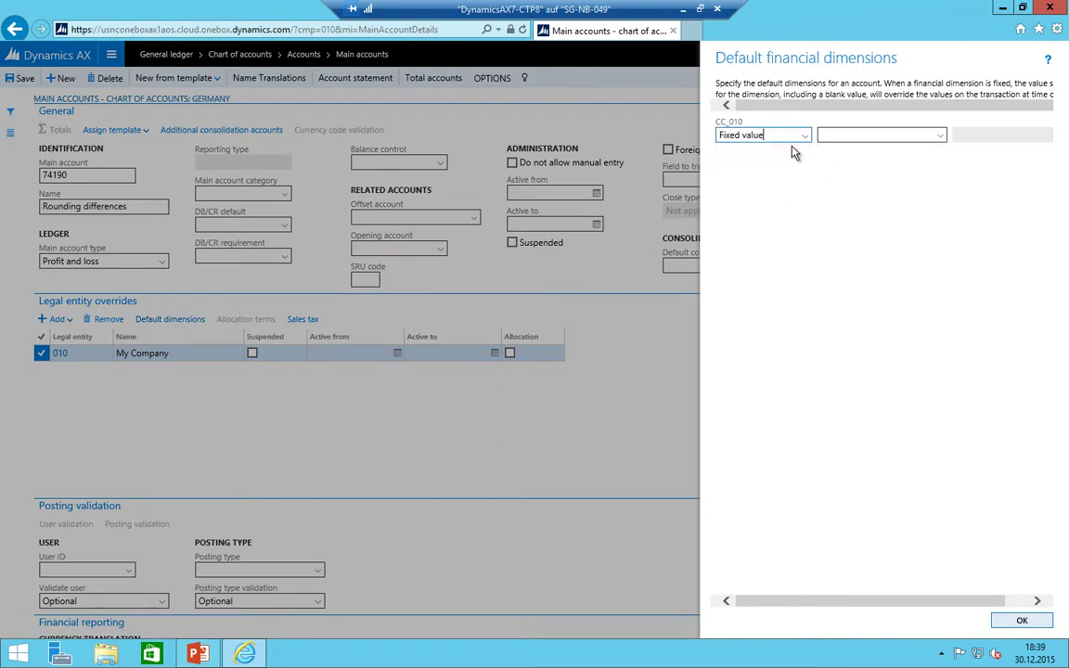
click(940, 137)
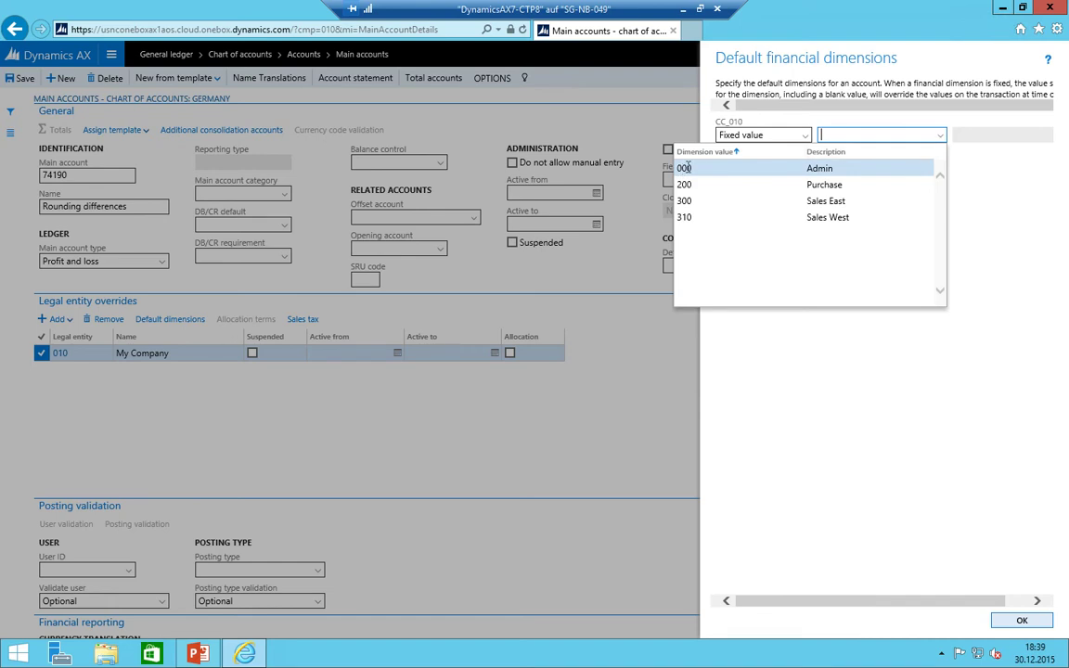
key(Return)
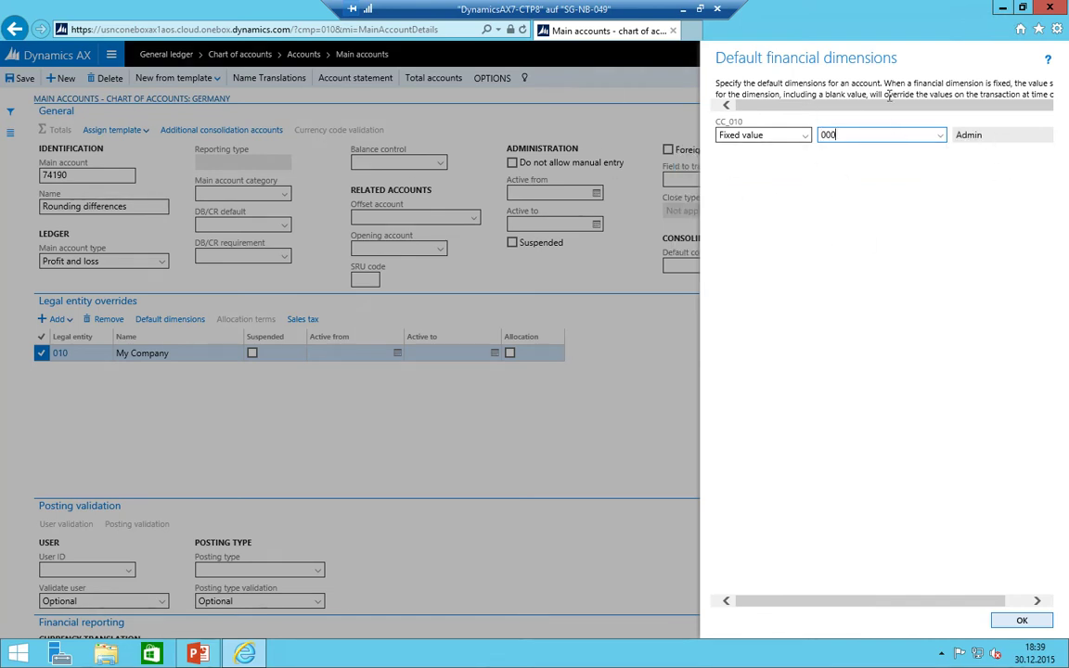
click(1018, 619)
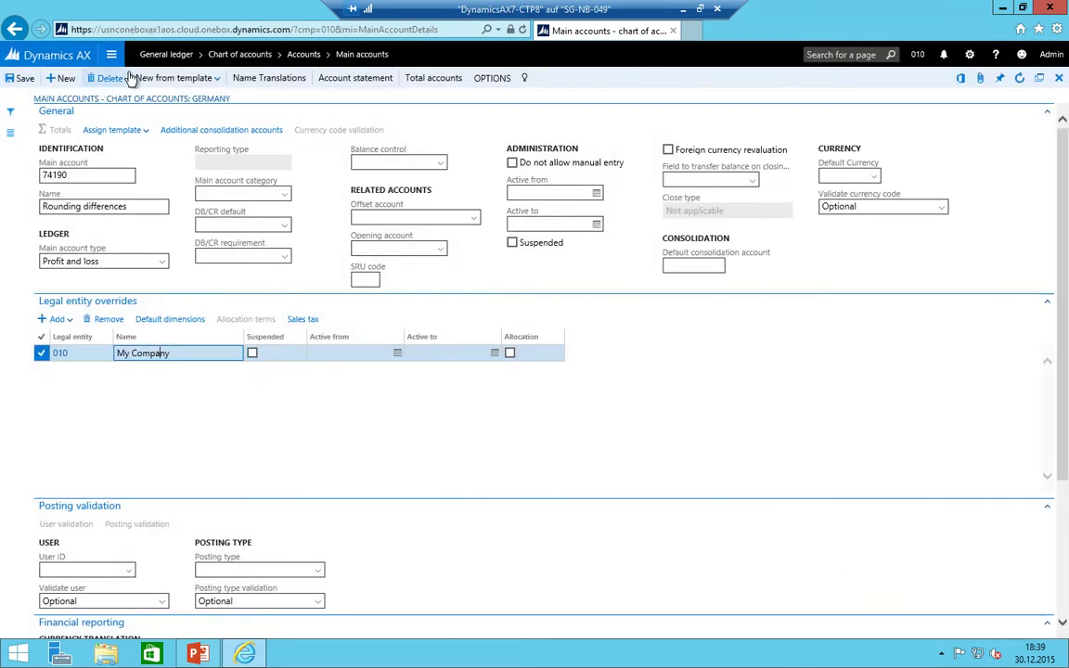
- Open the general ledger's accounts for automatic transactions for editing
scroll(327, 279, down, 3)
scroll(326, 278, up, 3)
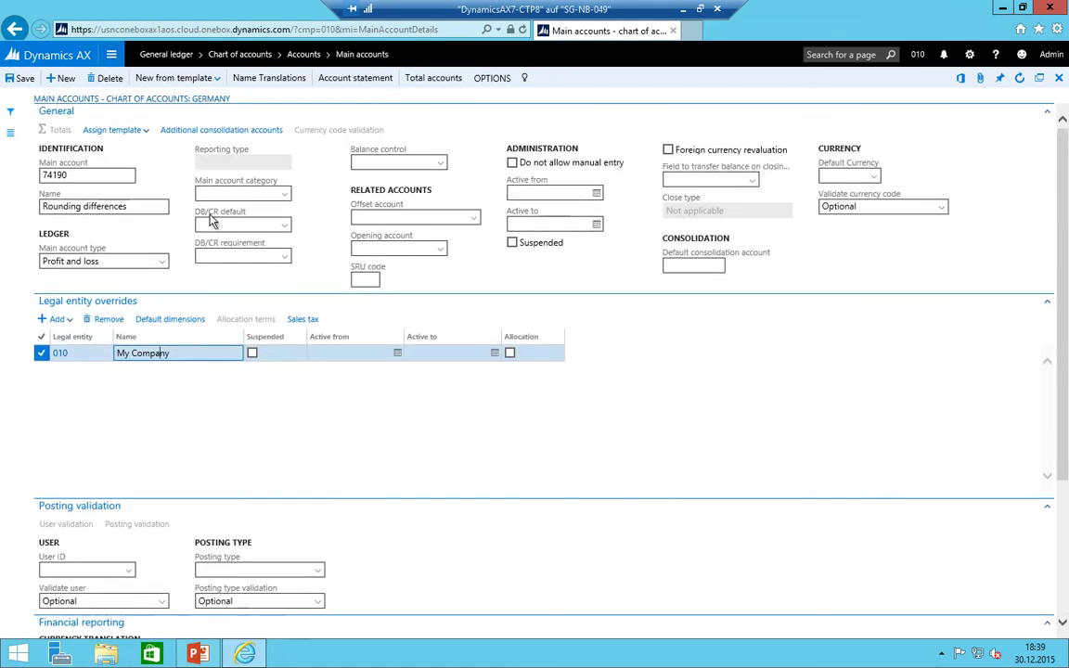
click(111, 57)
click(198, 282)
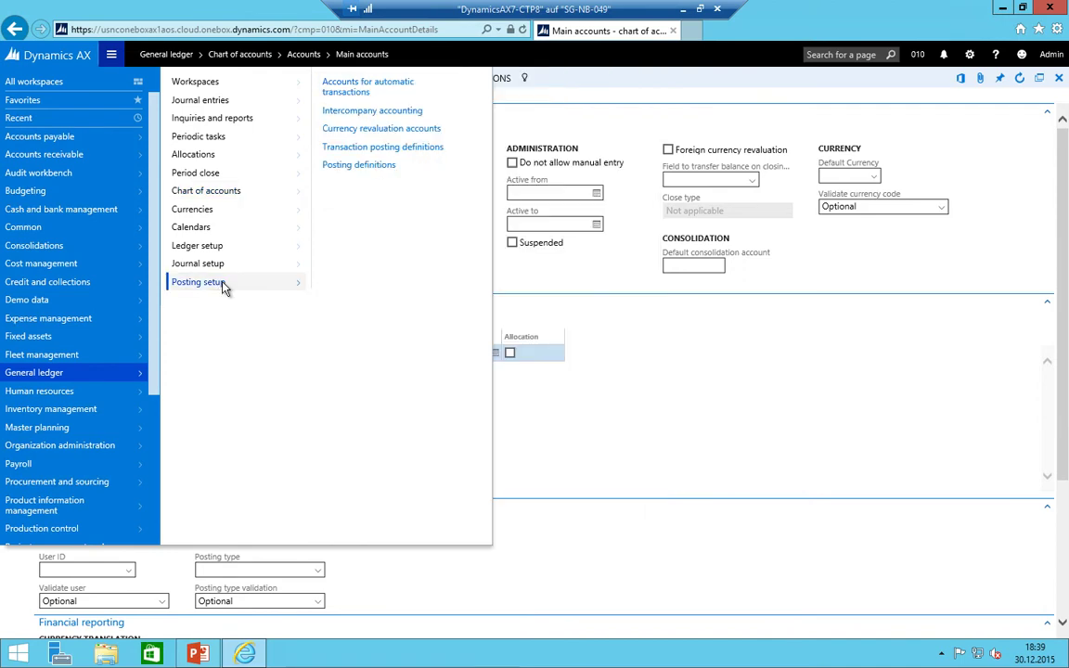
click(352, 93)
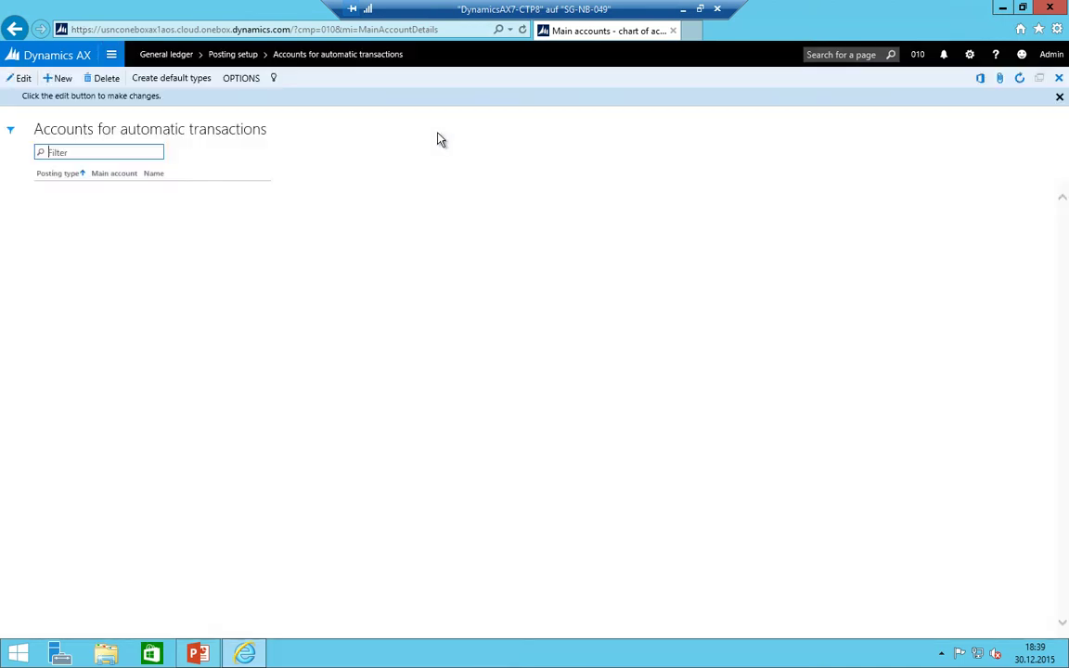
click(22, 76)
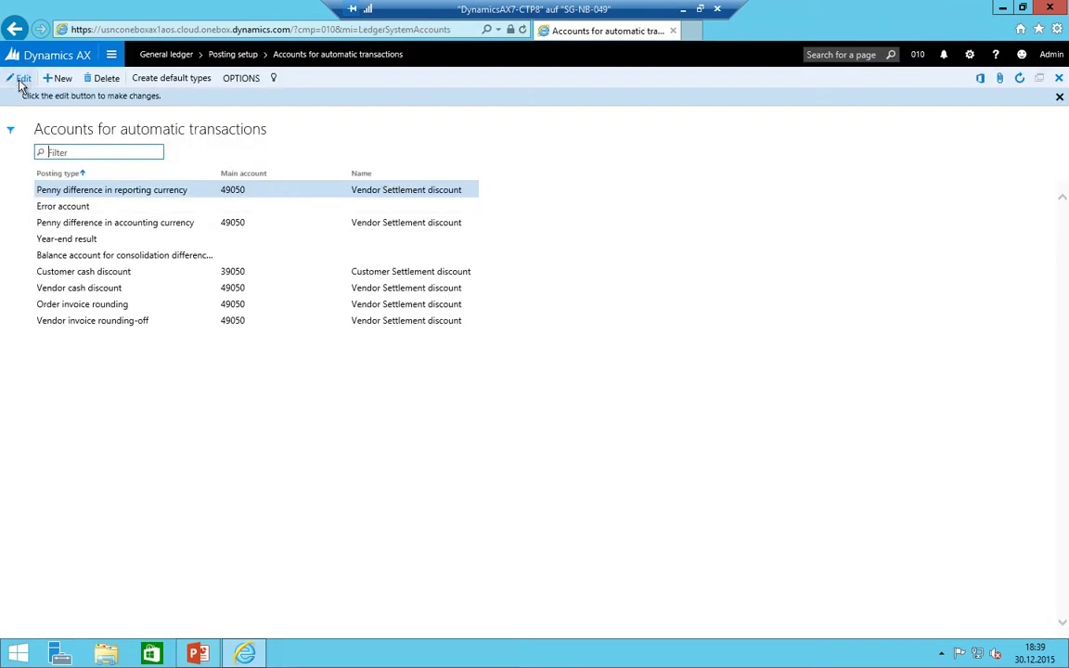
- Try to set the main account for penny difference in reporting currency to 74100
click(255, 168)
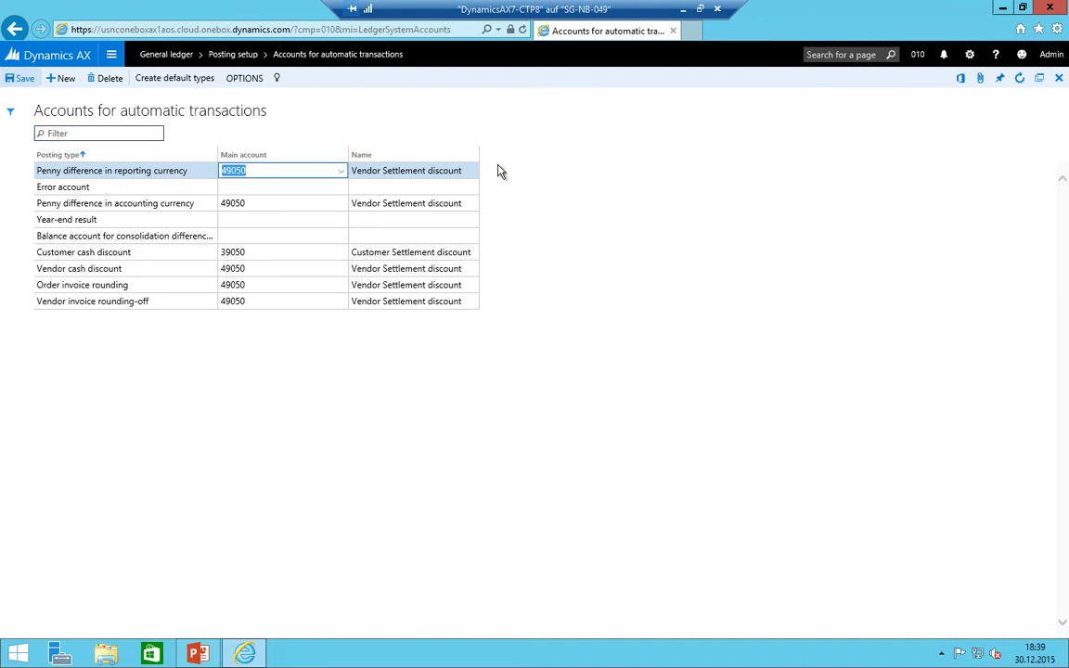
text(74100)
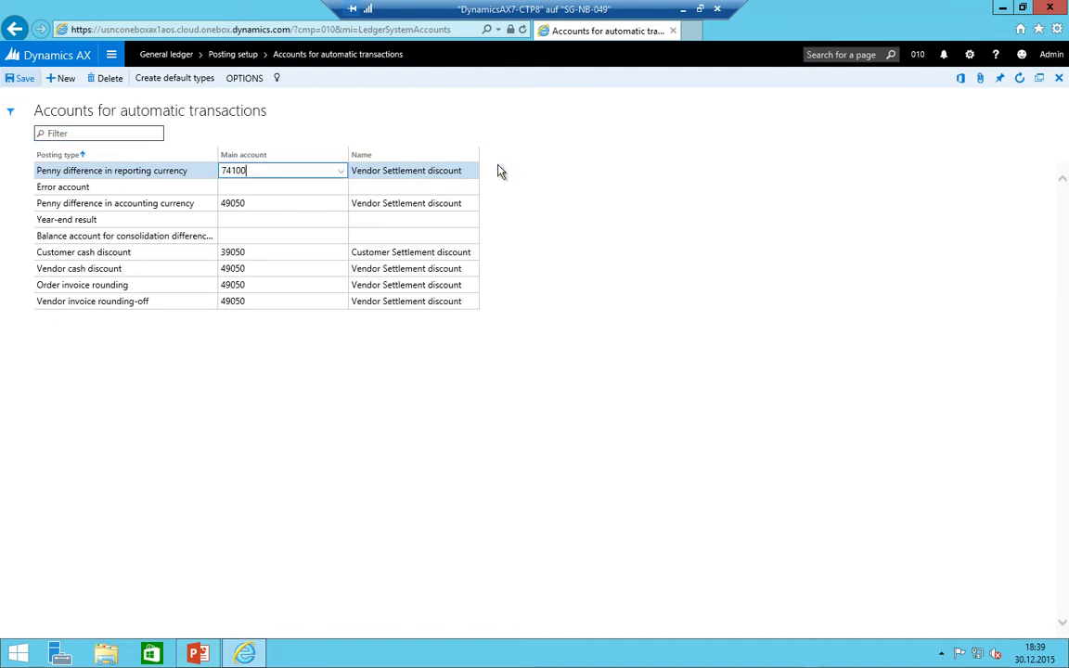
key(Down)
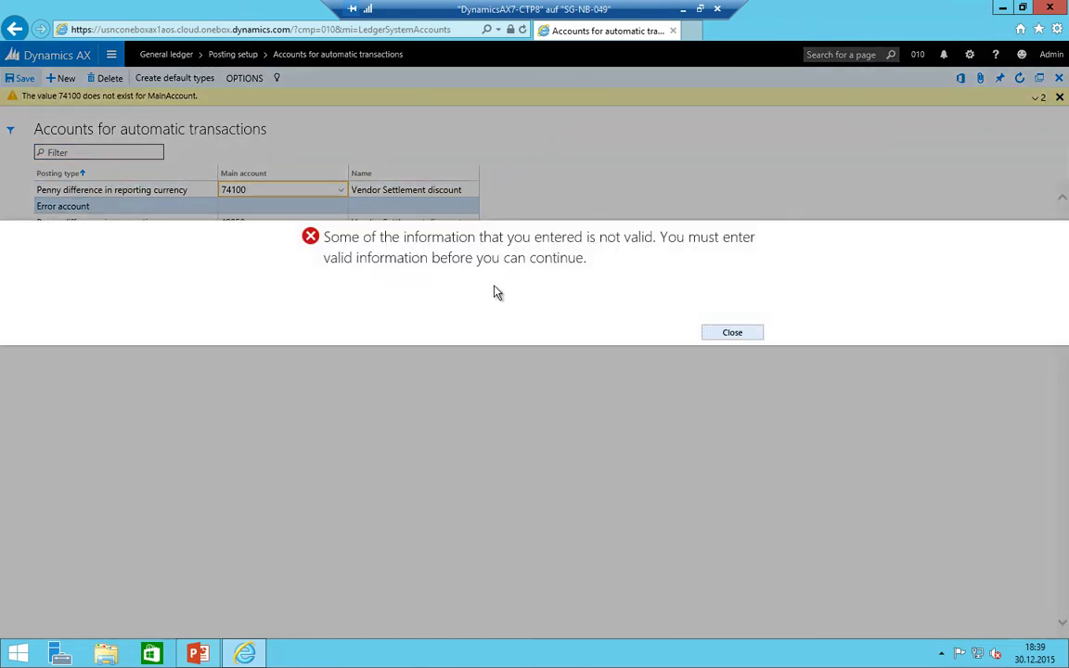
click(729, 334)
- Set the main account for penny difference in reporting currency to 74190
click(342, 190)
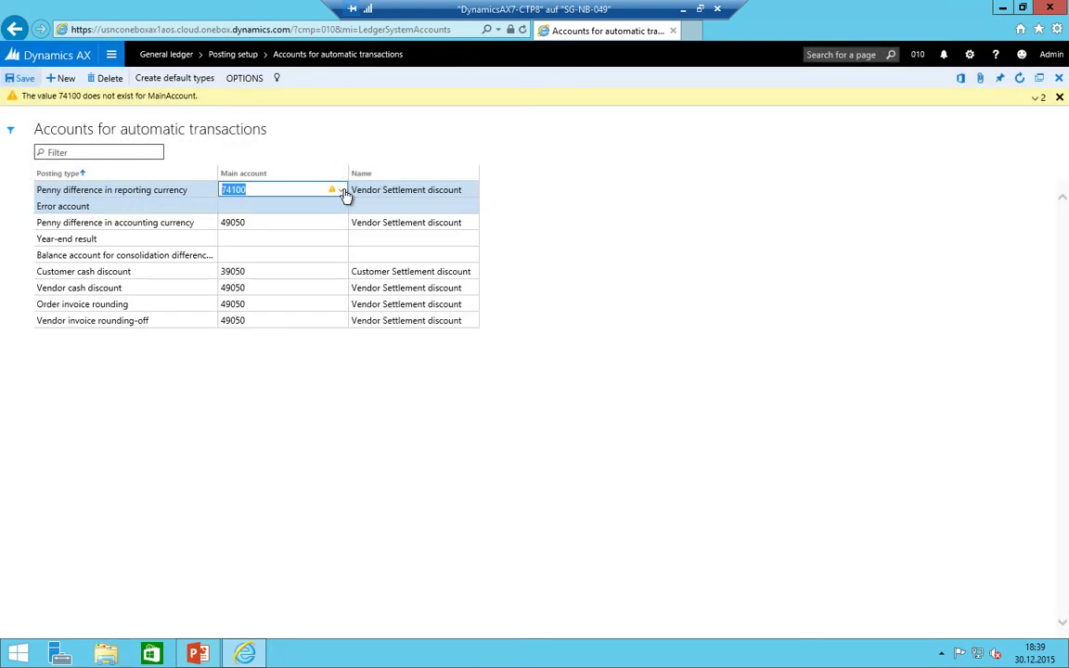
click(263, 190)
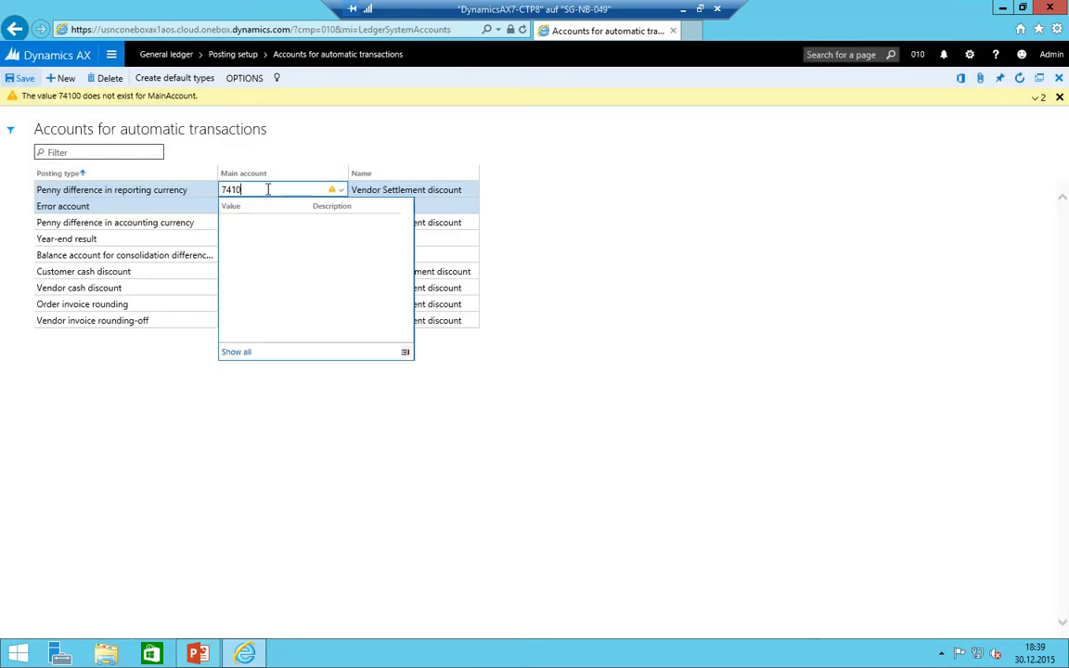
key(BackSpace)
key(BackSpace)
click(342, 190)
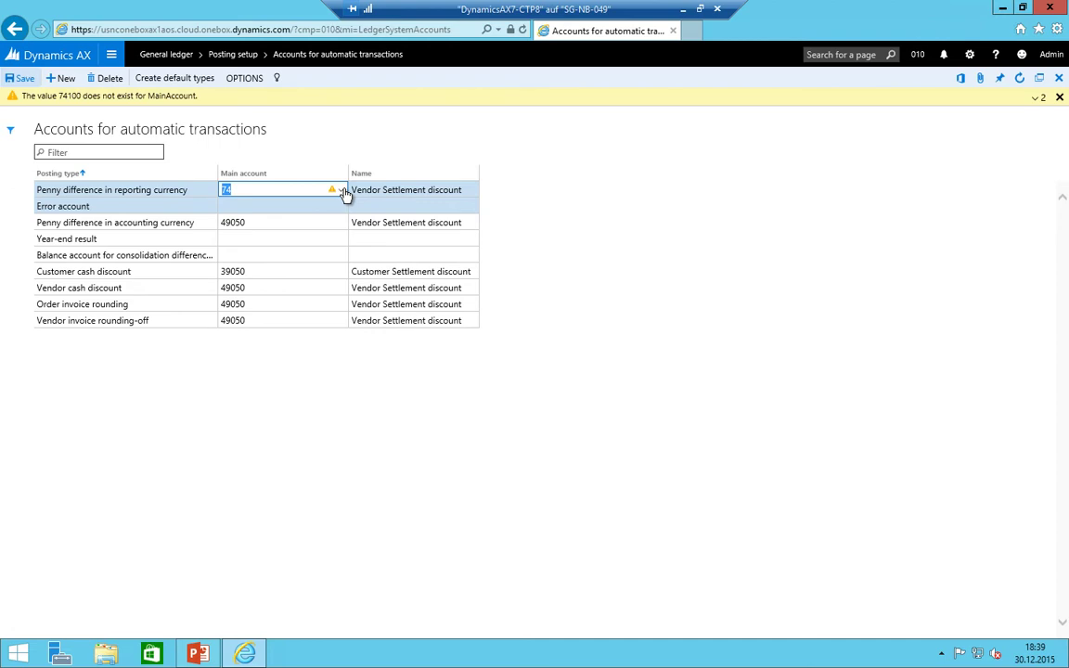
click(342, 190)
click(317, 222)
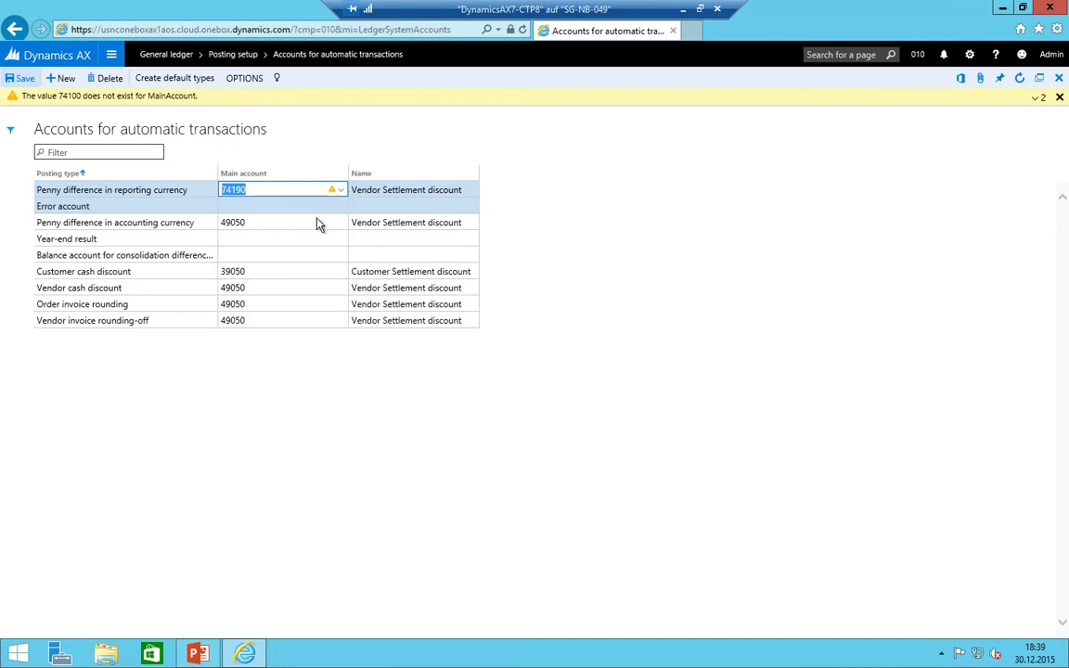
- Copy main account 74190 from penny difference in reporting currency to penny difference in accounting currency
click(256, 170)
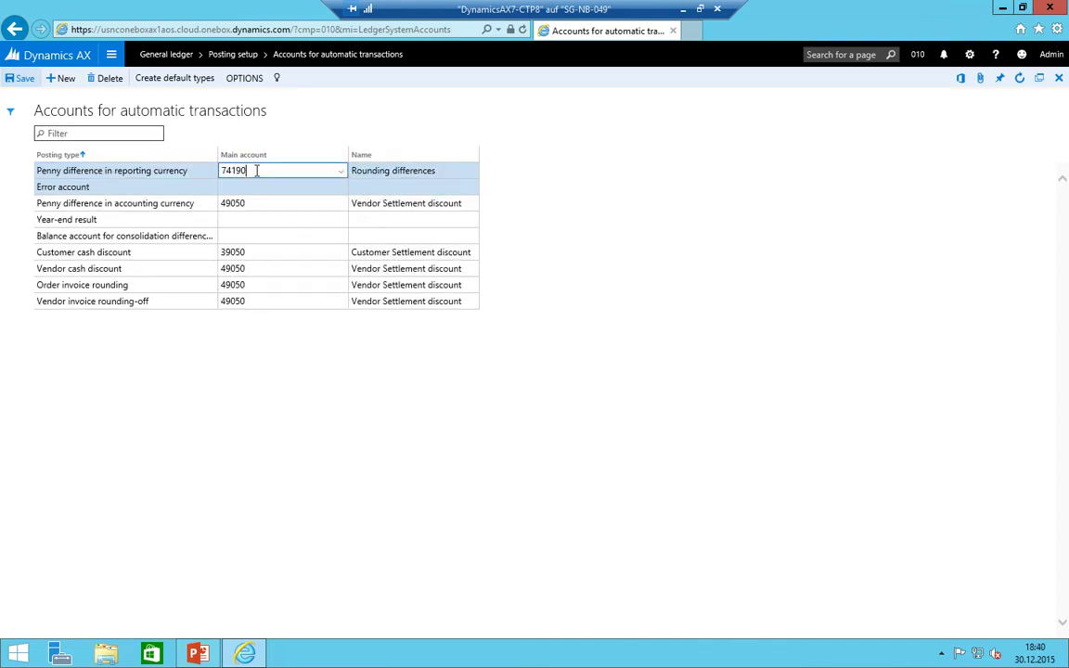
drag(256, 170, 212, 202)
key(ctrl+c)
click(243, 202)
key(ctrl+v)
- Set the main account for both order invoice rounding and vendor invoice rounding-off to 74190
click(239, 252)
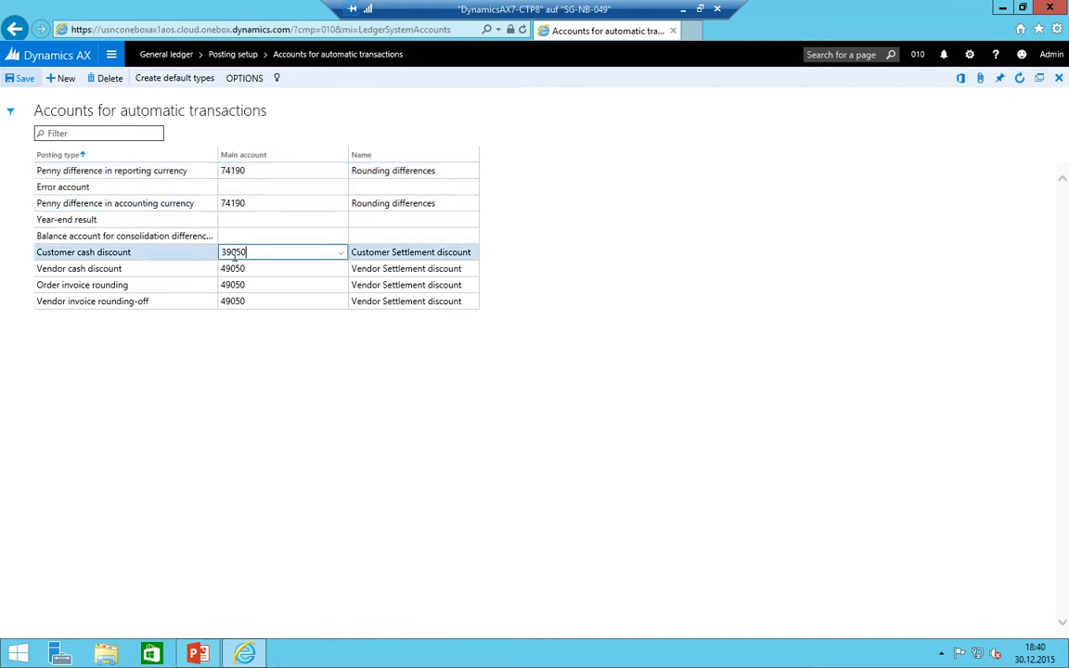
click(238, 269)
click(250, 285)
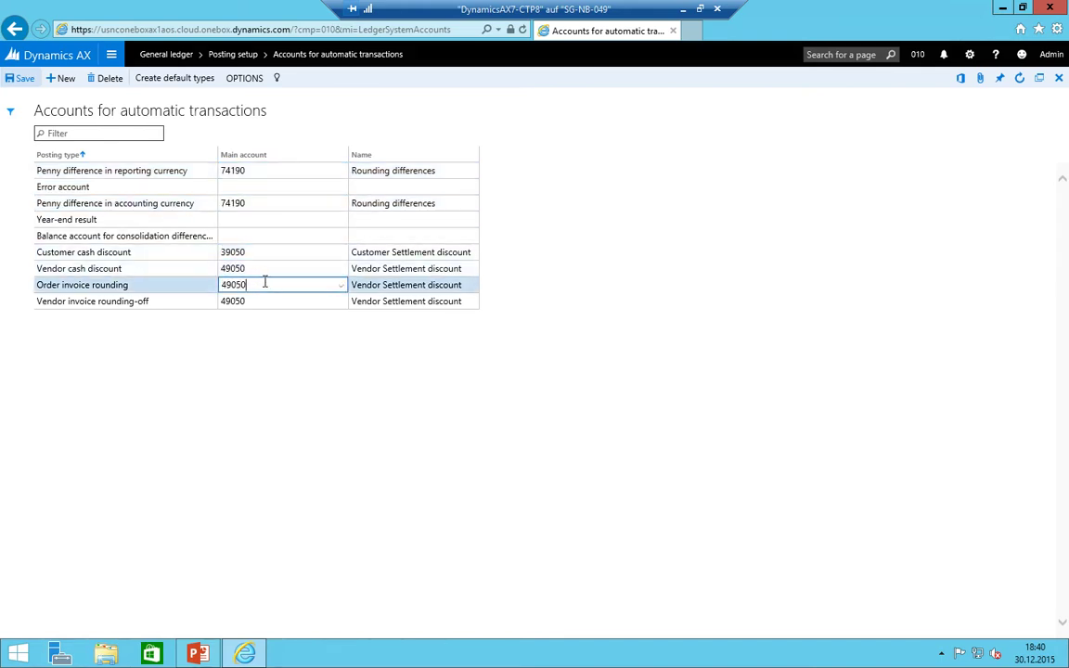
drag(264, 285, 215, 284)
key(ctrl+v)
click(245, 301)
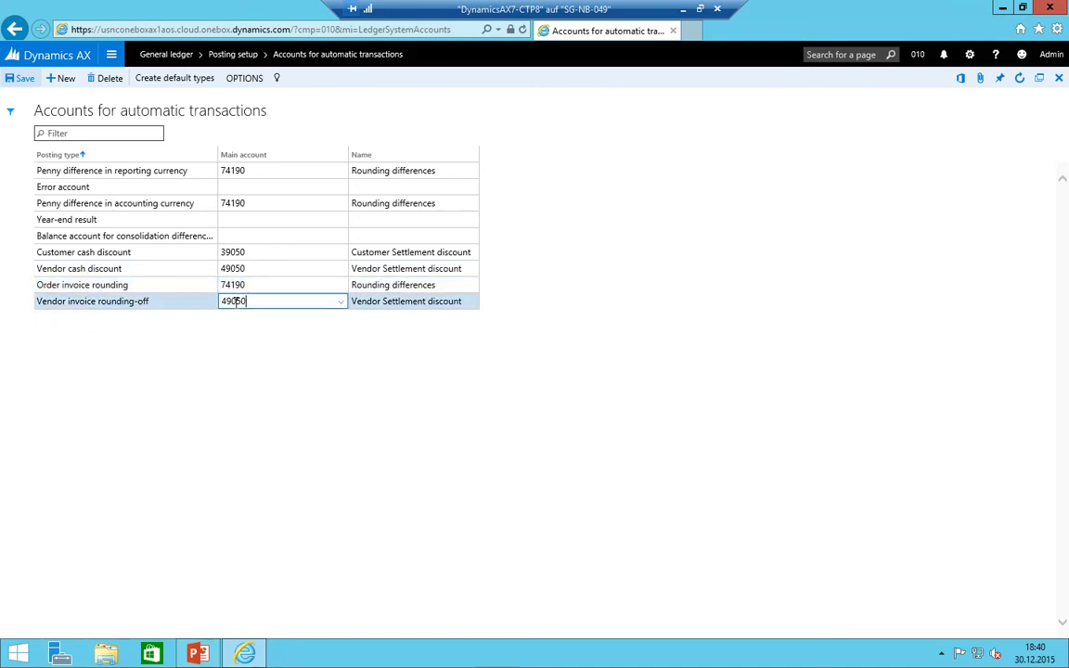
double_click(237, 300)
key(ctrl+v)
click(265, 285)
click(258, 221)
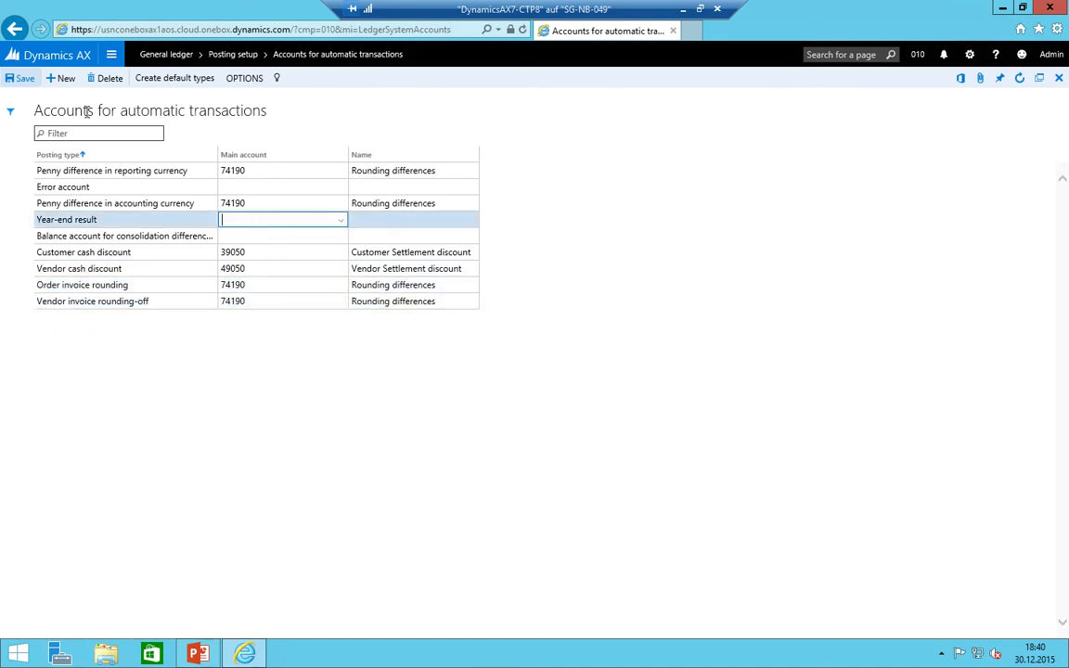
- Open the lines of the accounts payable invoice journal described as "My first Split posting"
click(110, 55)
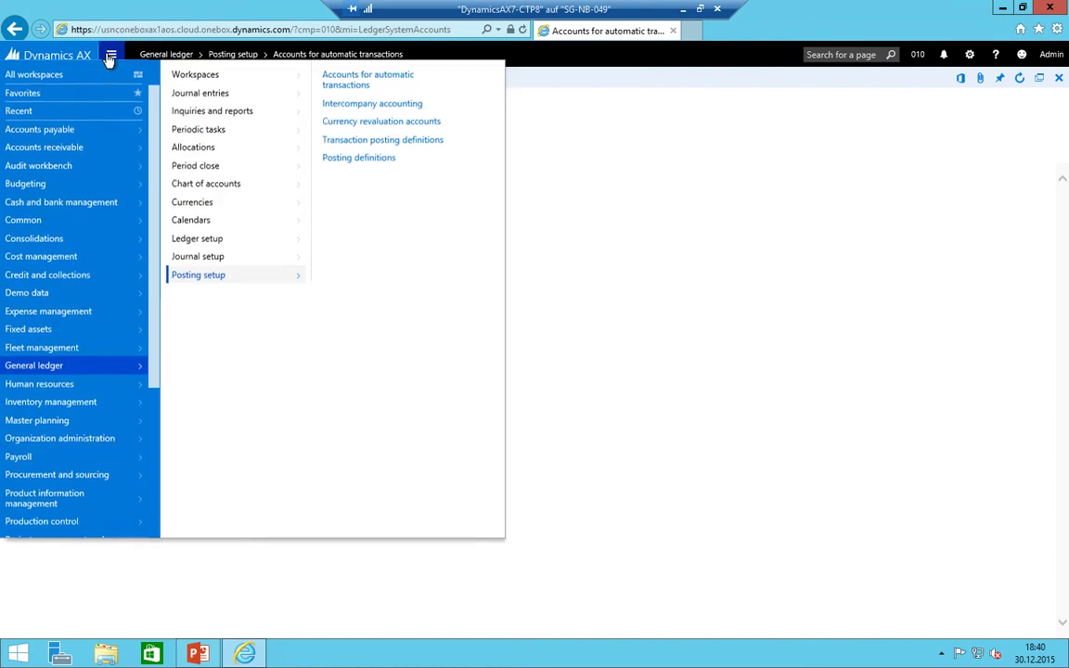
click(74, 136)
click(191, 100)
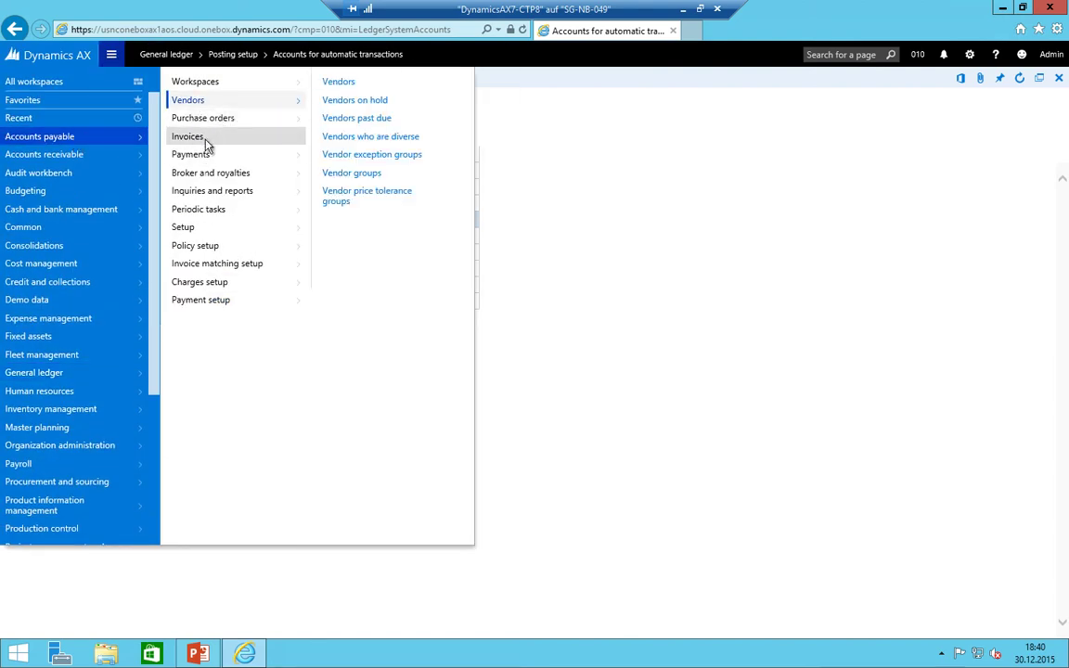
click(204, 141)
click(353, 121)
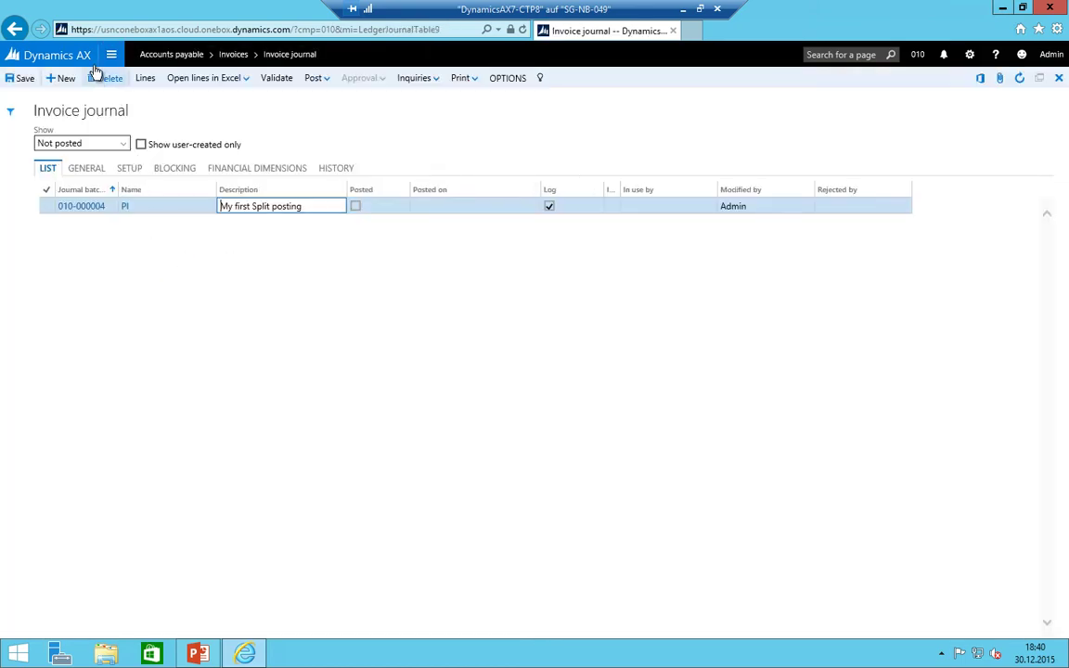
click(145, 78)
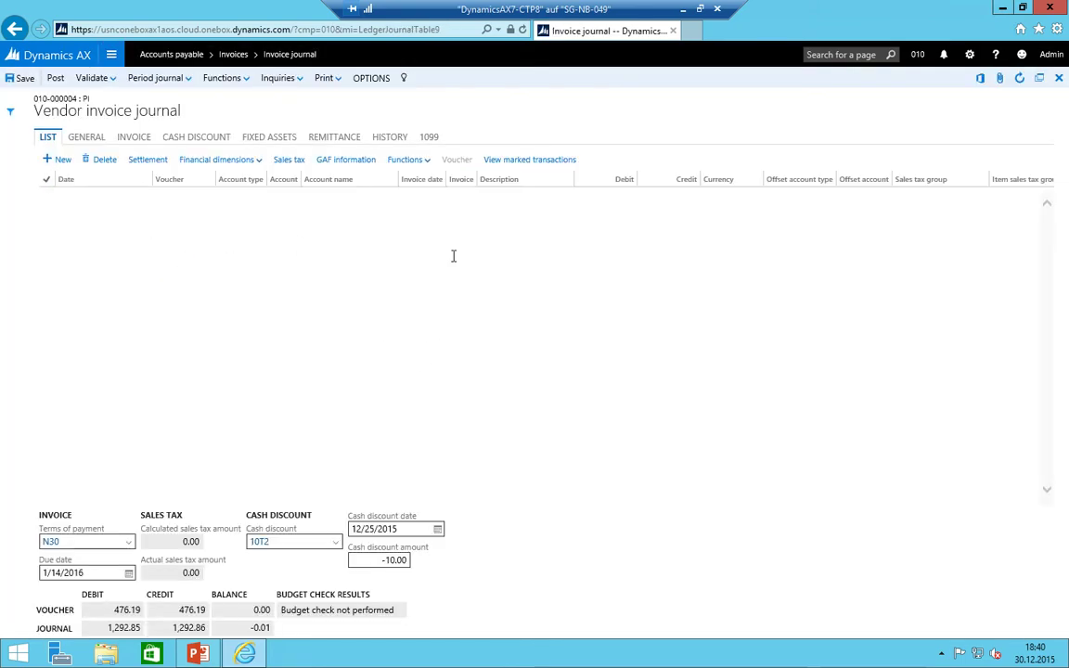
- Post the vendor invoice journal and review the posting messages
click(56, 79)
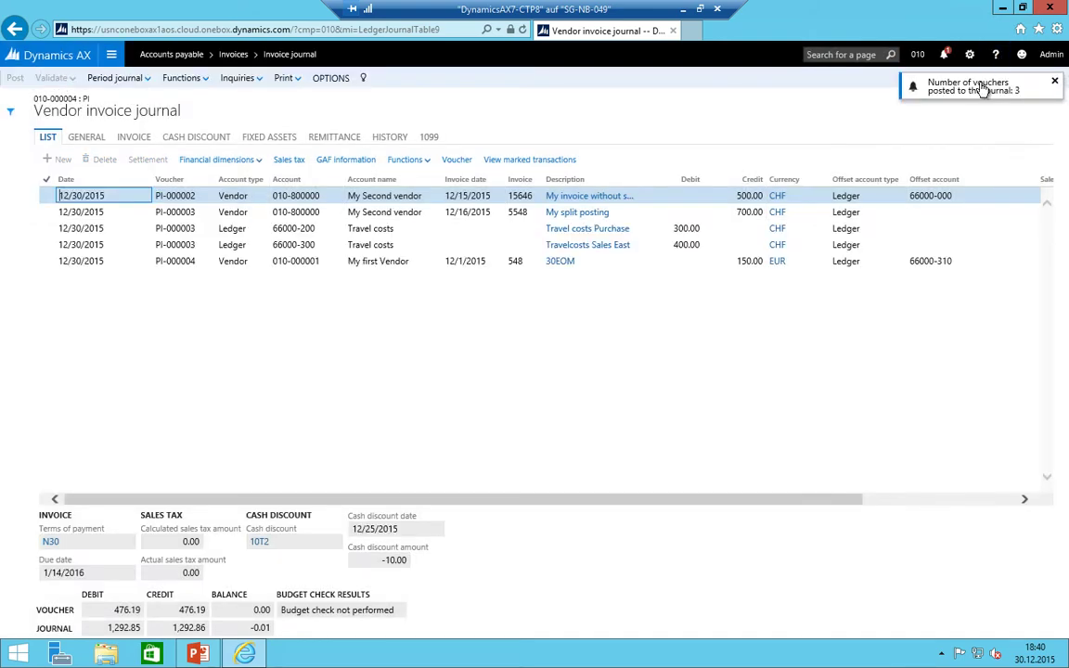
click(944, 54)
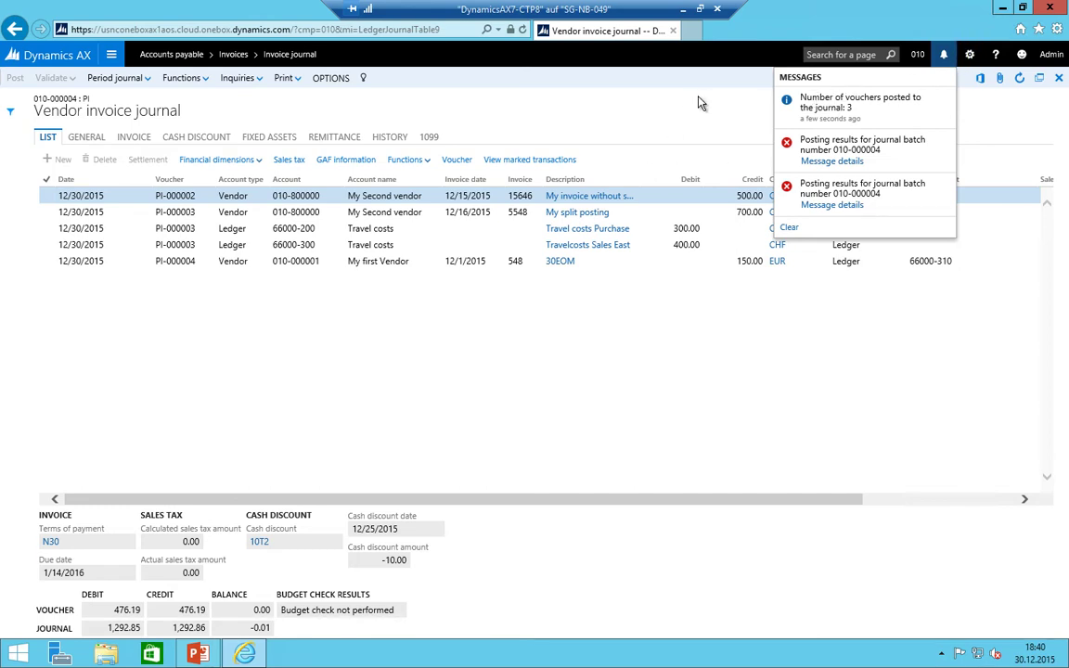
click(603, 129)
- Switch to PowerPoint and highlight "Financial dimension sets" on the AX7 Setup - Part 4 slide before returning to the journal
click(198, 654)
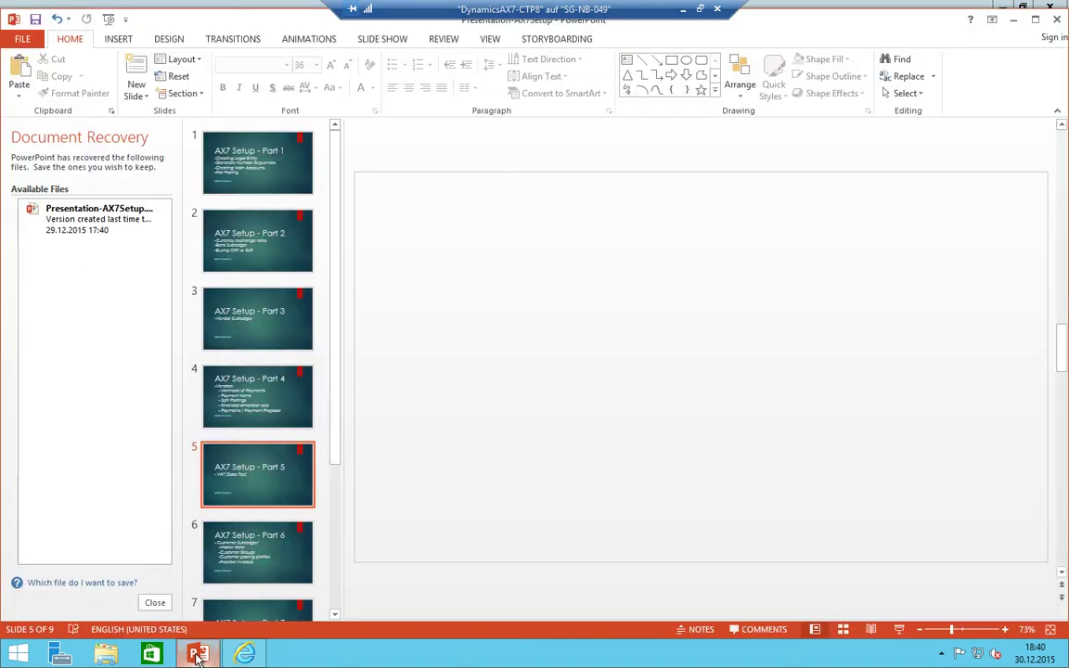
key(Up)
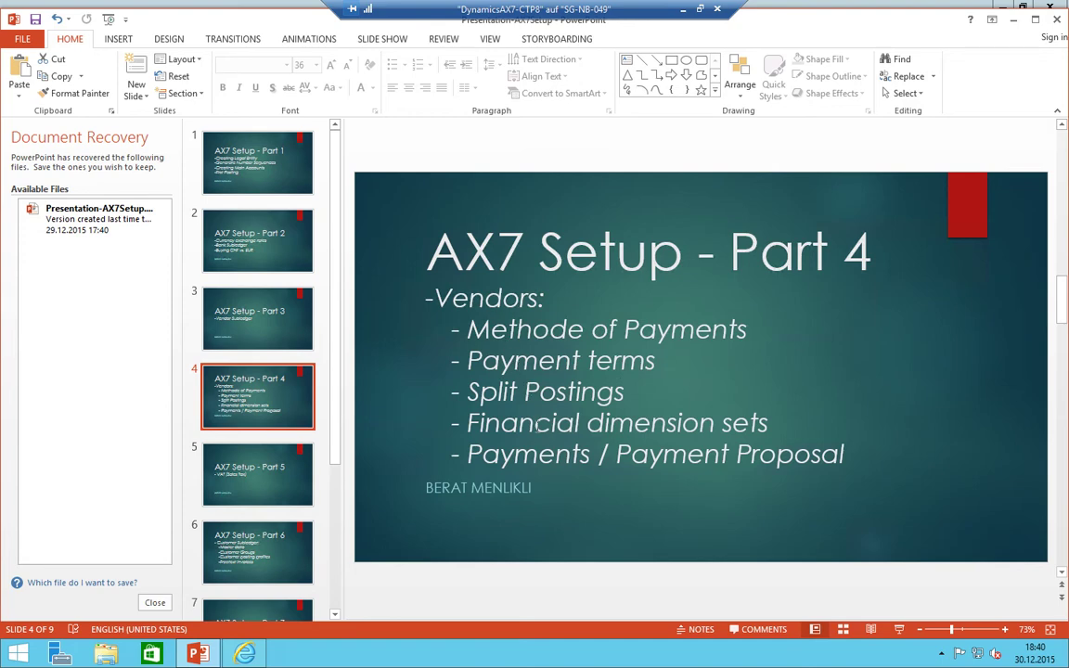
click(536, 424)
drag(468, 424, 772, 424)
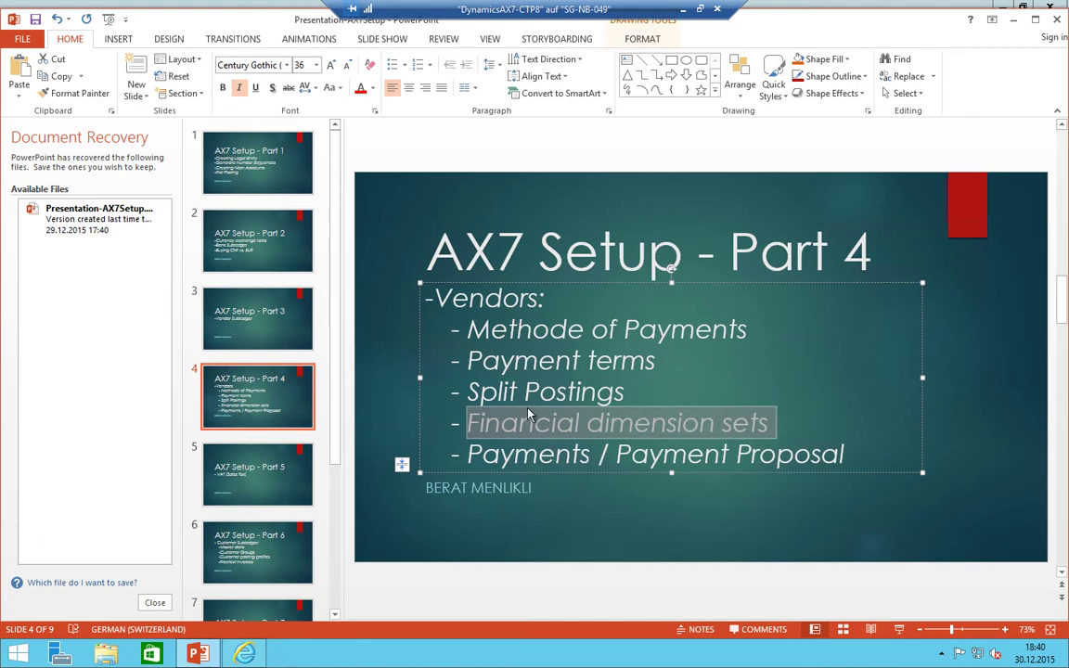
click(1013, 20)
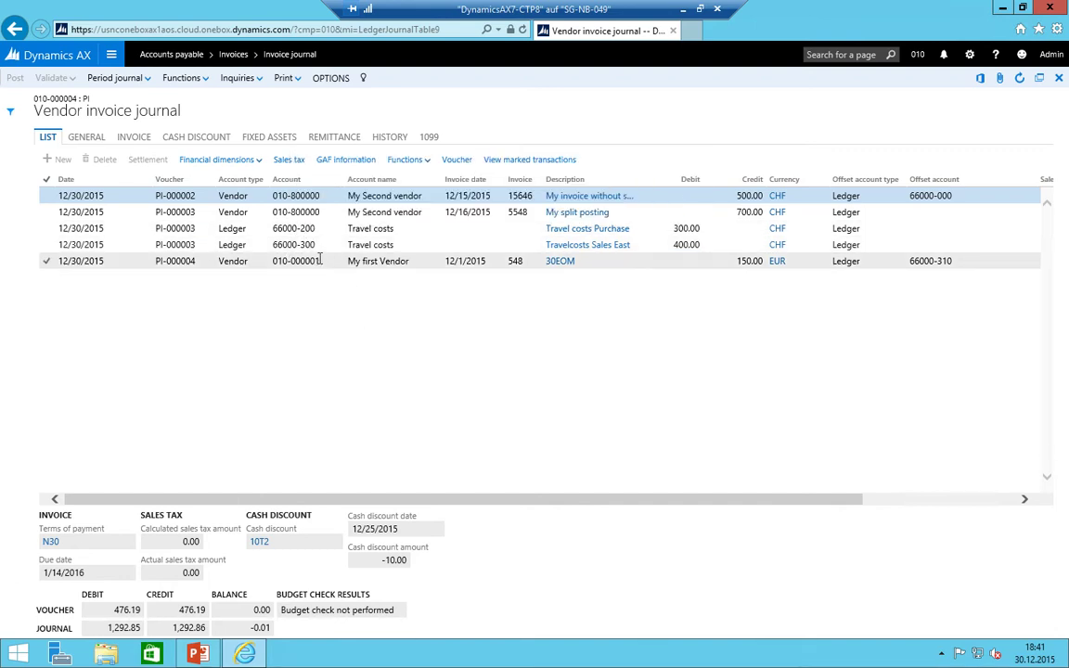
- Open the general ledger trial balance to examine the account balances
click(111, 53)
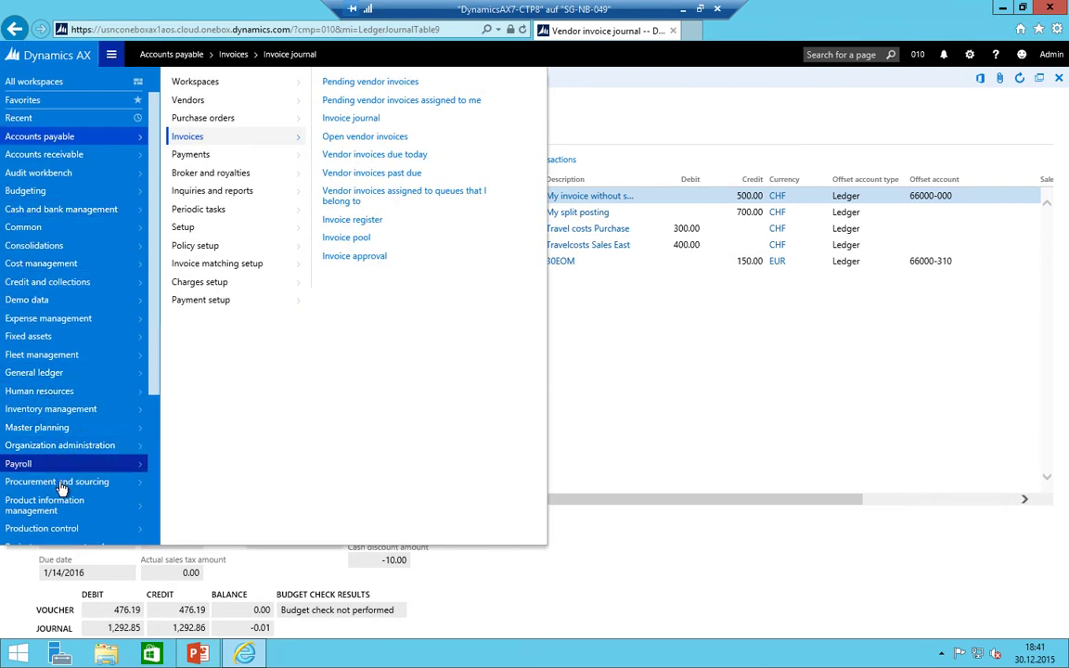
click(66, 374)
click(222, 124)
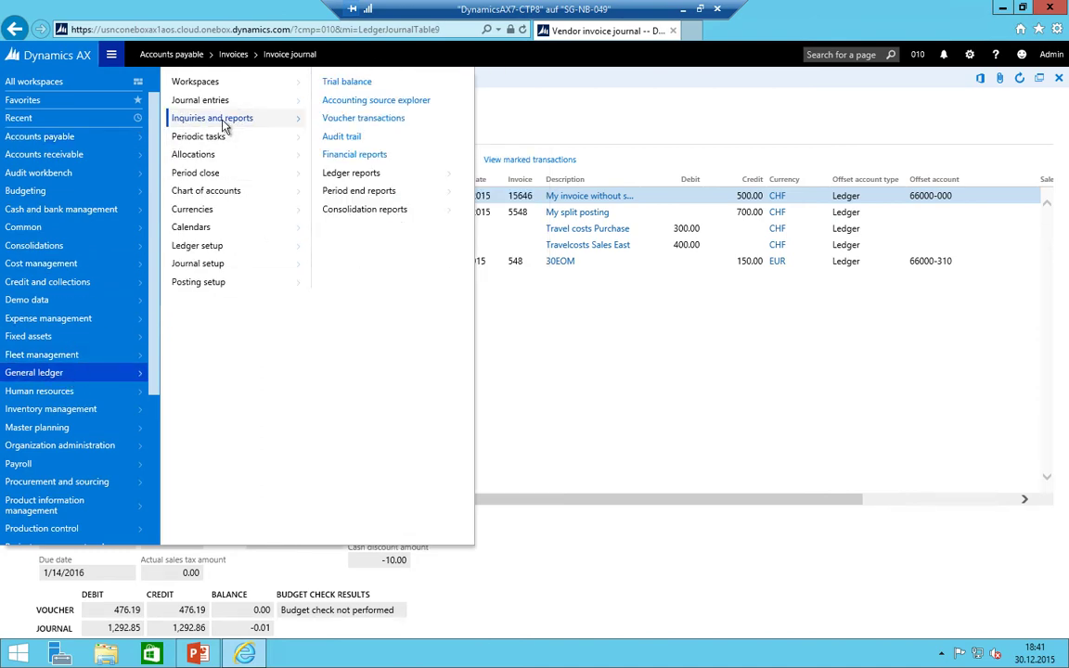
click(344, 83)
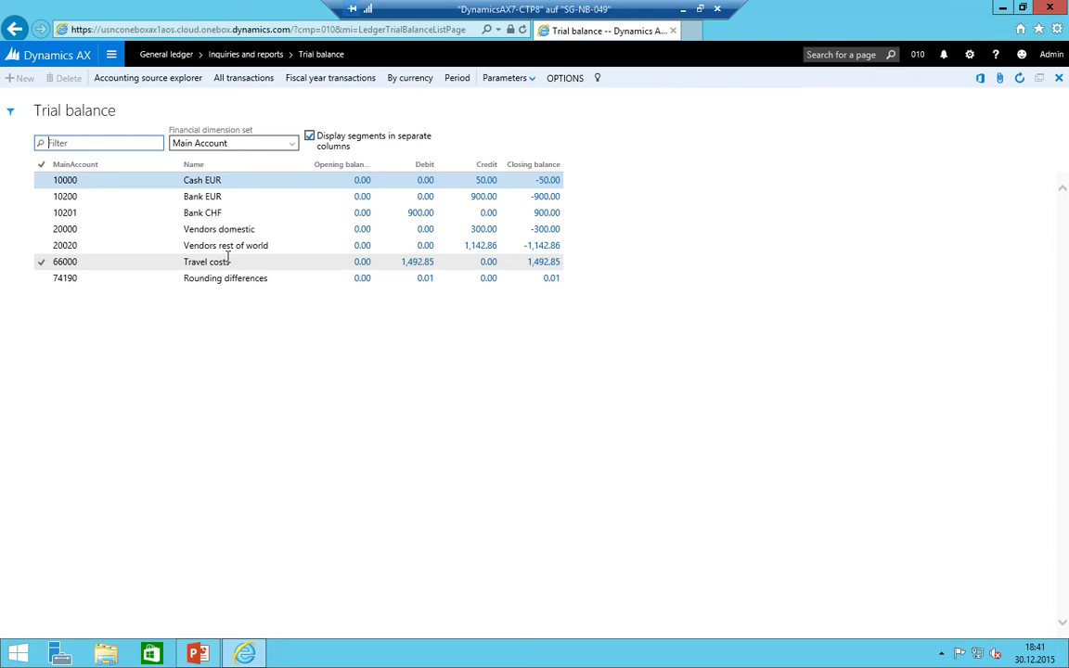
- Open the financial dimension sets setup under the general ledger's chart of accounts dimensions
click(109, 57)
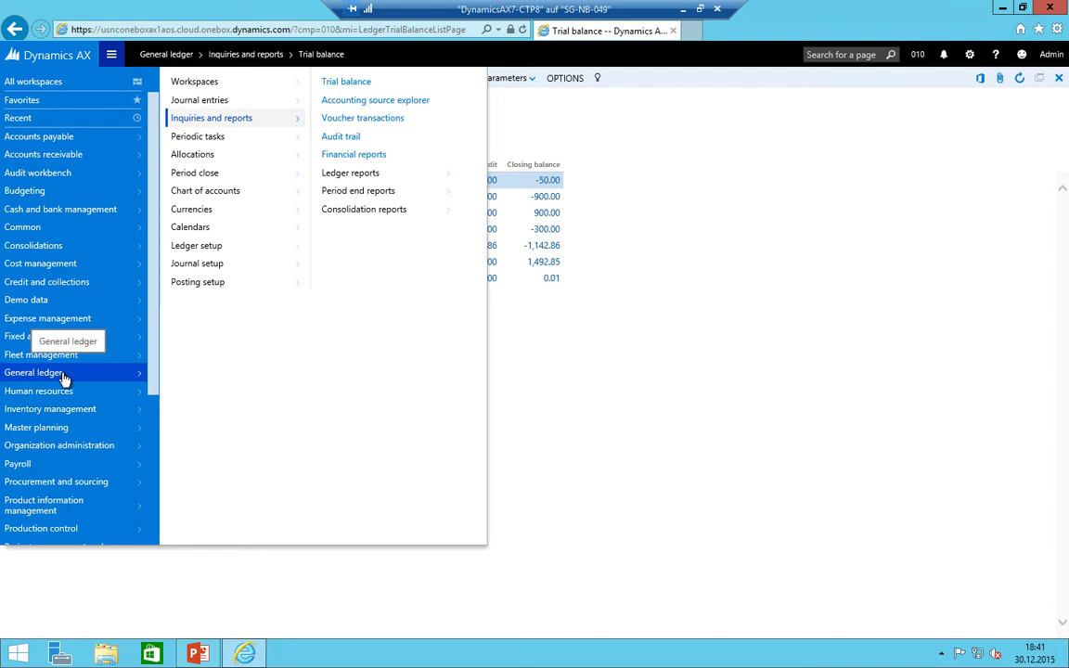
click(219, 286)
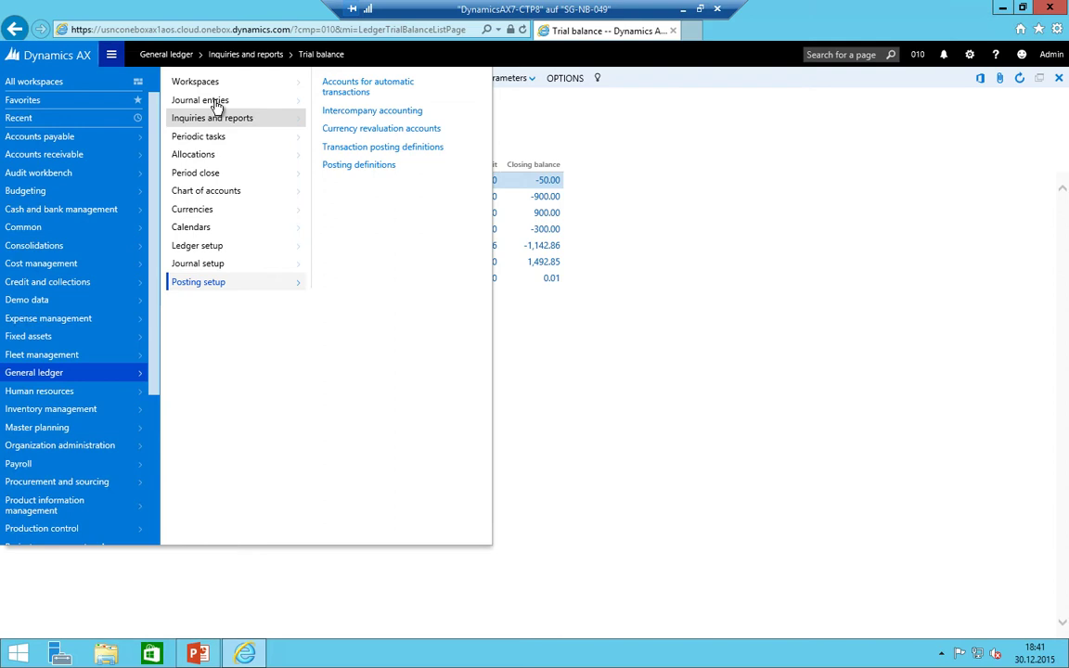
click(206, 248)
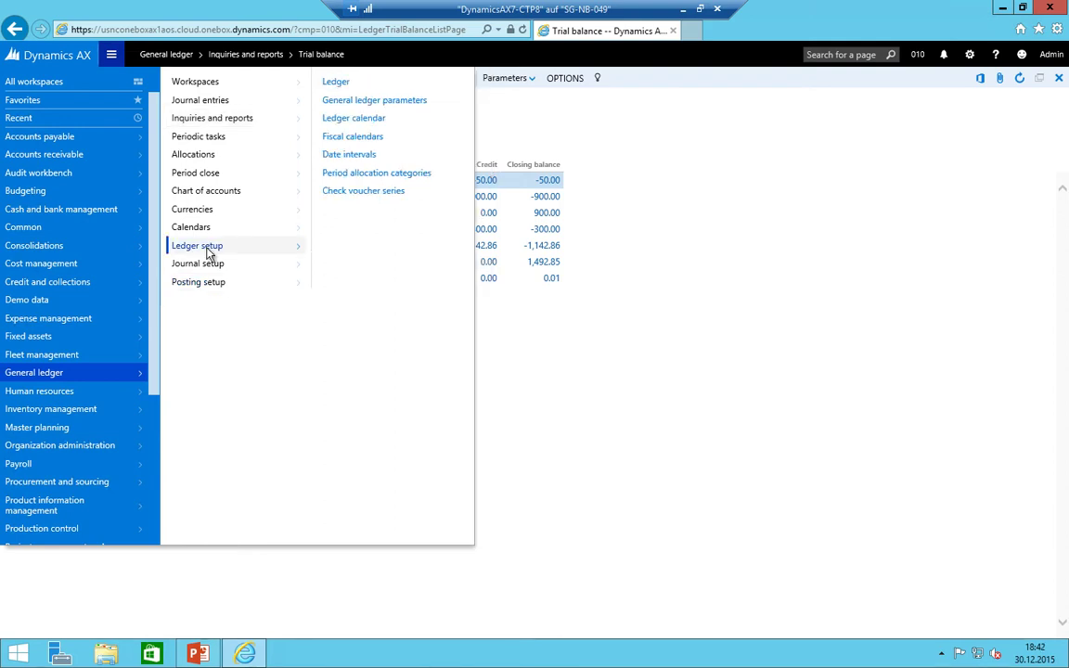
click(211, 192)
click(353, 103)
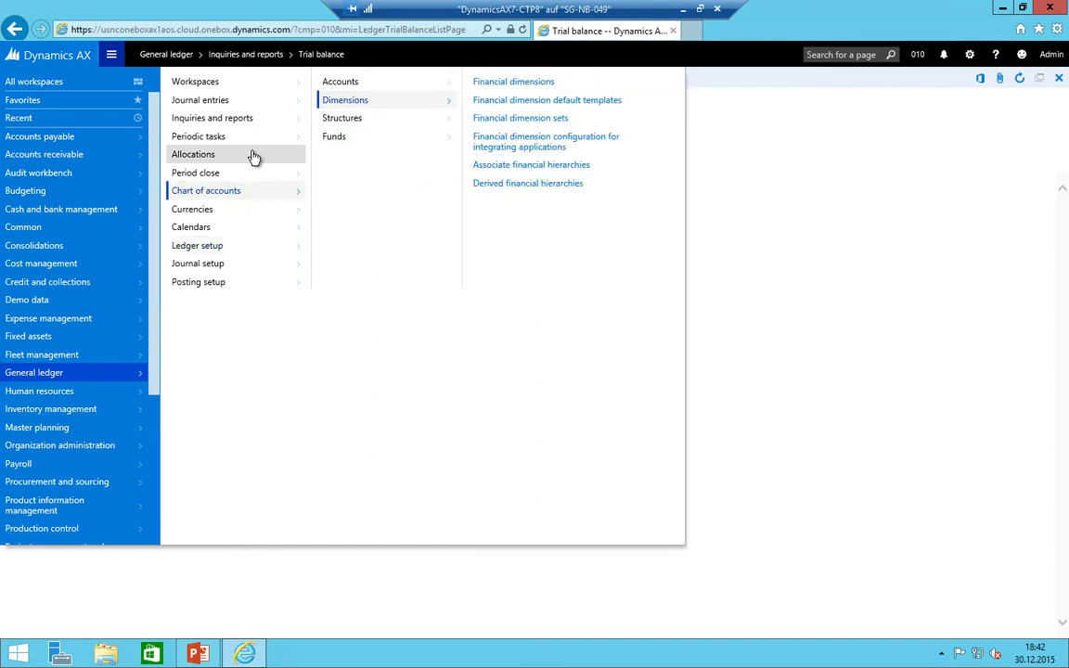
click(545, 120)
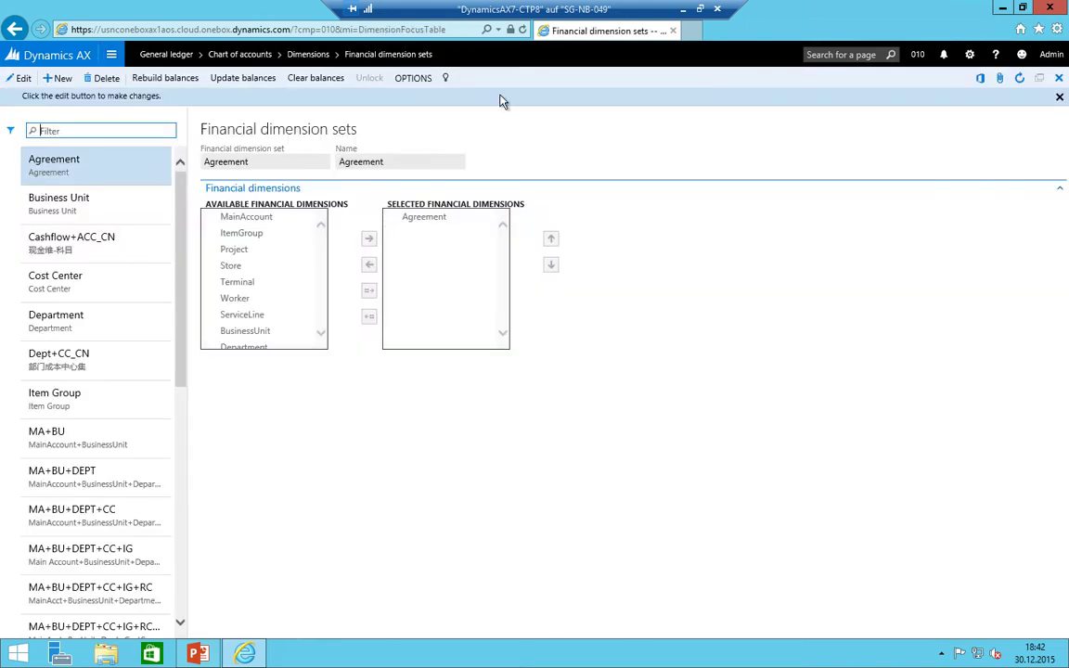
- Create a financial dimension set MA-CC_010 with the name "Main Account + Cost Center 010"
click(59, 78)
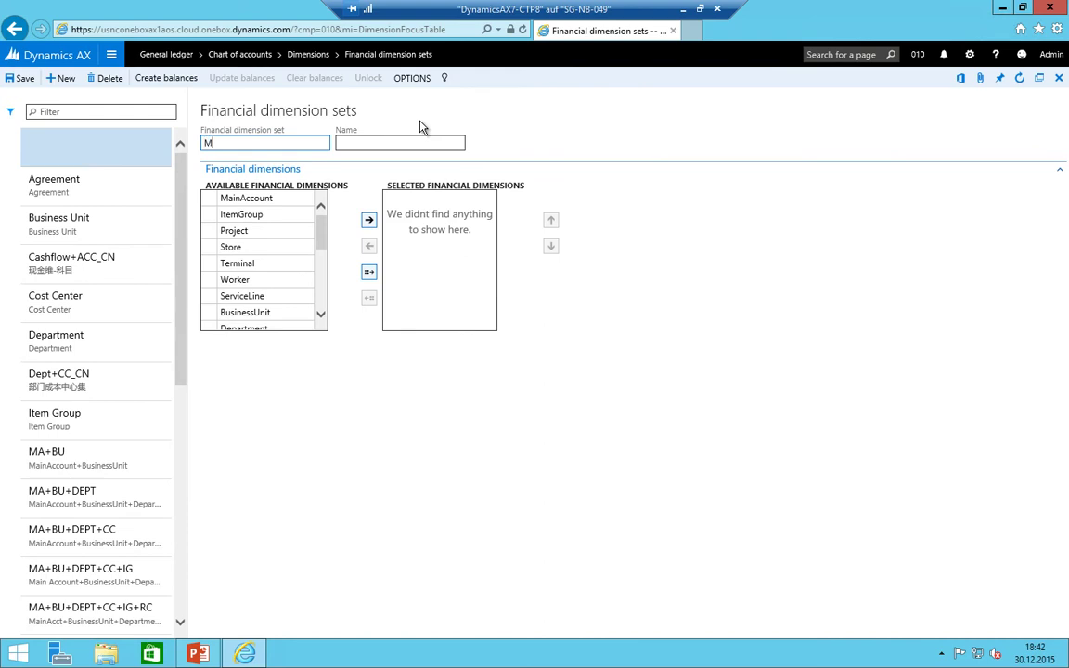
text(MA-CC_010)
key(Tab)
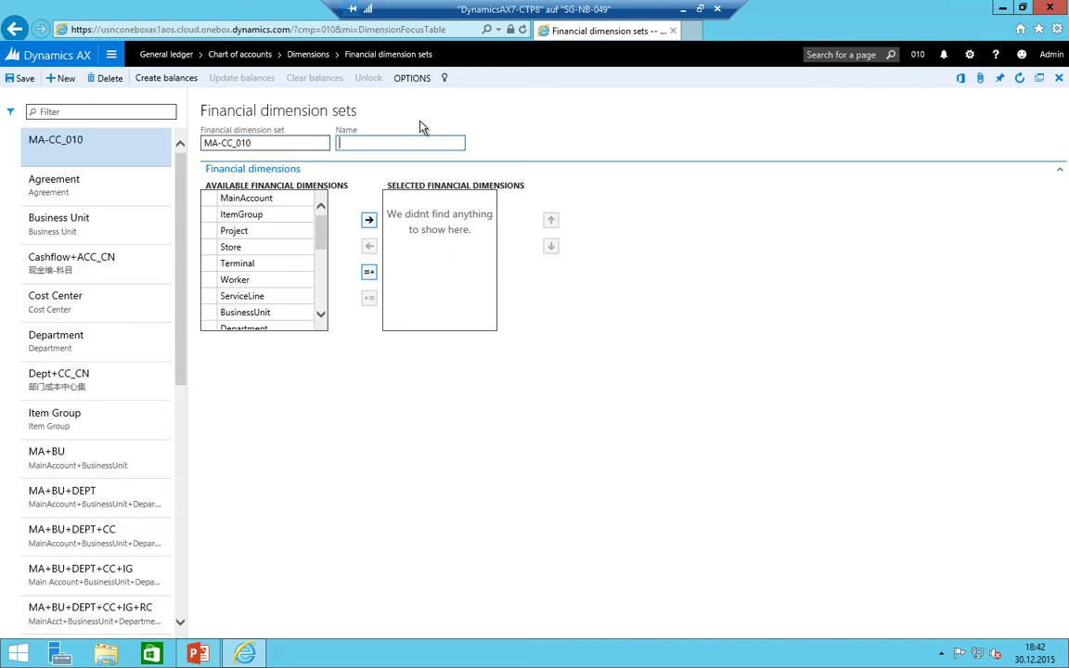
text(Main Account + Cost Center 010)
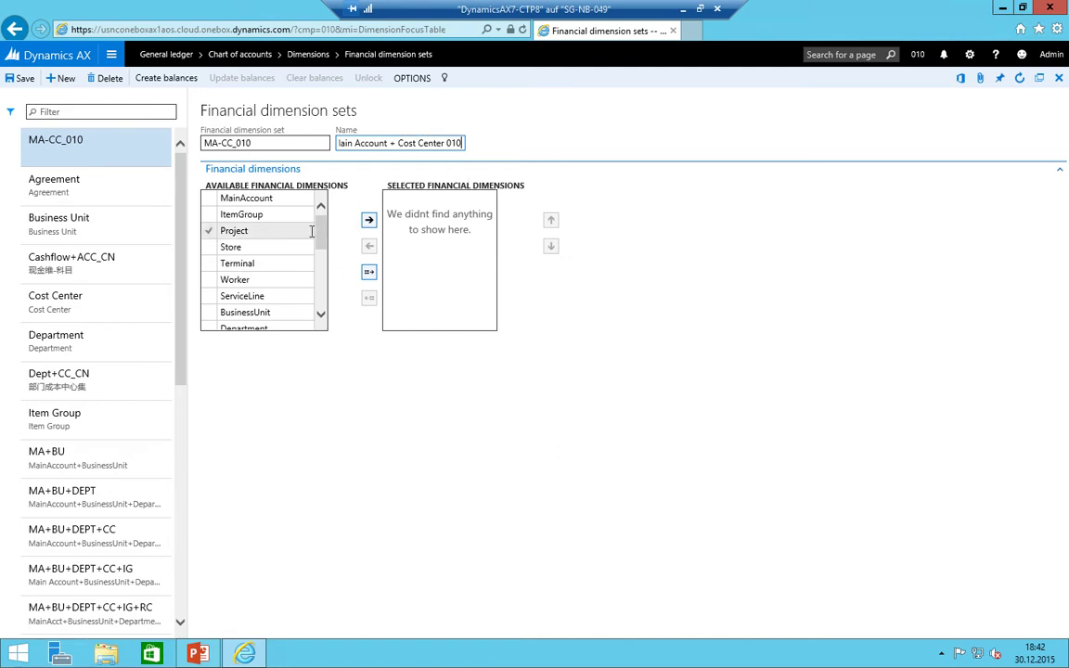
- Assign the MainAccount and CC_010 dimensions to the MA-CC_010 set and create its balances
click(274, 199)
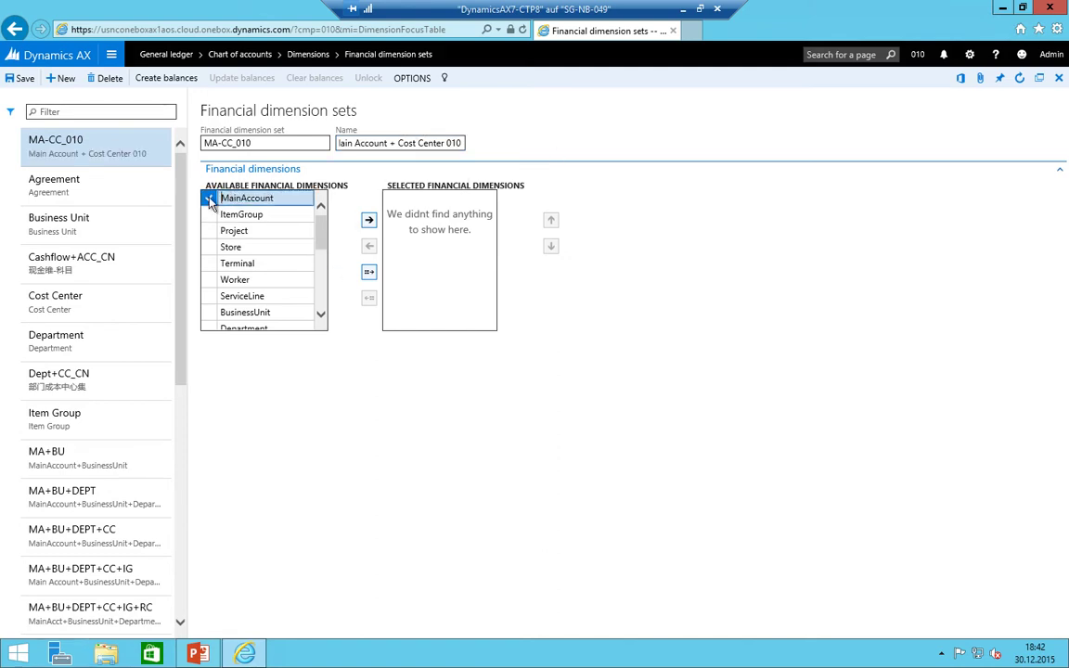
click(370, 224)
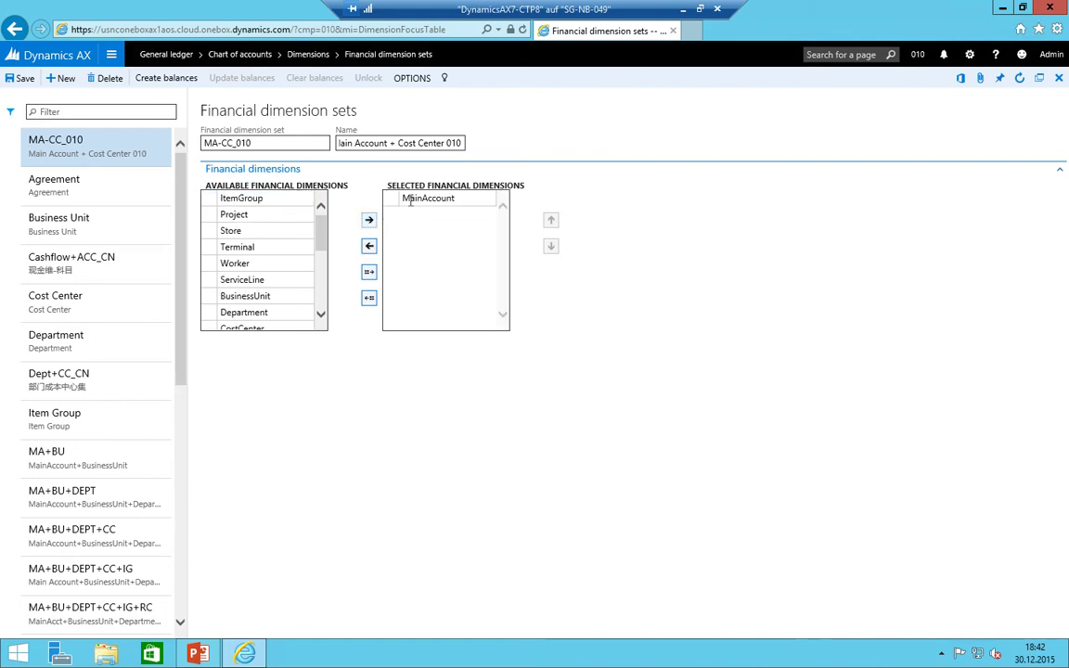
drag(321, 232, 322, 302)
click(252, 321)
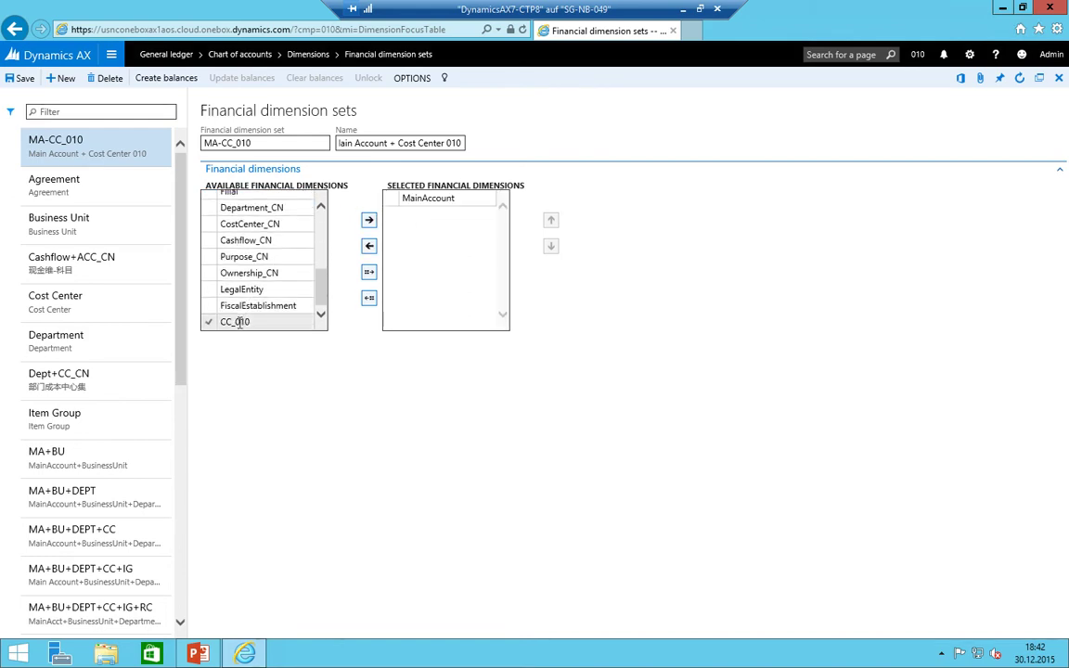
click(369, 219)
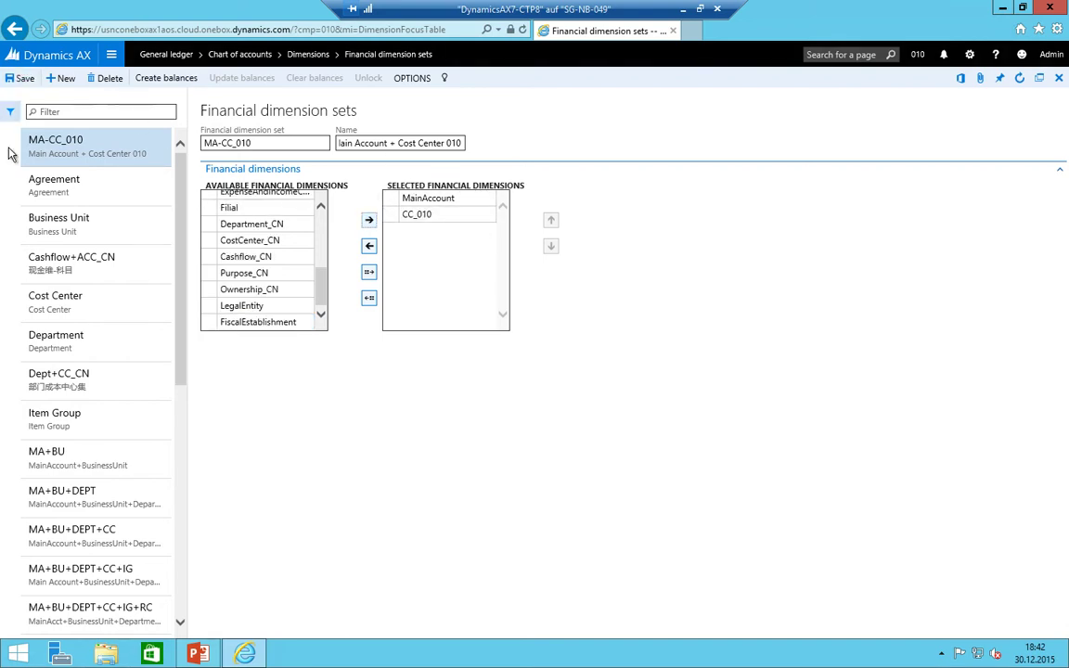
click(144, 78)
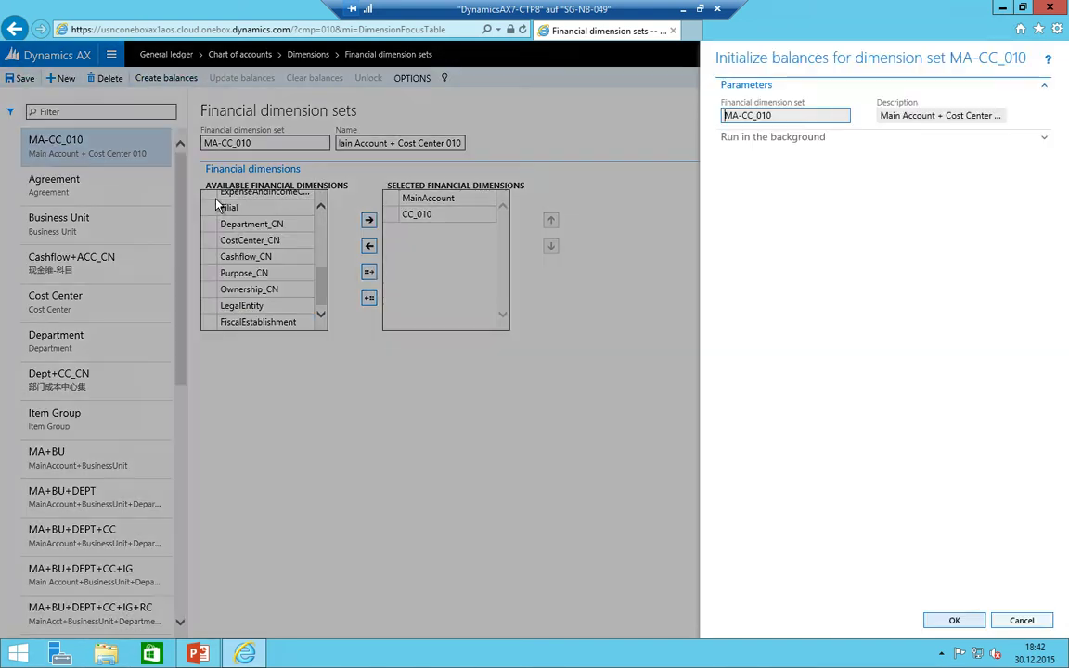
click(953, 621)
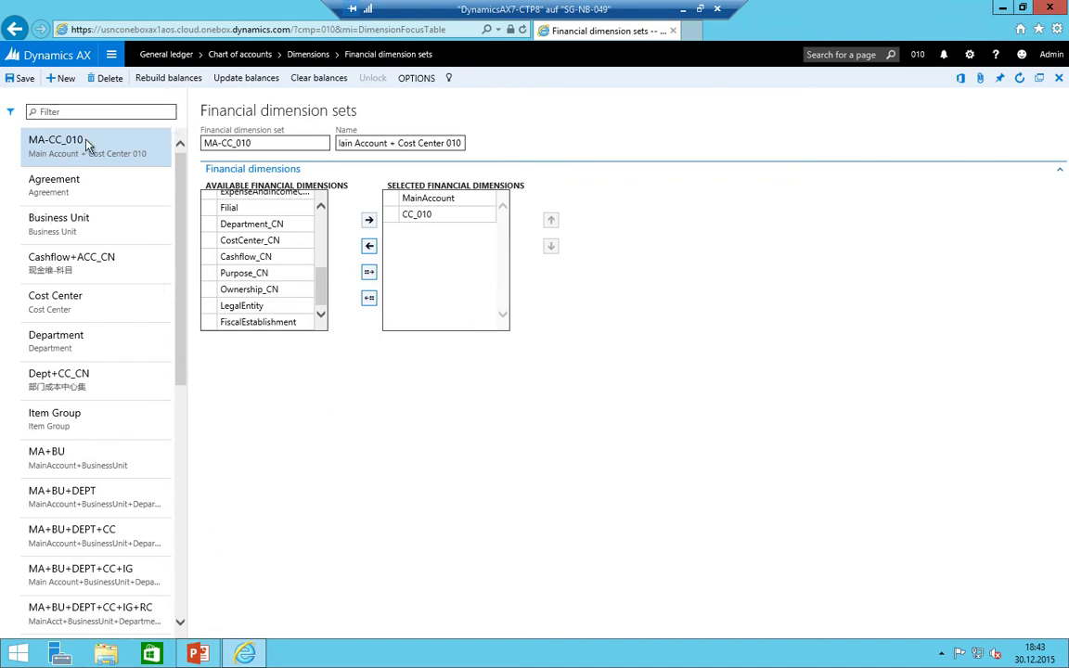
- Create another financial dimension set CC_010 with the name "Cost Centre 010"
click(65, 80)
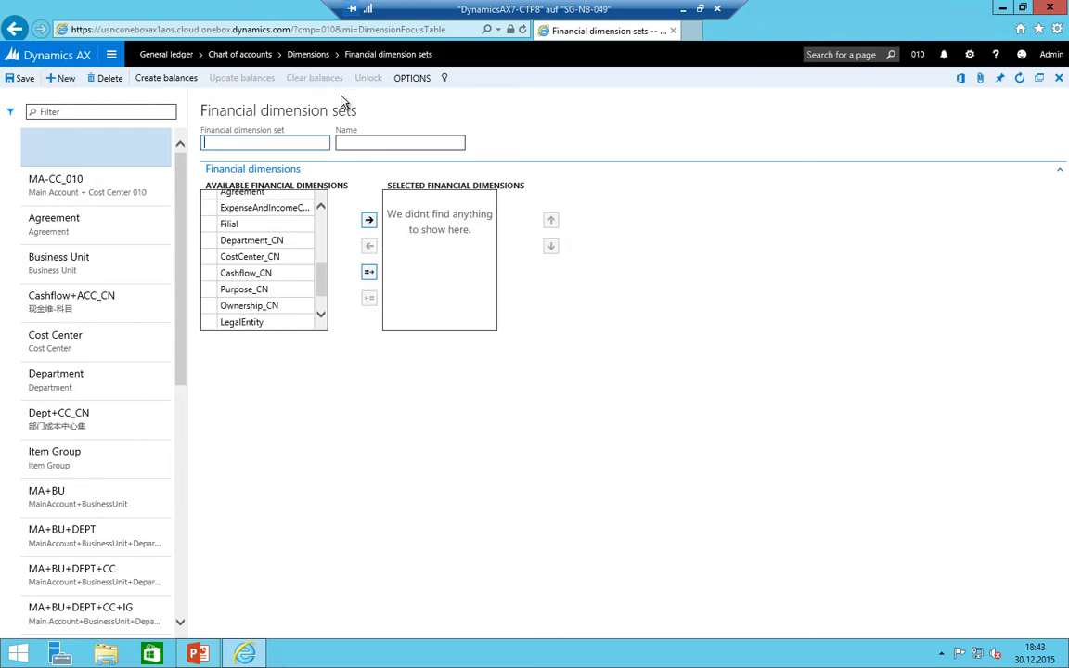
text(CC_010)
key(Tab)
text(Cost)
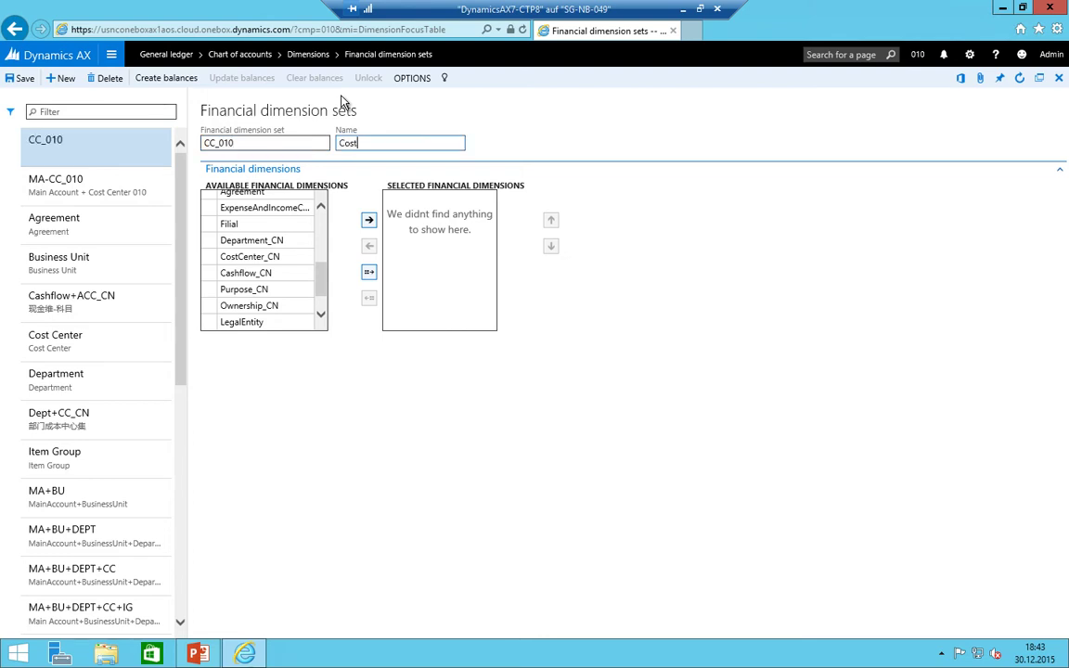
text( Centre 010)
- Assign the CC_010 dimension as the only selected dimension of the CC_010 set
click(251, 289)
scroll(279, 241, up, 5)
click(257, 202)
scroll(278, 250, down, 5)
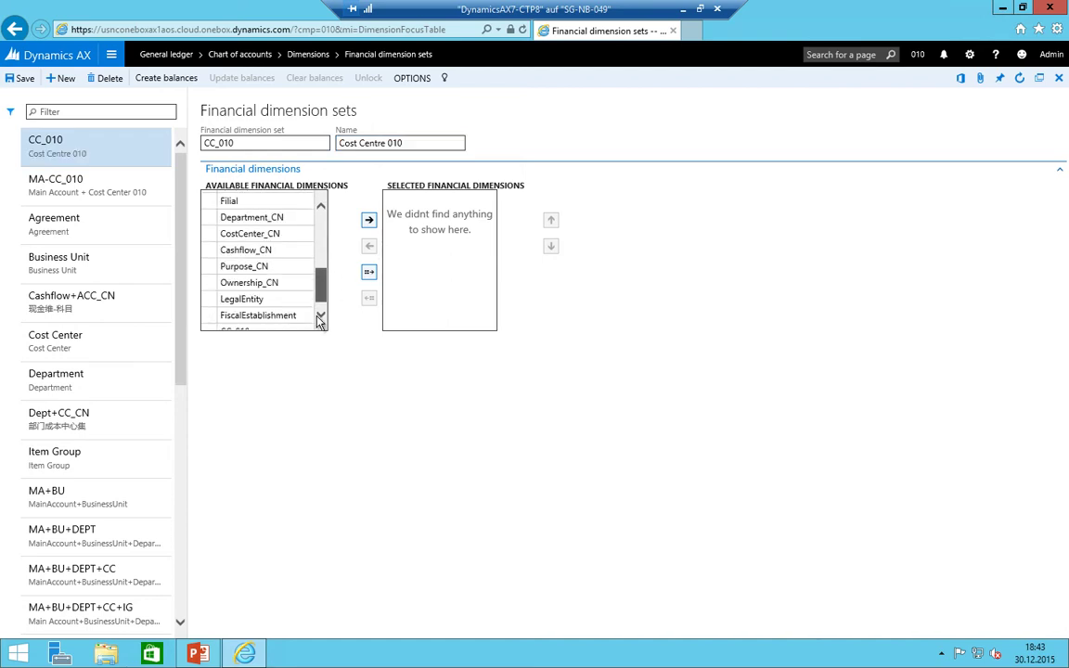
click(279, 320)
click(369, 220)
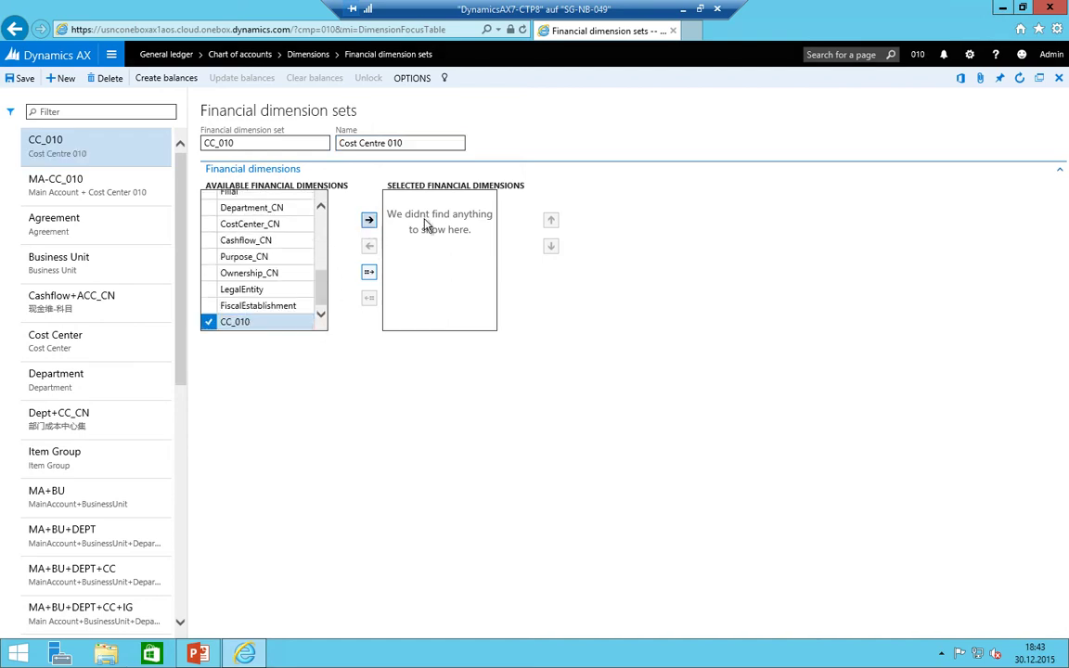
- Create the balances for the CC_010 dimension set, checking the background run options without enabling batch processing
click(160, 84)
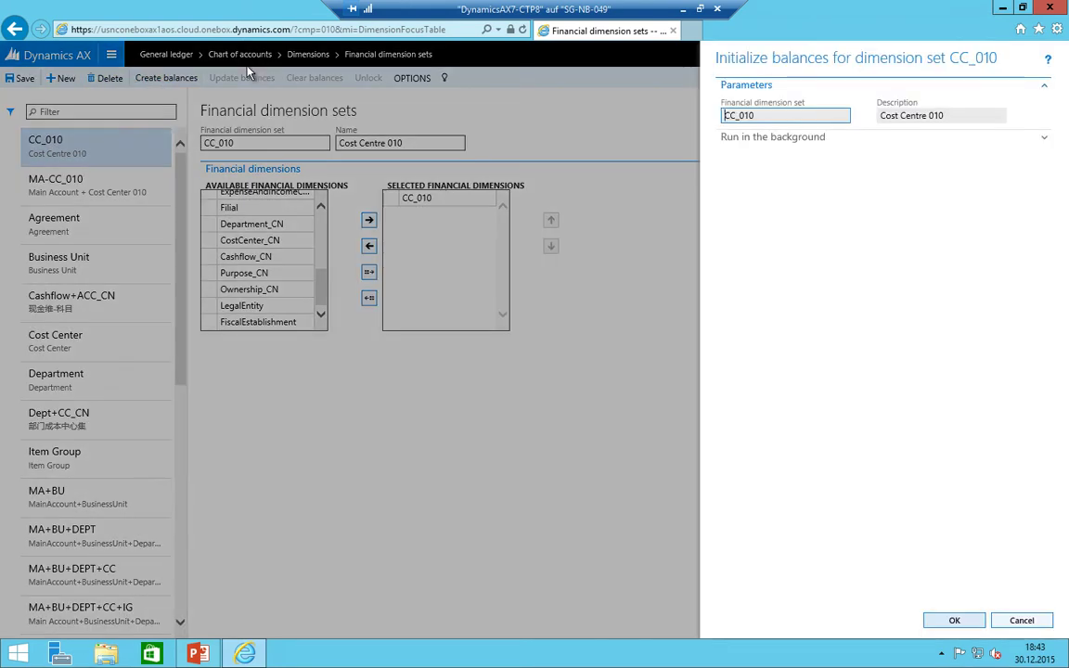
click(803, 139)
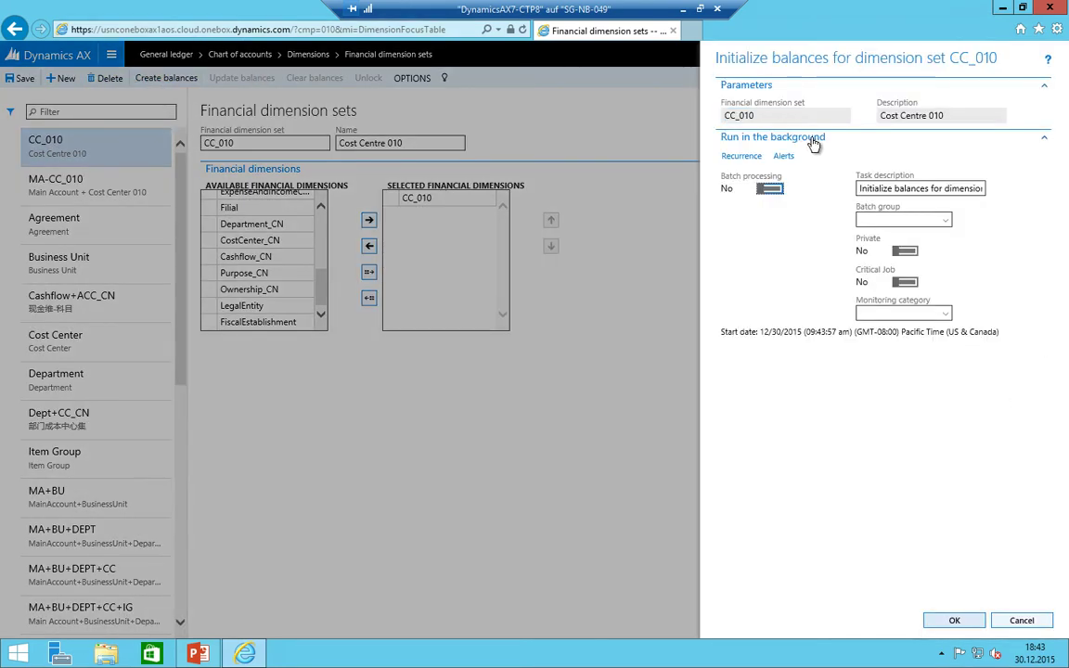
click(954, 620)
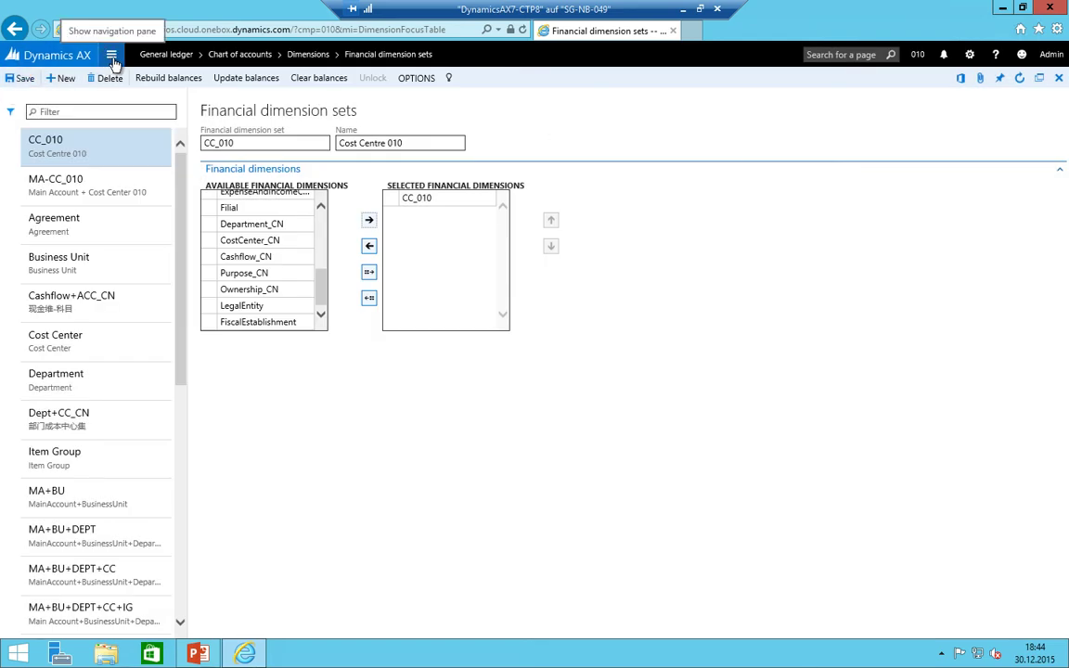
- Open the general ledger trial balance and display it by the MA-CC_010 financial dimension set
click(111, 56)
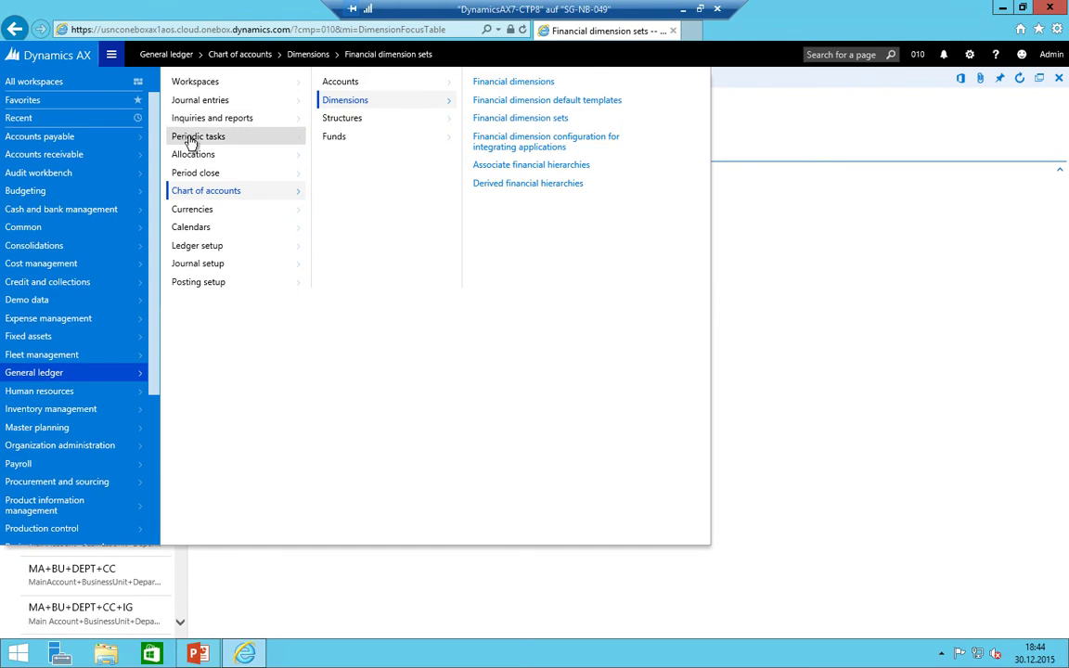
click(243, 119)
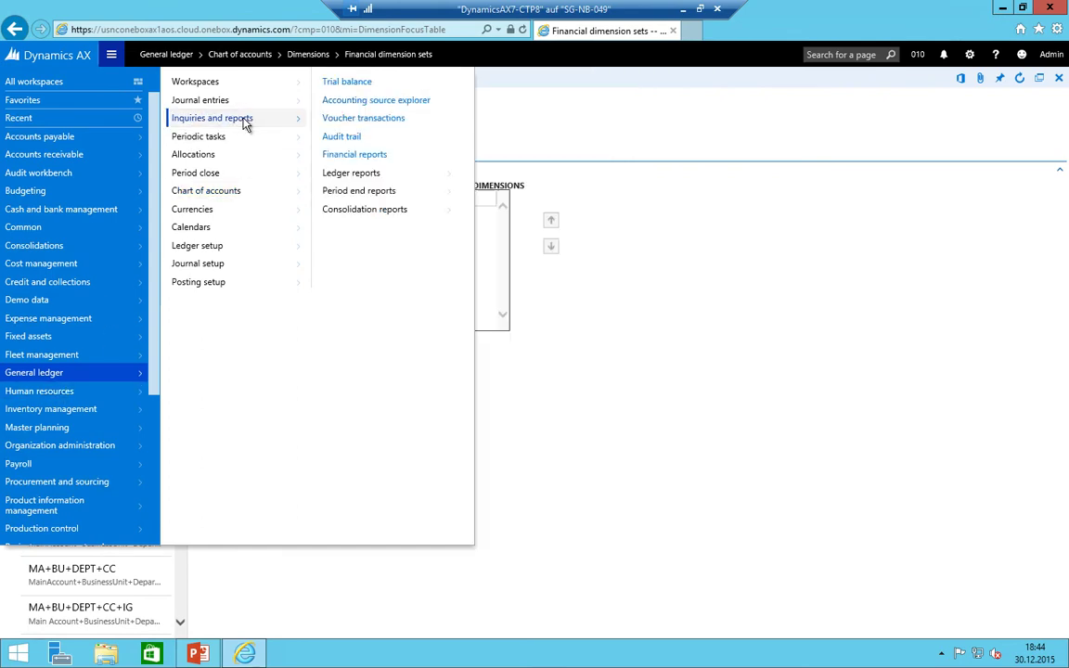
click(355, 83)
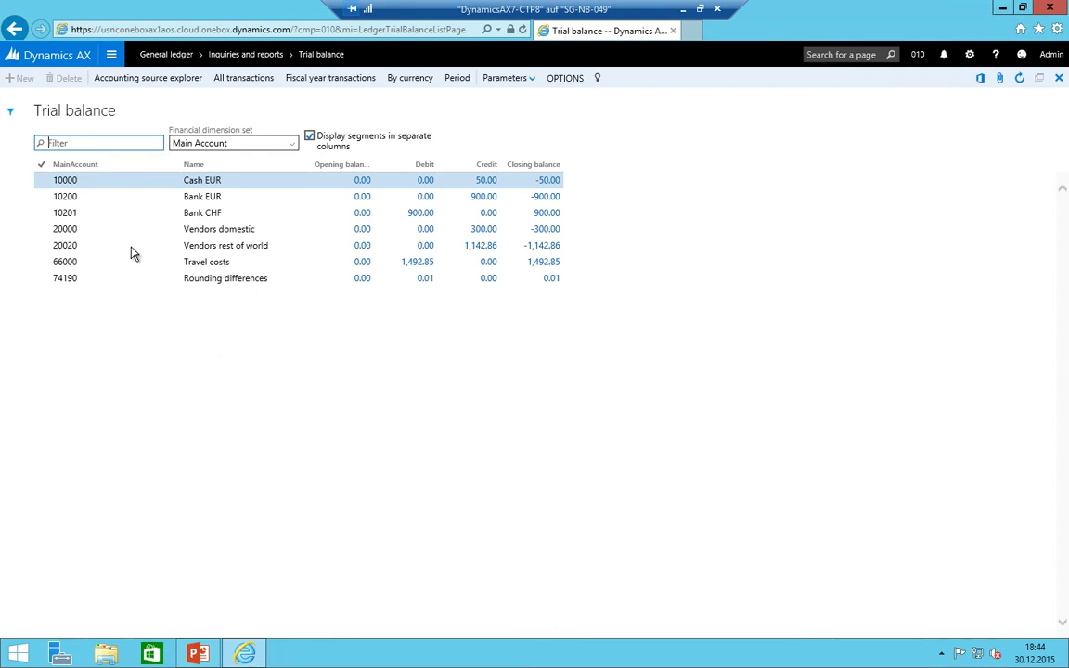
click(293, 144)
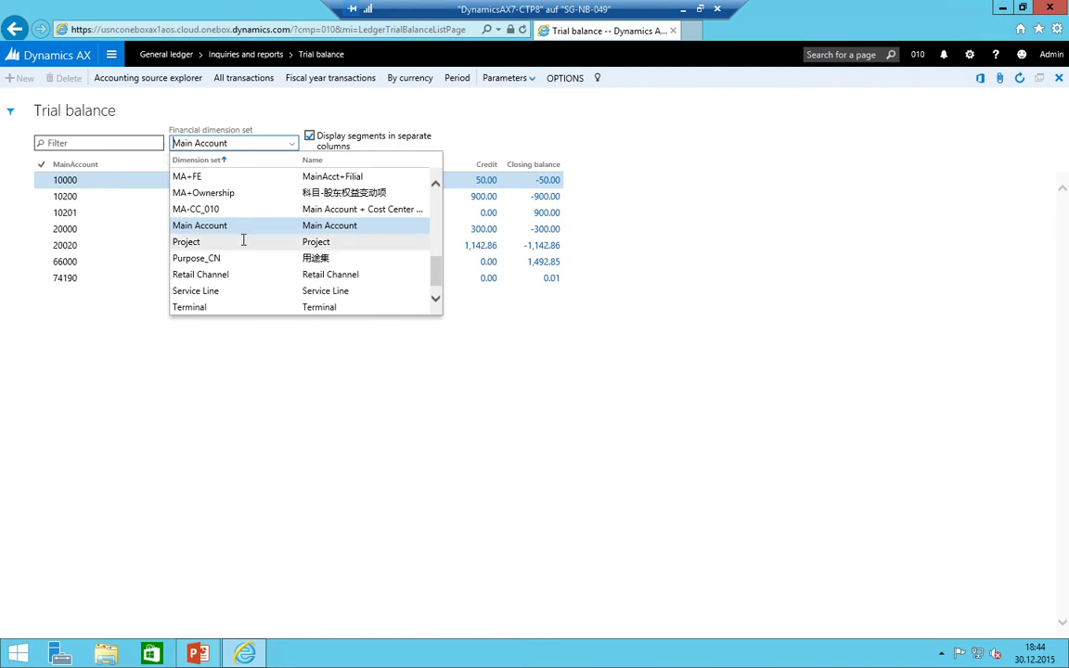
click(208, 208)
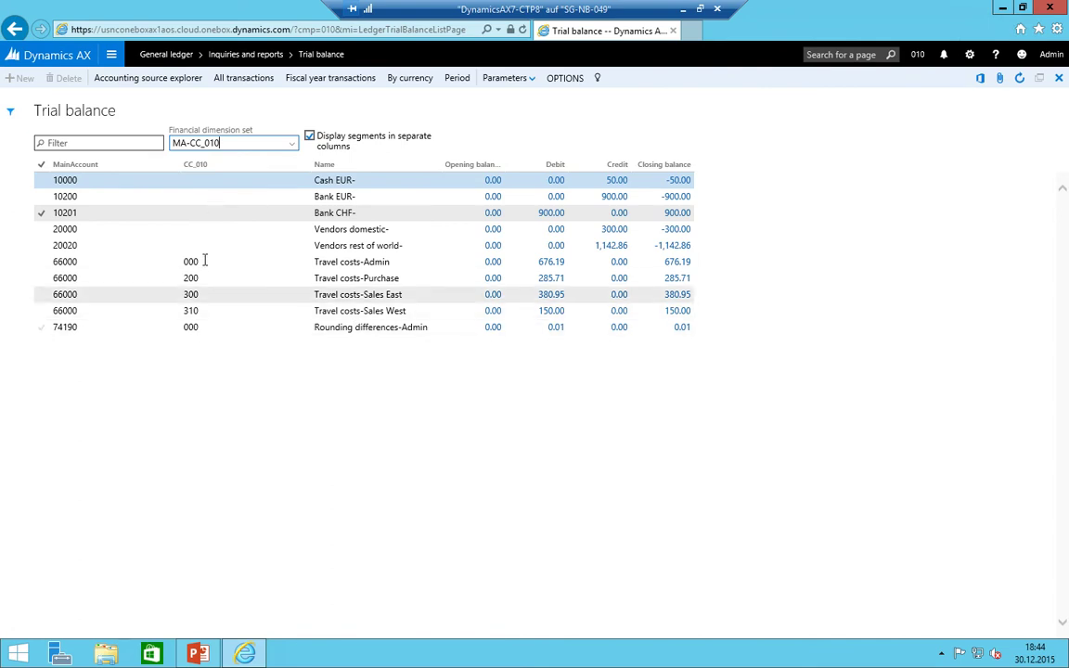
- Examine the account 66000 travel cost lines per cost center, the bank line without a cost center, and the balance parameters
click(335, 262)
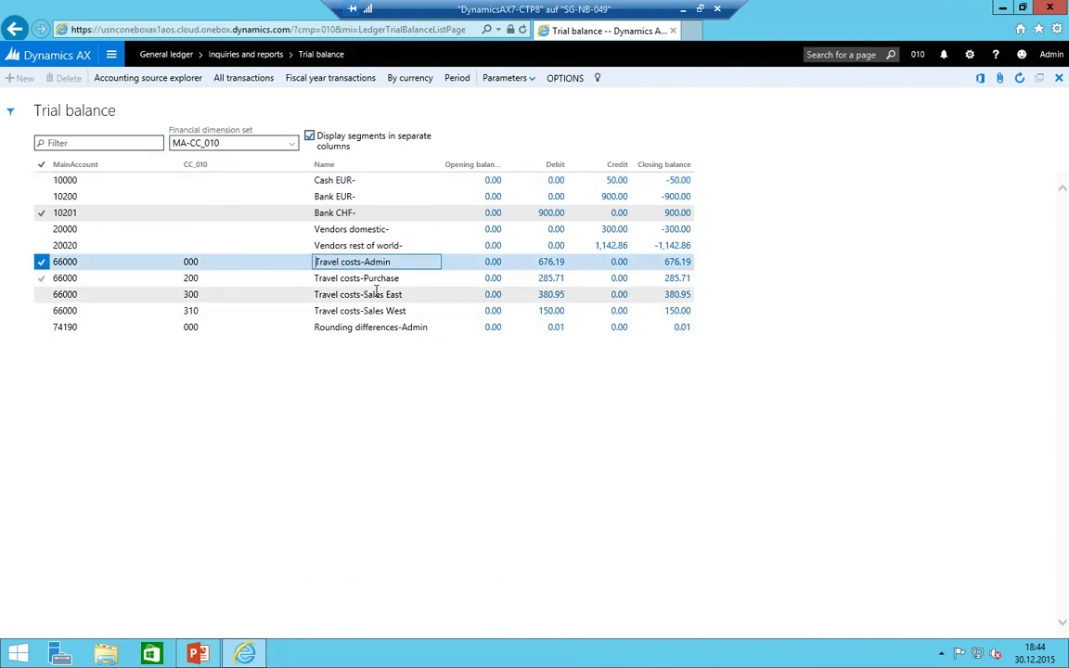
click(361, 278)
click(362, 295)
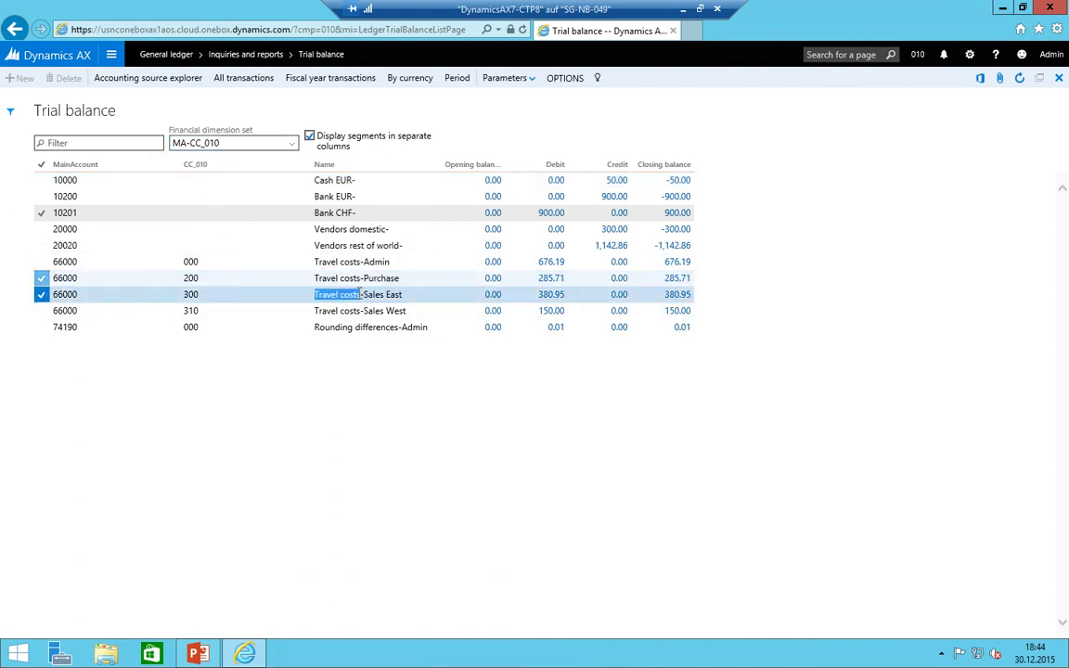
shift+click(360, 311)
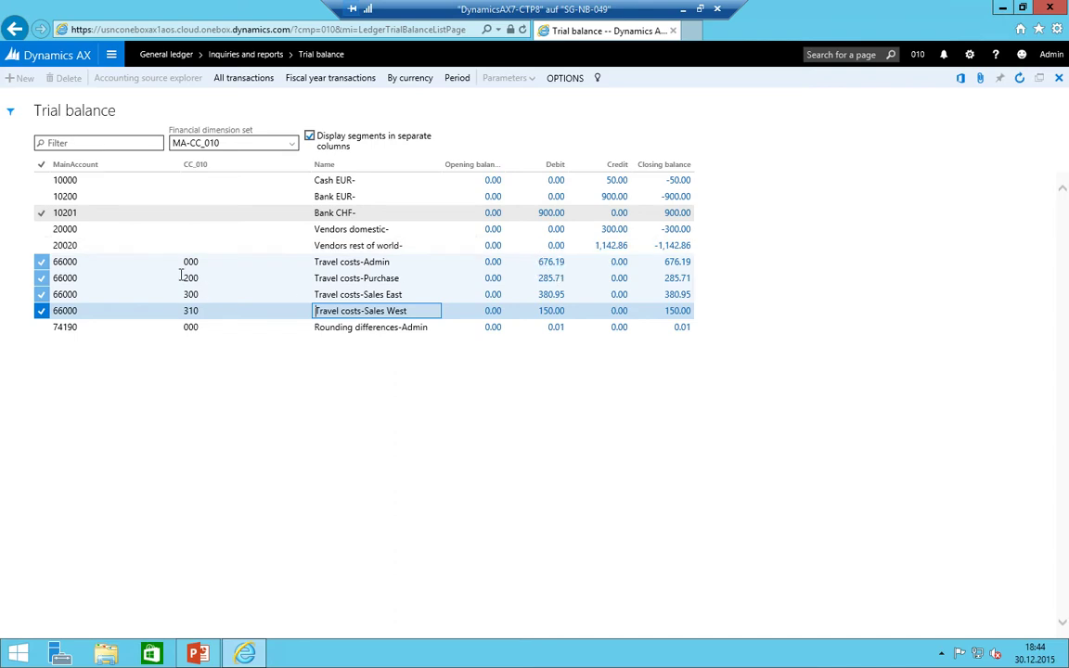
click(399, 263)
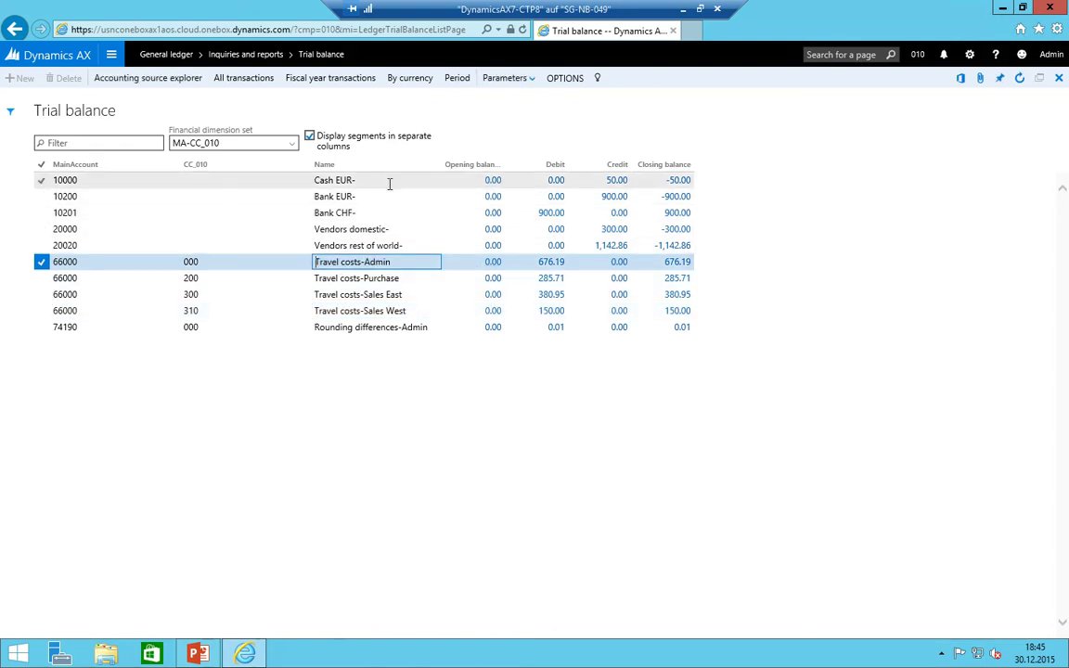
click(350, 212)
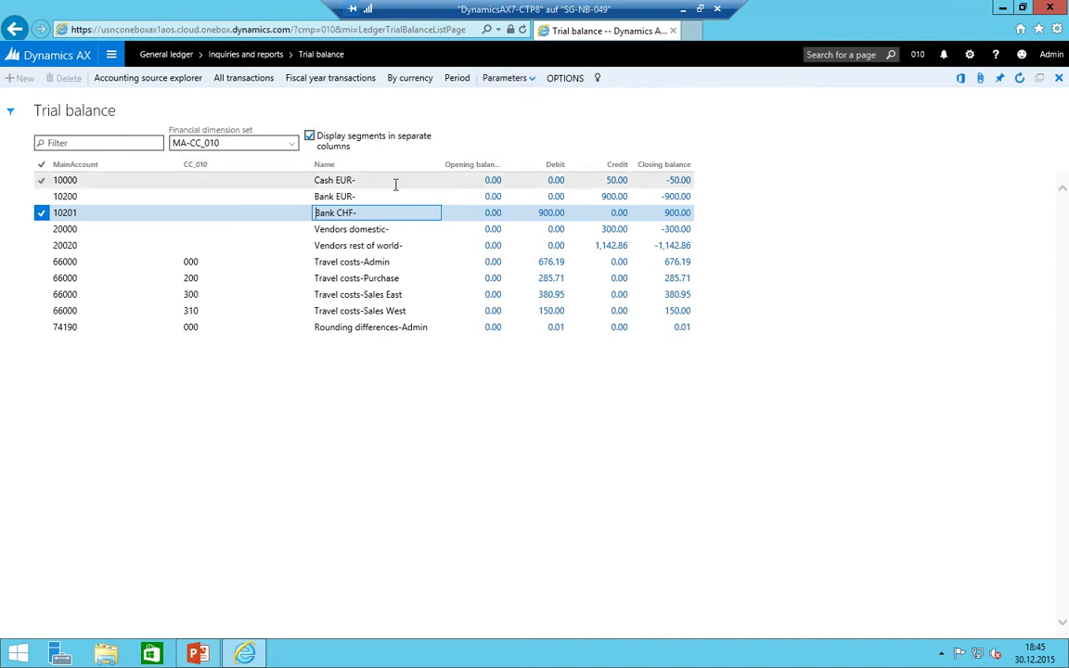
click(508, 78)
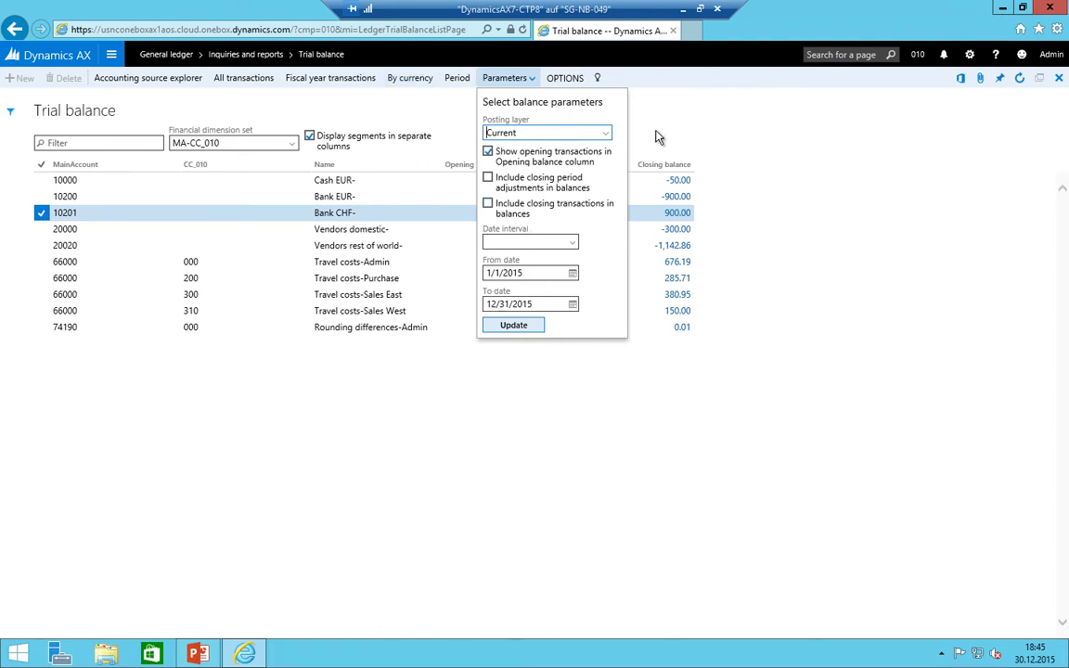
click(733, 136)
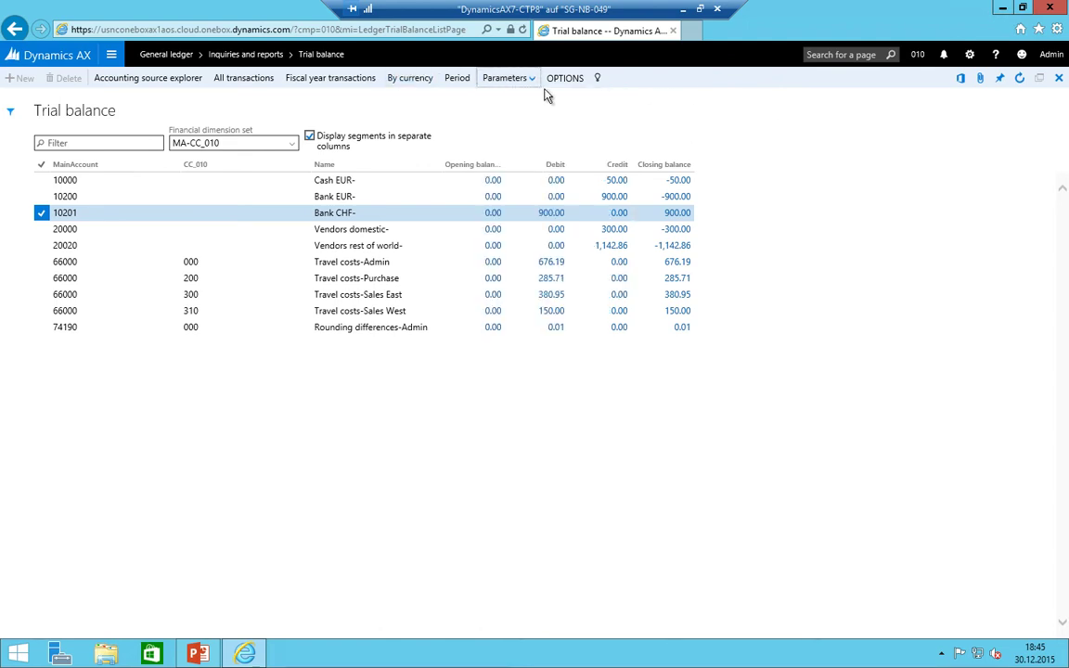
click(357, 195)
key(ctrl+t)
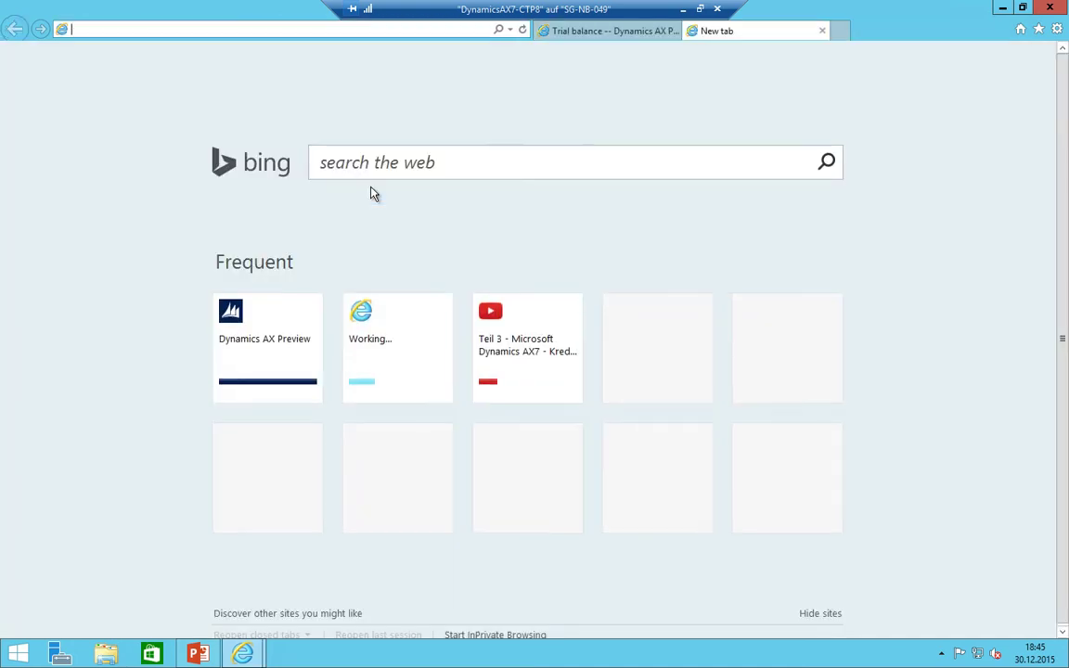
click(822, 31)
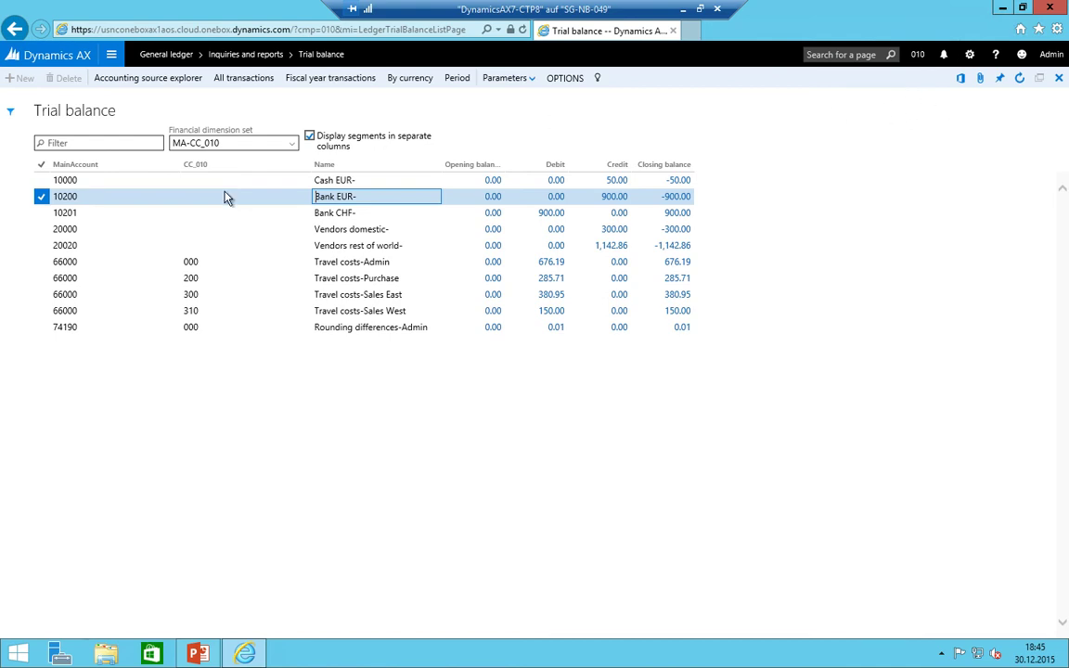
- Export the trial balance to Excel with only the 10200 Bank EUR line selected, inspect the exported workbook and close it
click(961, 79)
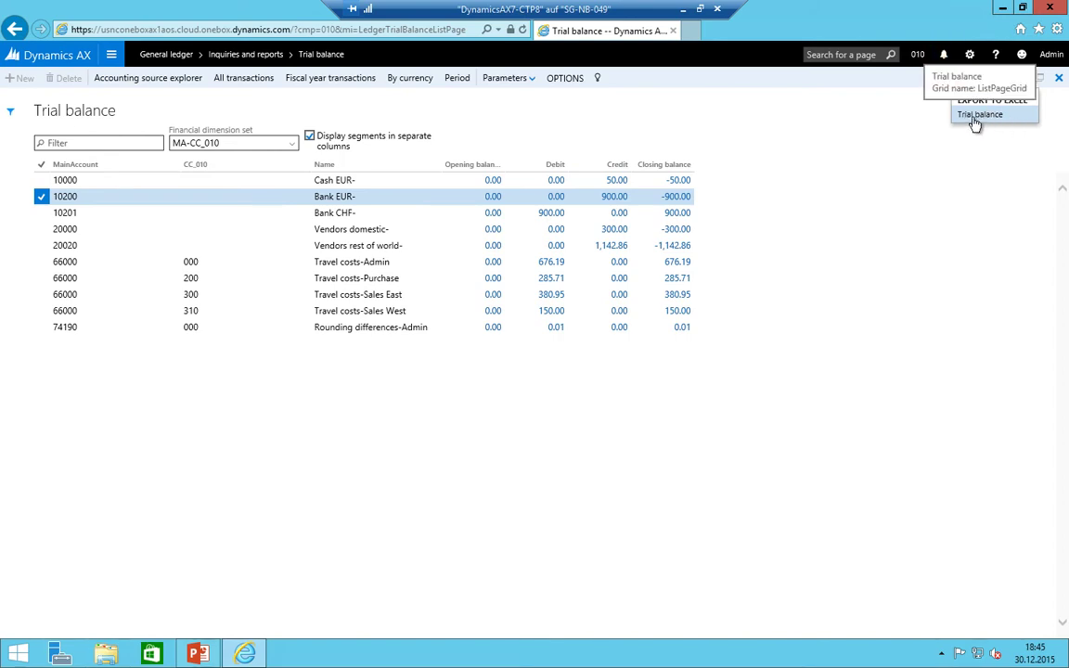
click(979, 114)
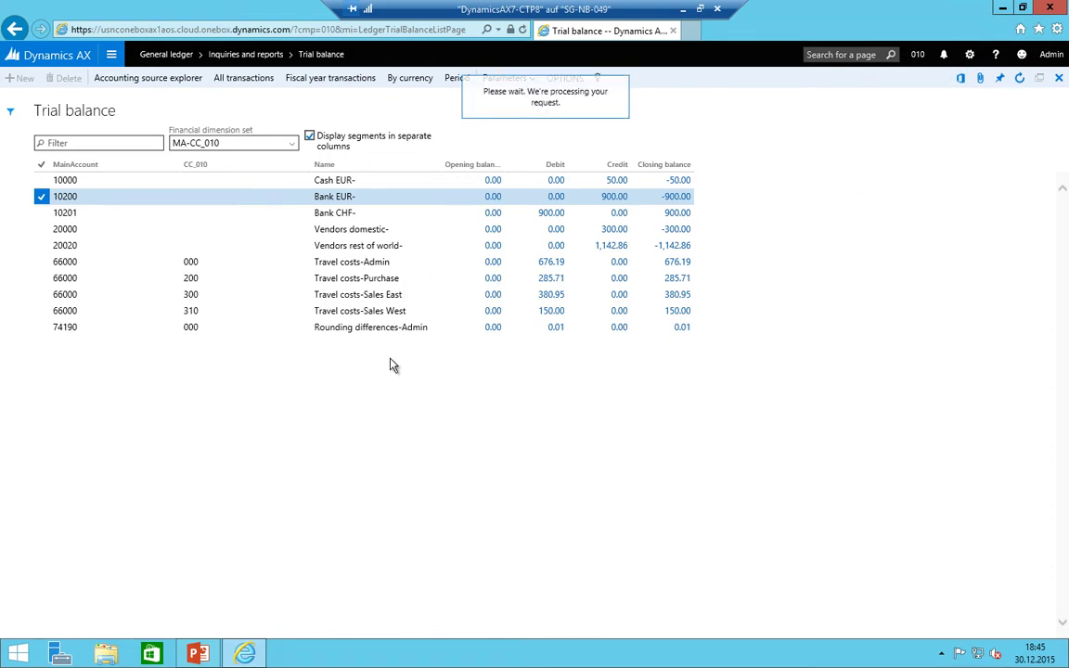
click(467, 306)
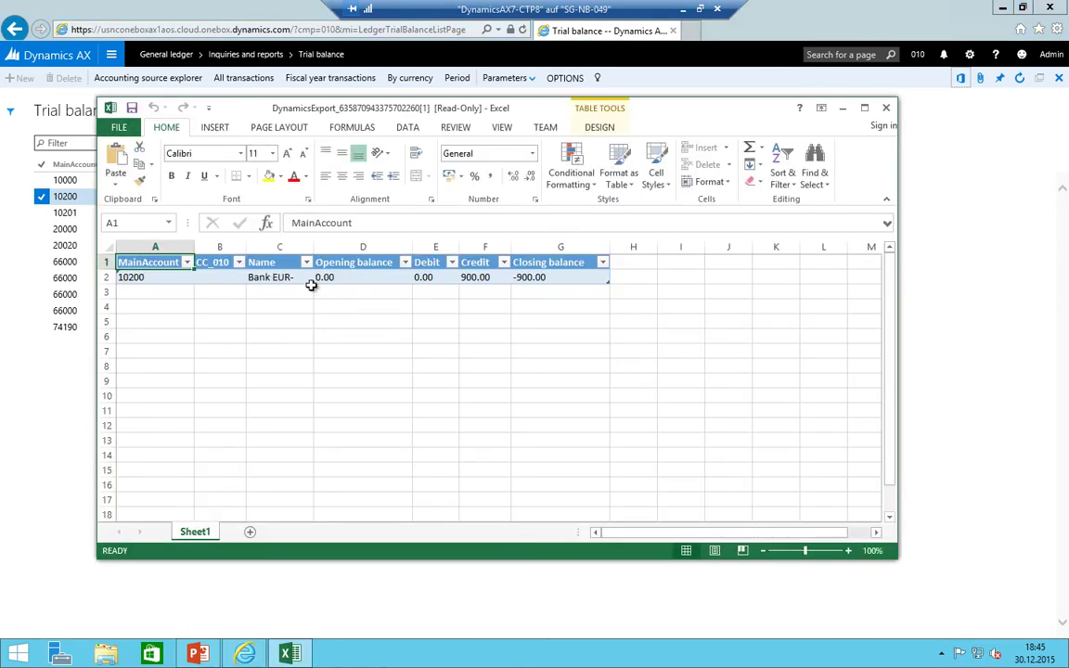
click(348, 279)
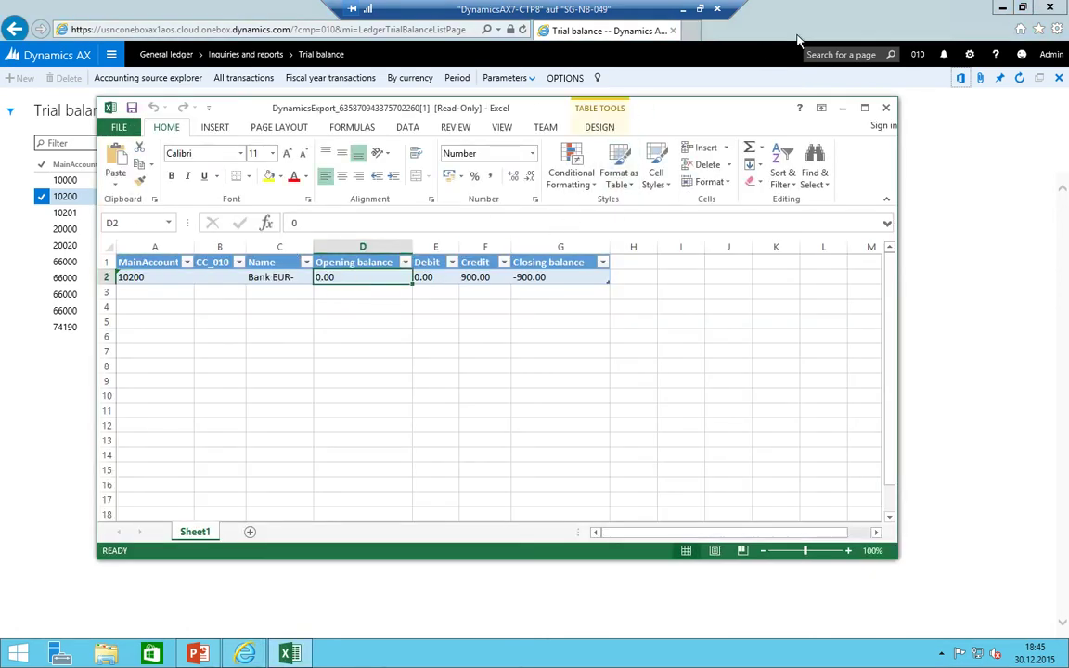
click(885, 107)
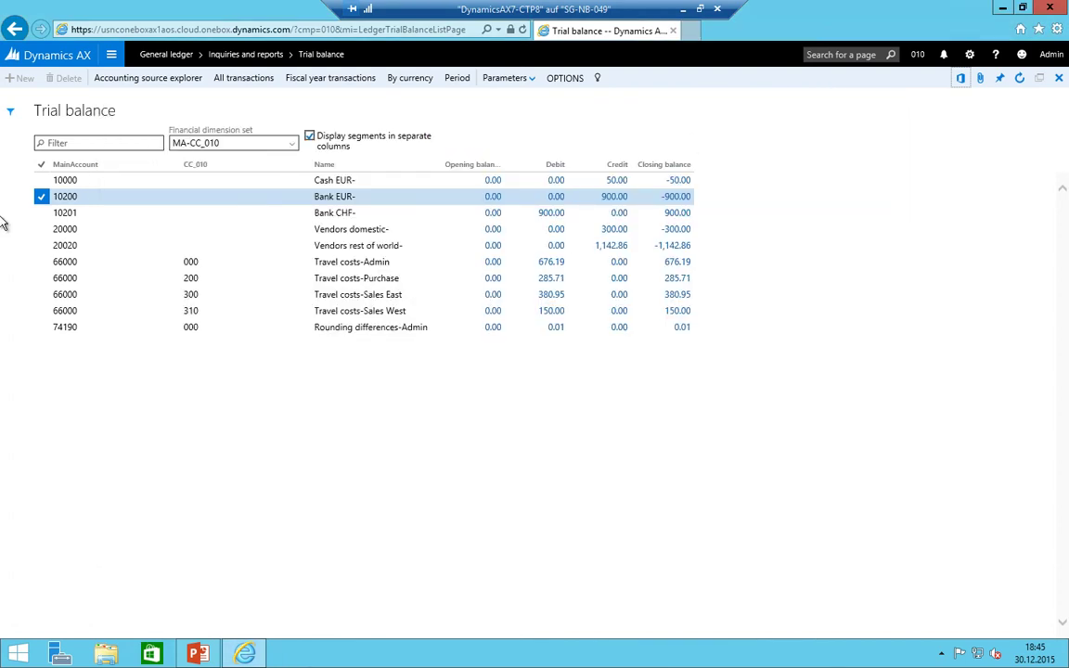
- Export the 10200, 20000, Travel costs-Admin and Travel costs-Purchase lines to Excel, inspect the opened workbook and close it
click(42, 197)
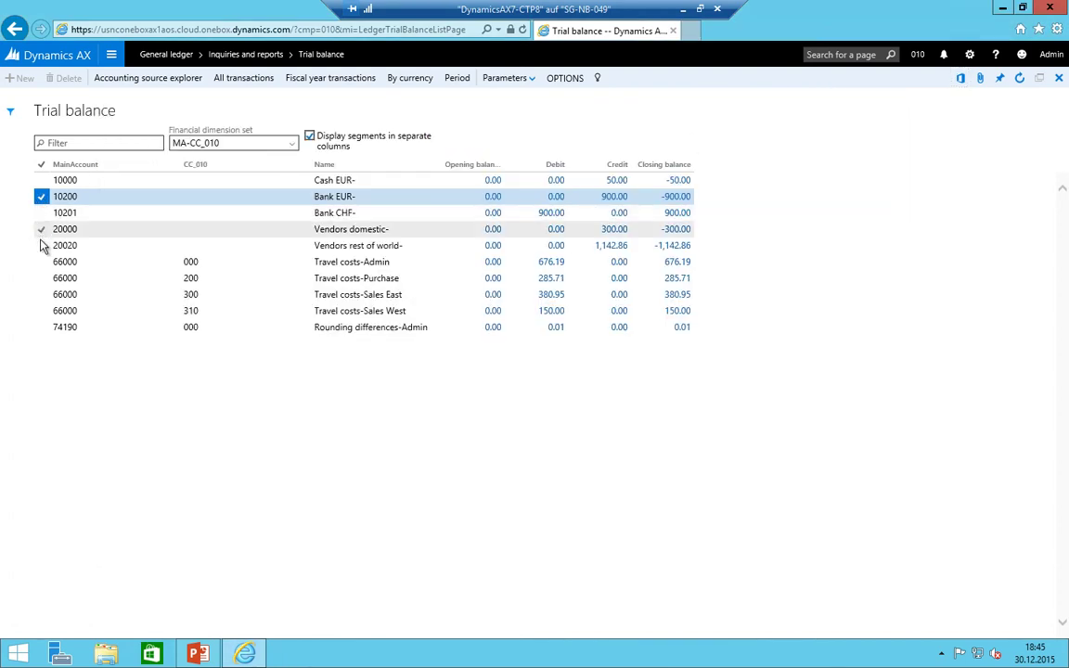
click(41, 229)
click(41, 262)
click(41, 277)
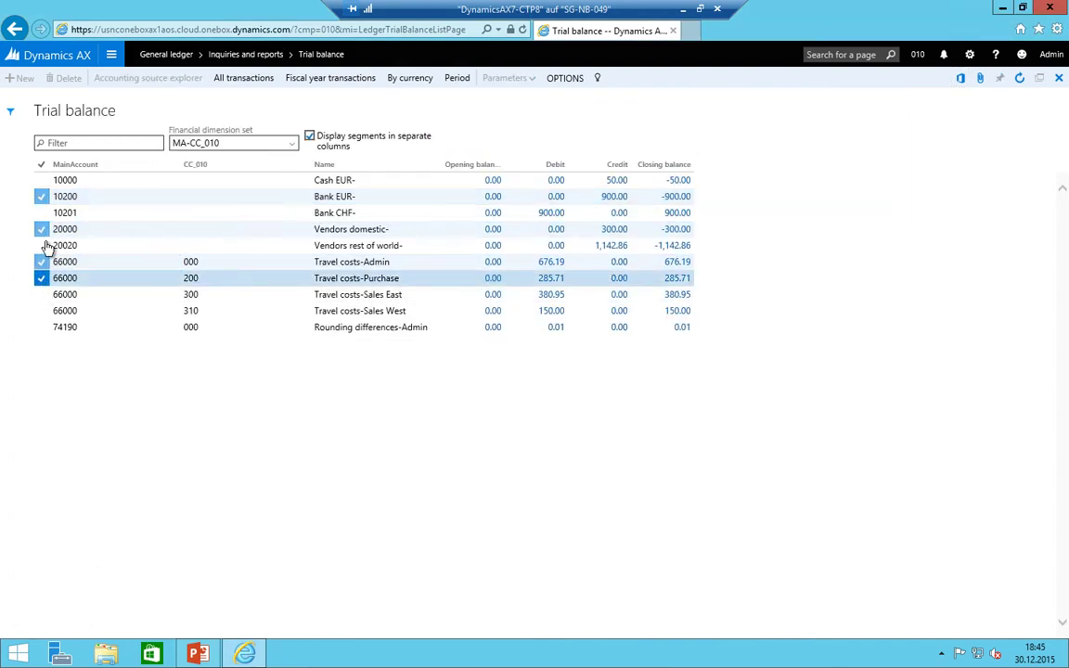
click(960, 78)
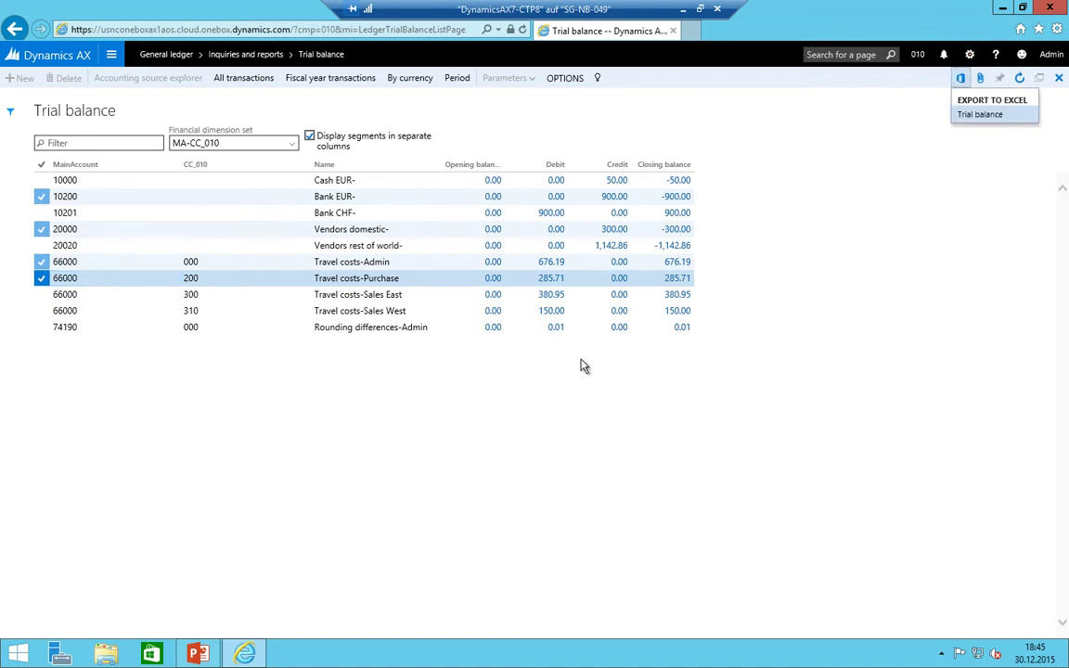
click(980, 115)
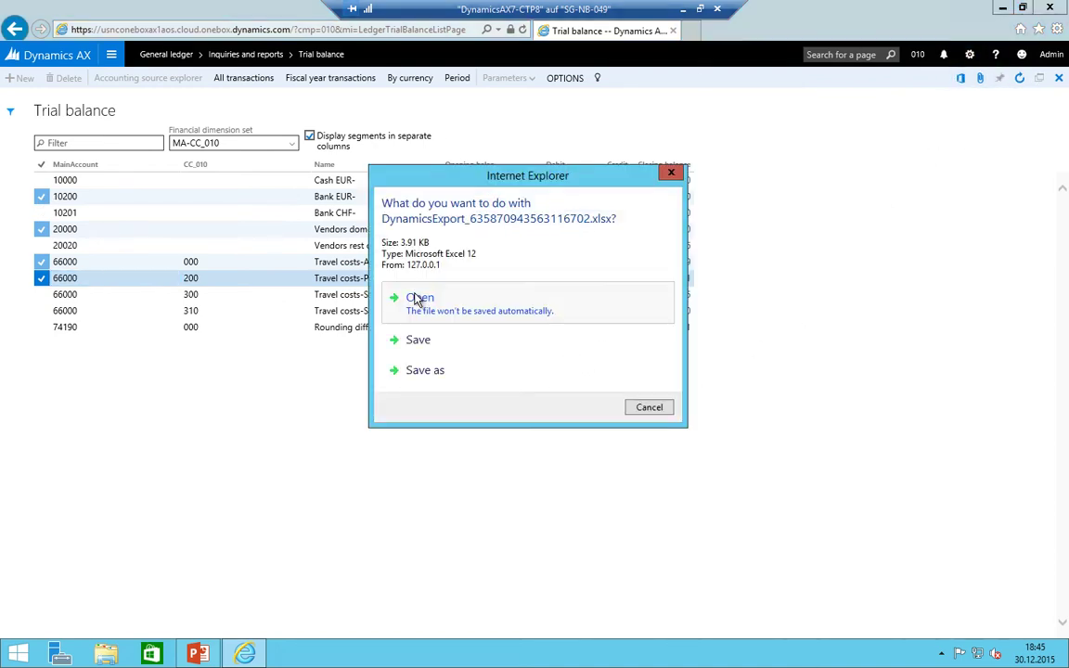
click(417, 296)
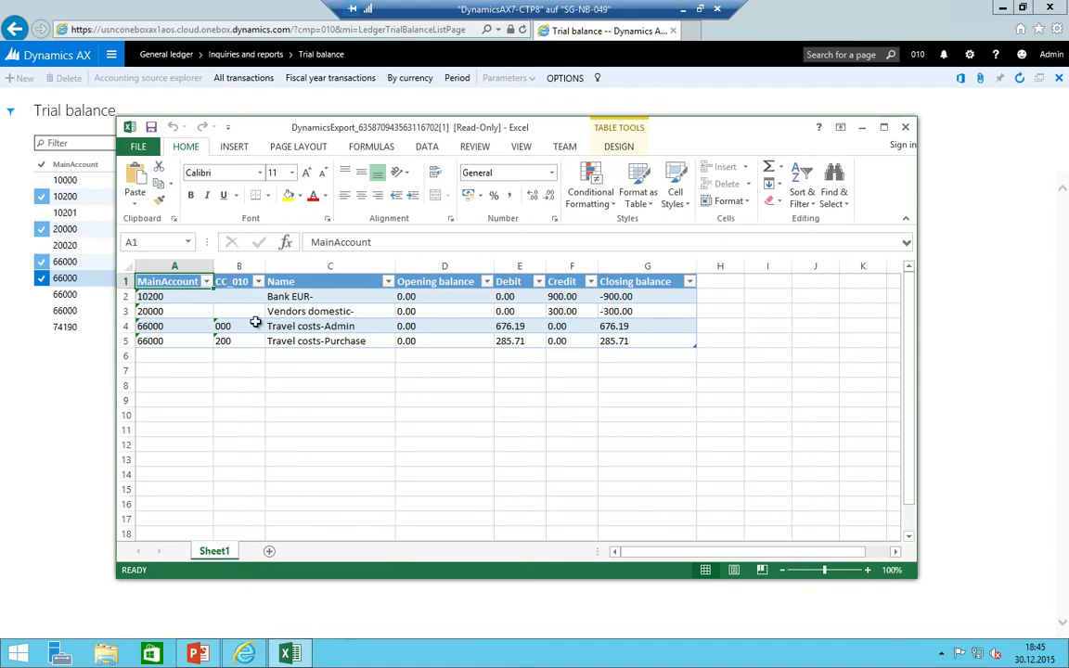
click(905, 127)
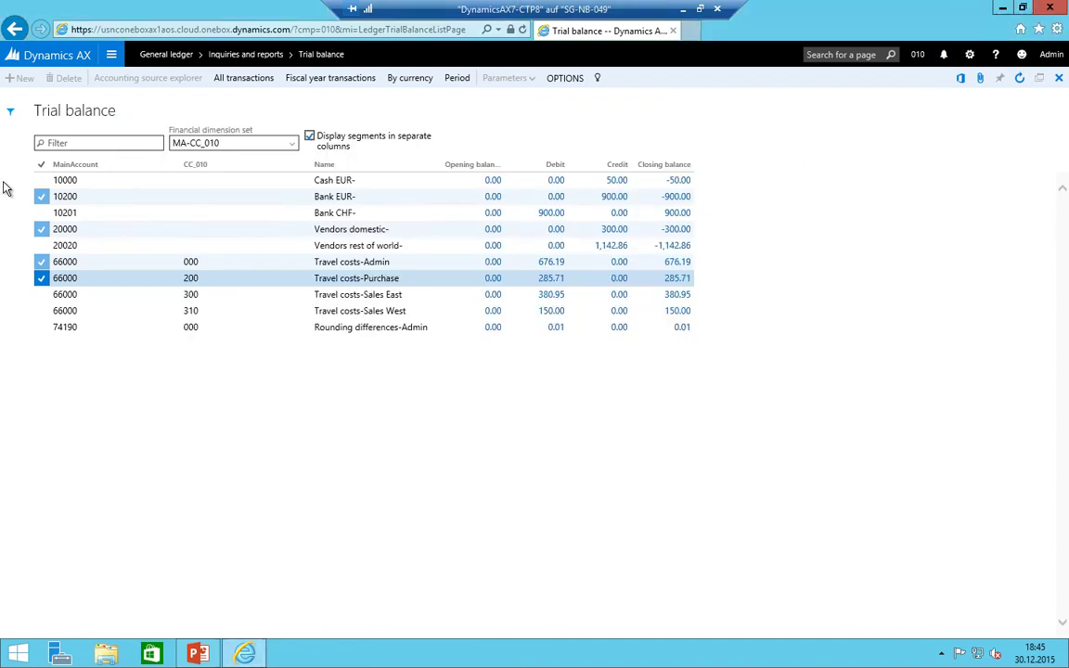
- Replace the individual line selection with all trial balance lines and export them to Excel, opening the file directly
click(40, 197)
click(41, 229)
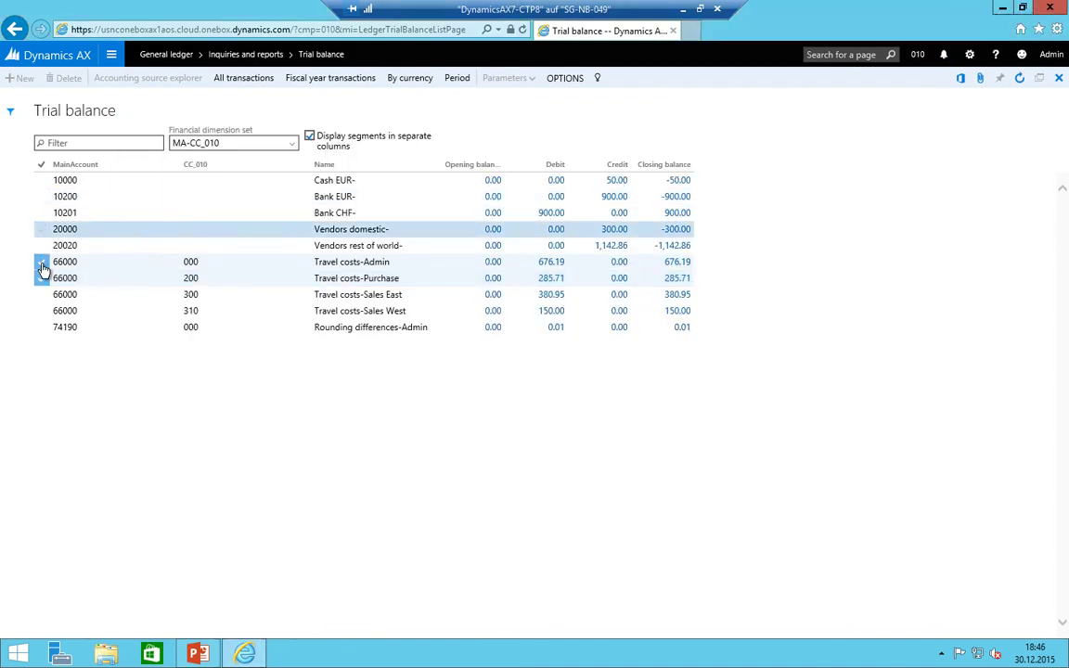
click(41, 278)
click(369, 198)
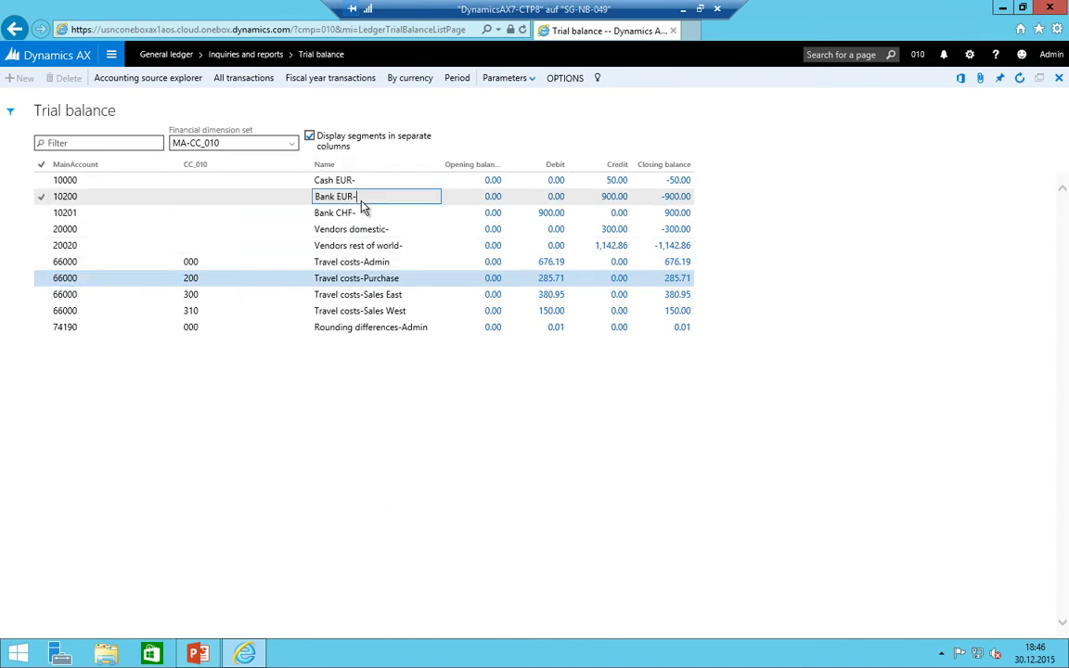
click(353, 213)
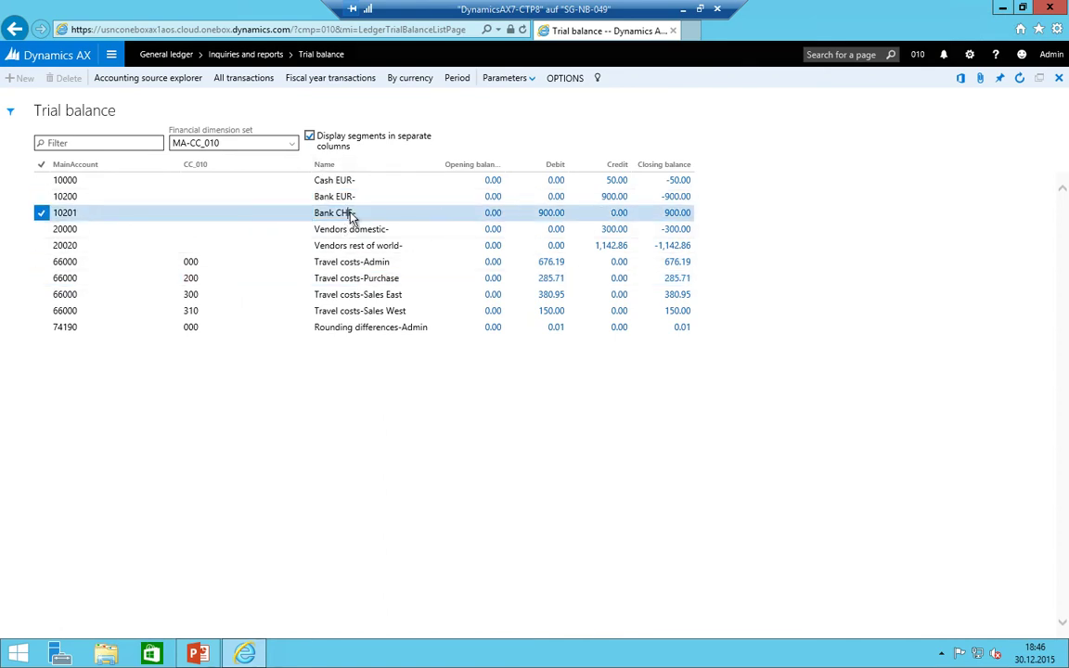
click(40, 212)
click(42, 166)
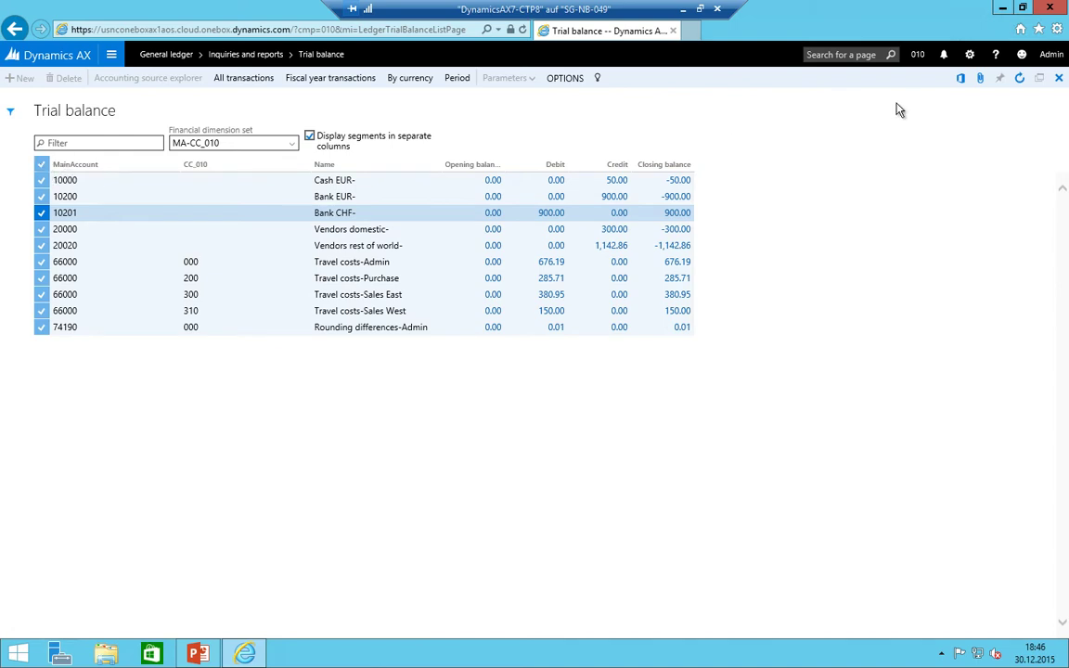
click(960, 80)
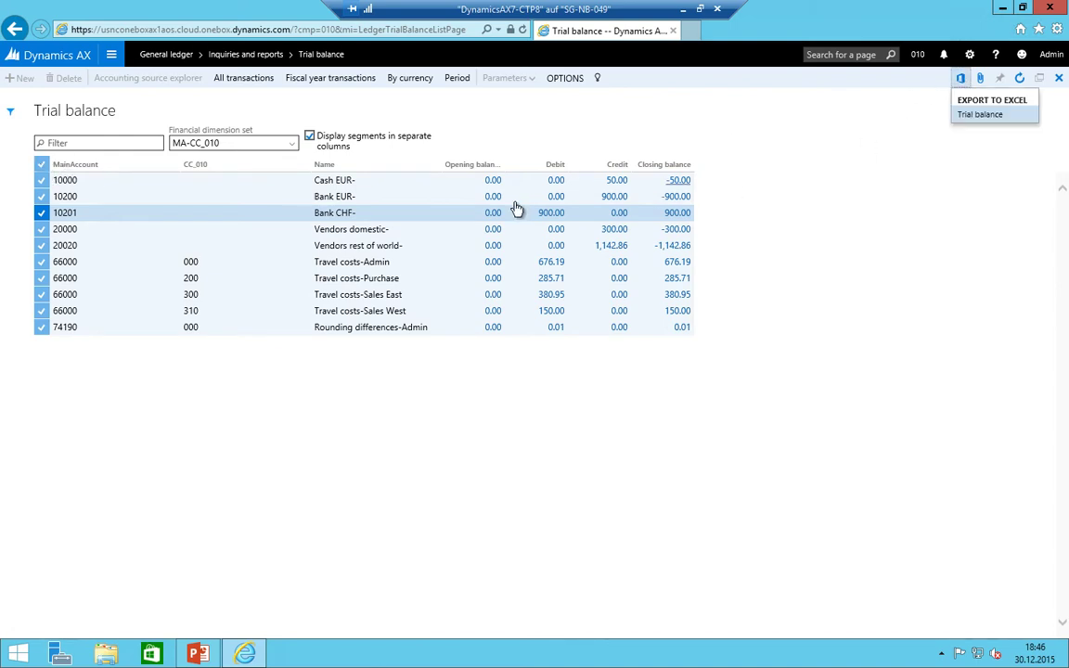
click(984, 115)
click(431, 299)
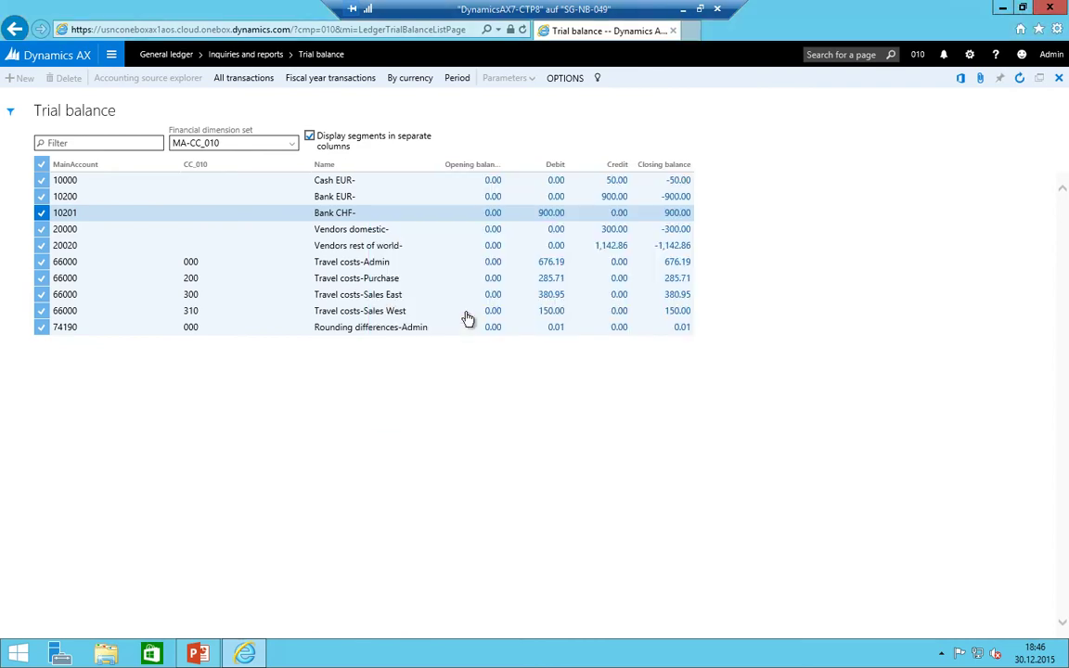
- Check the account names and closing balances in the exported workbook and close it
click(410, 375)
drag(371, 316, 371, 434)
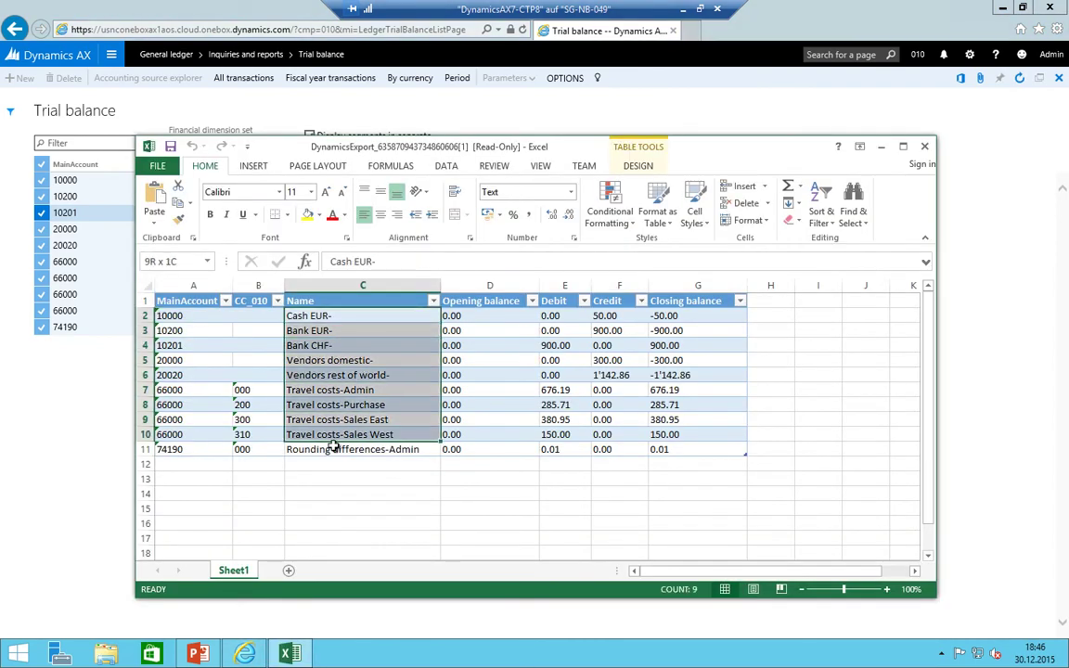
click(712, 417)
drag(686, 315, 686, 435)
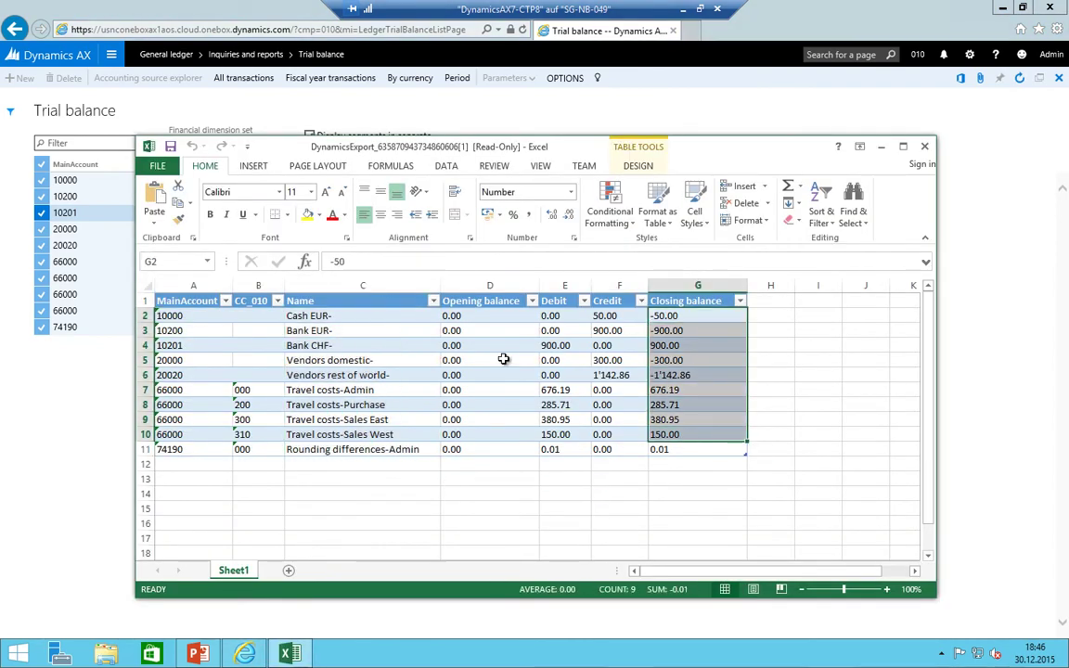
click(924, 147)
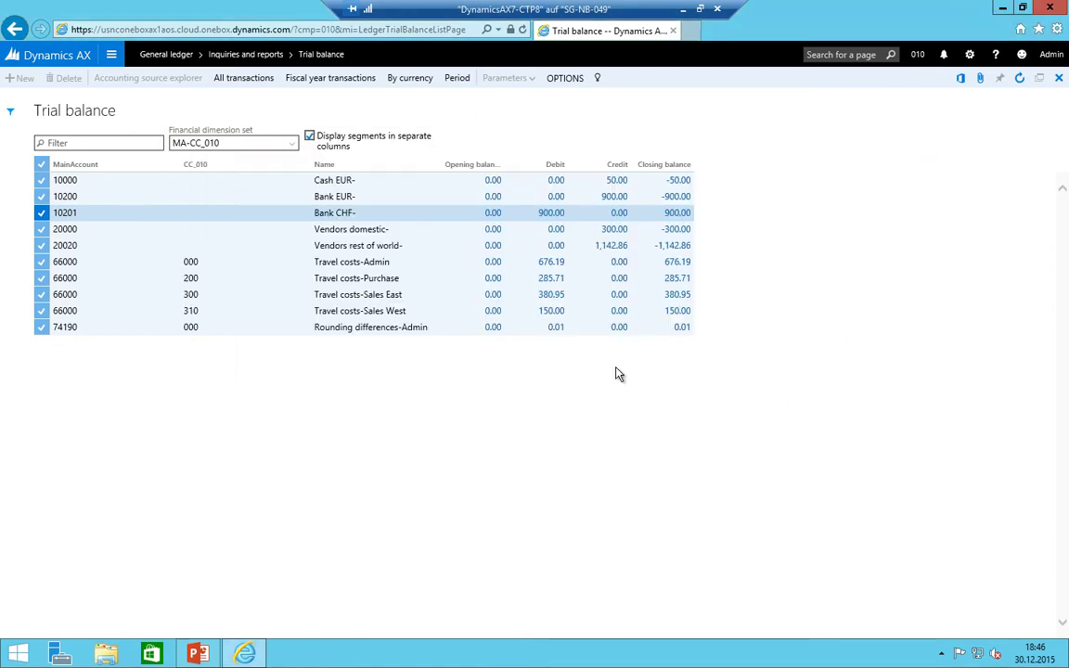
click(109, 57)
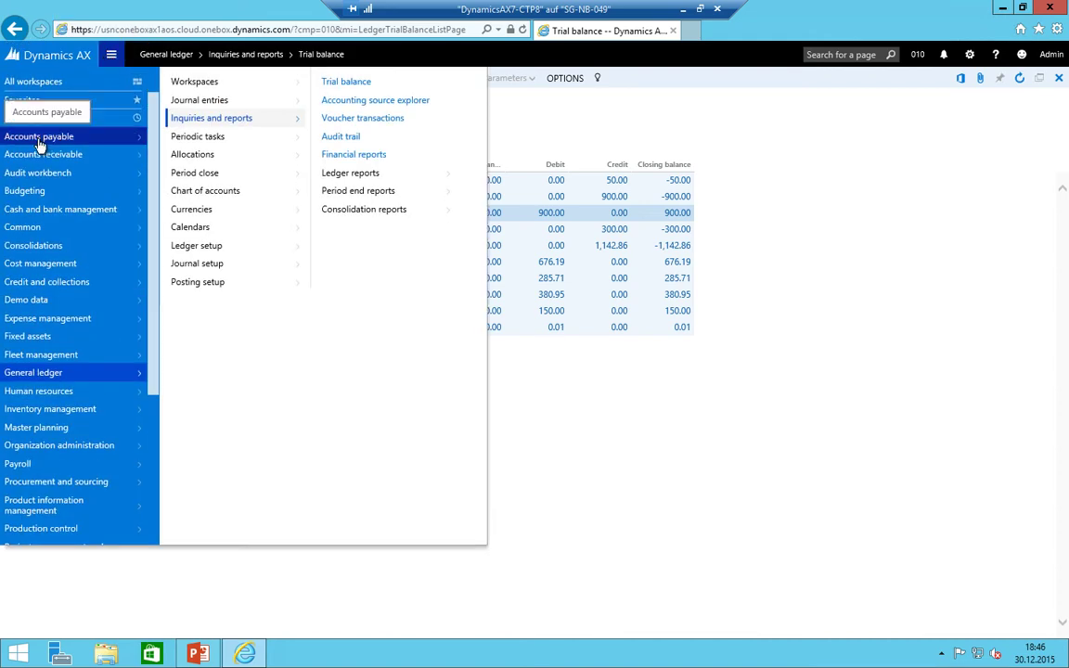
click(41, 144)
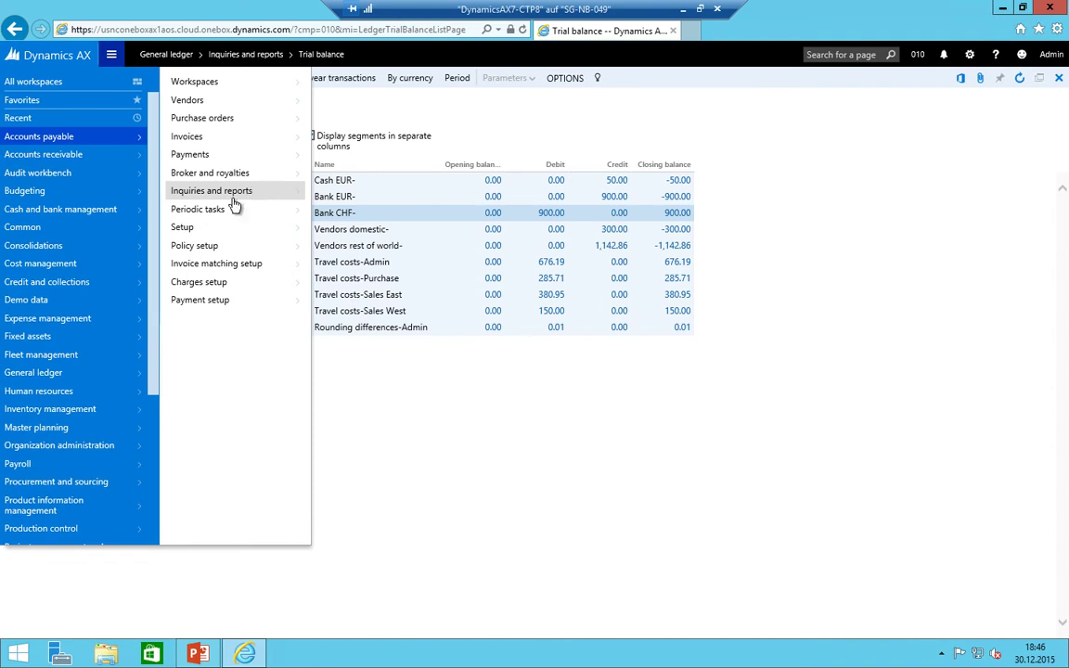
click(202, 153)
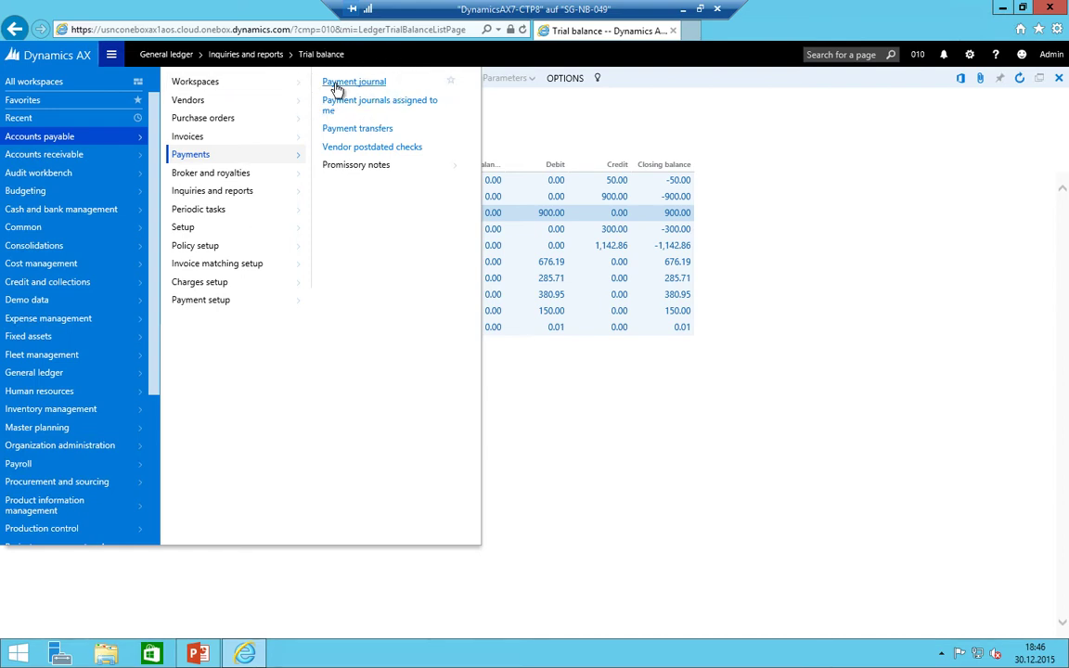
- Open the general ledger journal names and create a journal named PP with the description Purchase Payments
click(67, 375)
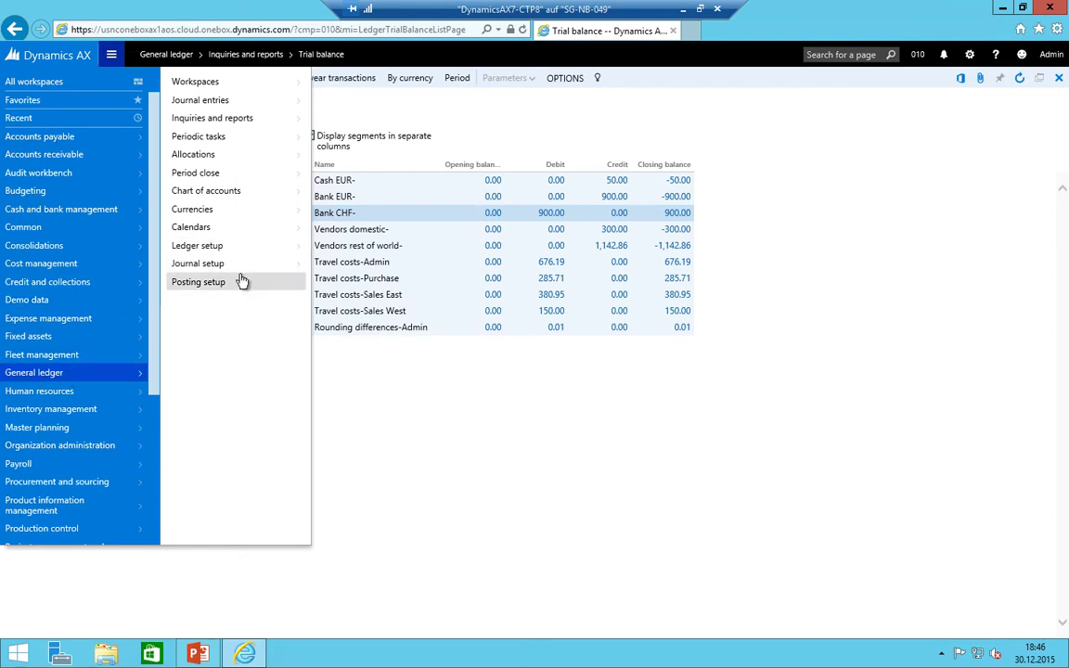
click(211, 268)
click(374, 82)
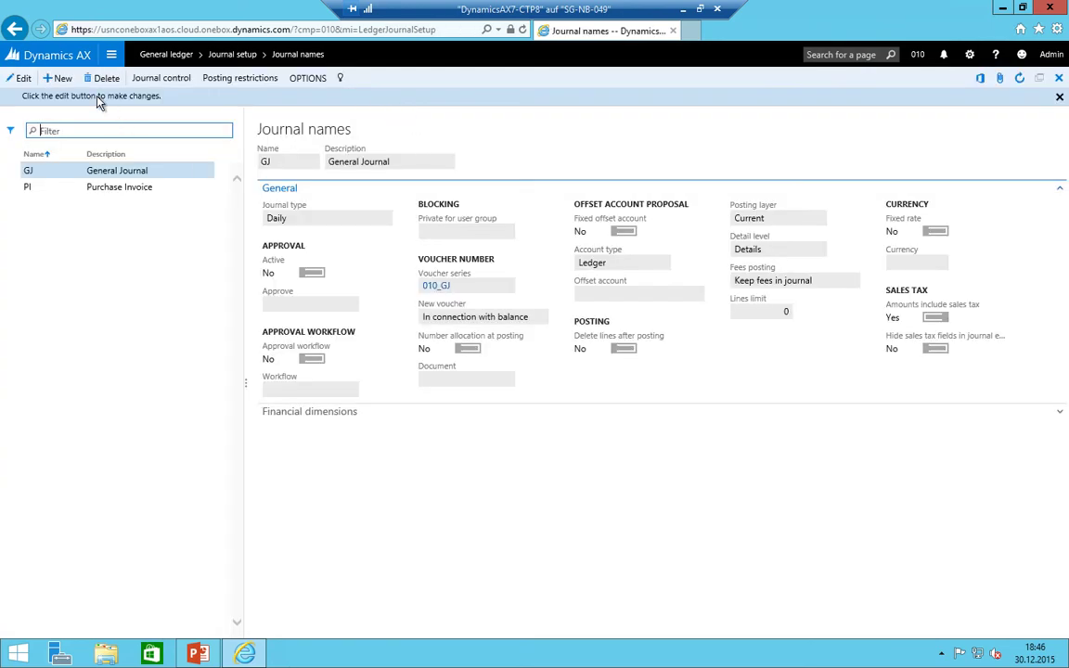
key(alt+n)
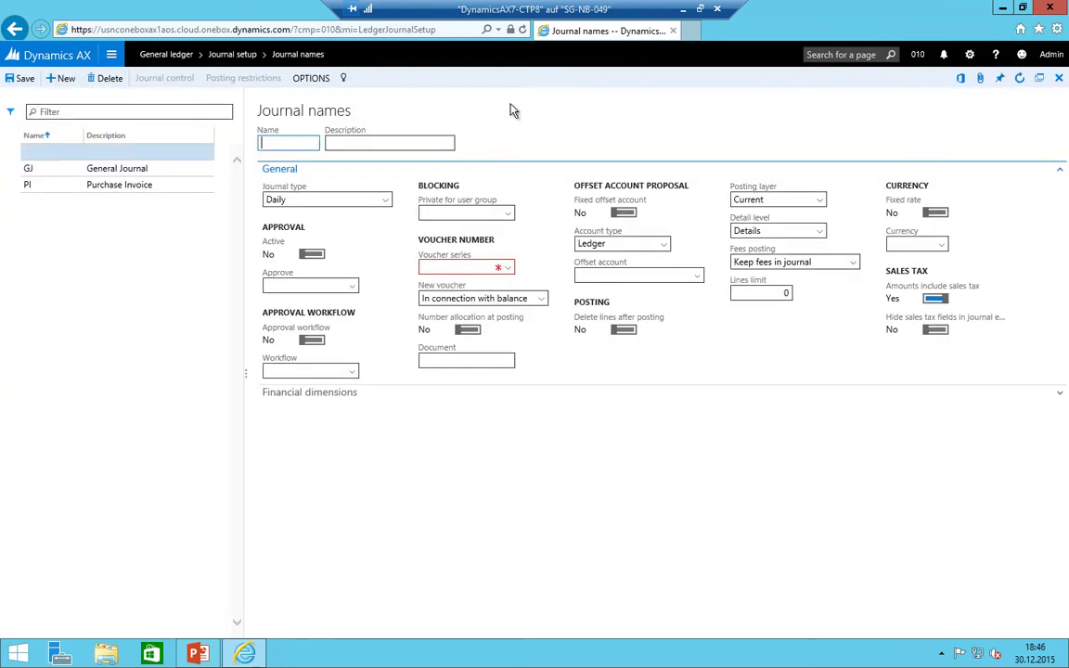
text(PP)
key(Tab)
text(Purchase )
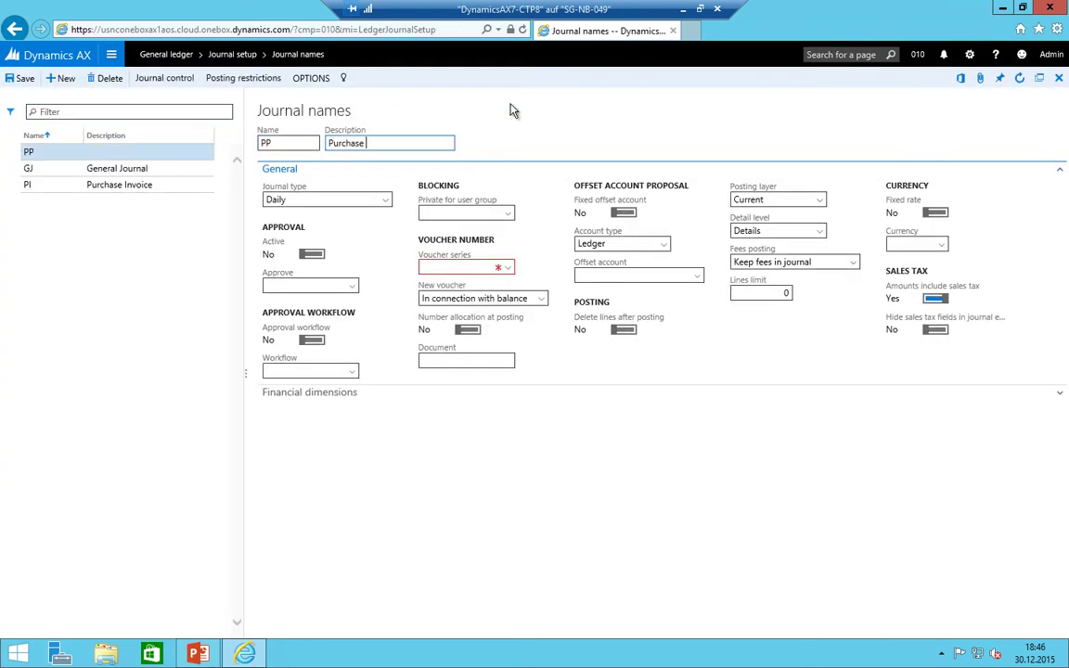
text(Payments)
key(Tab)
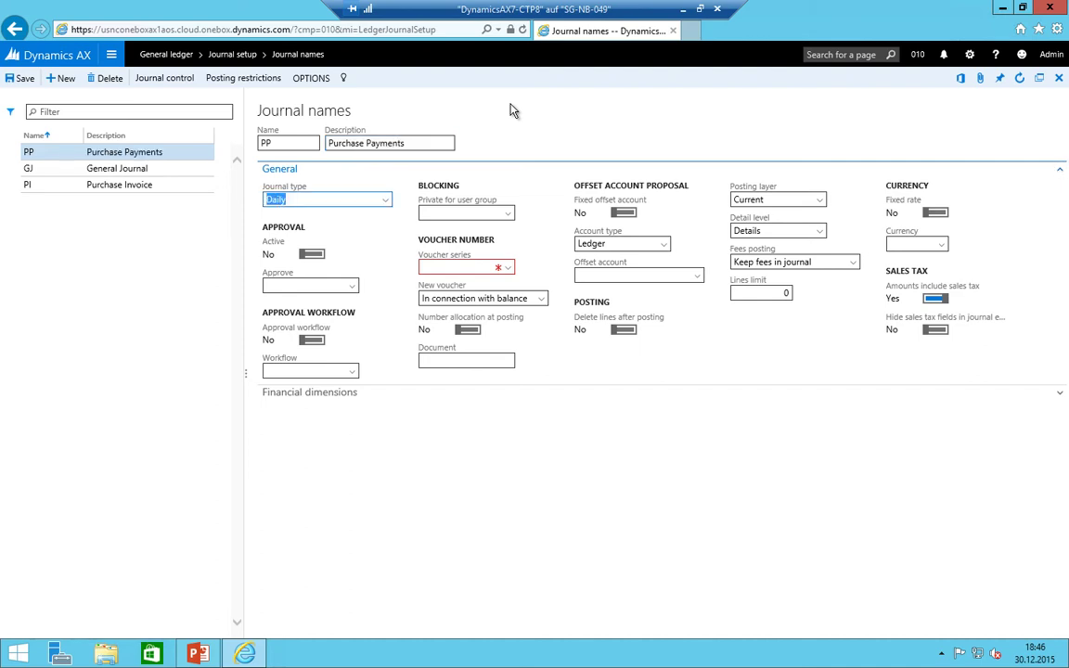
- Set the PP journal's type to Vendor disbursement
key(alt+Down)
key(Down)
key(Down)
key(Down)
key(Down)
key(Down)
key(Down)
key(Down)
key(Down)
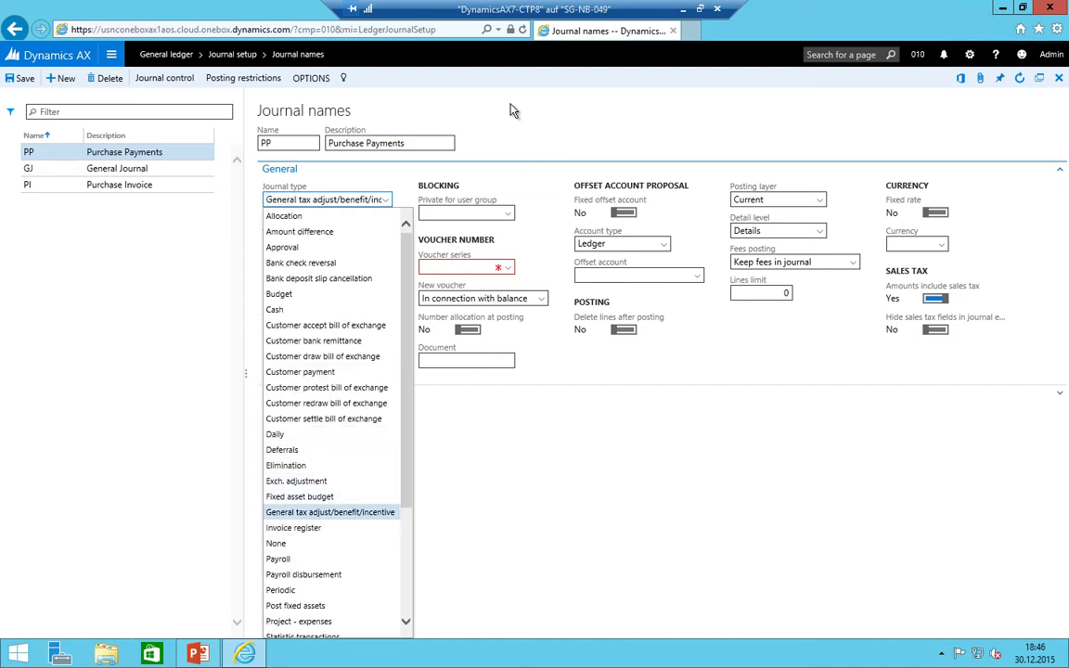
key(Down)
key(Down)
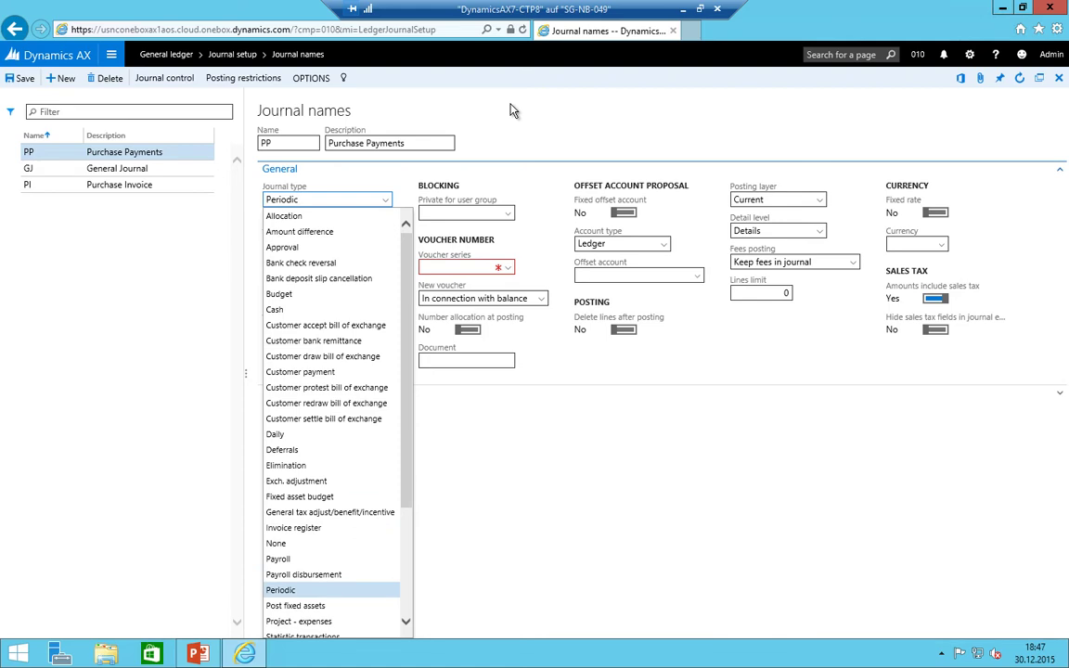
key(Down)
key(Down)
key(Down)
key(Down)
key(Down)
key(Down)
key(Down)
key(Return)
- Assign the voucher series Acco_15186 to the PP journal
key(Tab)
key(Tab)
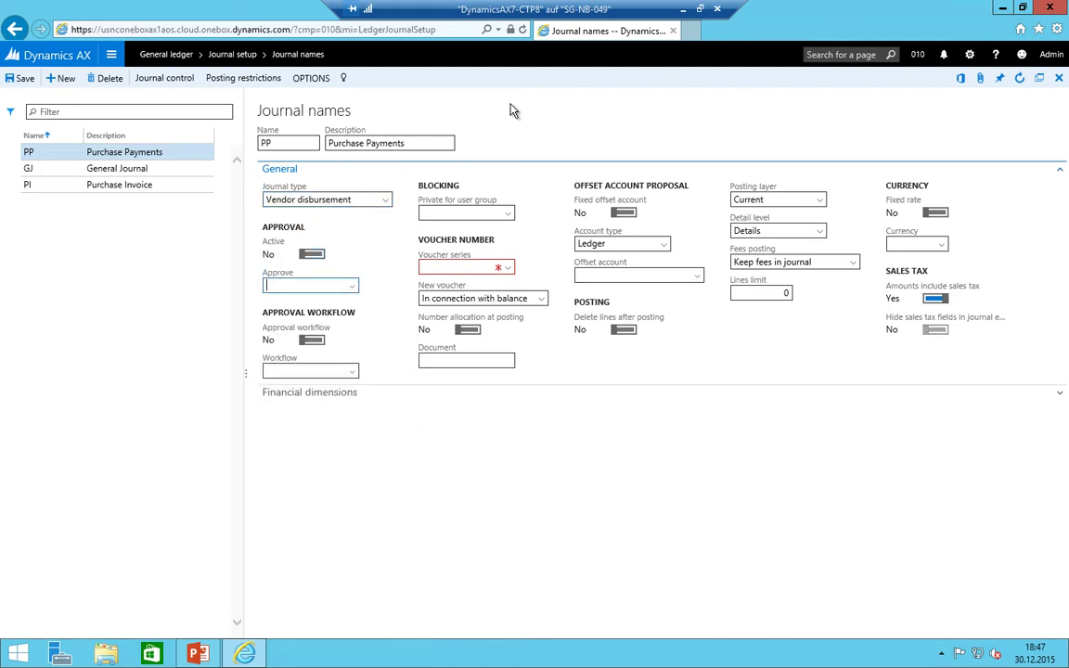
key(Tab)
key(Tab)
key(Tab)
click(508, 267)
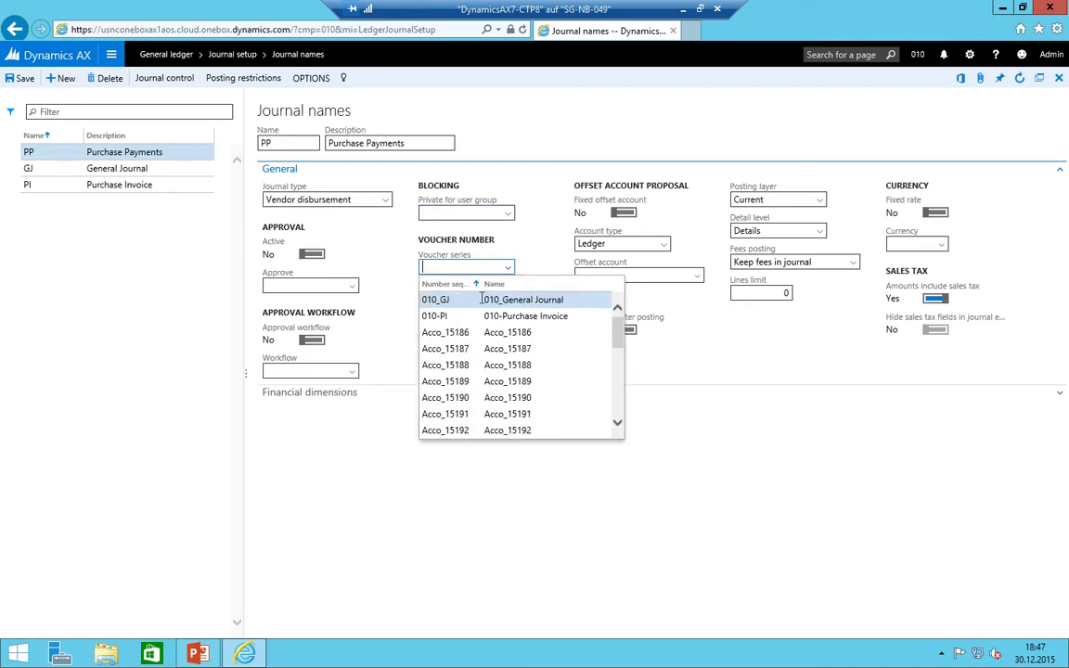
click(437, 336)
key(Tab)
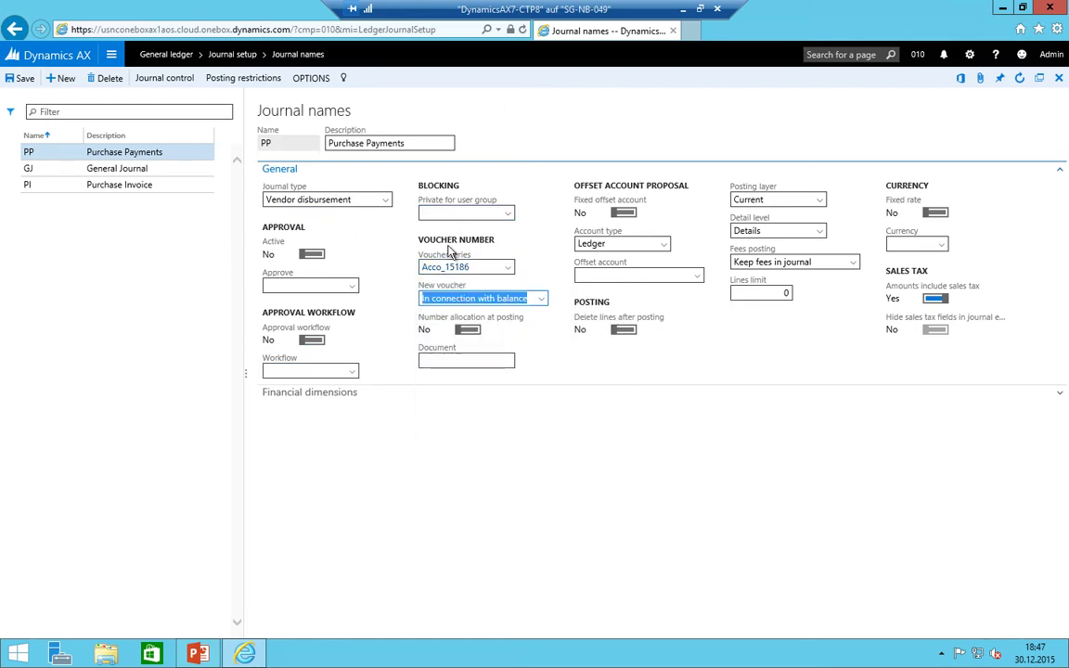
- Create a new number sequence with the code 010-PP in the organization administration number sequences
click(111, 57)
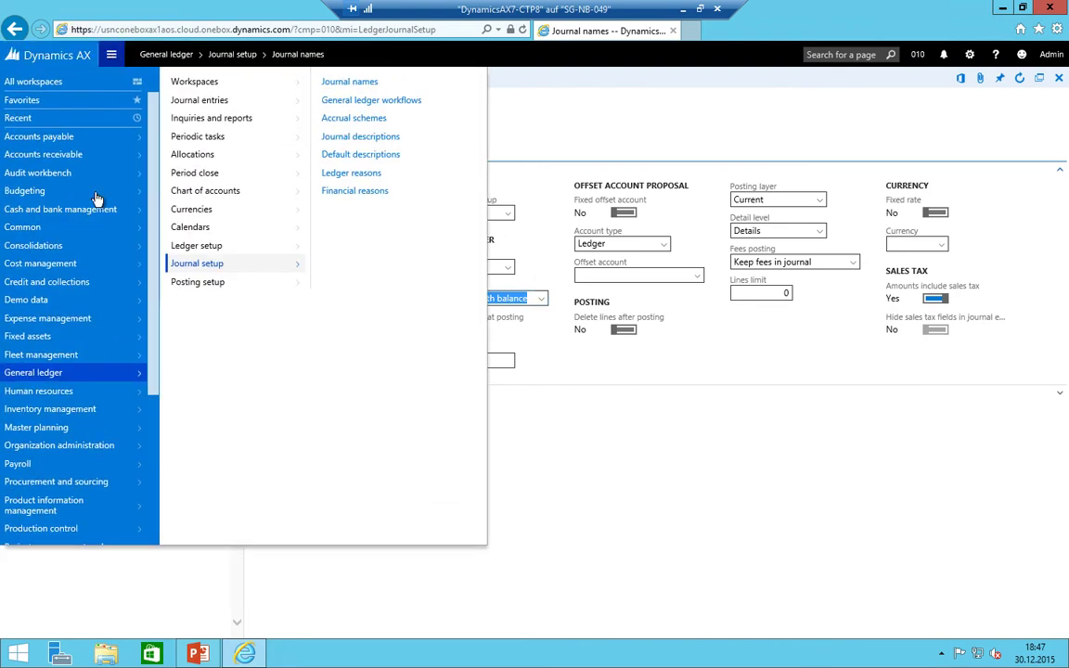
click(67, 451)
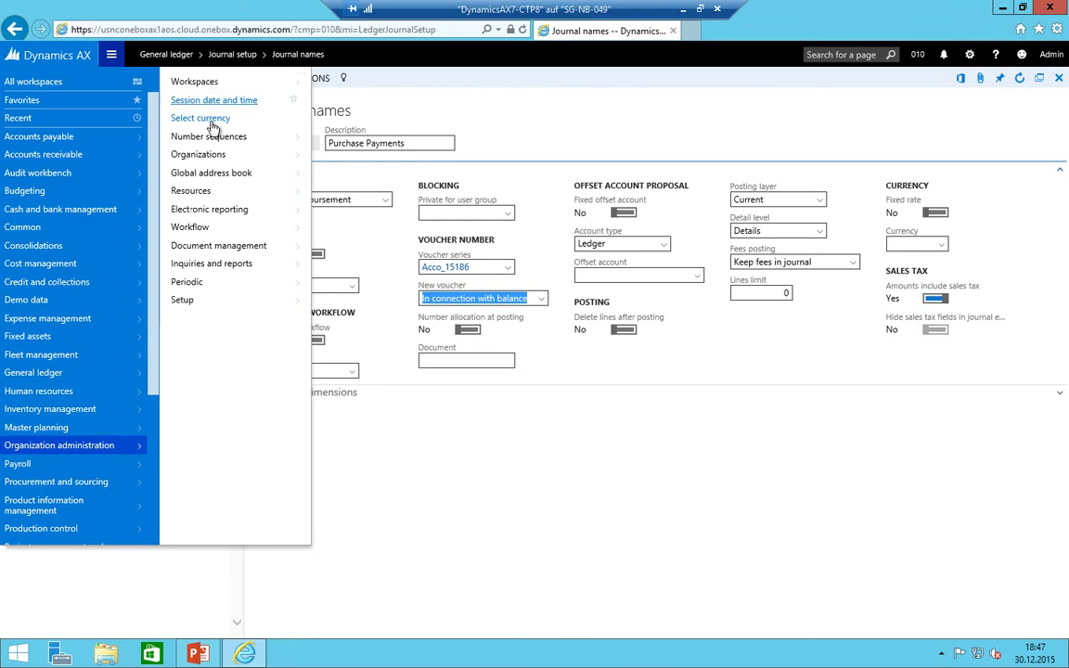
click(209, 139)
click(352, 81)
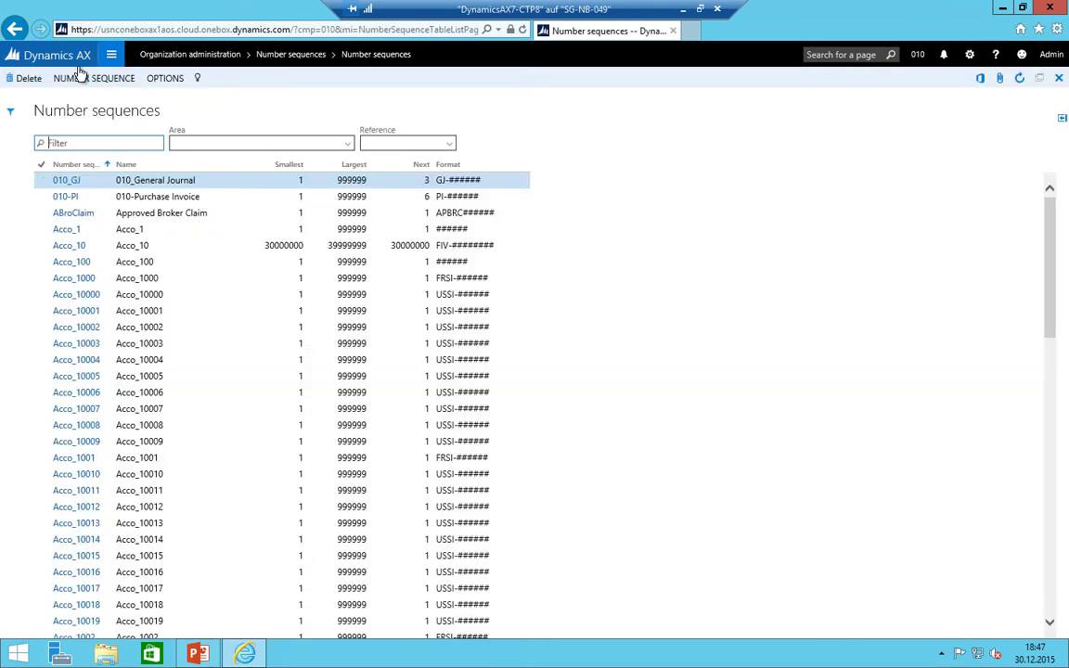
click(81, 78)
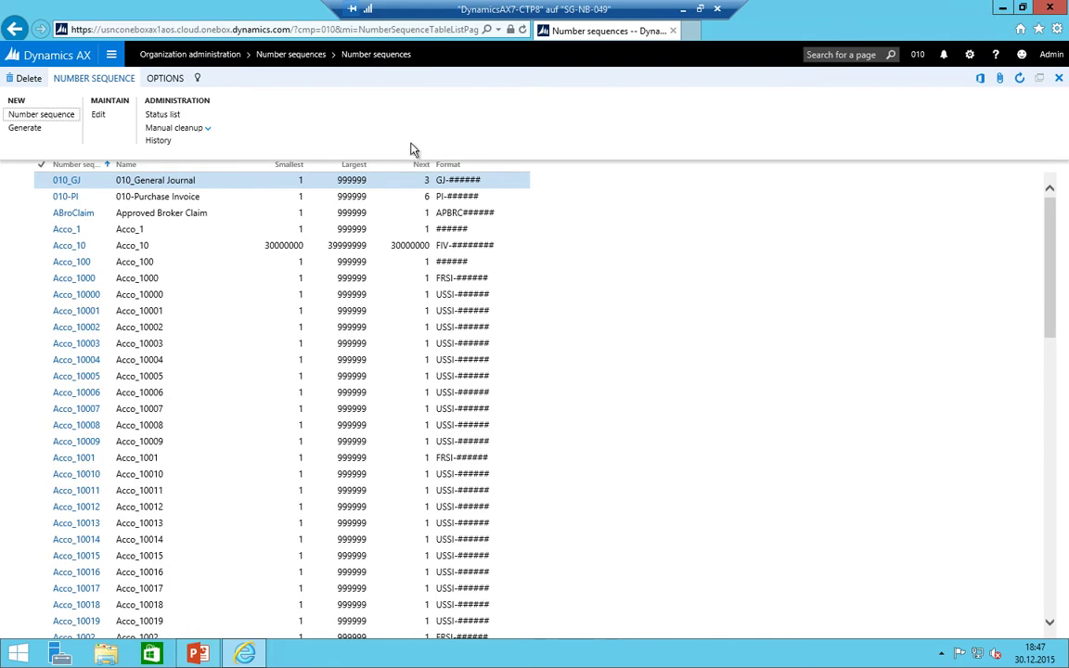
click(26, 126)
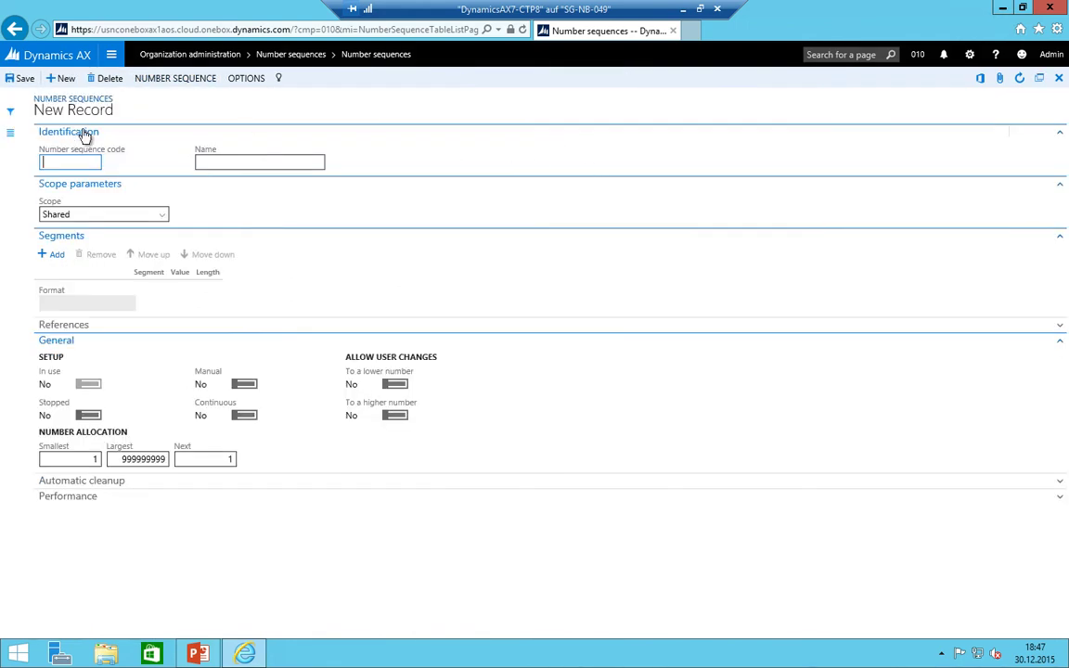
text(010-PP)
key(Tab)
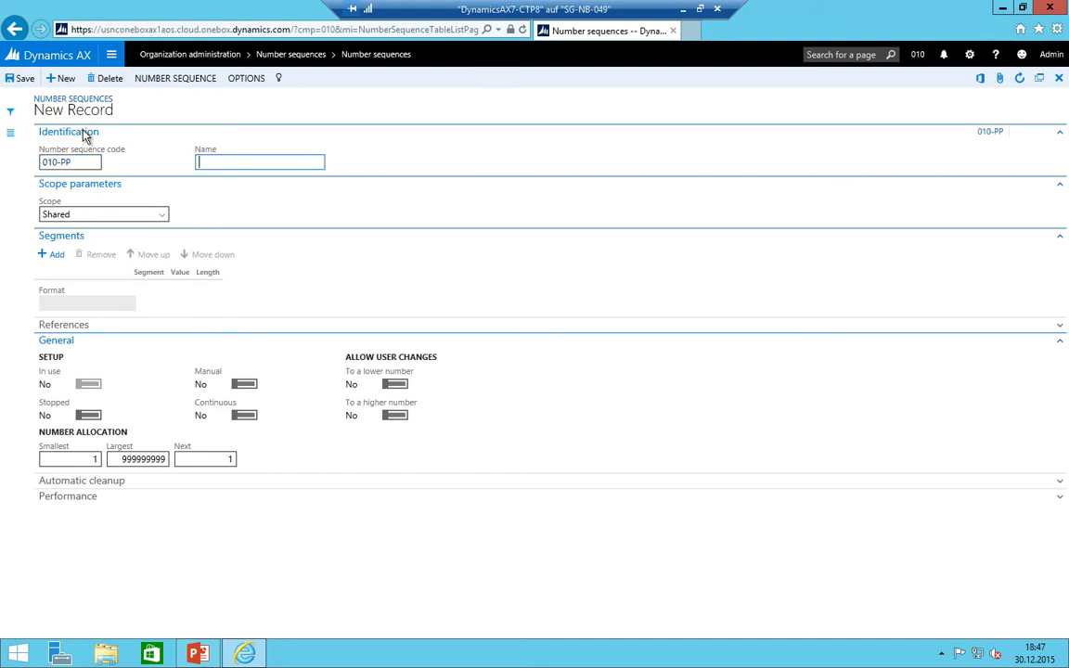
- Name the new number sequence Purchase Payments 010
text(Prucah)
key(BackSpace)
key(BackSpace)
key(BackSpace)
key(ctrl+p)
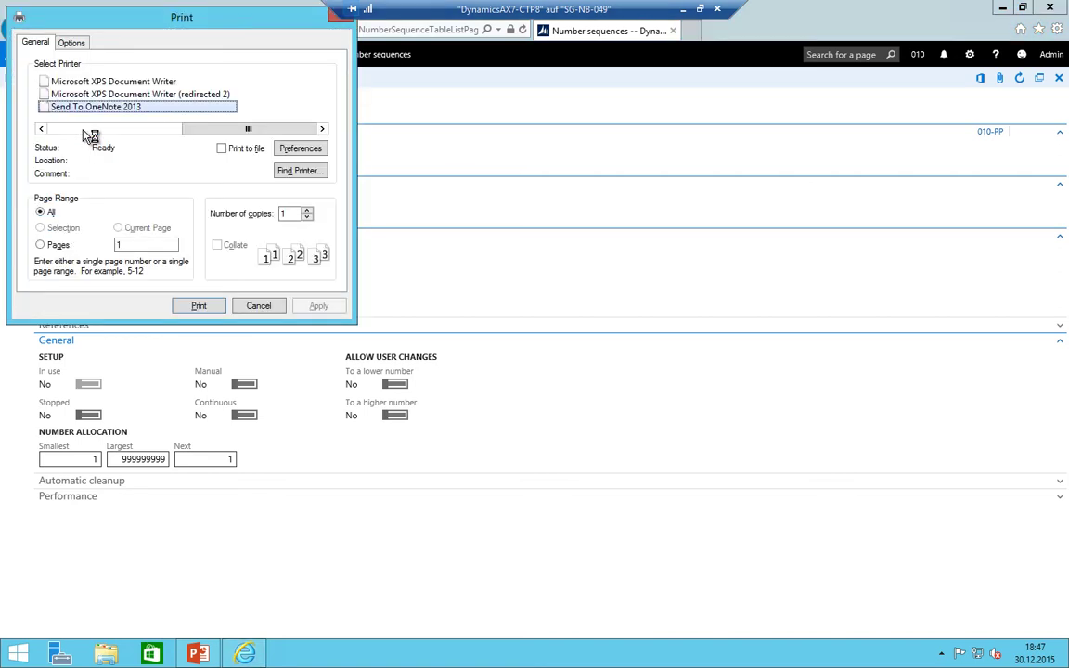
key(Escape)
text(s 010)
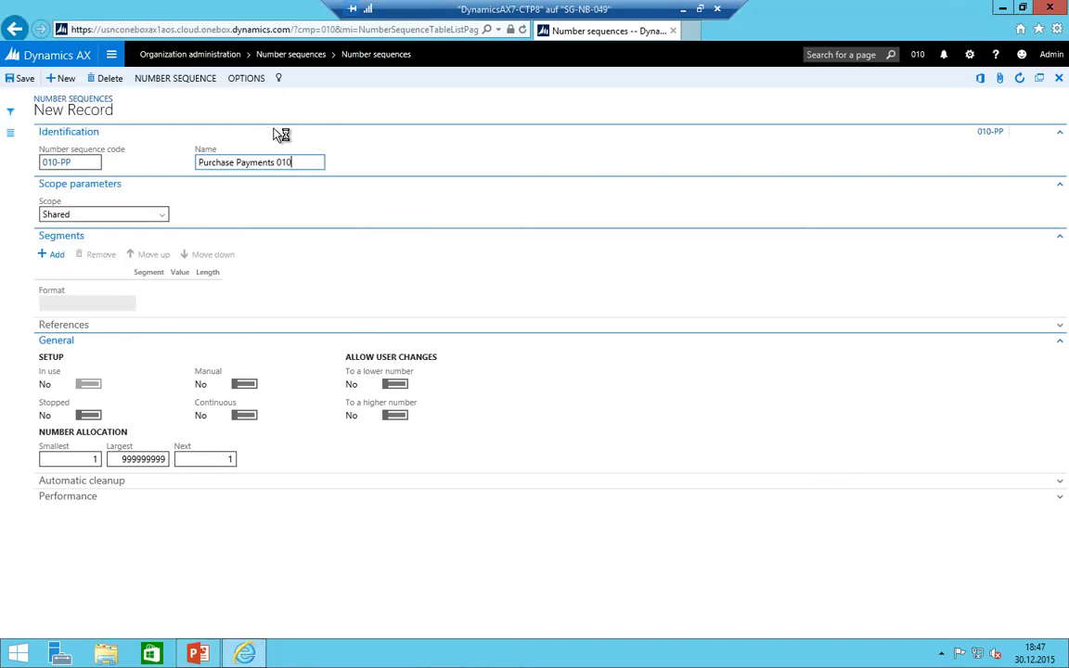
- Set the number sequence's scope to Company and assign it to company 010
click(88, 212)
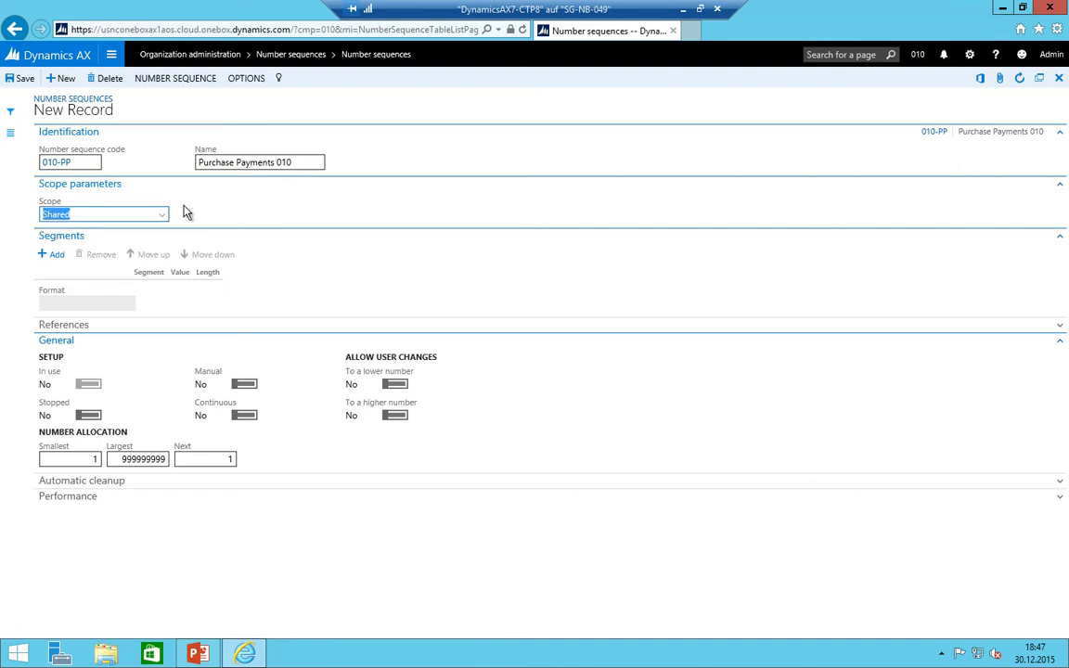
key(alt+Down)
key(Down)
key(Return)
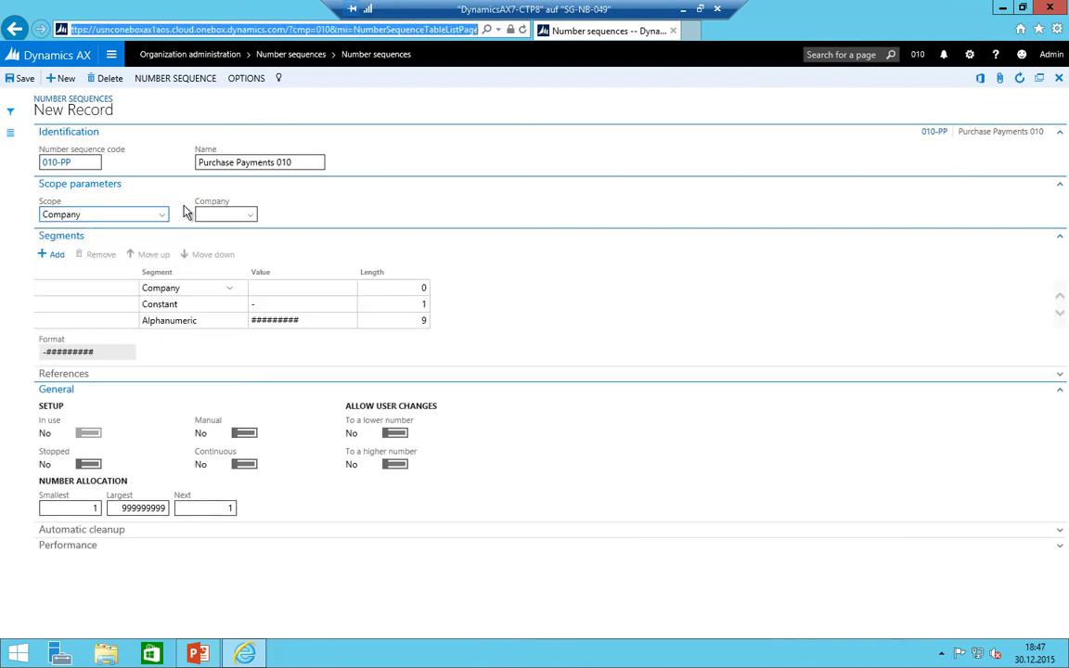
click(220, 214)
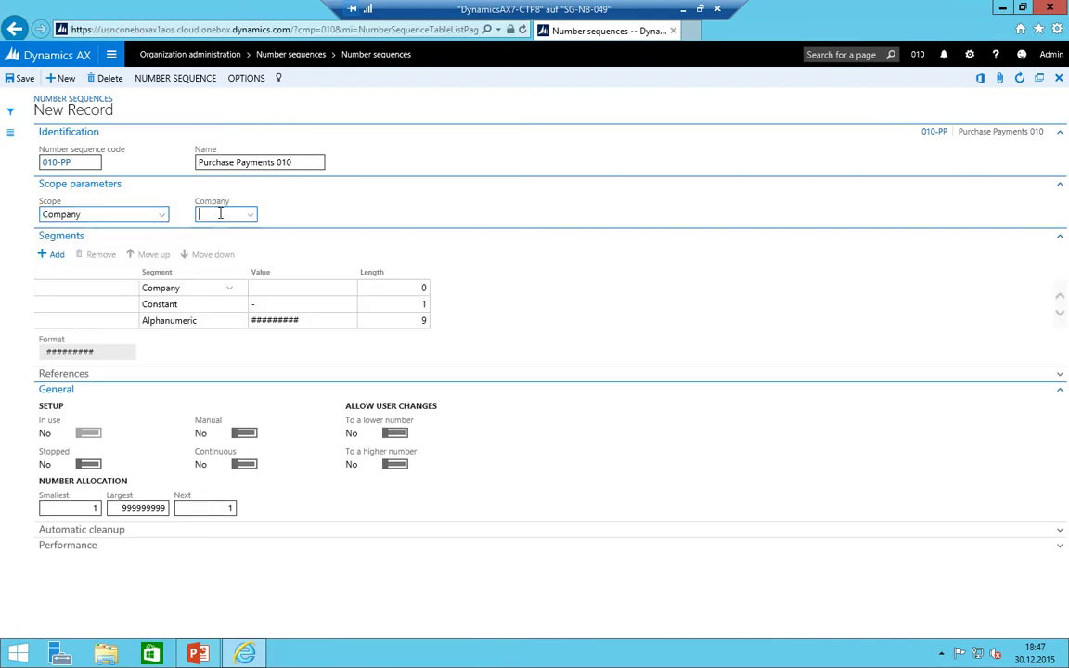
text(010)
key(Tab)
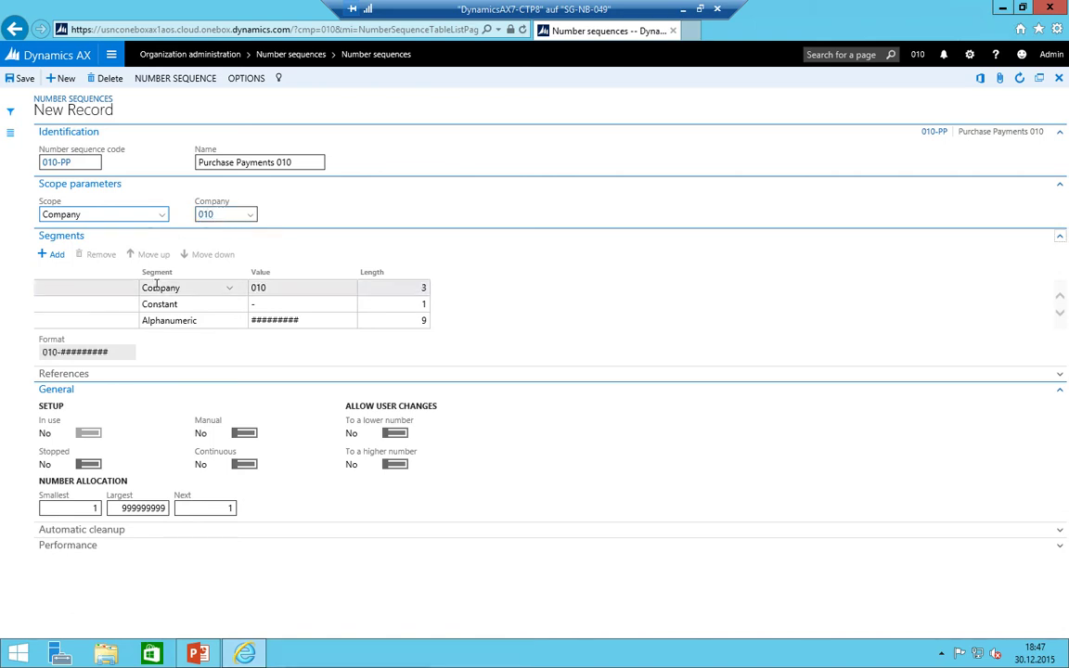
- Set the number format to PP-###### by removing the company segment and editing the constant and alphanumeric segments
click(101, 254)
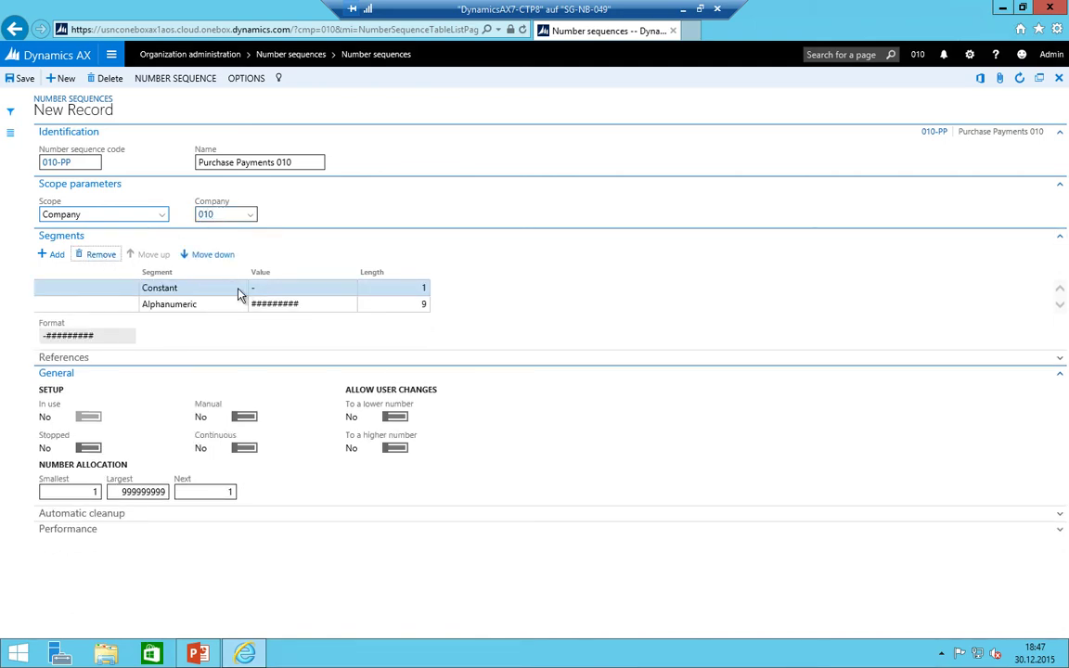
click(270, 288)
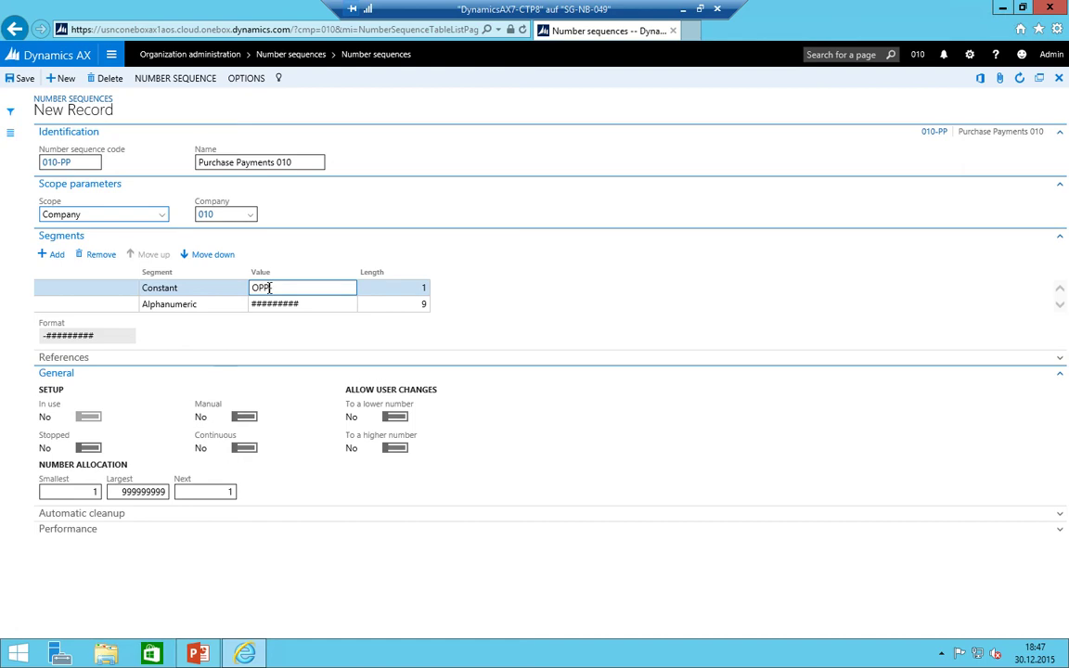
text(PP-)
key(Tab)
key(Tab)
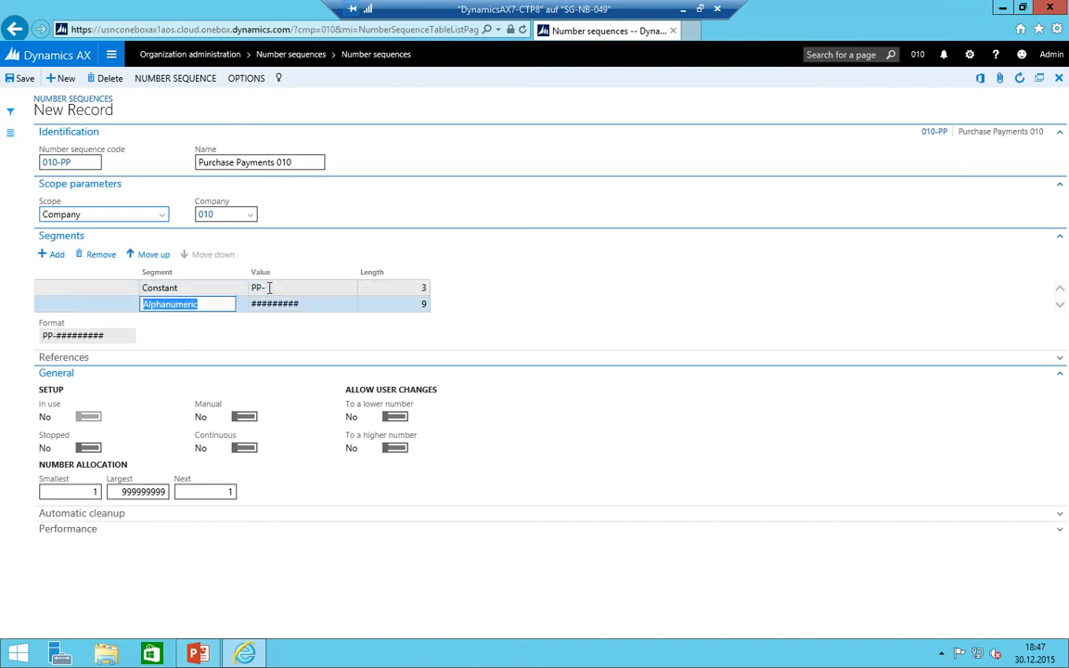
click(267, 304)
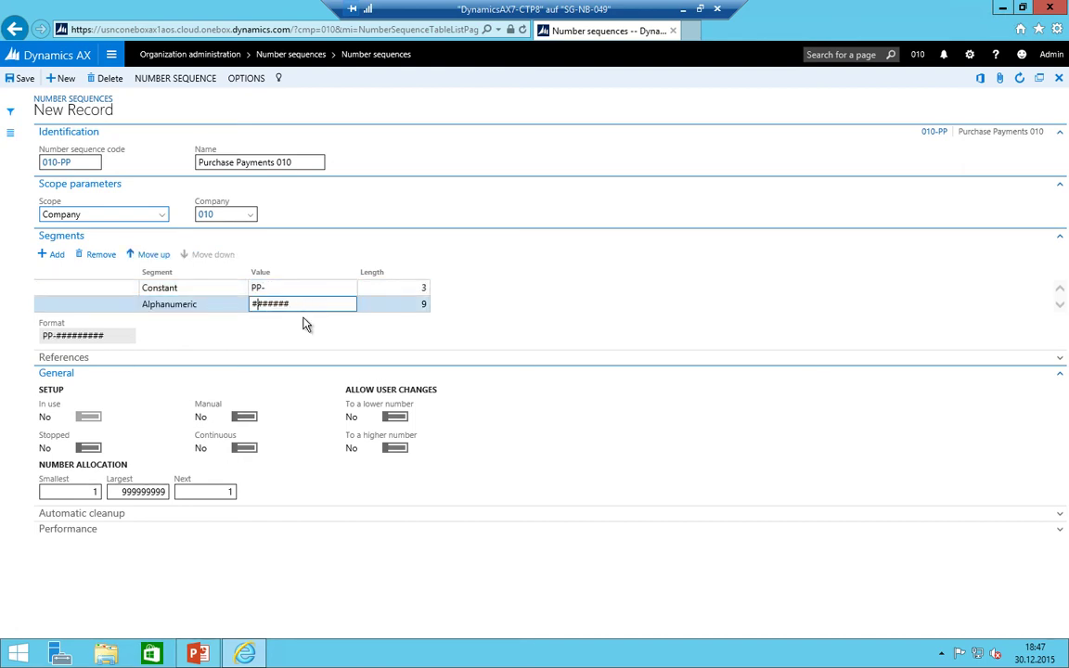
- Limit the sequence's largest number to 999999, make it continuous and save the record
click(135, 492)
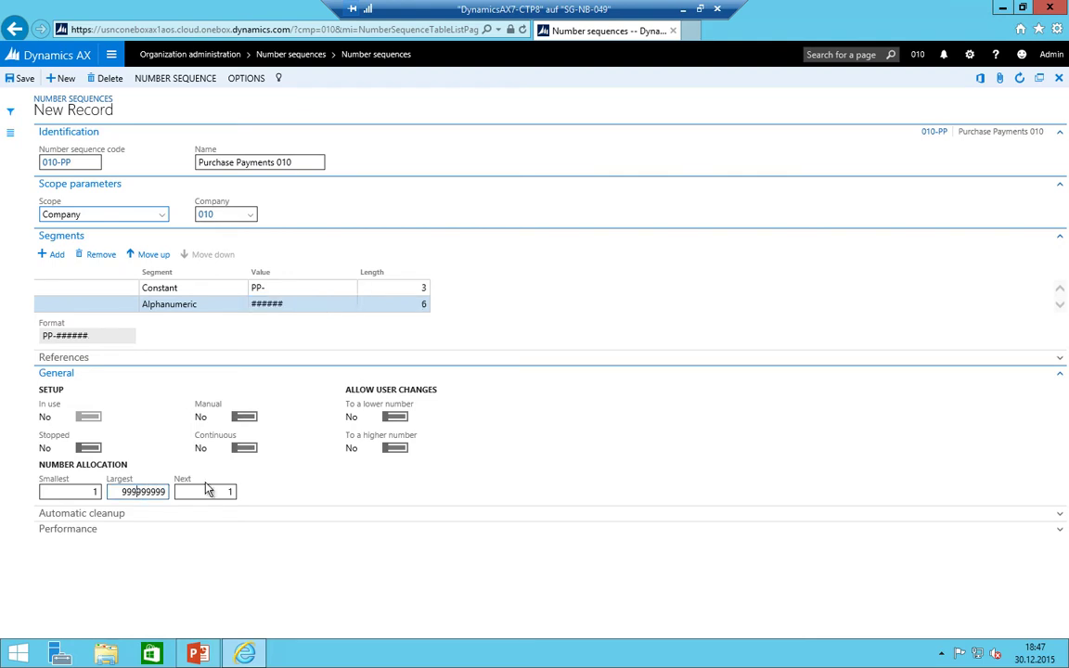
key(BackSpace)
key(BackSpace)
key(BackSpace)
click(249, 450)
click(13, 78)
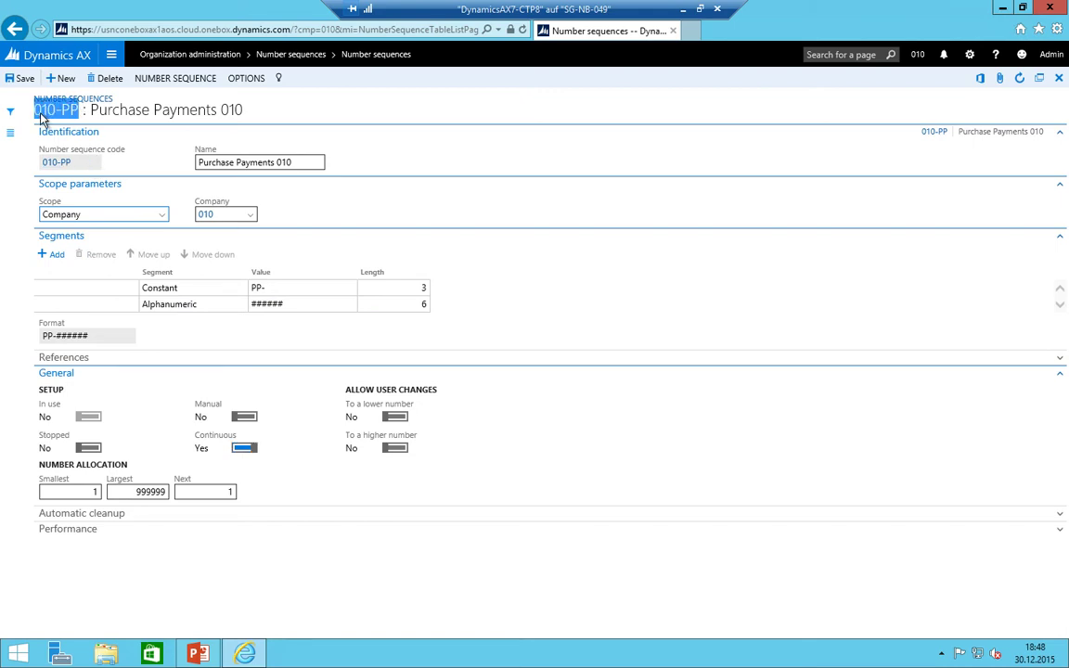
- Reopen the general ledger journal names and change the PP journal's voucher series to 010-PP
click(109, 63)
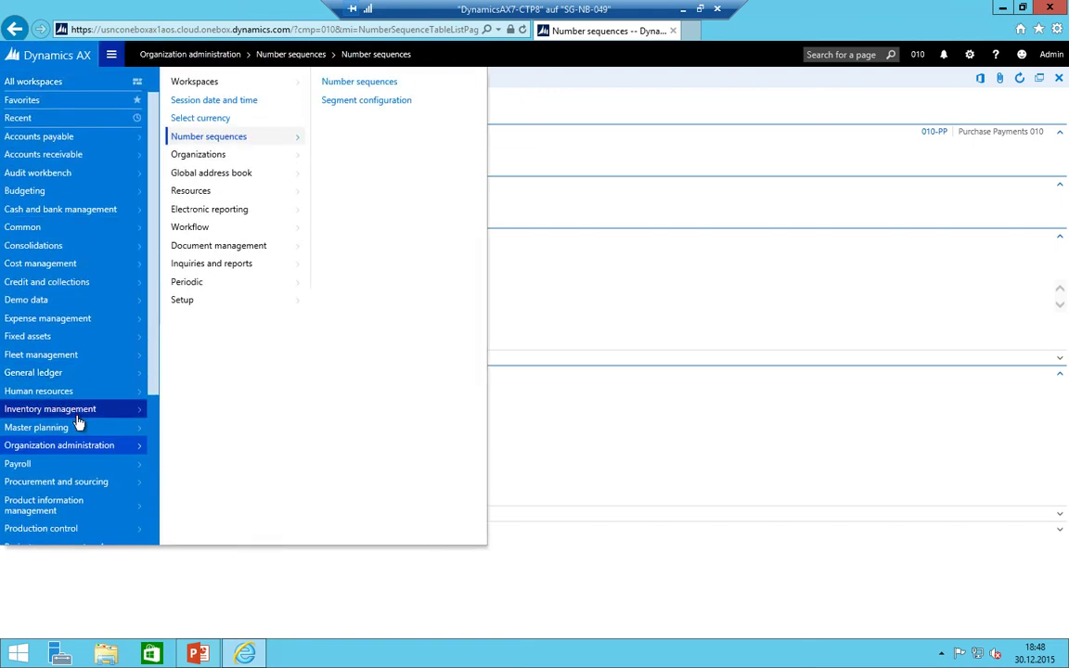
click(58, 373)
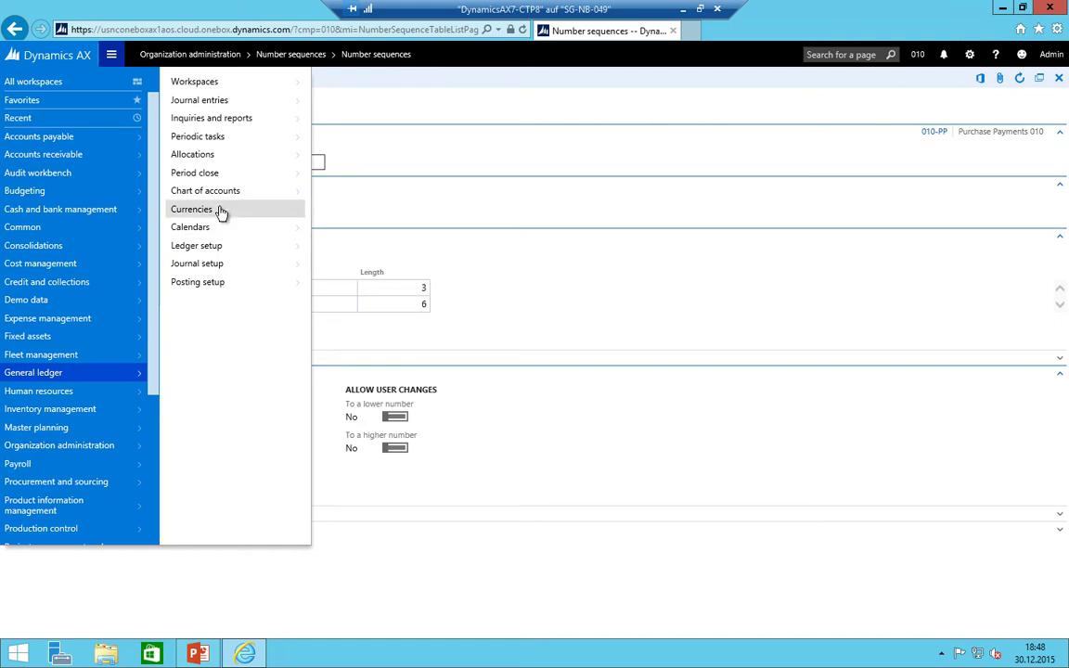
click(209, 269)
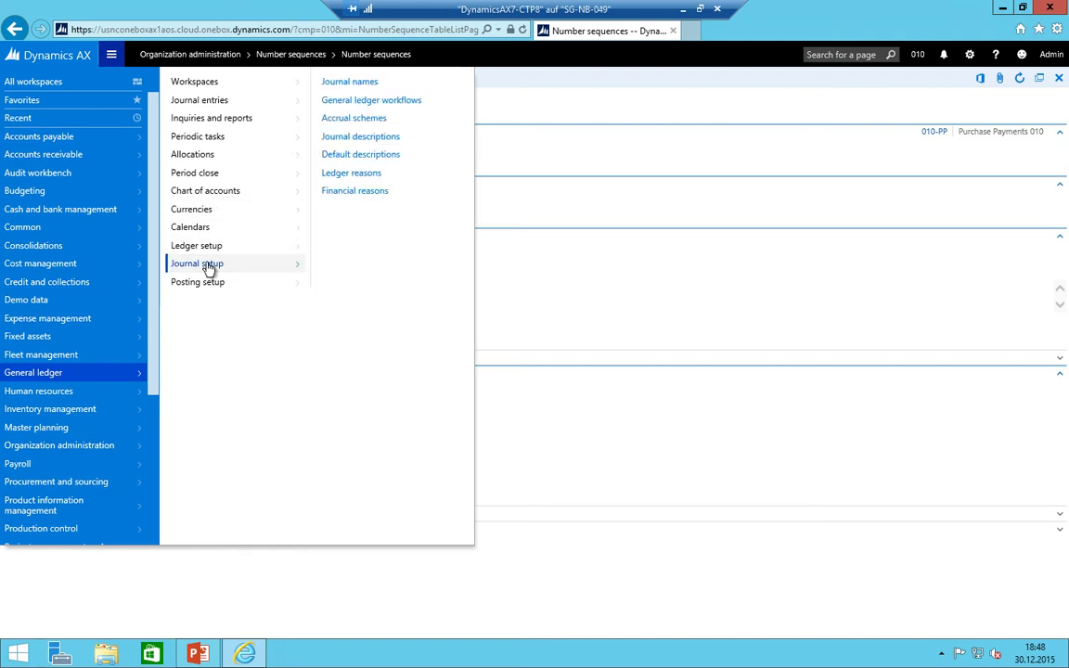
click(336, 84)
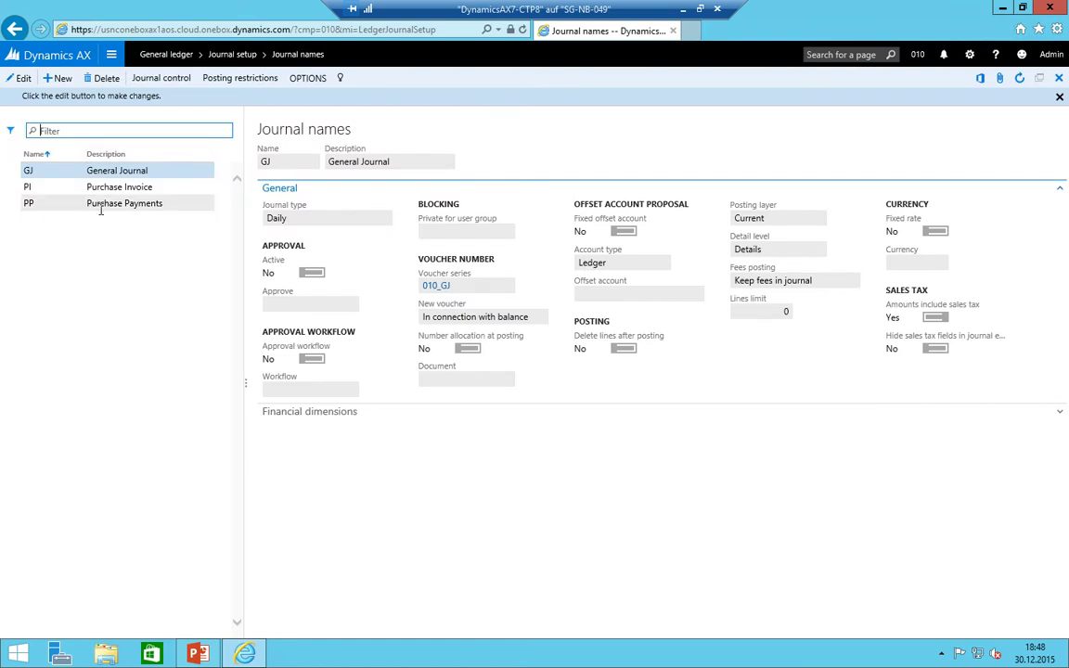
click(100, 208)
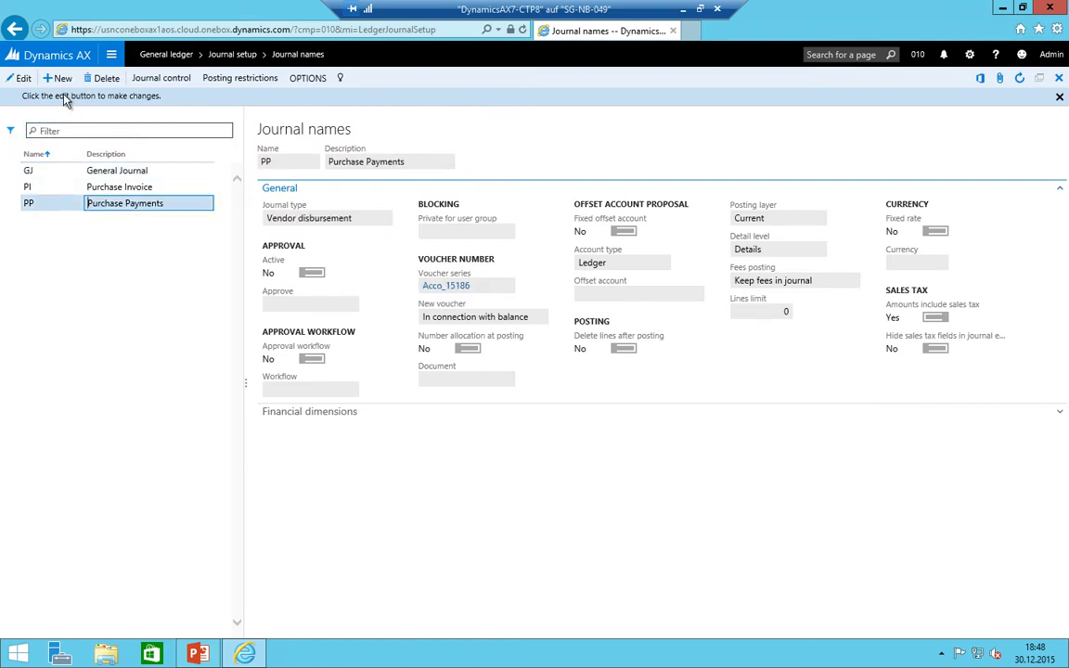
click(20, 78)
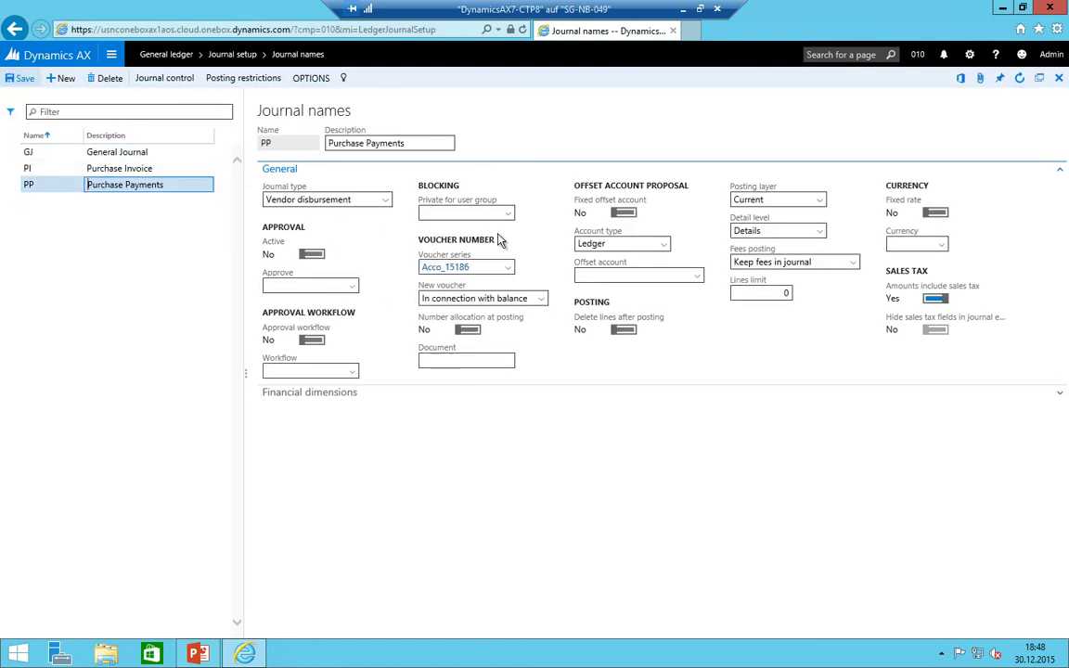
click(486, 266)
text(010-PP)
key(Tab)
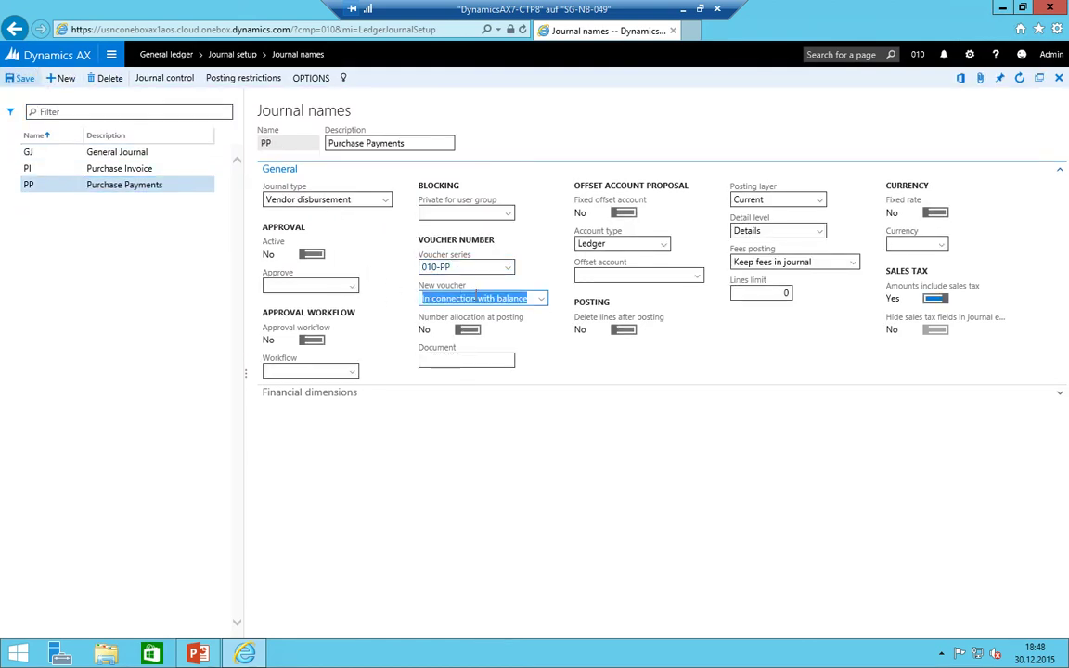
- Create an accounts payable payment journal with the name PP and a description beginning "My first payment"
click(112, 56)
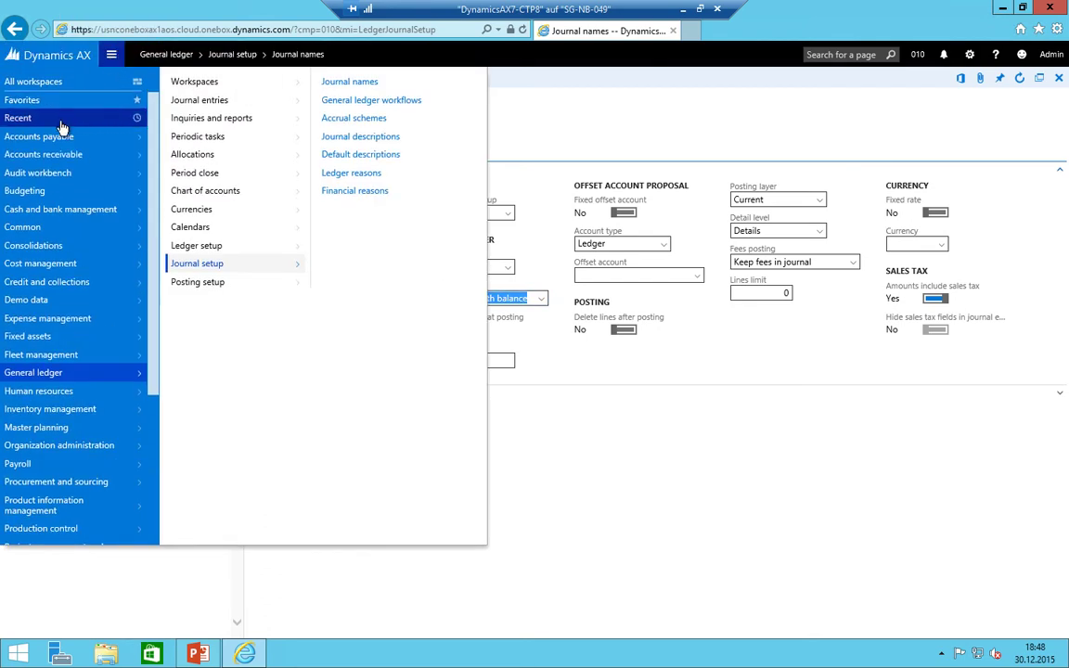
click(45, 137)
click(223, 156)
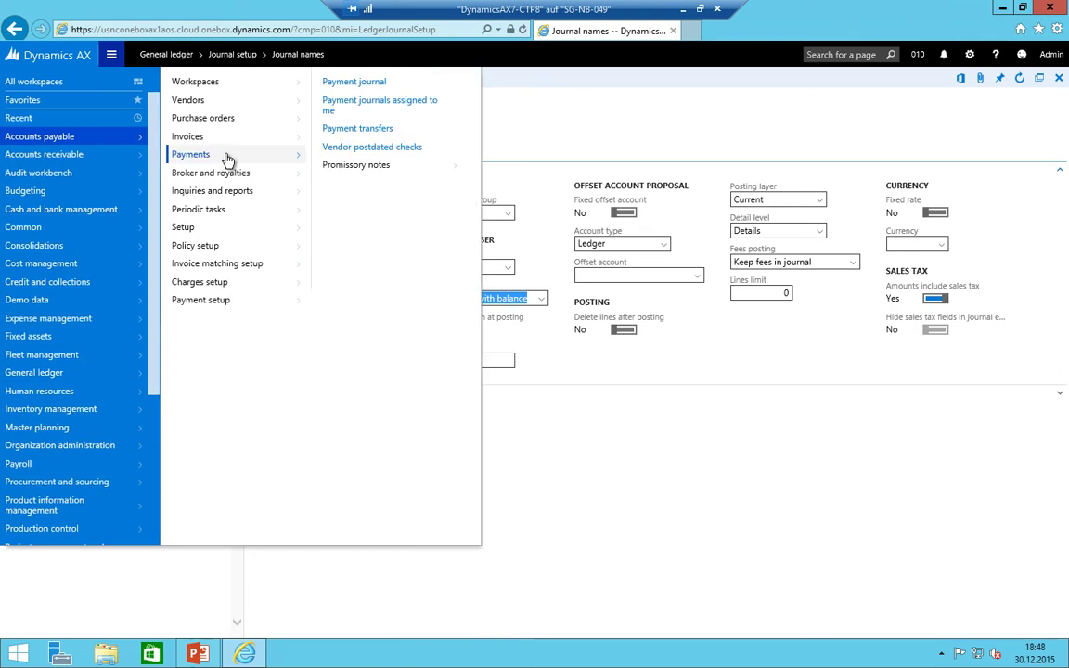
click(356, 83)
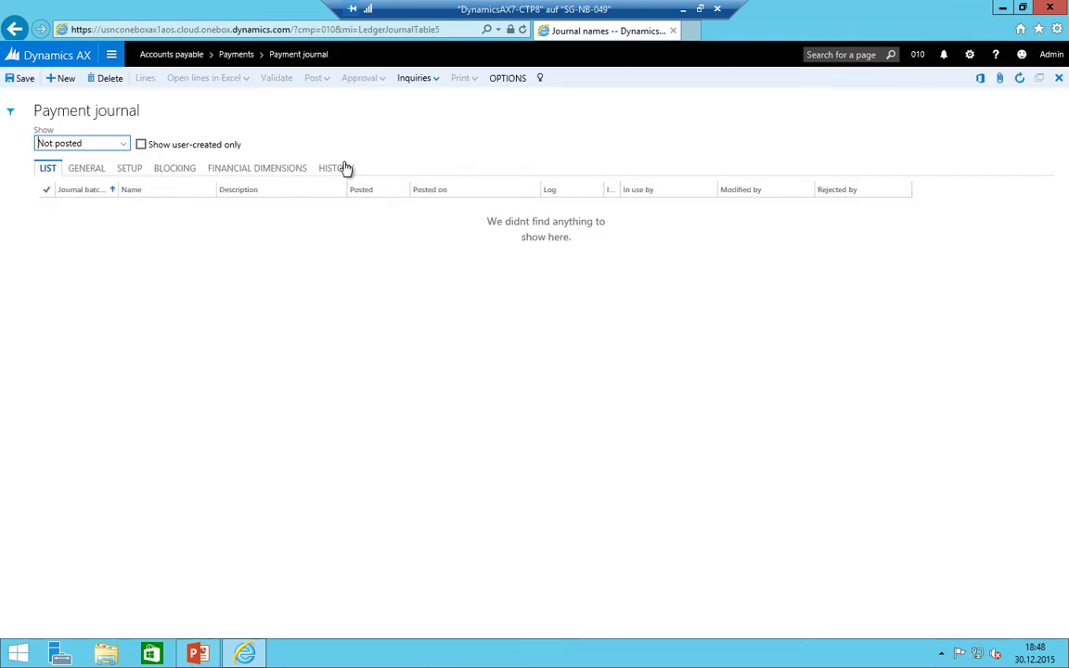
click(59, 78)
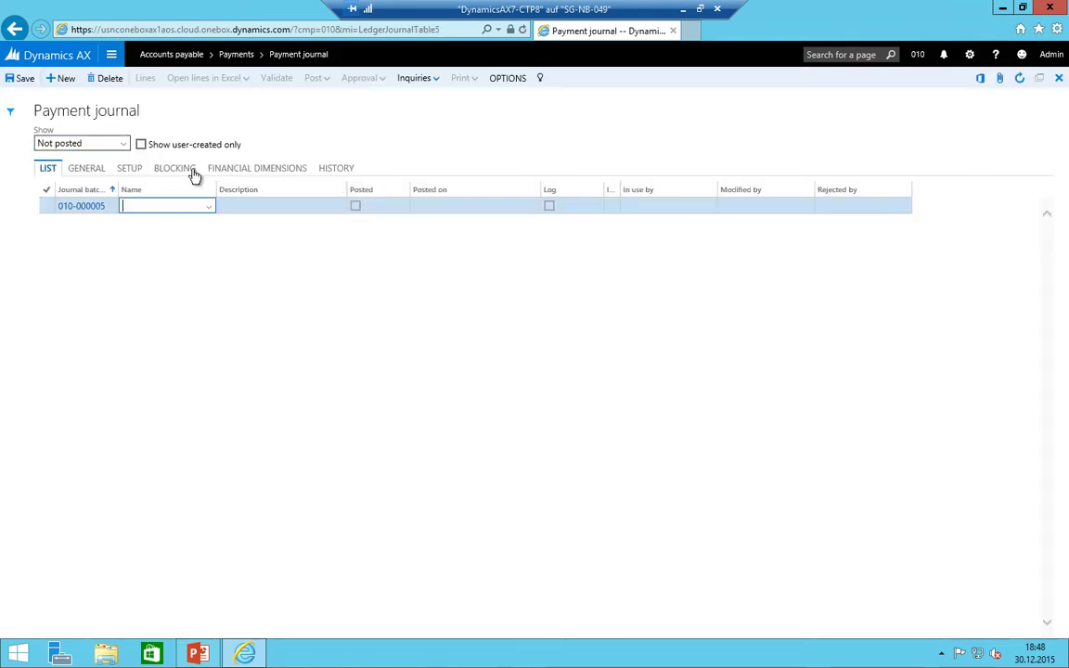
text(PP)
key(Tab)
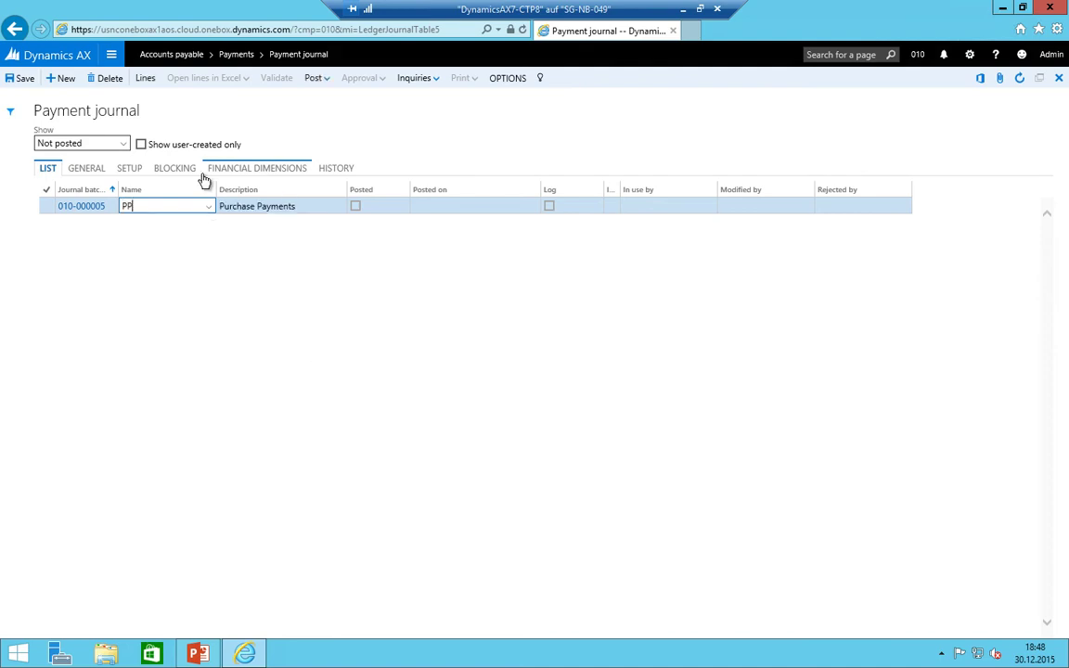
text(My first)
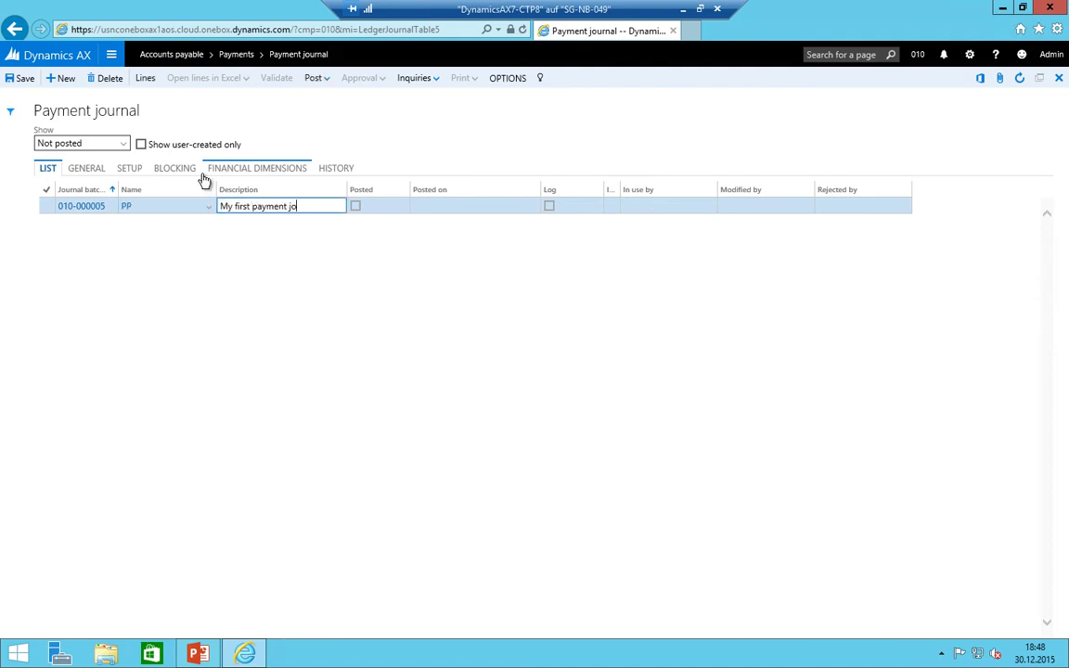
- Open the payment journal's lines and choose My first Vendor as the account on the first payment line
click(145, 78)
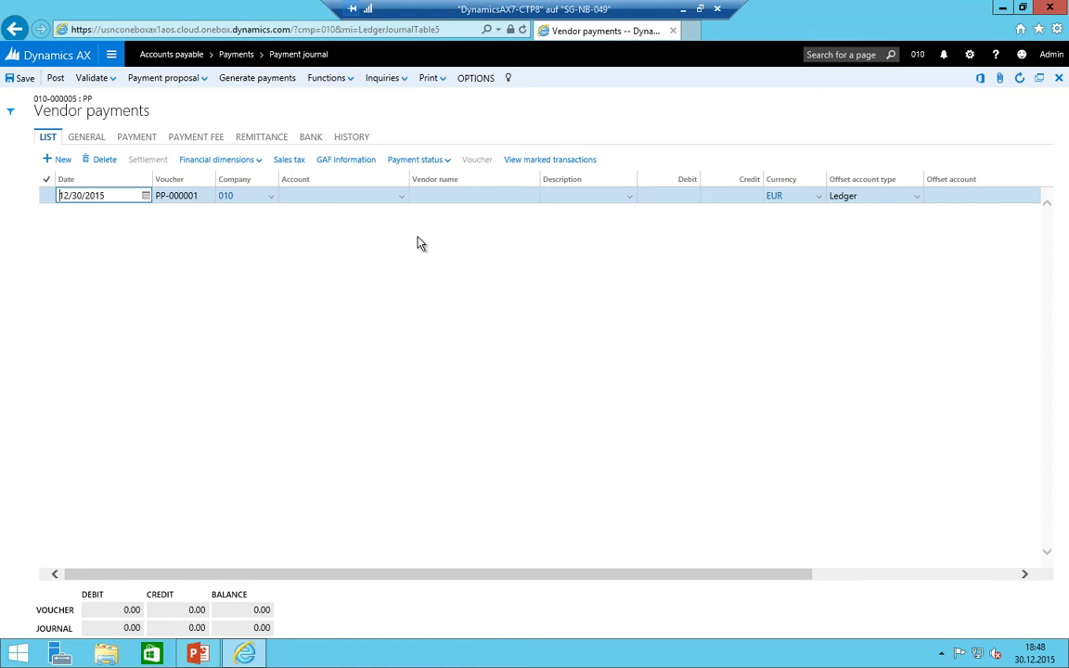
key(Tab)
key(Tab)
key(Tab)
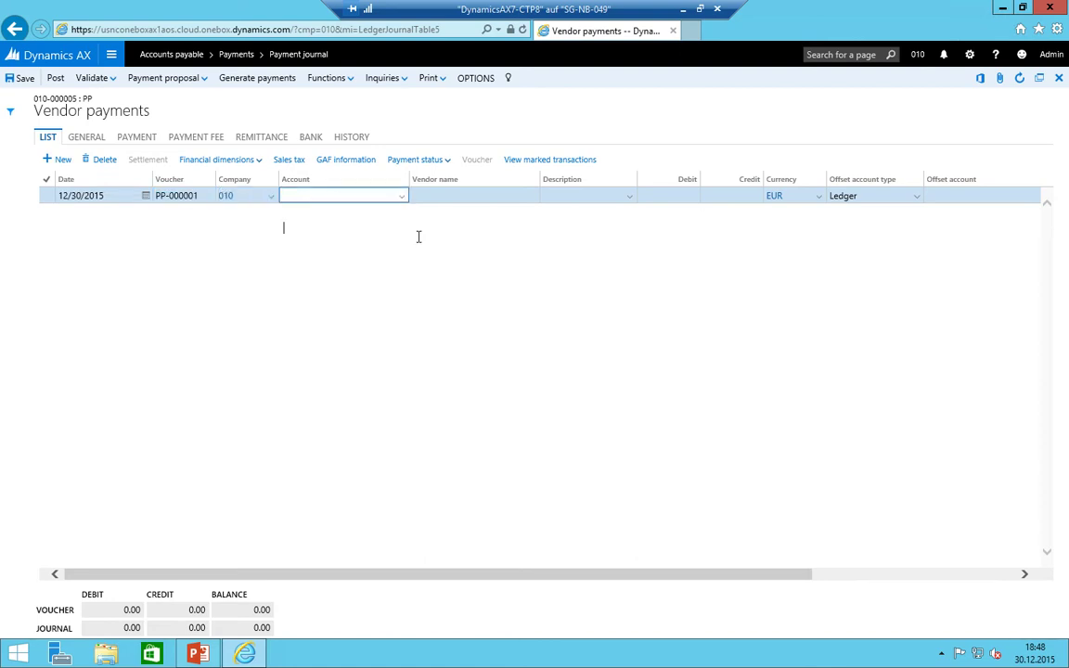
key(alt+Down)
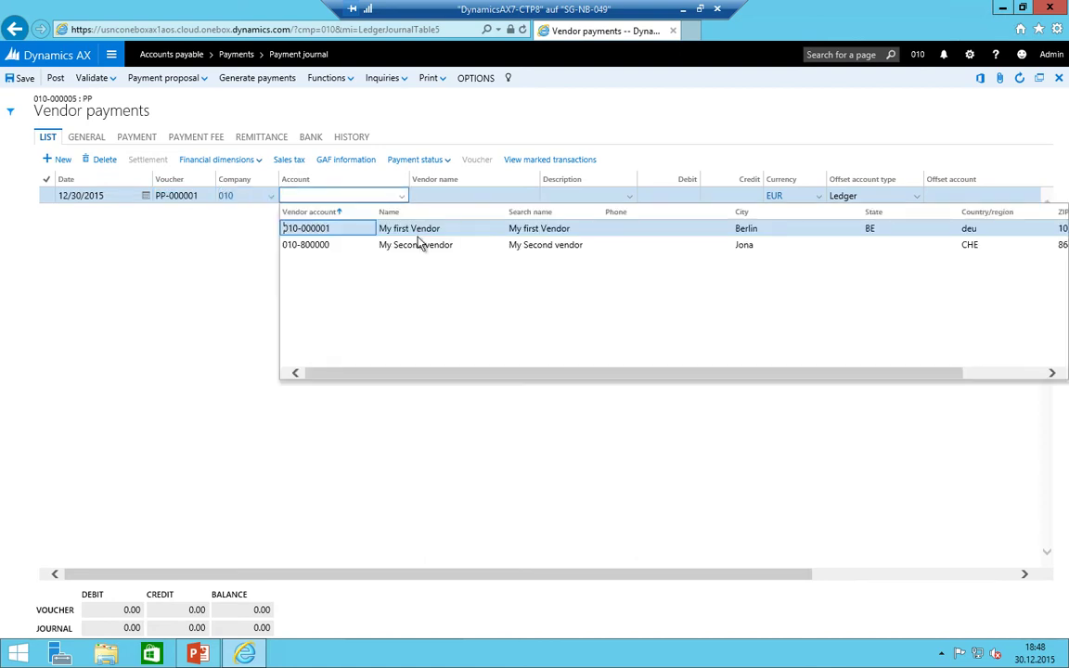
key(Return)
key(Tab)
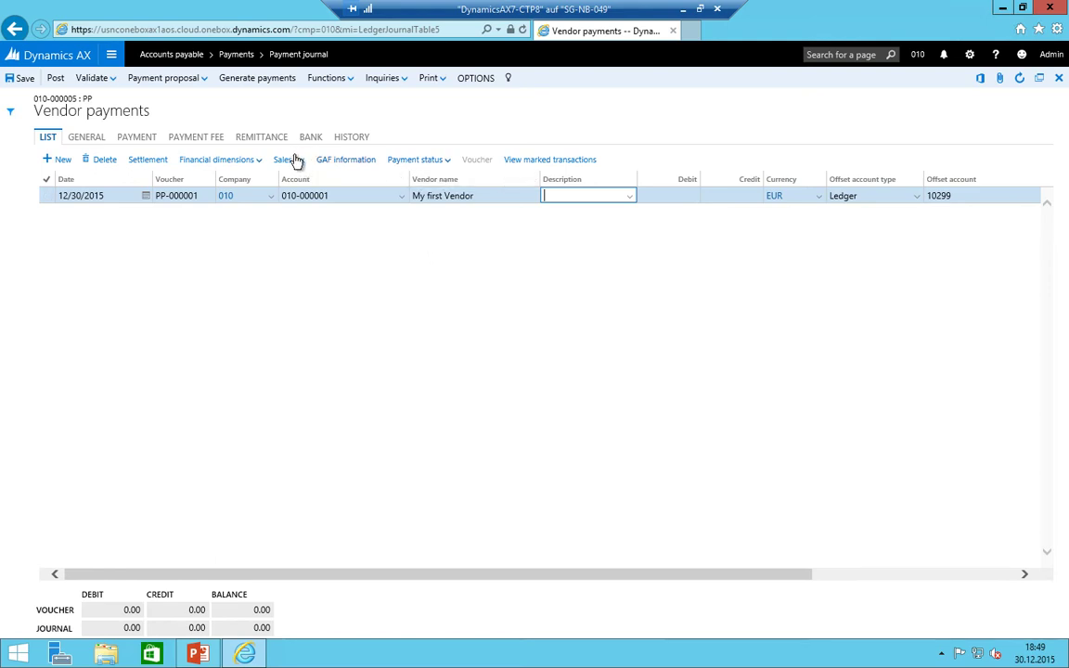
click(349, 83)
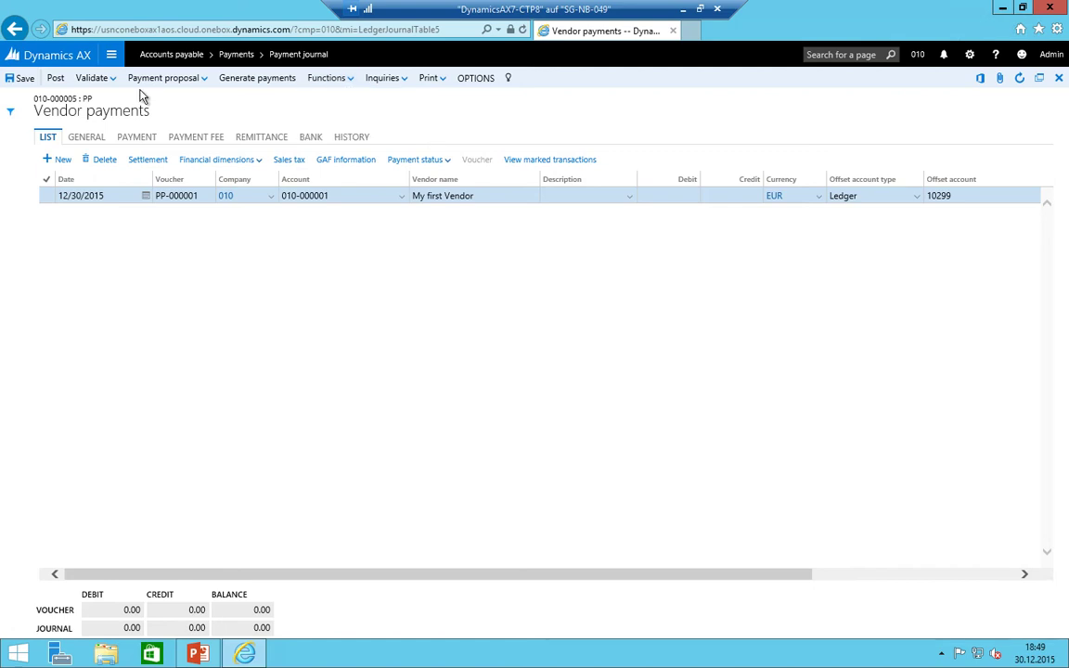
click(399, 78)
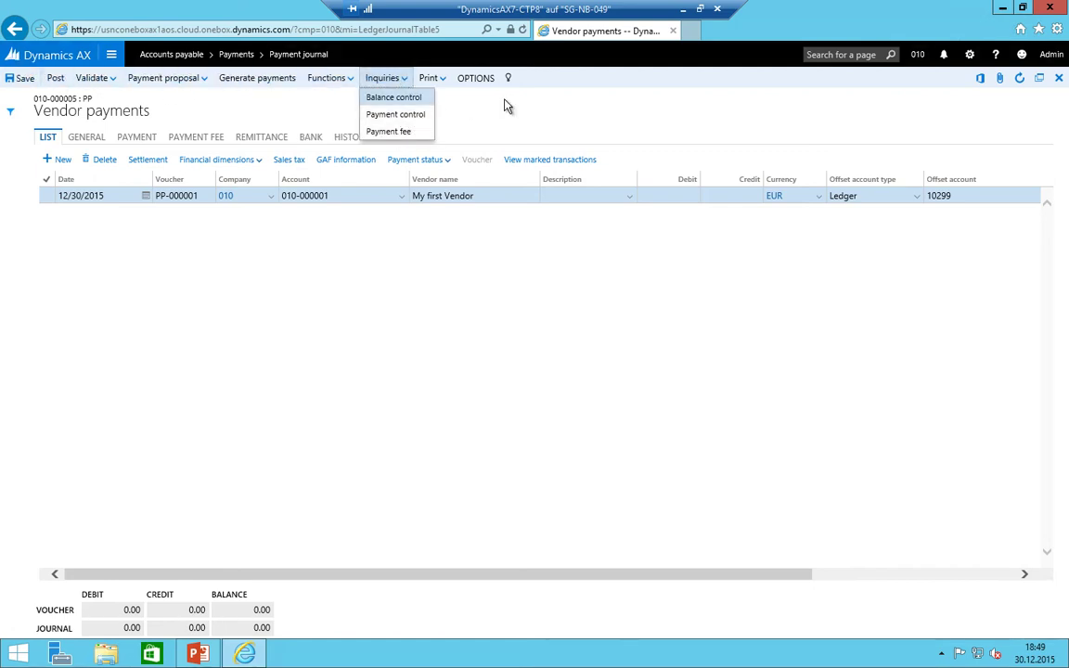
click(478, 83)
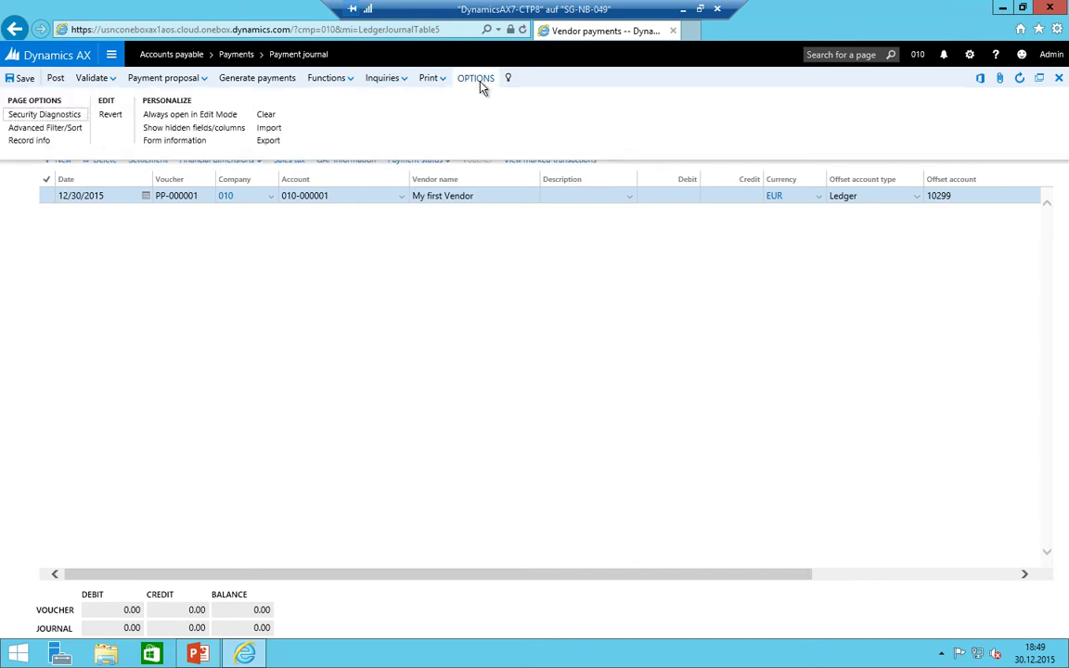
click(480, 85)
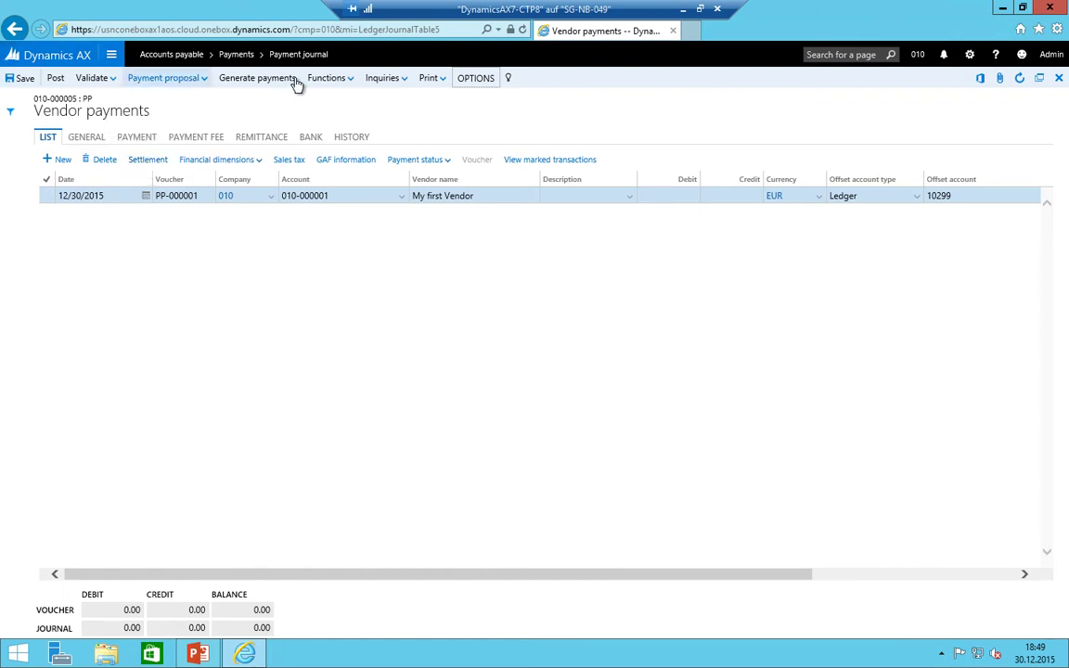
- Open the payment line's settlement and mark only the 150.00 EUR invoice due 1/31/2016 for payment
click(142, 162)
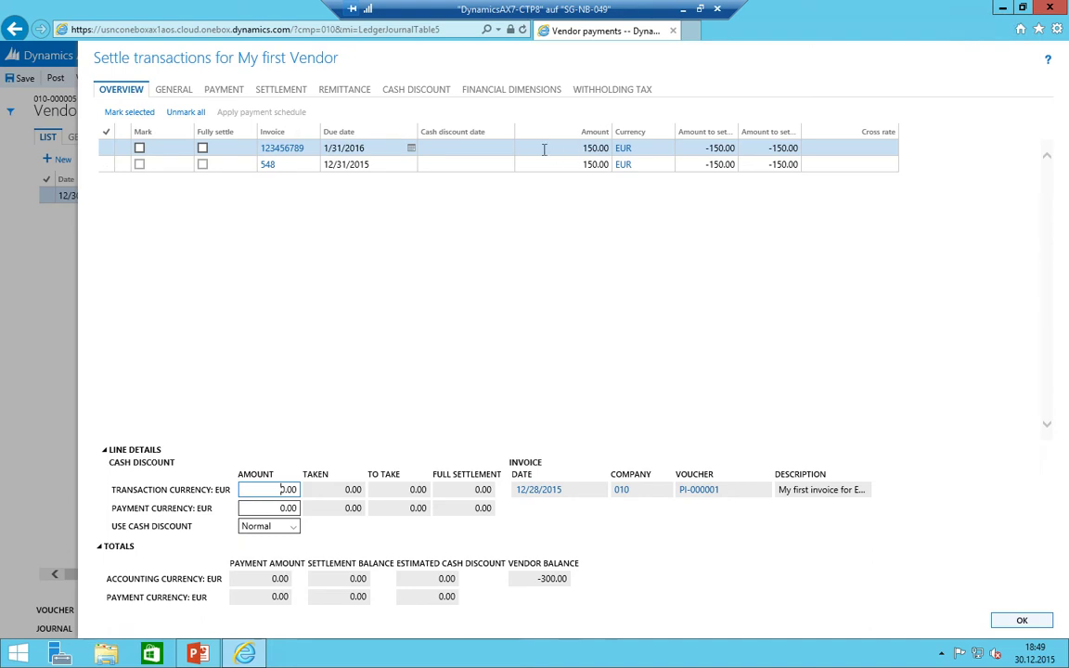
click(139, 149)
click(139, 164)
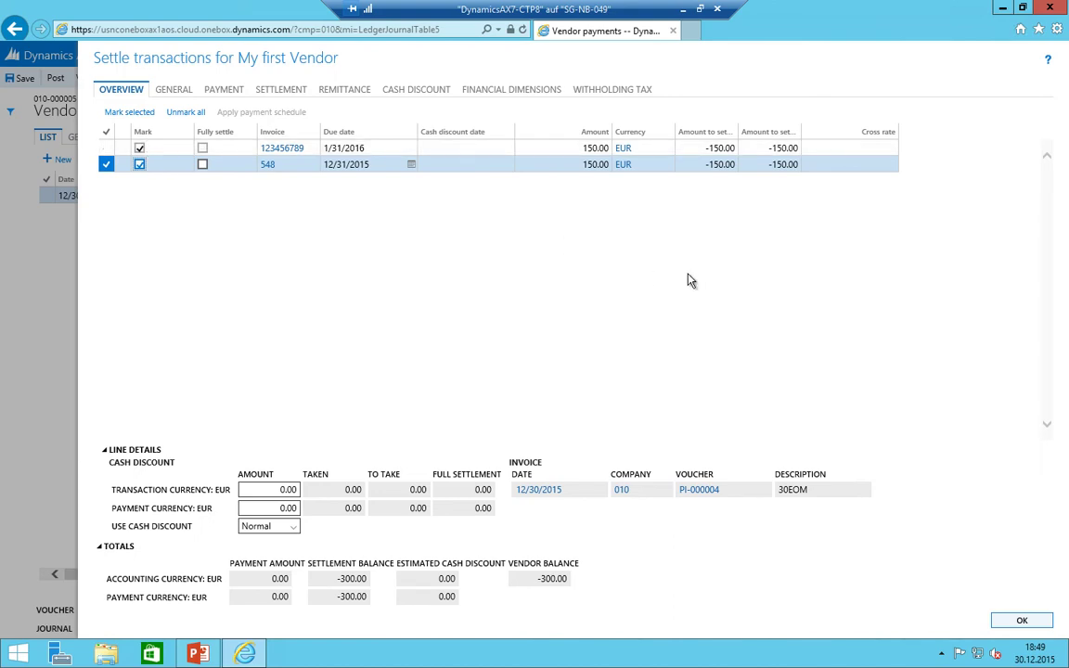
click(137, 164)
click(139, 148)
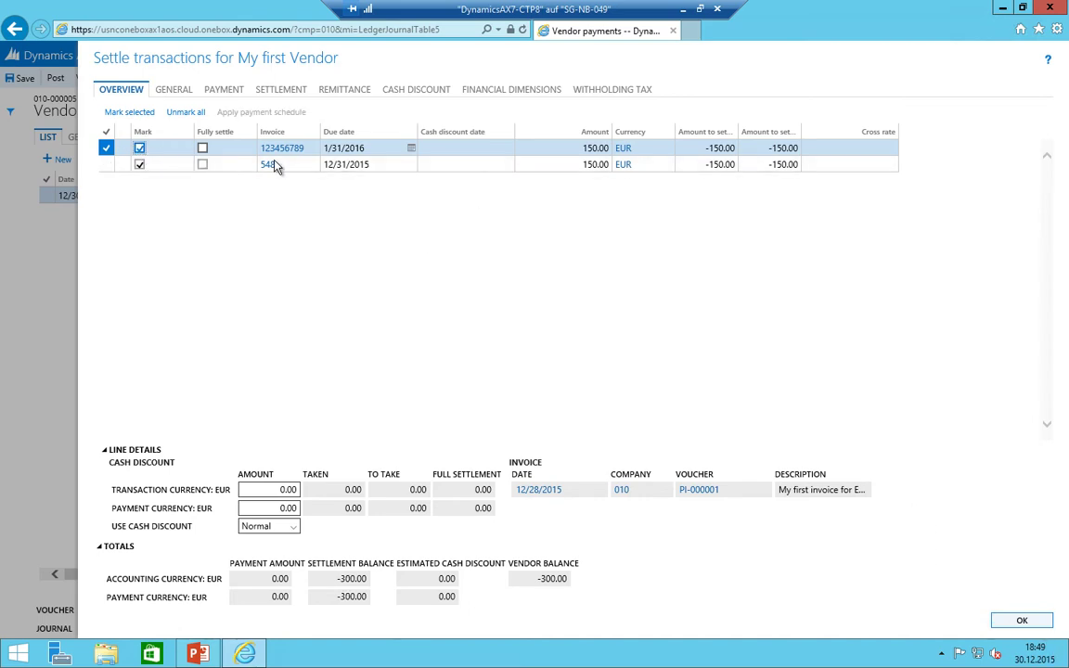
click(138, 164)
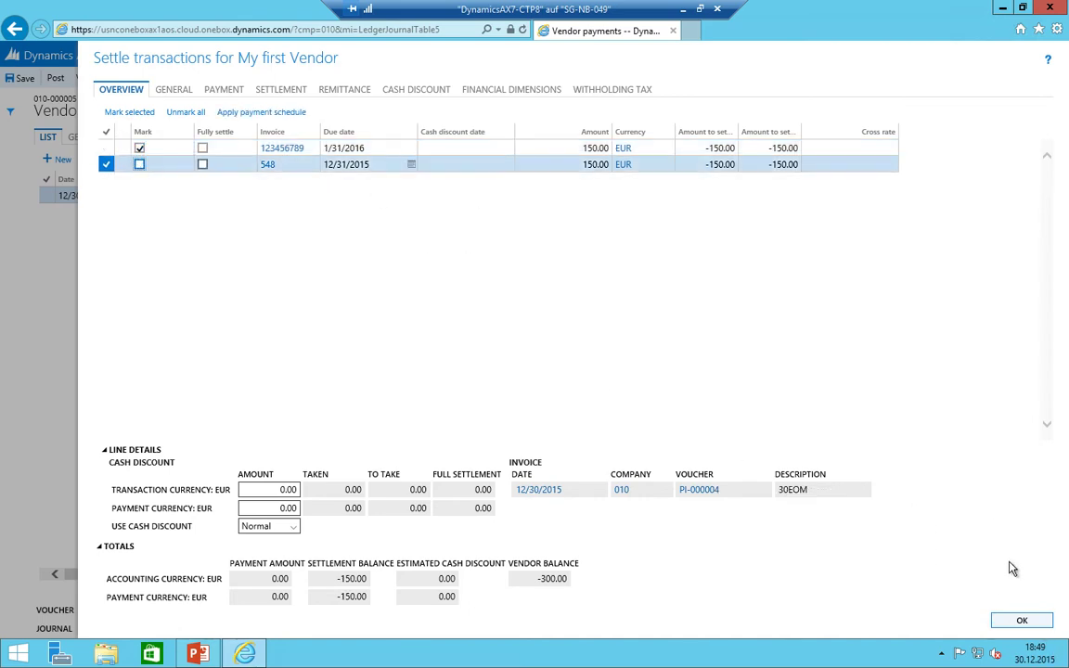
click(1022, 620)
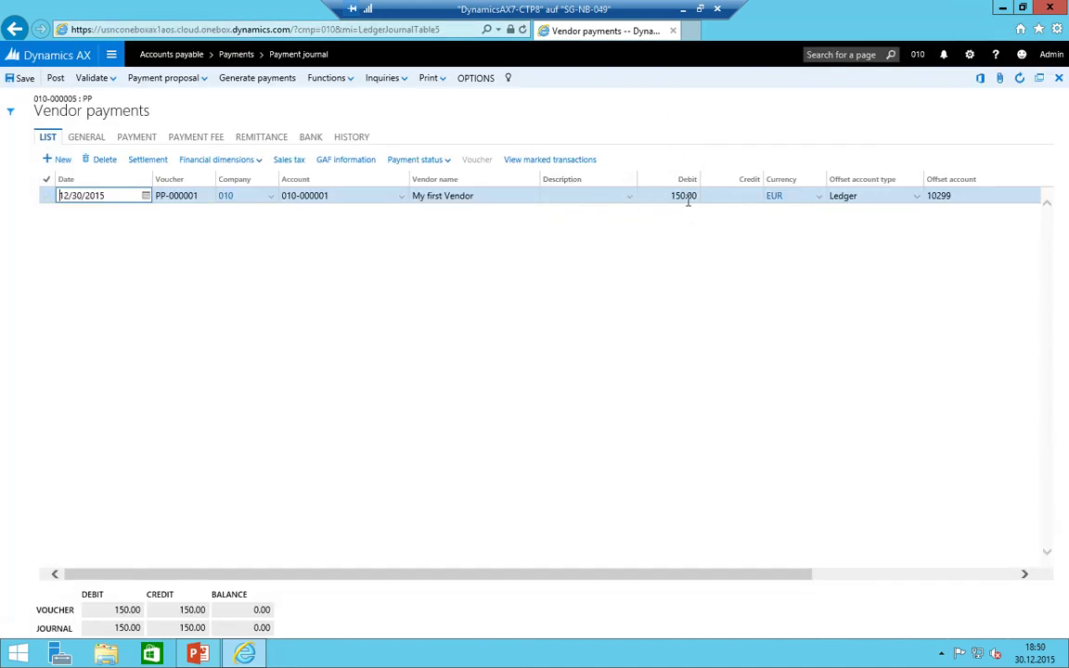
- Mark the vendor's invoice due 12/31/2015 for settlement as well and update the journal amount to 300.00
click(149, 163)
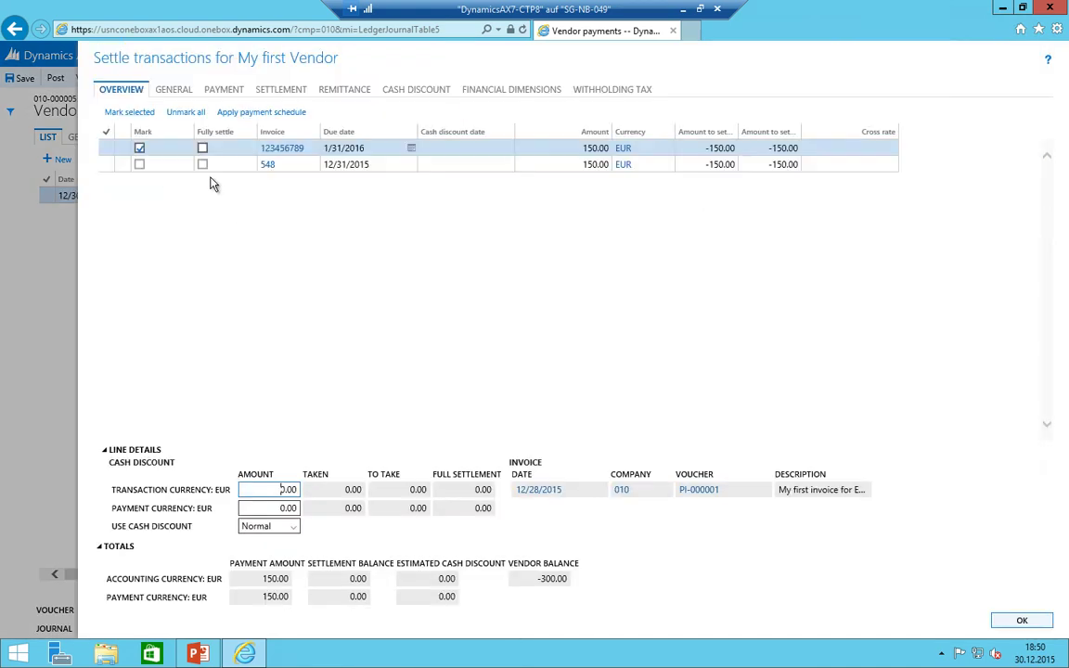
click(139, 164)
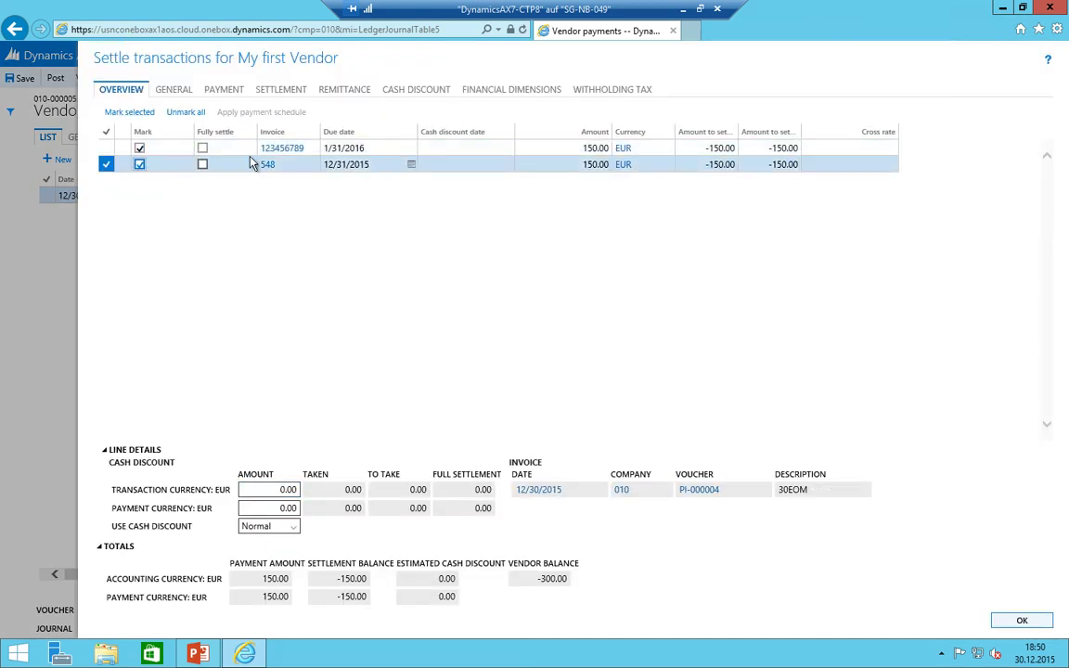
click(1022, 620)
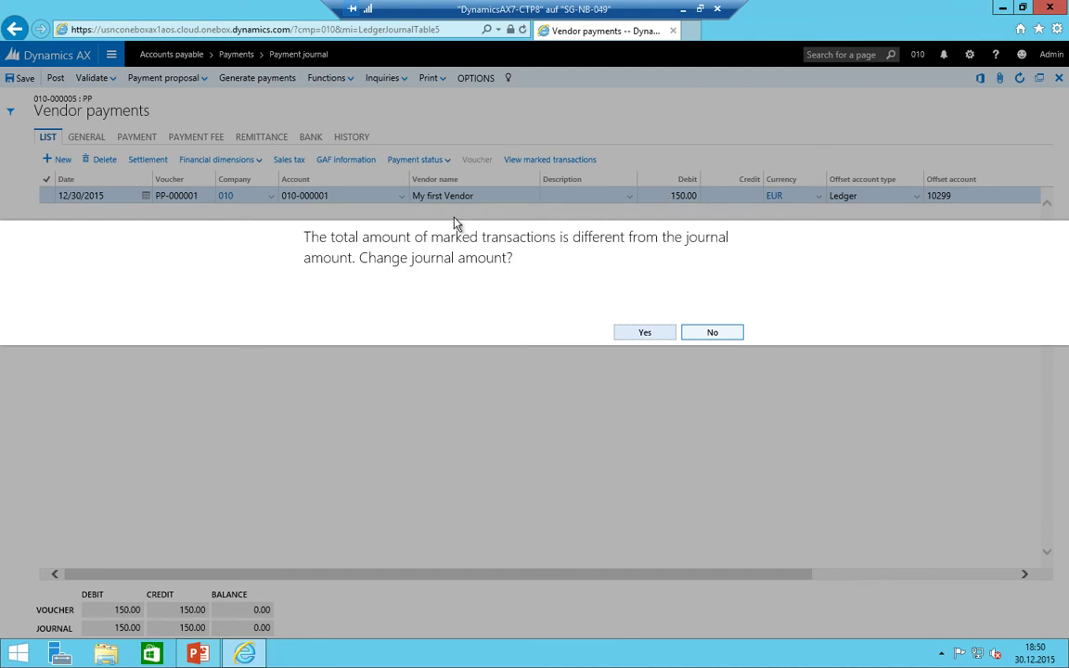
click(630, 336)
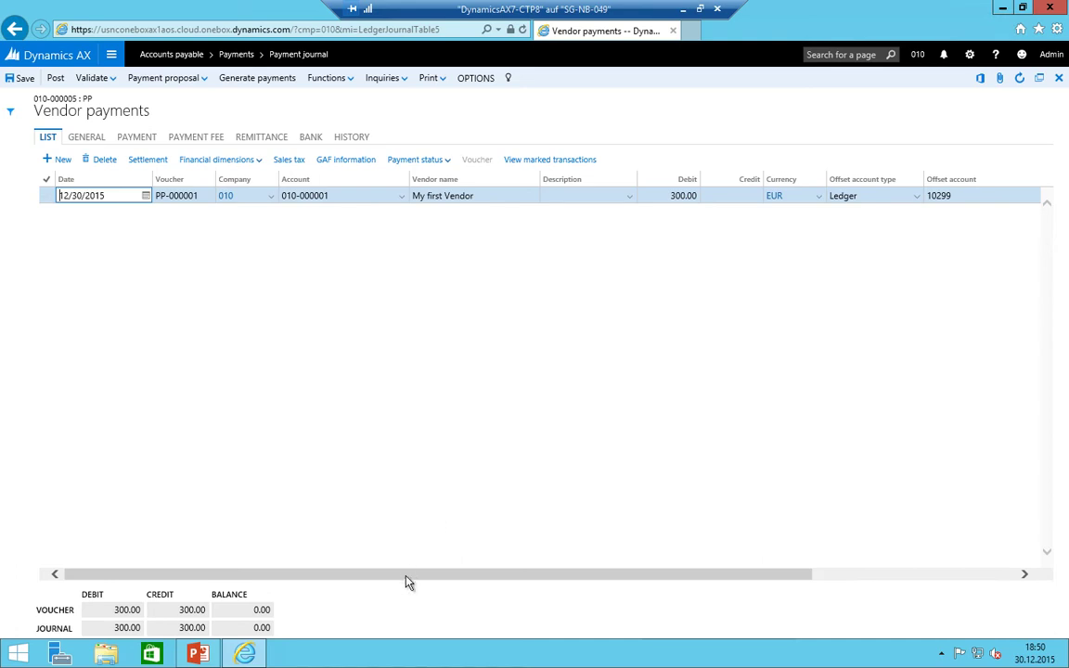
- Review the payment line's remaining columns and post the vendor payment journal
drag(409, 582, 638, 585)
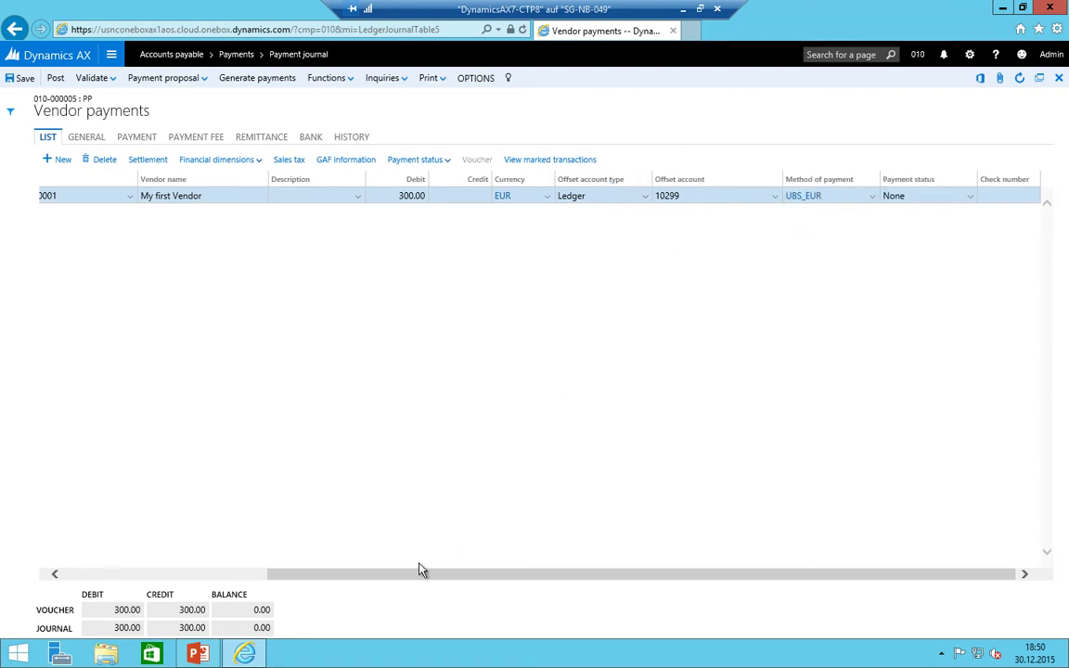
drag(415, 574, 175, 580)
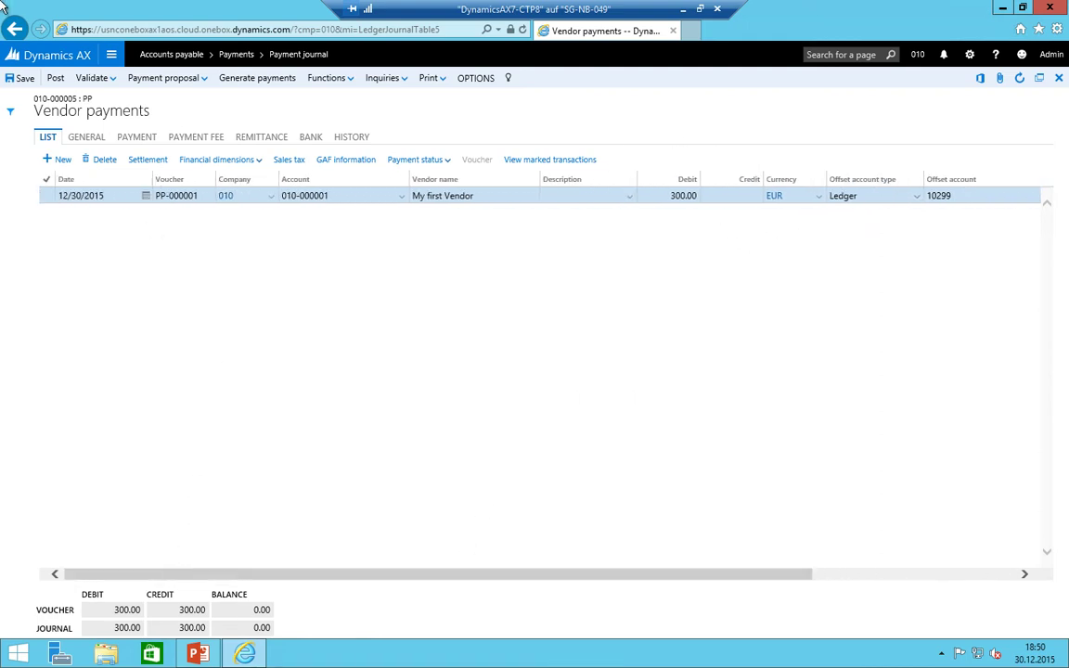
click(56, 79)
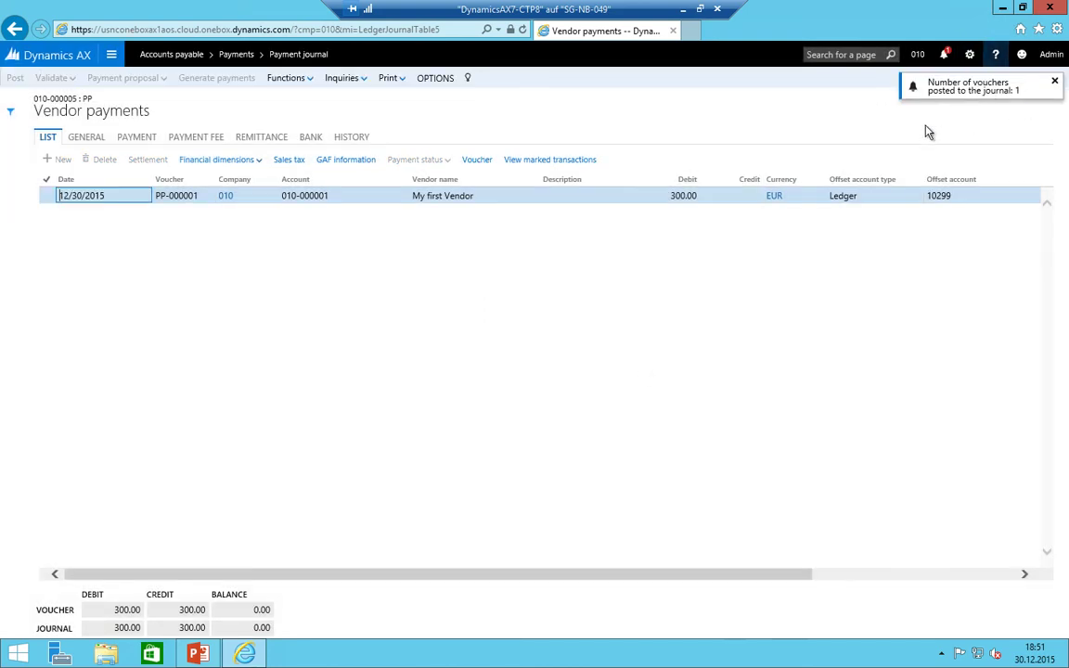
- Open the vendor's detail record from the account on the posted payment line
click(315, 196)
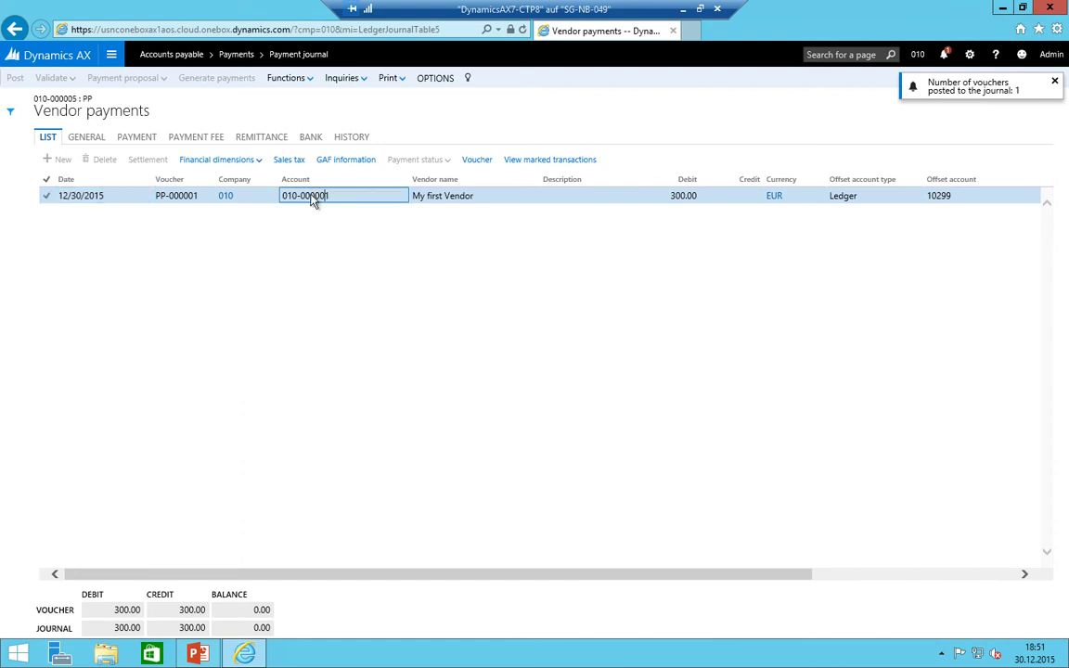
right_click(313, 203)
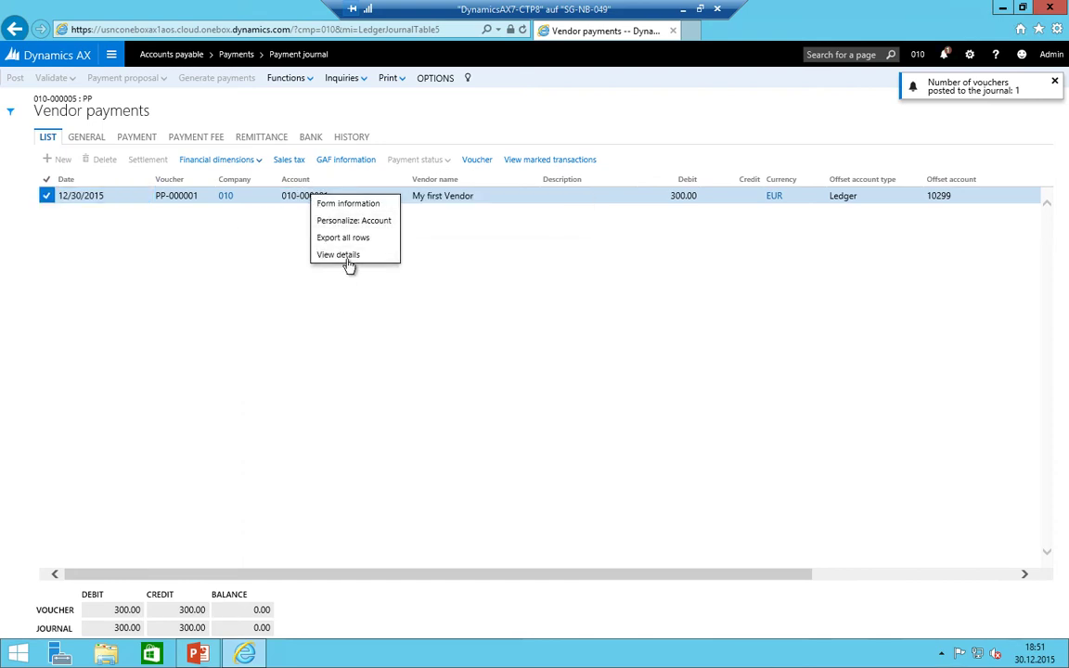
click(293, 194)
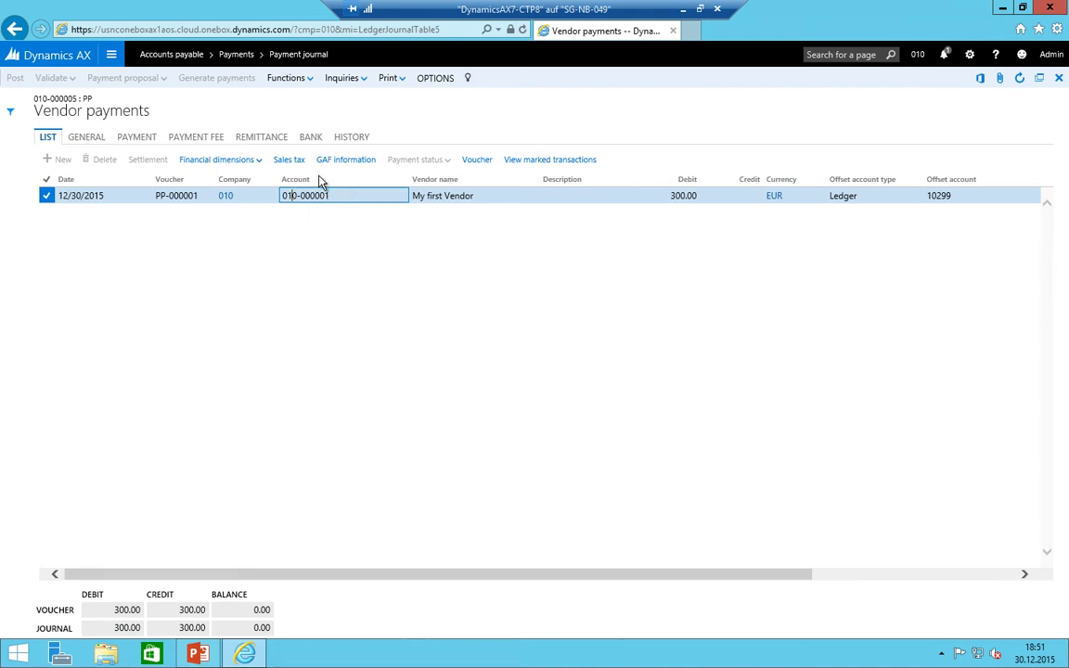
right_click(316, 202)
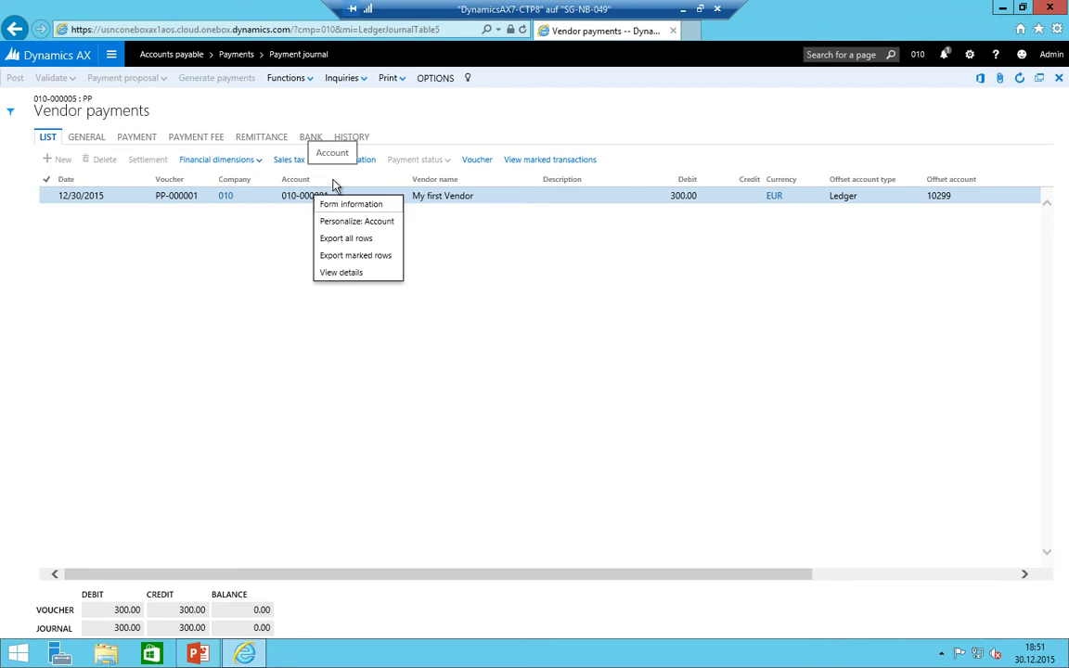
click(367, 282)
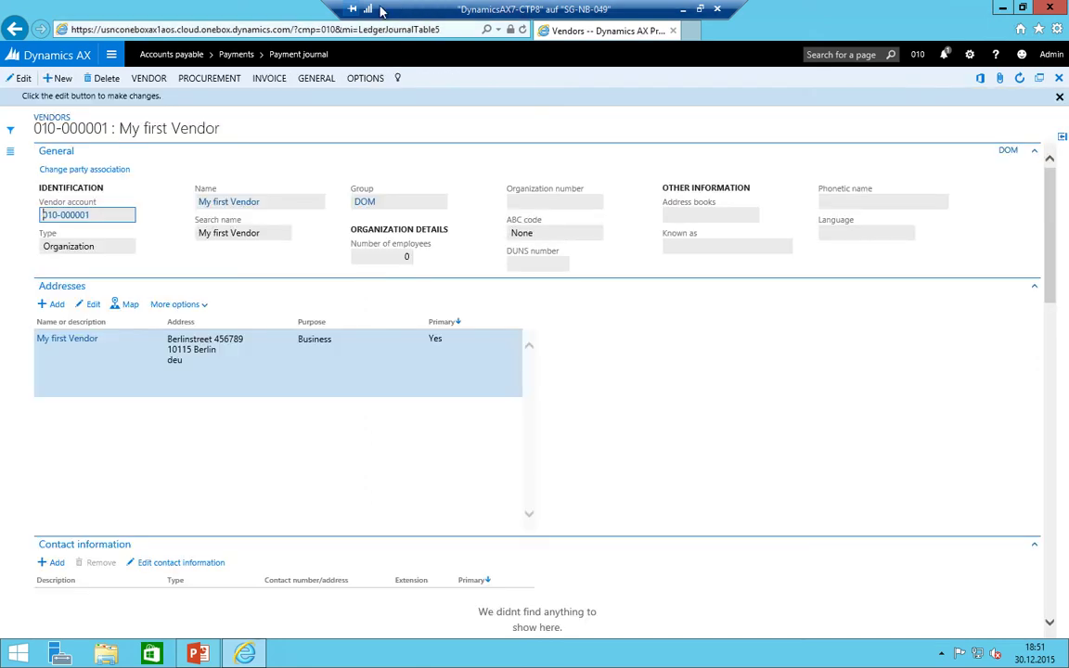
- Open the vendor's transactions, restrict the list to open ones, and show all transactions again
click(149, 78)
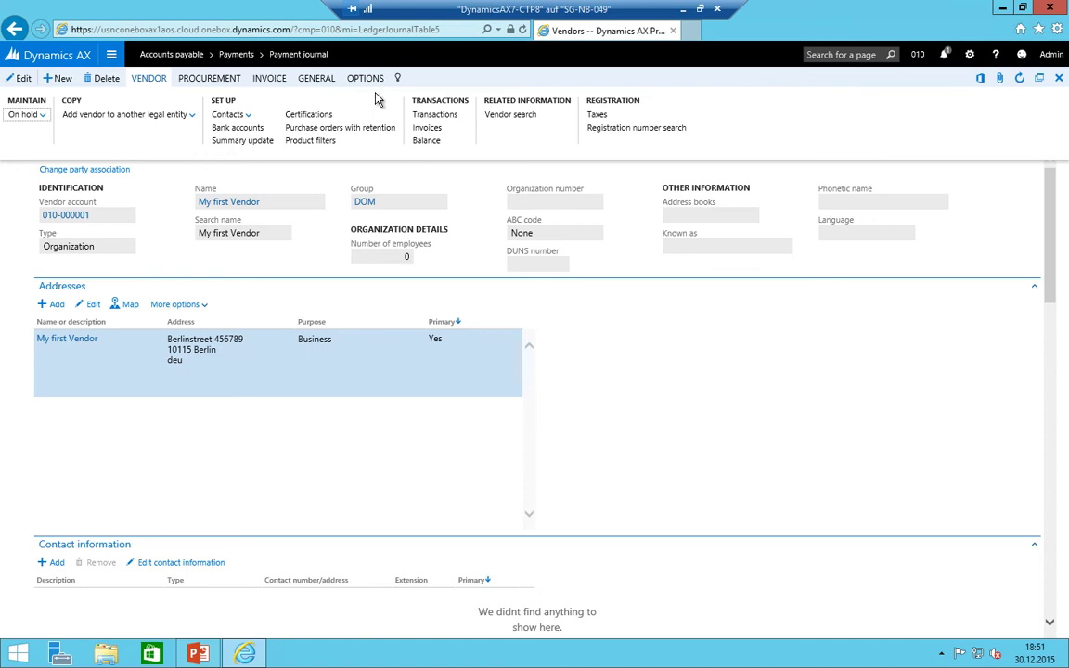
click(436, 114)
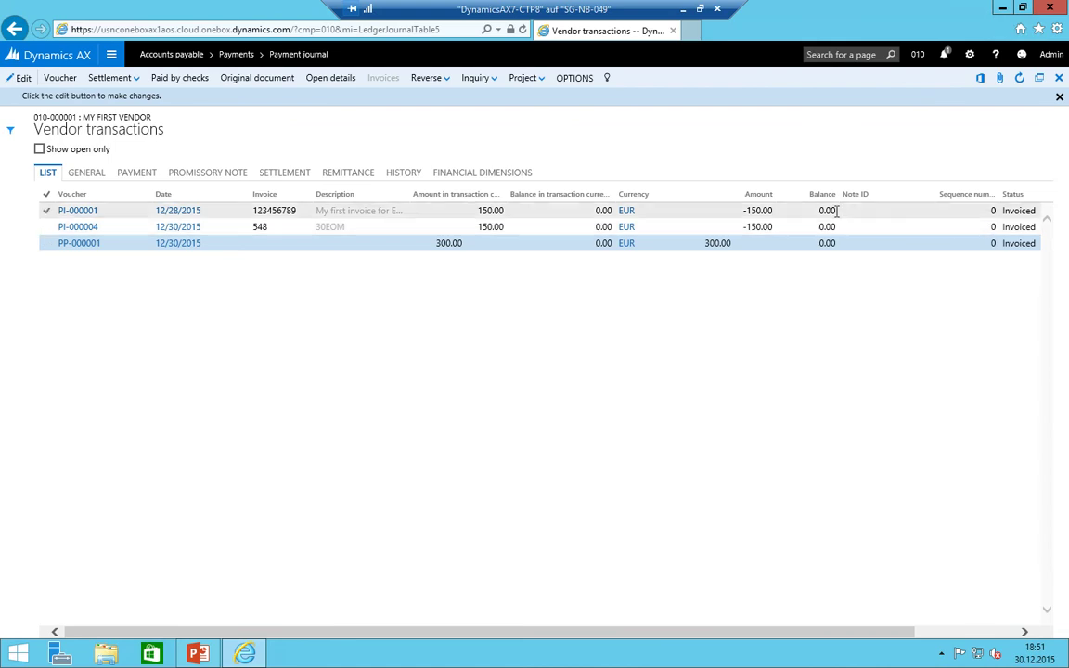
click(40, 149)
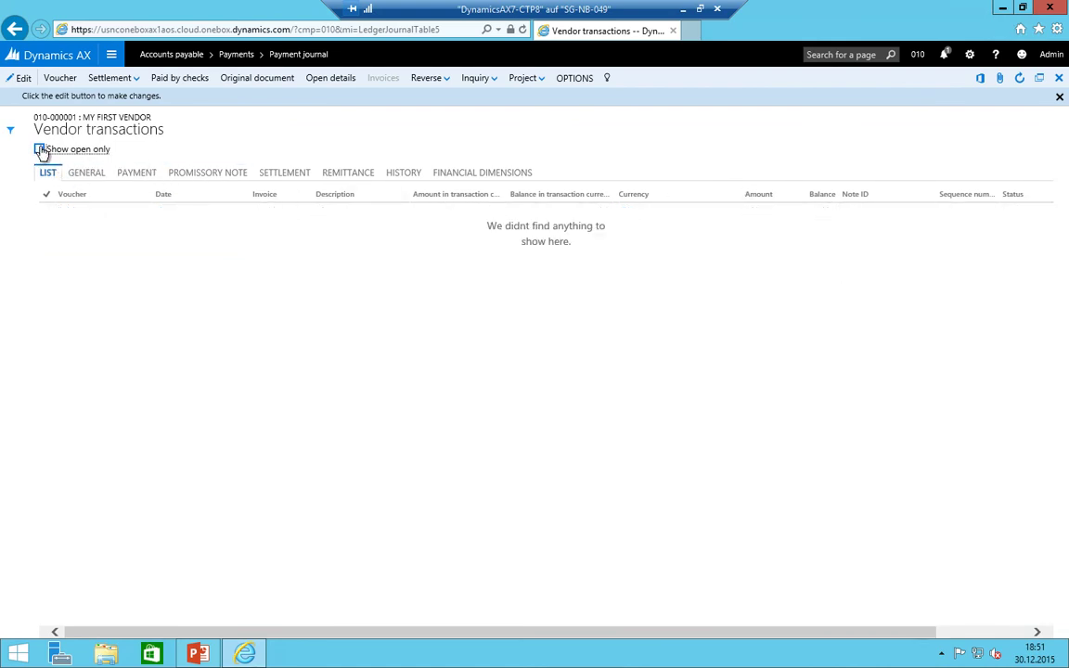
click(40, 149)
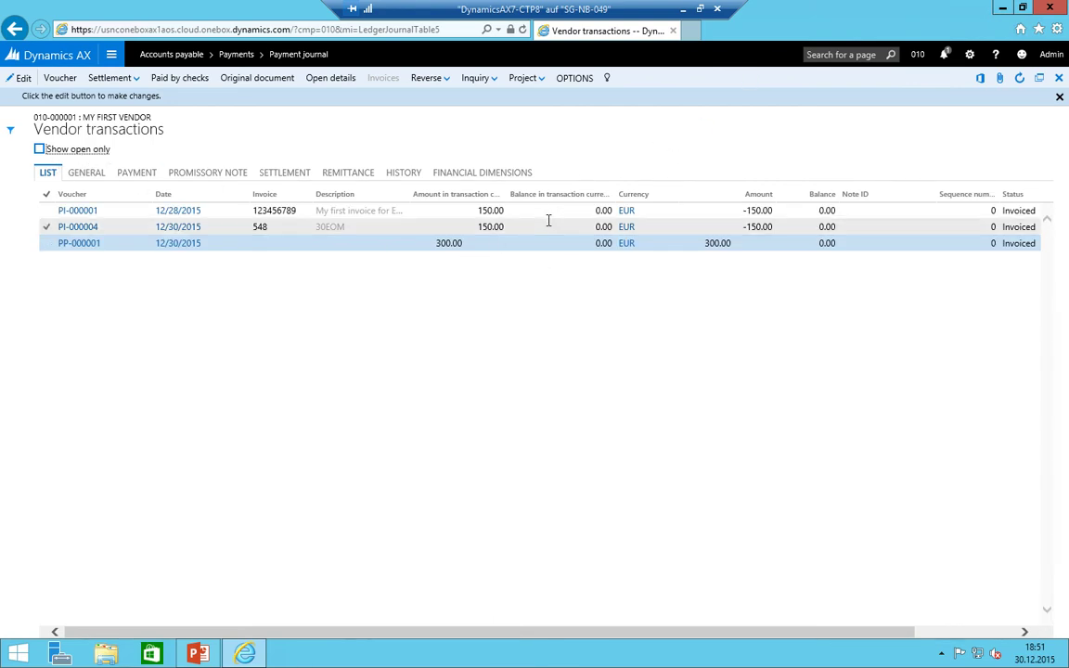
- View the settlement history of payment voucher PP-000001 and return to the vendor transactions
click(136, 77)
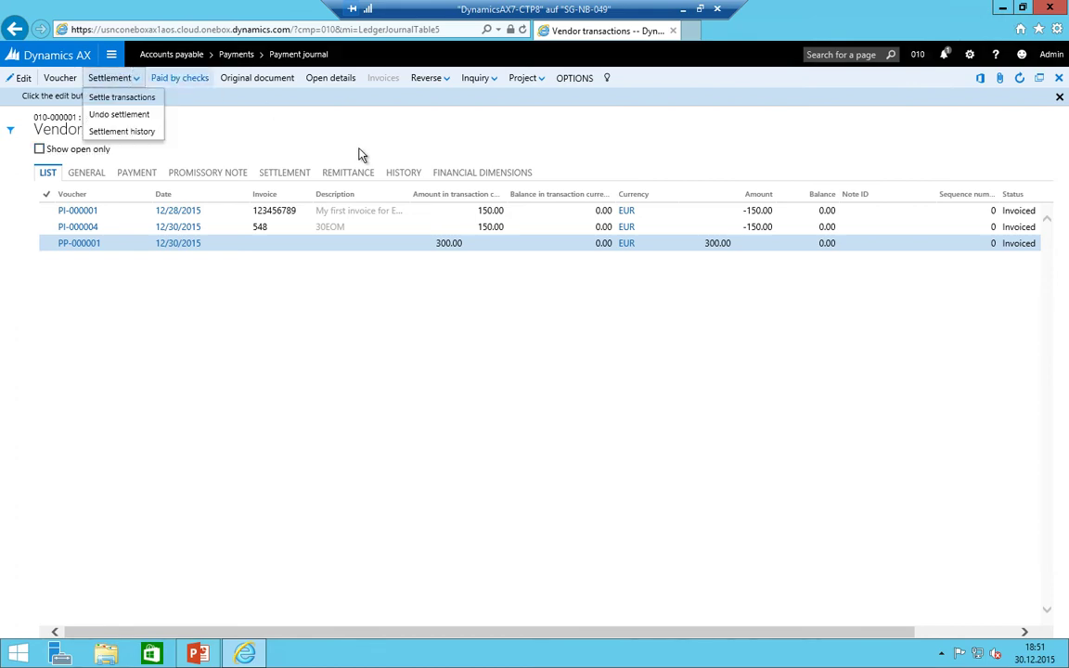
click(471, 146)
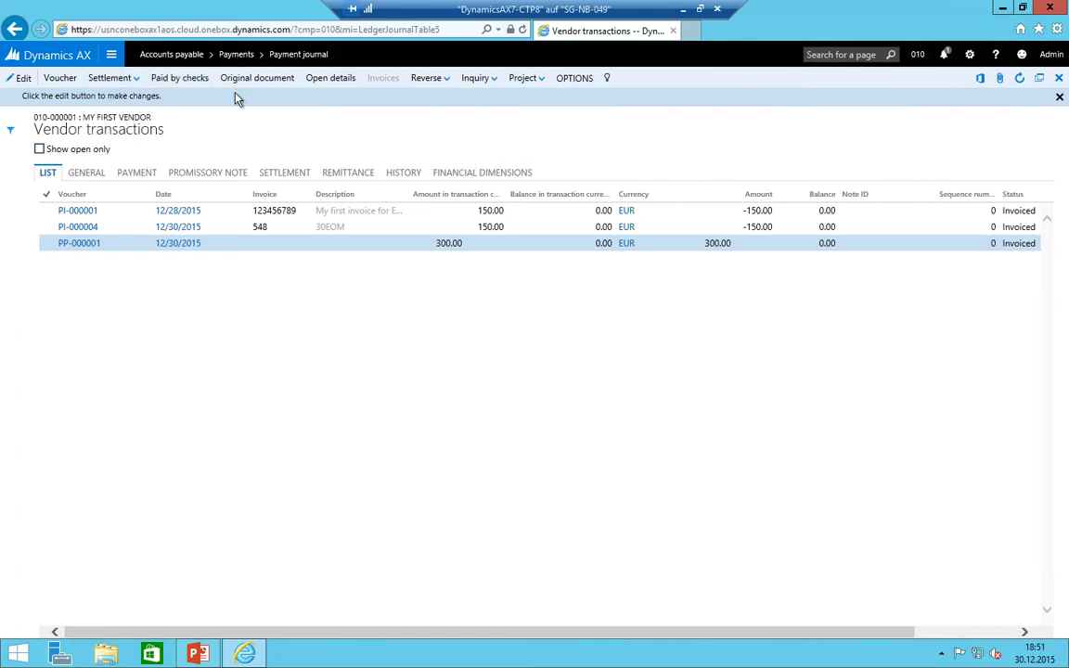
click(112, 78)
click(482, 80)
click(427, 110)
click(490, 83)
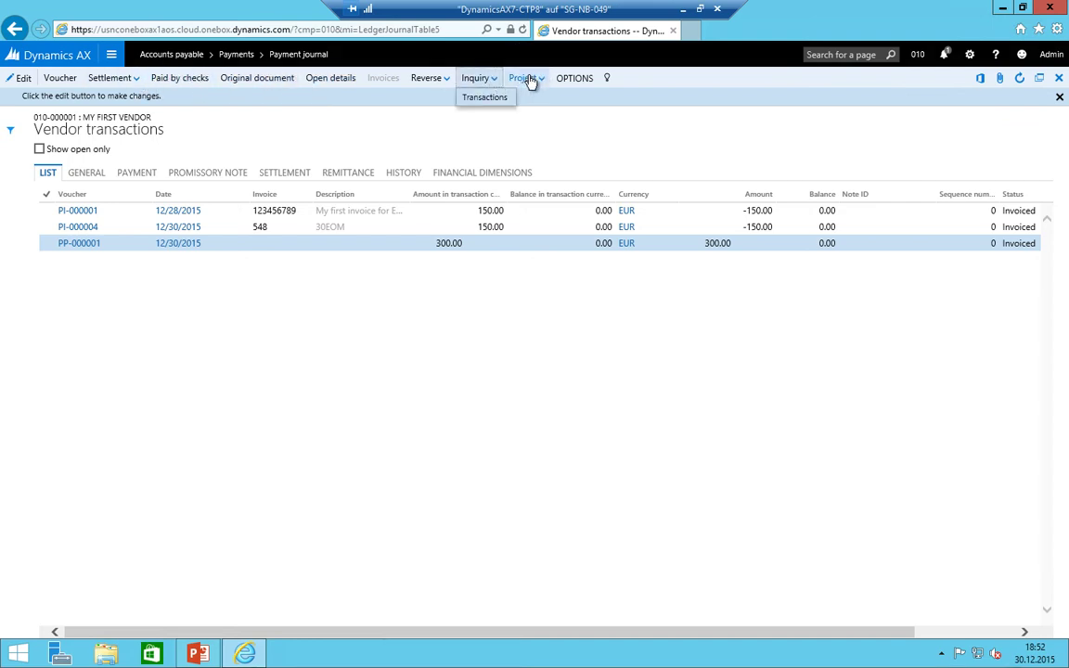
click(132, 81)
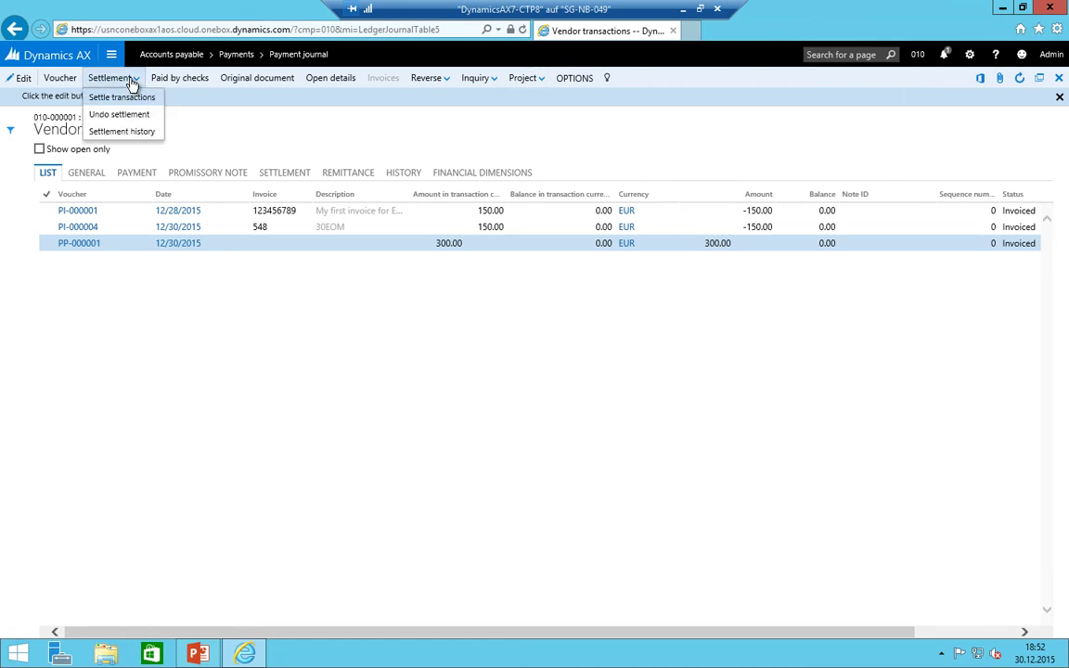
click(121, 131)
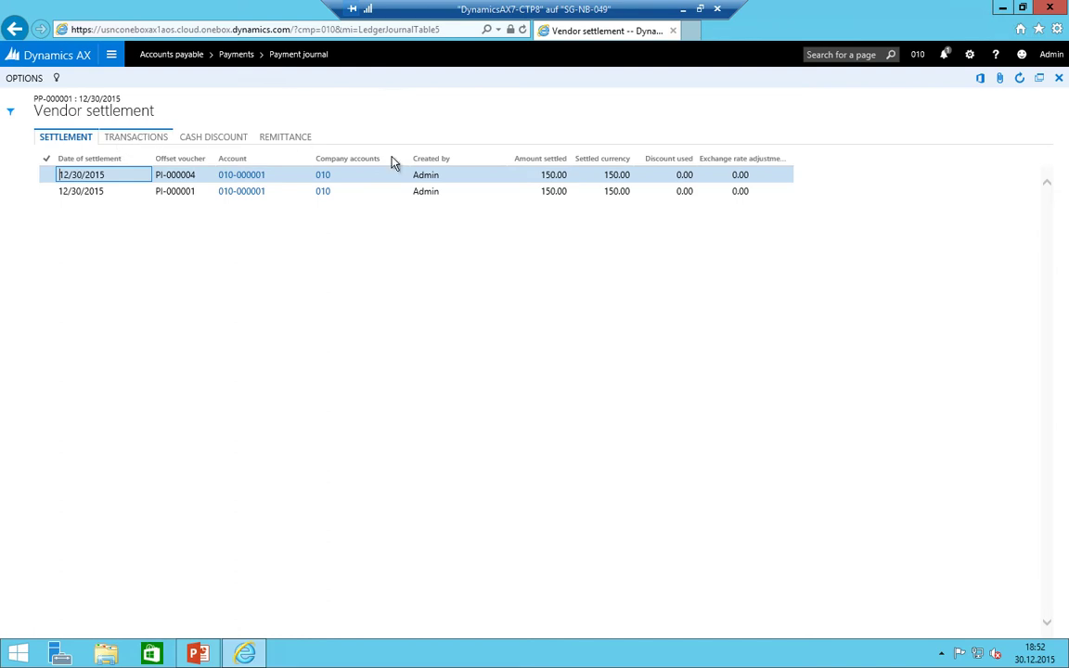
click(14, 29)
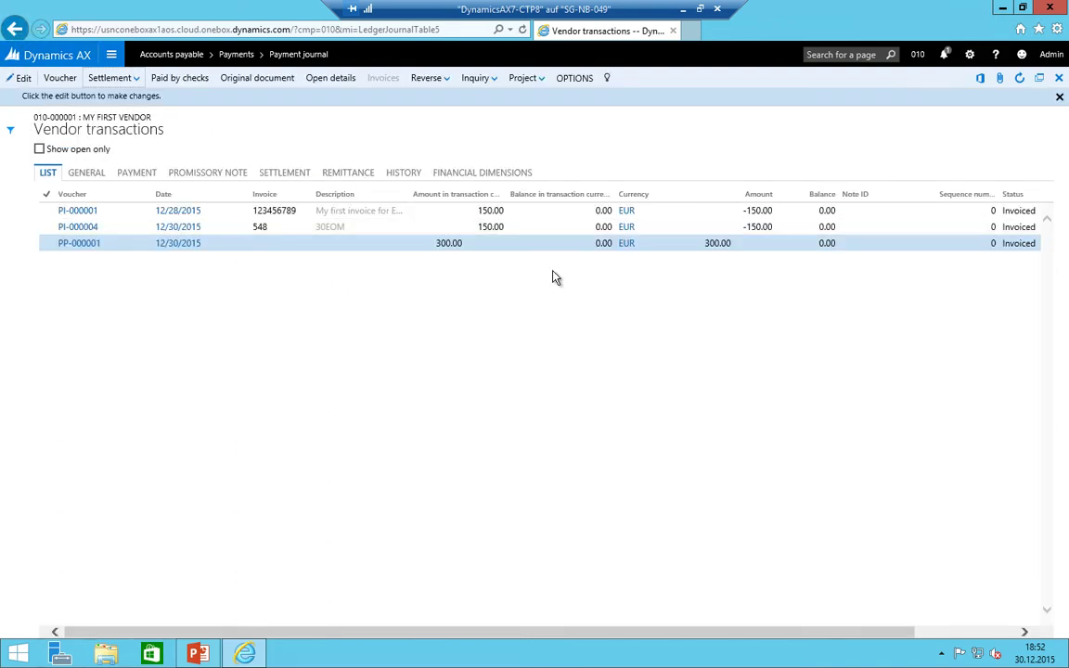
- Recheck the settlement history of payment voucher PP-000001, and select the invoice transaction with voucher PI-000004
click(448, 243)
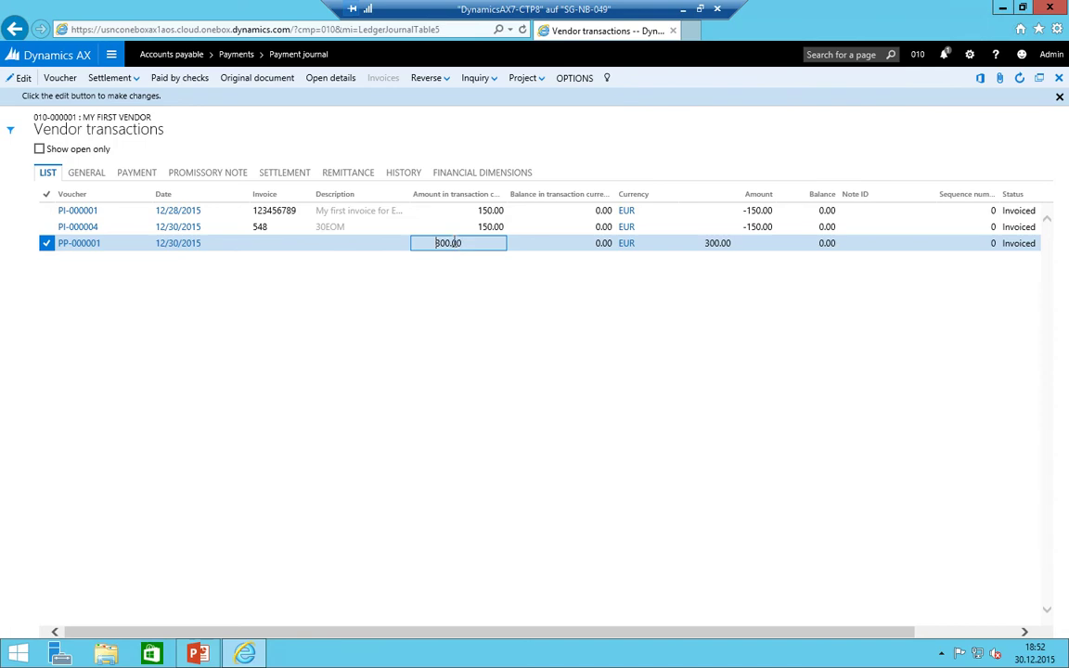
click(118, 79)
click(128, 130)
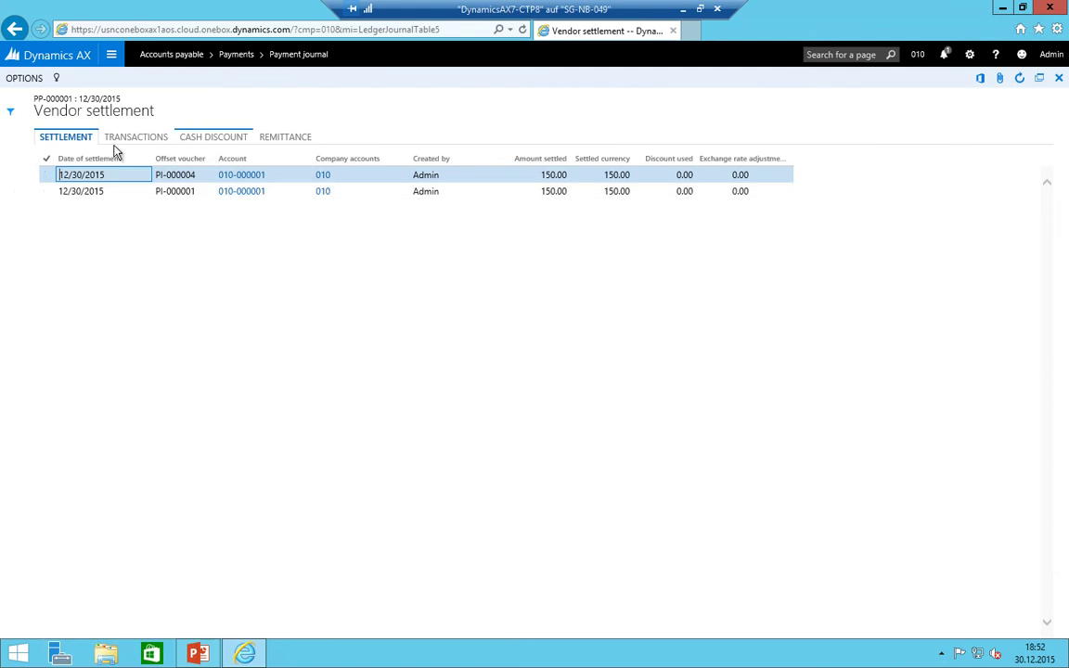
click(14, 29)
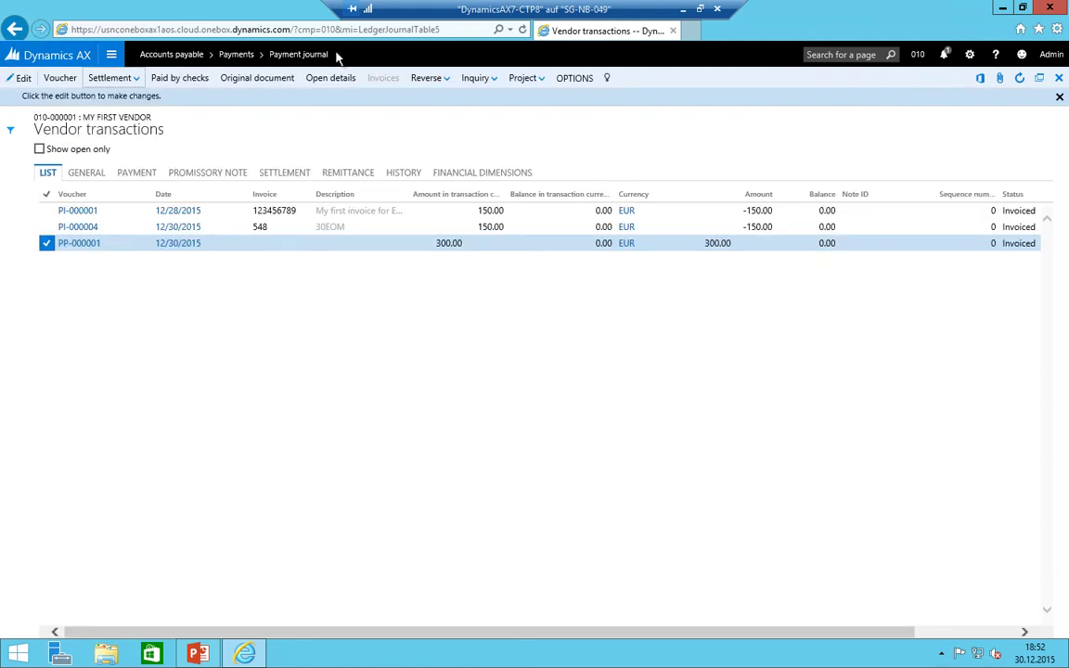
click(495, 231)
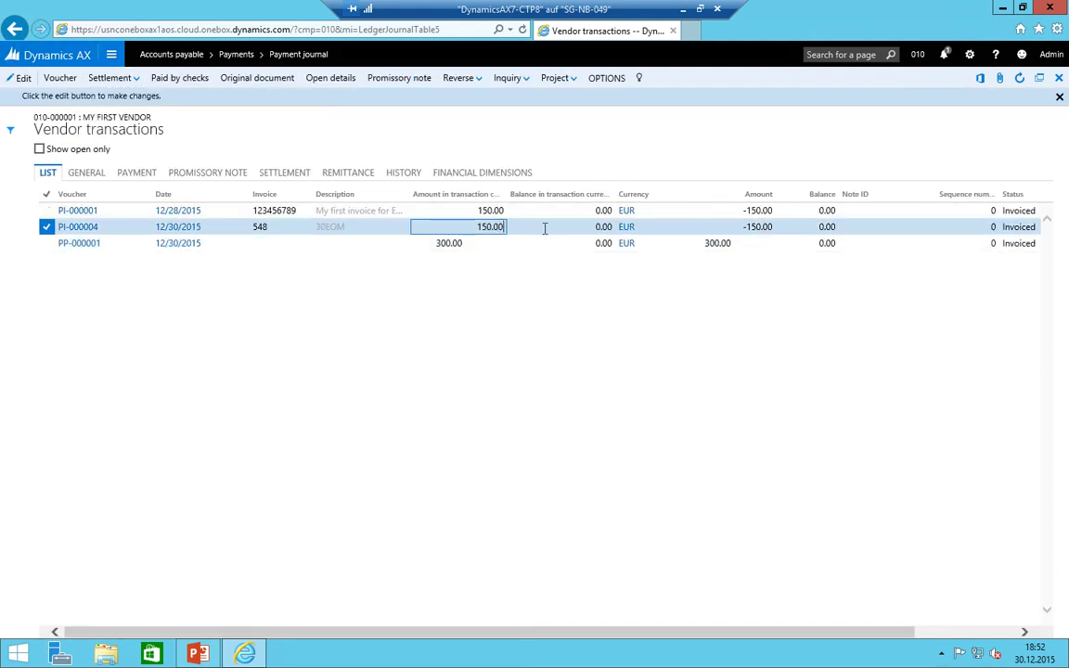
- View the settlement history of the invoice transaction PI-000004 and return to the vendor transactions
click(121, 79)
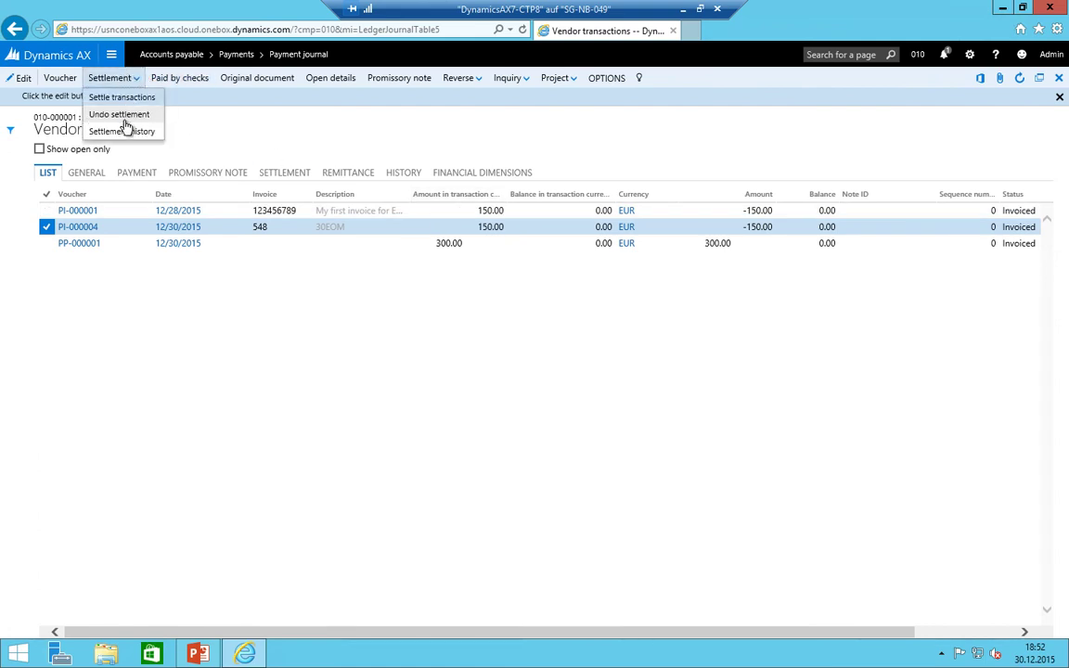
click(122, 134)
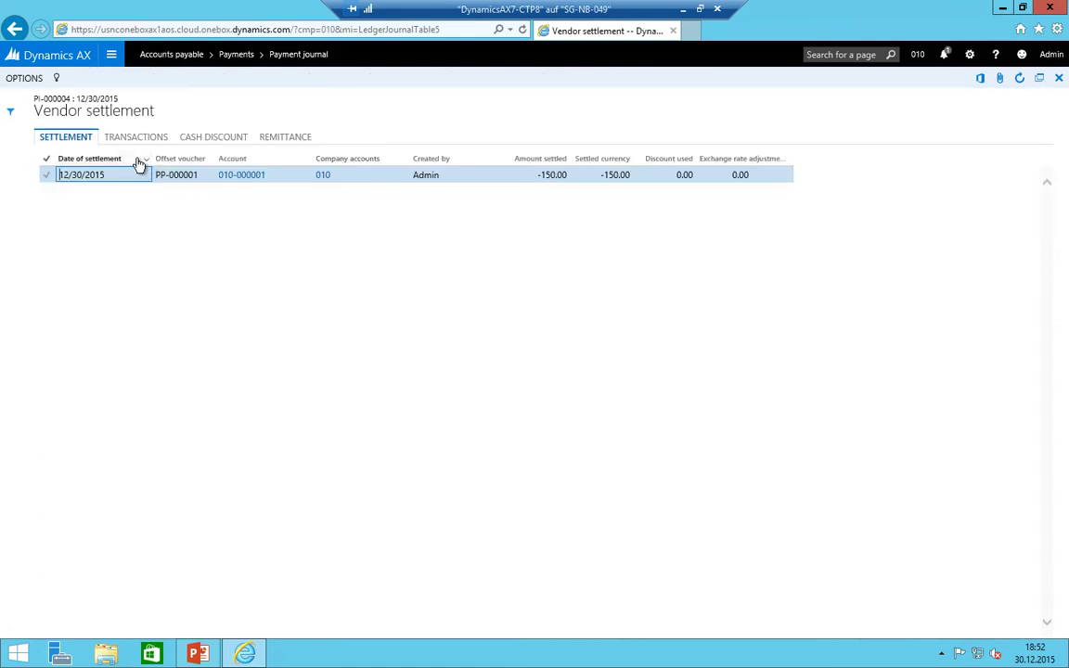
click(13, 29)
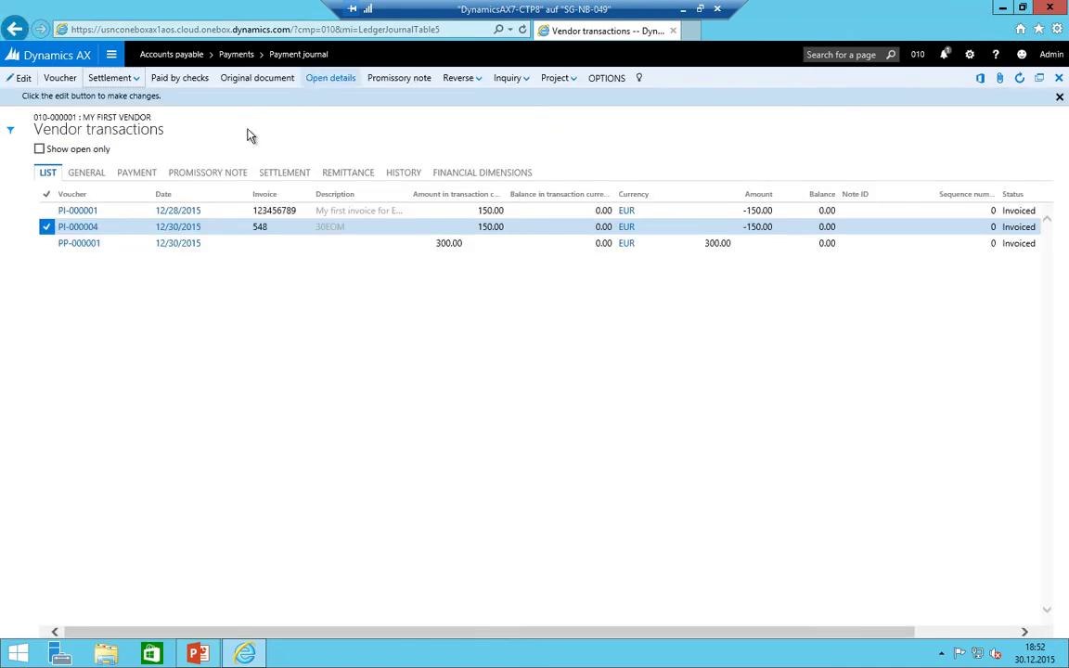
click(136, 82)
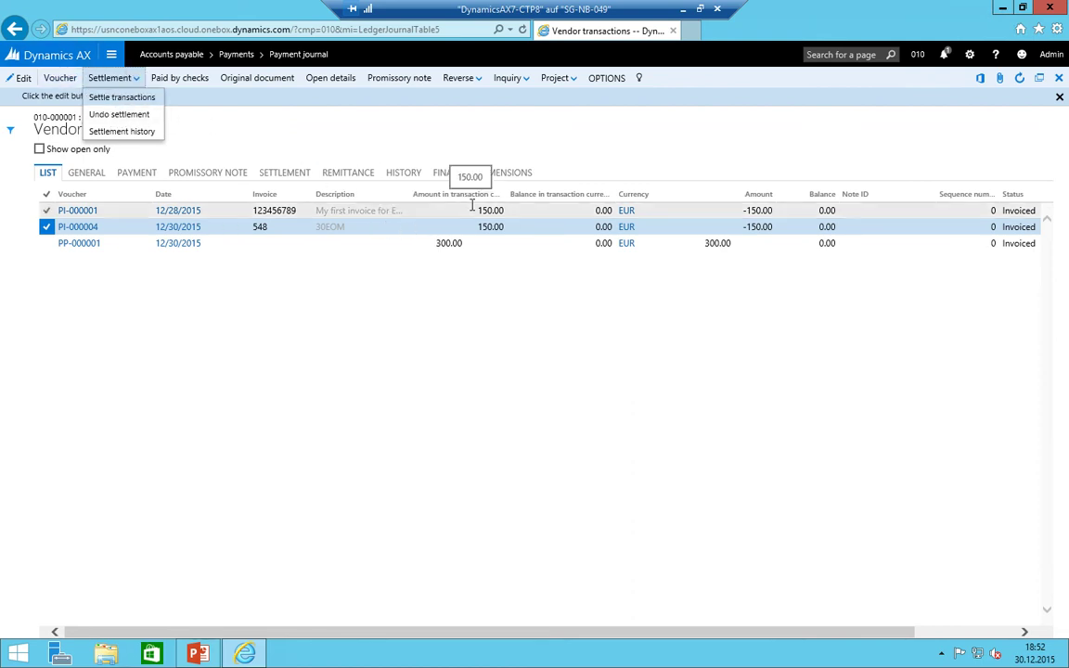
click(465, 242)
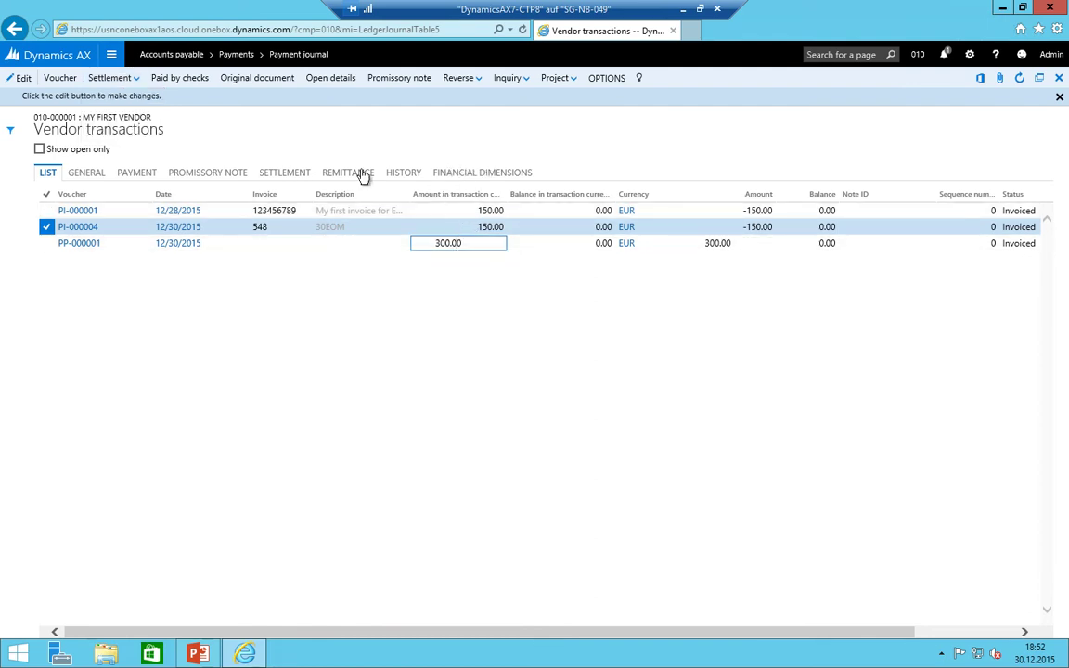
- Go back to the payment journal overview and refresh its list of unposted journals
click(13, 30)
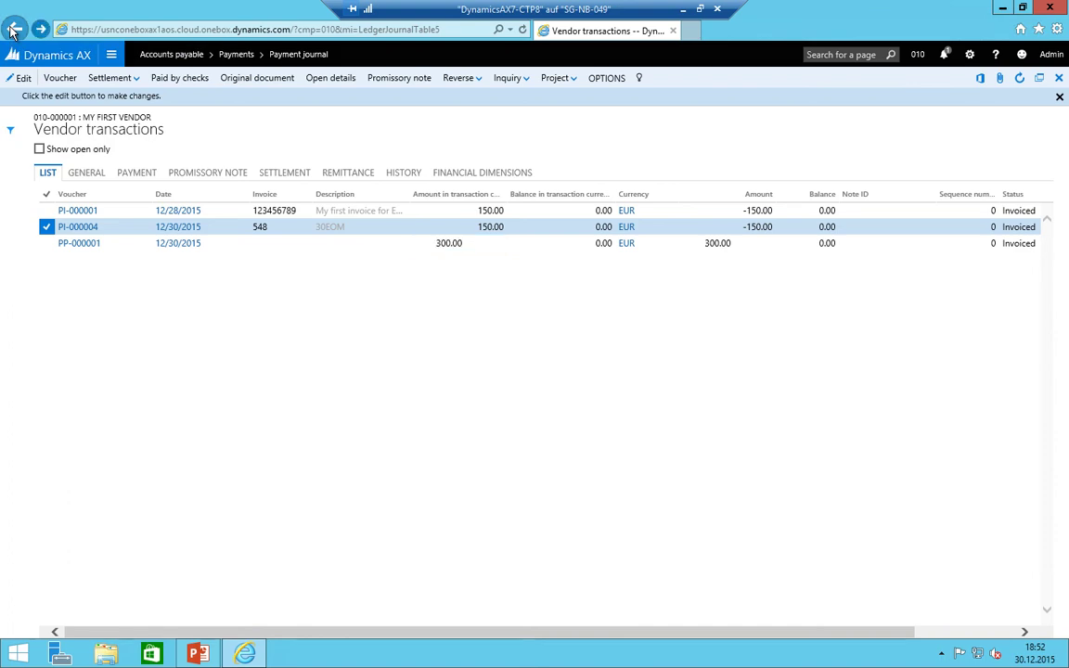
click(15, 29)
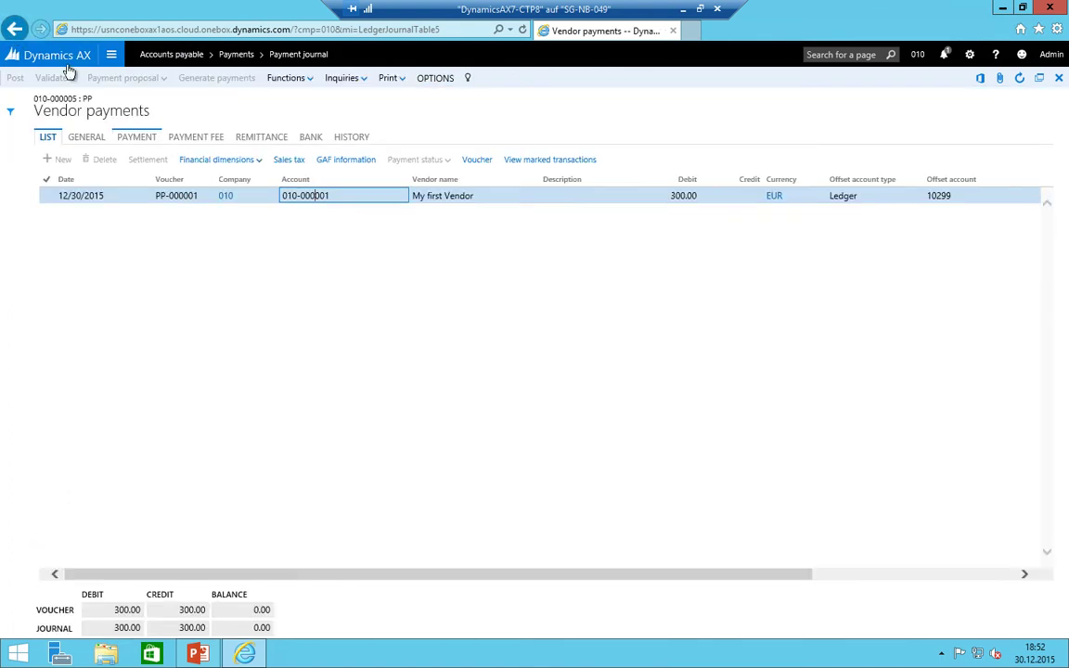
key(Escape)
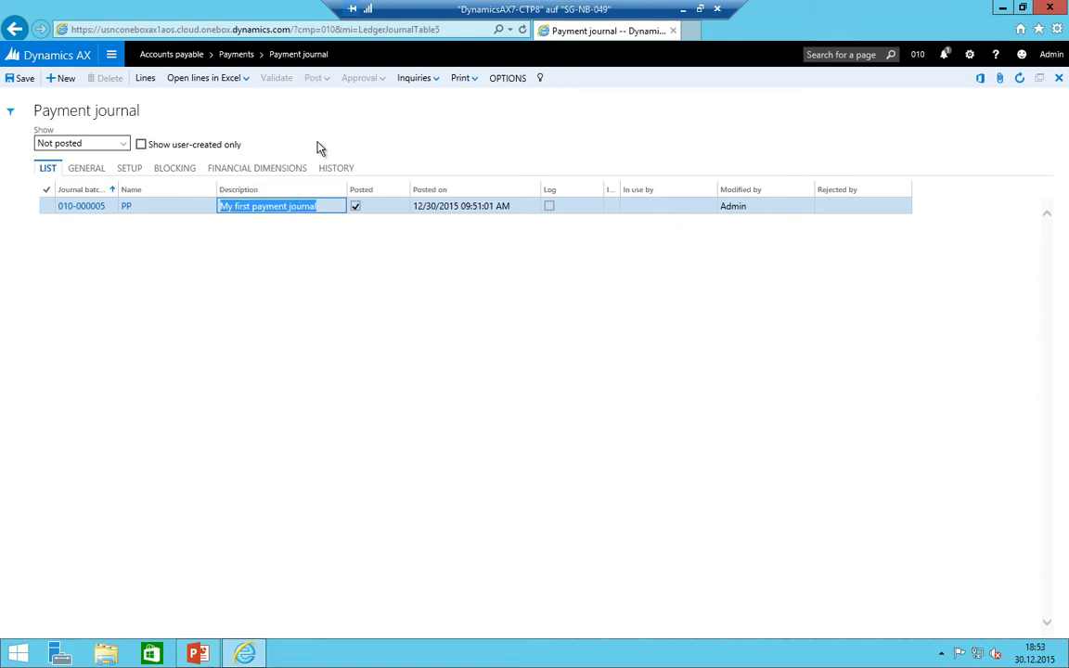
key(F5)
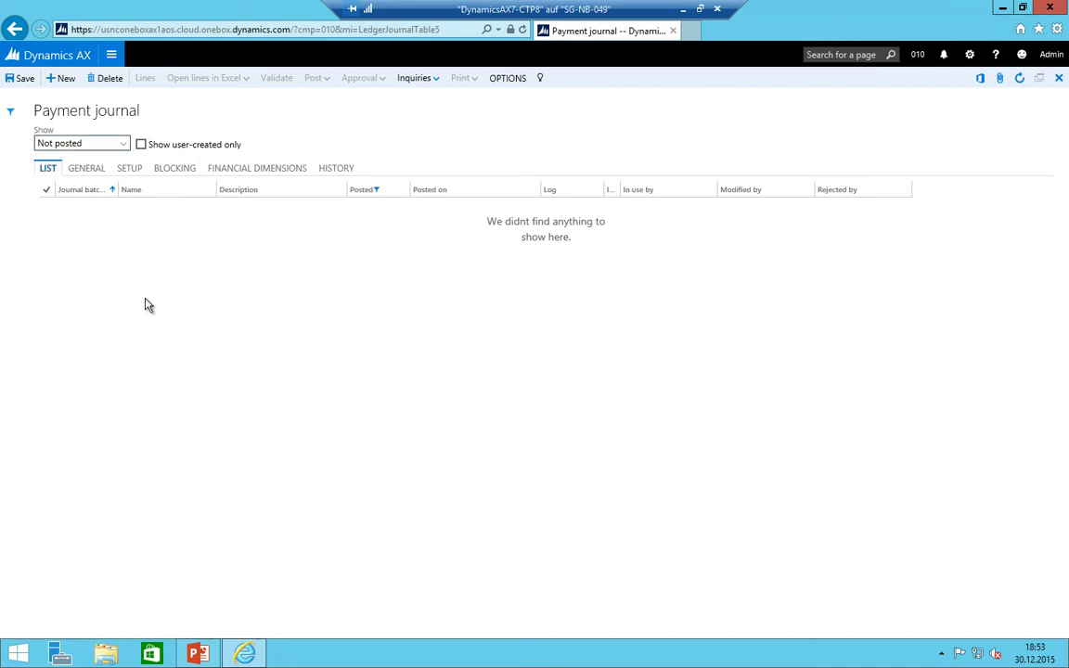
- Create a new payment journal with the name PP and the description "Payment proposal"
click(63, 80)
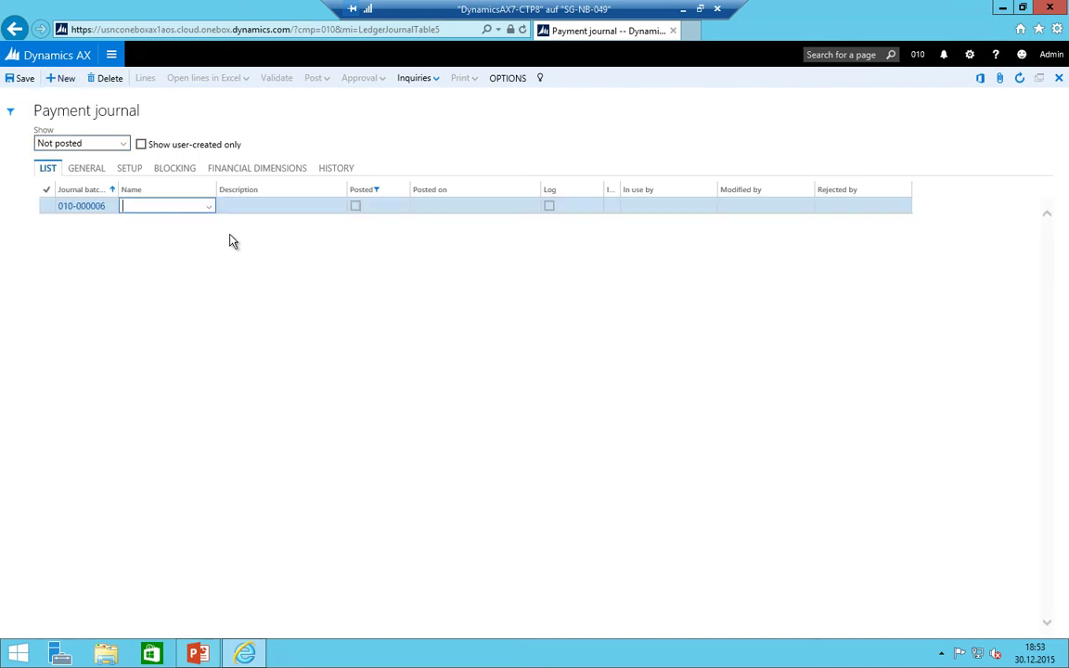
click(211, 207)
click(179, 237)
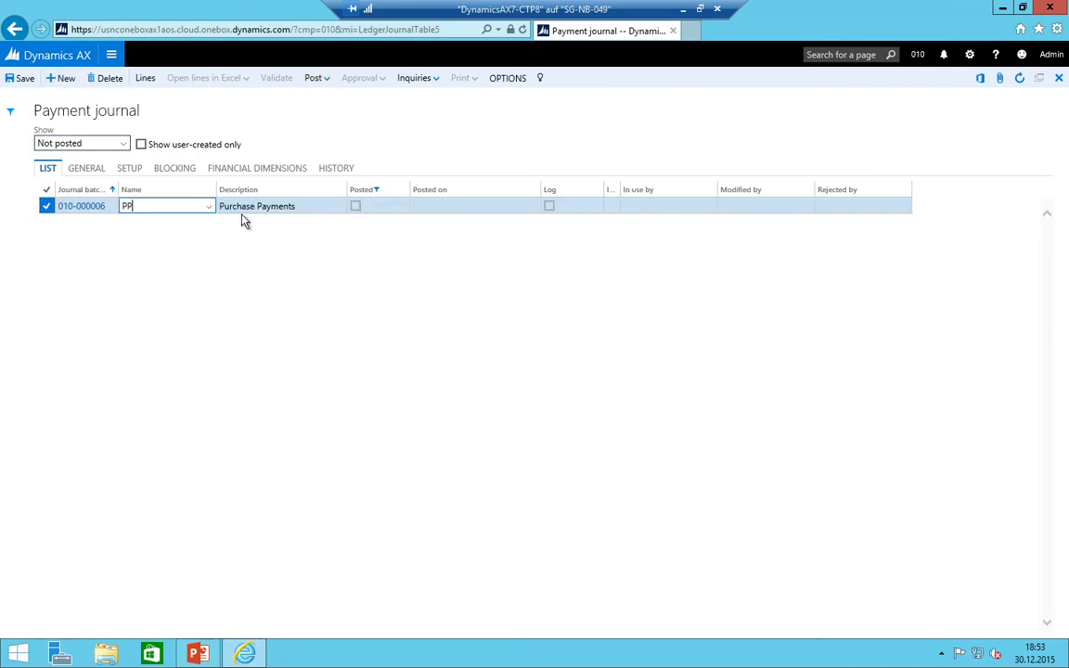
click(281, 205)
key(ctrl+a)
text(Pay)
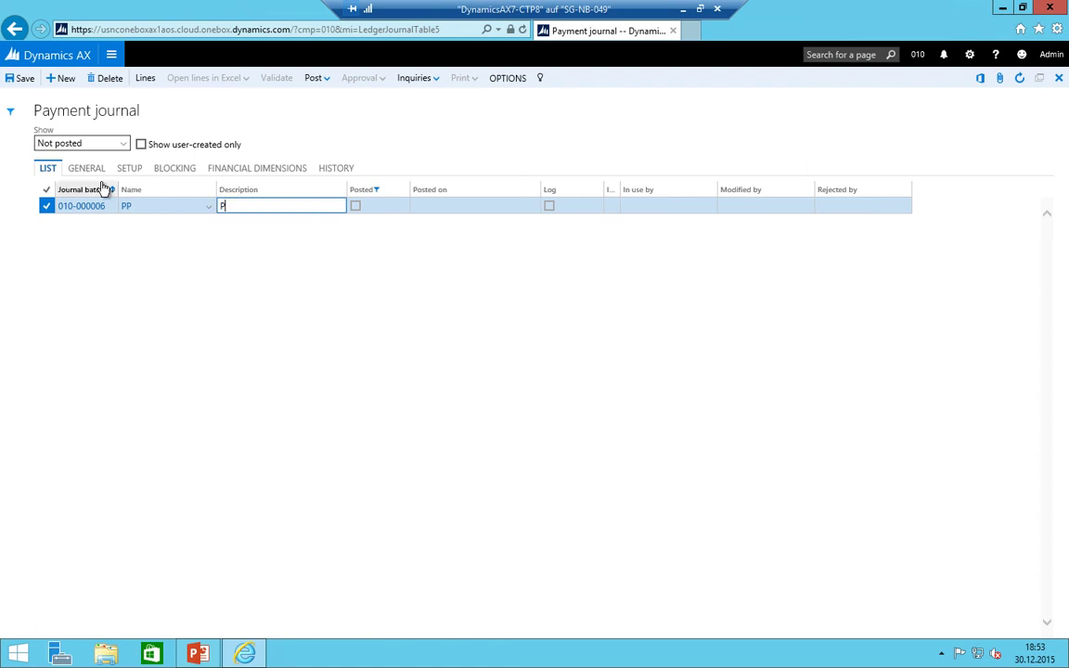
text(ent propoos)
key(BackSpace)
key(BackSpace)
key(BackSpace)
key(Tab)
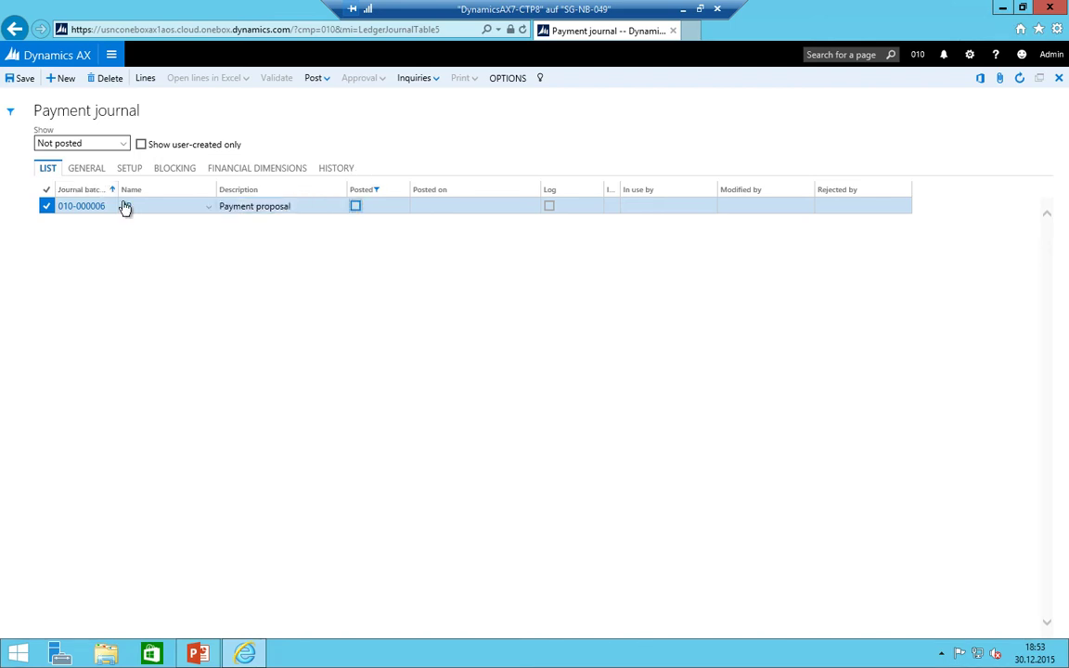
- Start a payment proposal from the new journal's lines, selecting invoices by due date and cash discount date
click(145, 79)
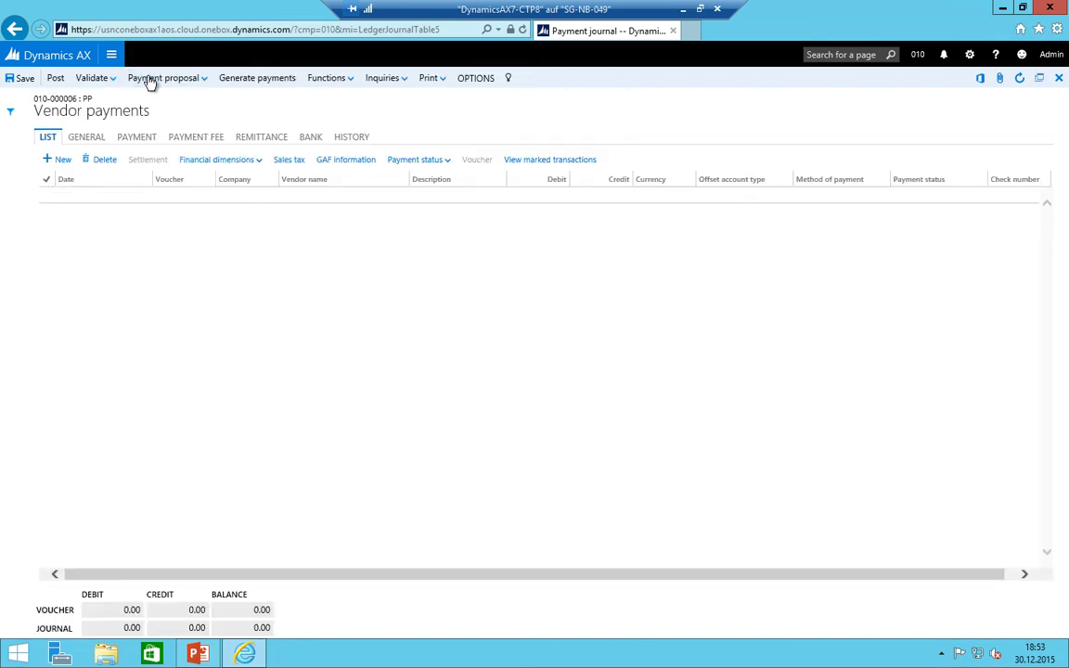
click(197, 80)
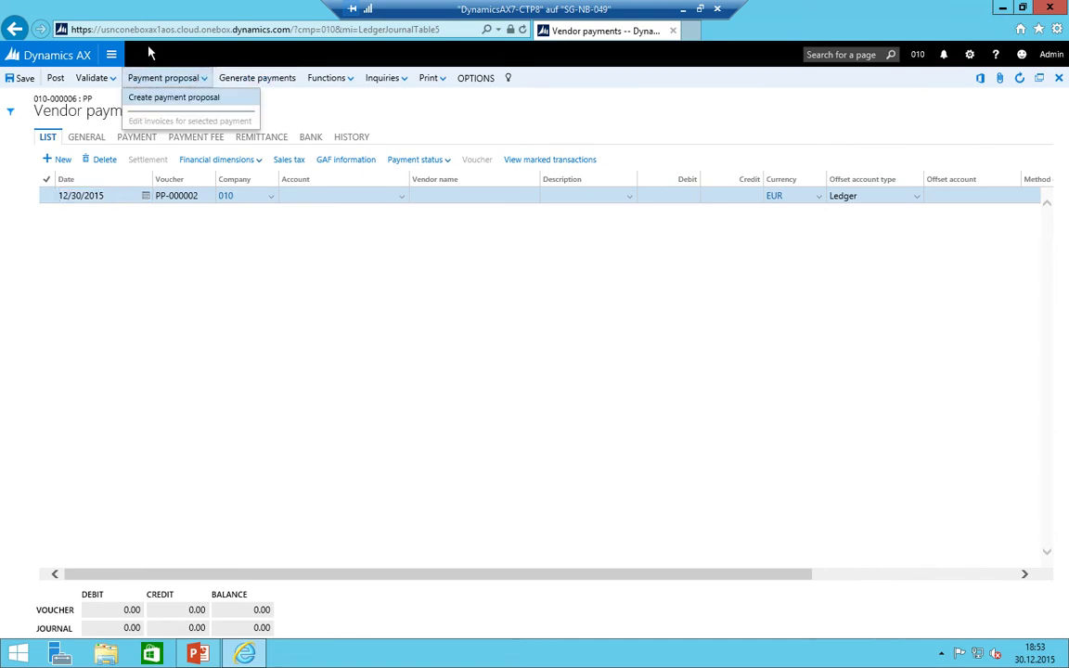
click(160, 98)
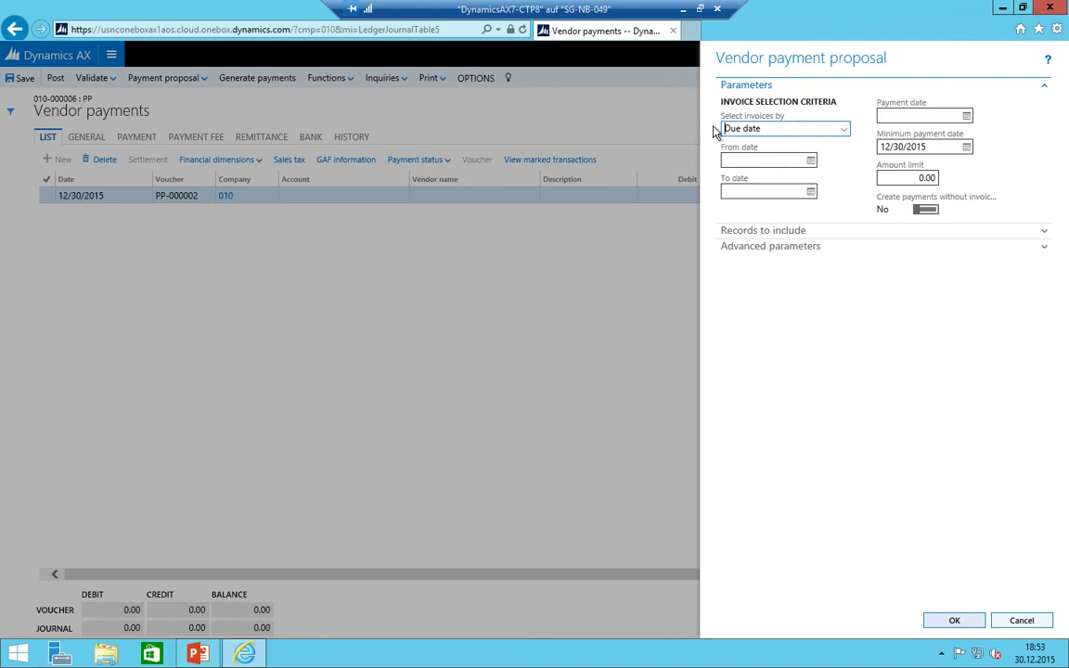
click(848, 128)
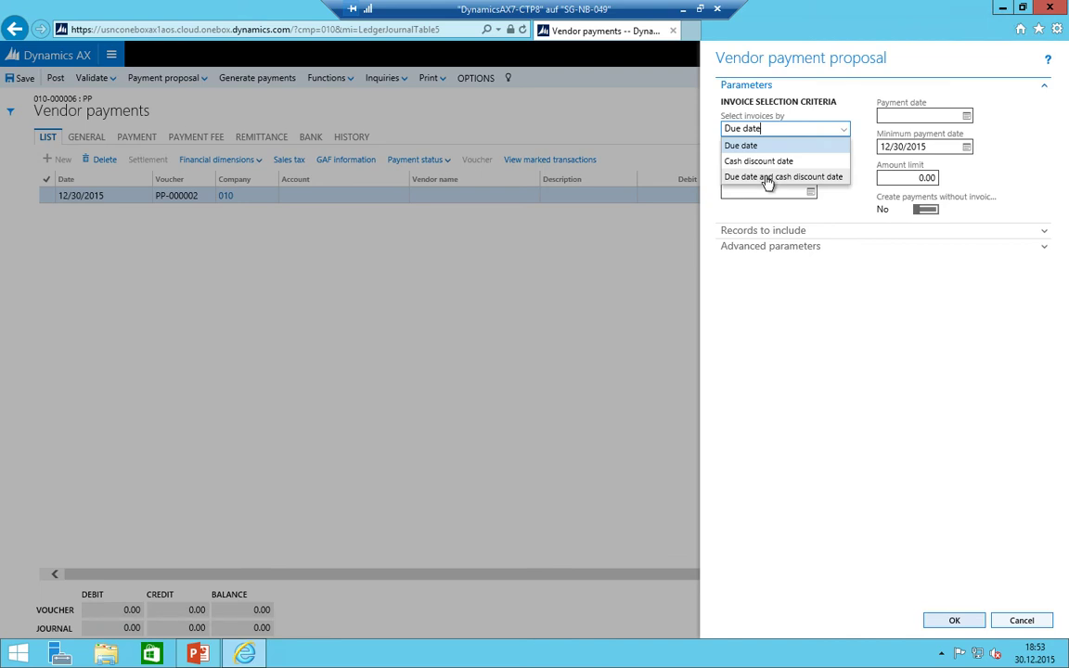
click(766, 177)
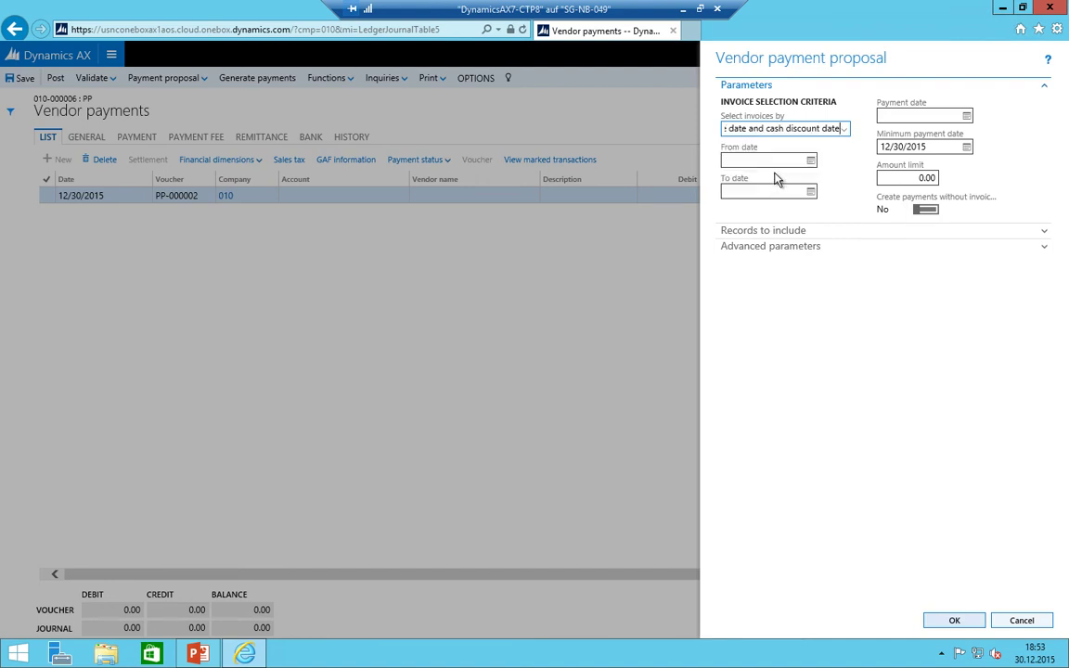
click(742, 130)
click(760, 170)
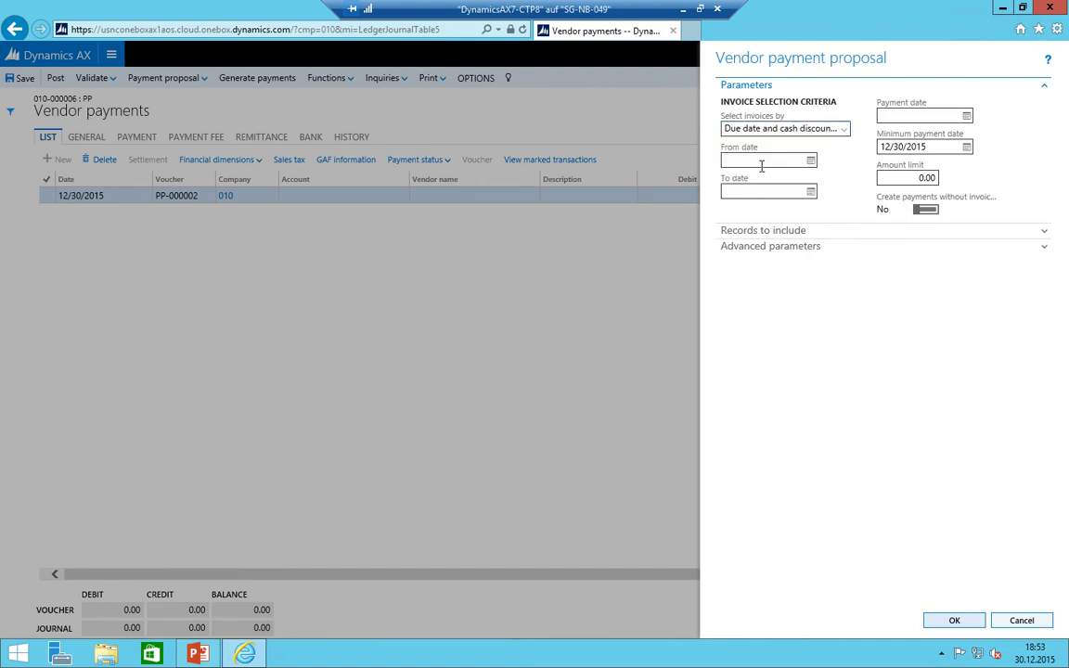
- Set the proposal's payment date and to date to 12/31/2015 and clear the minimum payment date
click(904, 114)
text(1231)
key(Tab)
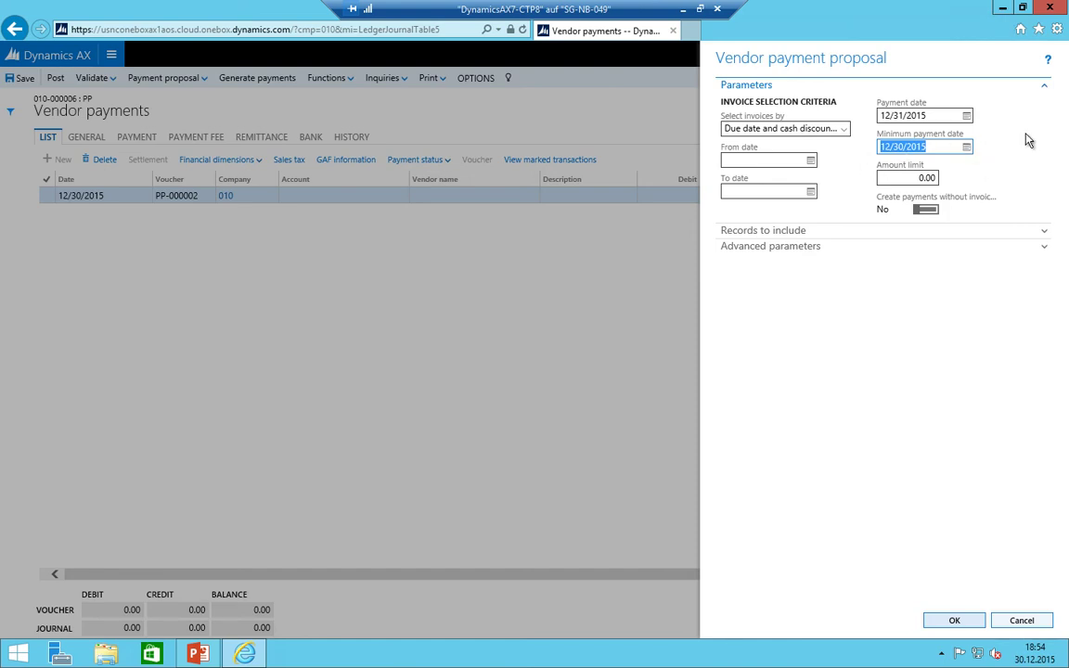
key(BackSpace)
key(shift+Tab)
key(shift+Tab)
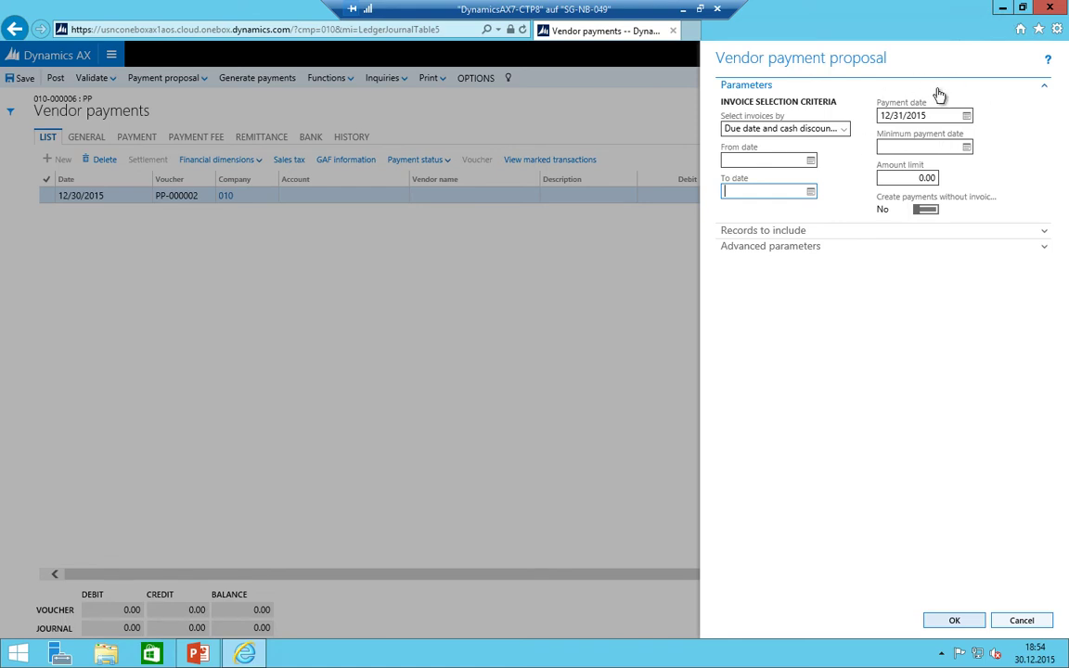
click(907, 149)
text(12/31/2015)
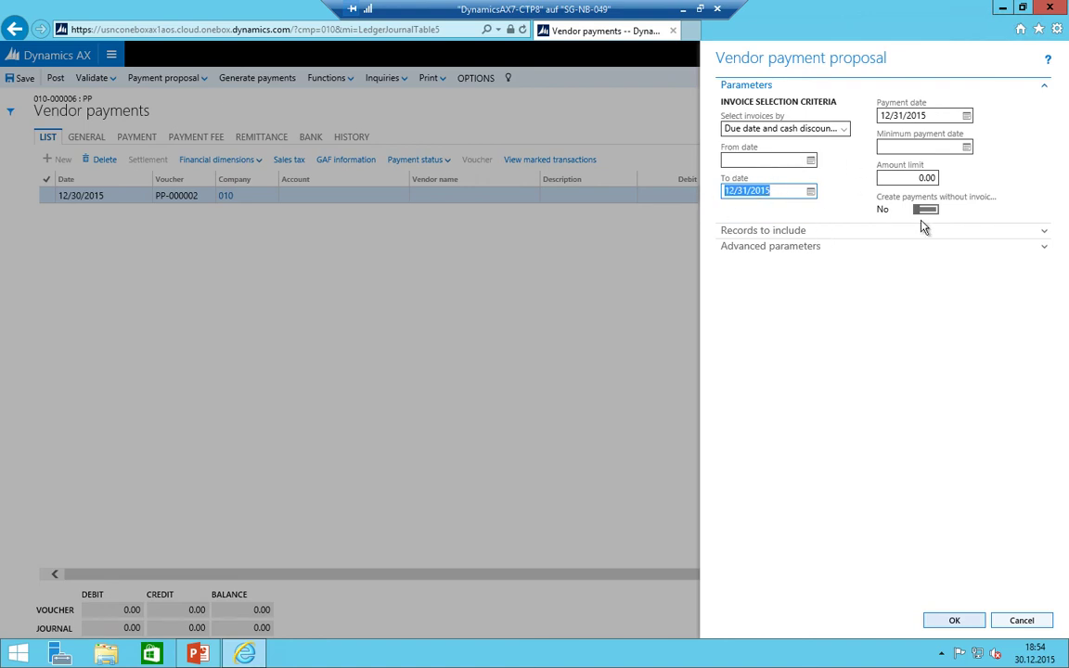
- Restrict the proposal's vendor transactions to the currency CHF and run the payment proposal
click(1046, 234)
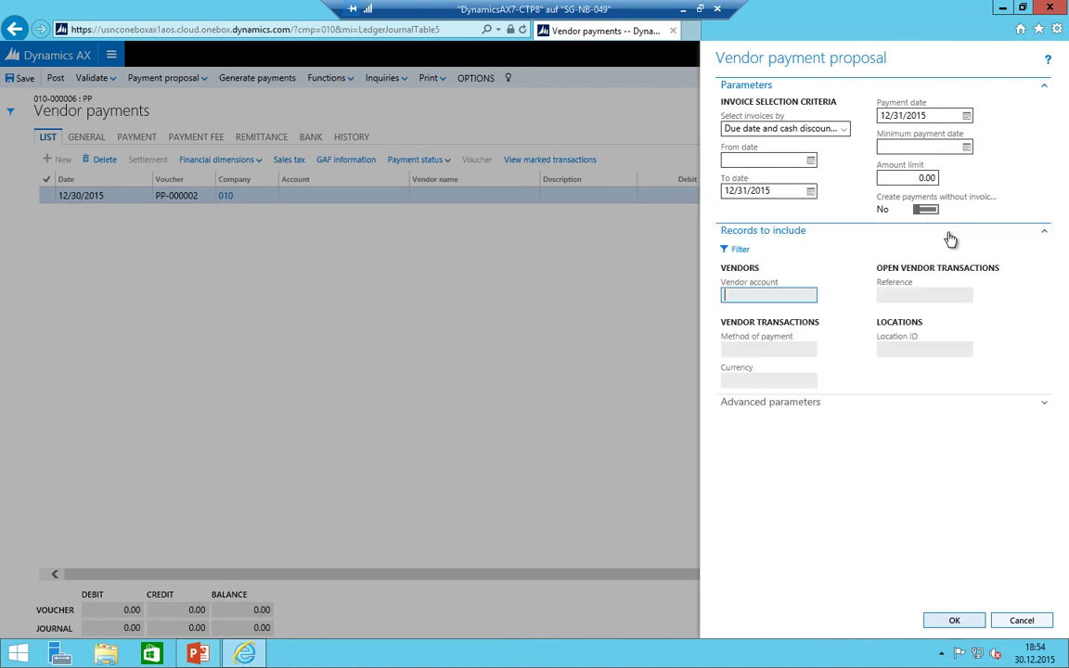
click(1043, 403)
scroll(759, 461, down, 1)
scroll(759, 408, up, 1)
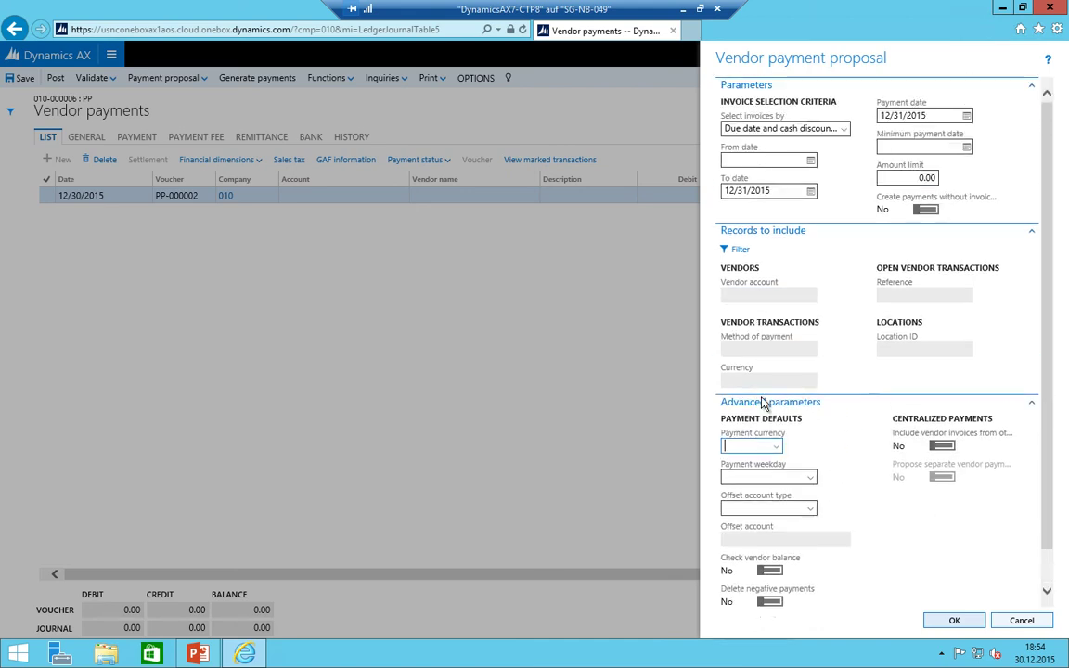
click(1033, 407)
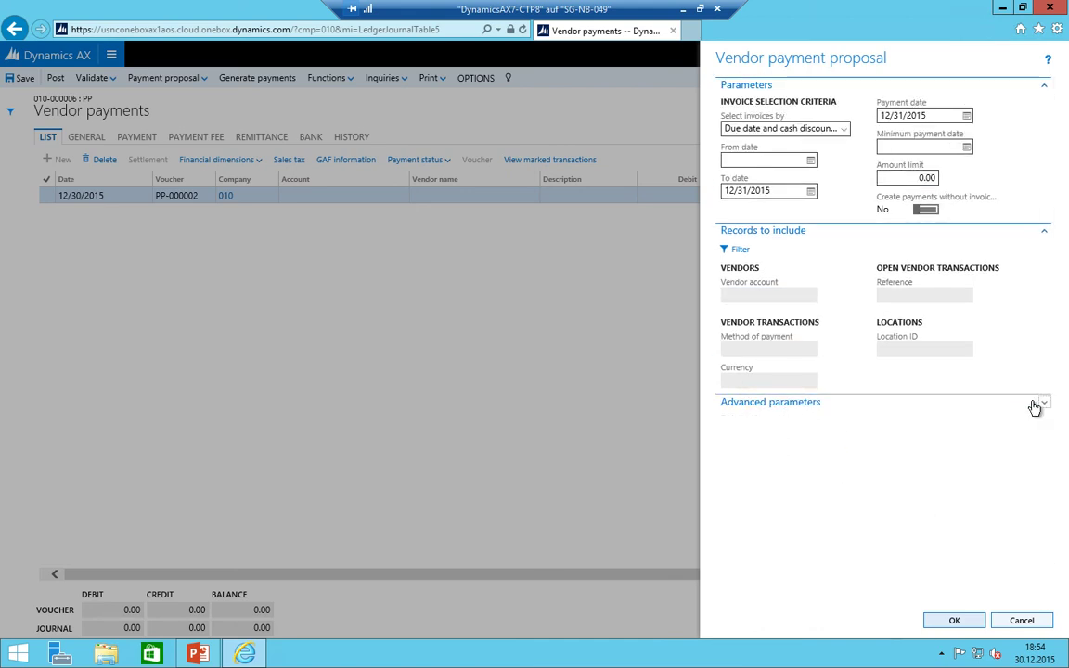
click(737, 249)
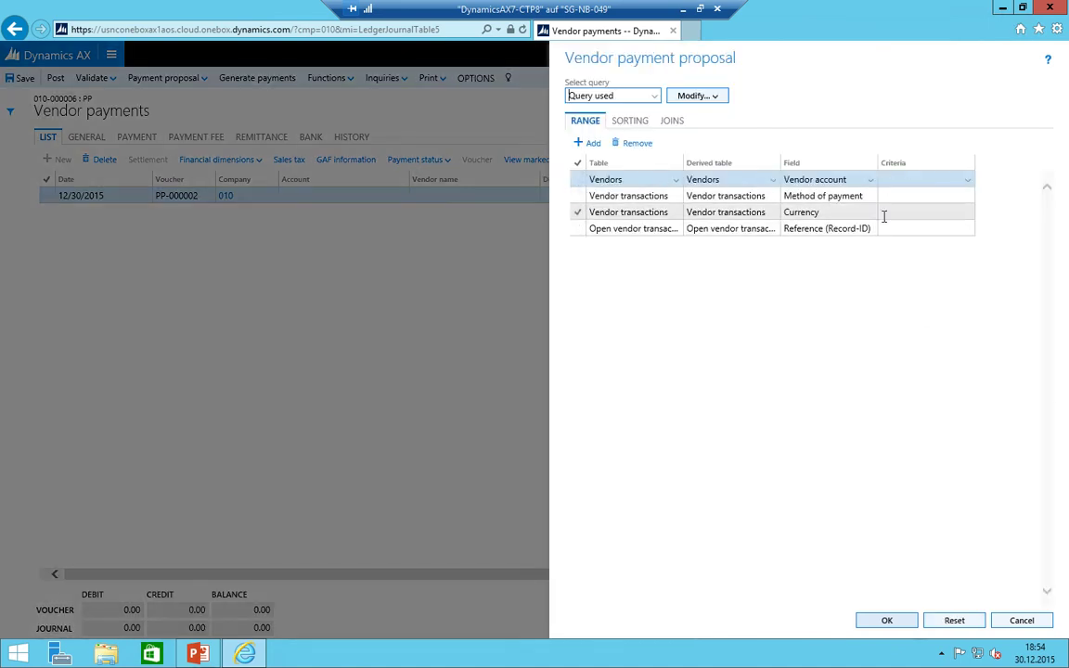
click(884, 216)
text(CHF)
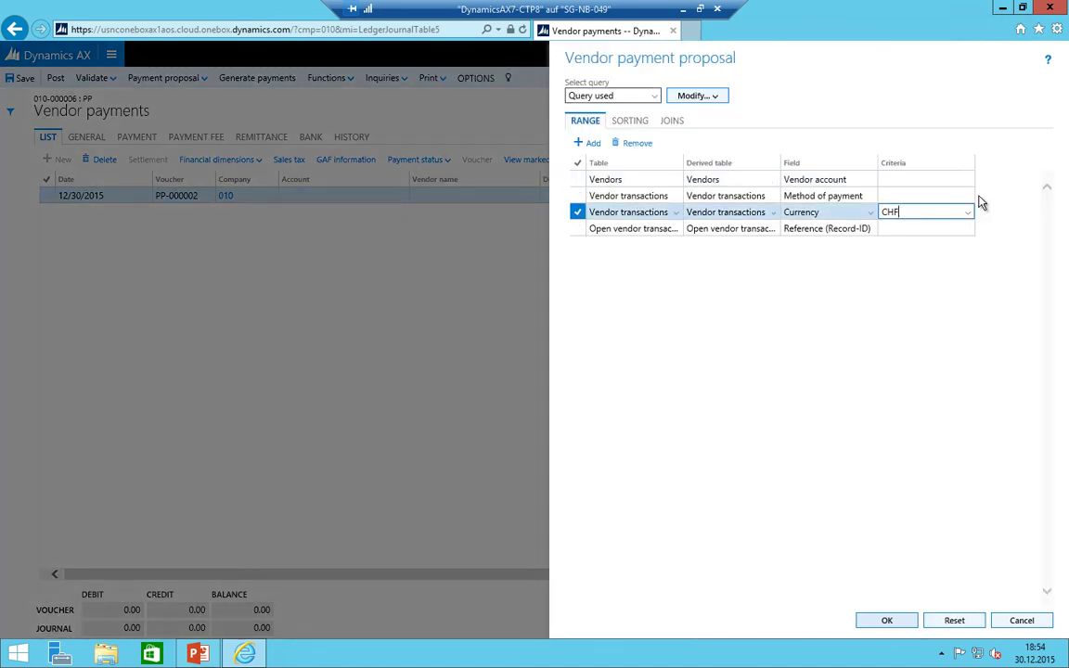
click(913, 198)
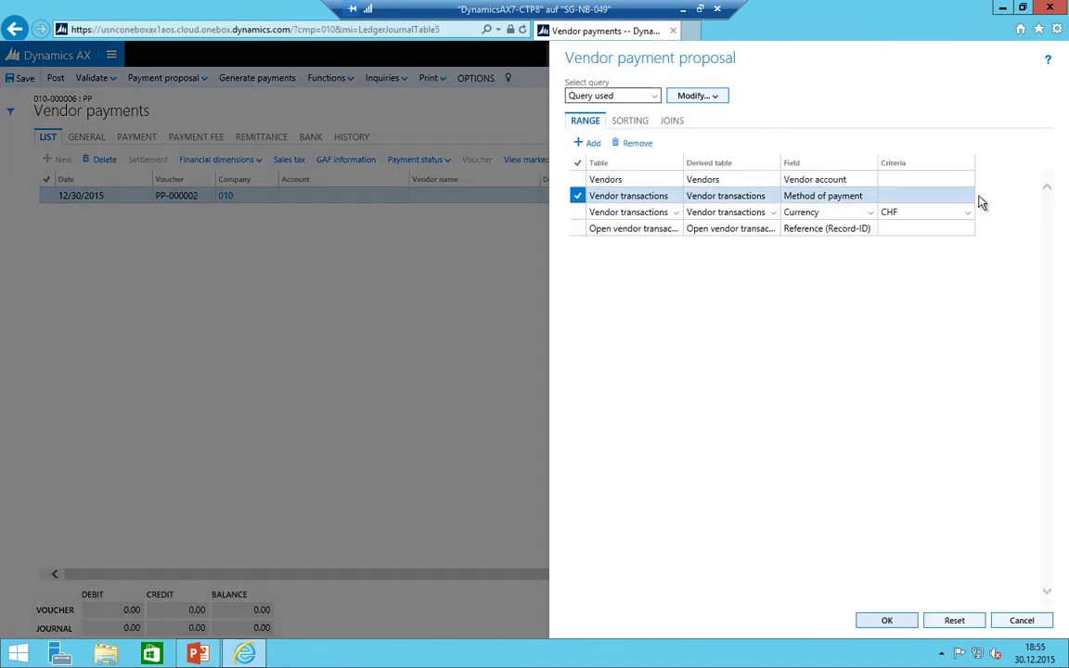
click(891, 213)
click(888, 622)
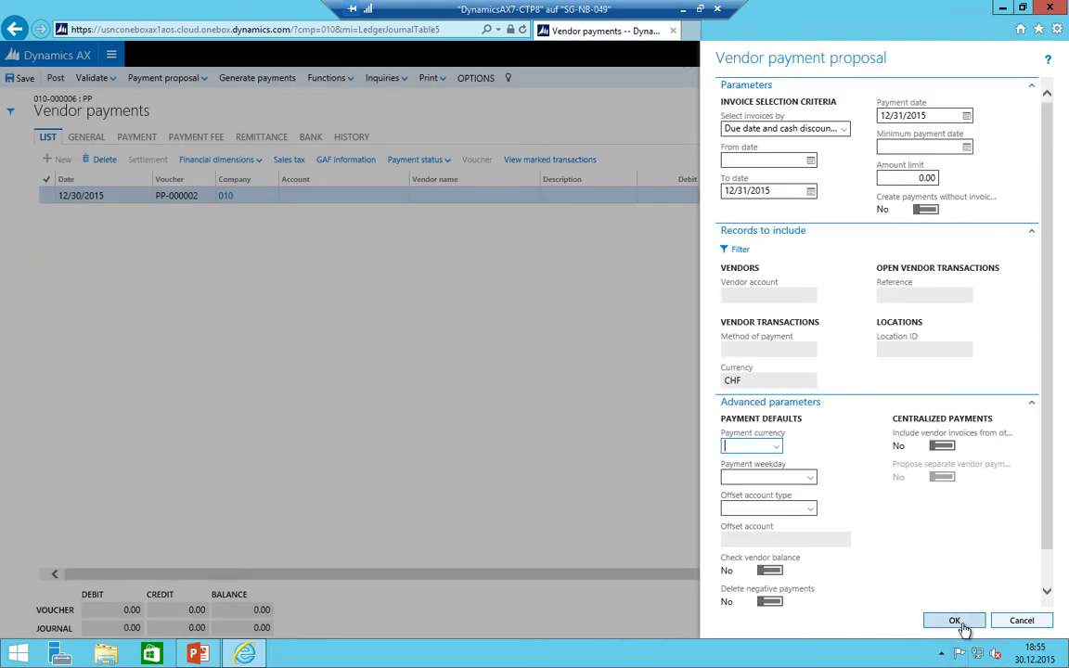
click(955, 620)
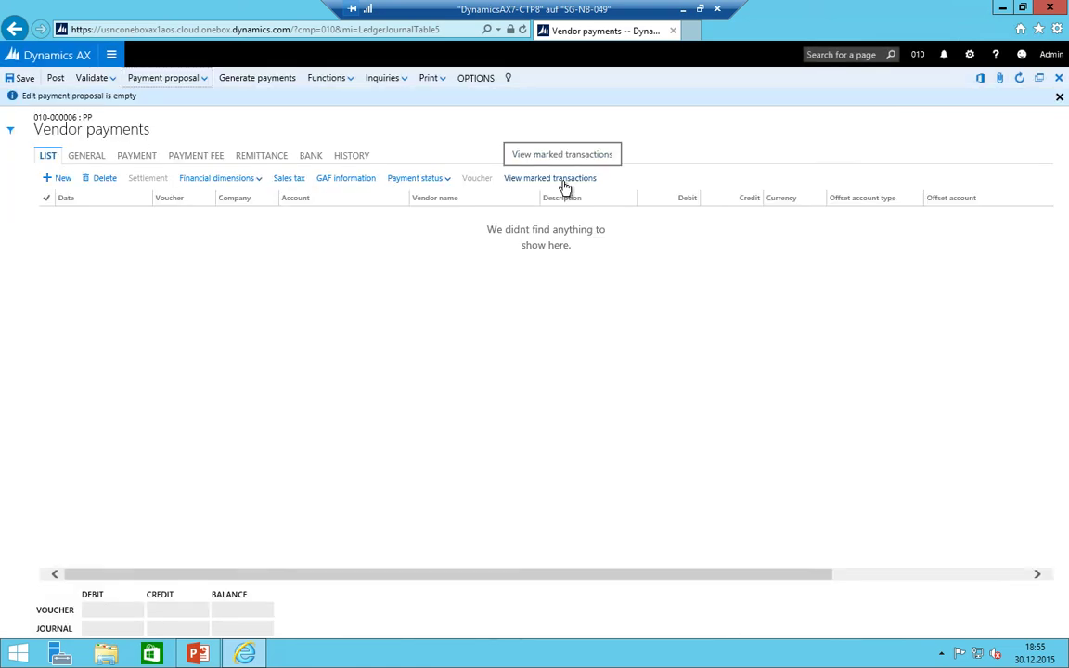
- Start another payment proposal in the journal and set its to date to 2/28/2016
click(165, 78)
click(185, 98)
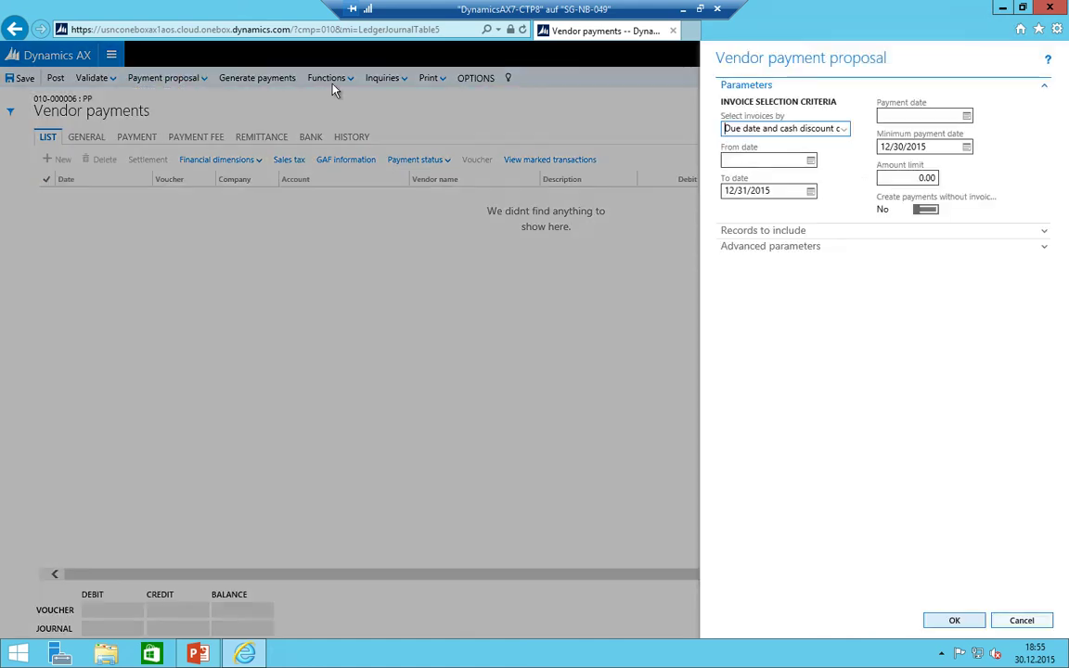
key(Tab)
key(Tab)
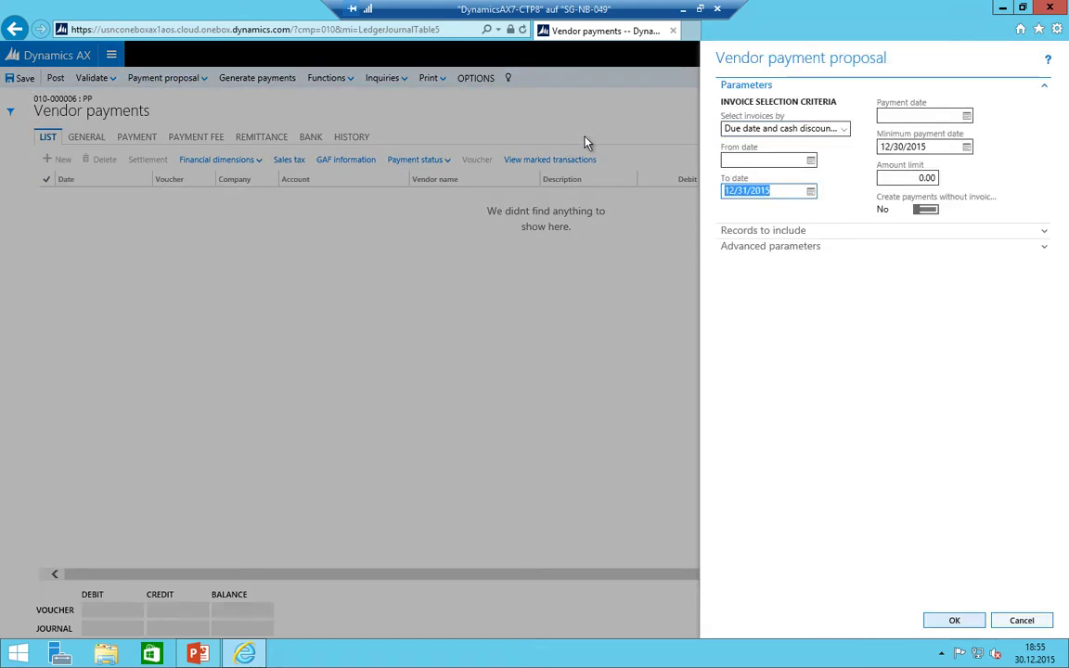
key(BackSpace)
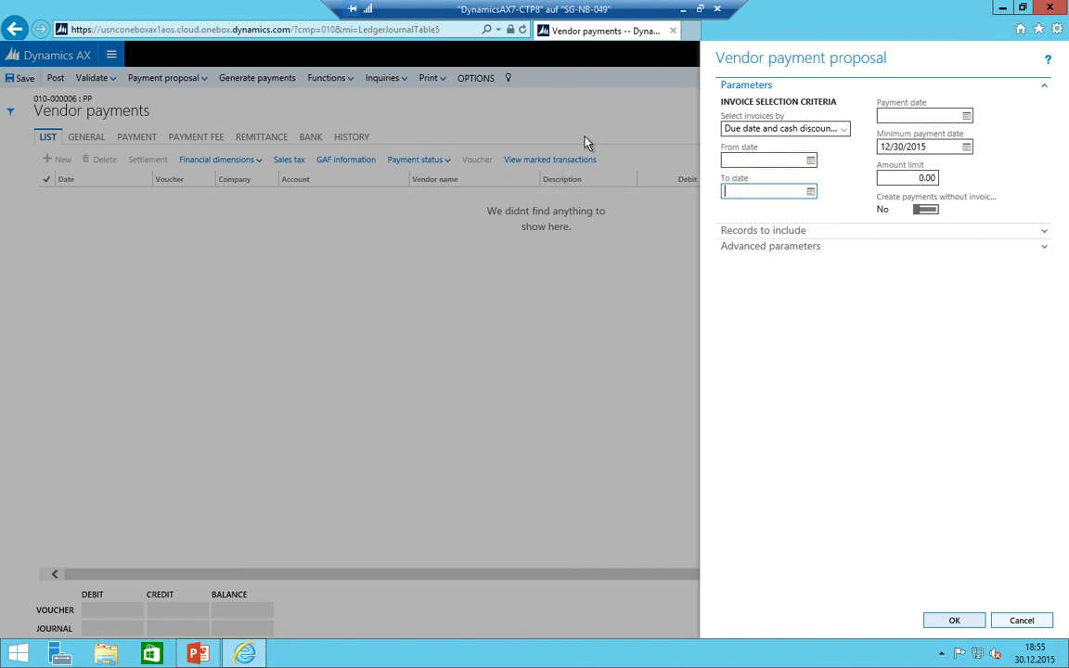
text(0228)
key(Return)
- Clear the minimum payment date, set the payment date to 12/31/2015, check the CHF filter, and run the payment proposal
key(Tab)
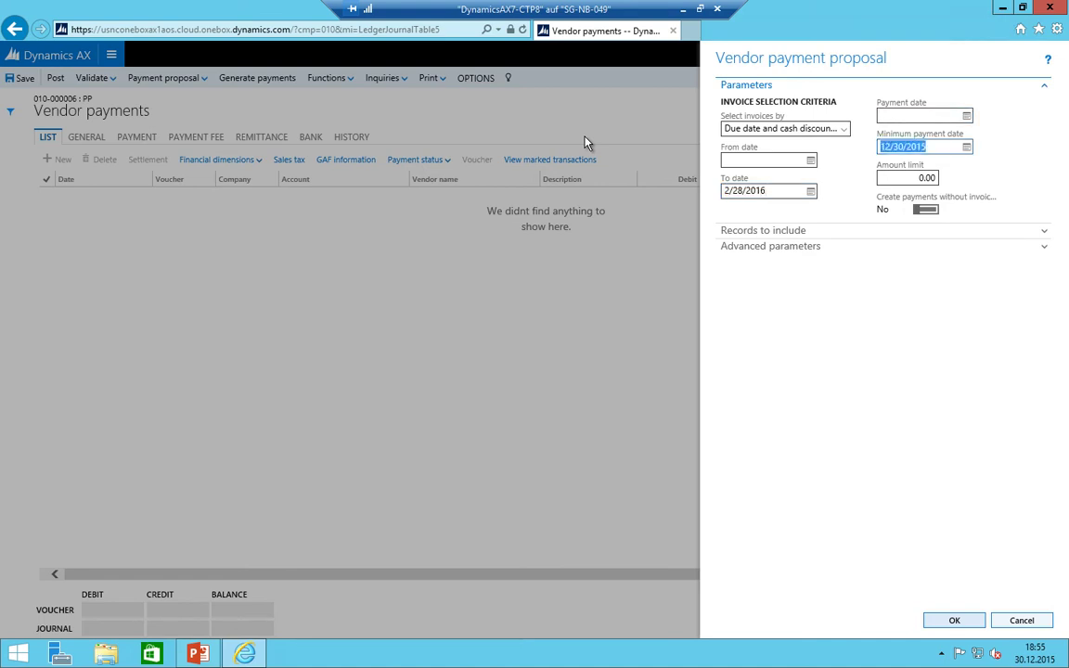
key(Delete)
key(shift+Tab)
text(1231)
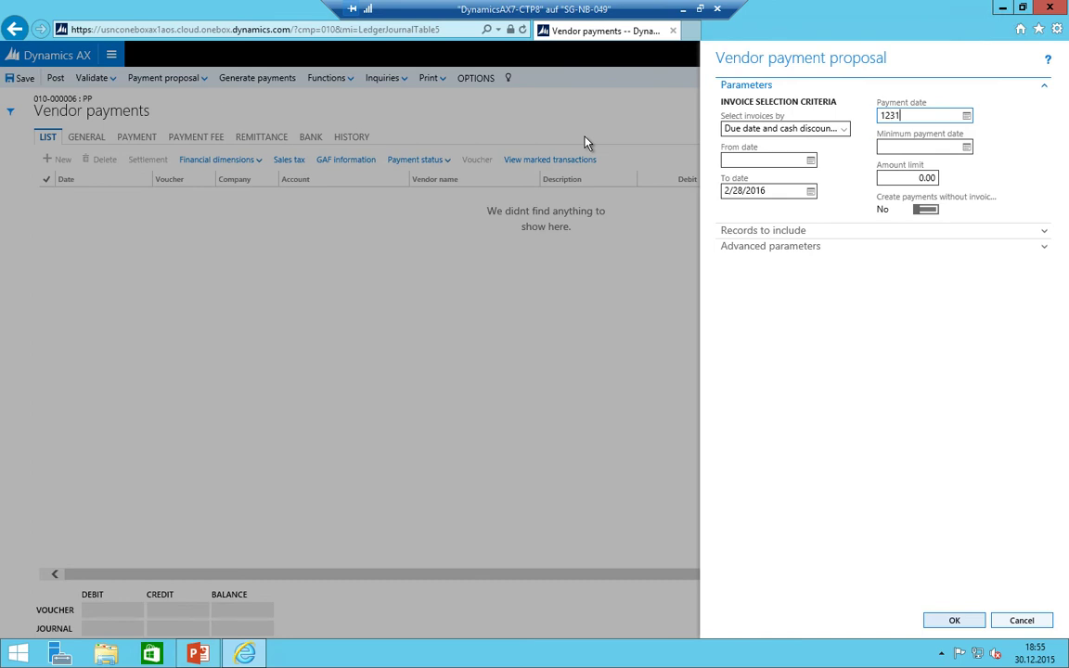
key(Tab)
click(852, 231)
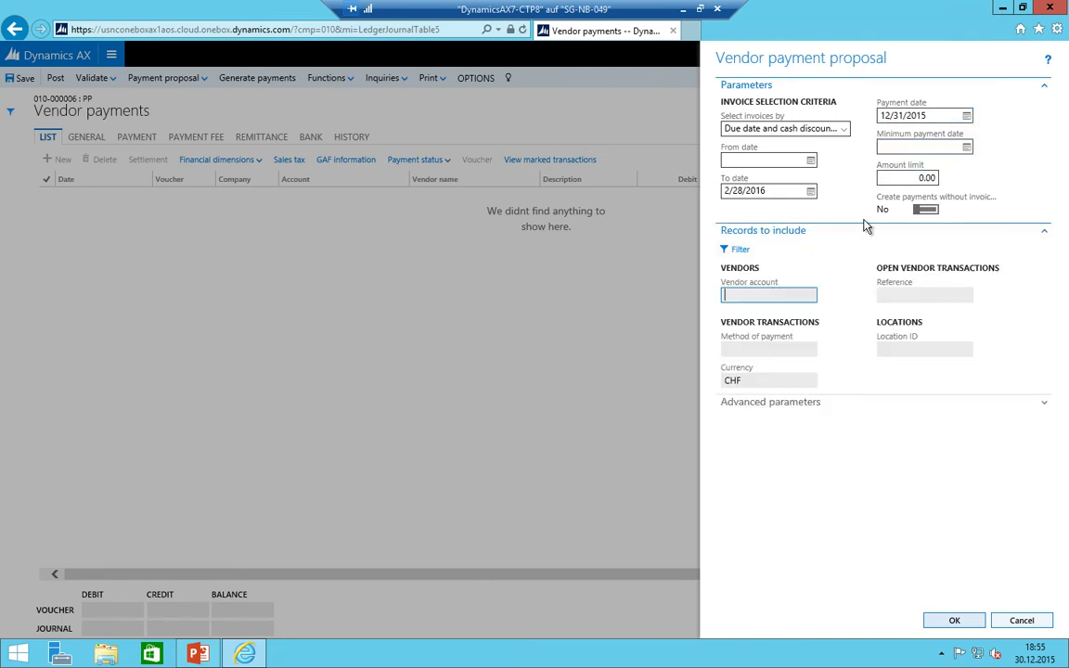
click(955, 620)
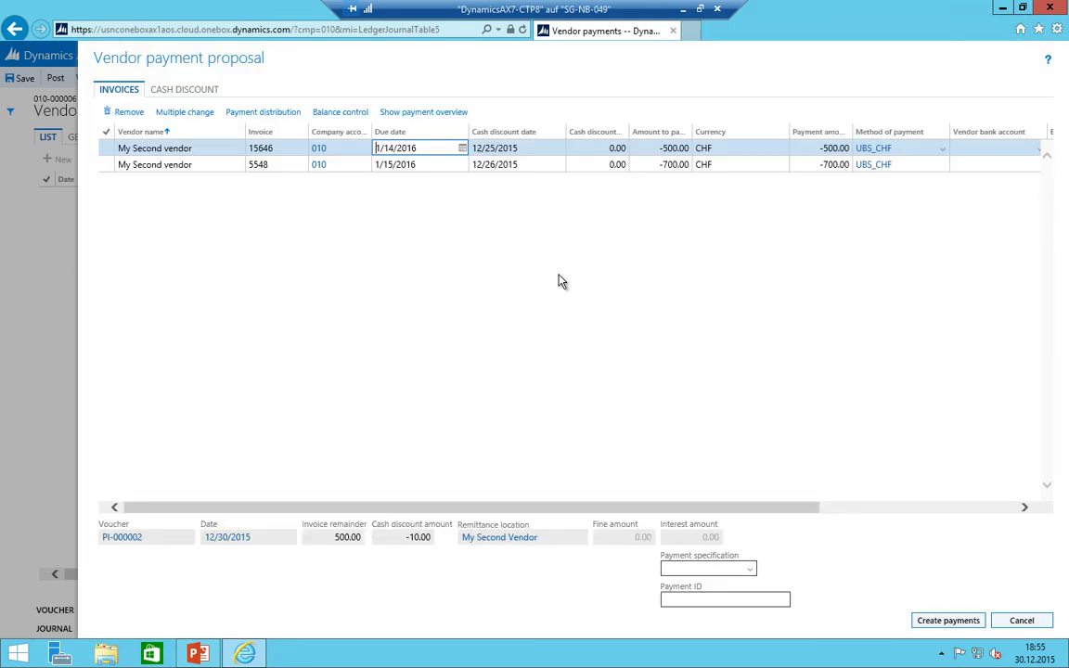
- Examine the due dates and cash discount dates of both proposed invoices and the first invoice's cash discount details
click(536, 165)
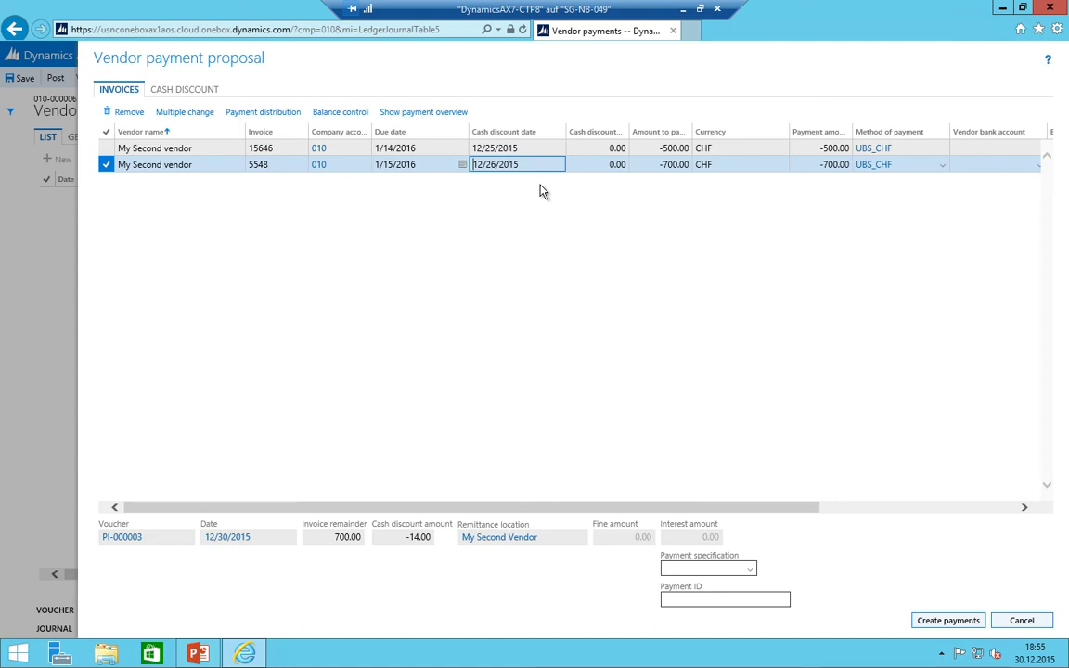
click(501, 149)
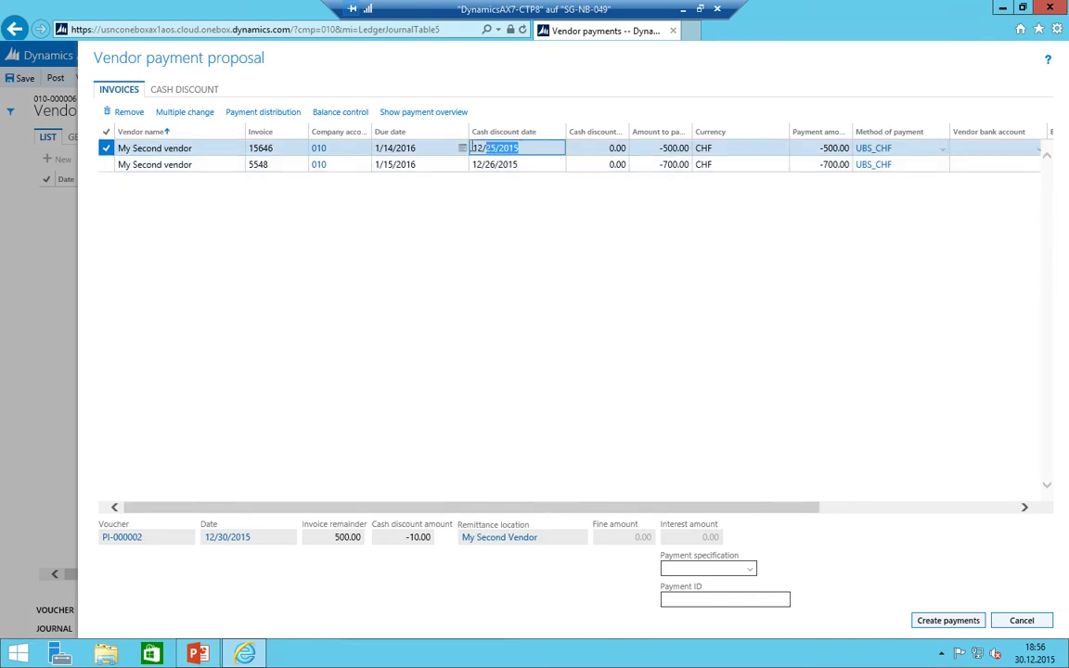
click(494, 162)
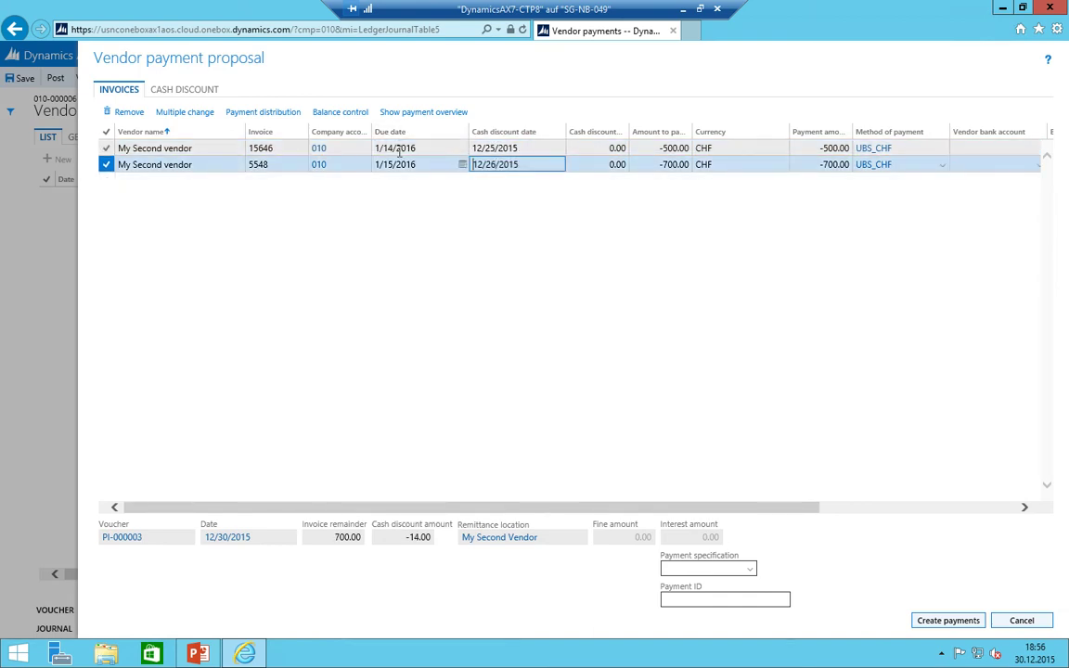
click(433, 147)
drag(434, 147, 320, 147)
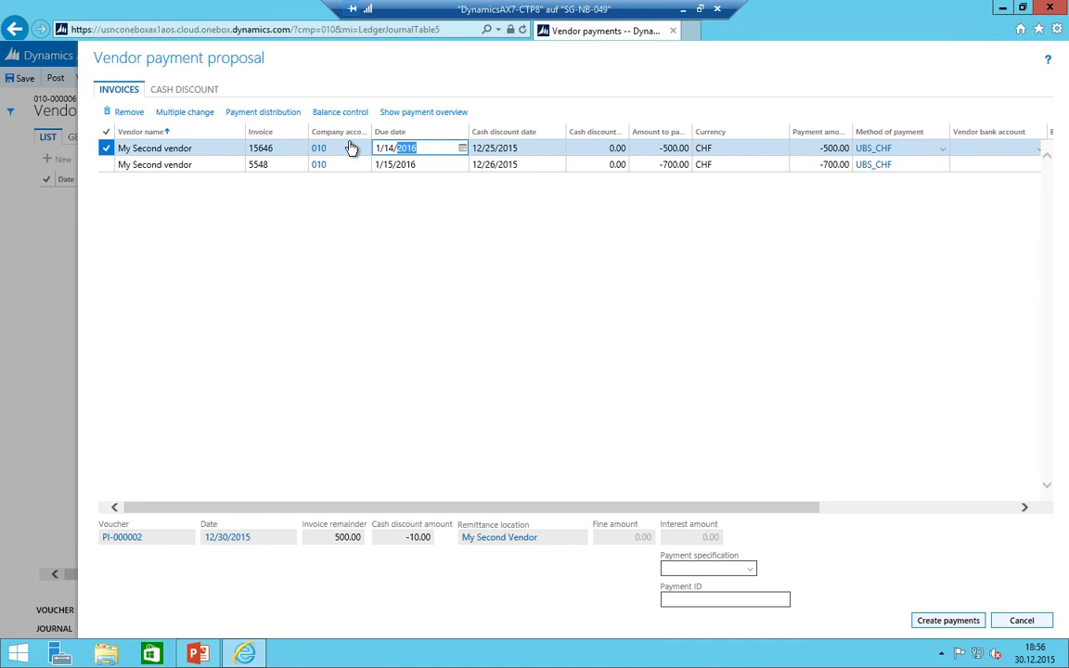
click(539, 149)
double_click(481, 148)
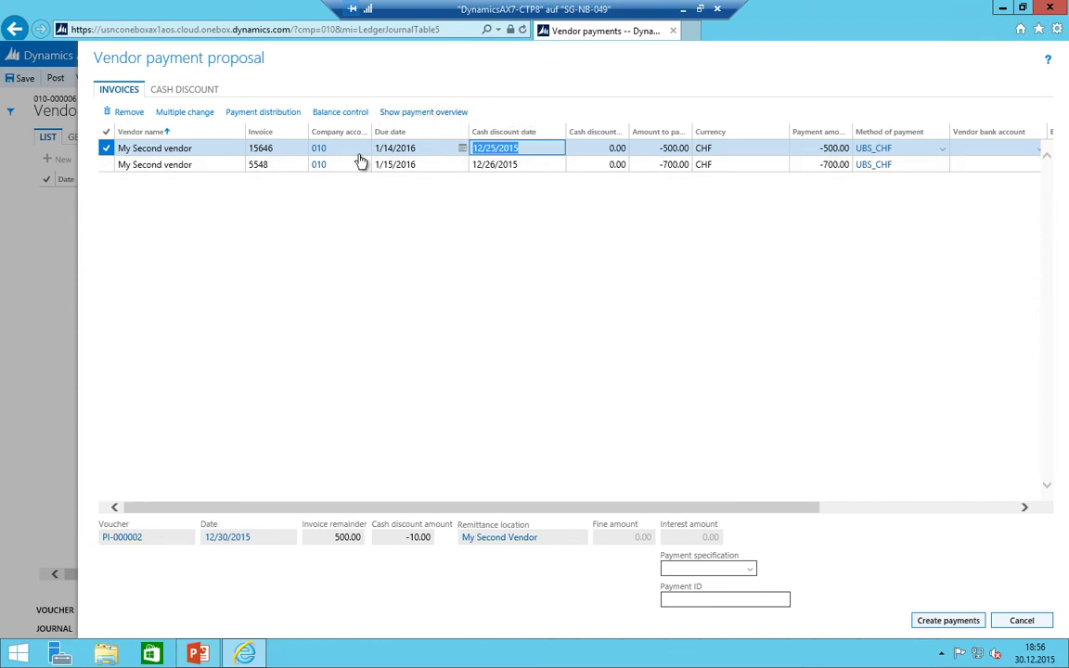
click(185, 90)
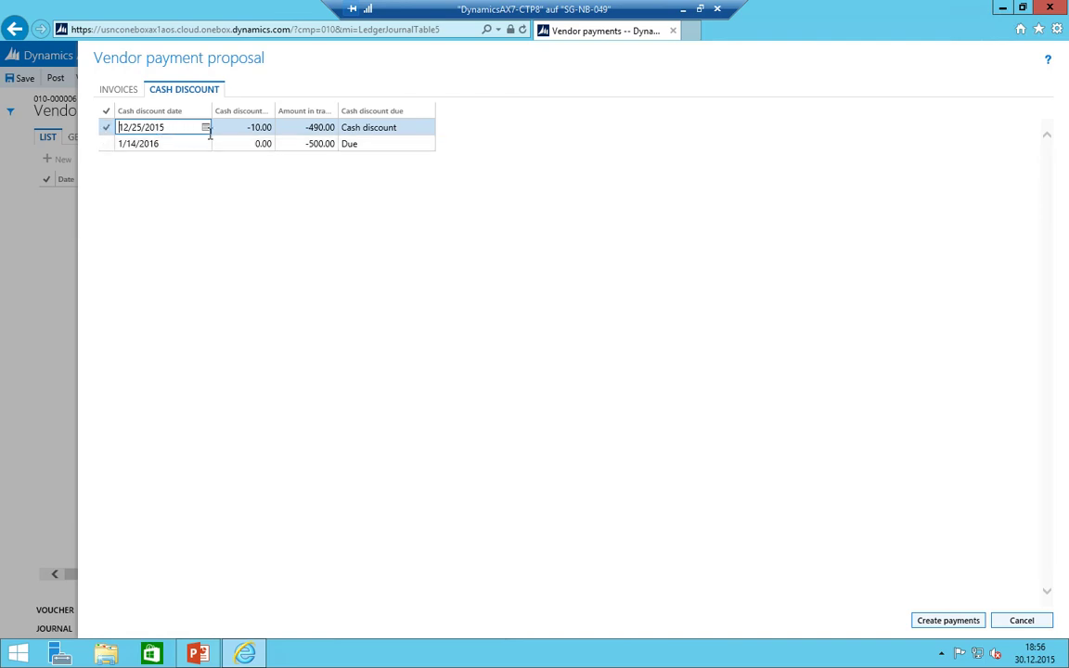
click(113, 89)
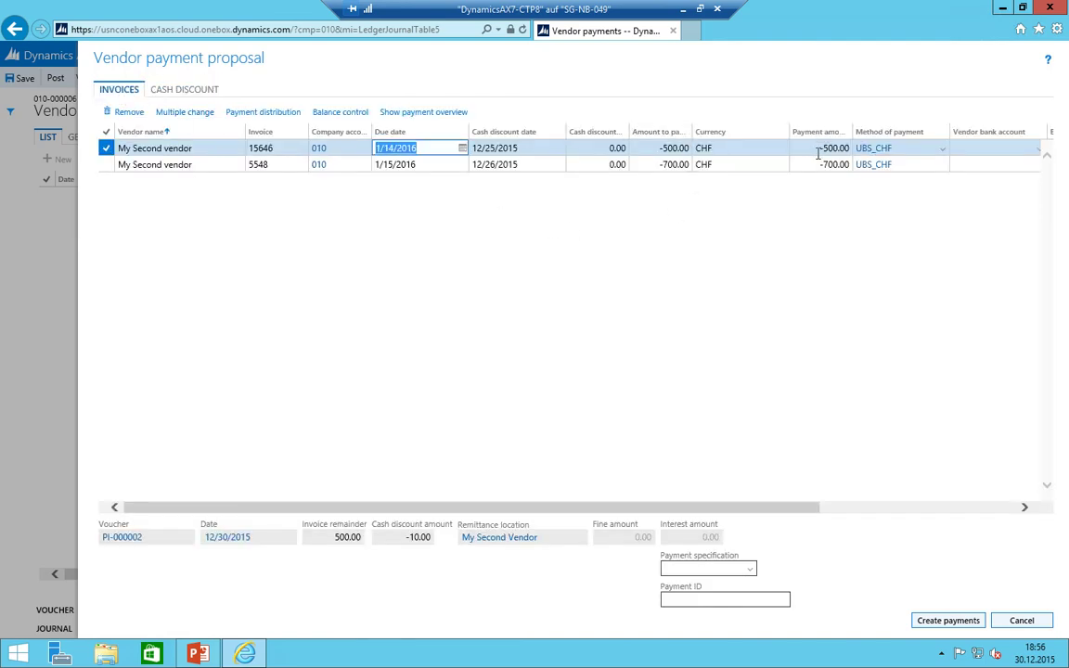
- Widen the Payment amount column to check the first invoice's cash discount, and close the proposal without creating payments
click(848, 128)
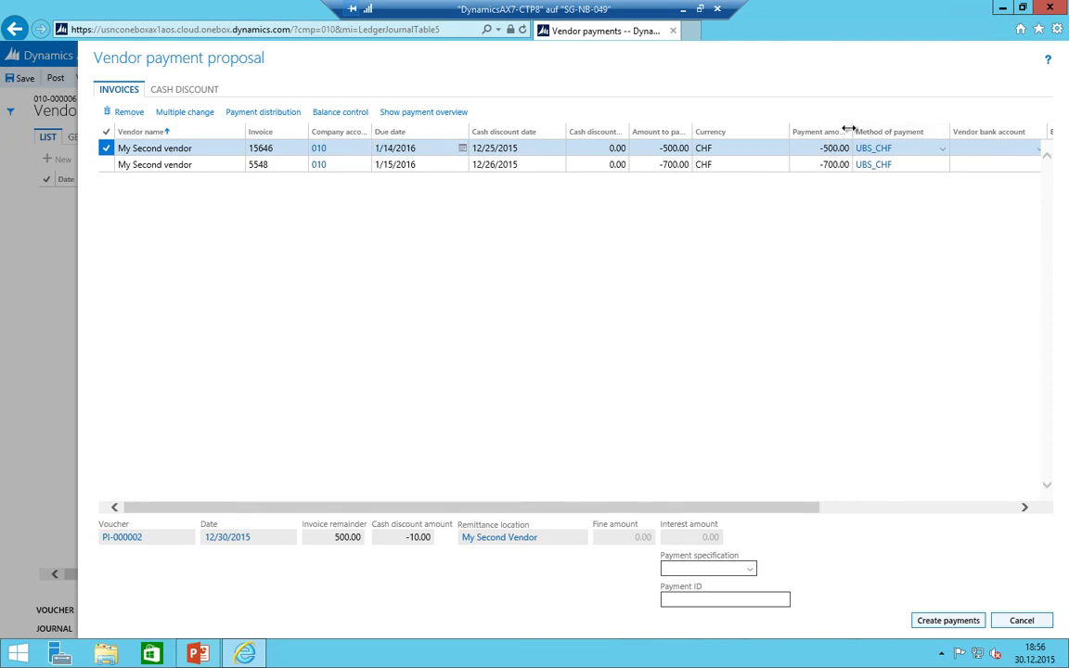
drag(848, 128, 899, 130)
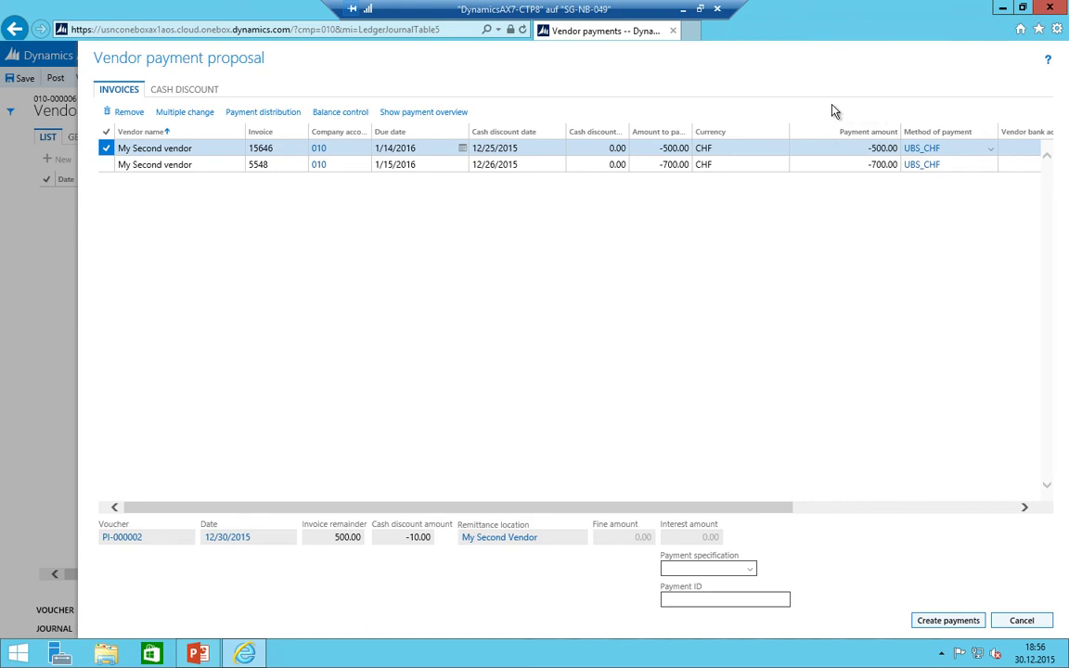
click(408, 537)
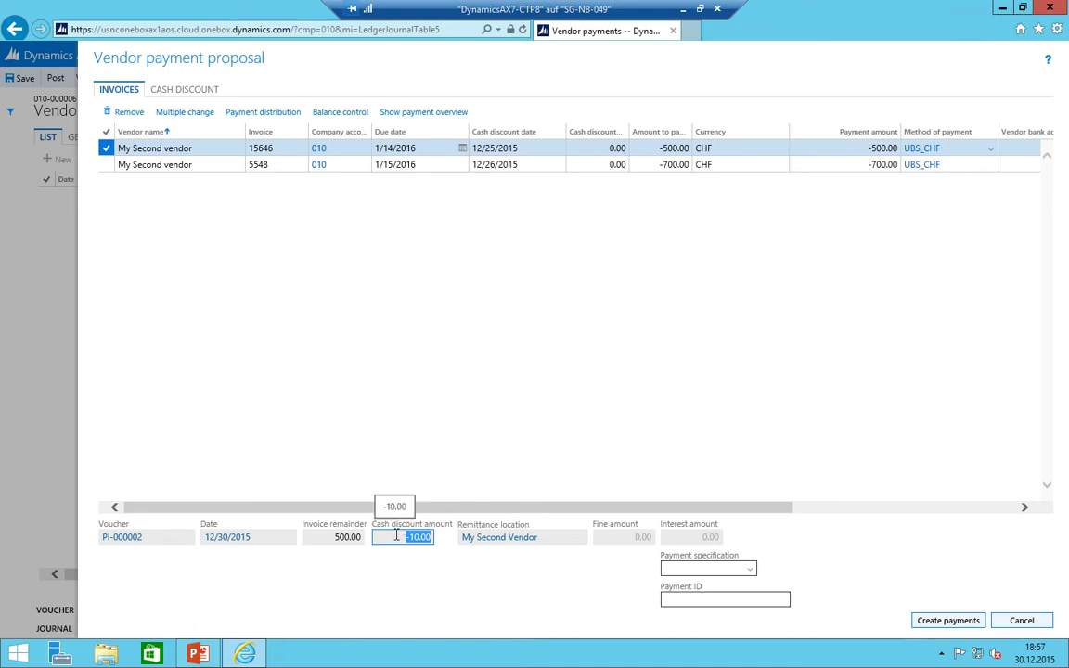
click(517, 163)
click(527, 147)
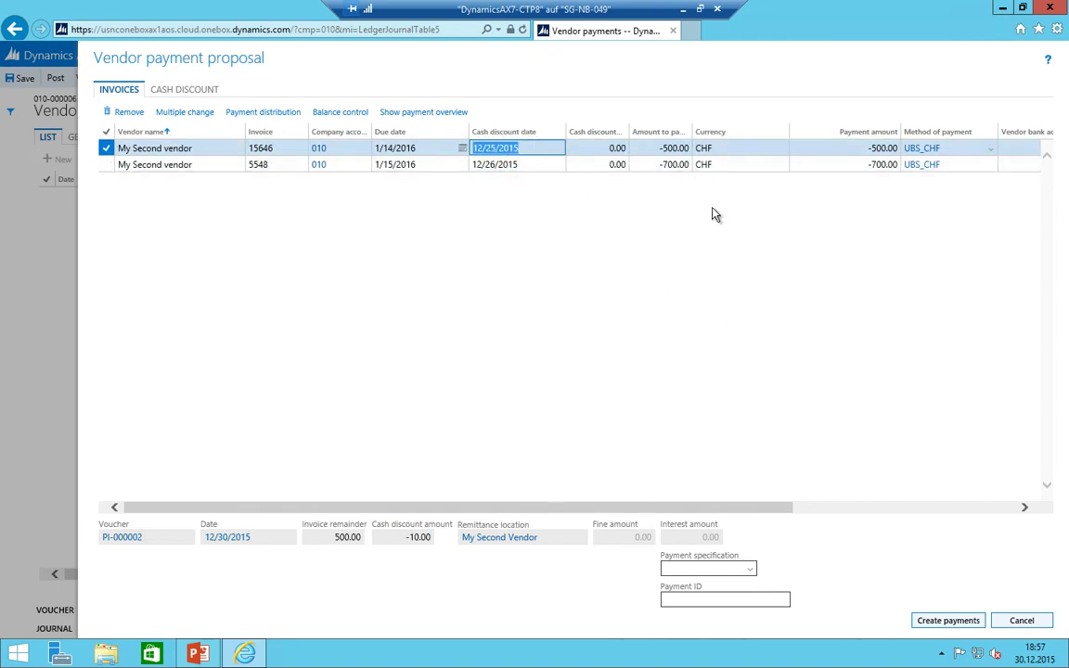
click(1021, 620)
- Start a new payment proposal with payment date 12/25/2015 and no minimum payment date
click(193, 79)
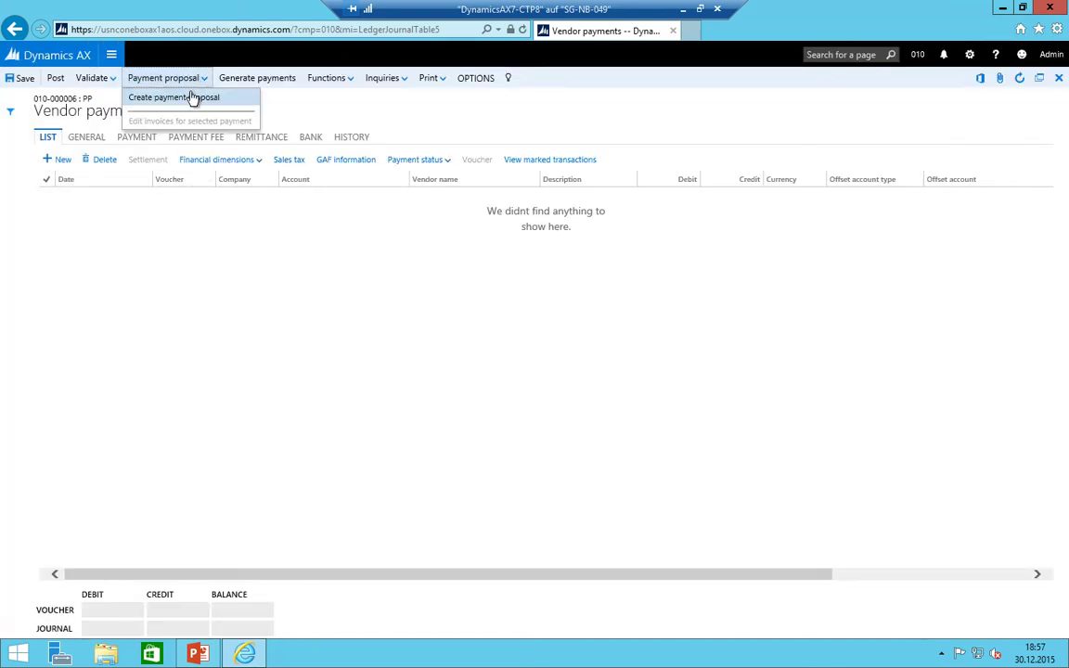
click(189, 99)
drag(877, 146, 803, 148)
key(shift+Tab)
text(12/25/2015)
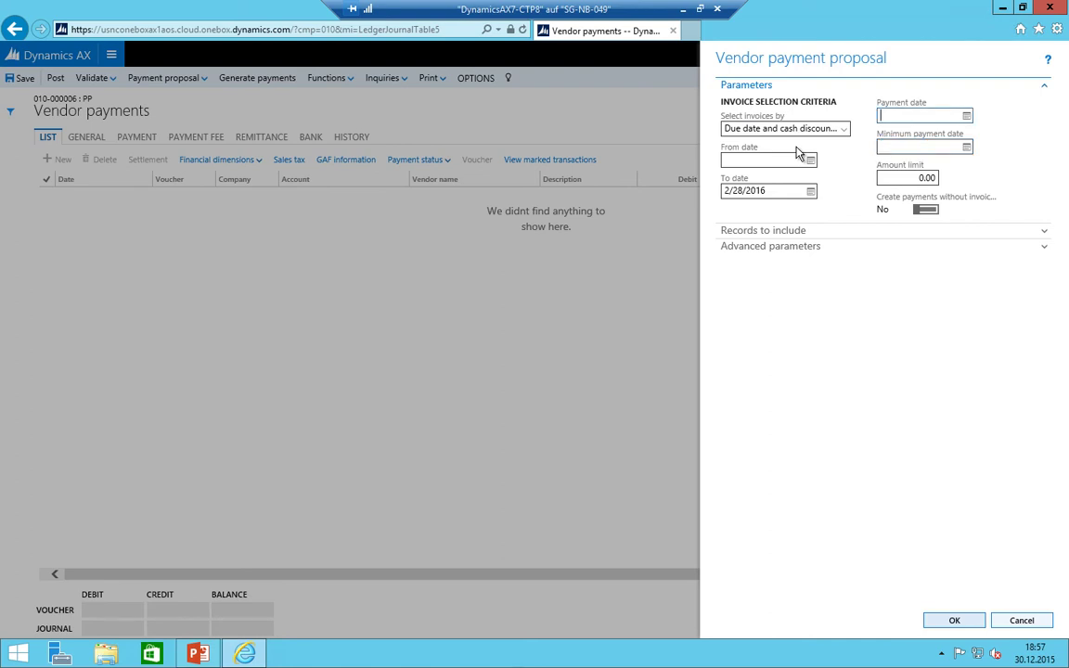
key(Tab)
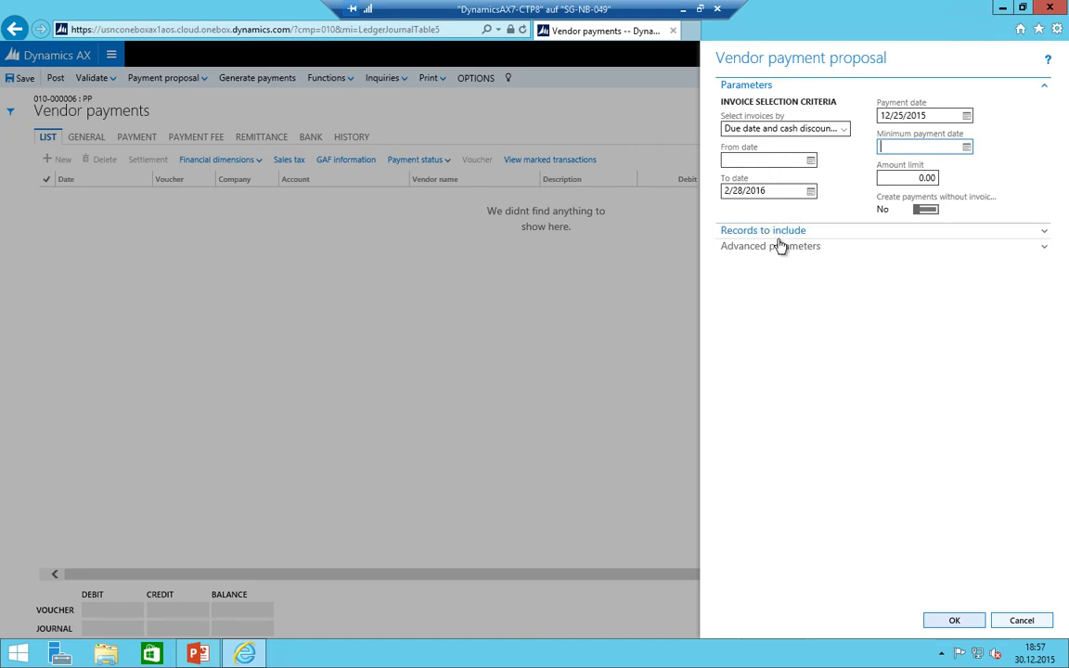
- Set the proposal's to date to 2/28/2016 and run the payment proposal
double_click(753, 191)
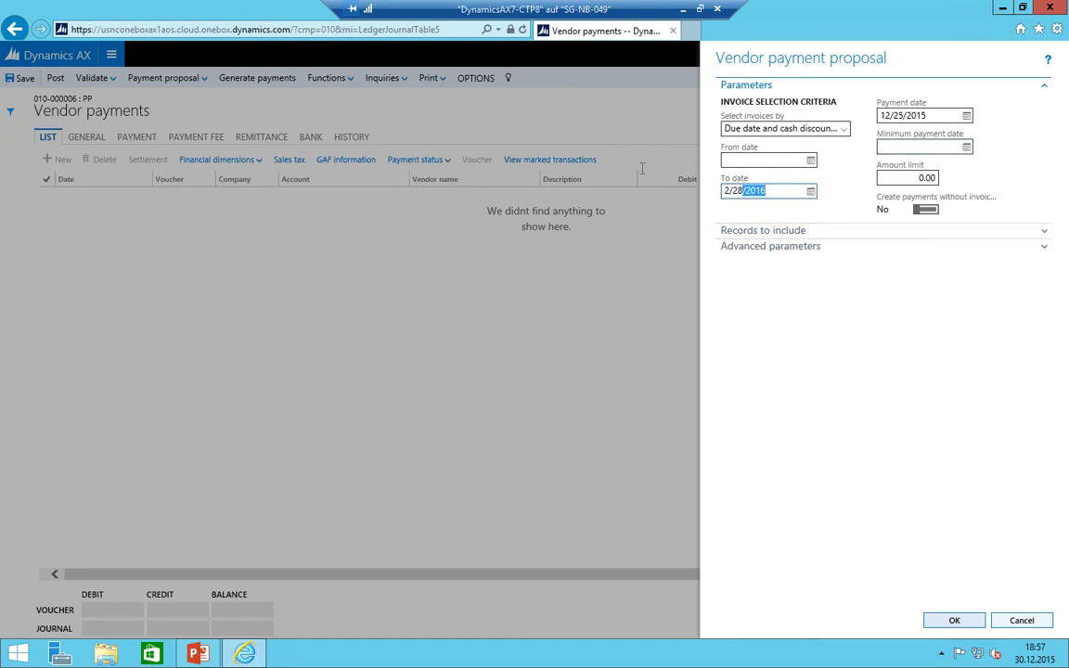
key(shift+Tab)
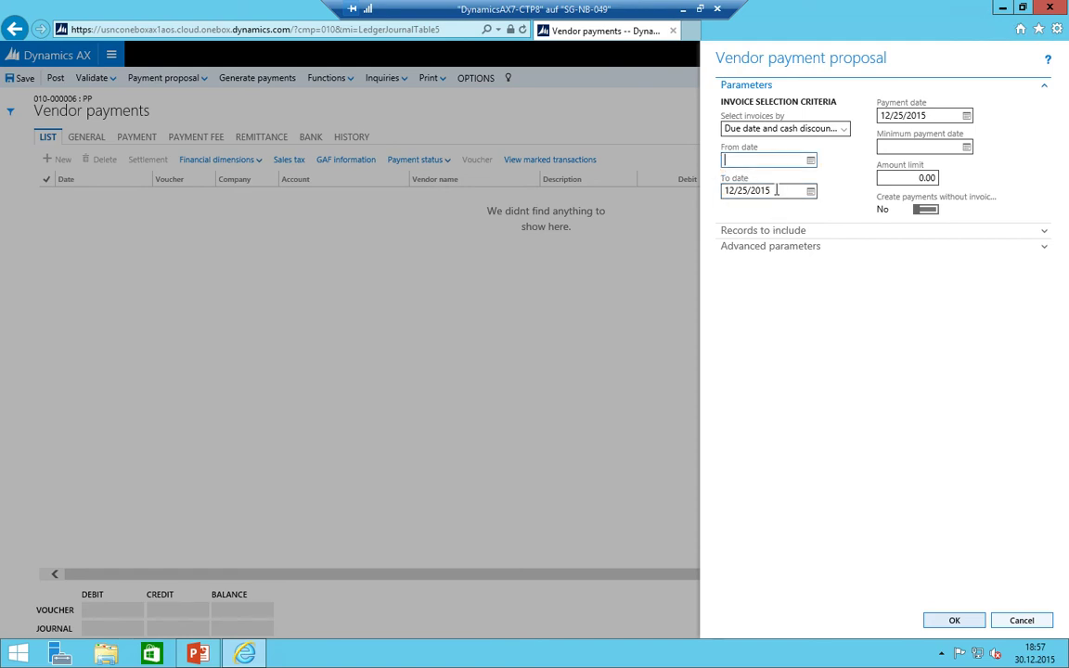
key(Tab)
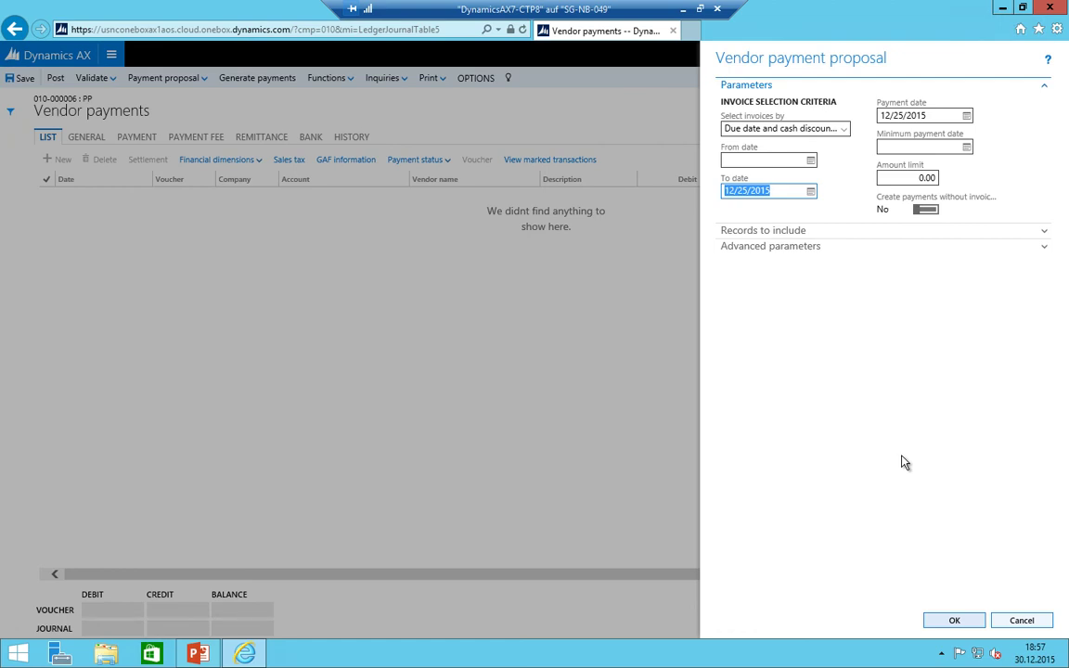
text(022816)
key(Tab)
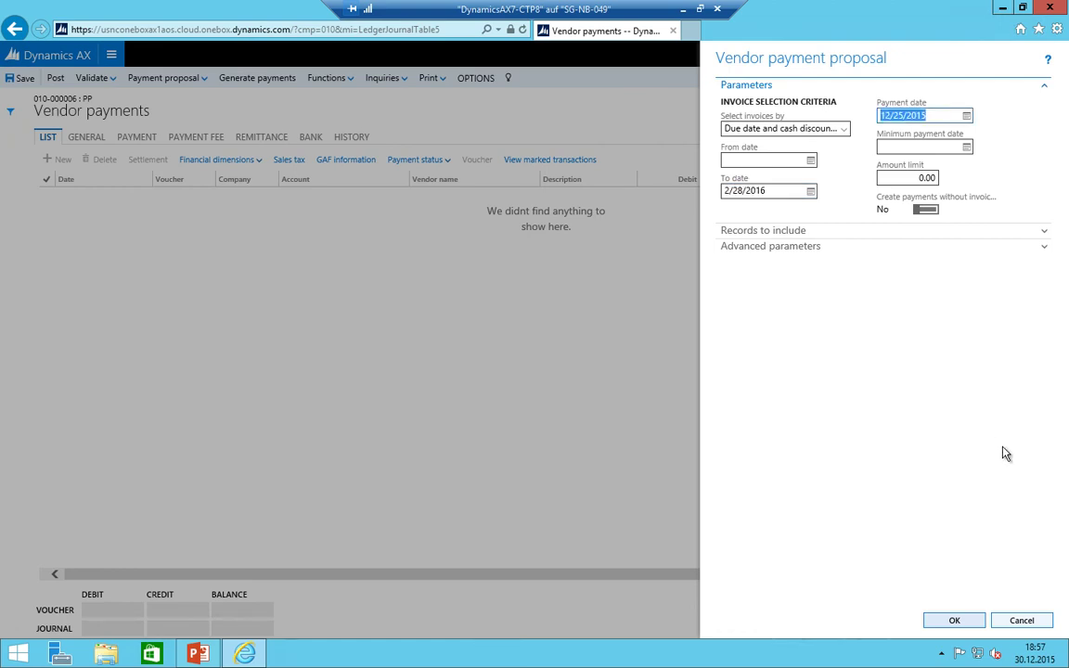
click(954, 620)
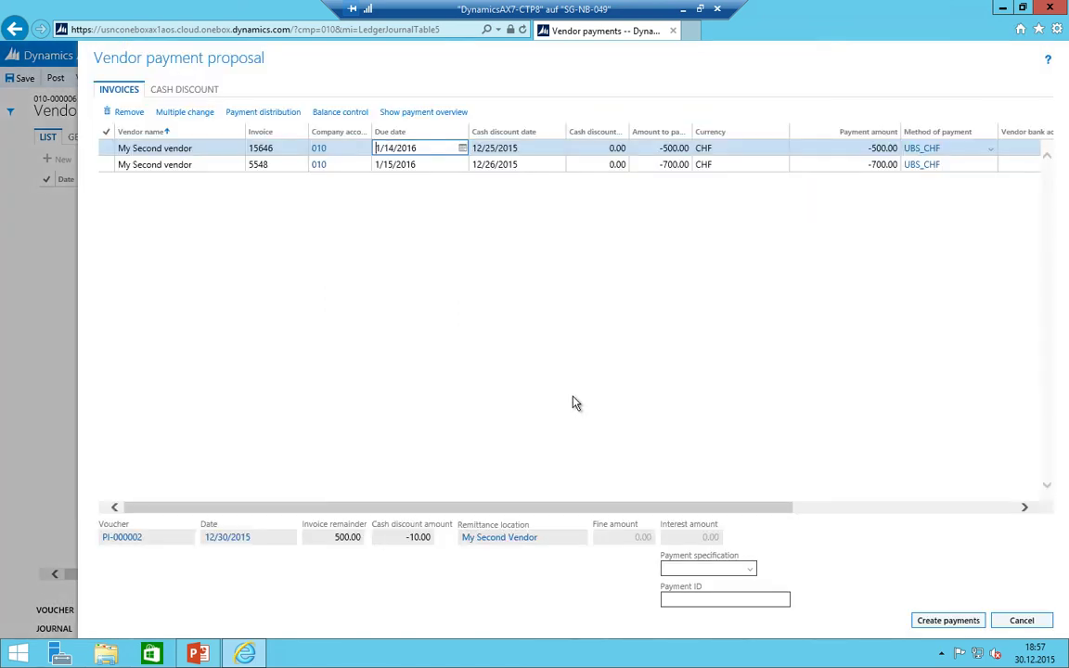
- Check the proposed invoices' cash discount amounts in a widened Cash discount amount column, and cancel the proposal
drag(354, 507, 722, 499)
drag(567, 509, 326, 509)
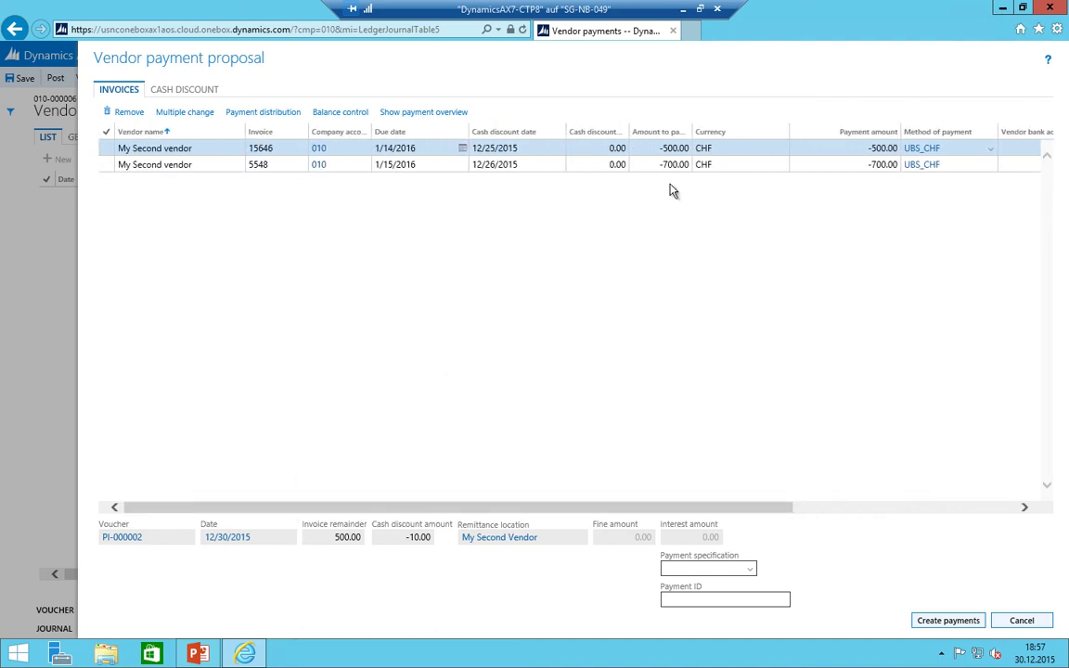
click(603, 164)
click(605, 148)
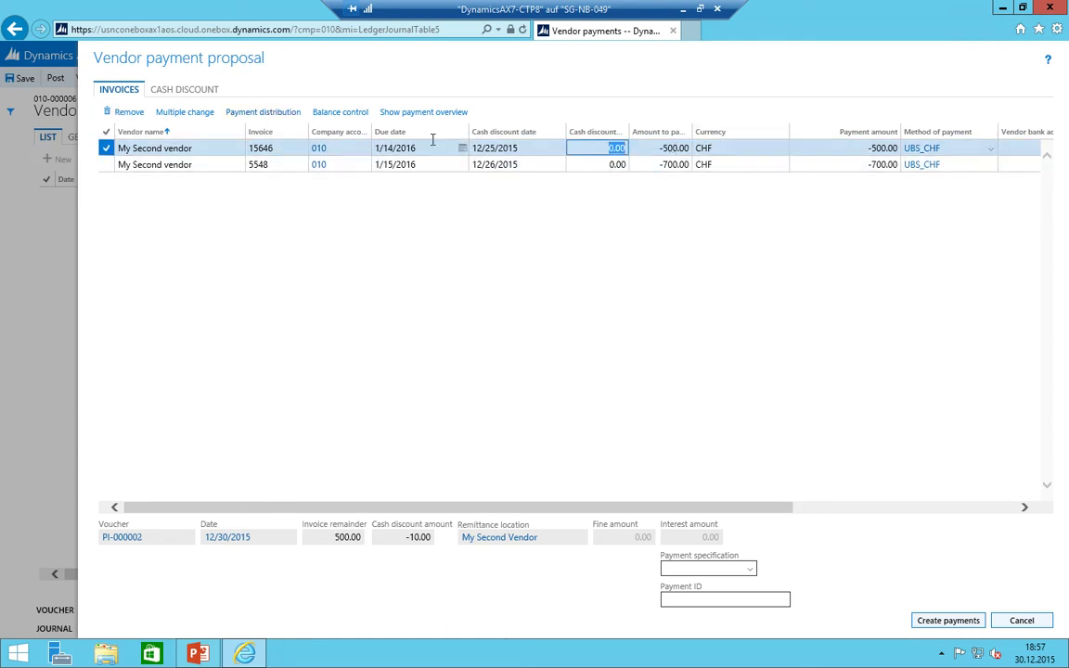
drag(628, 133, 724, 126)
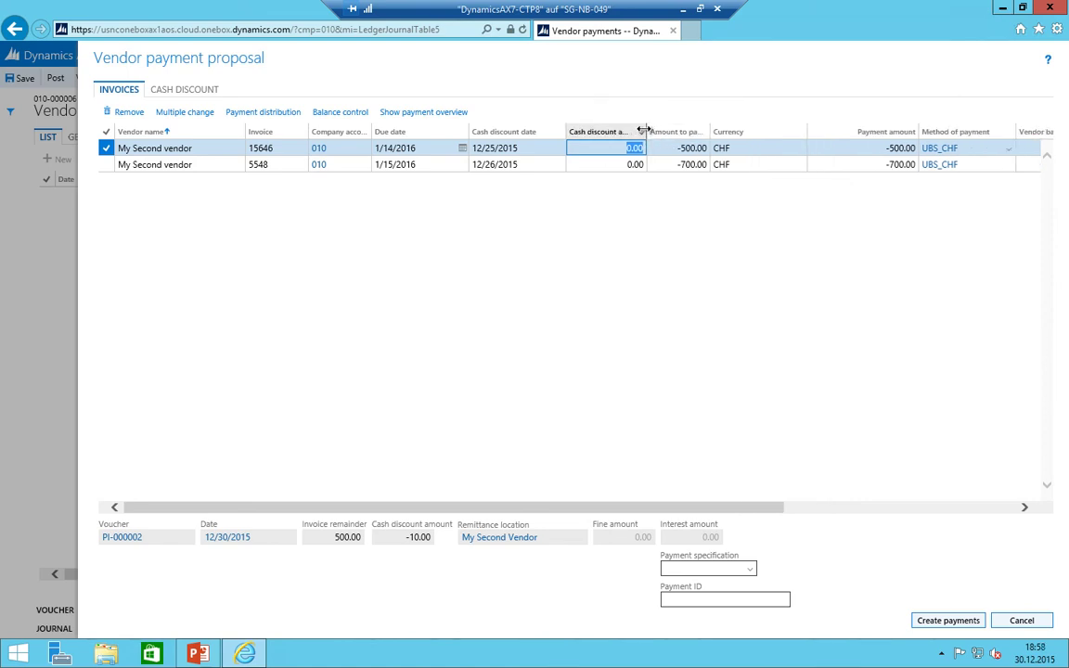
click(1006, 627)
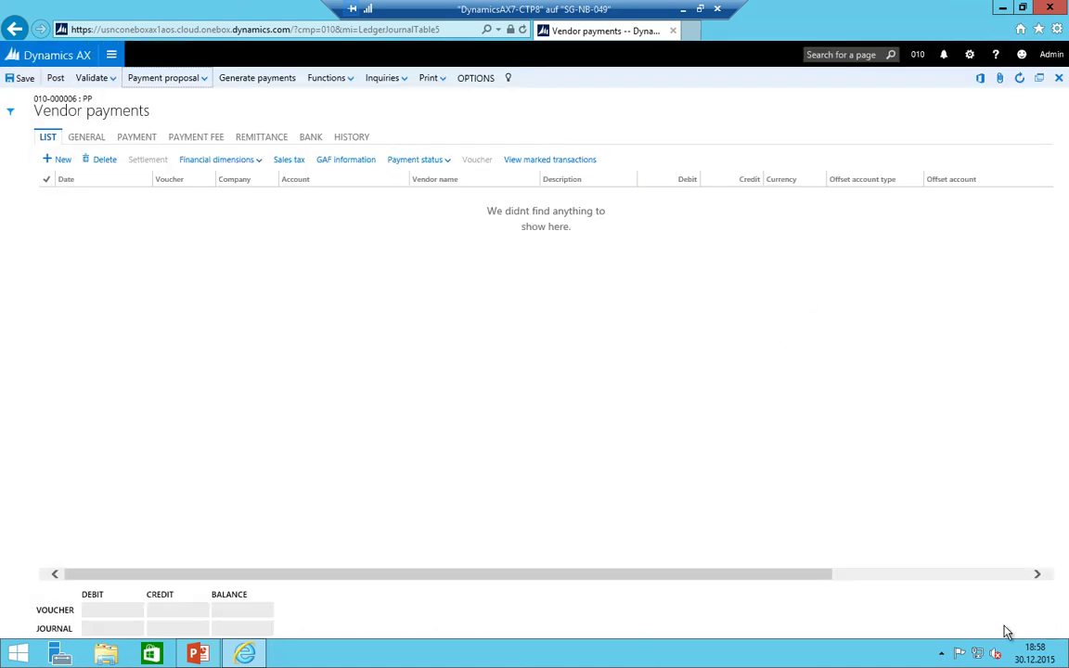
- Create another payment proposal, setting its payment date to 12/25/2015 and clearing the minimum payment date
click(191, 76)
click(195, 98)
click(918, 115)
text(12/25/2015)
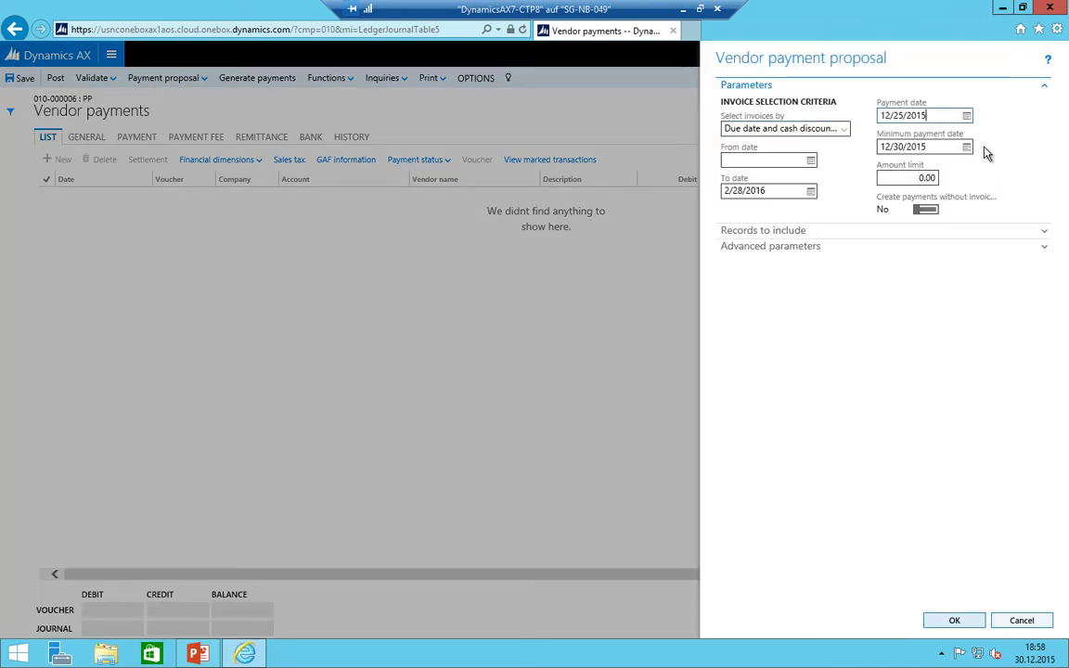
key(Tab)
key(BackSpace)
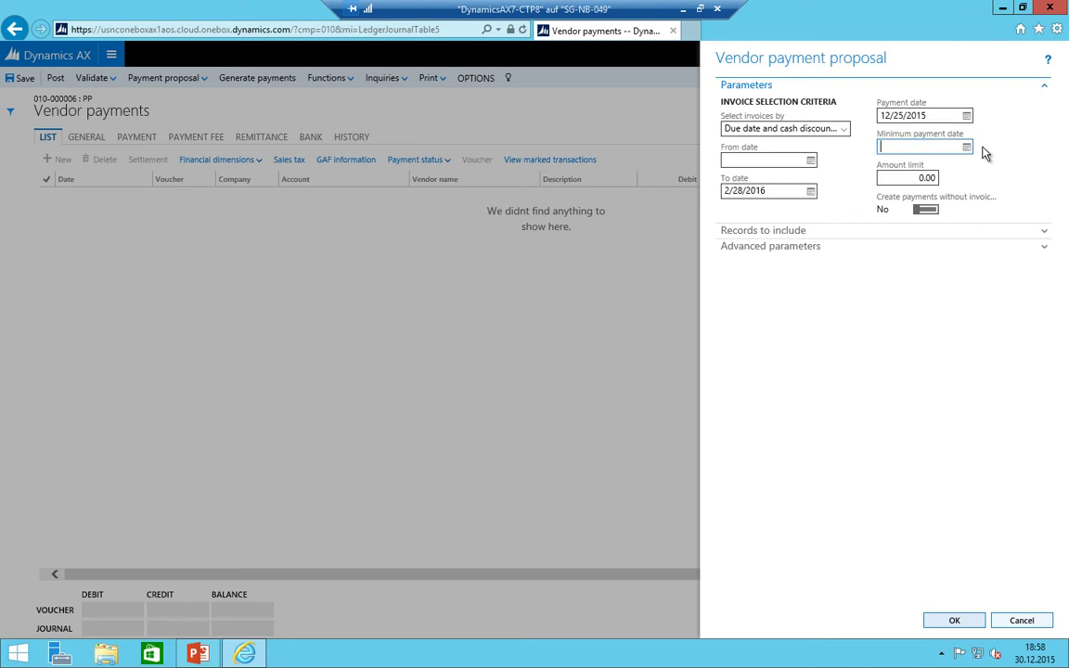
key(shift+Tab)
key(ctrl+c)
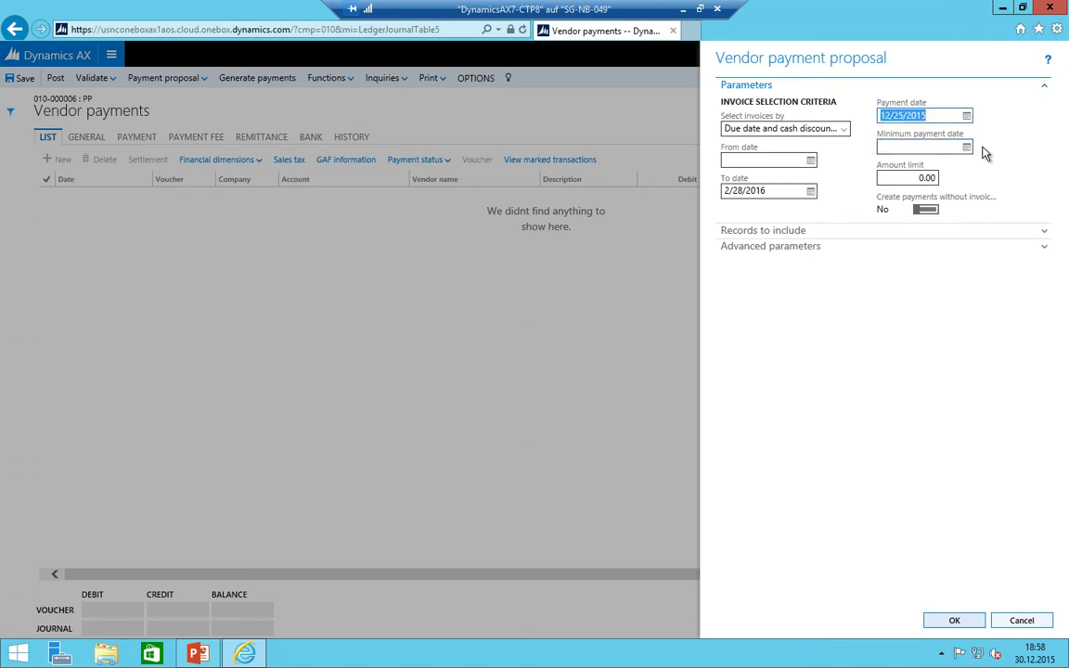
- Run the payment proposal with an empty to date, and cancel it without creating payments
key(shift+Tab)
key(ctrl+v)
key(Tab)
key(shift+Tab)
key(Delete)
key(Tab)
click(953, 620)
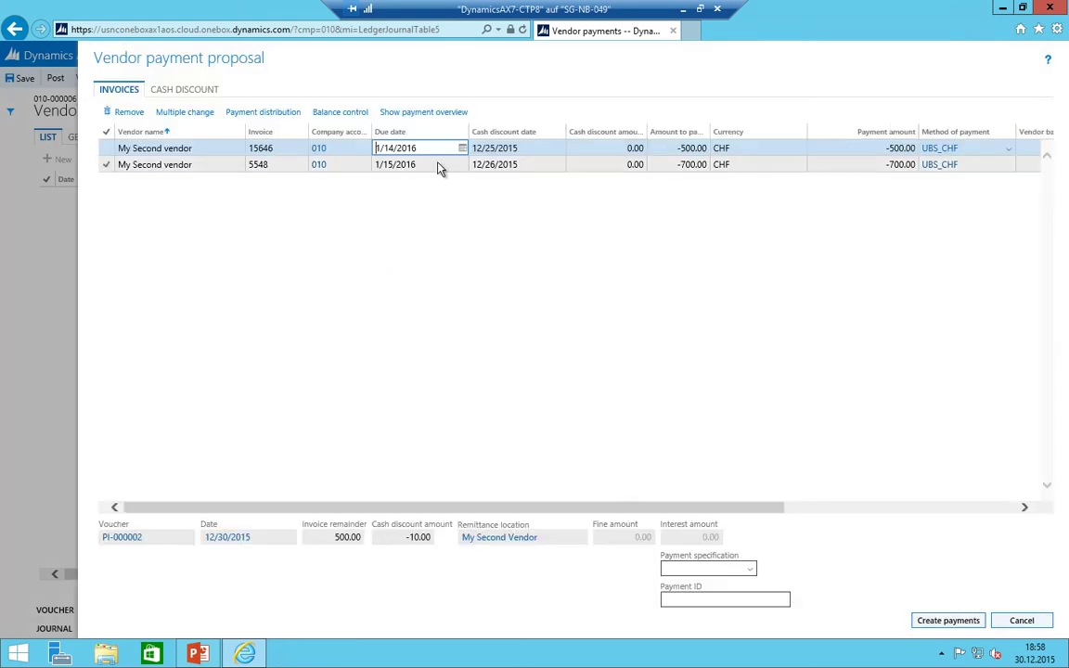
click(1021, 621)
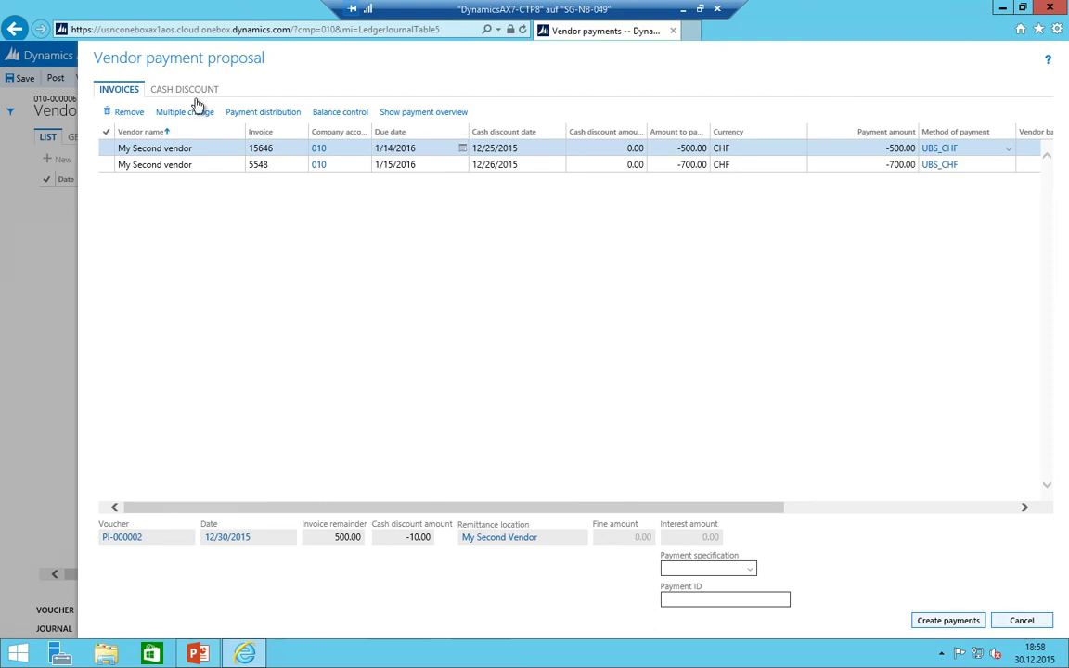
- Run a payment proposal with payment date 12/12/2015, an empty to date and no minimum payment date, and discard the proposal
click(177, 79)
click(180, 98)
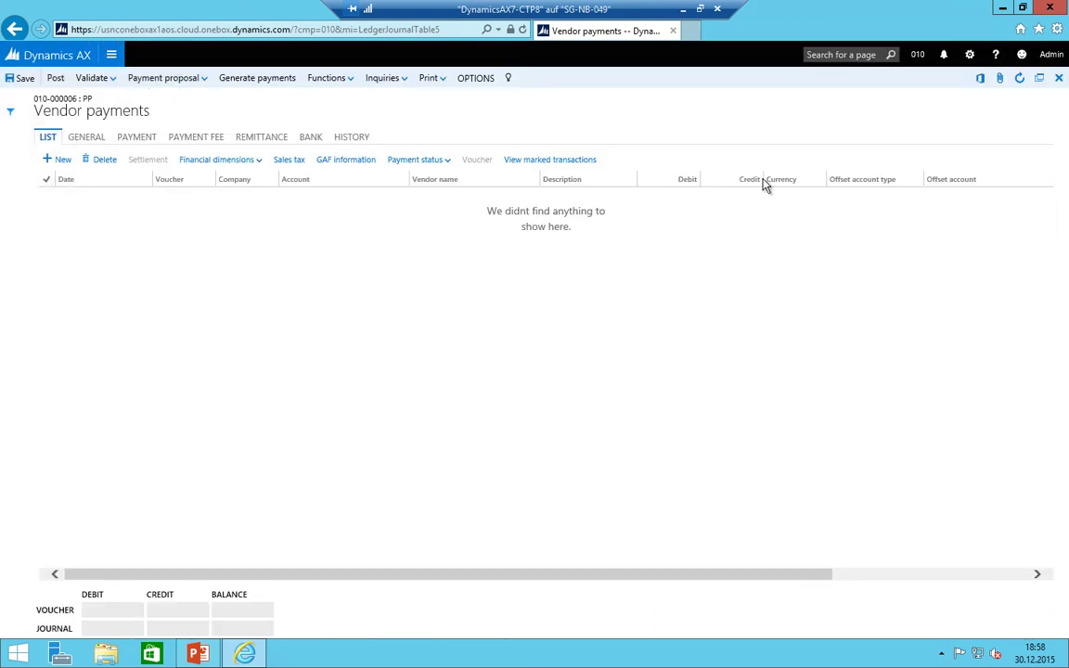
key(Tab)
key(Tab)
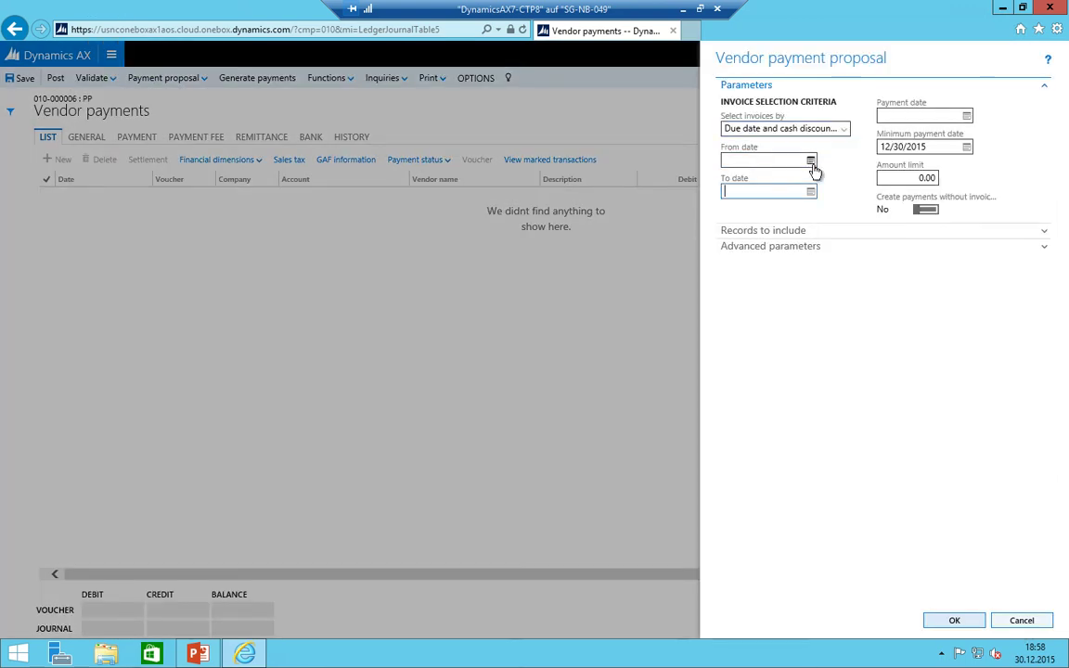
key(Tab)
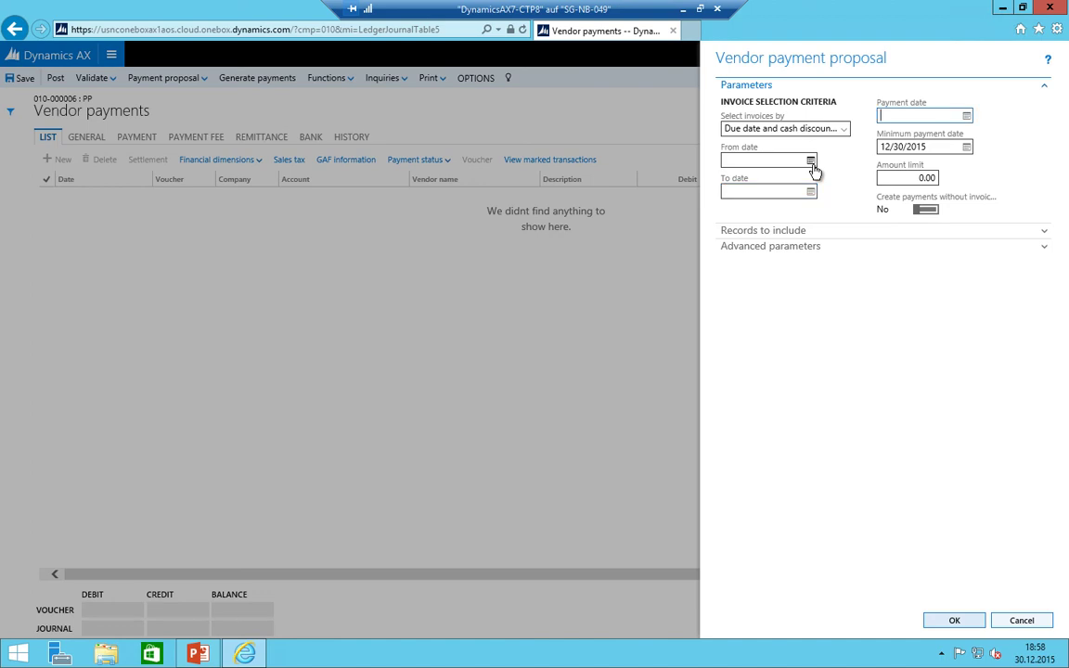
text(12/25/2015)
key(BackSpace)
text(12/12/2015)
key(Tab)
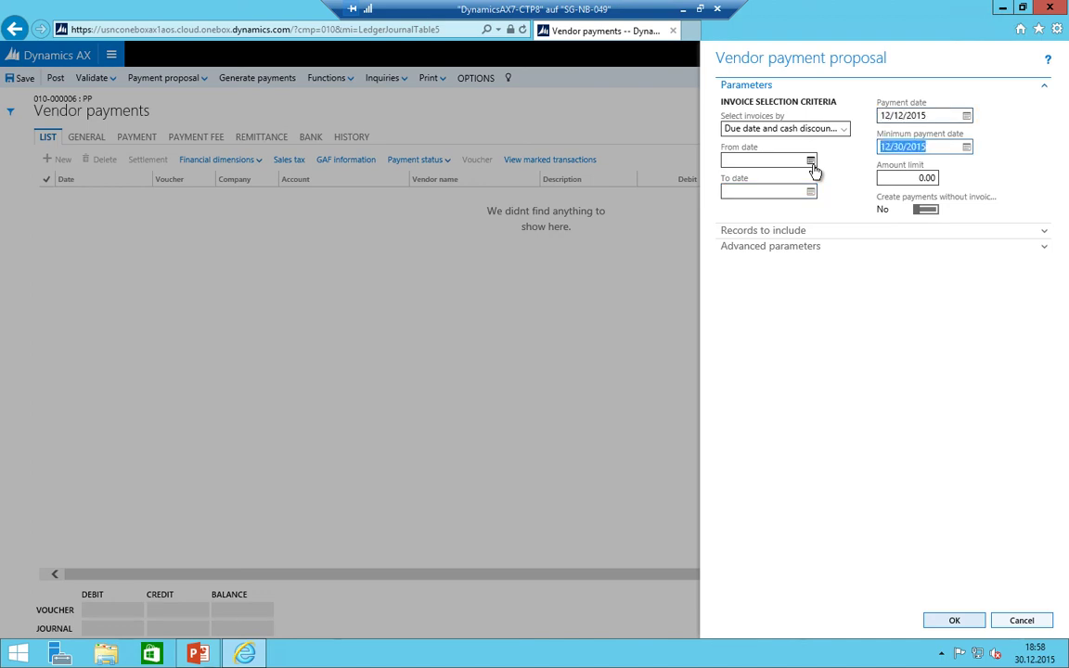
key(Delete)
key(shift+Tab)
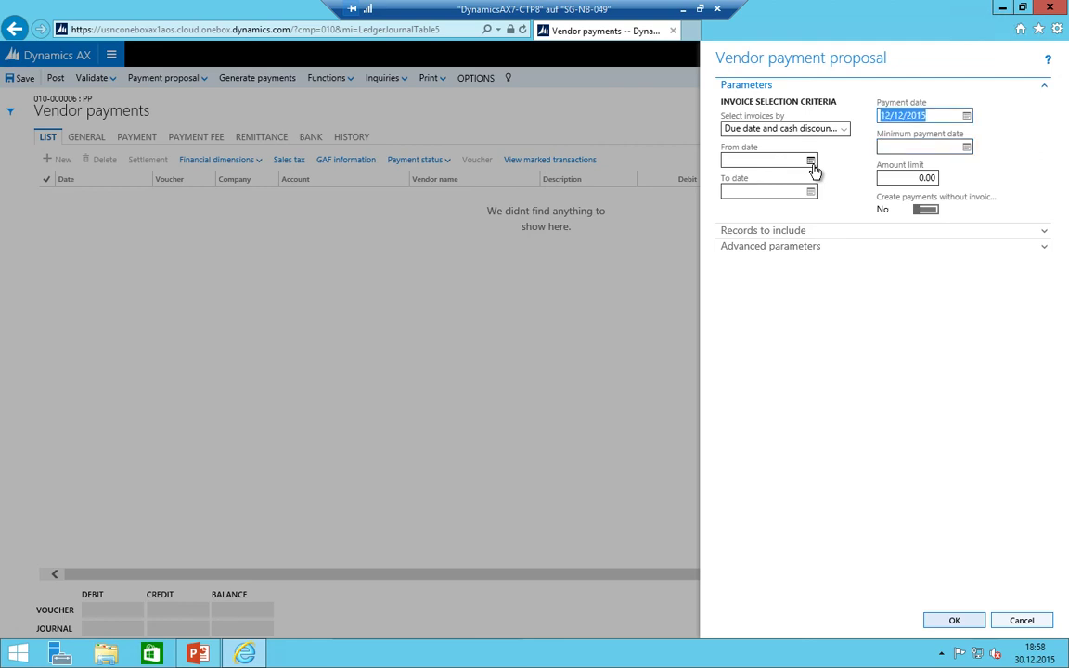
click(955, 619)
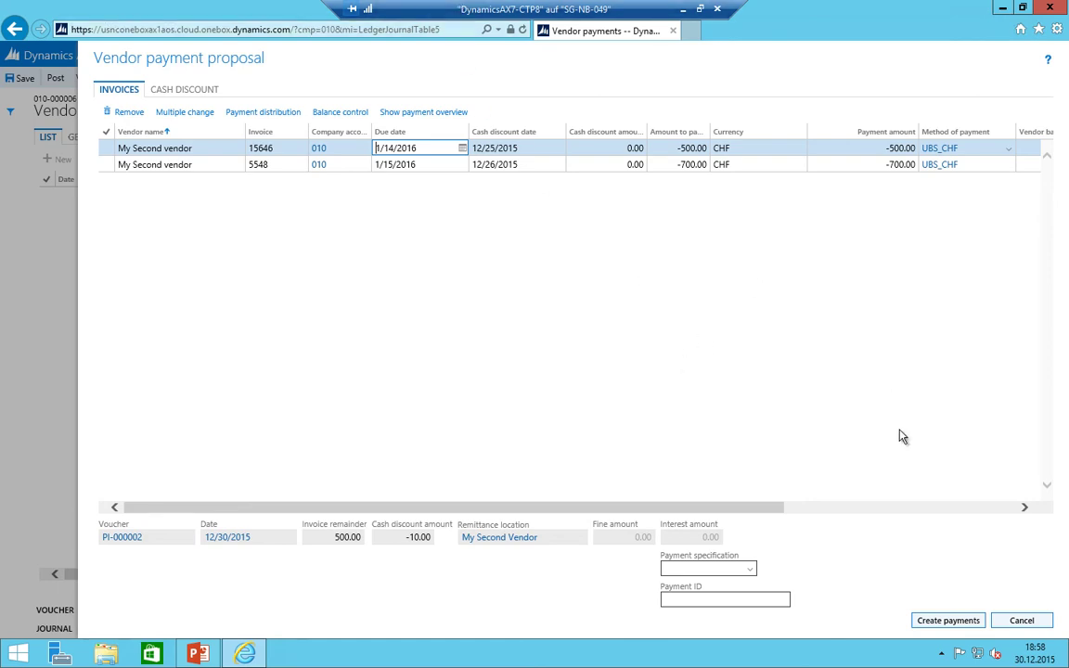
key(Escape)
- Try a payment proposal with to date and payment date both set to 12/25/2015 and the minimum payment date cleared
click(160, 81)
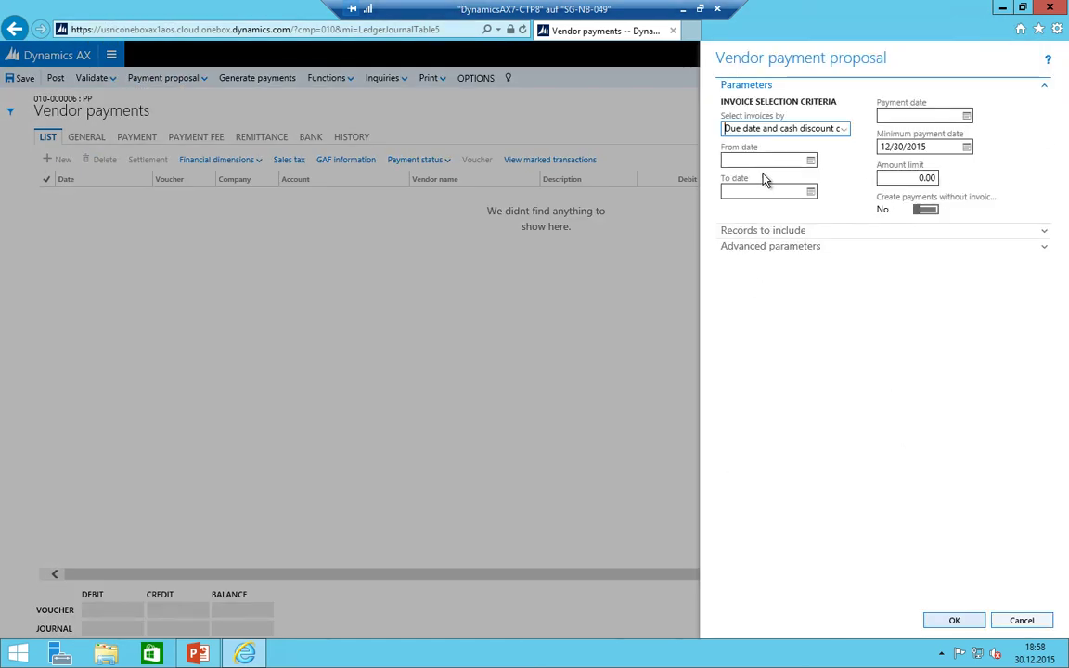
click(756, 190)
text(12/25/2015)
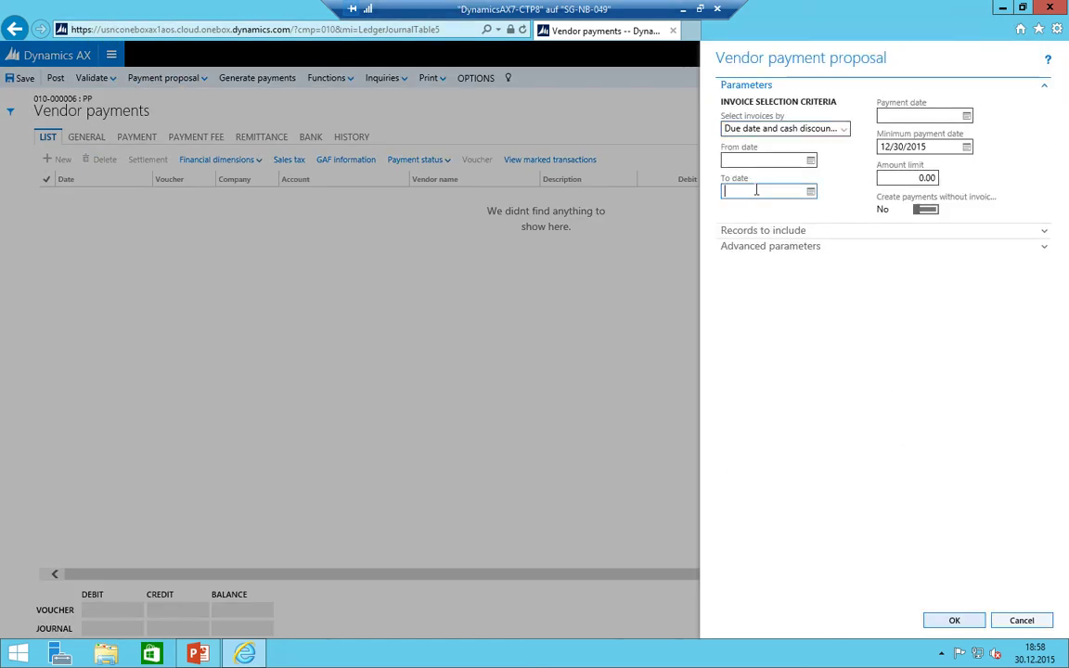
key(Tab)
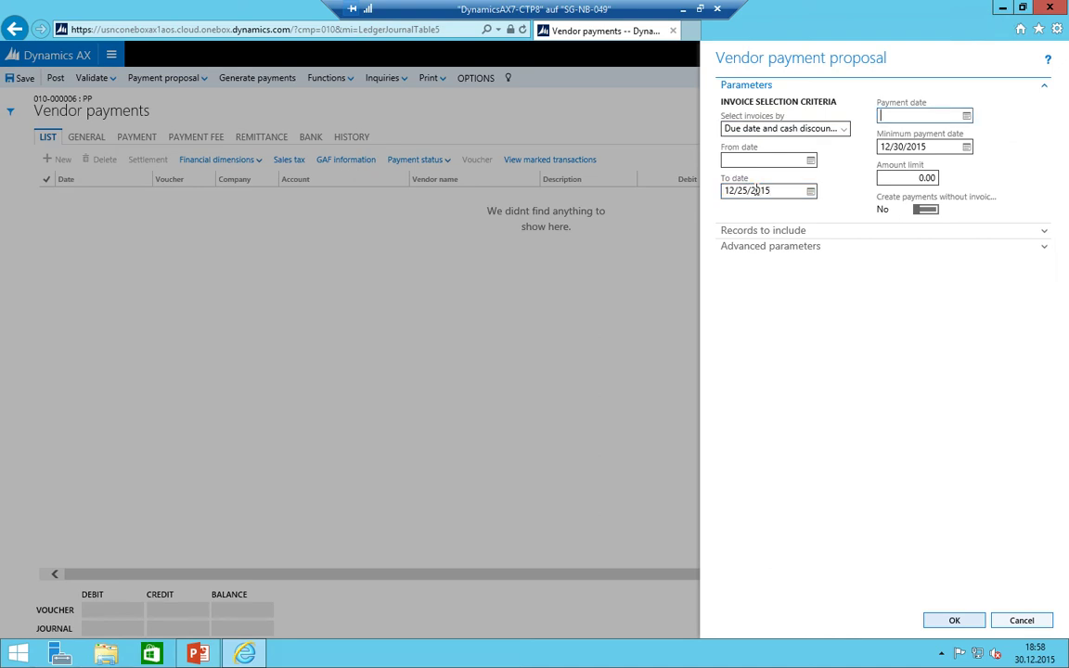
text(12/25/2015)
key(Tab)
key(Delete)
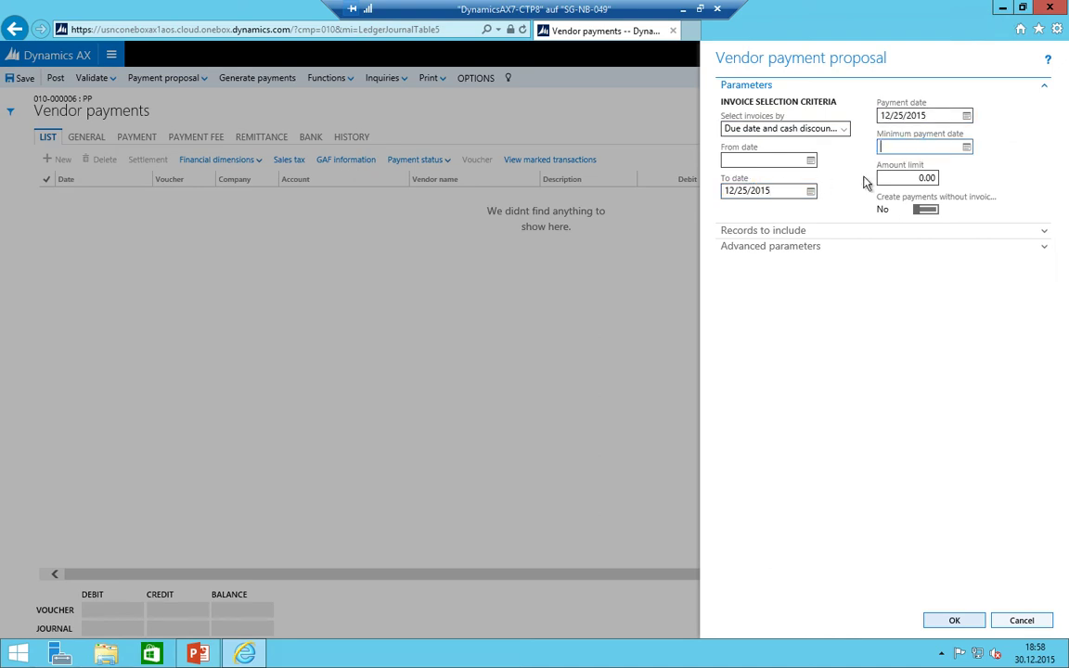
key(Tab)
click(950, 621)
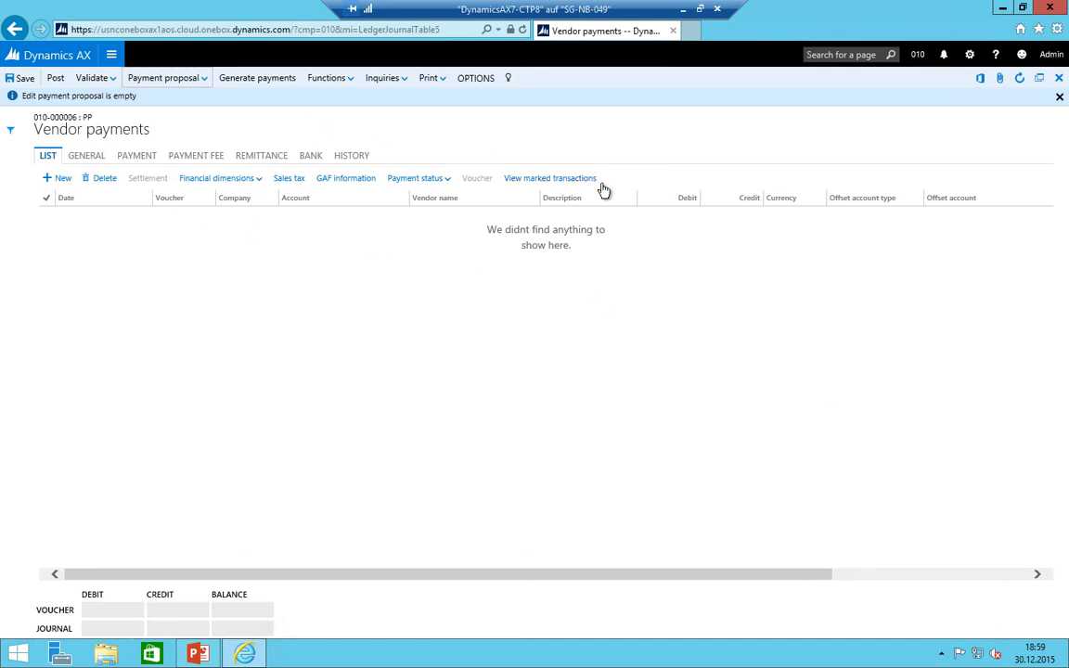
- Try another payment proposal with to date and payment date both set to 12/22/2015 and no minimum payment date
click(166, 78)
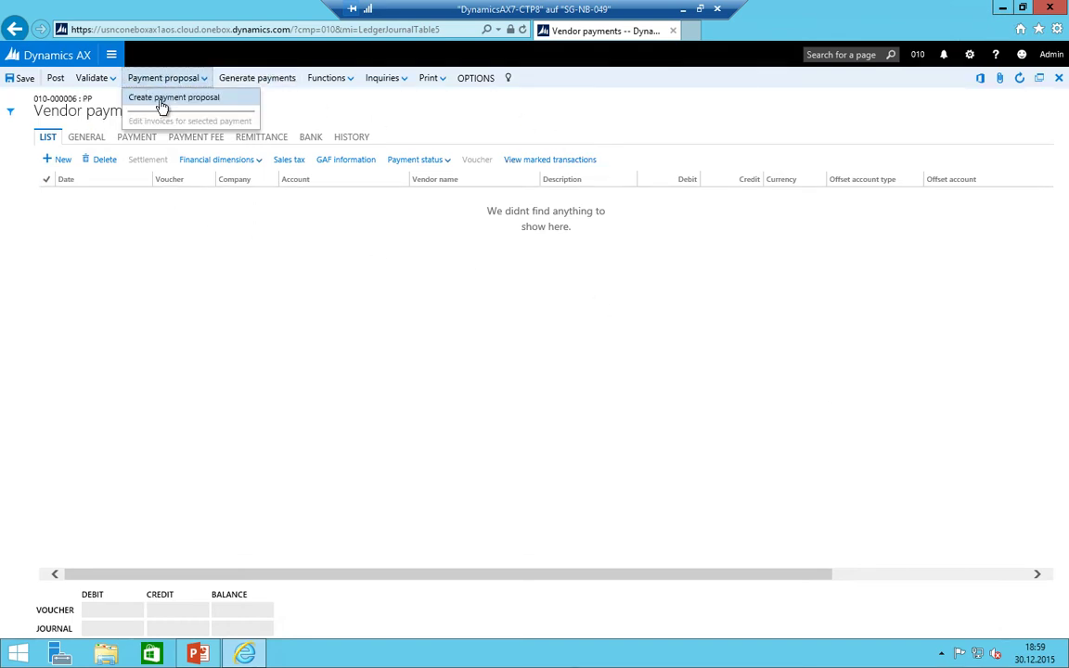
click(163, 101)
click(743, 192)
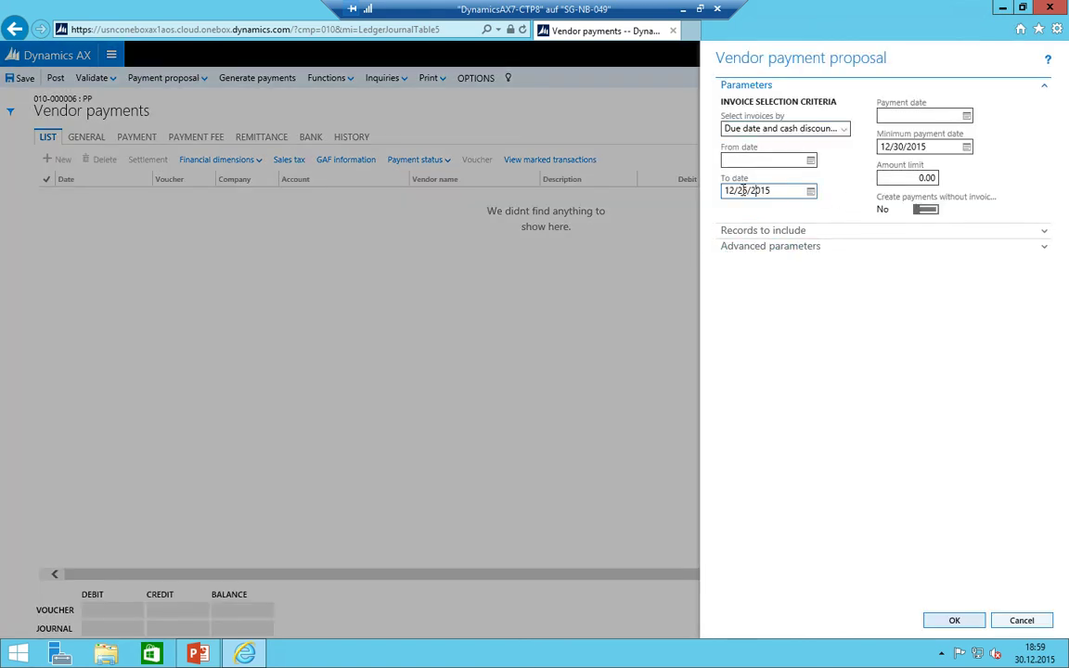
key(Delete)
text(2)
key(Tab)
key(Tab)
key(Delete)
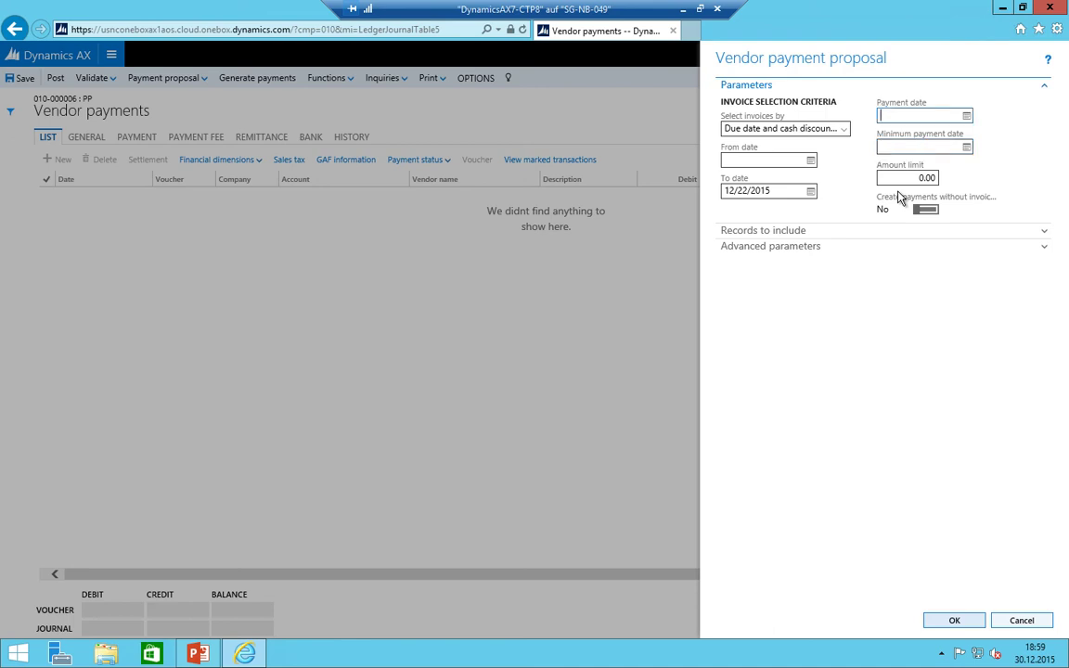
text(12/22/2015)
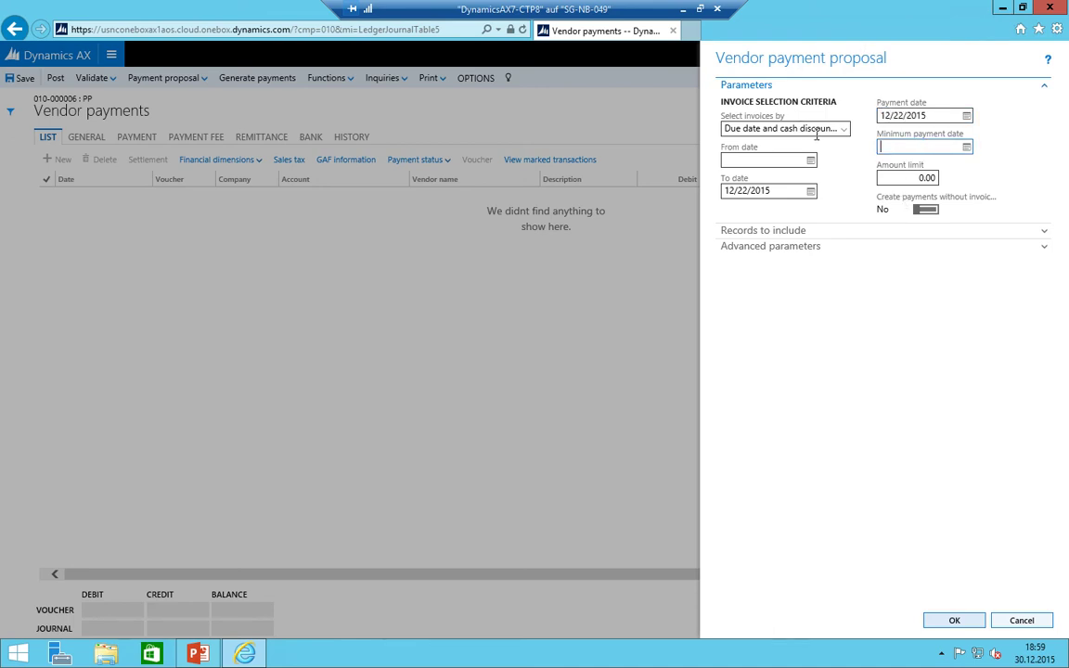
click(954, 621)
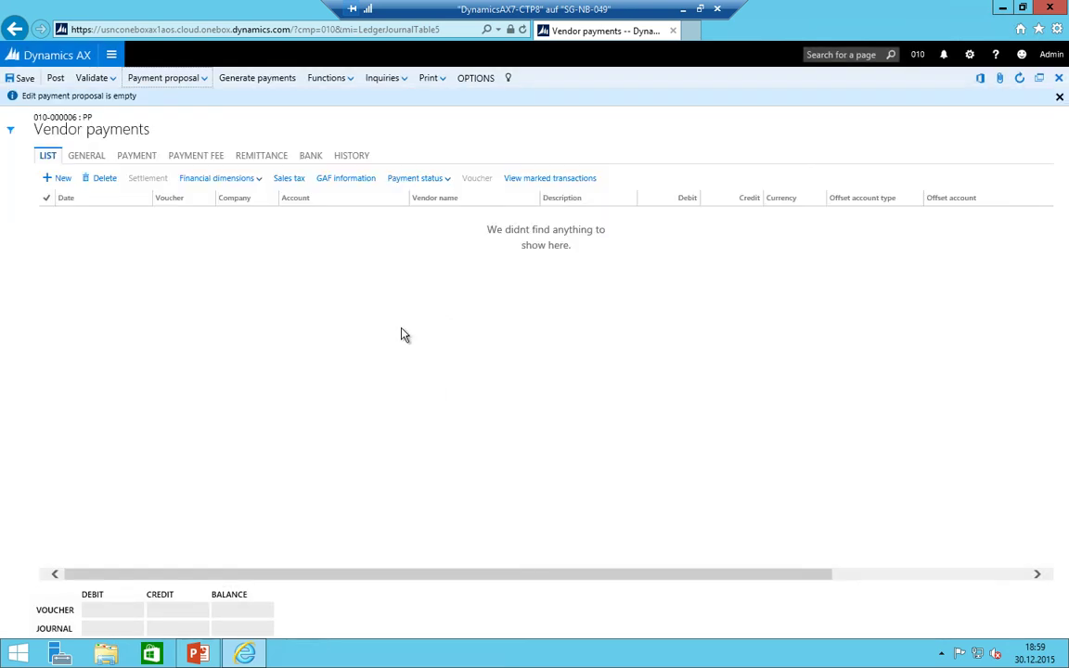
- Run a new payment proposal with the to date and minimum payment date cleared and the payment date set to 12/12/2015
click(186, 79)
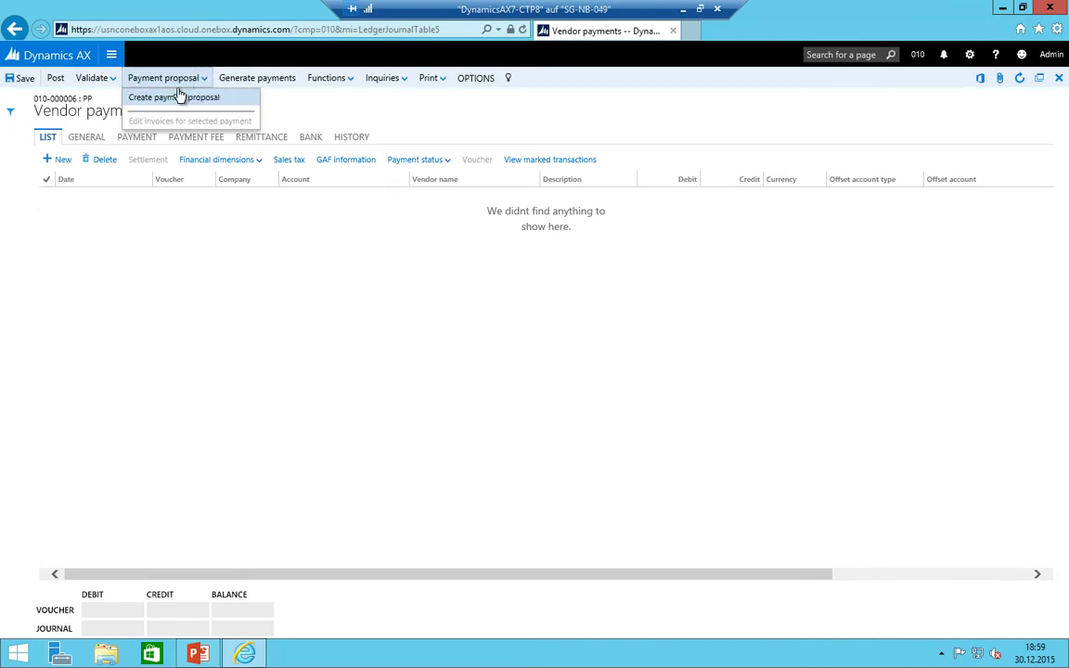
click(180, 96)
click(767, 190)
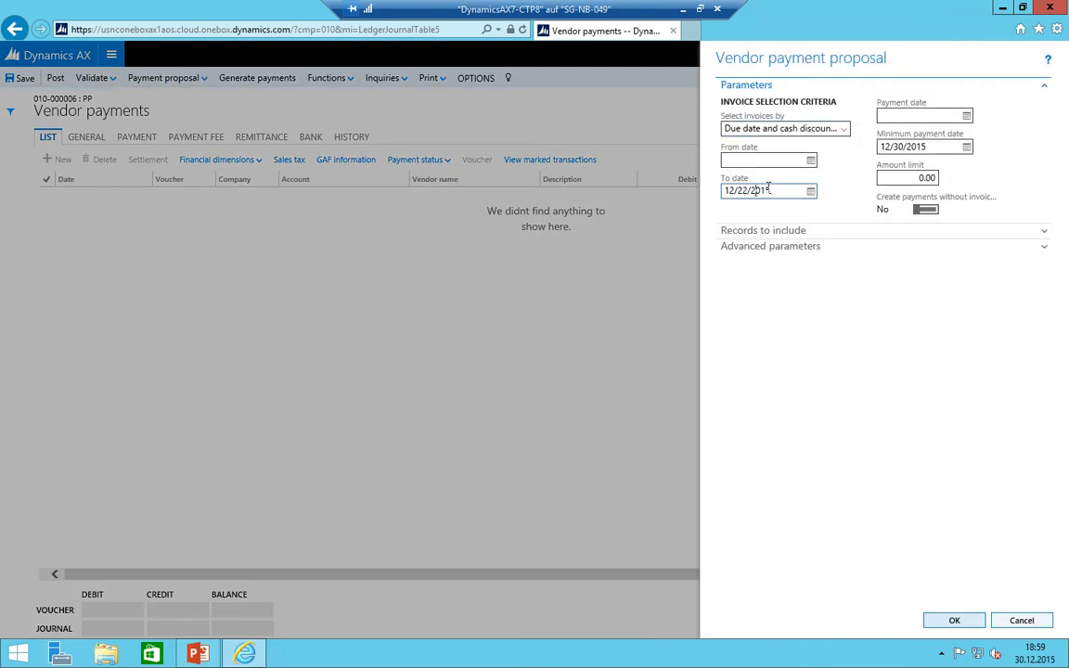
drag(777, 187, 601, 185)
key(Delete)
key(Tab)
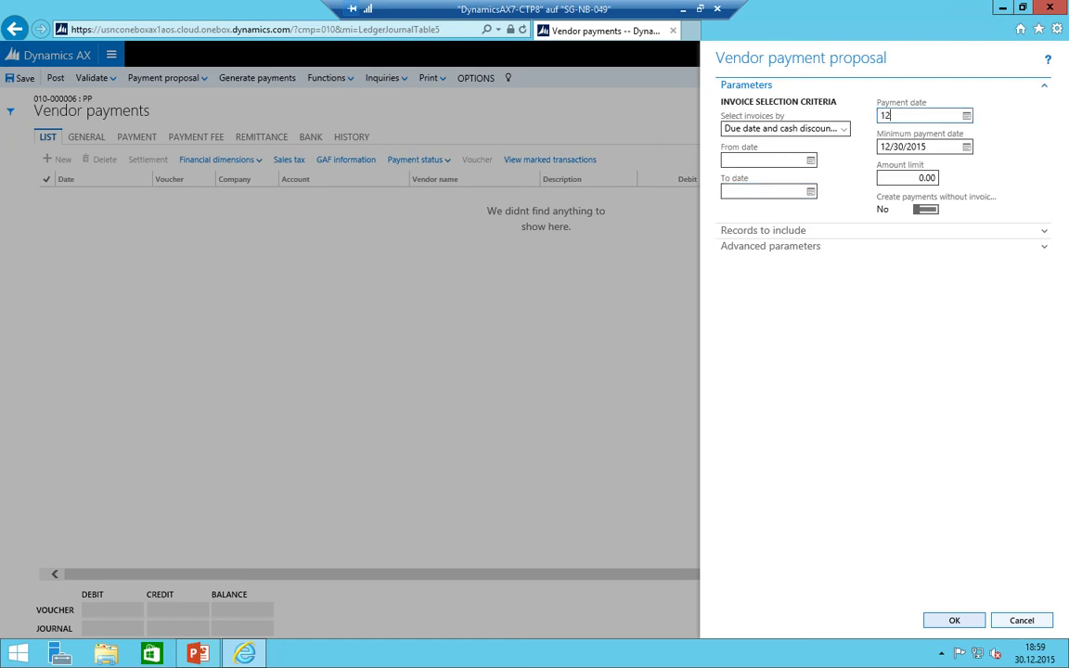
text(1212)
key(Tab)
key(Delete)
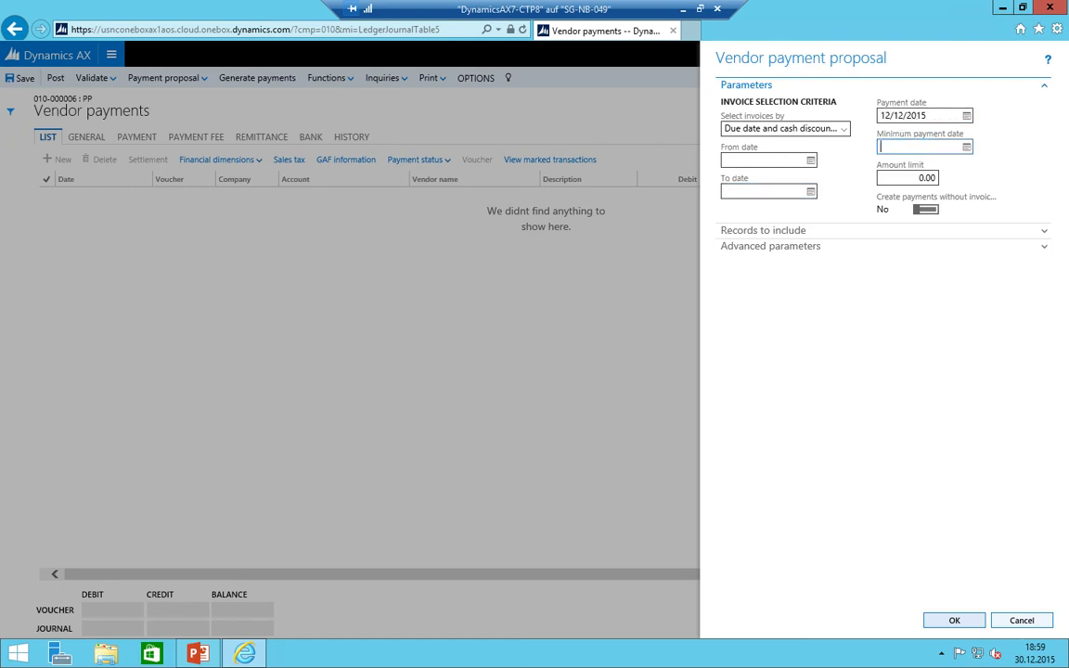
key(Tab)
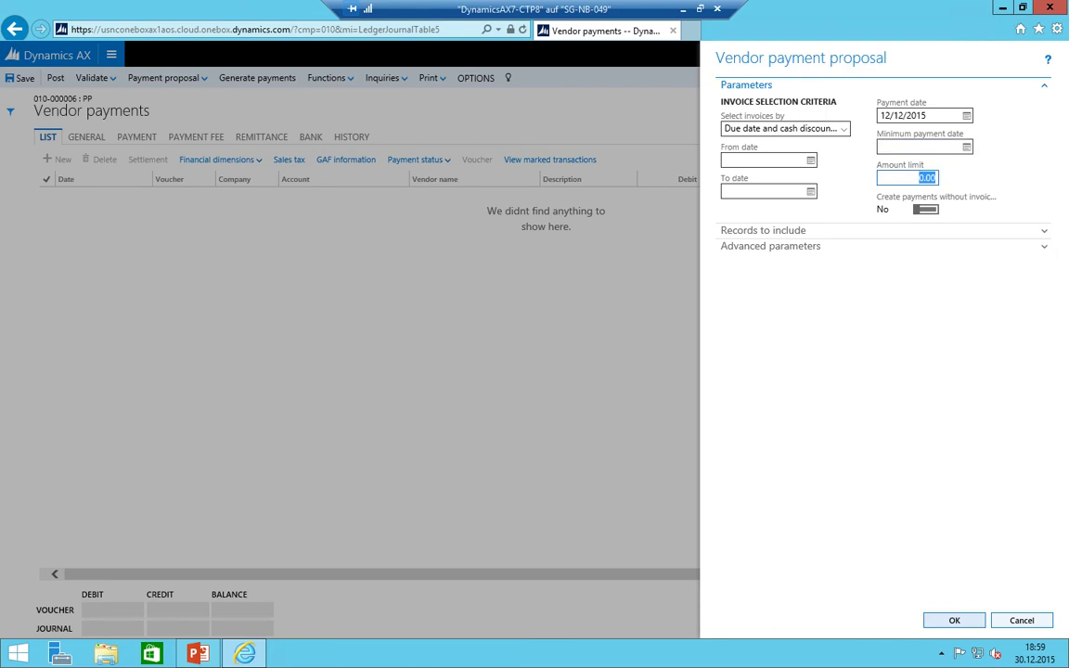
click(954, 620)
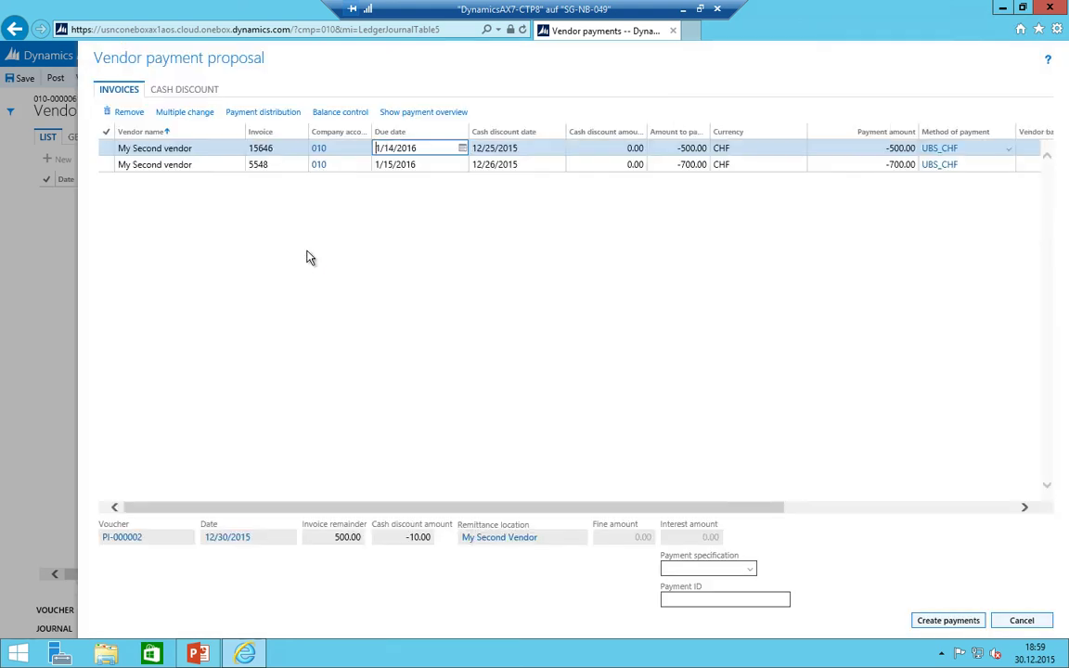
- Examine the proposed invoices' cash discount dates and amounts, including the cash discount details of invoice 5548, and cancel the proposal
click(628, 149)
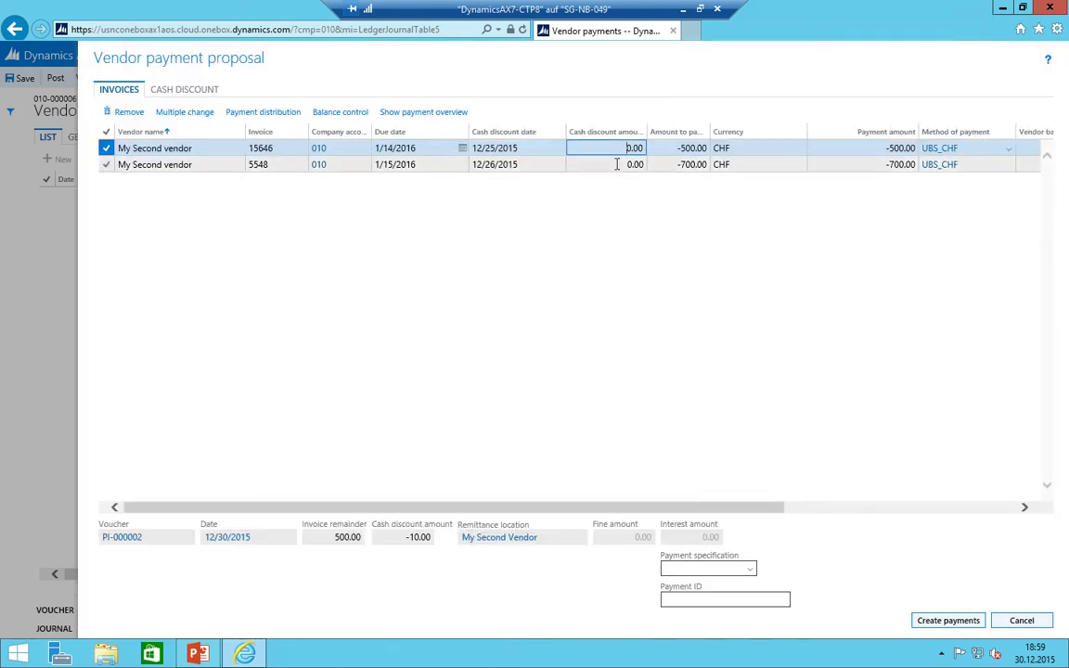
key(Down)
click(538, 149)
click(534, 159)
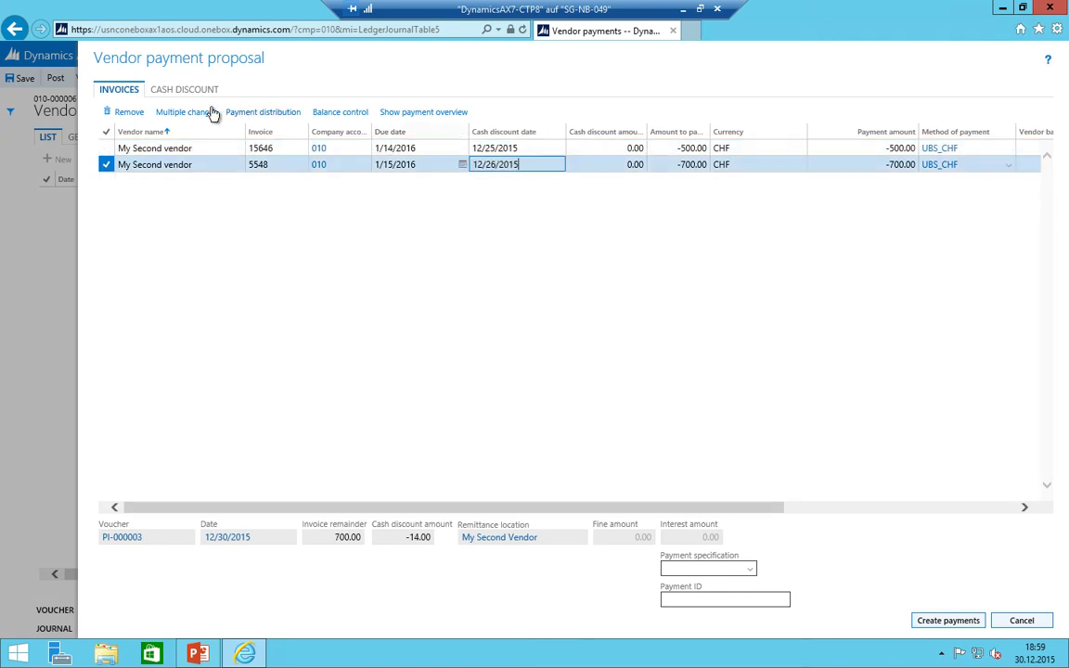
click(173, 89)
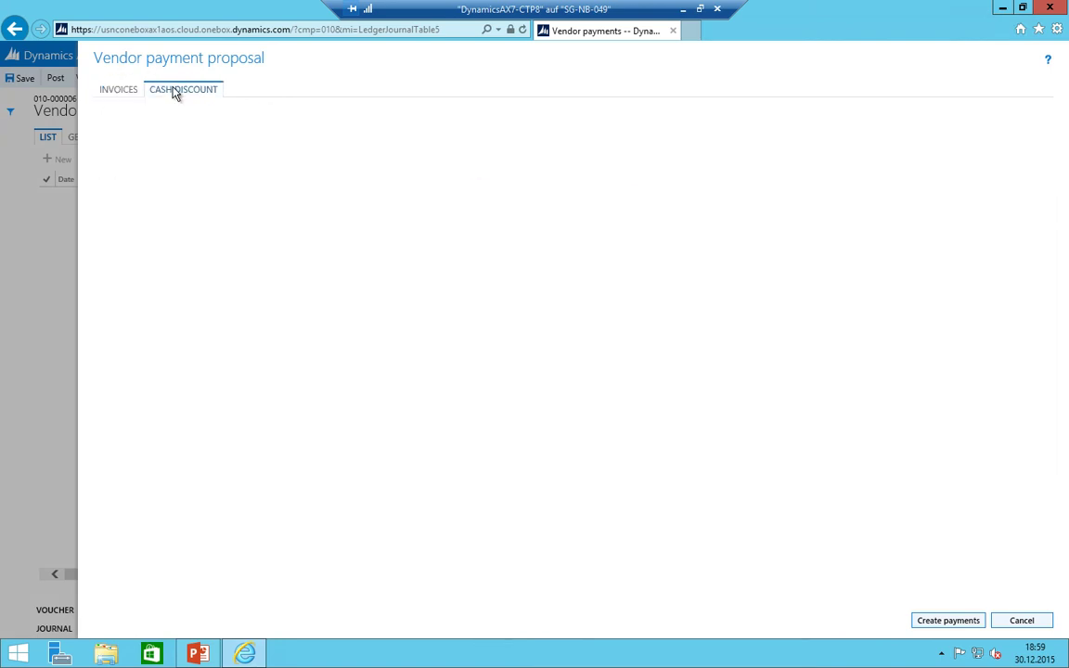
click(376, 128)
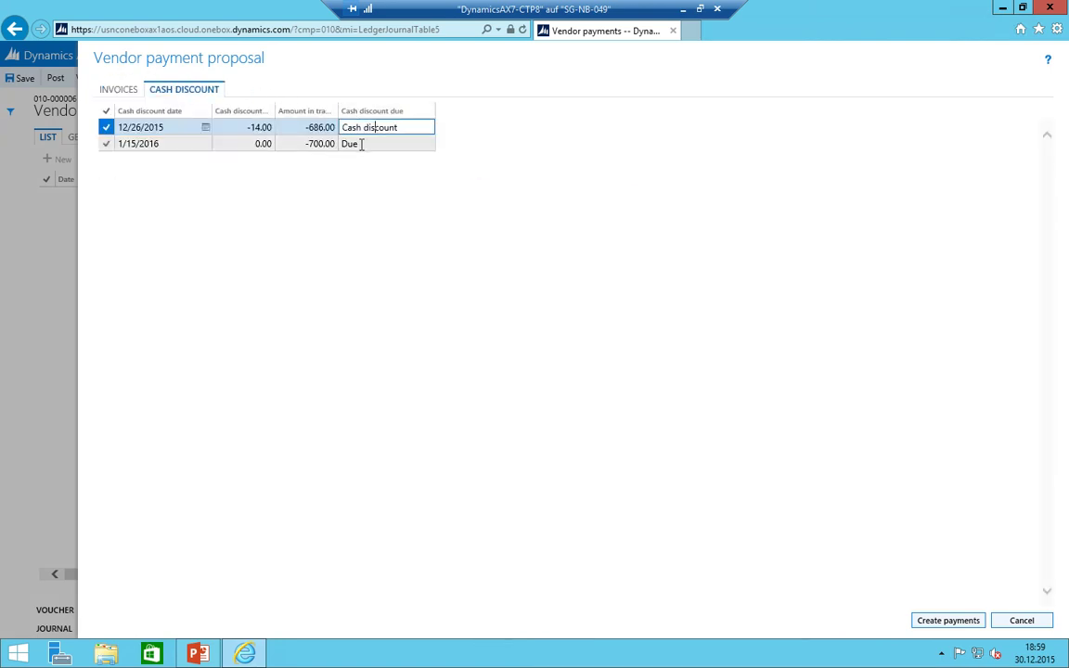
click(360, 144)
click(144, 124)
click(119, 89)
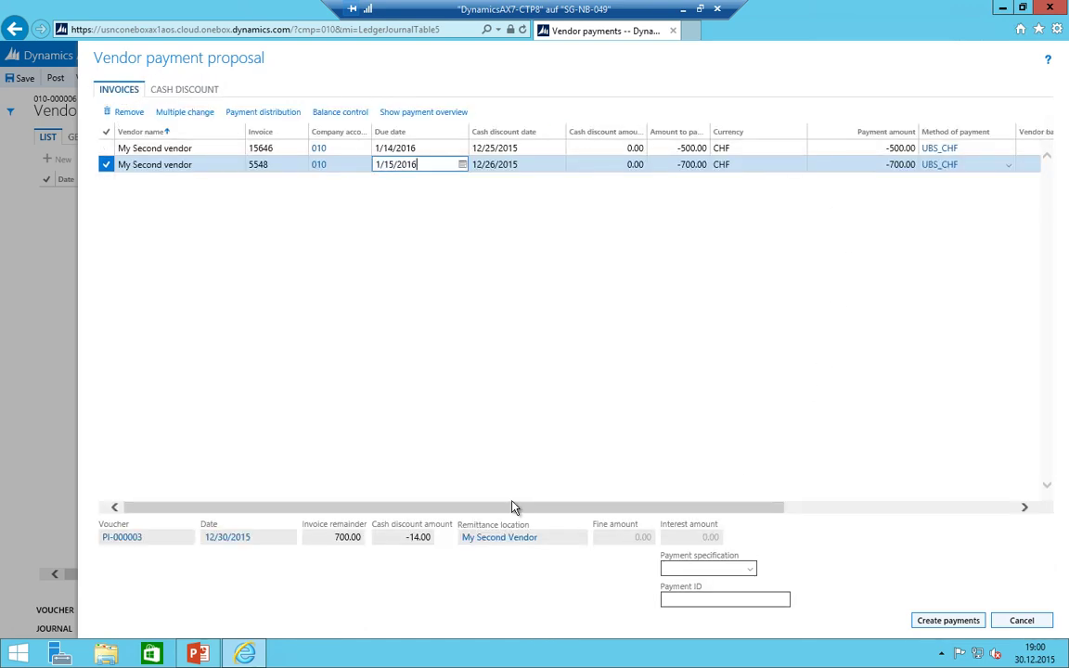
drag(515, 507, 31, 477)
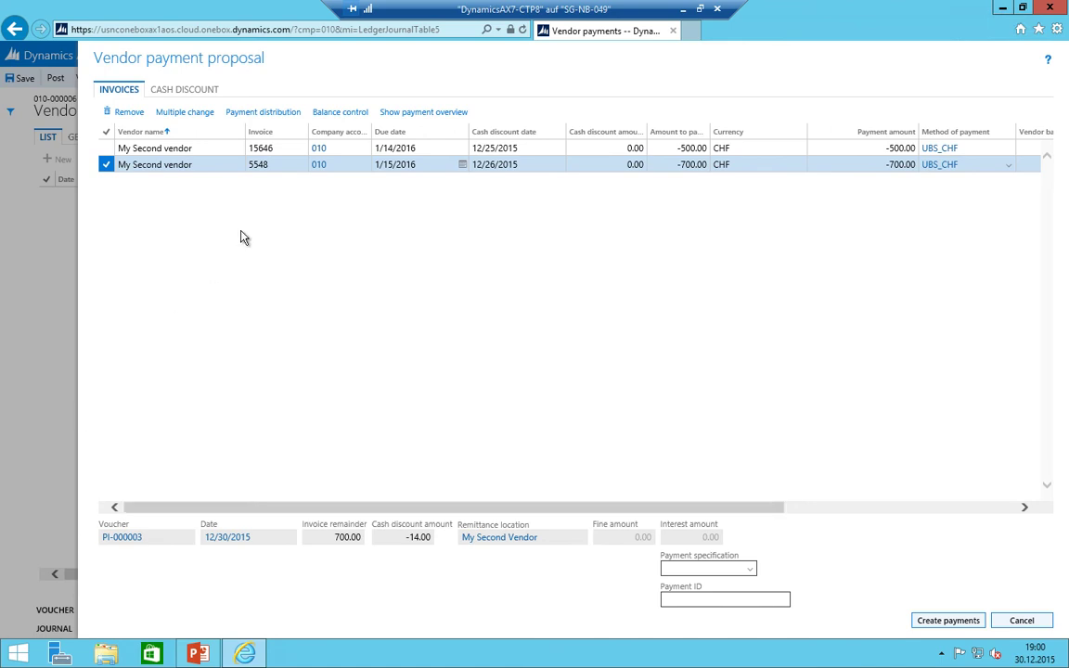
click(1024, 621)
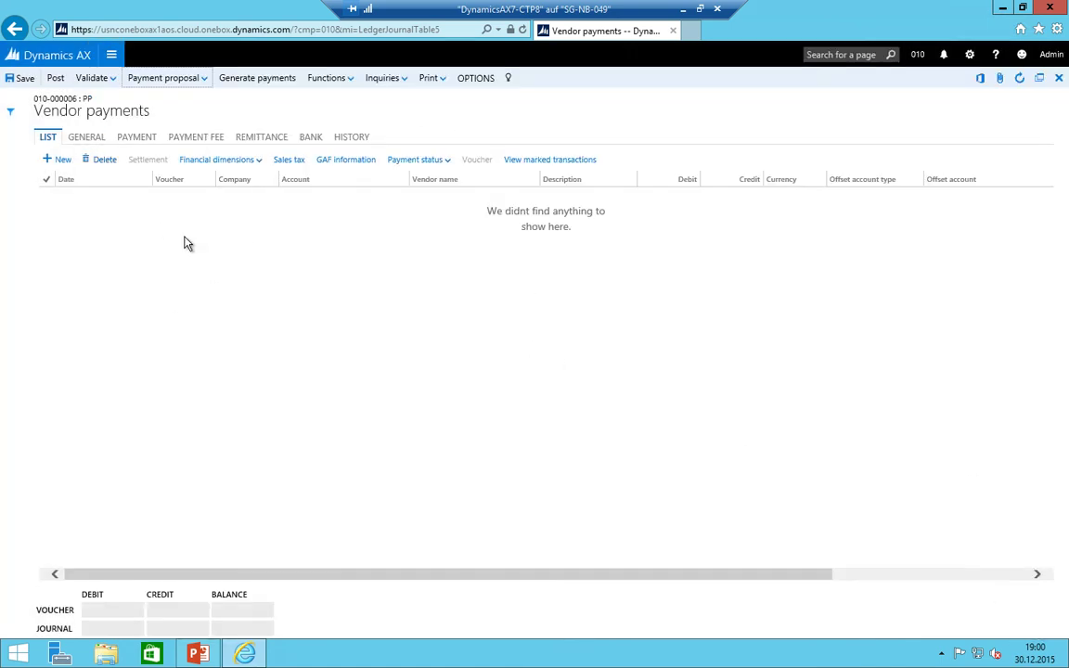
- Change the session date to 12/9/2015 in the home dashboard calendar and open the list of modules
click(111, 54)
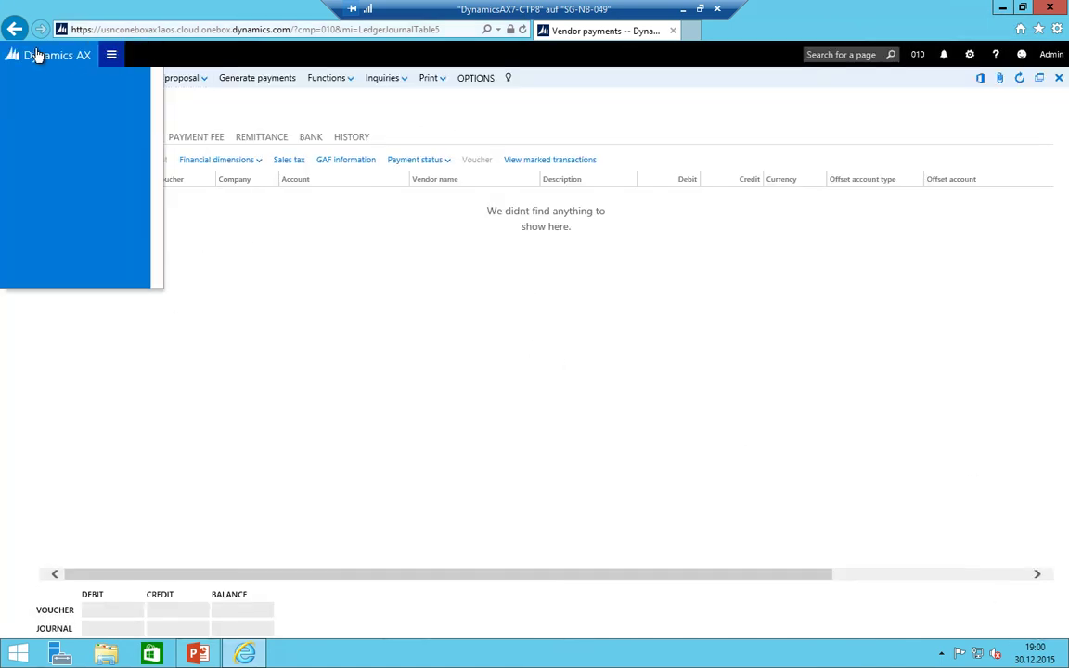
click(43, 54)
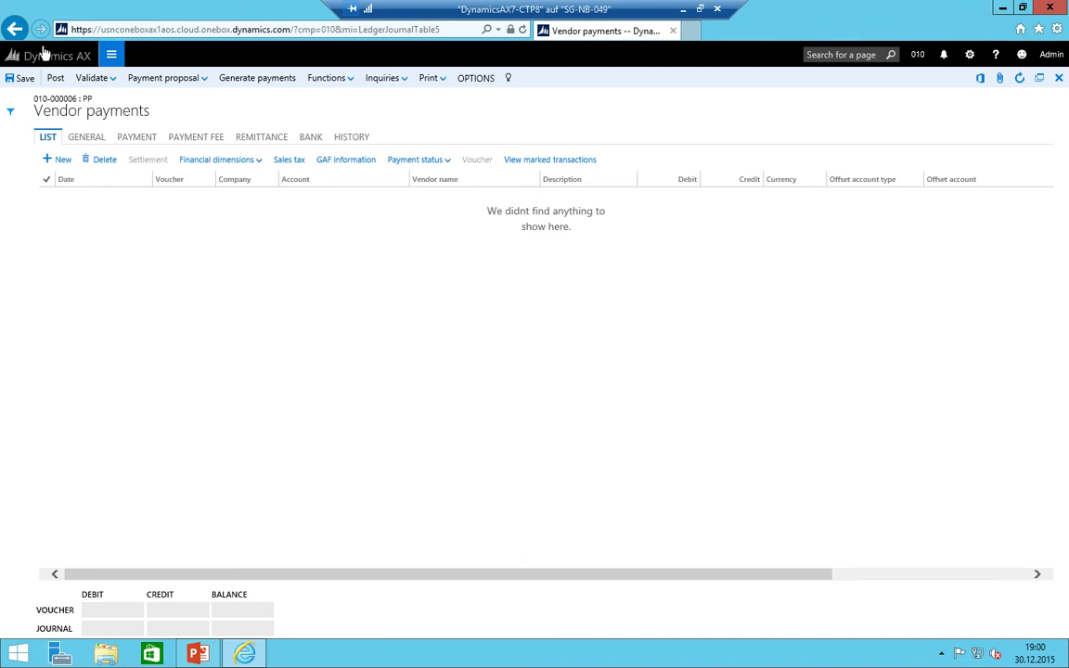
click(51, 56)
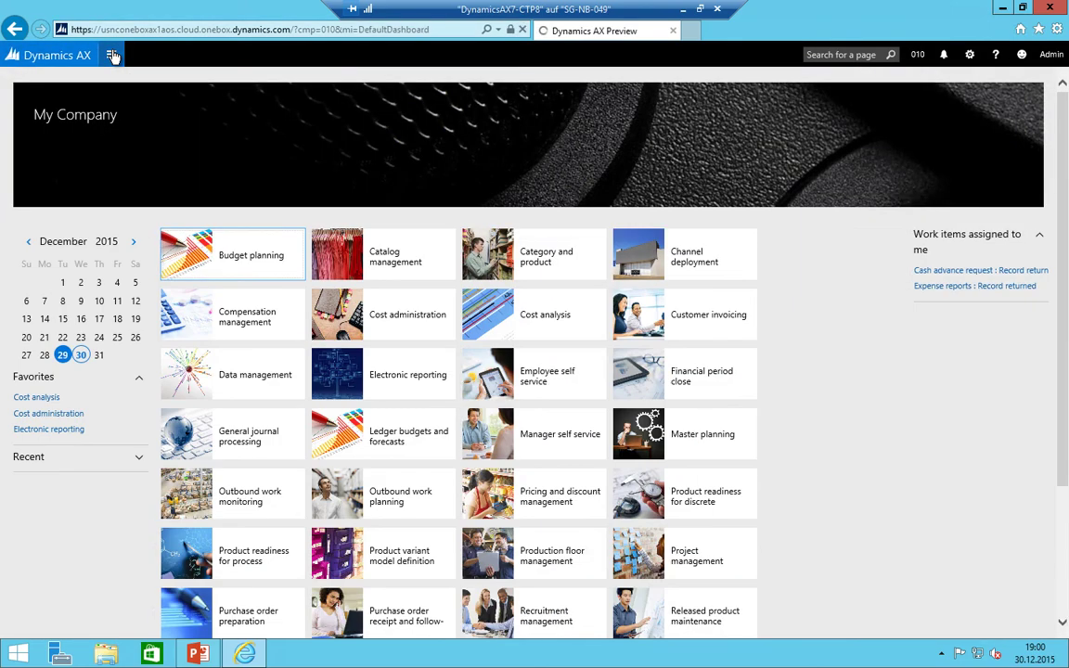
click(81, 301)
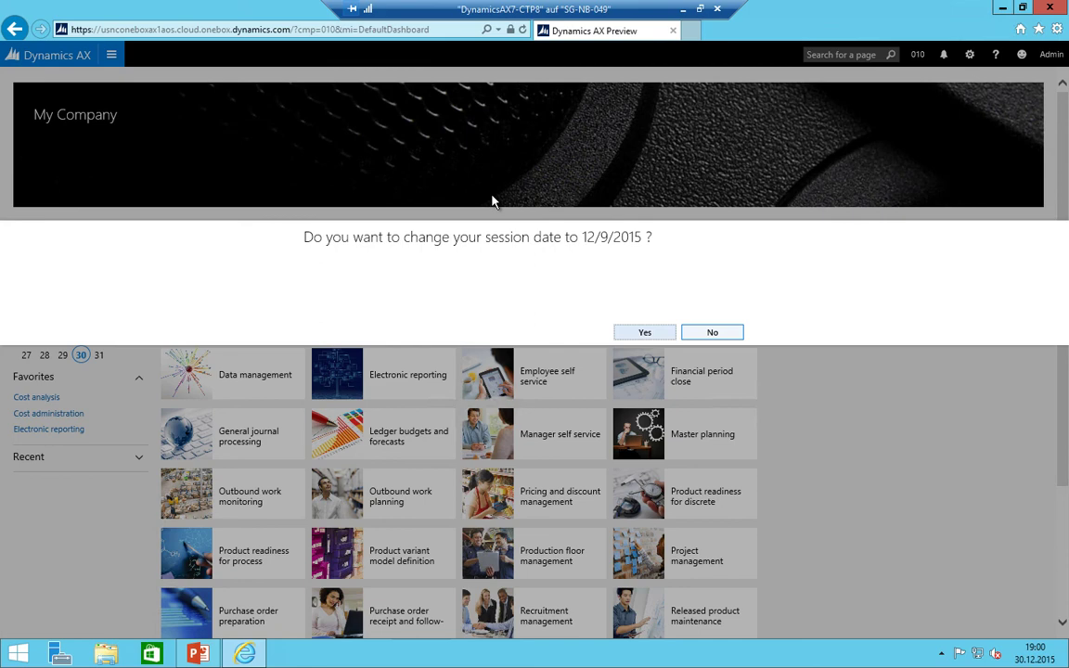
click(648, 333)
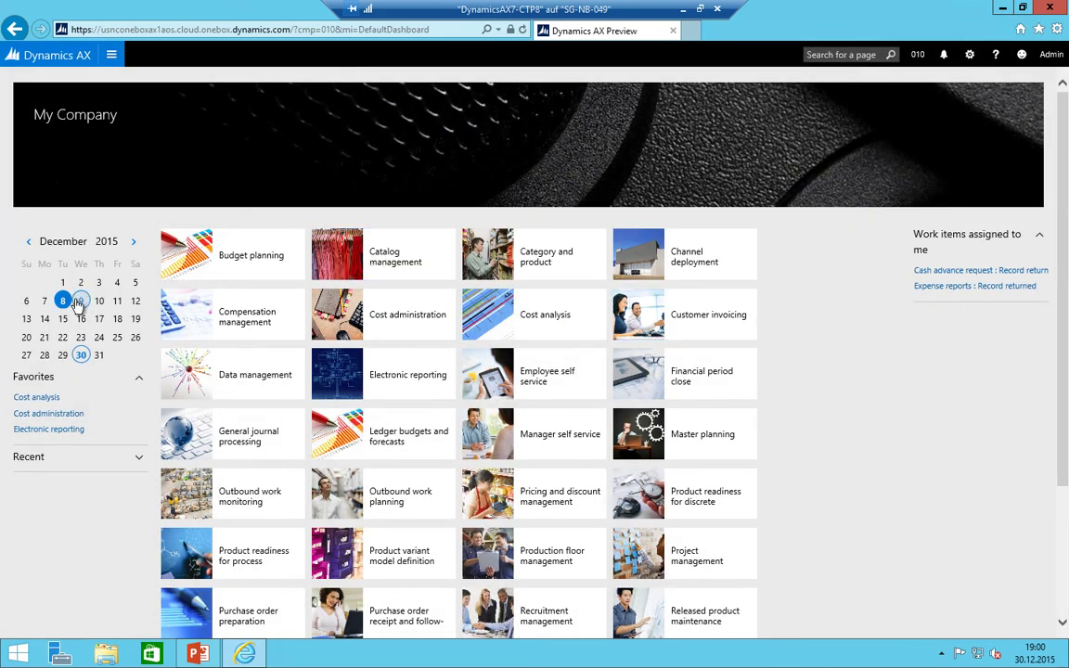
click(81, 300)
click(654, 334)
click(110, 54)
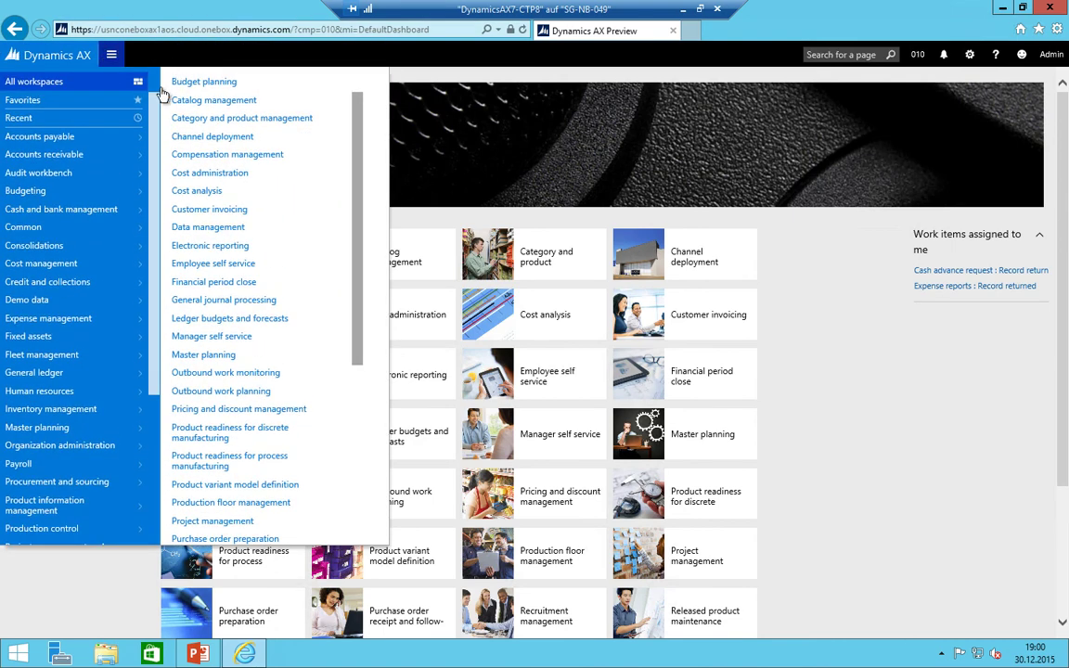
- Go to the accounts payable payment journal and open the lines of the unposted PP journal
click(61, 137)
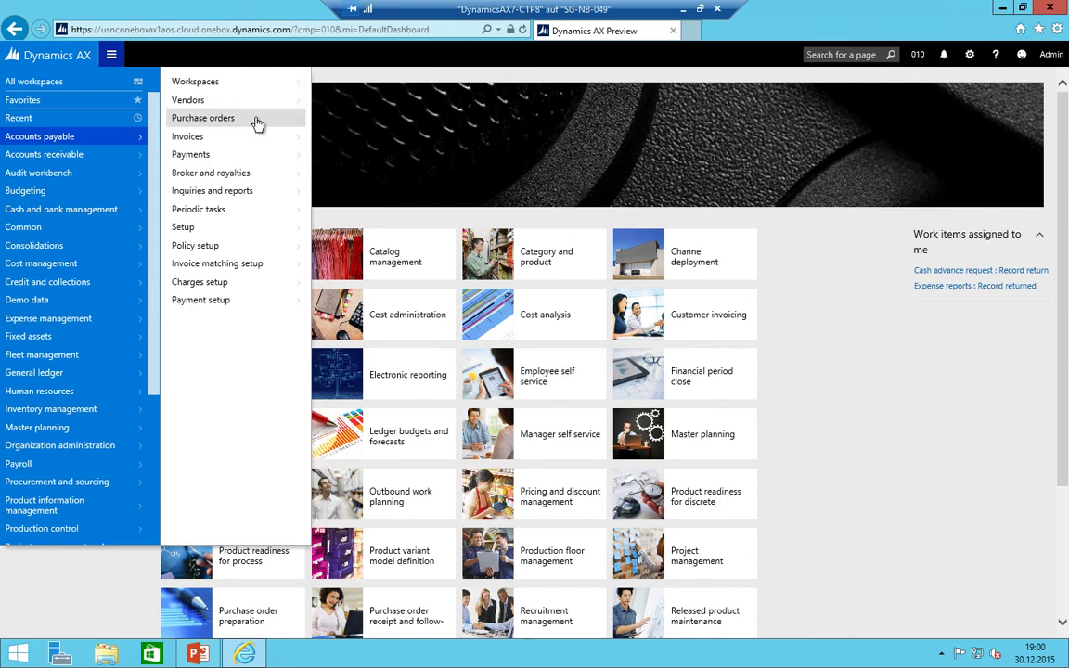
click(241, 139)
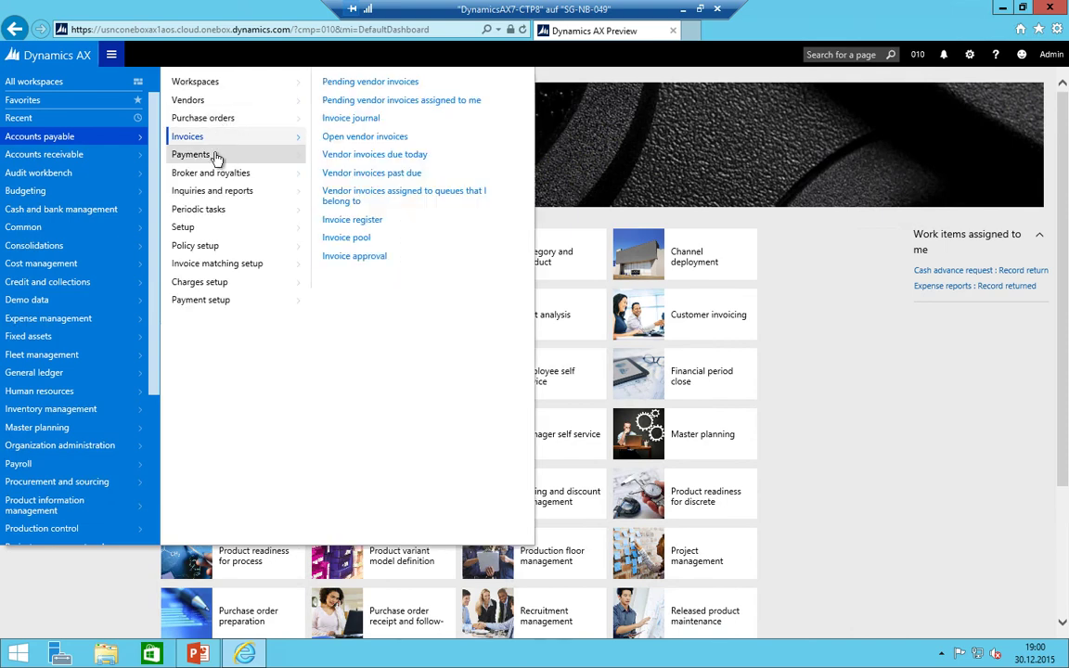
click(217, 155)
click(351, 82)
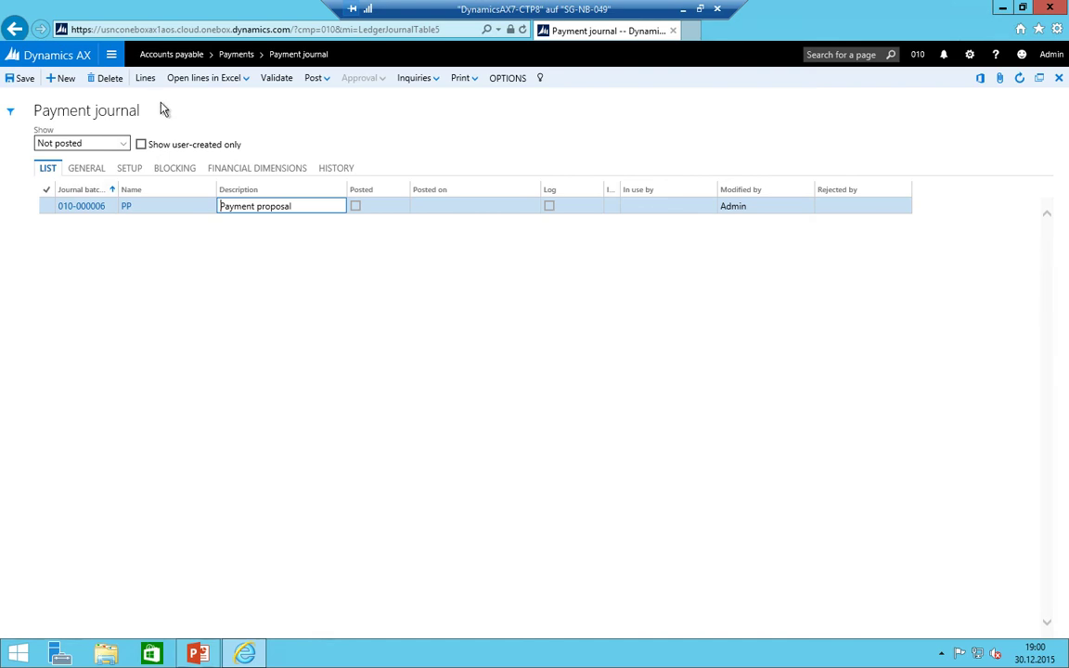
click(145, 79)
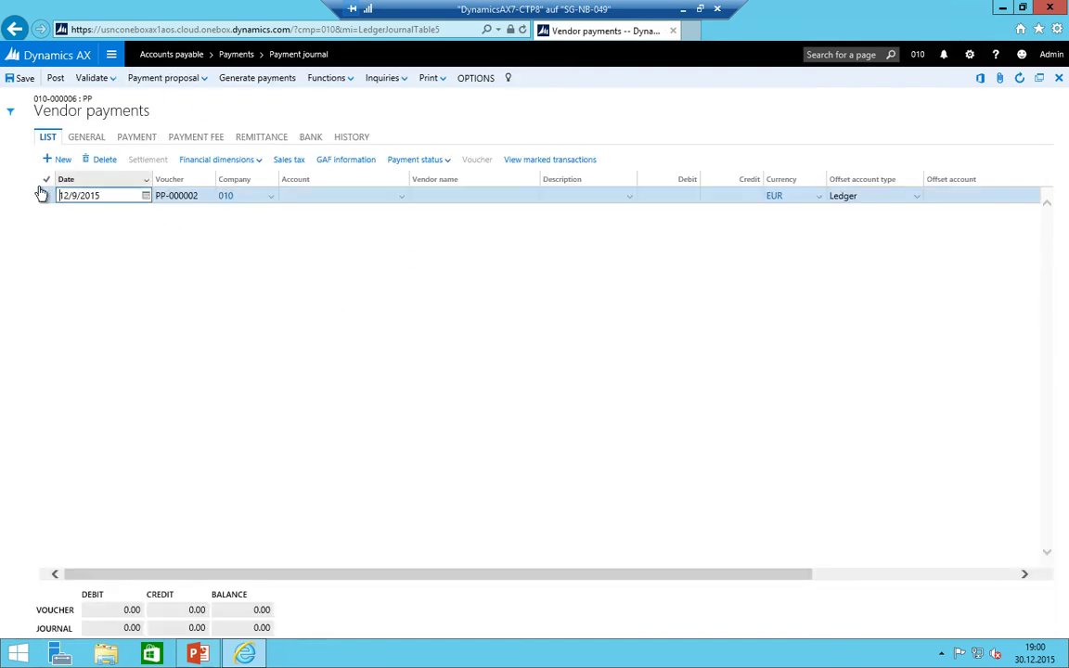
- Try a vendor payment proposal with the payment date set to 12/25/2015 and the minimum payment date cleared
click(172, 80)
click(176, 98)
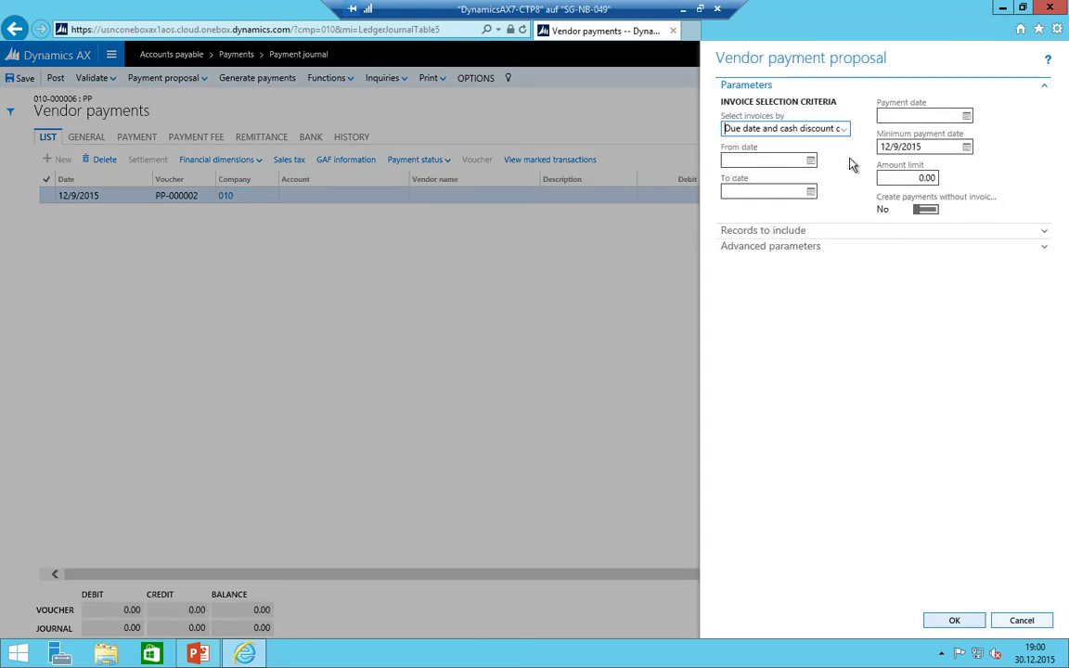
key(Tab)
key(Tab)
key(Tab)
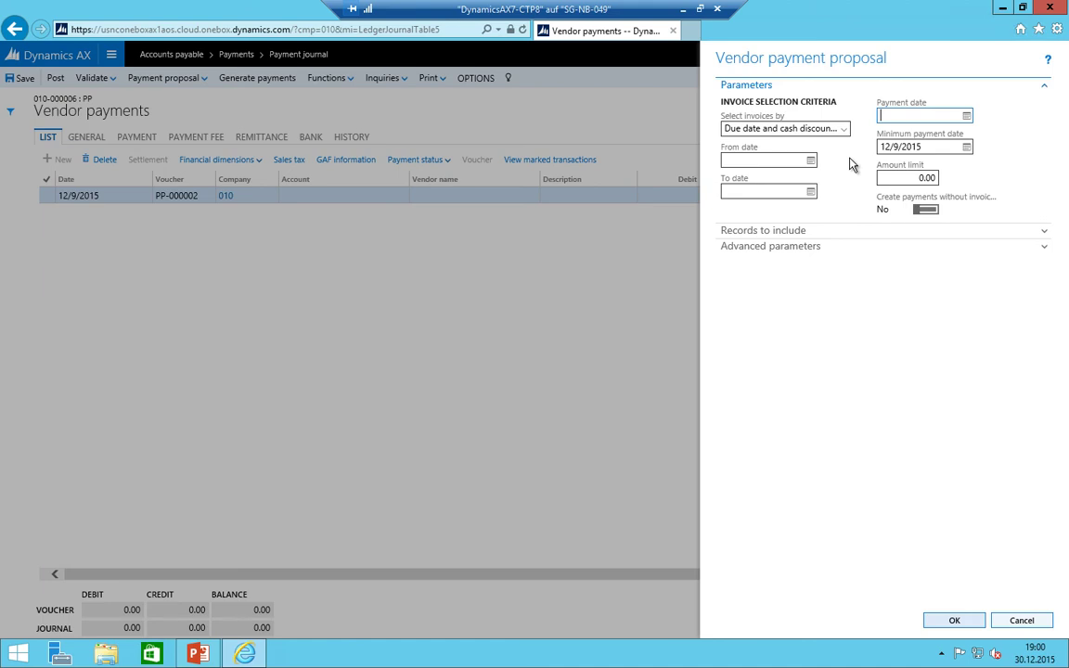
text(12/25/2015)
key(Tab)
key(BackSpace)
key(Tab)
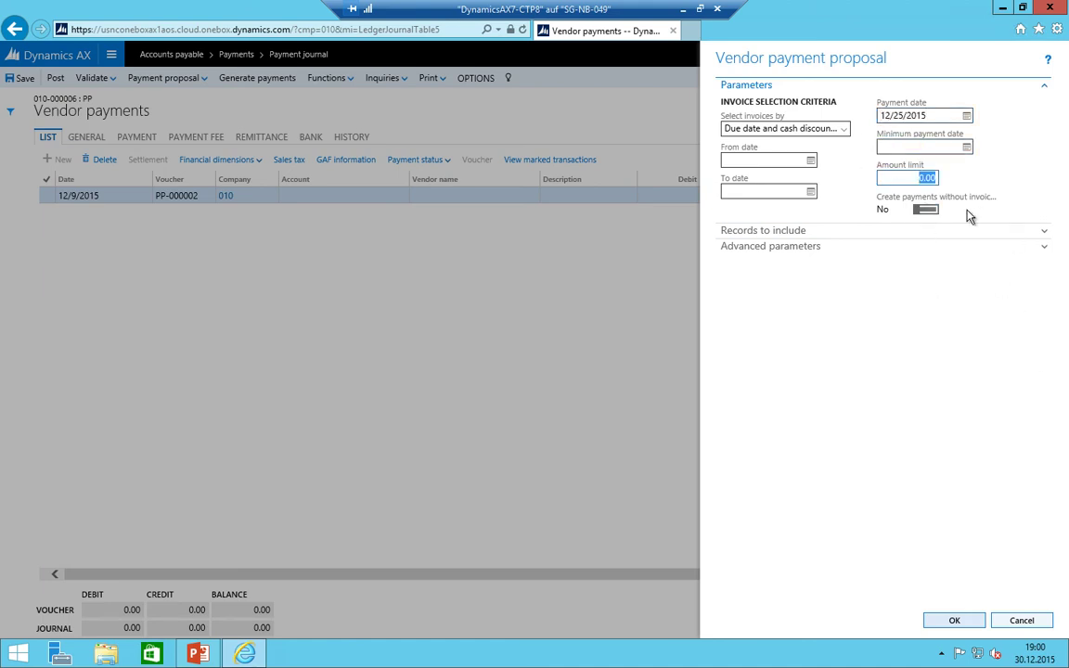
click(955, 621)
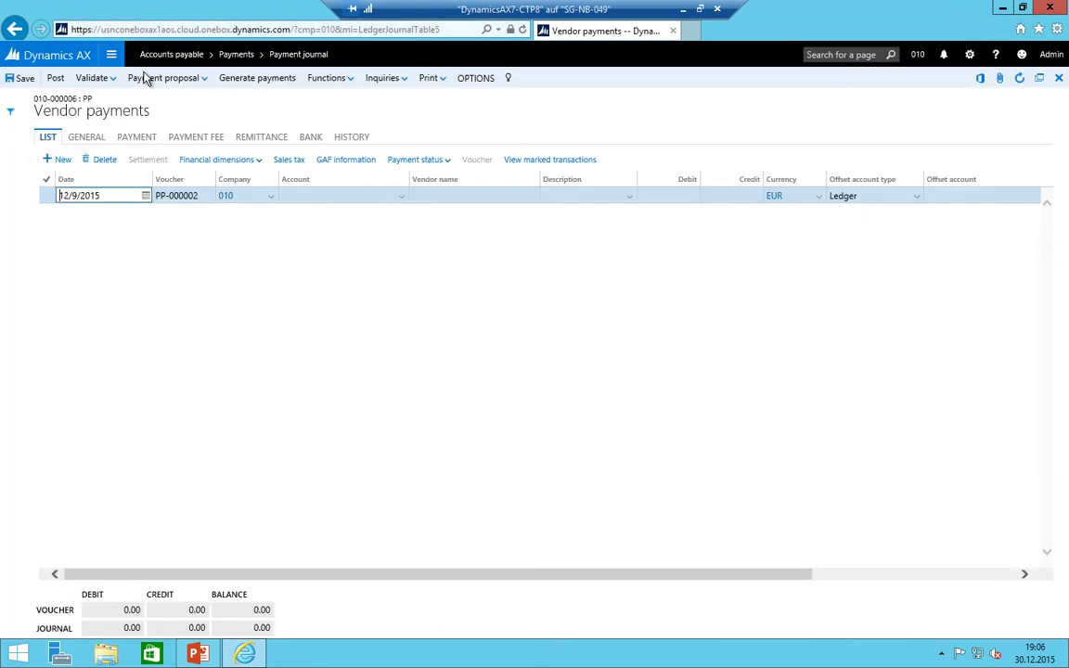
- Run a new vendor payment proposal with payment date 12/12/2015 and no minimum payment date
click(199, 82)
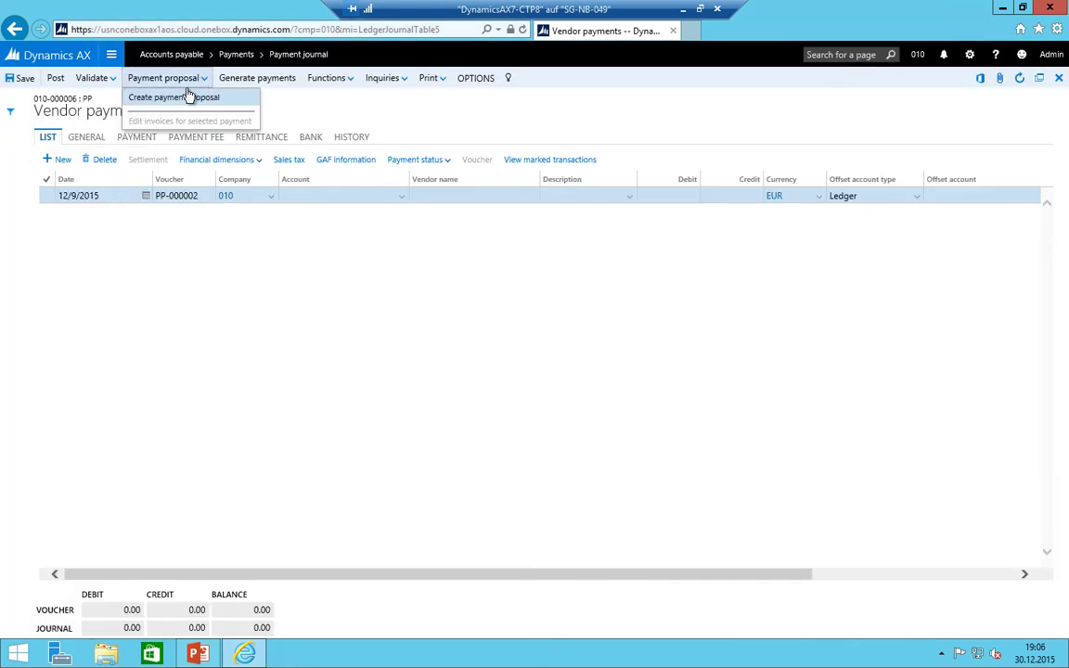
click(177, 104)
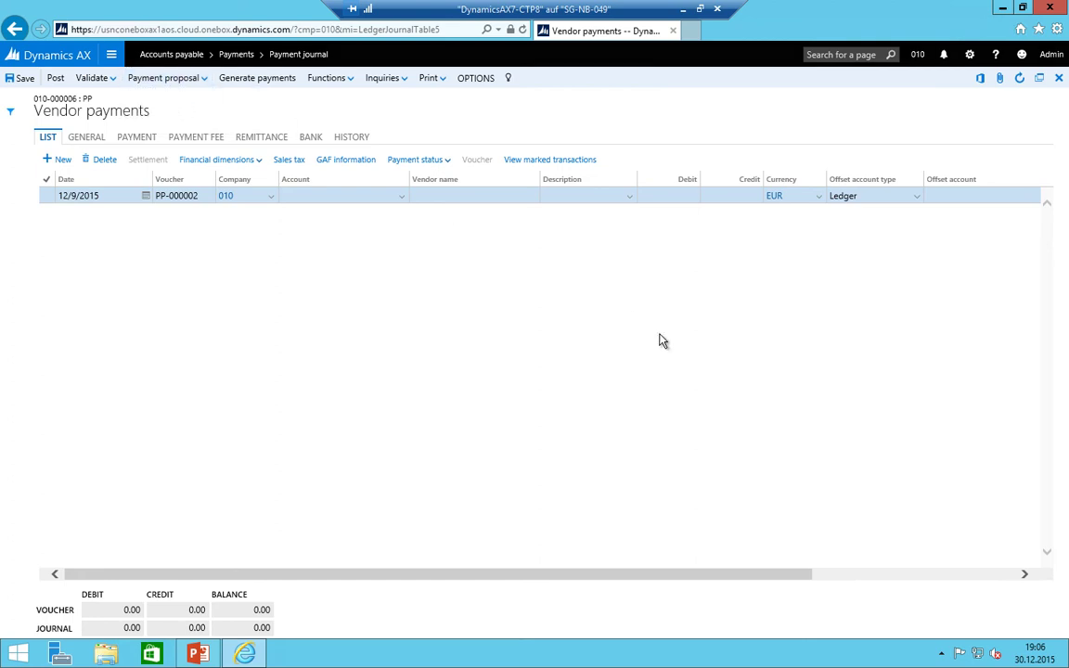
click(744, 133)
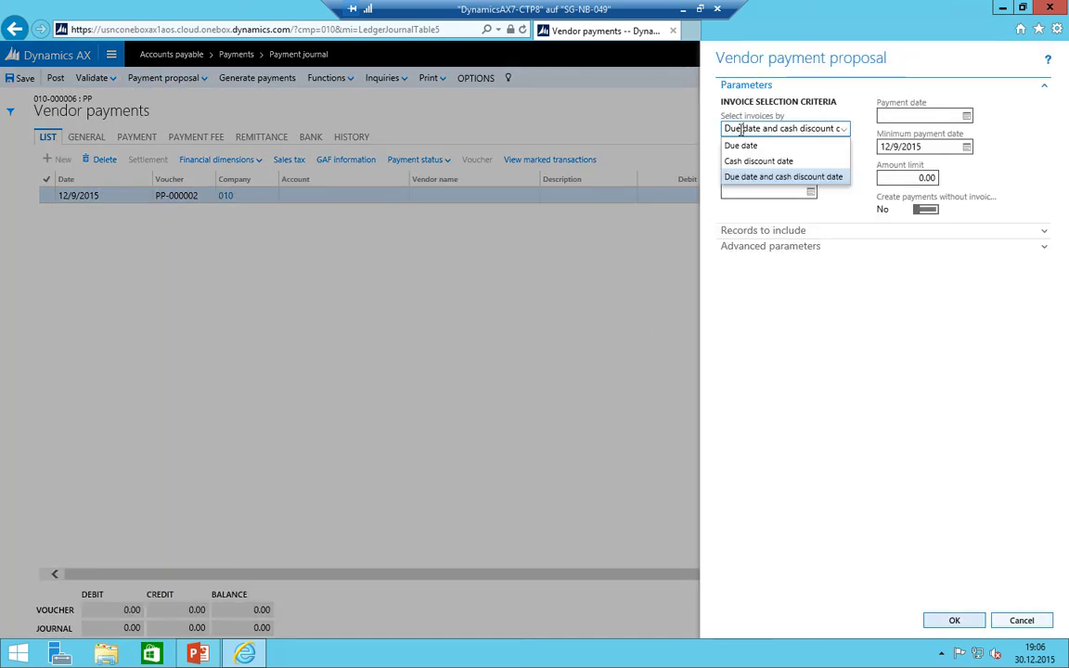
click(937, 116)
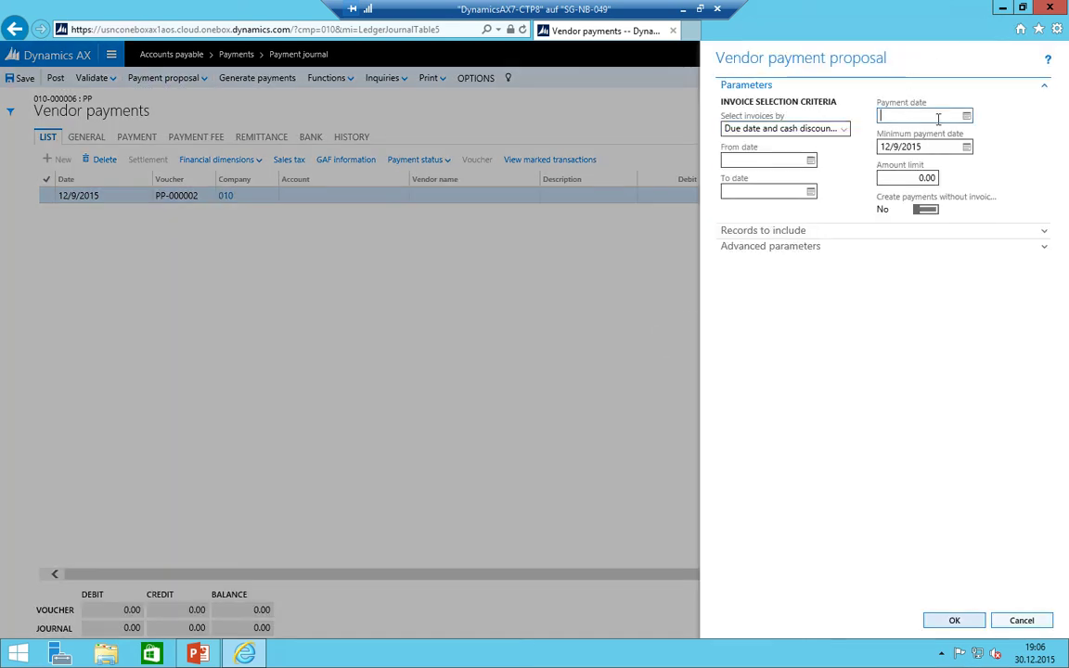
text(12)
key(Tab)
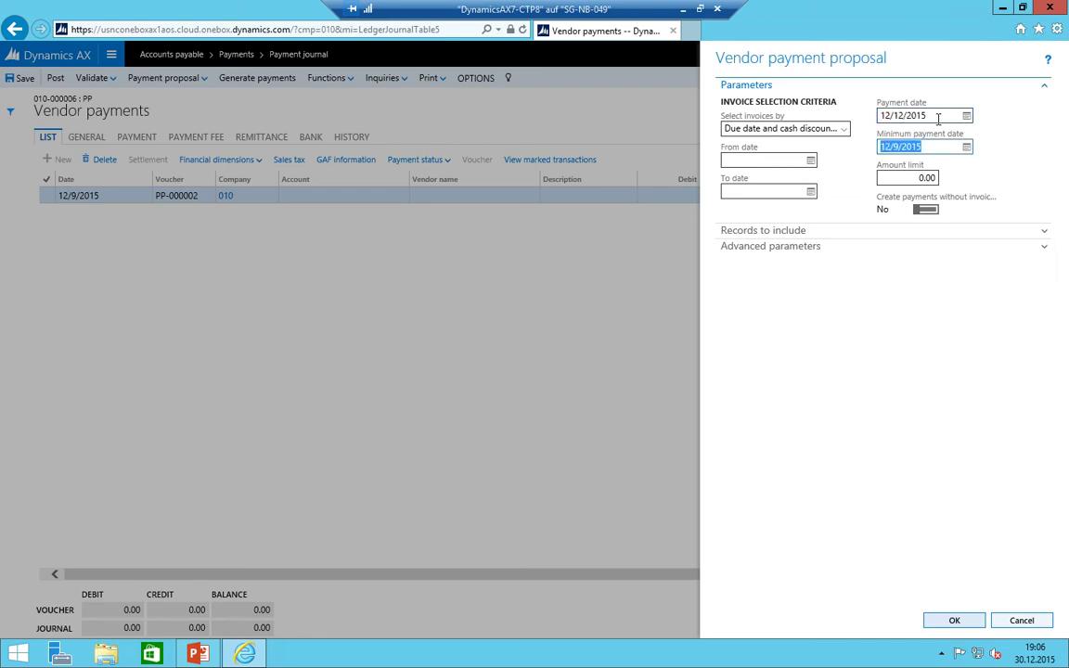
key(Delete)
key(Tab)
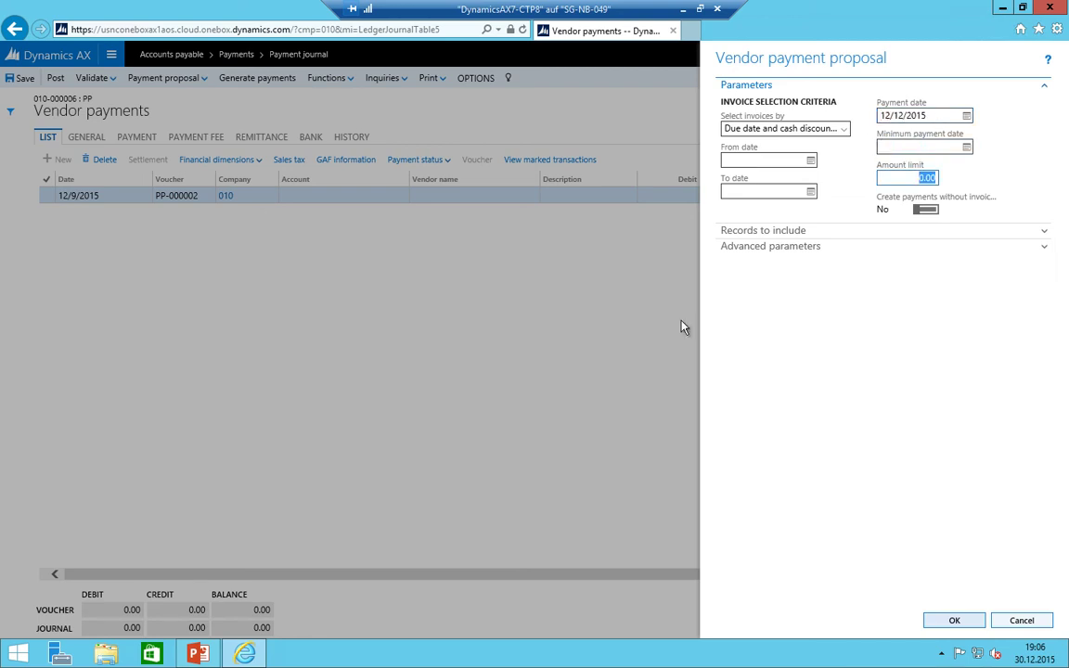
click(951, 618)
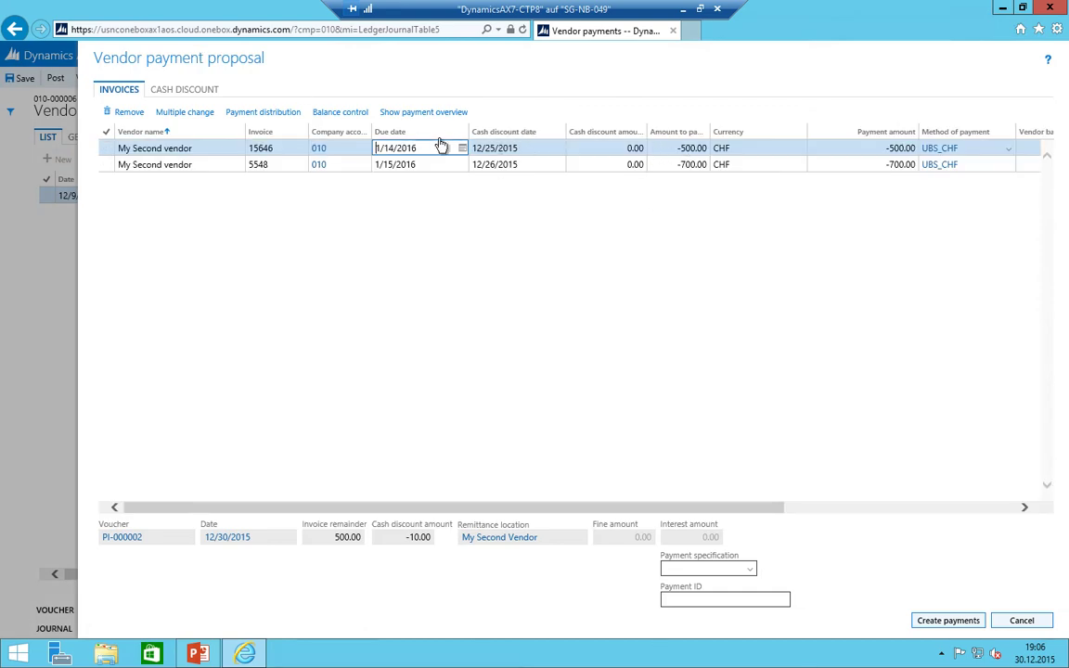
- Re-enter 12/25 as the cash discount date of invoice 15646 and check the proposed invoice amounts
click(186, 89)
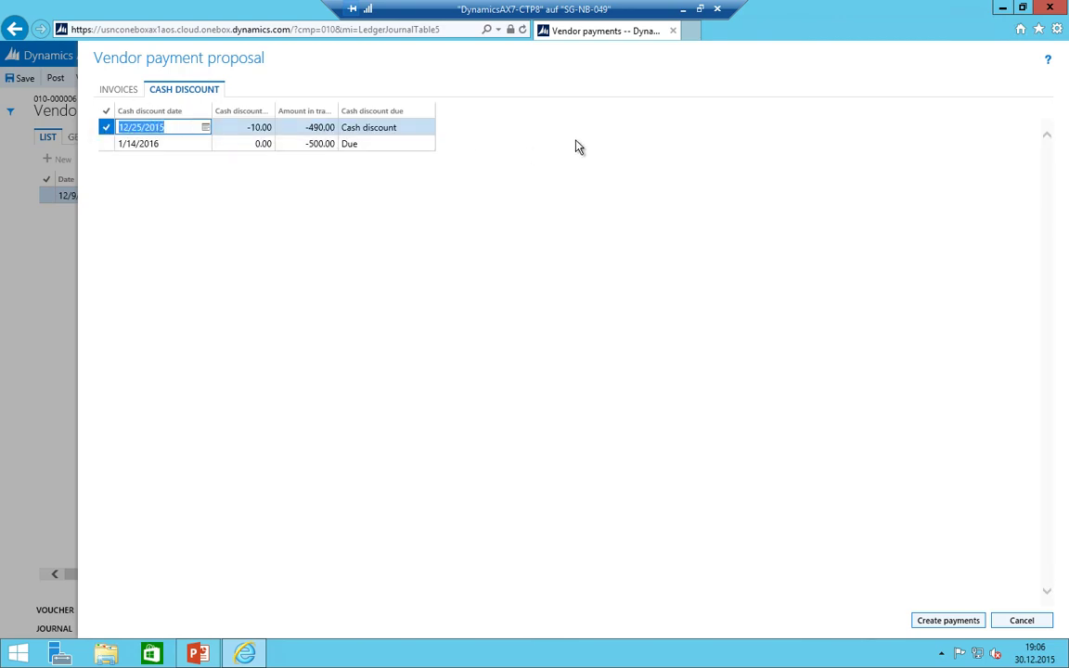
text(12/25)
key(Tab)
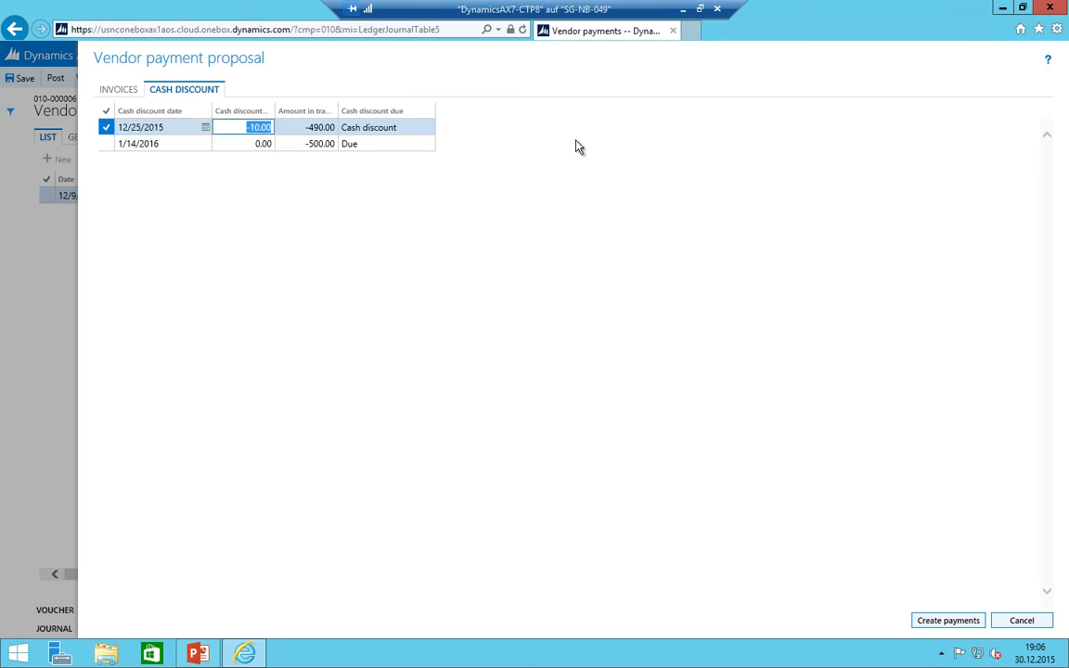
key(shift+Tab)
key(Down)
key(Up)
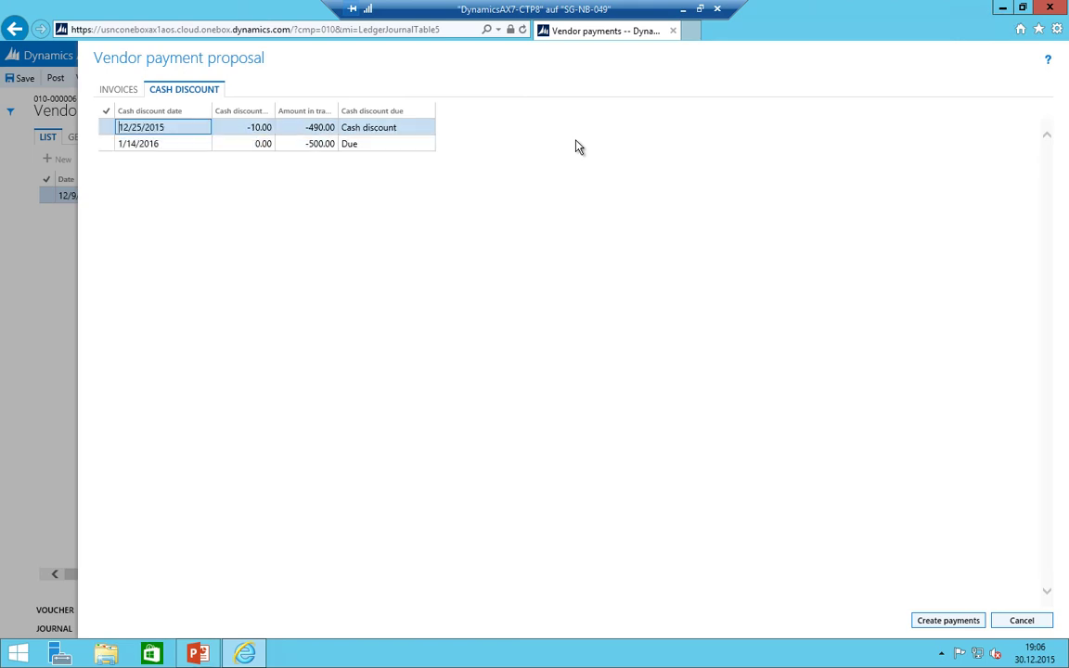
click(117, 90)
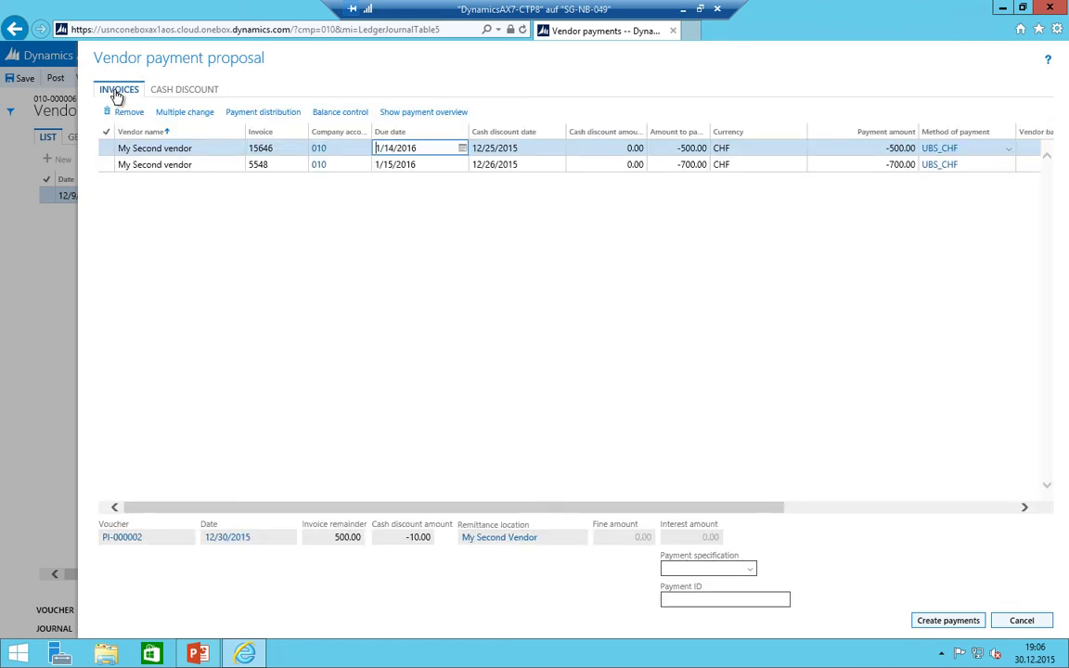
- Change the cash discount date of invoice 15646 to 12/12/2015 and return to the proposed invoices
click(179, 90)
click(141, 127)
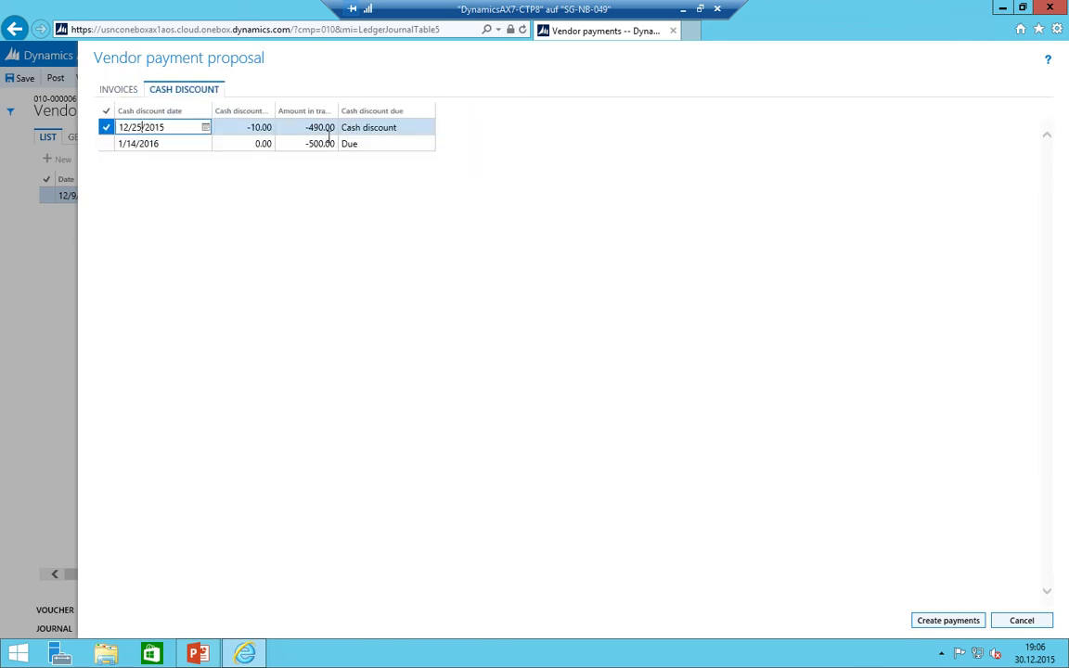
key(BackSpace)
key(BackSpace)
text(12)
key(Down)
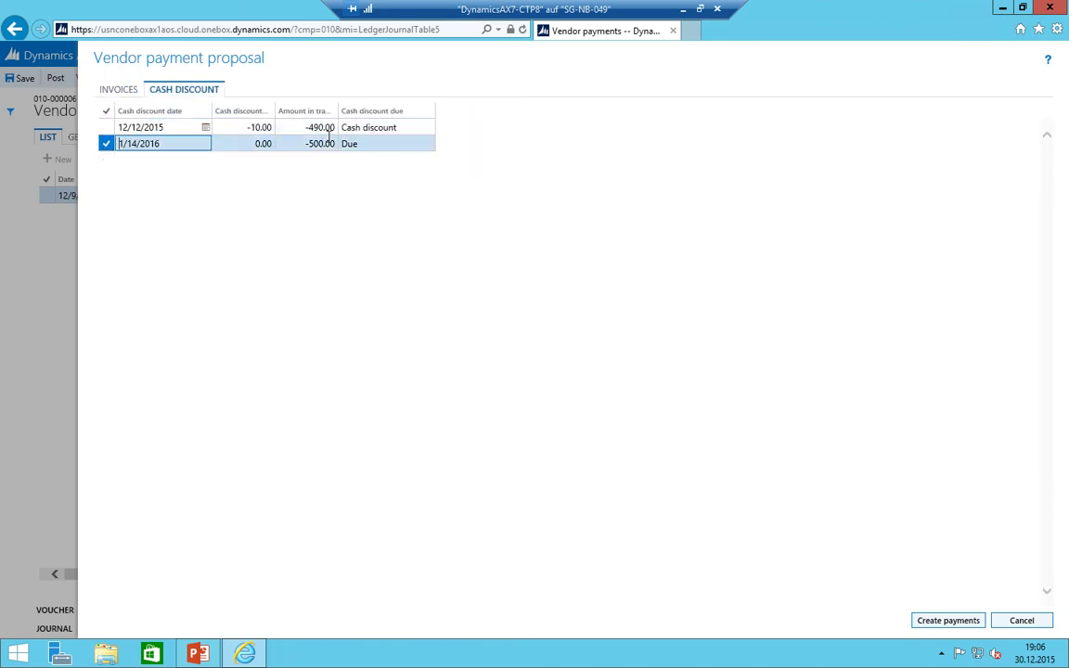
key(Up)
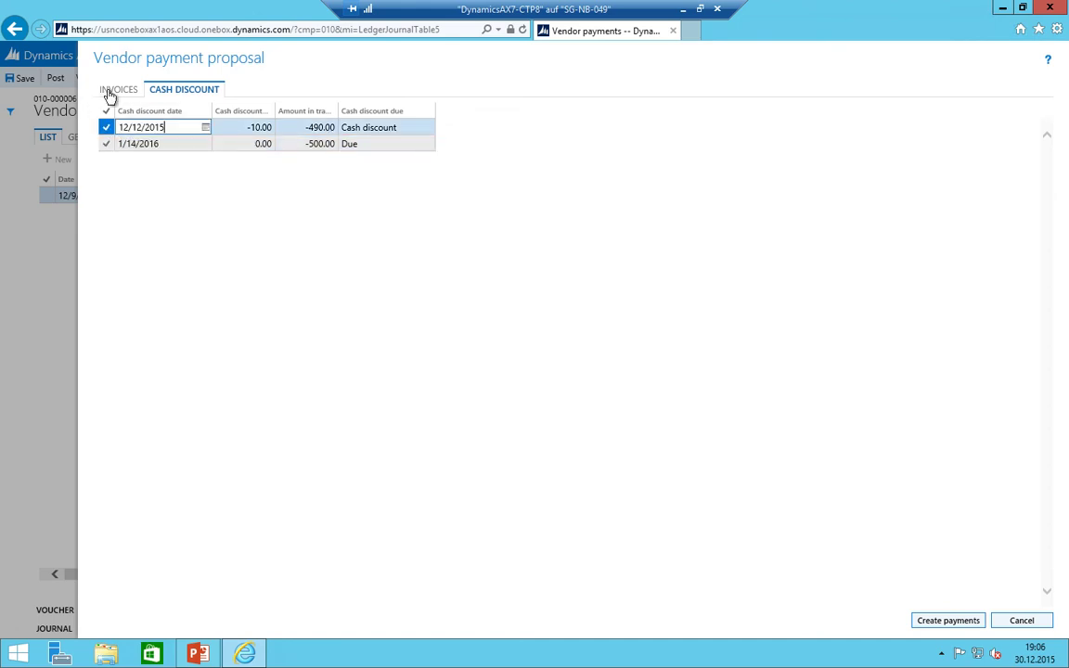
click(110, 91)
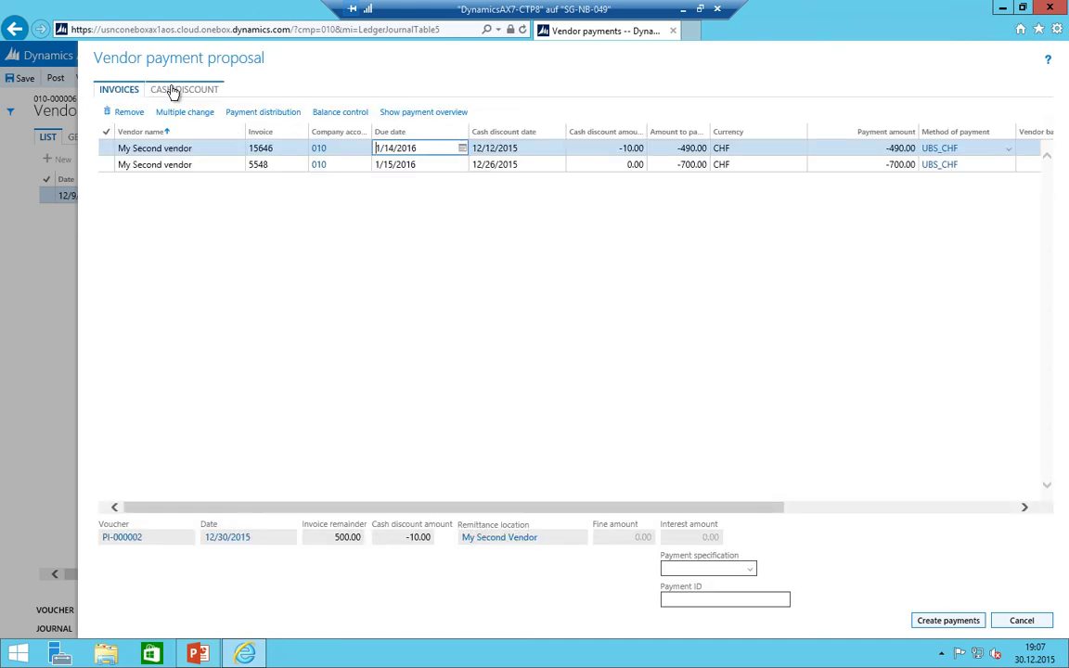
- Change the cash discount date of invoice 15646 to 12/13/2015 and check the invoice list
click(173, 90)
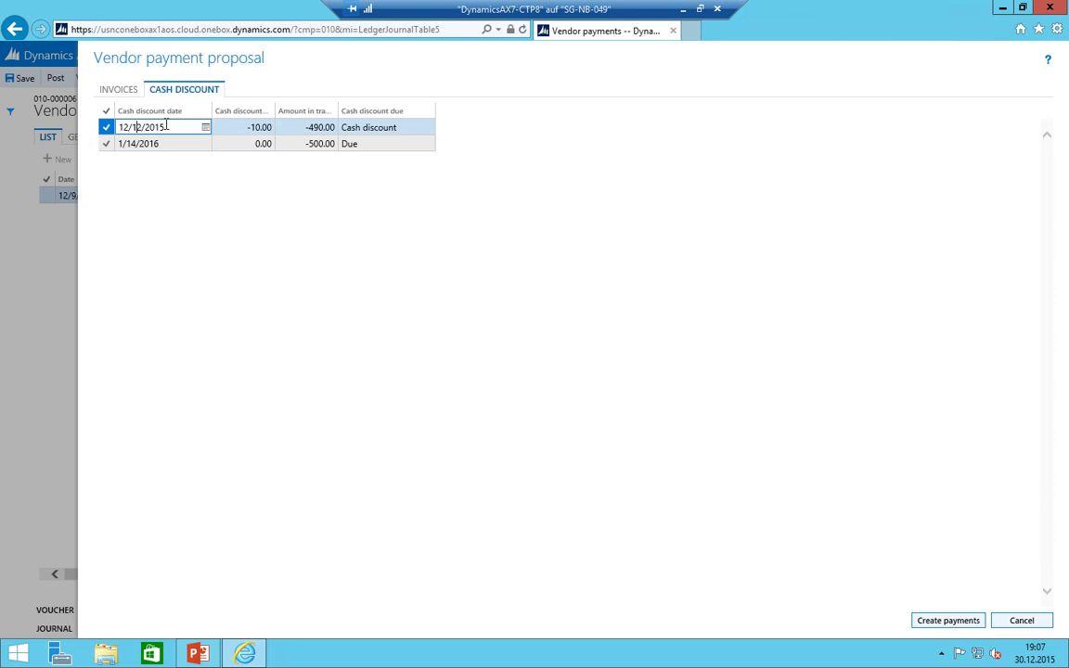
key(Delete)
text(3)
key(Down)
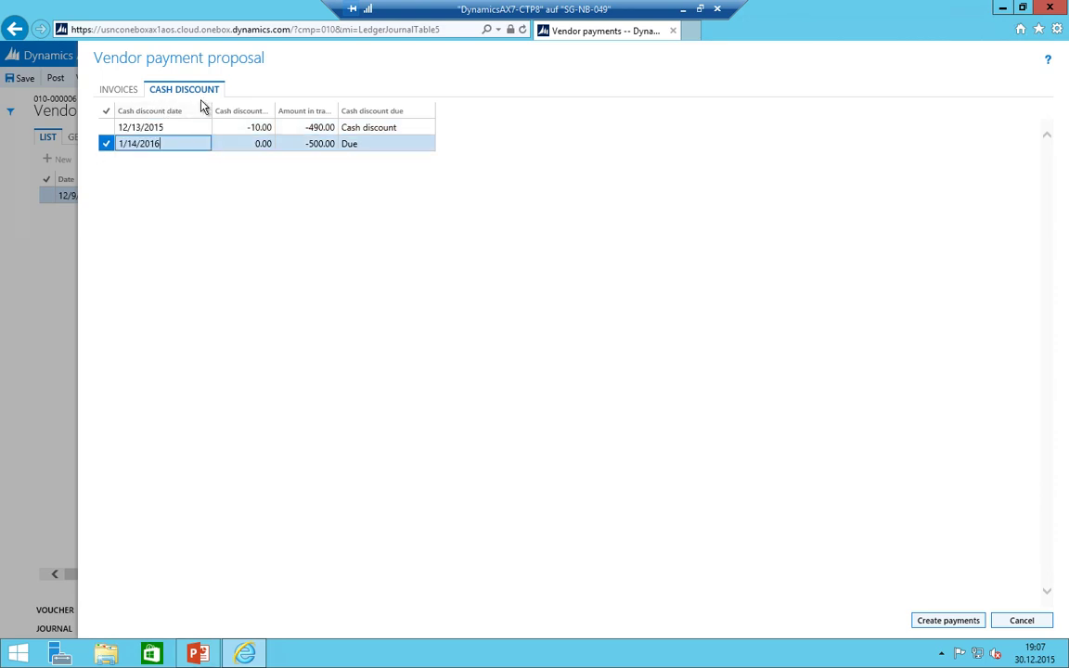
key(Up)
click(121, 93)
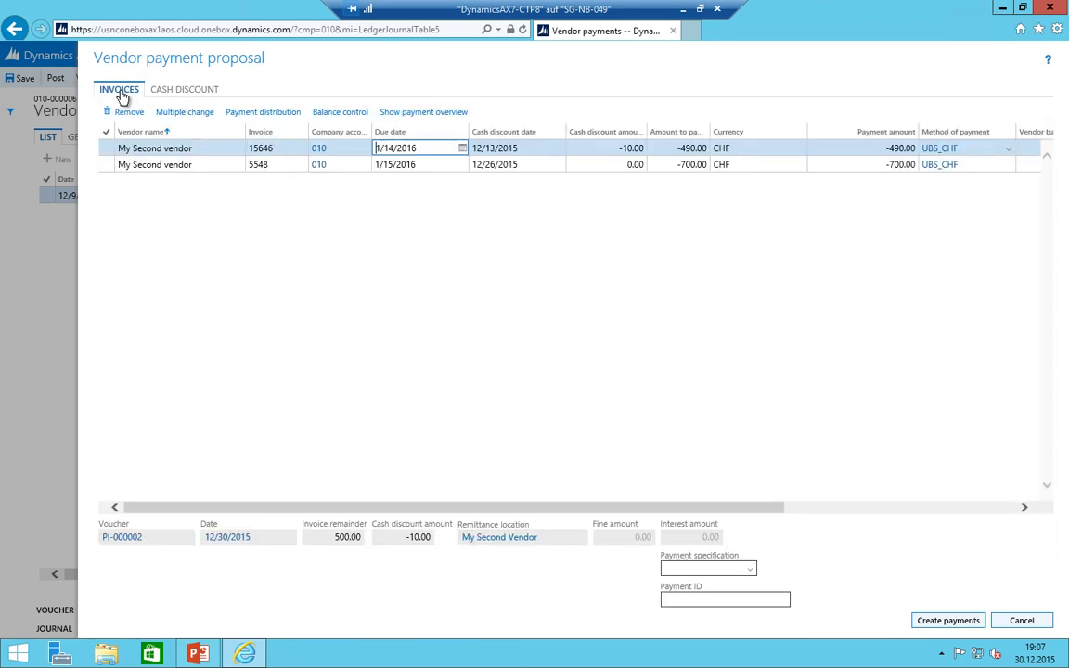
- Set the cash discount date of invoice 15646 back to 12/25/2015 and return to the invoice list
click(174, 92)
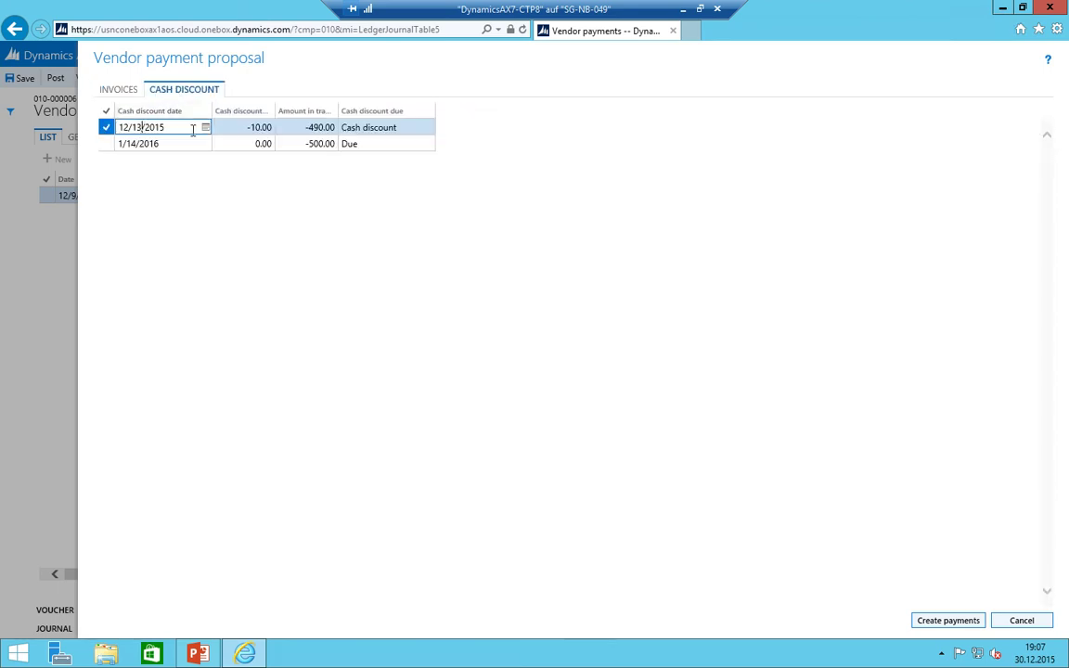
key(BackSpace)
key(BackSpace)
text(25)
key(Down)
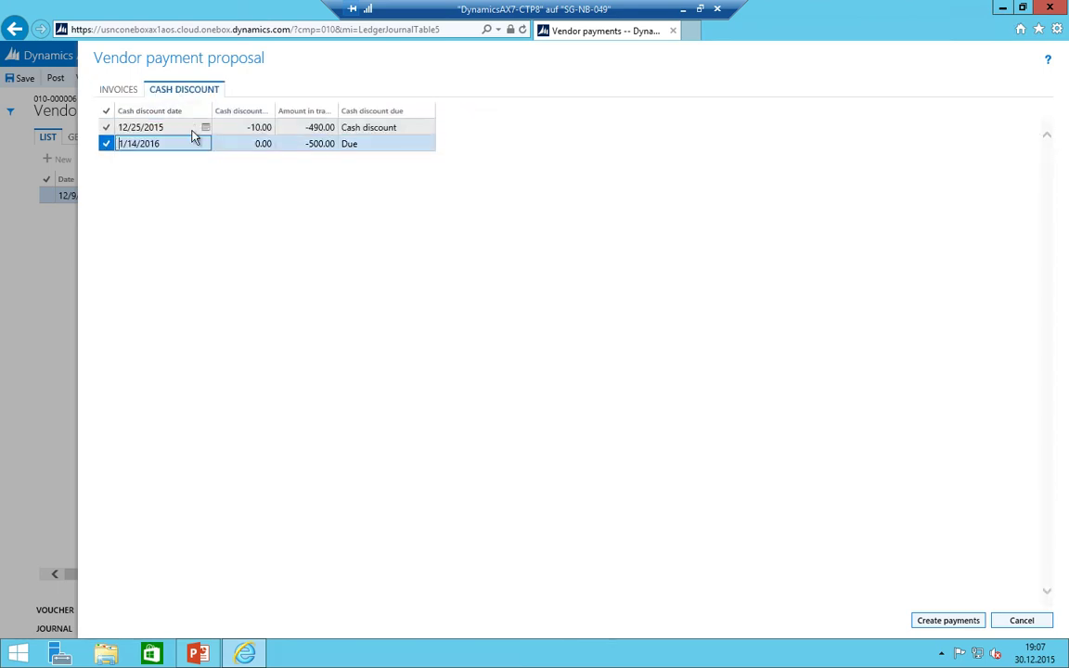
click(121, 92)
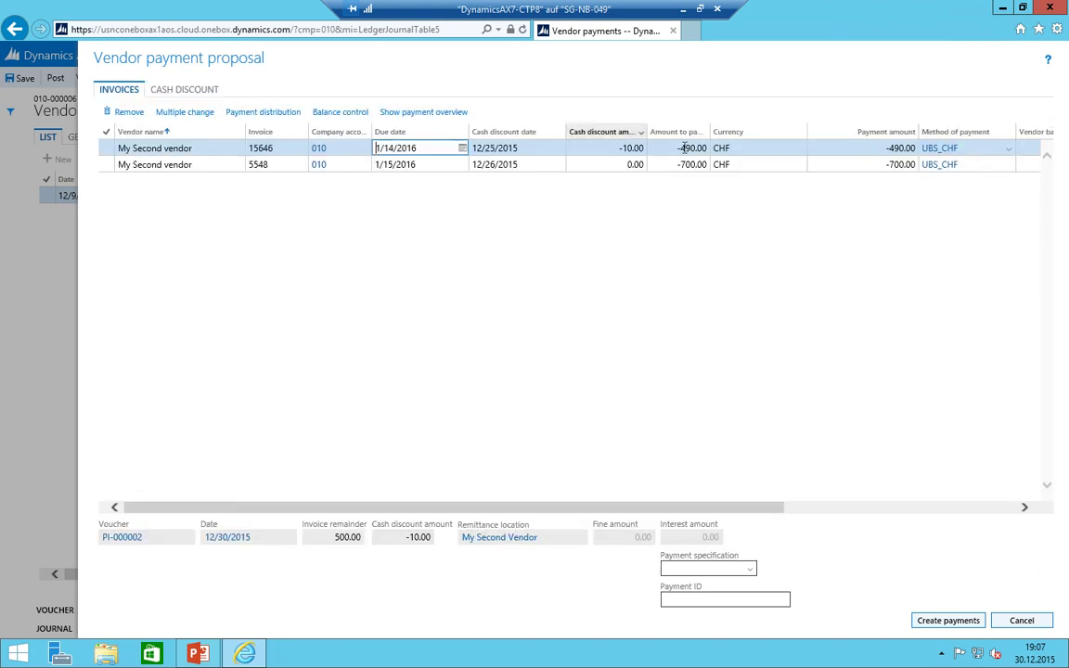
- Examine the cash discount date and amount of invoice 5548 and compare them with its line in the proposal
click(615, 164)
click(202, 88)
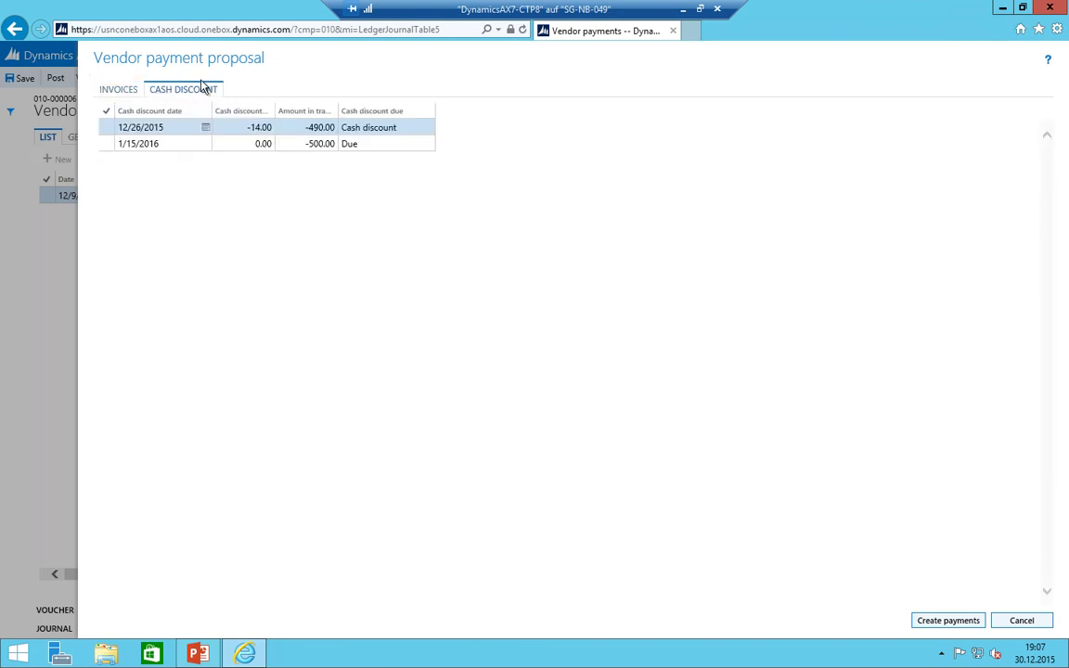
click(185, 144)
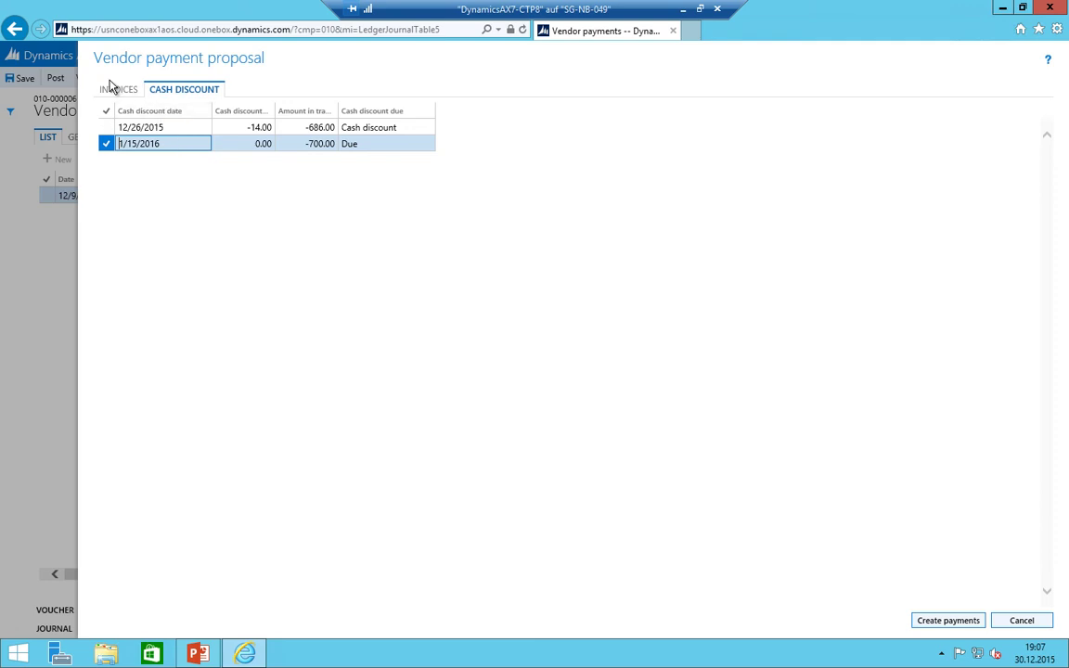
click(175, 127)
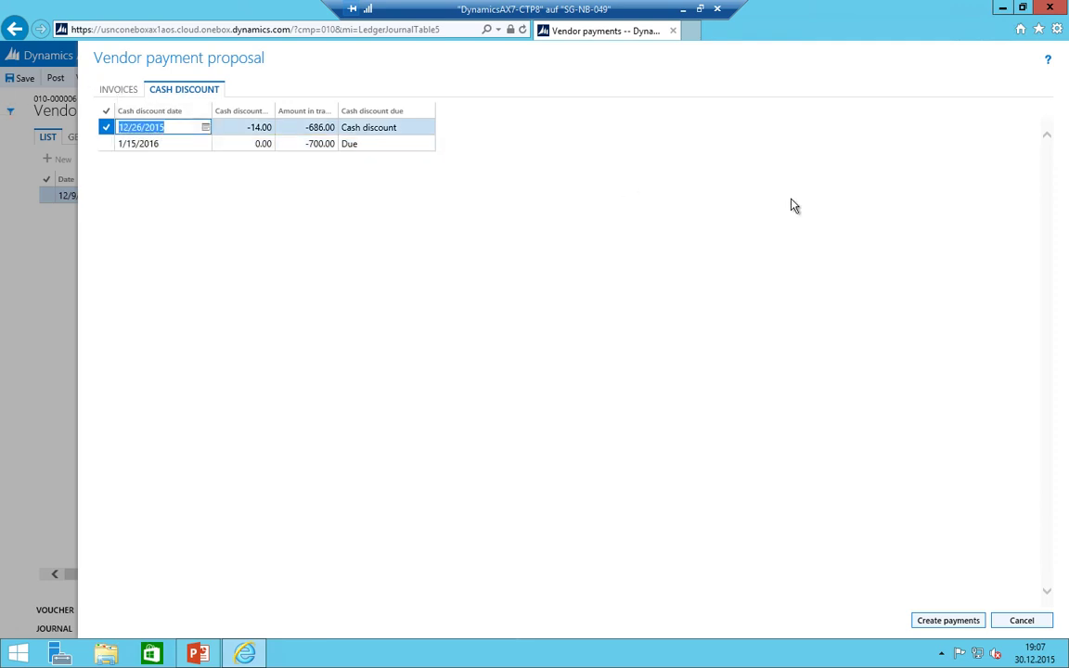
click(109, 90)
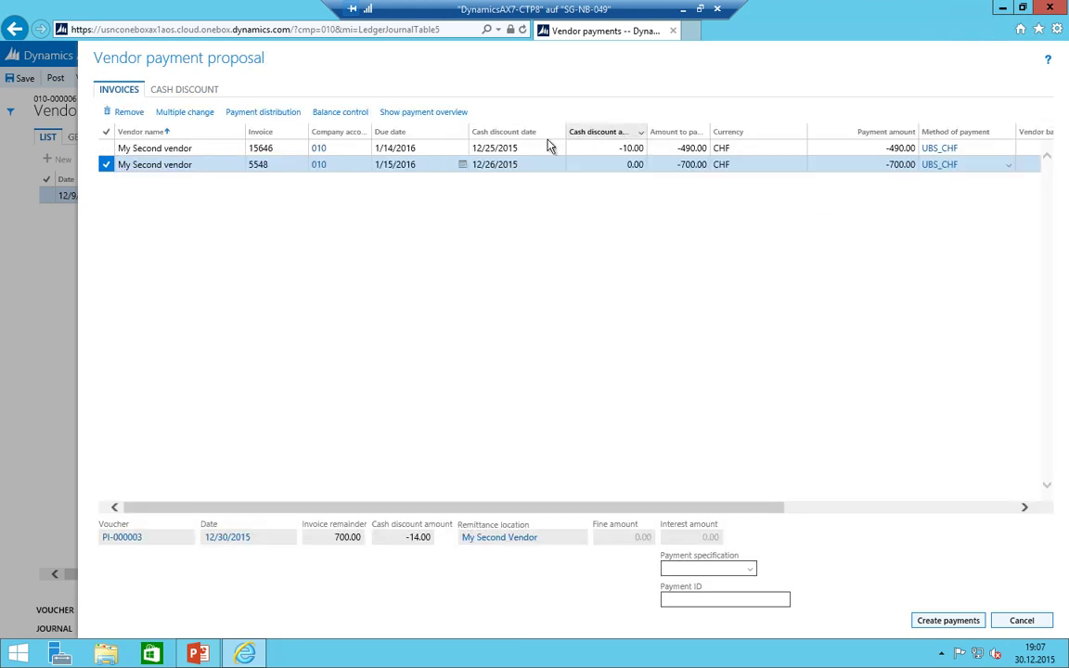
- Set the cash discount date of invoice 5548 to 1/1/2016
click(154, 93)
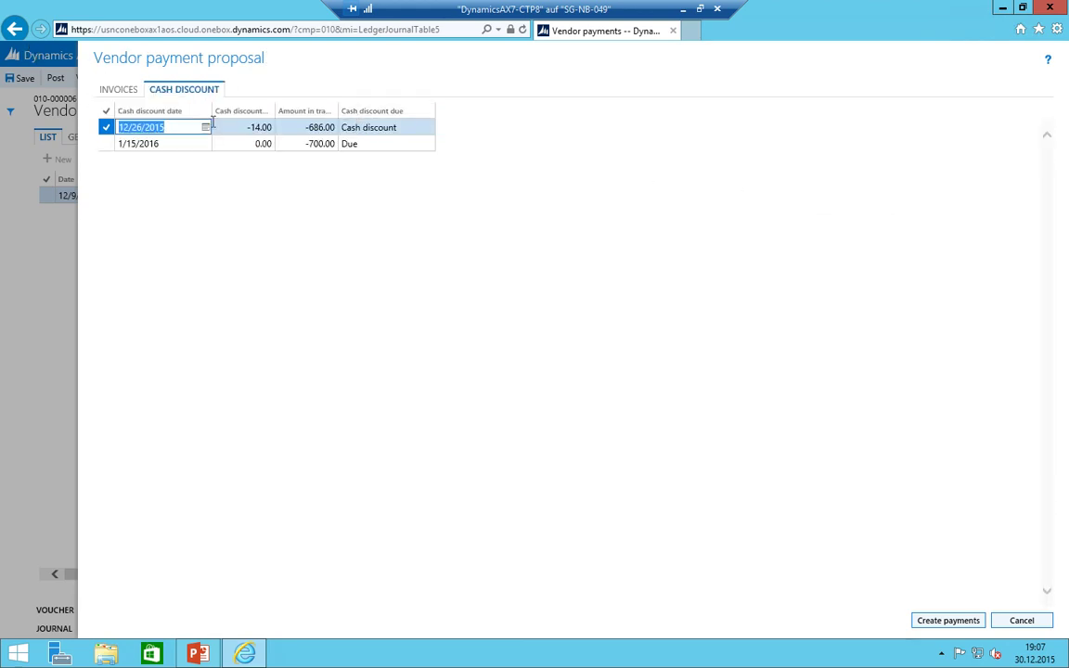
key(BackSpace)
text(010116)
key(Down)
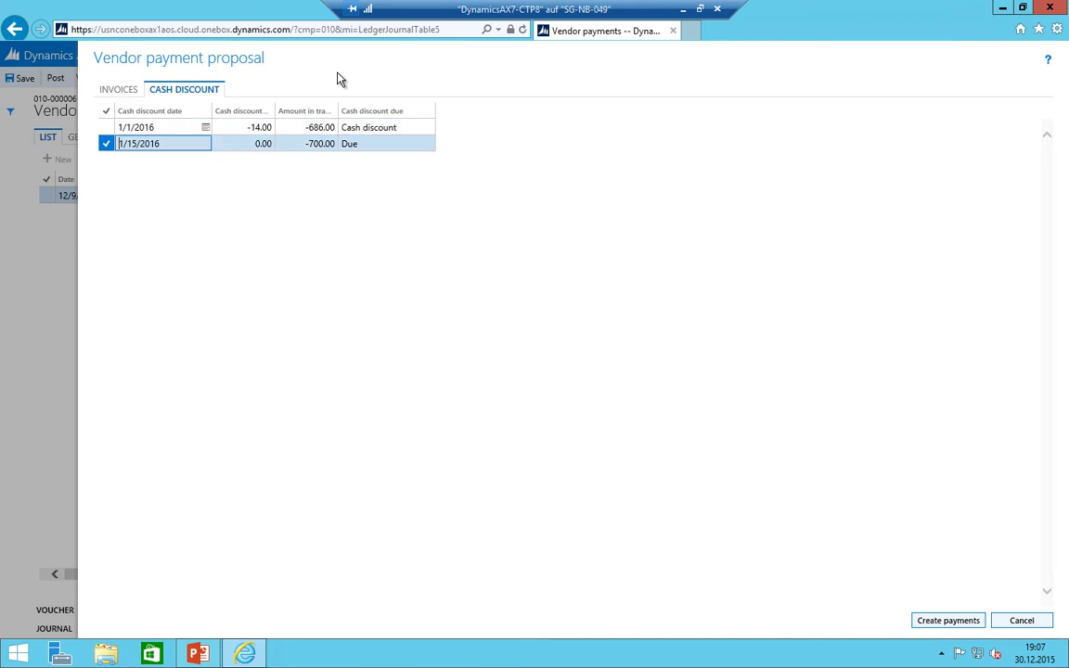
- Check the remaining columns of both proposed invoices and create the vendor payments from the proposal
key(Up)
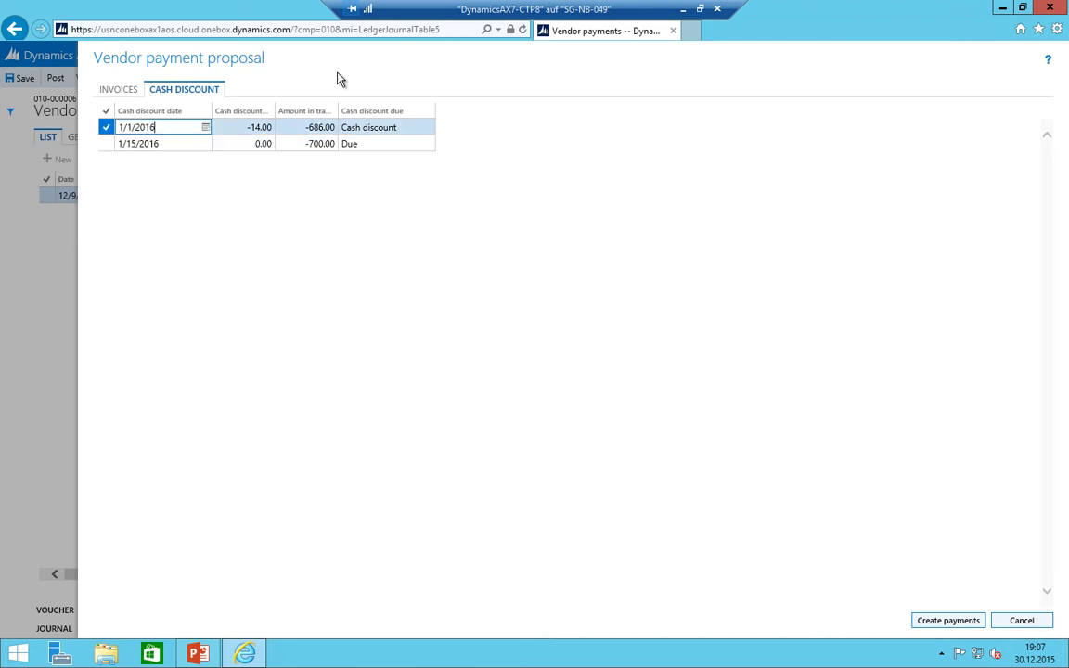
key(Escape)
key(Down)
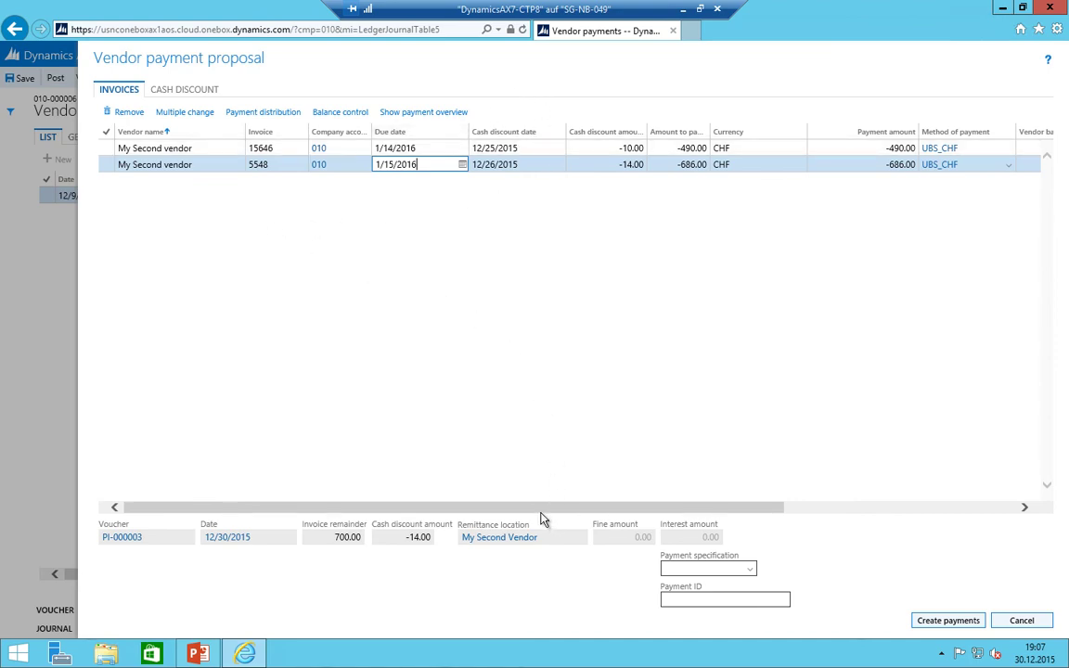
drag(543, 507, 898, 520)
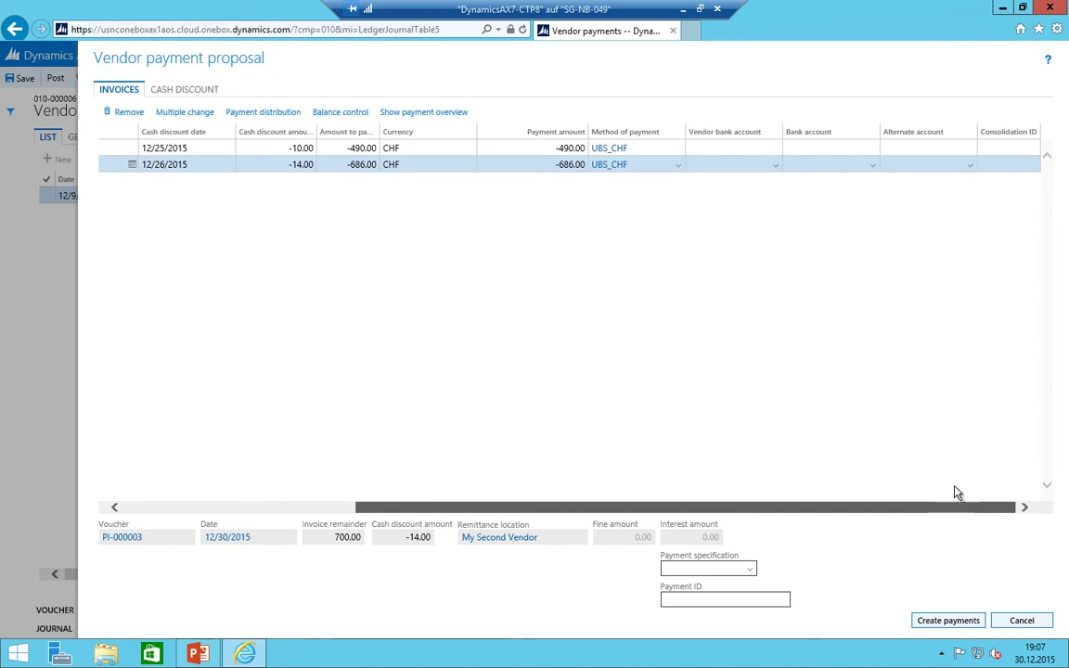
drag(959, 489, 208, 464)
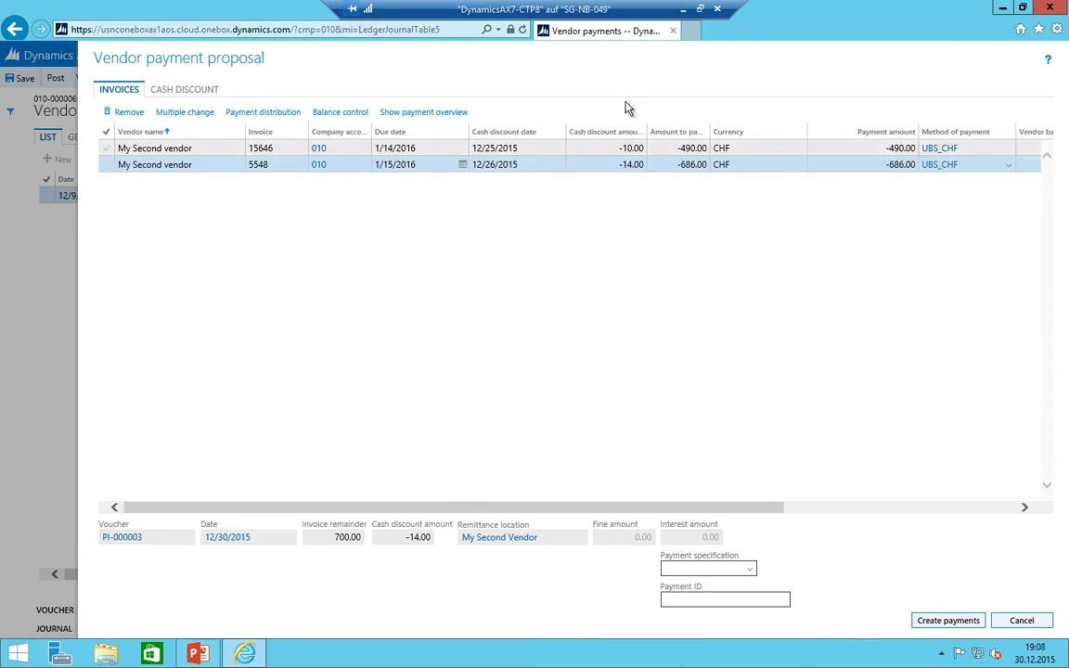
click(965, 627)
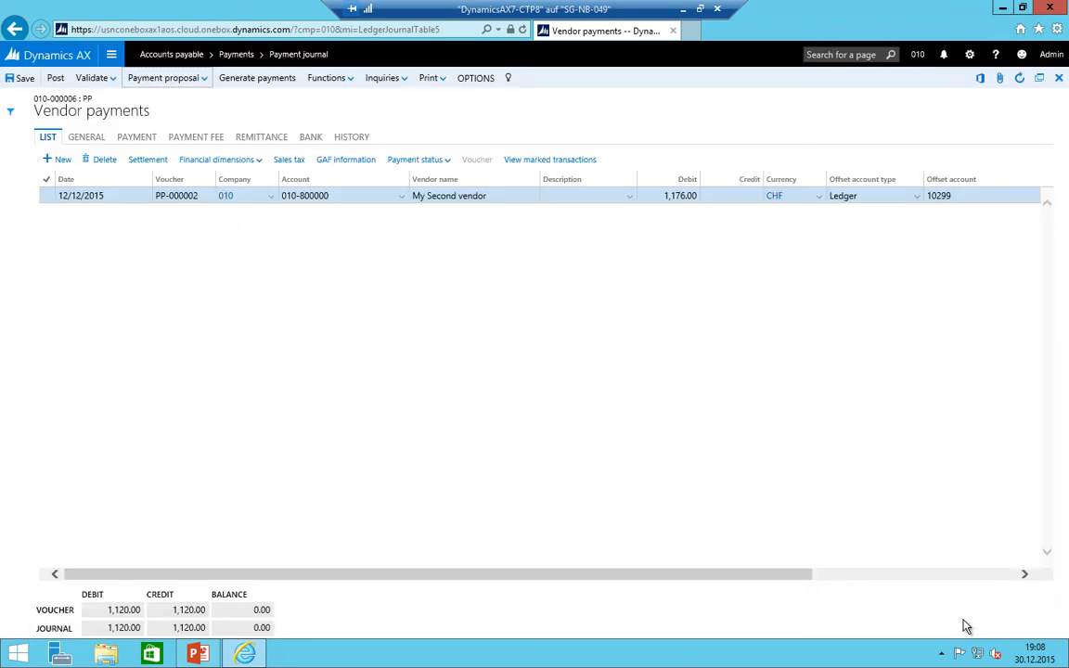
- Review the settled invoices behind the created payment line and close the settlement overview
drag(636, 583, 531, 556)
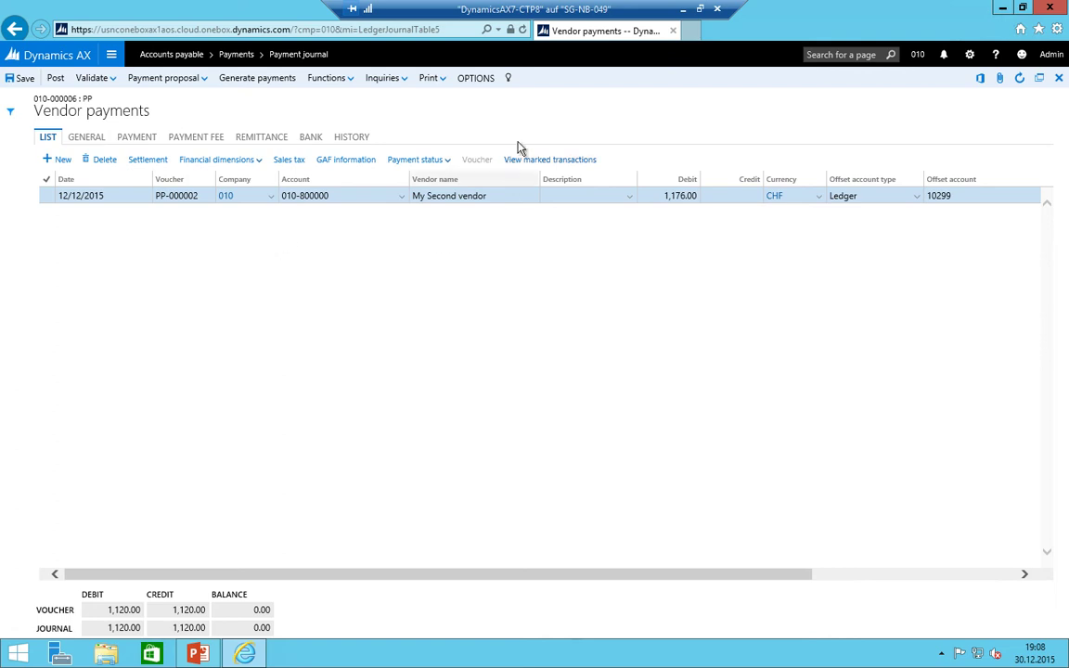
click(146, 164)
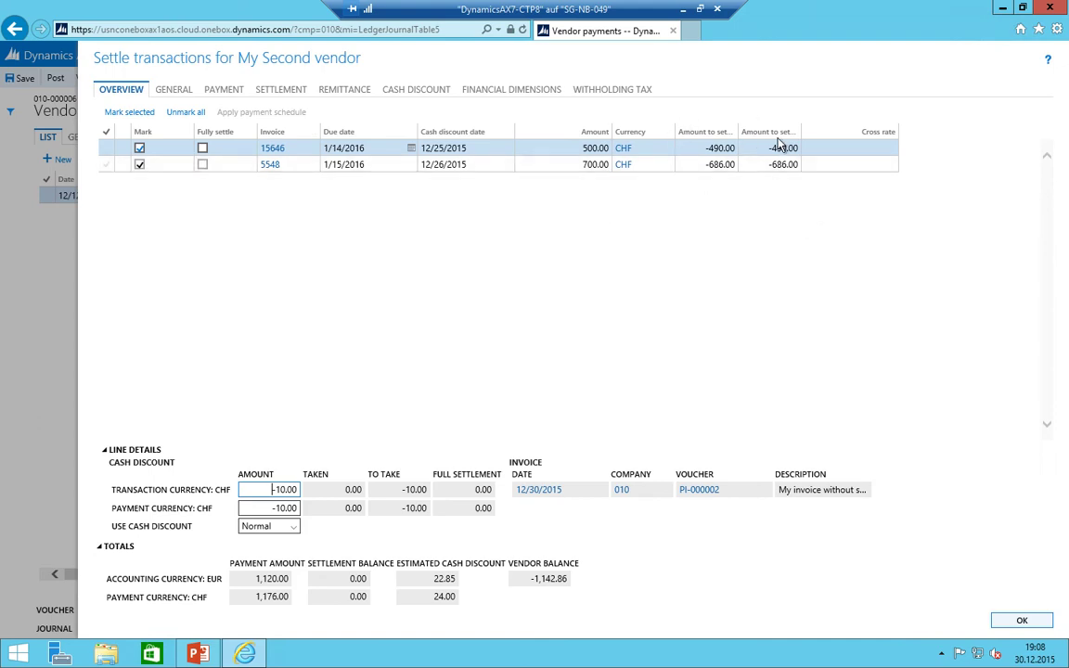
click(1021, 619)
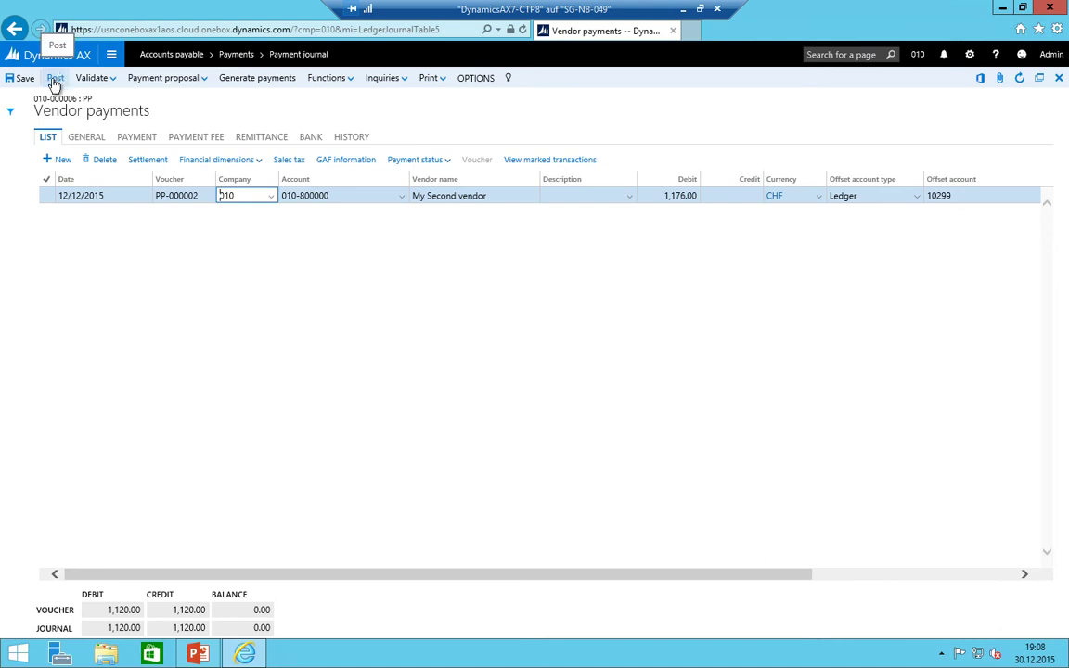
- Try to post the payment journal and read the details of its posting messages
click(55, 80)
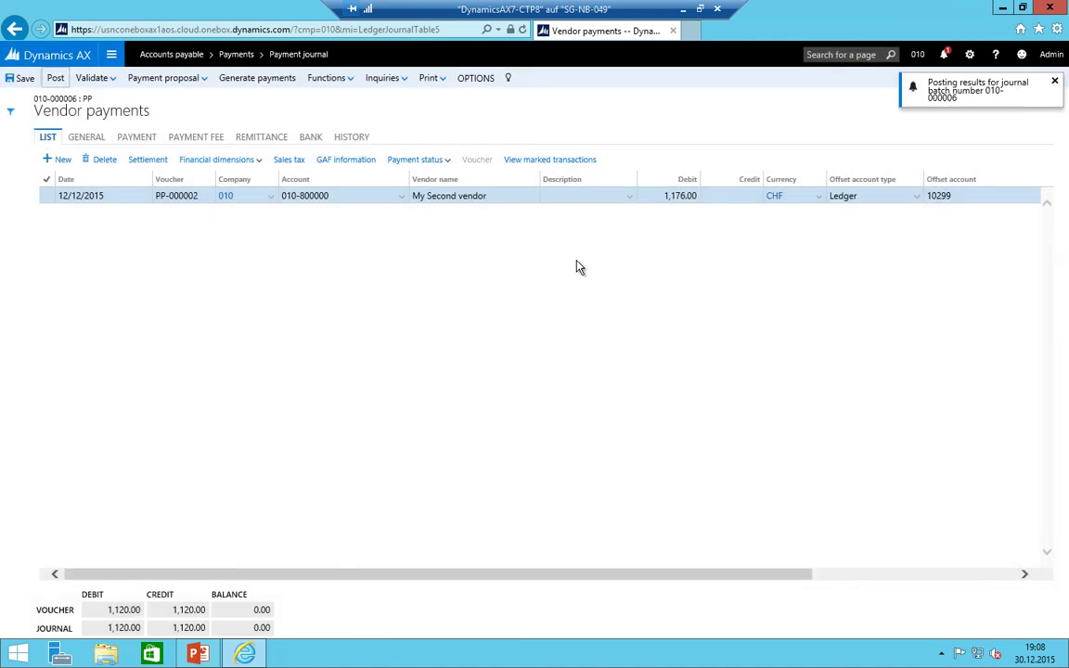
click(898, 88)
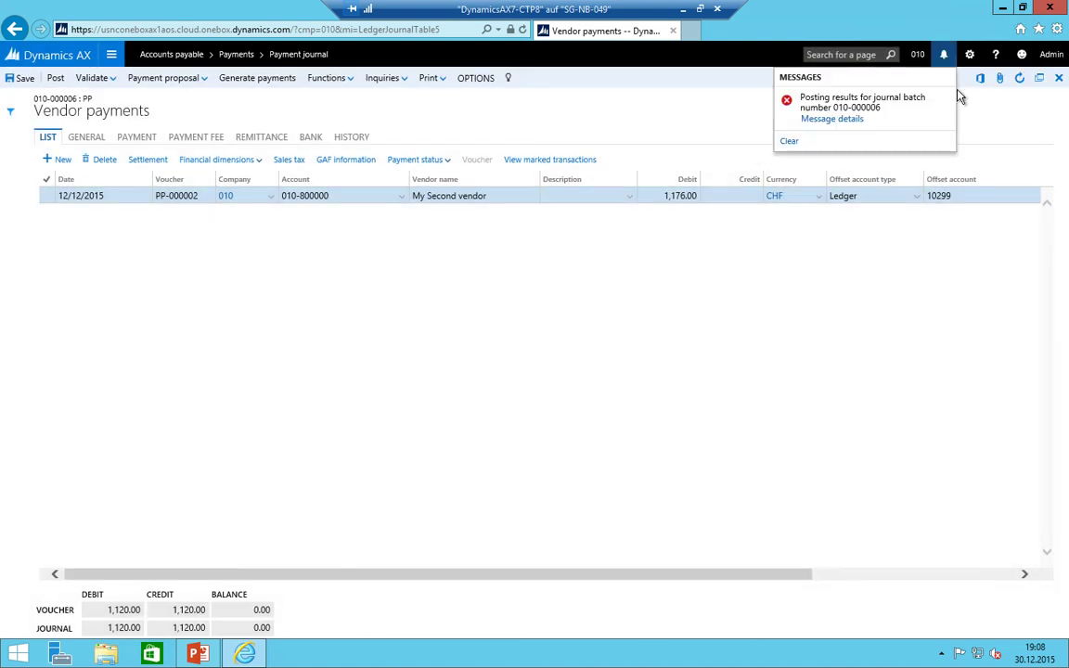
click(816, 123)
mouse_move(893, 131)
mouse_down()
mouse_move(1034, 140)
mouse_move(909, 139)
mouse_move(863, 115)
mouse_move(874, 130)
mouse_move(922, 131)
mouse_move(893, 129)
mouse_up()
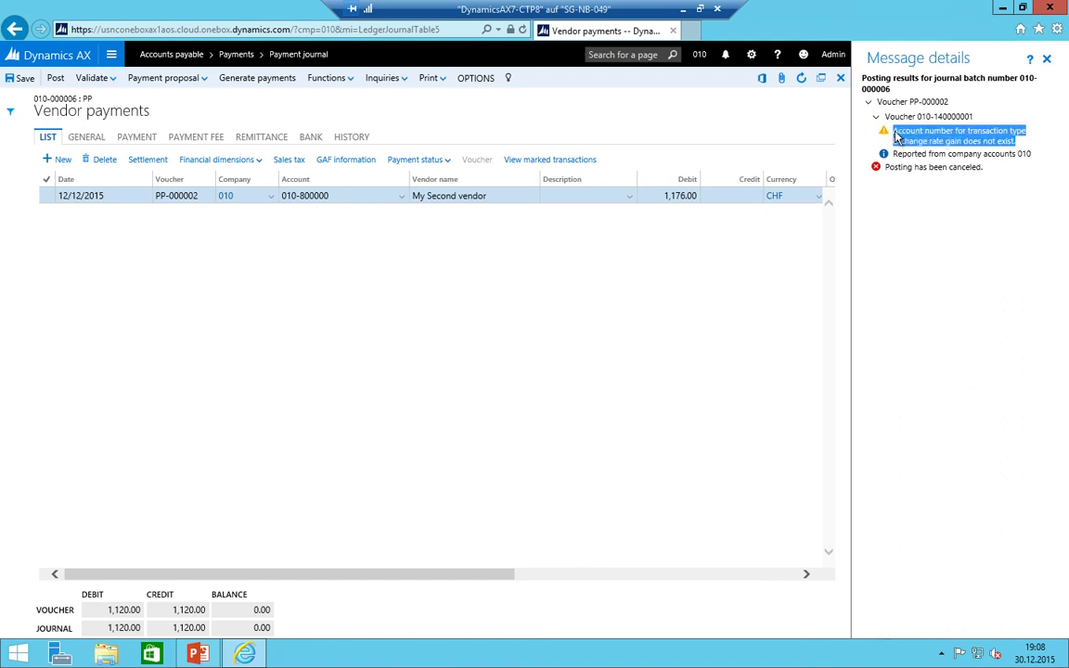
click(937, 127)
click(1047, 58)
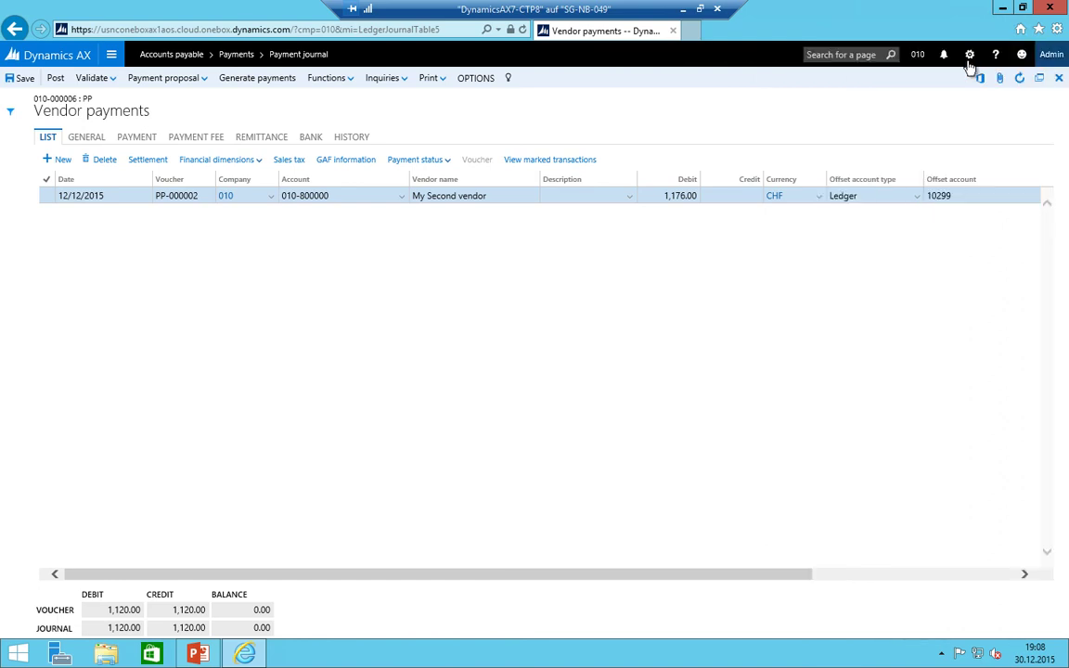
- Open the general ledger's main accounts list for the chart of accounts
click(111, 53)
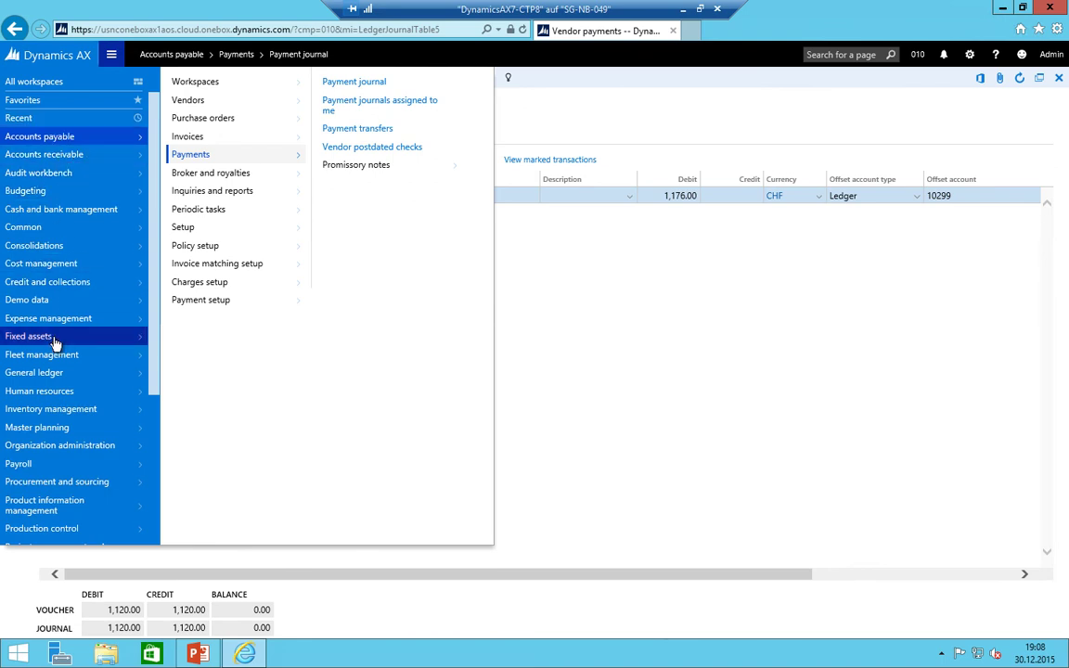
click(34, 373)
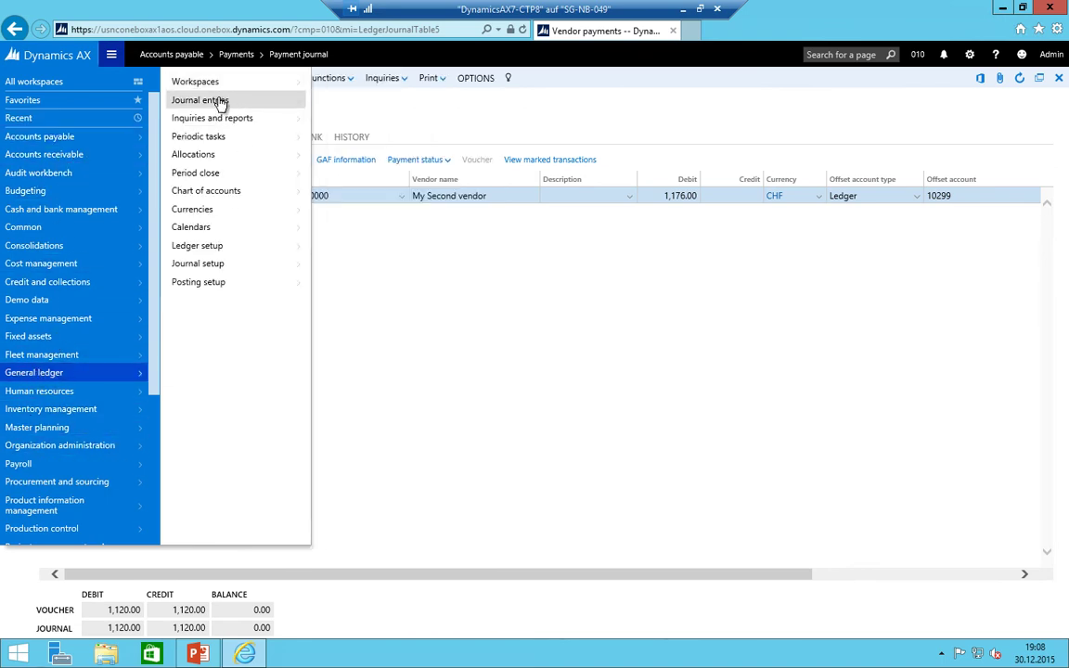
click(232, 189)
click(334, 81)
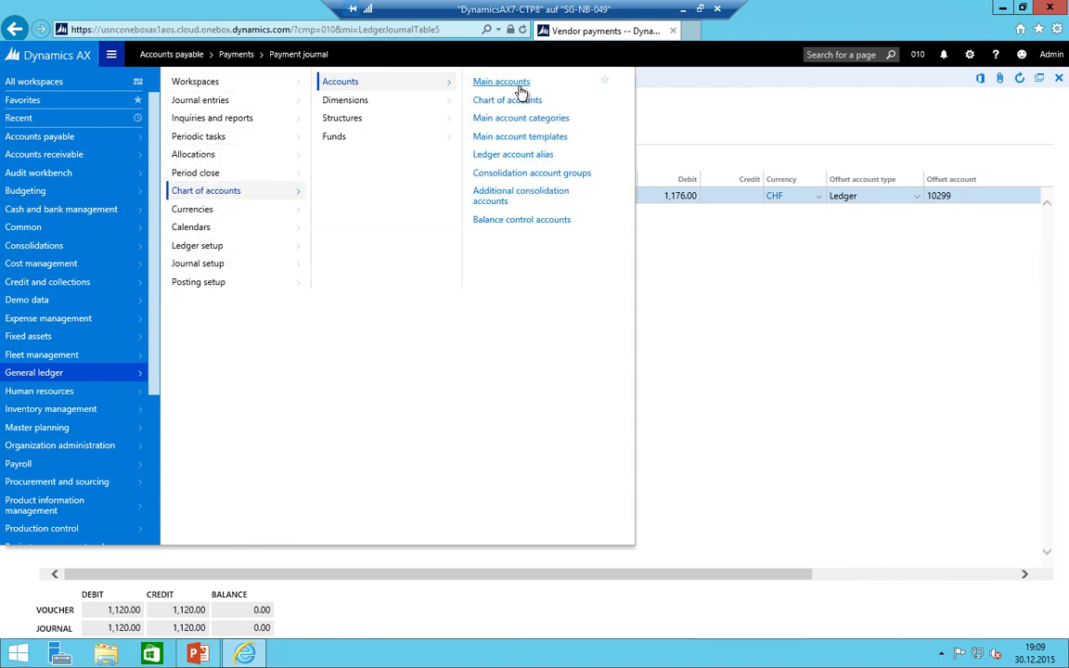
click(516, 84)
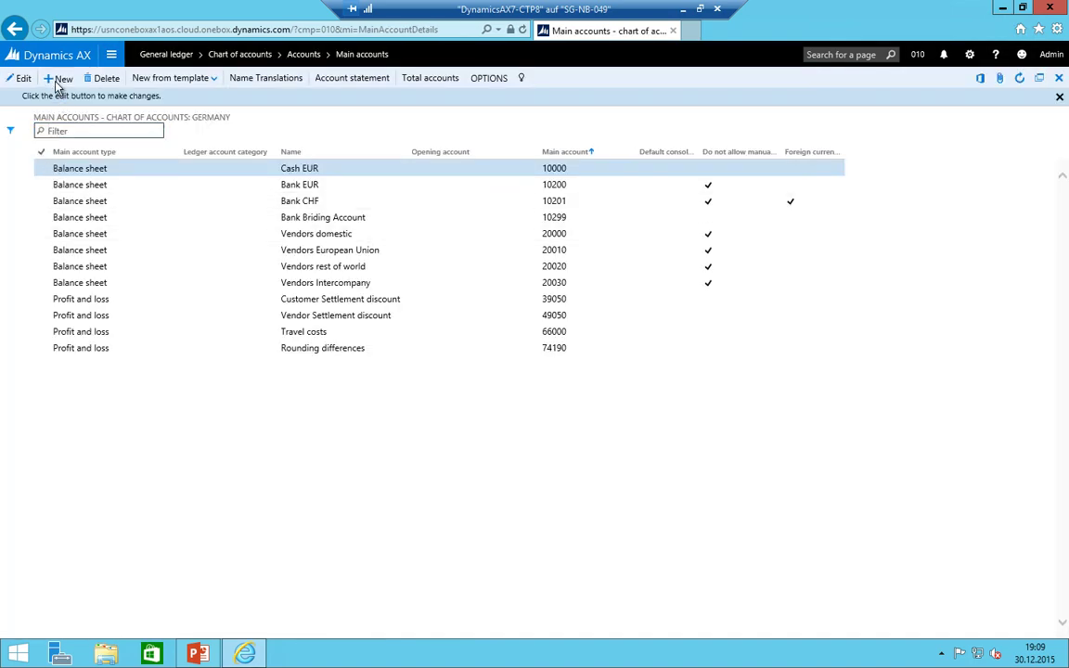
- Create profit and loss main account 48090 with the name "Realised FX gains"
click(59, 78)
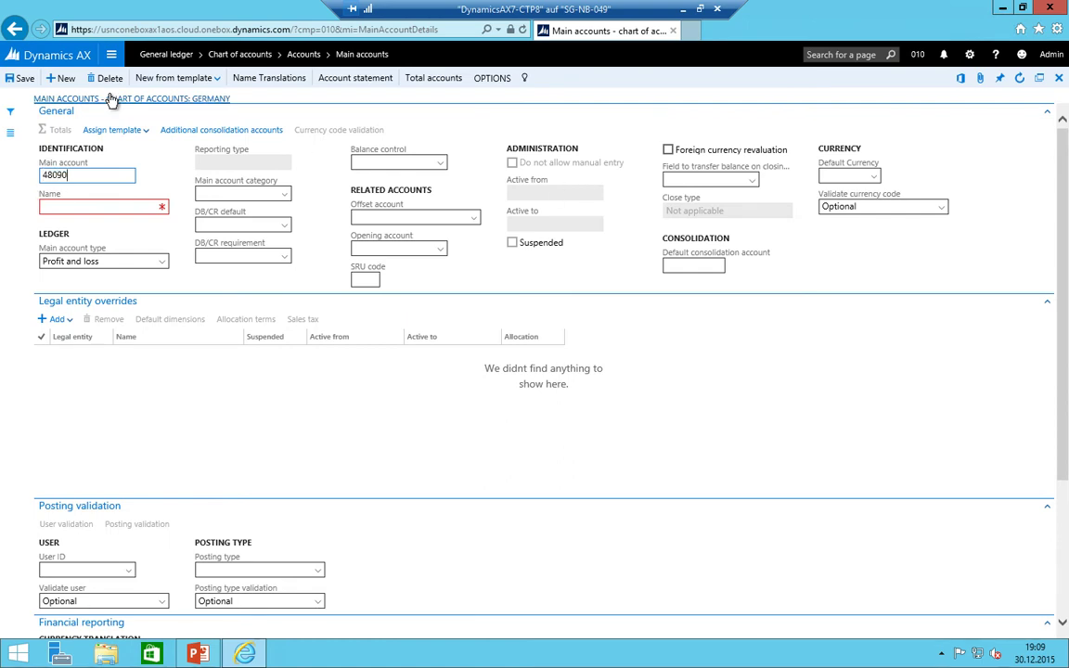
key(Tab)
text(Reali)
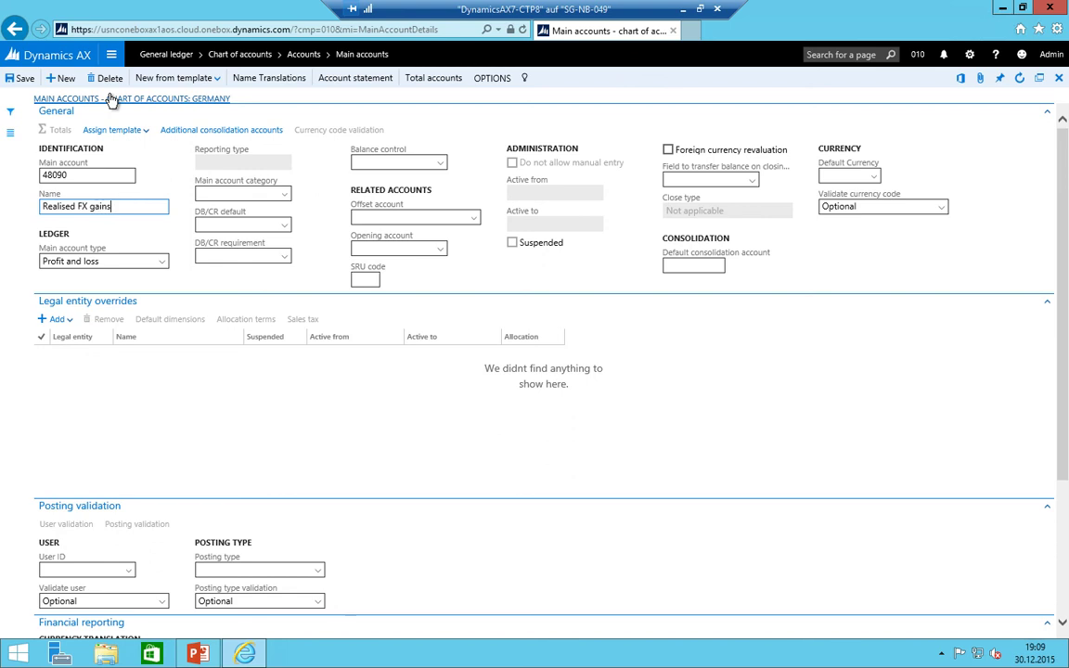
text(sed FX gains)
click(112, 99)
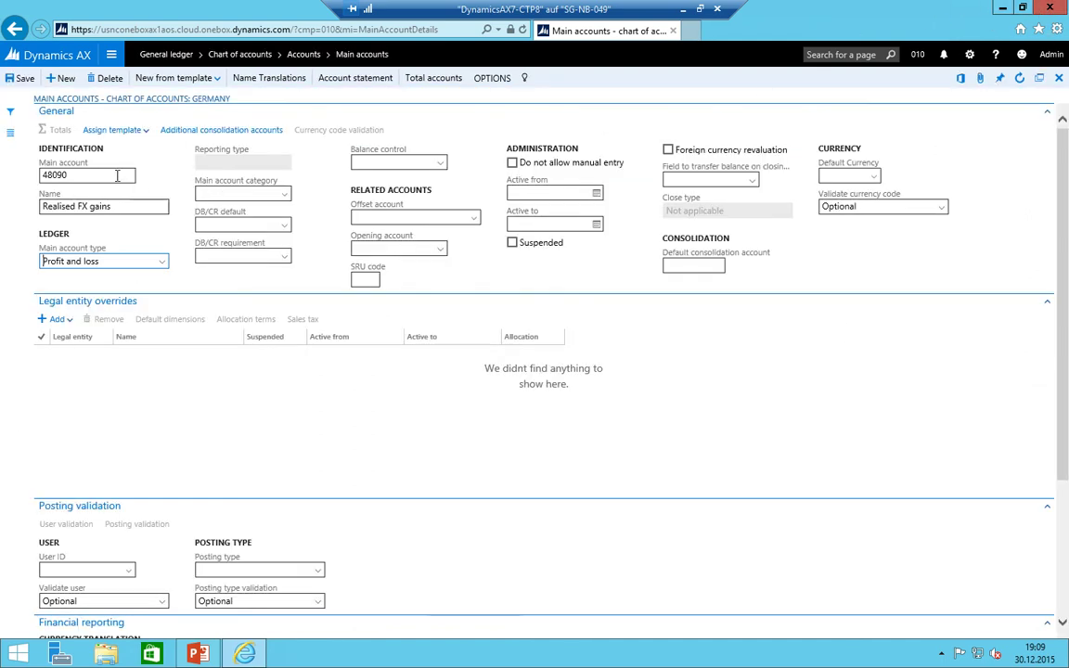
click(83, 170)
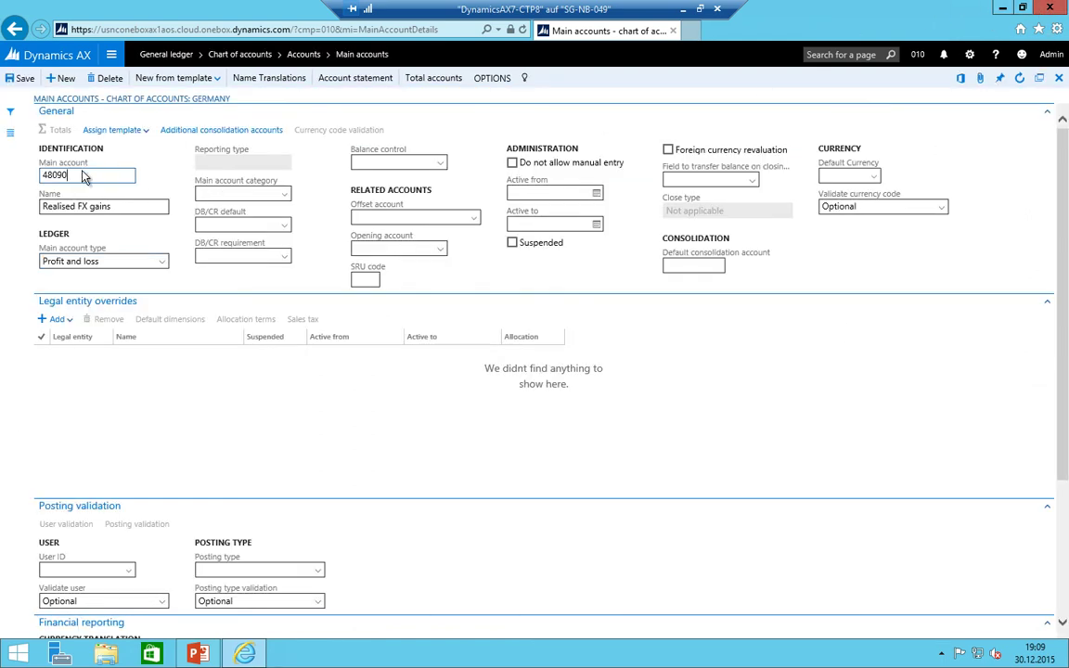
- Create profit and loss main account 48092 with the name "Realised FX losses"
key(alt+n)
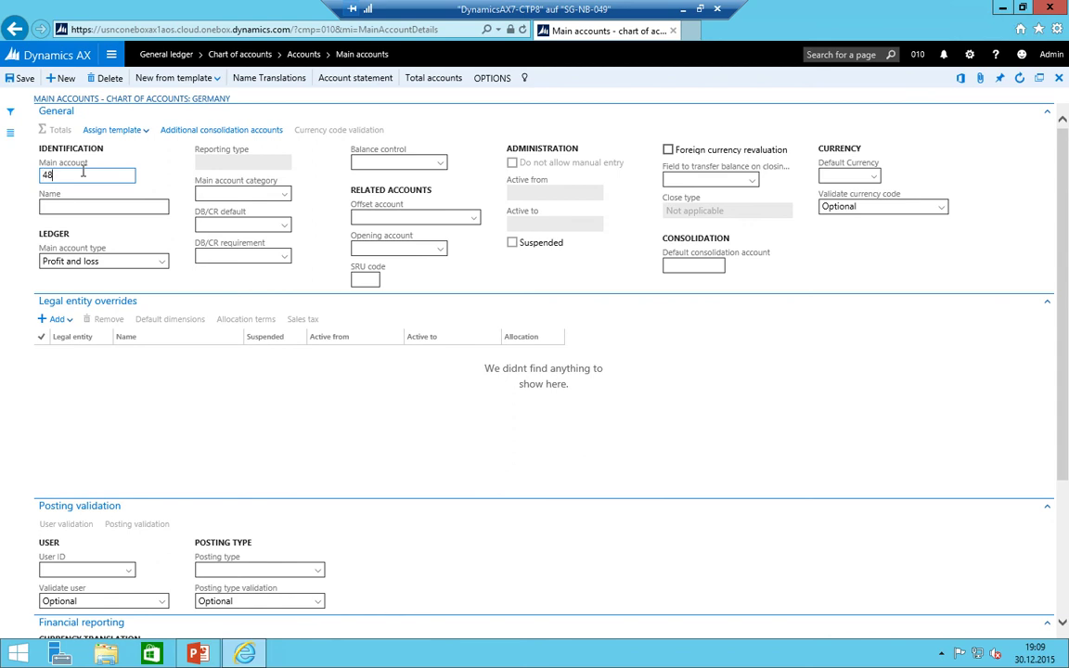
key(Tab)
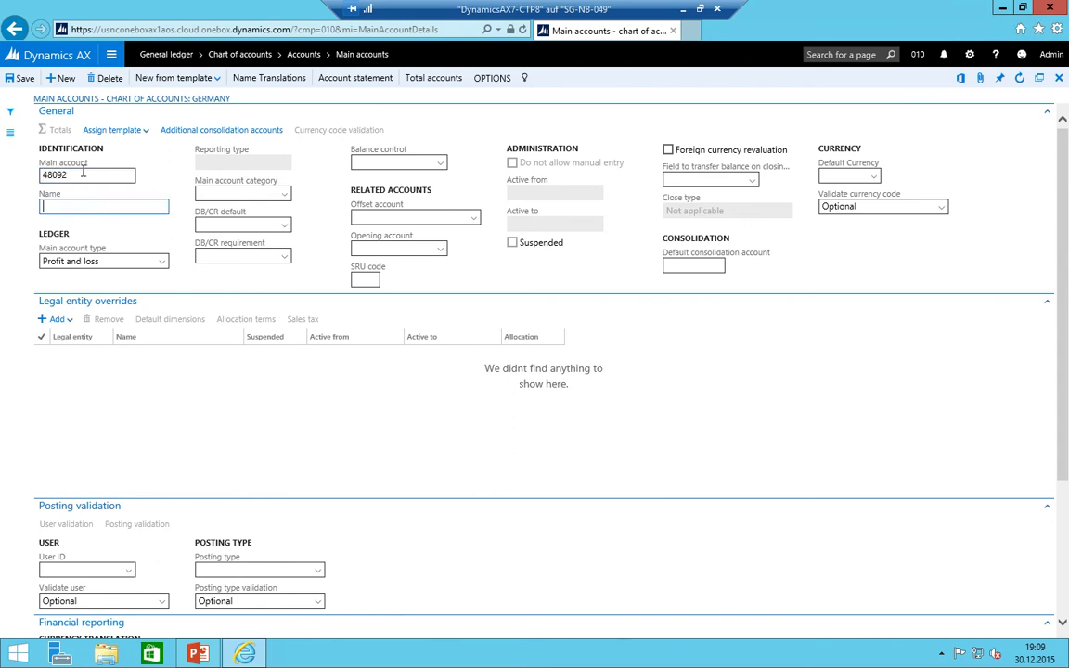
text(Realuise)
text(sed FX losses)
- Create profit and loss main account 48094 with the name "Unrealised FX gains"
key(alt+n)
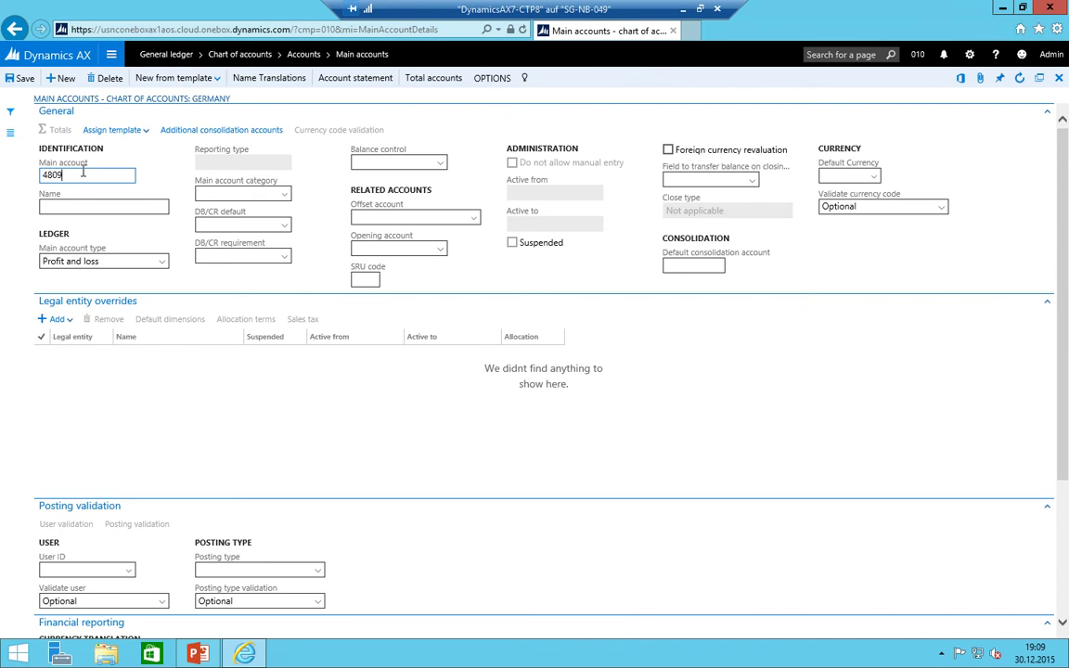
text(48094)
key(Tab)
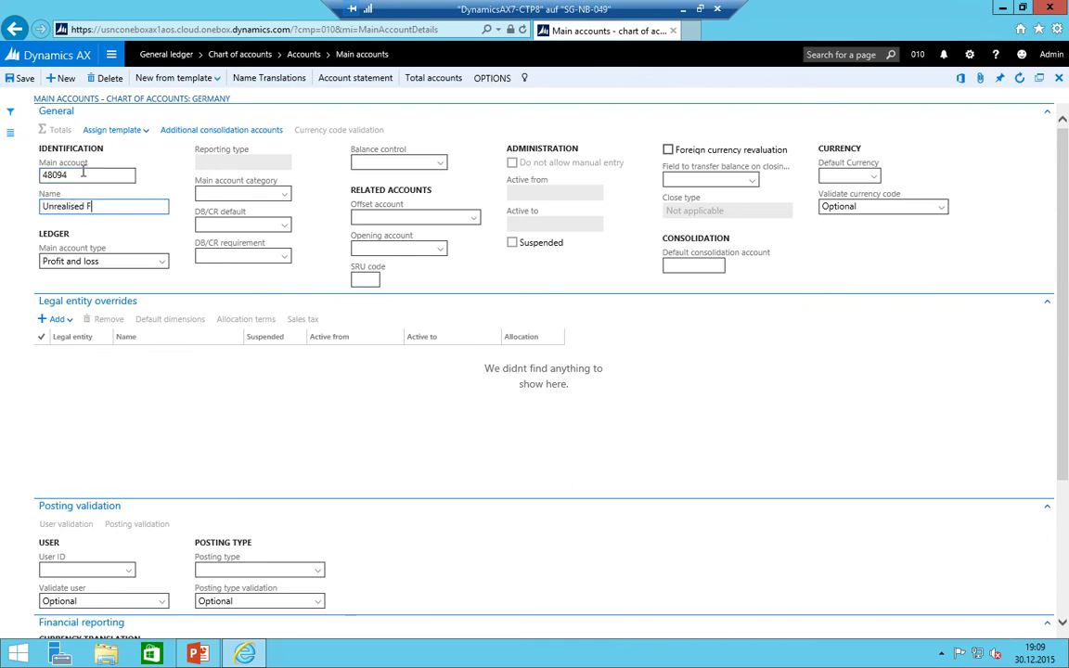
- Create profit and loss main account 48096 with the name "Unrealised FX losses"
key(alt+n)
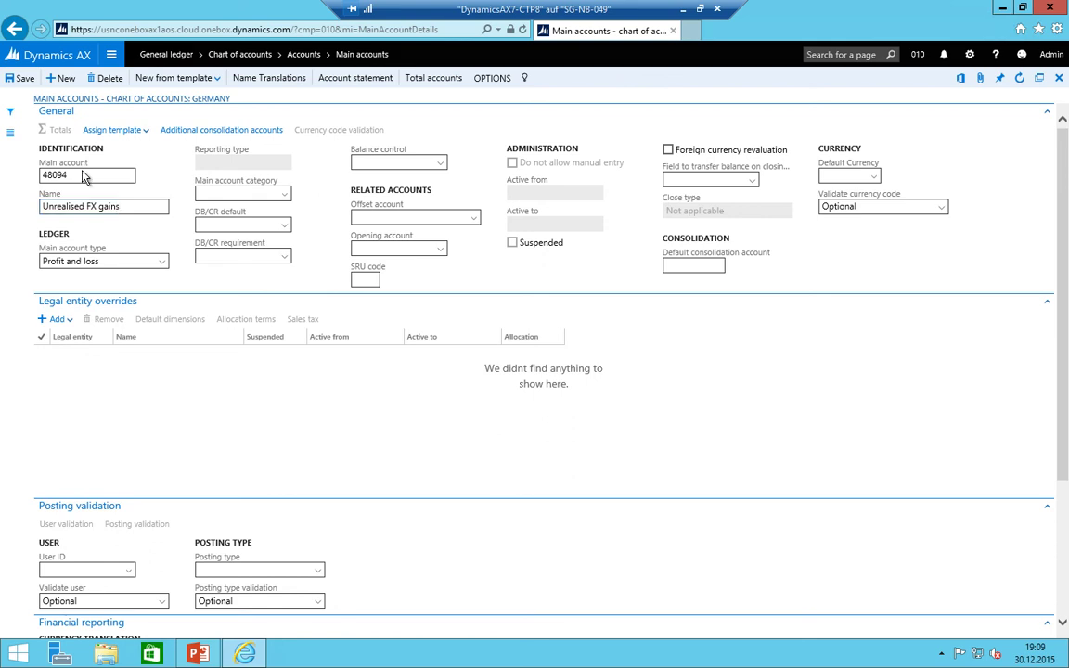
key(Tab)
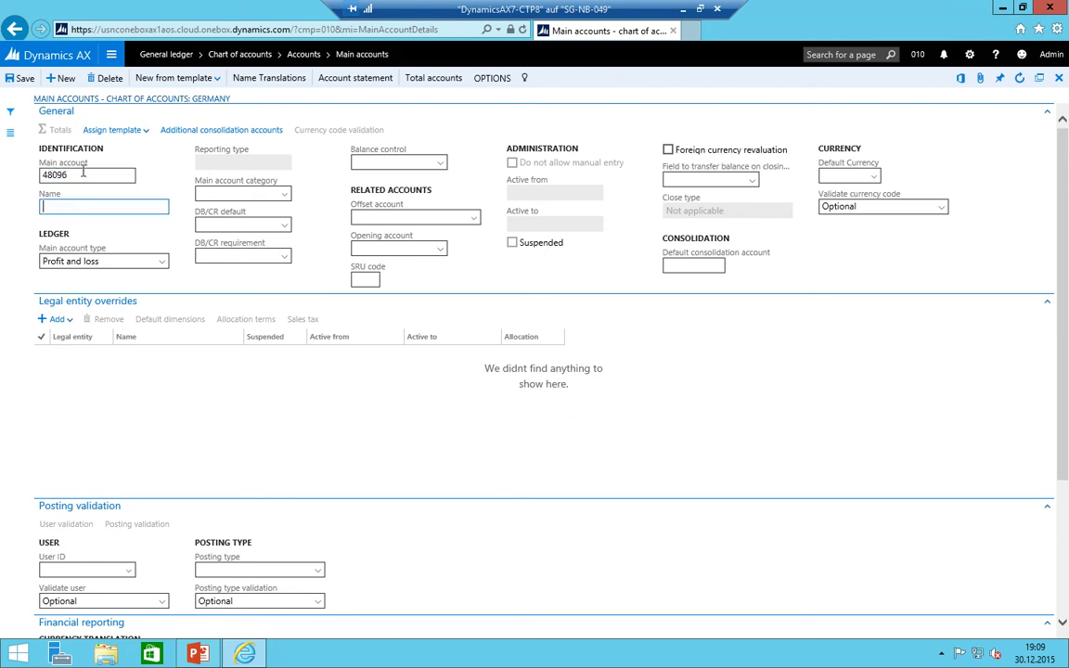
text(Realis)
key(BackSpace)
key(BackSpace)
text(Un)
key(Tab)
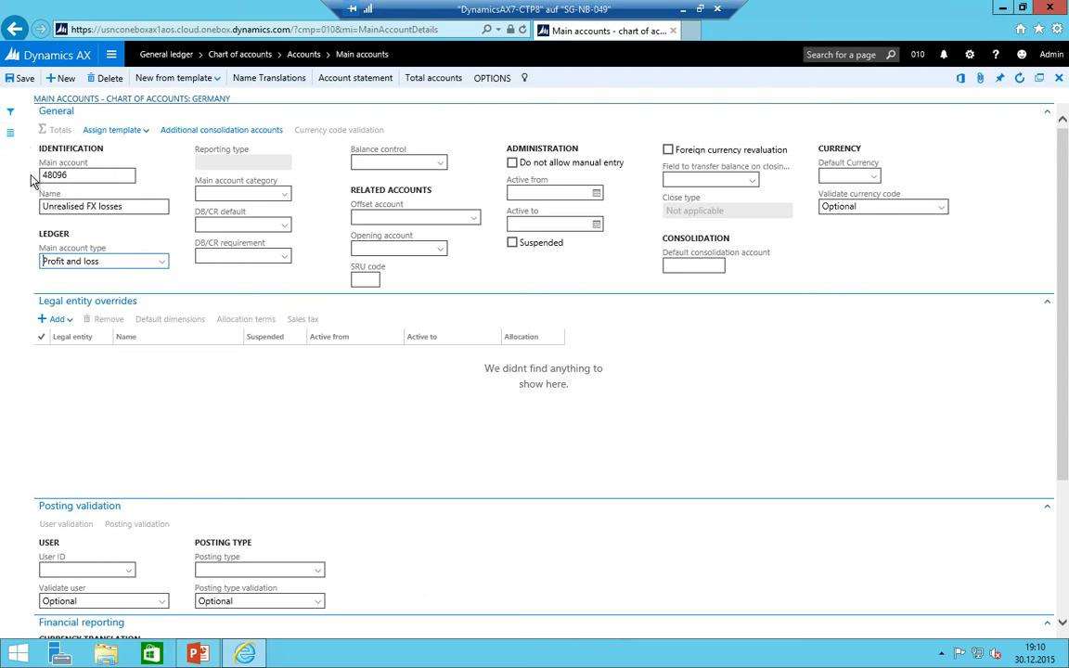
- Open the general ledger's Ledger setup page for editing
click(111, 56)
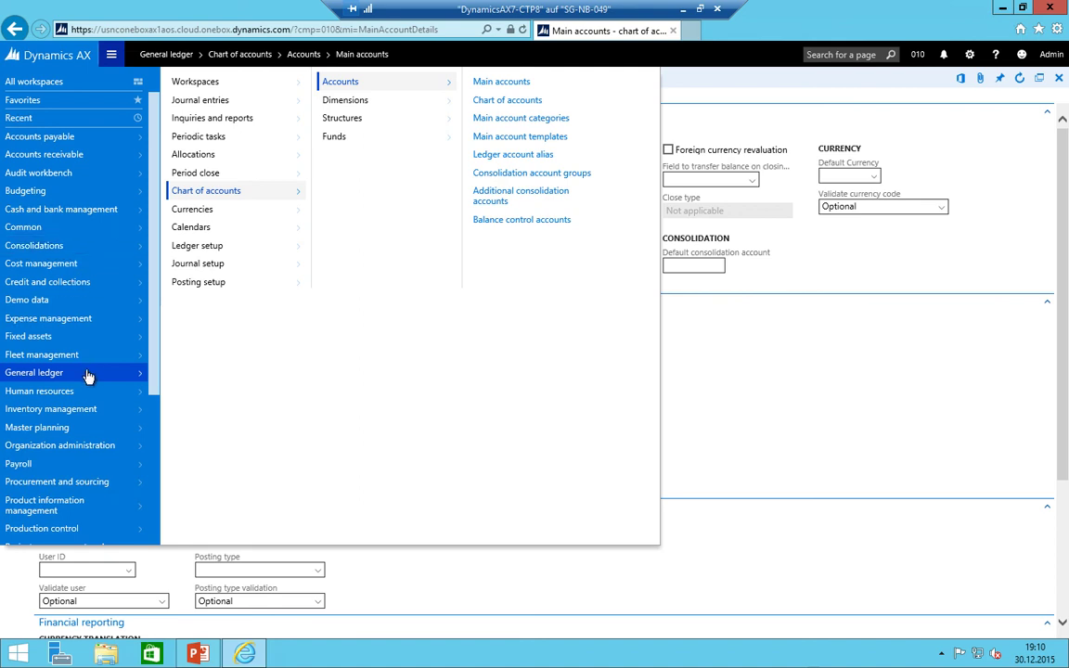
click(203, 209)
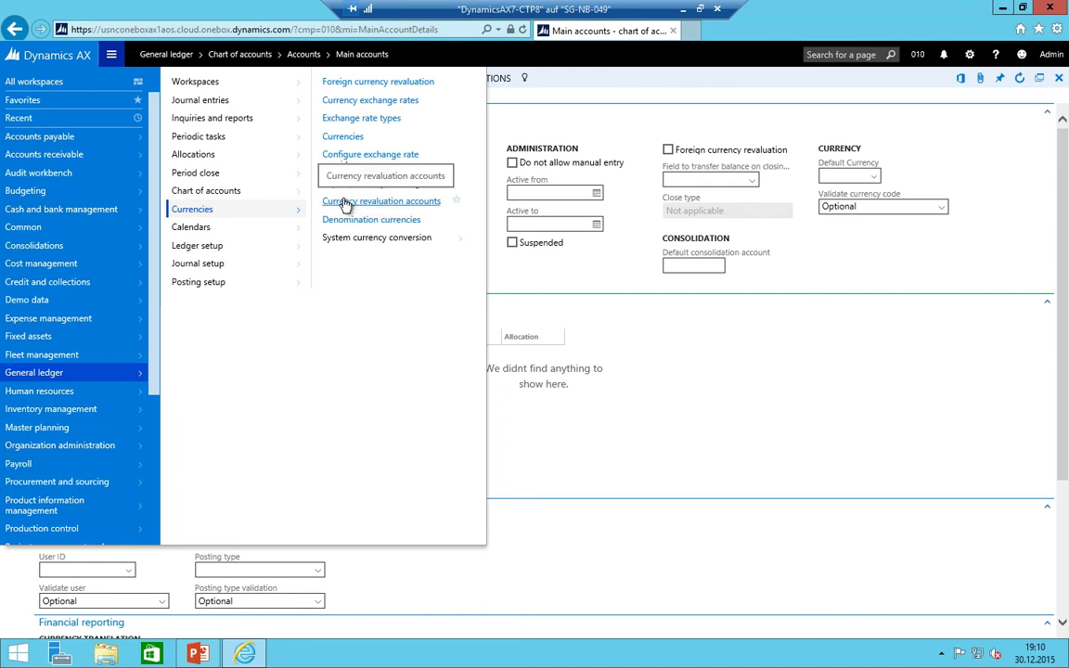
click(232, 246)
click(336, 83)
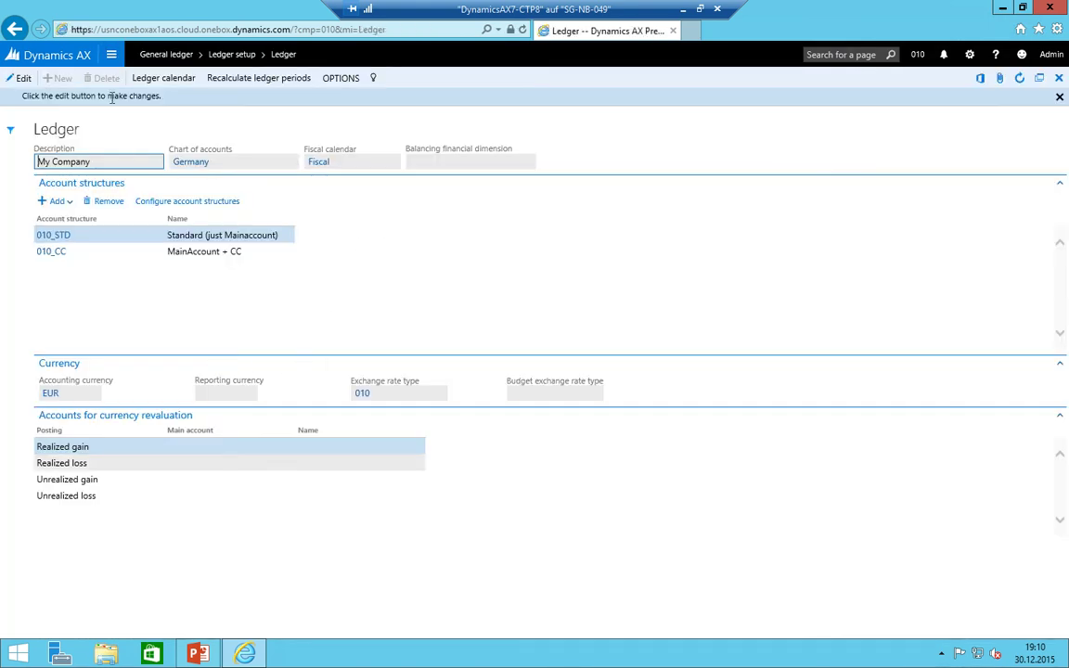
click(18, 78)
- Set the currency revaluation accounts to 48090 for realized gain, 48092 for realized loss, 48094 for unrealized gain and 48096 for unrealized loss
click(196, 427)
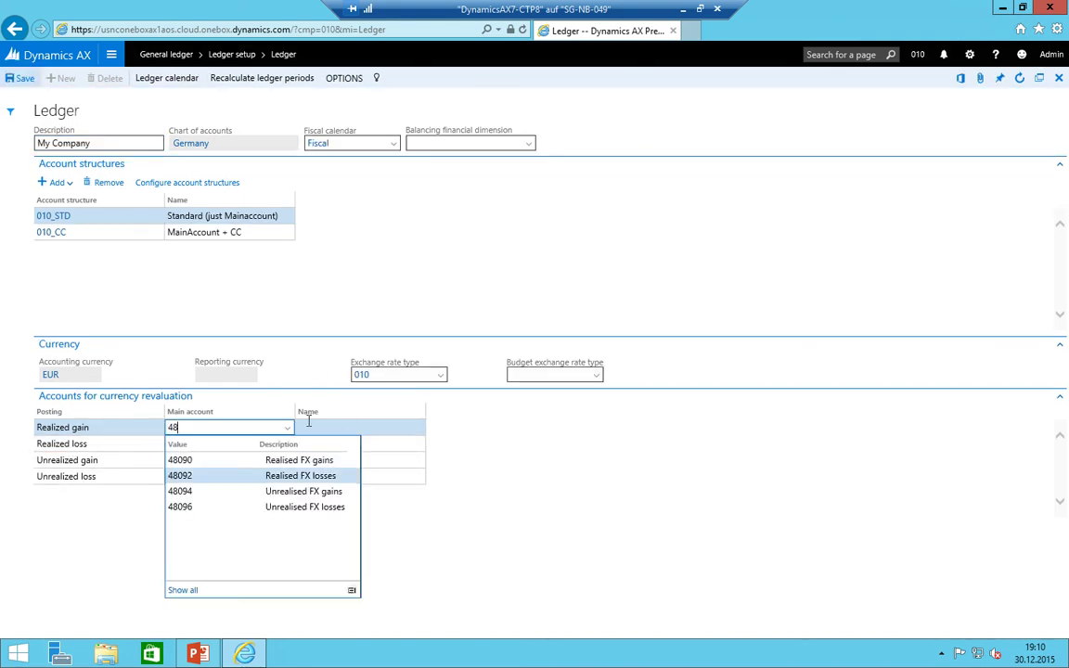
key(Return)
key(Down)
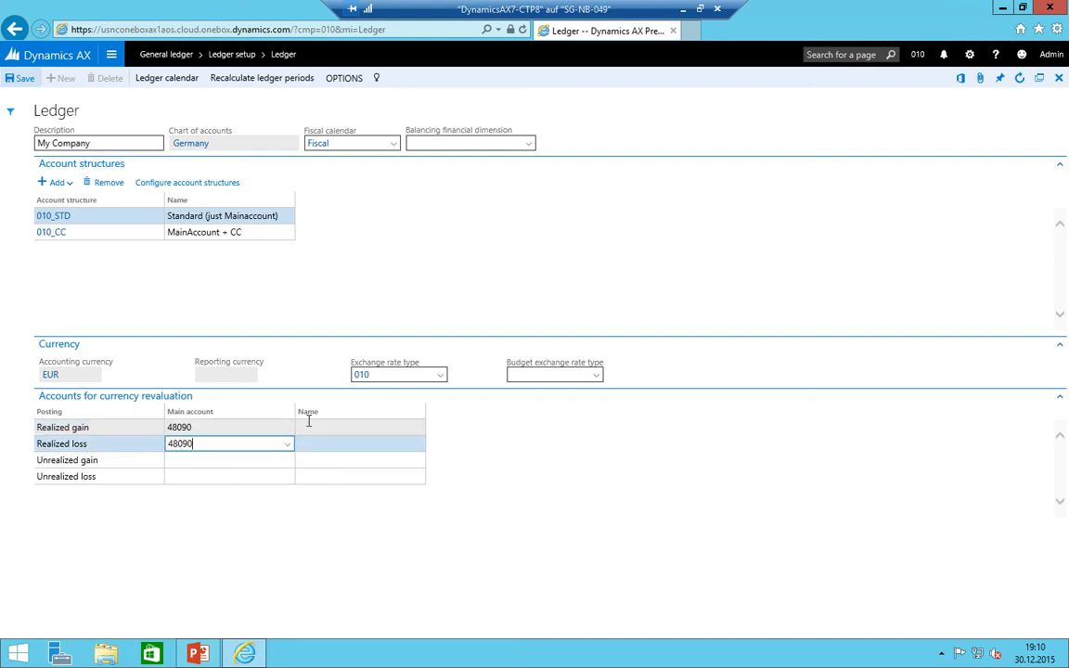
text(48090)
key(BackSpace)
text(2)
key(Down)
text(4)
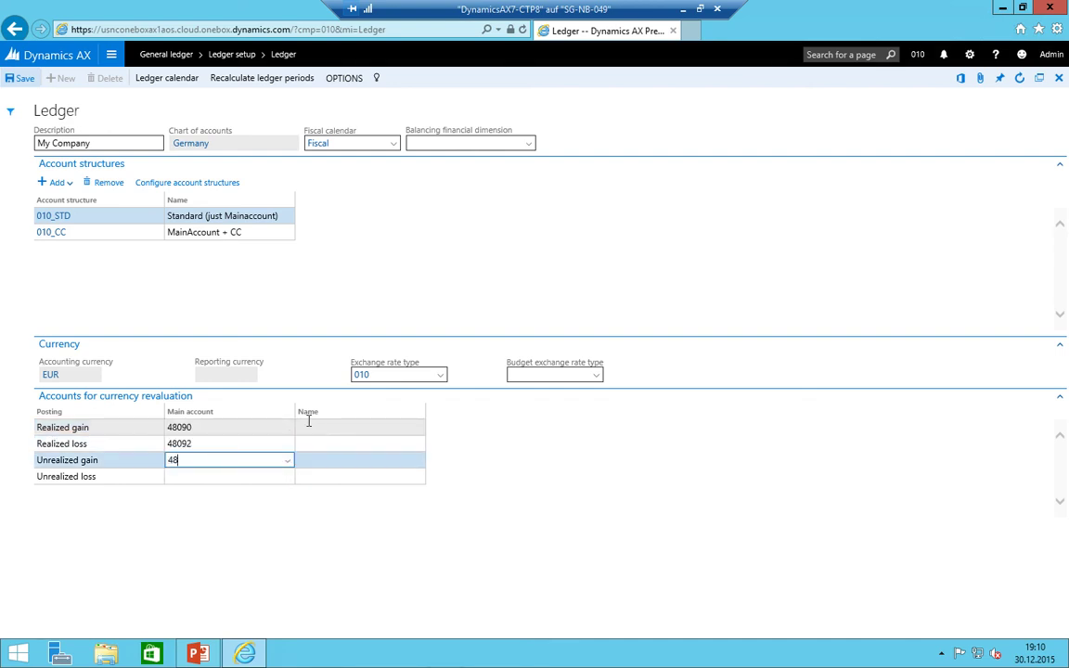
text(8094)
key(Down)
key(Up)
- Reopen the accounts payable payment journal and post the CHF vendor payment dated 12/12/2015
click(109, 58)
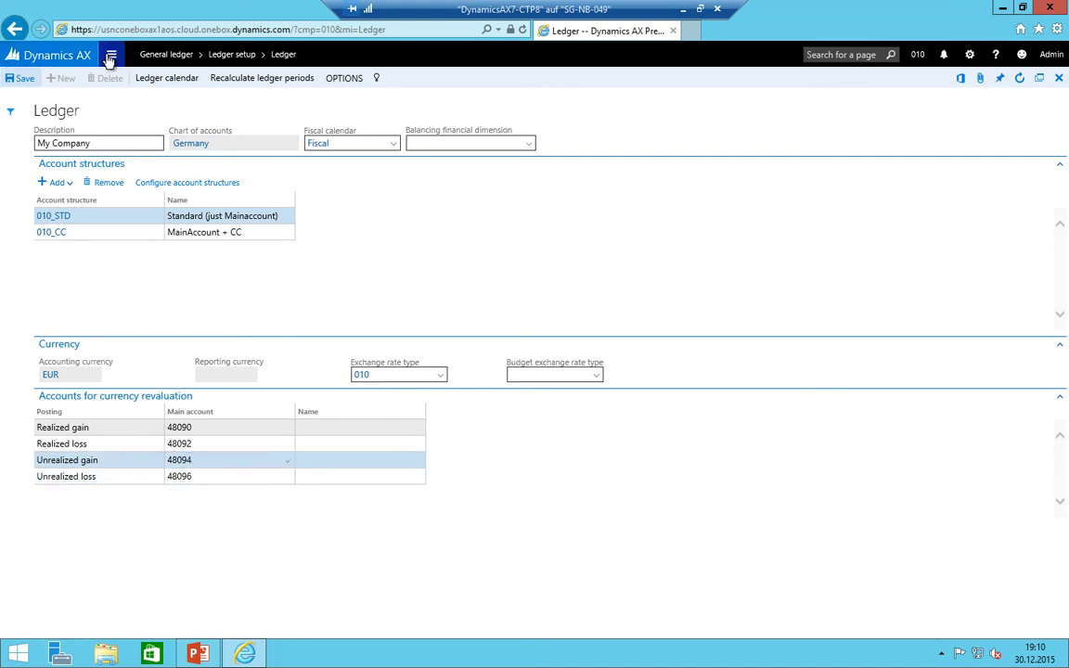
click(35, 140)
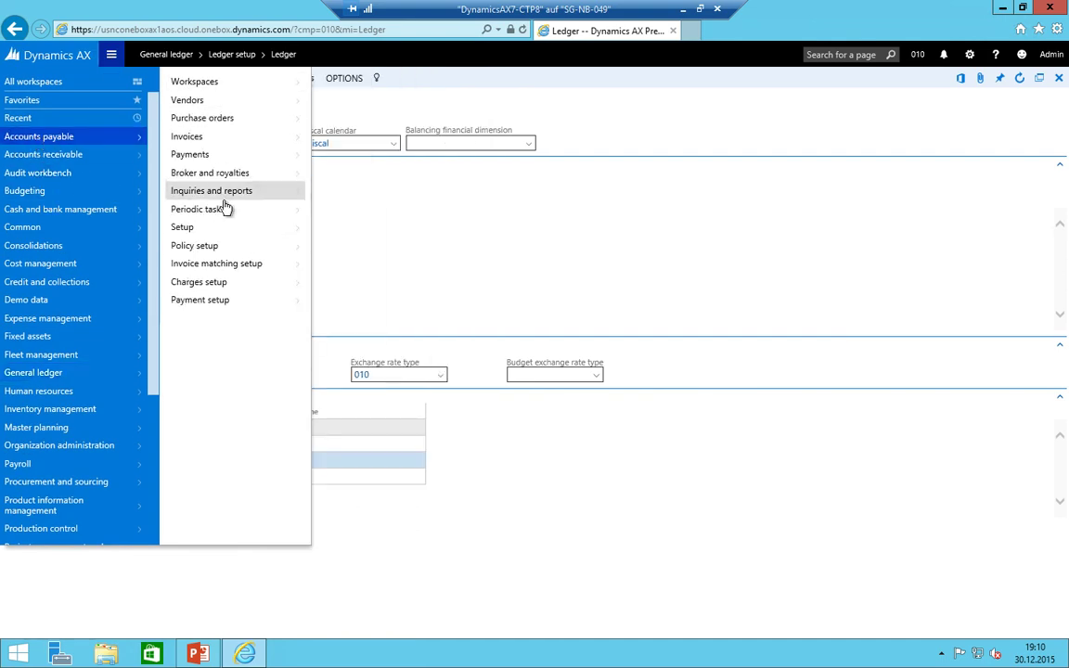
click(198, 155)
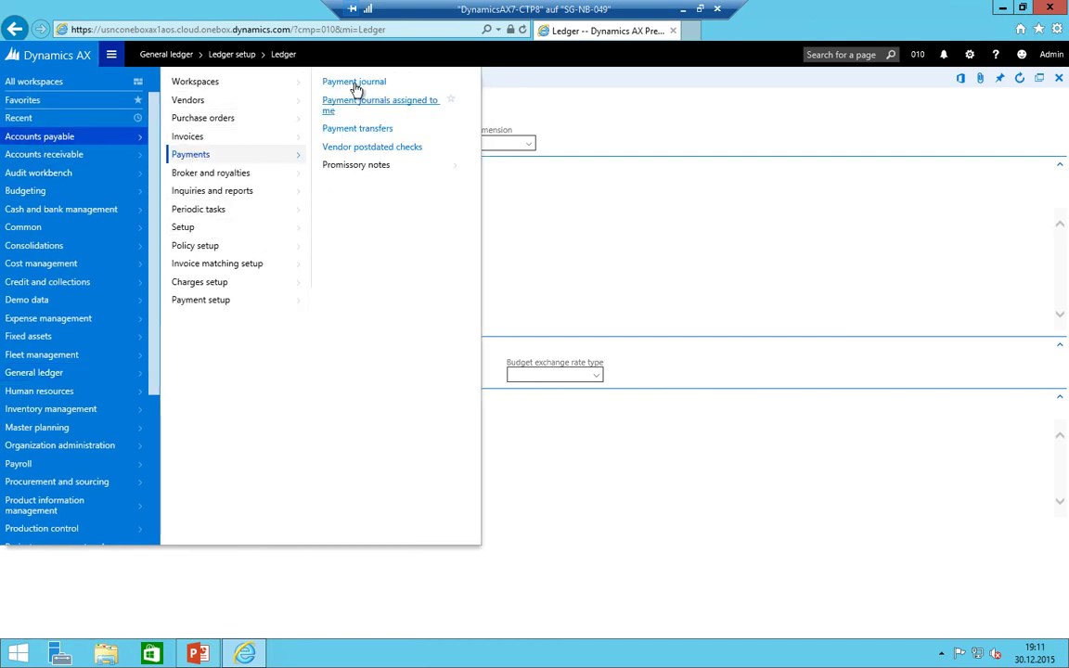
click(353, 83)
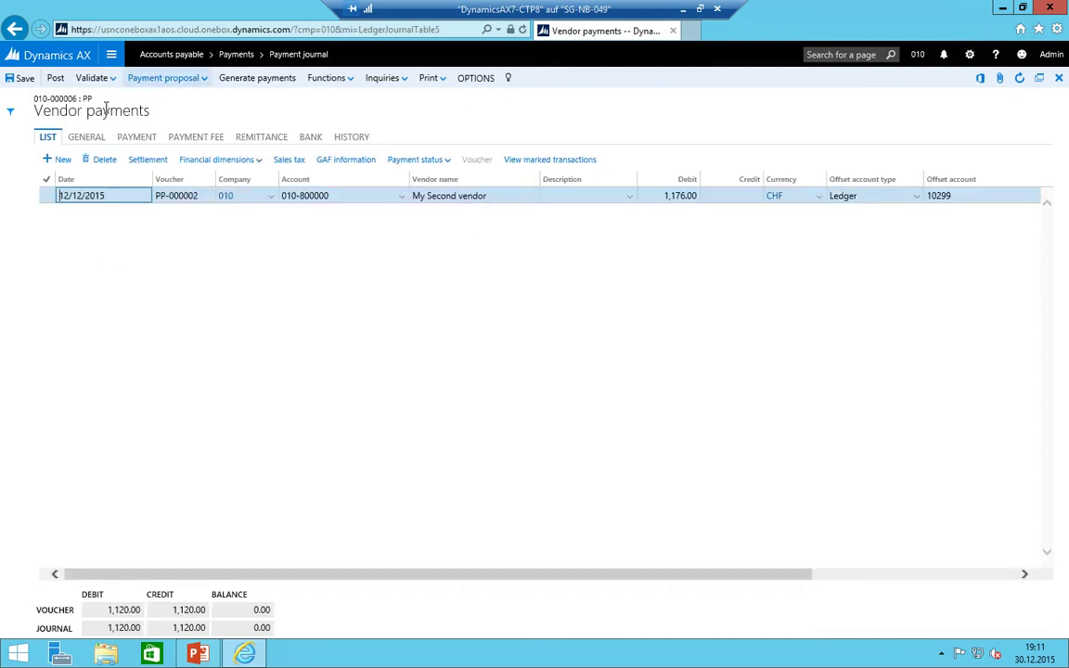
click(54, 78)
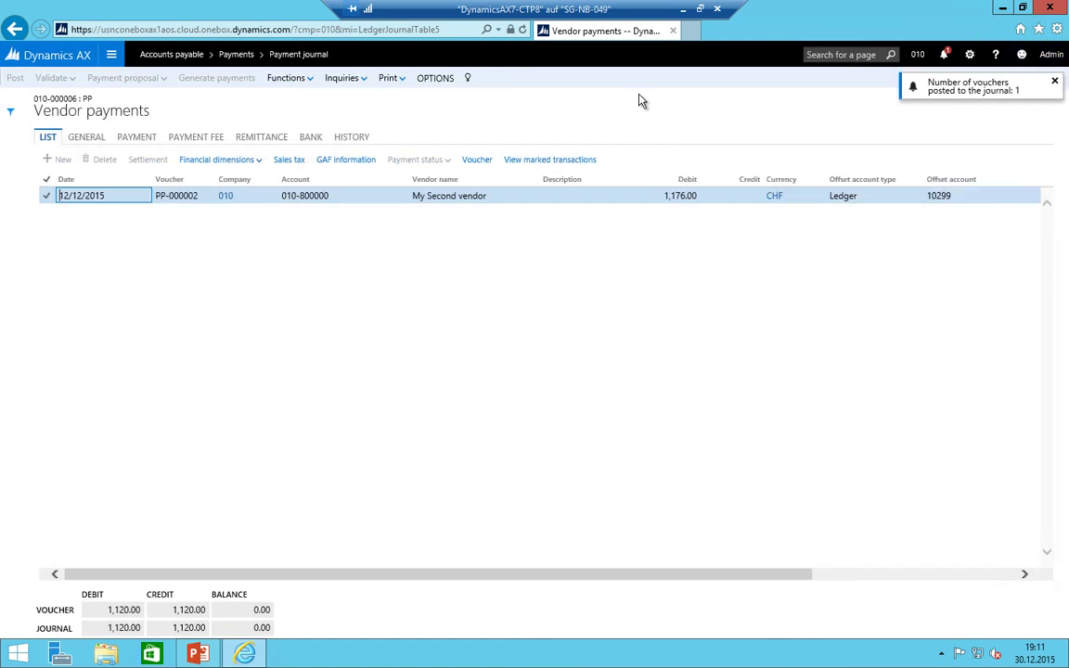
- Open the General journals page in the general ledger
click(82, 54)
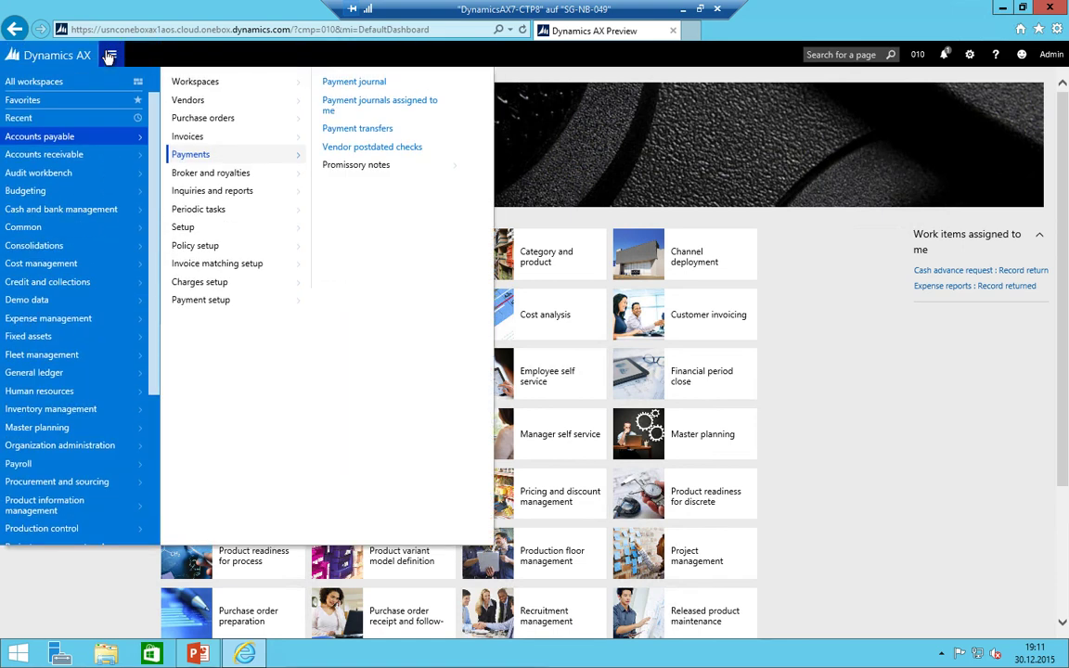
click(47, 376)
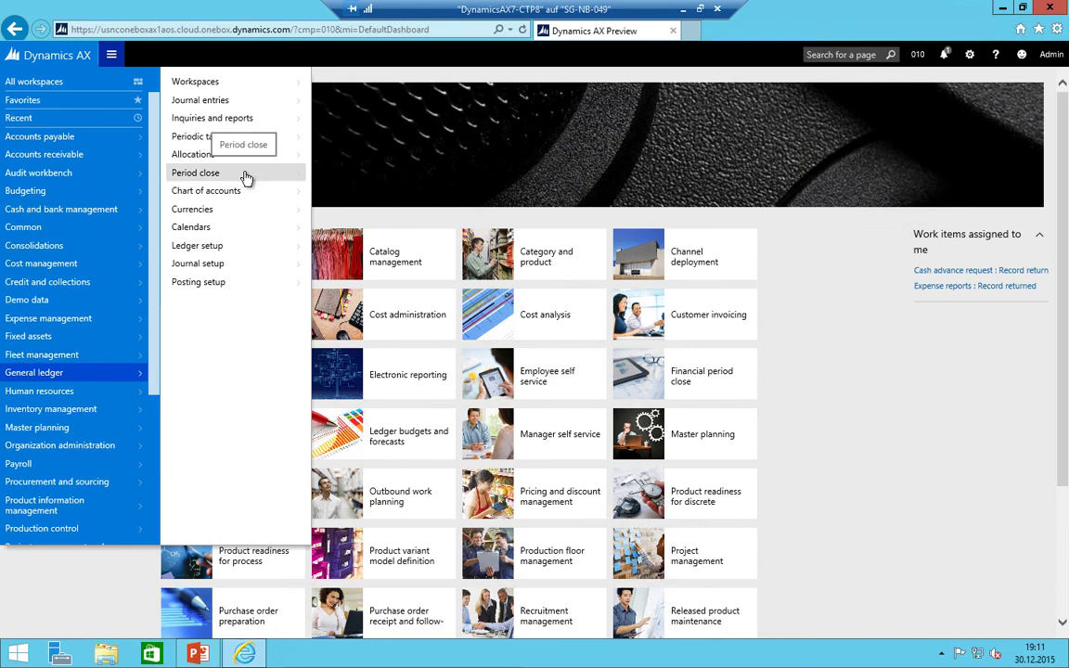
click(237, 101)
click(348, 81)
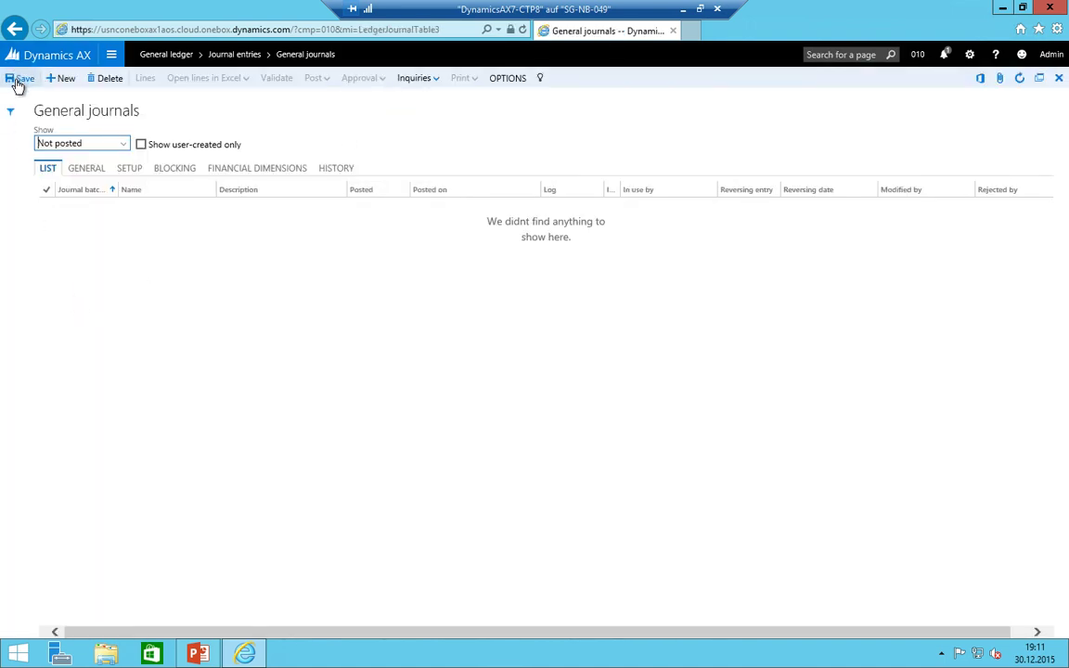
click(55, 56)
click(111, 59)
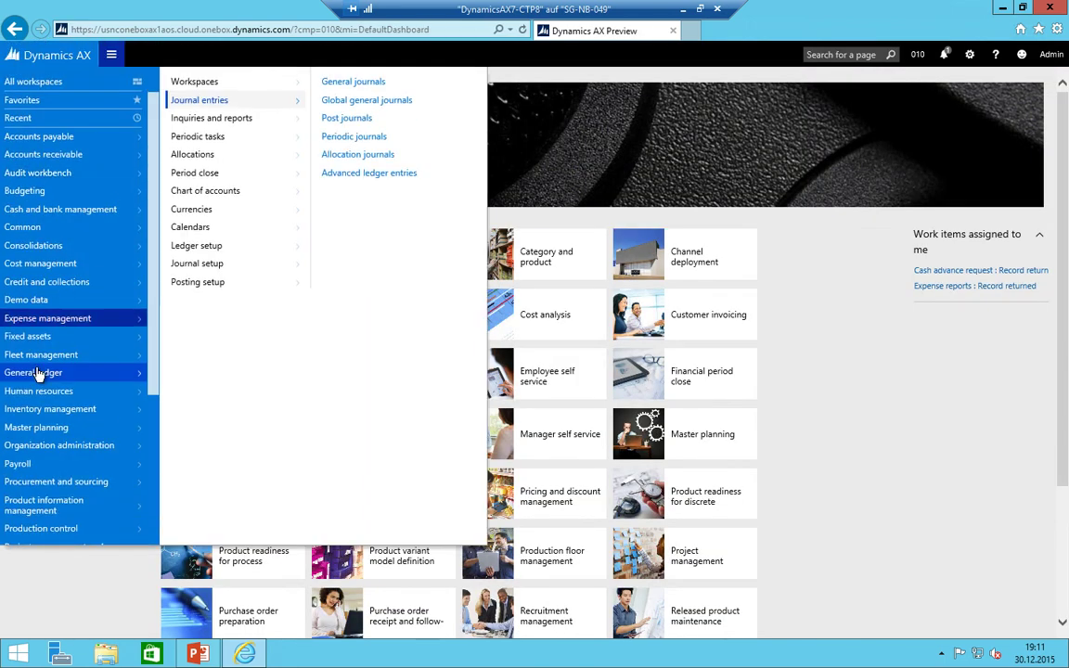
click(353, 85)
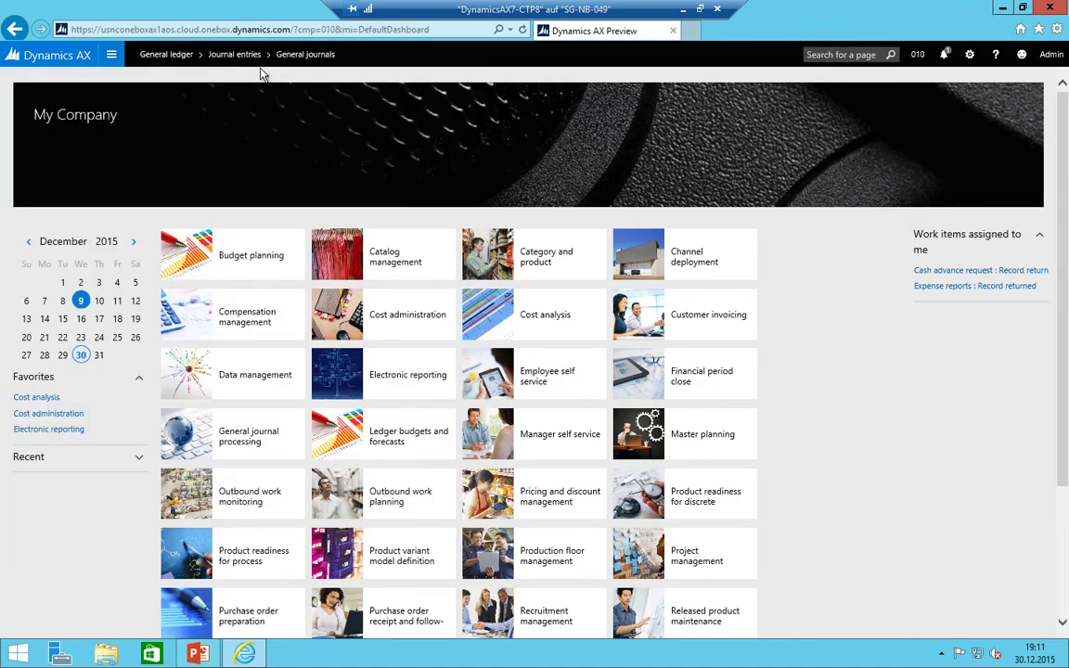
- Create a general journal with name GJ and description "Balancing Brding", and open its journal lines
click(65, 81)
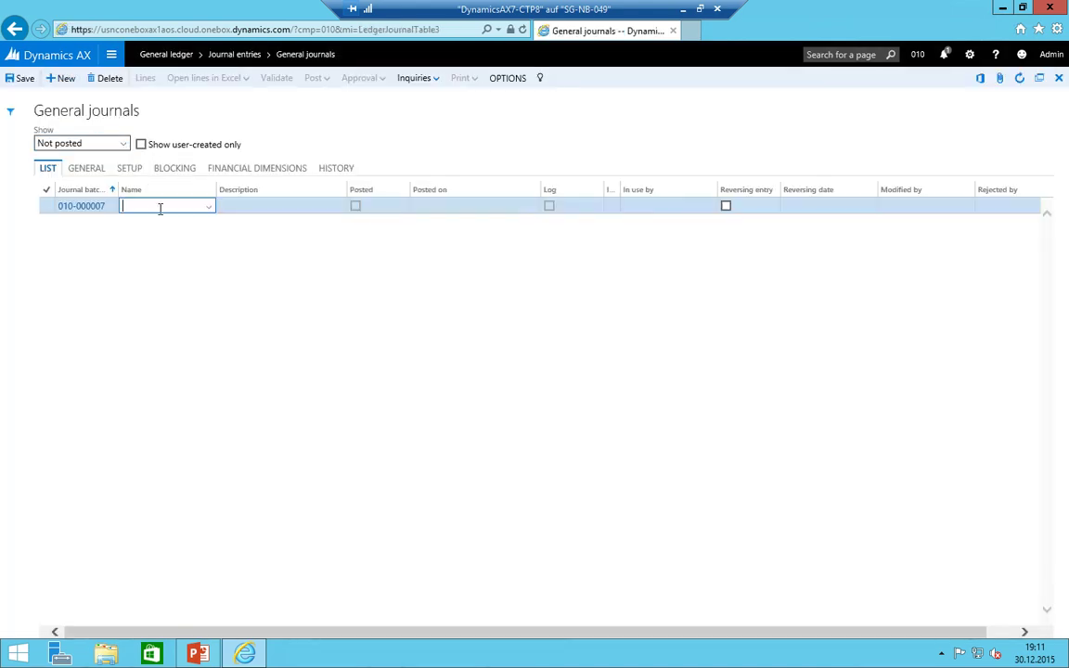
click(207, 206)
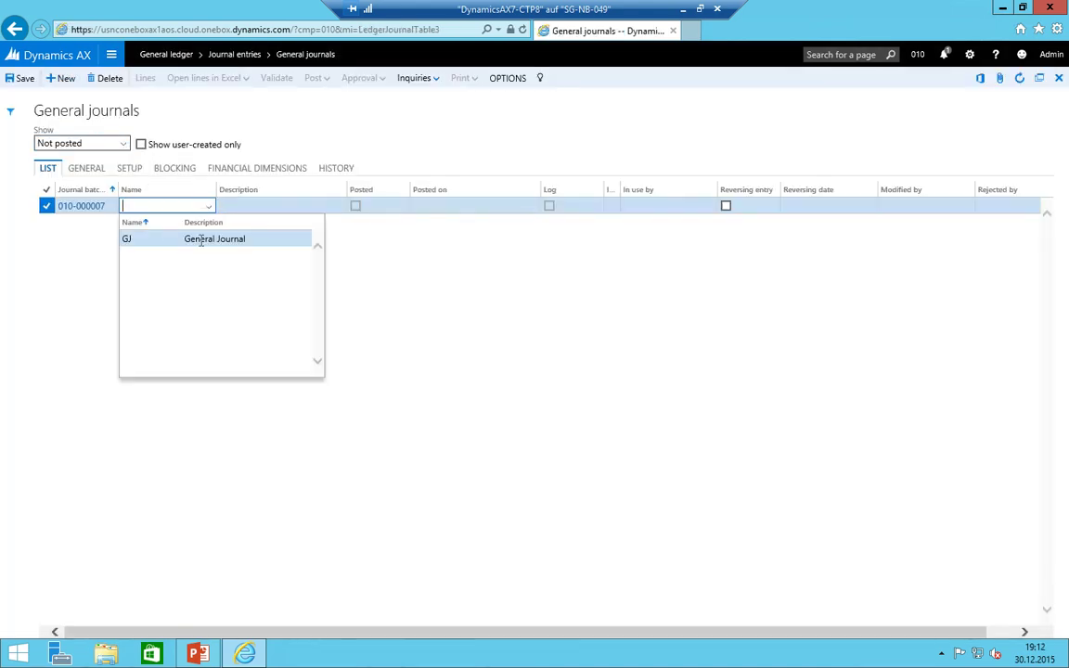
click(200, 239)
click(301, 200)
text(O)
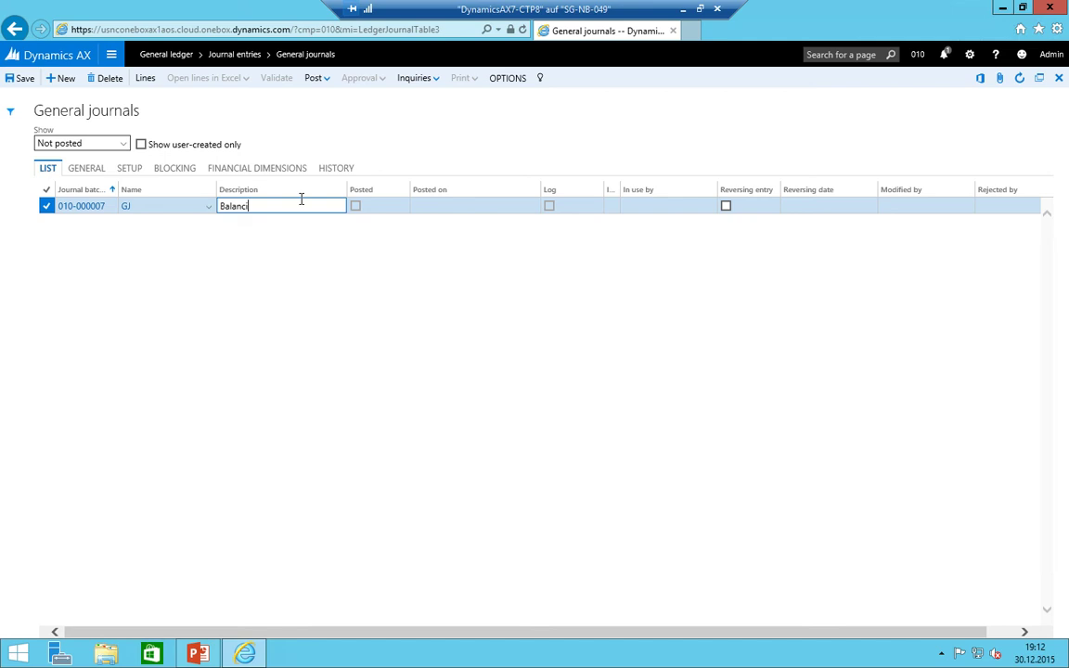
text(alancing Brding)
key(shift+Tab)
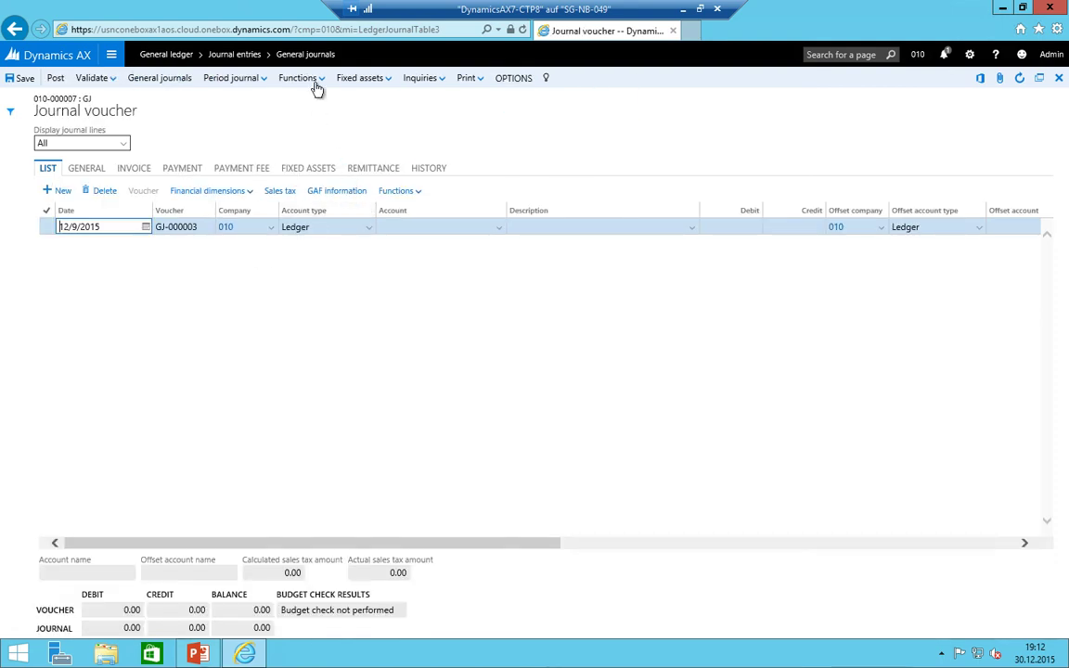
- Try to transfer the bridged transactions of bridging account 10299 into the journal voucher
click(317, 80)
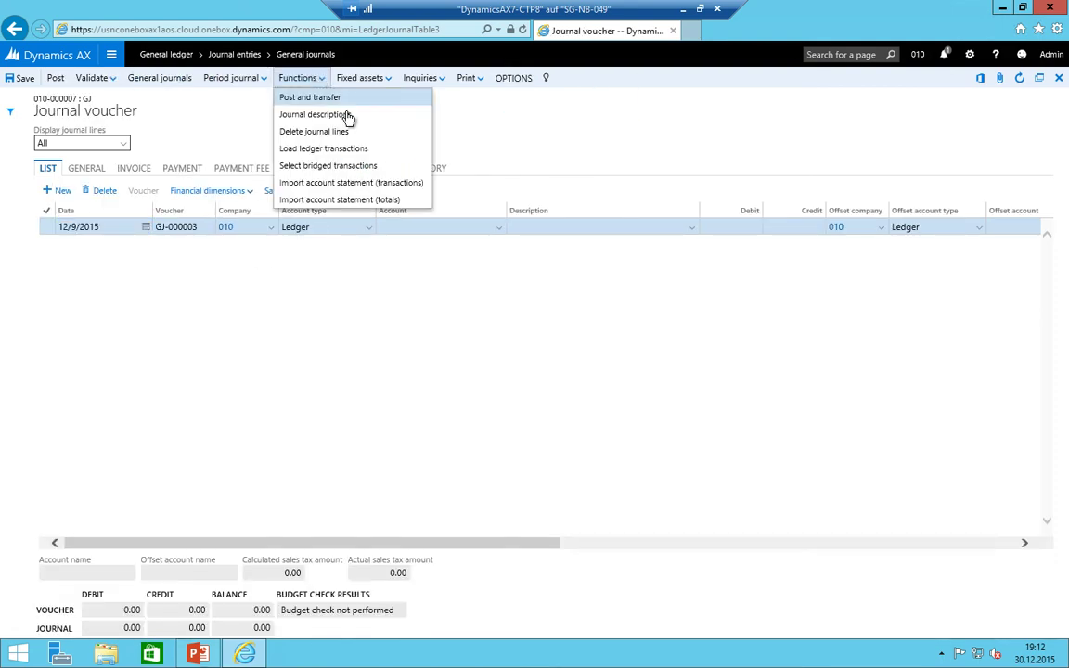
click(350, 173)
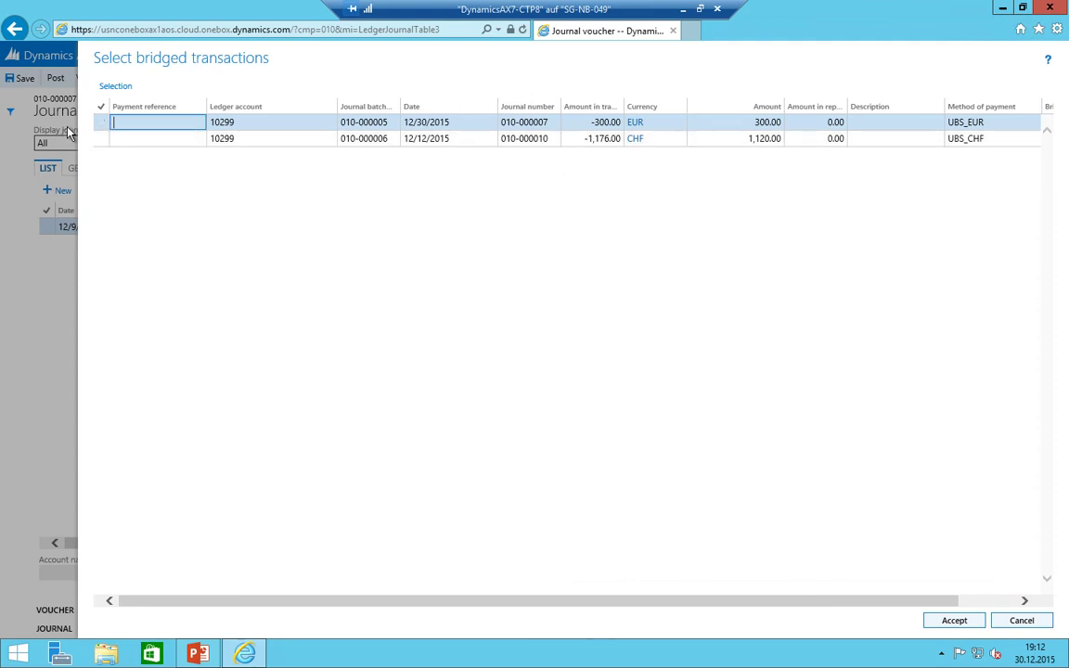
click(99, 122)
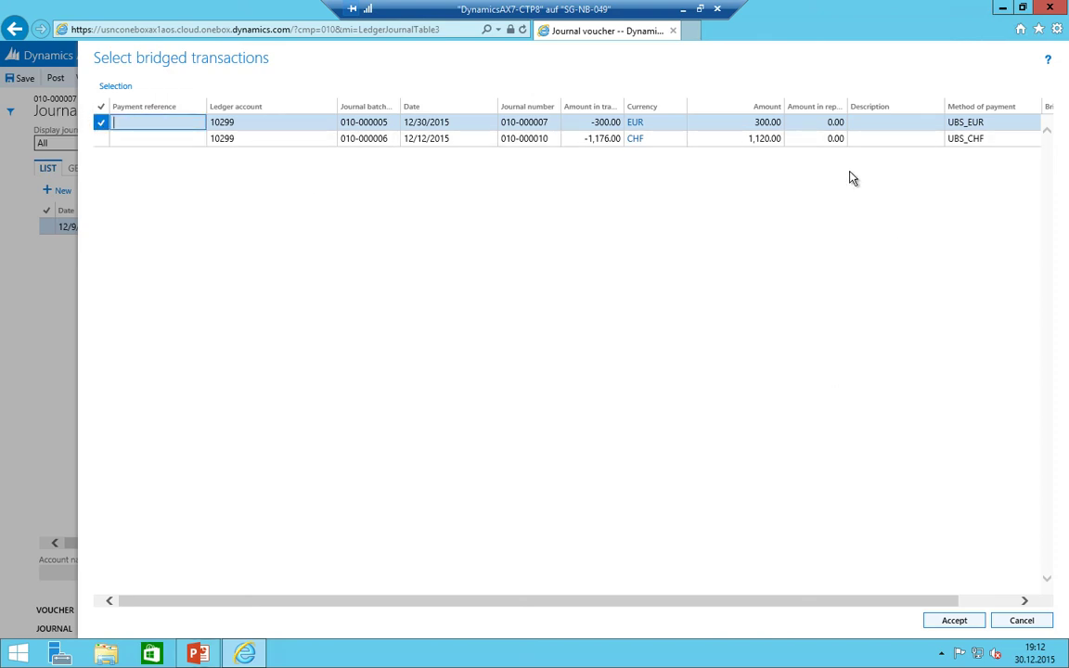
click(101, 139)
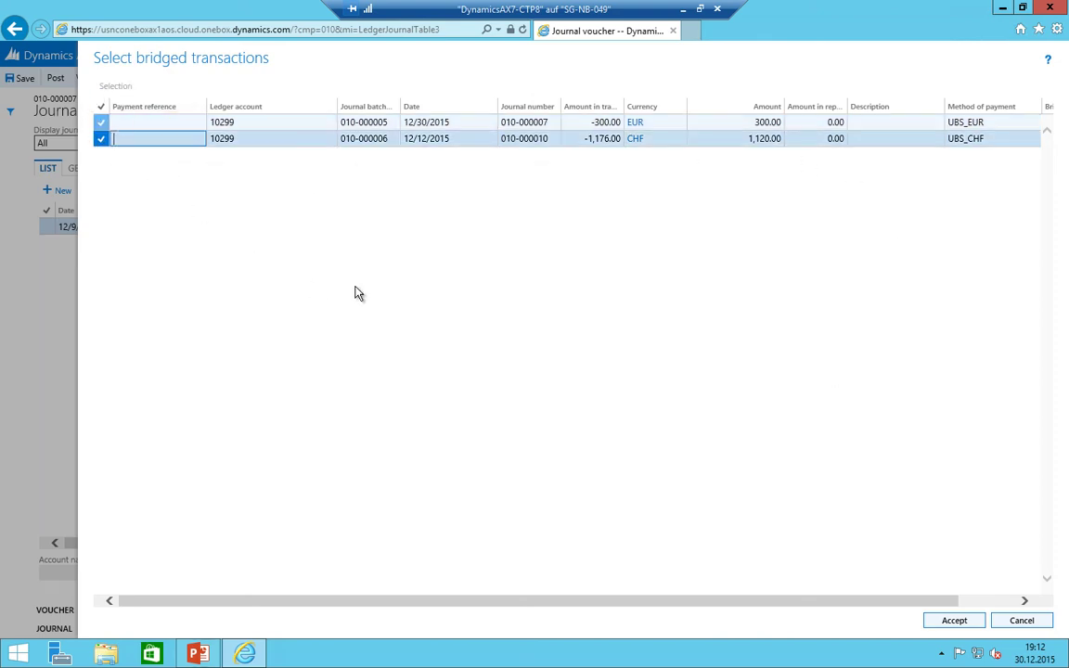
click(101, 140)
click(946, 624)
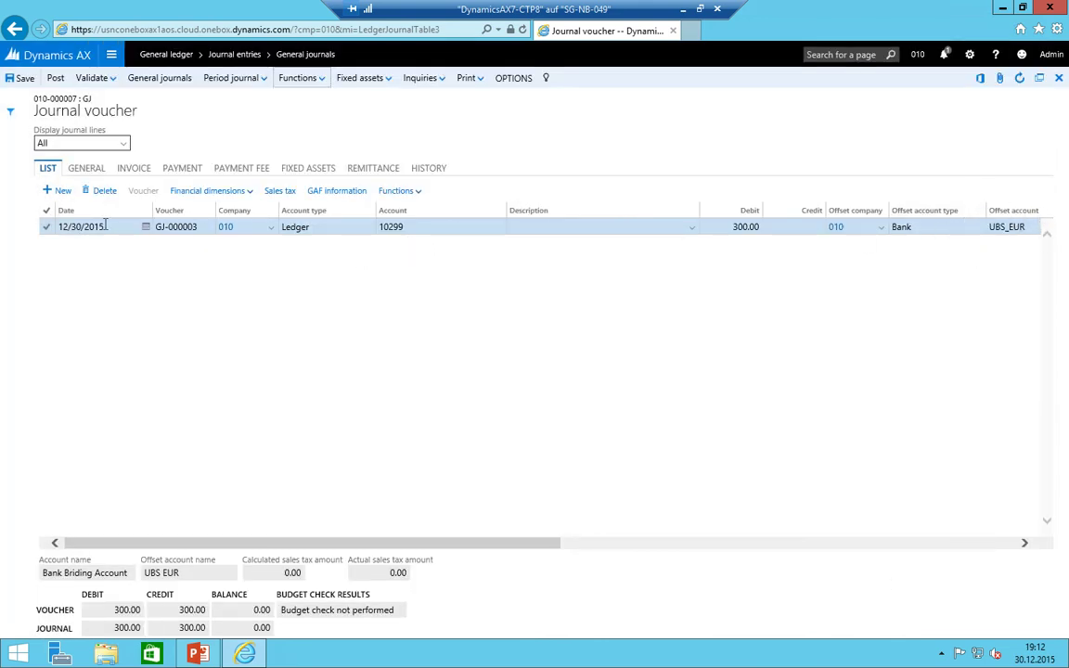
- Delete the 300.00 UBS_EUR line from the journal voucher
click(45, 226)
click(102, 192)
click(638, 335)
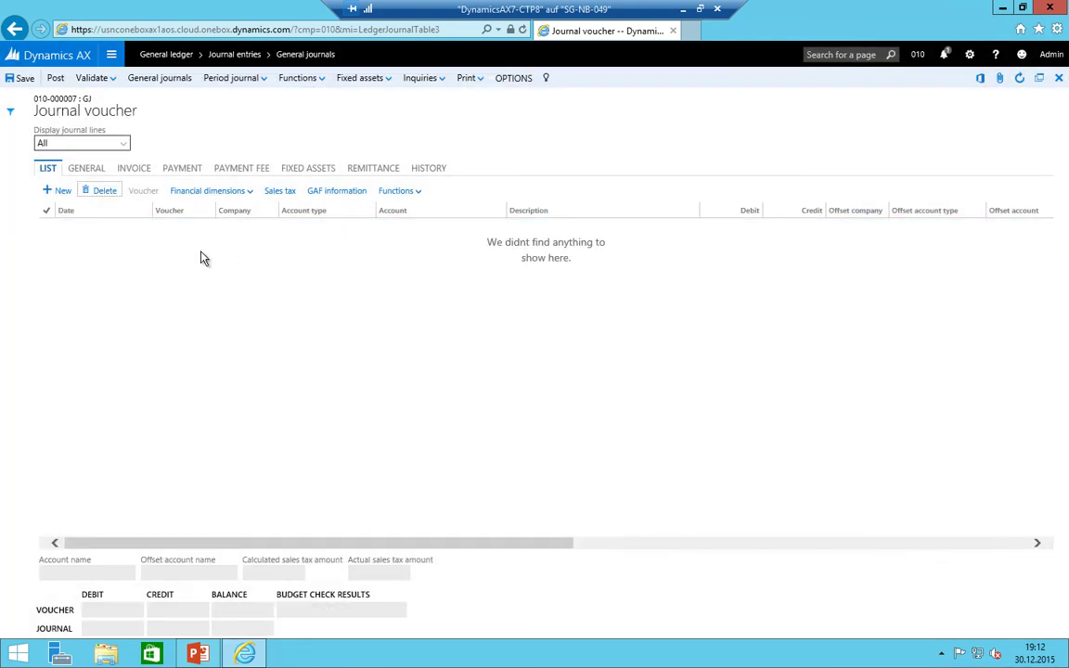
- Transfer both the UBS_EUR and UBS_CHF bridged transactions into the journal voucher and post the journal
click(311, 80)
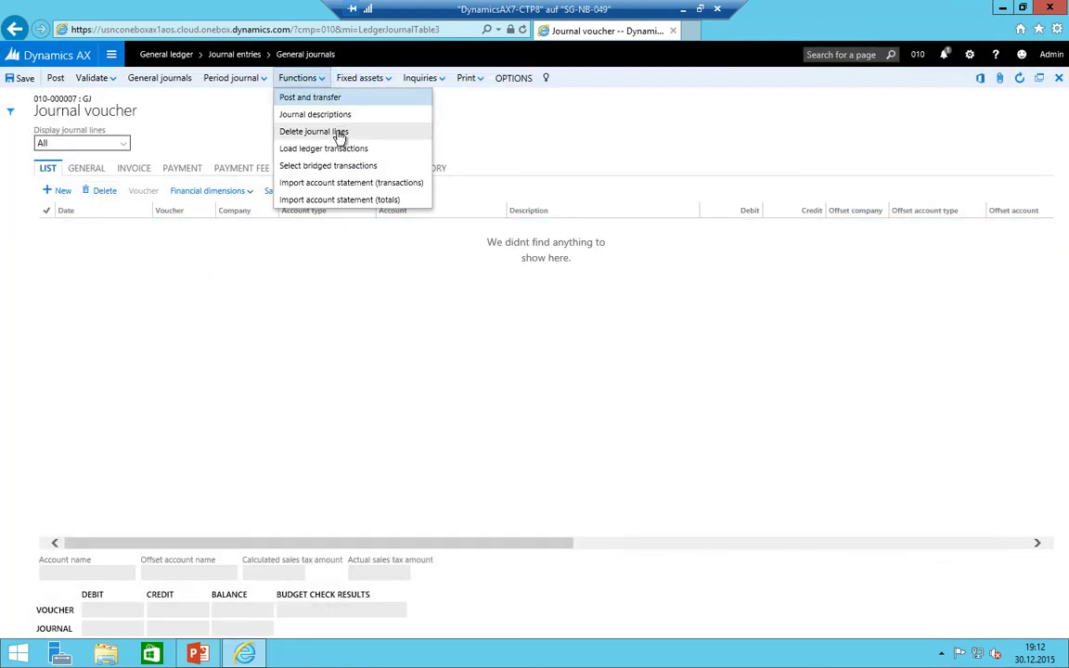
click(328, 167)
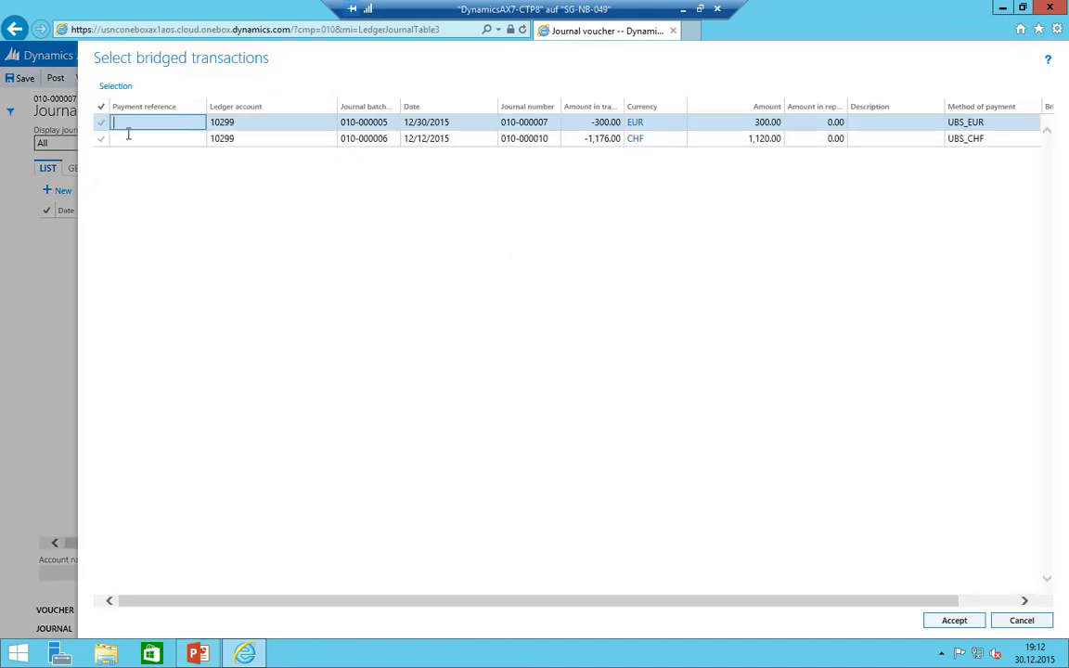
click(101, 122)
click(101, 138)
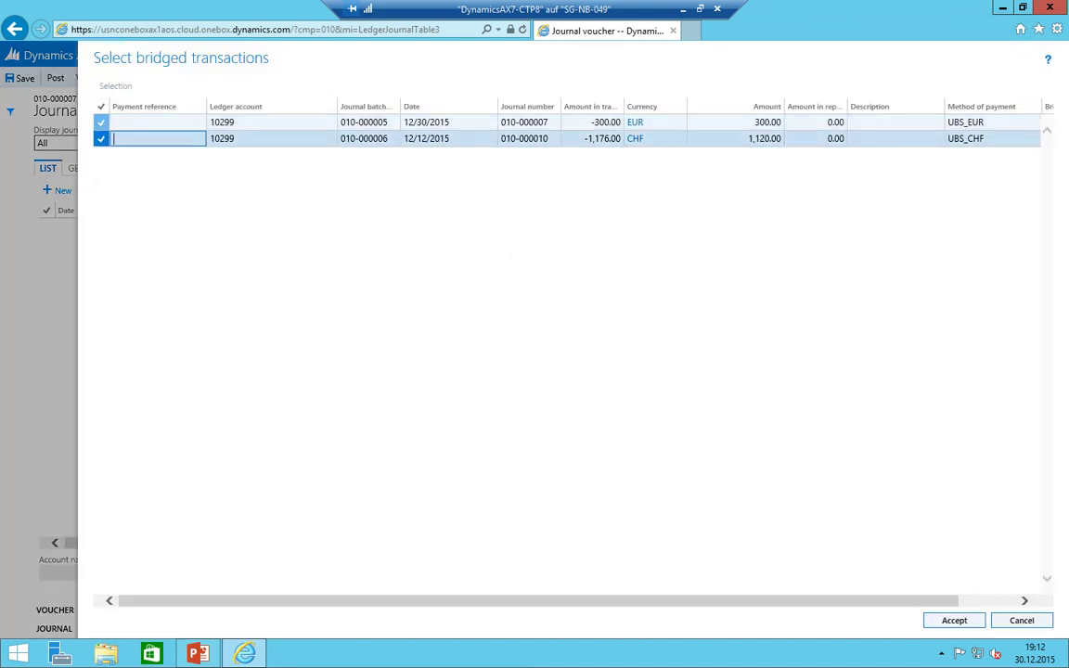
click(956, 620)
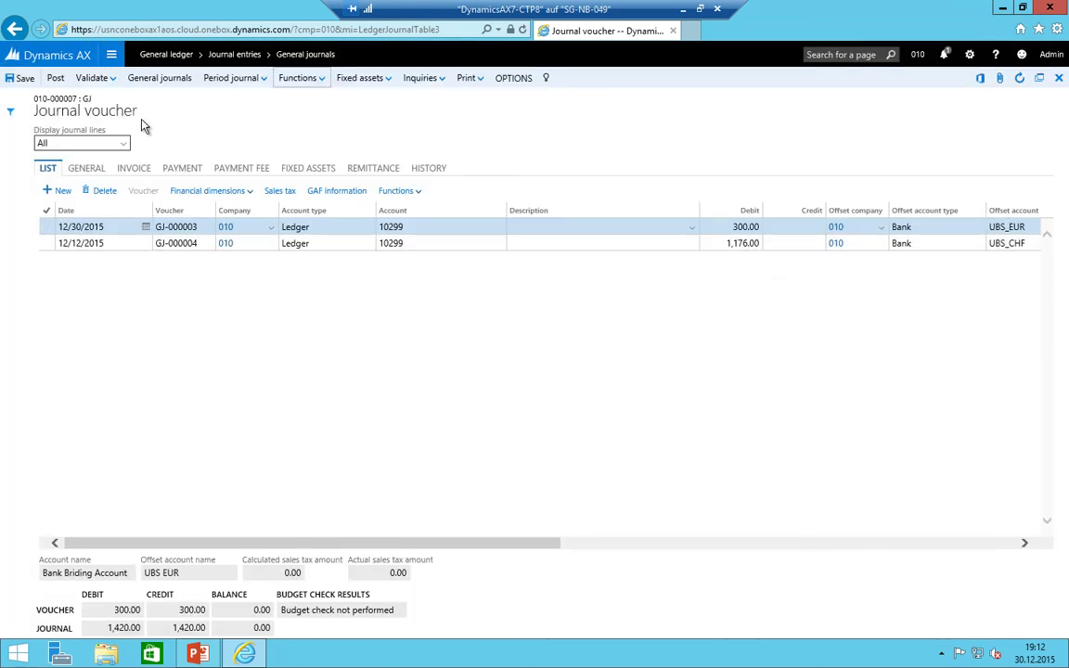
click(56, 79)
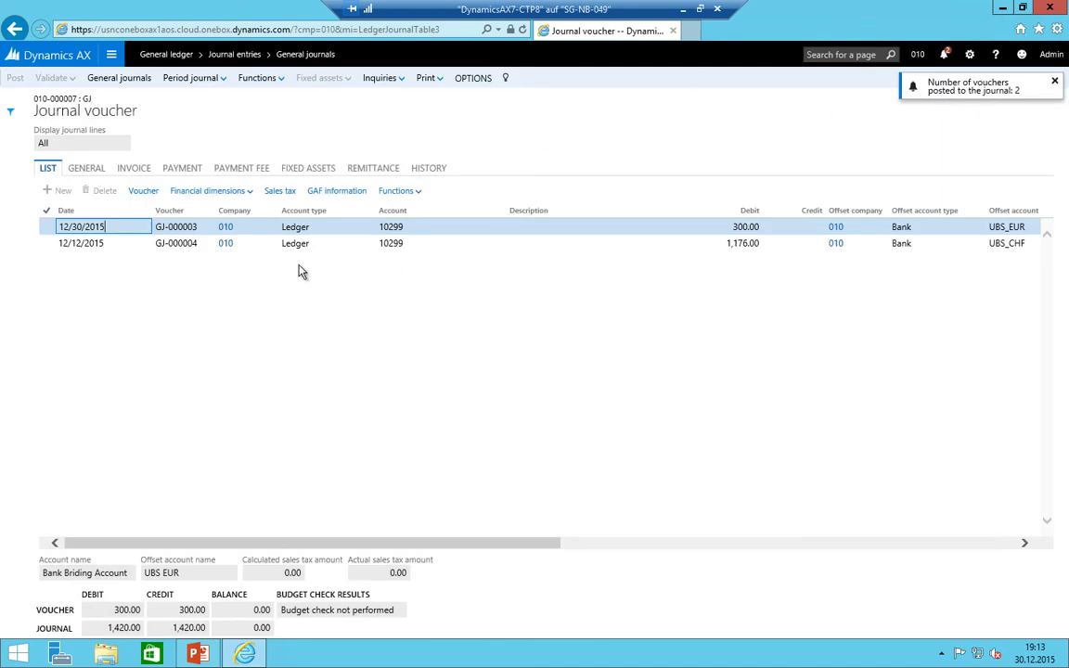
- Try to view the marked transactions of the posted UBS_EUR journal line
click(399, 81)
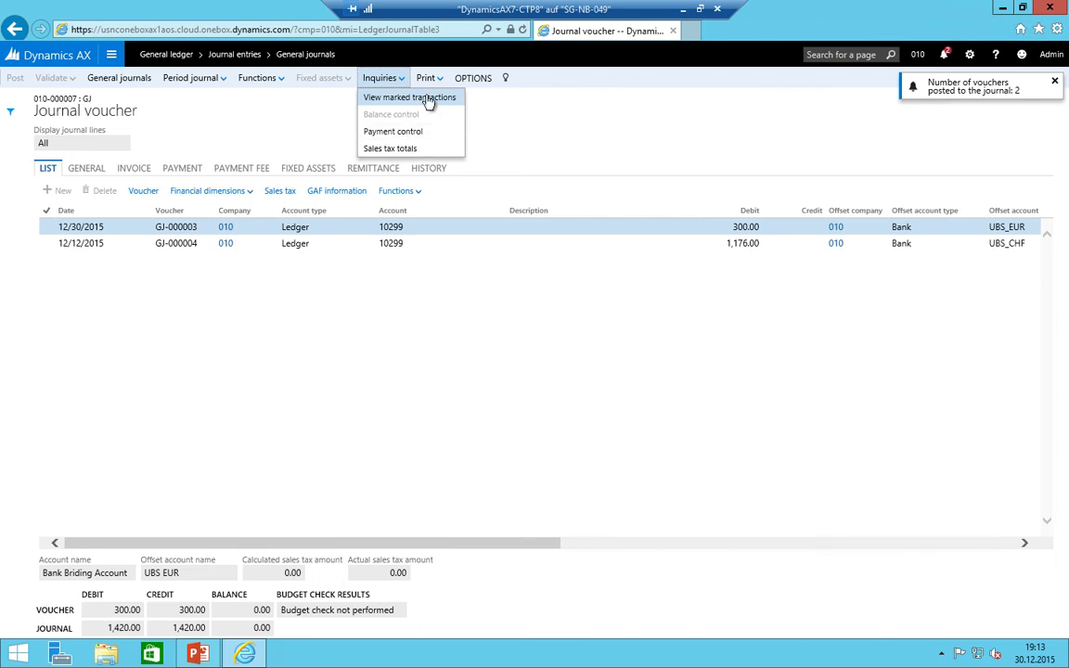
click(409, 100)
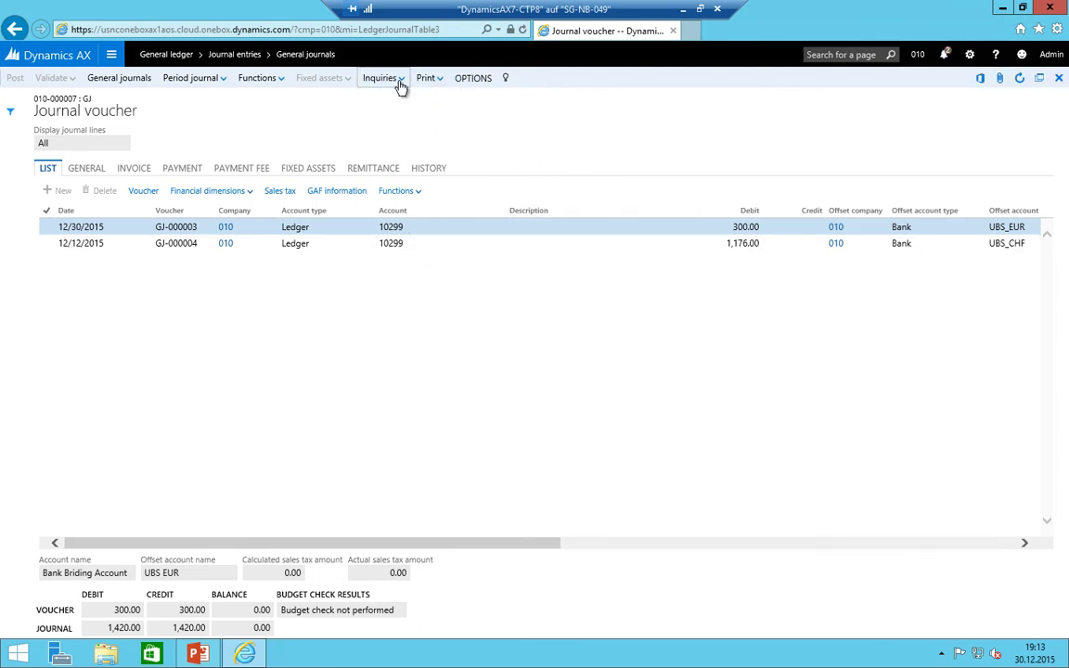
click(420, 224)
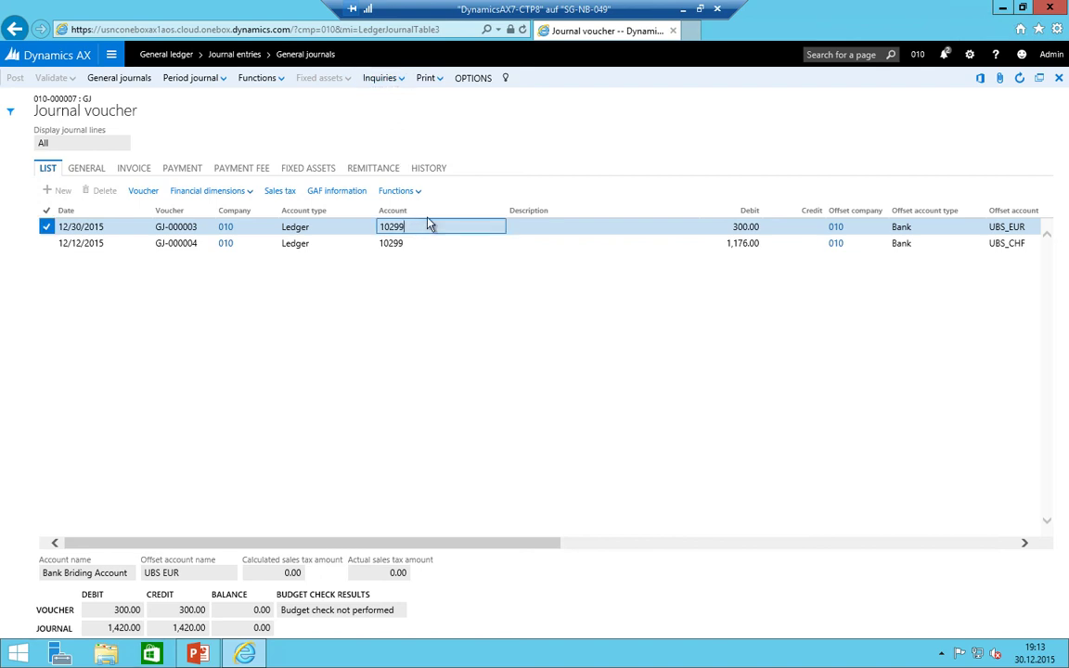
click(406, 78)
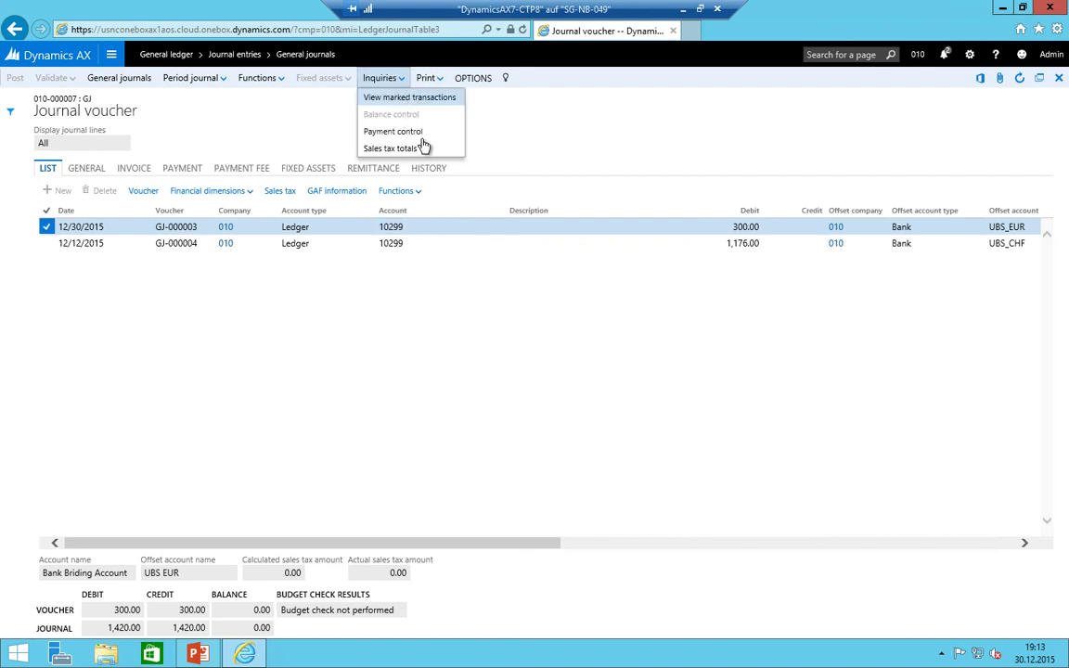
click(413, 100)
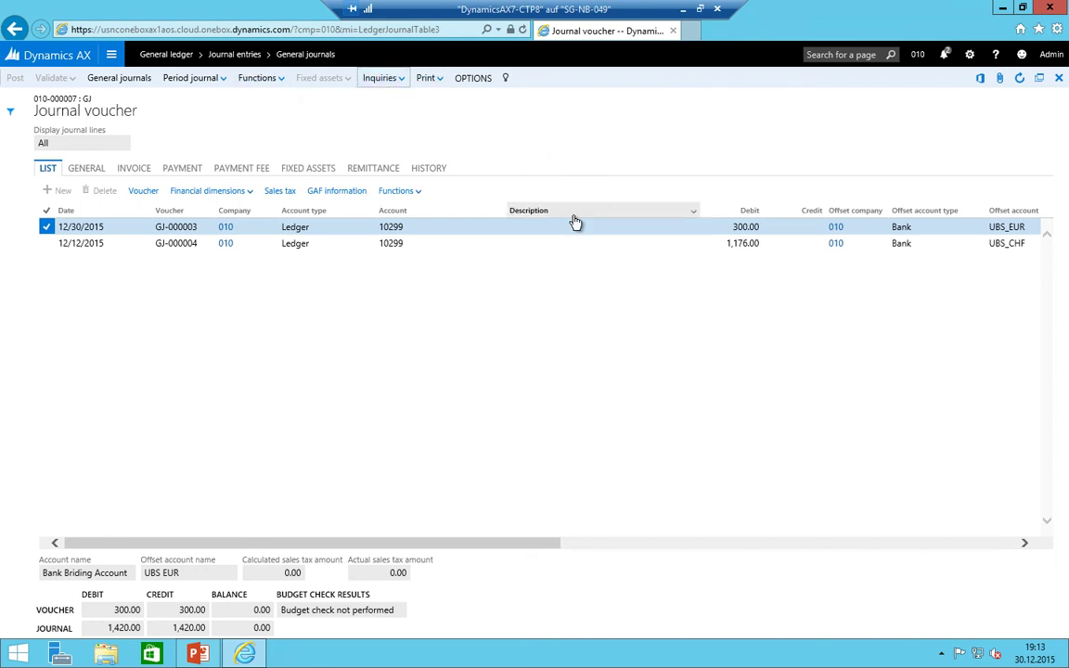
- Try to view the marked transactions of the posted UBS_CHF journal line
click(509, 229)
click(512, 243)
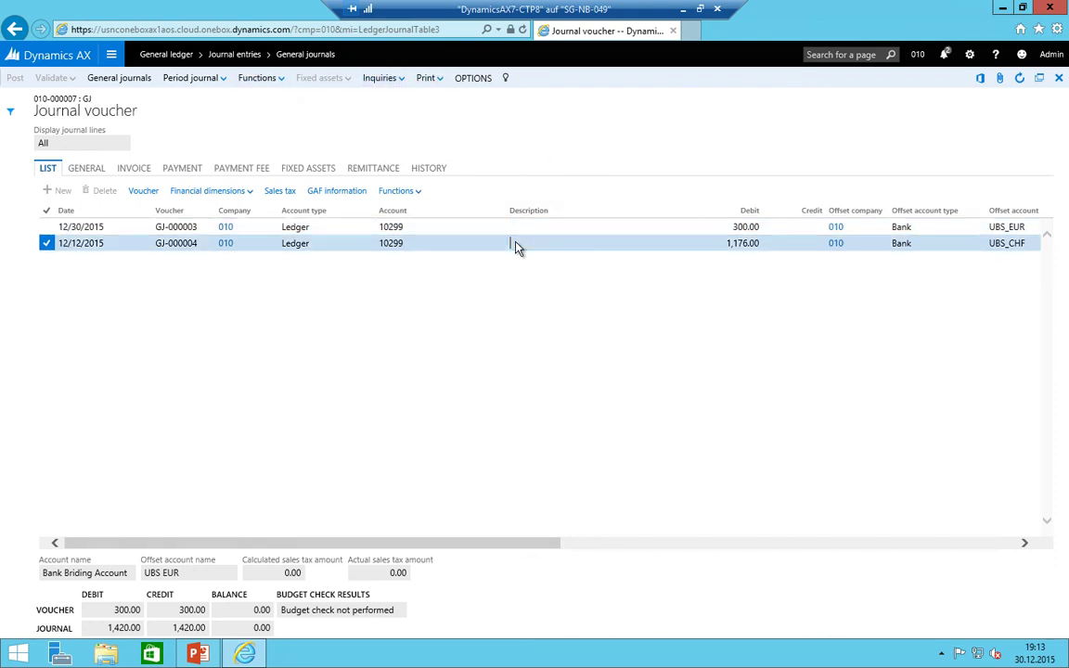
click(383, 78)
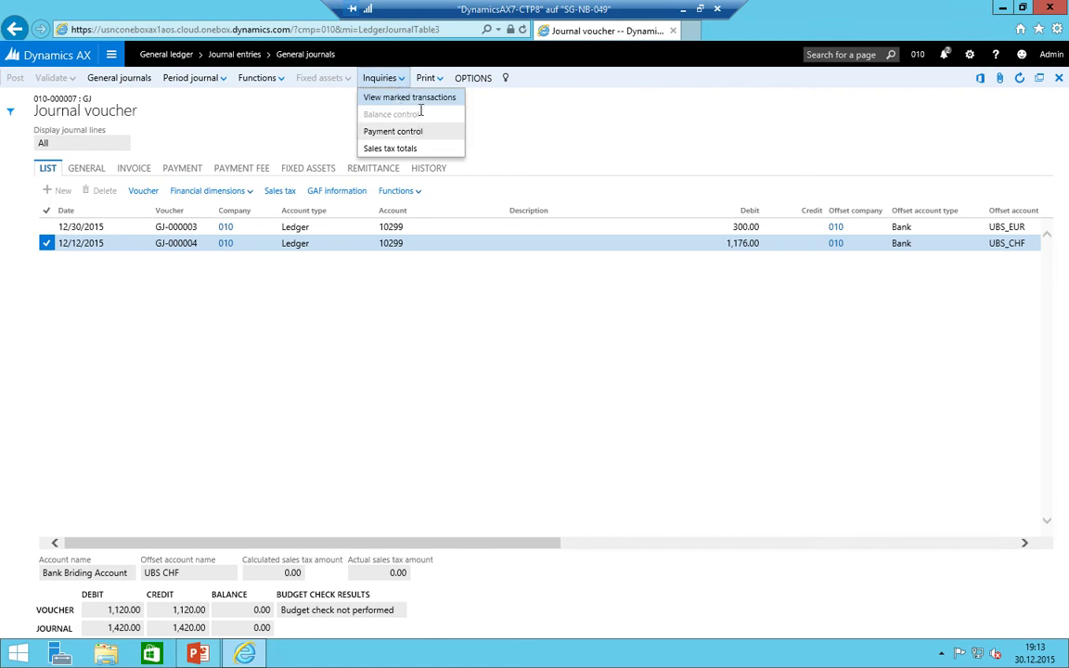
click(380, 79)
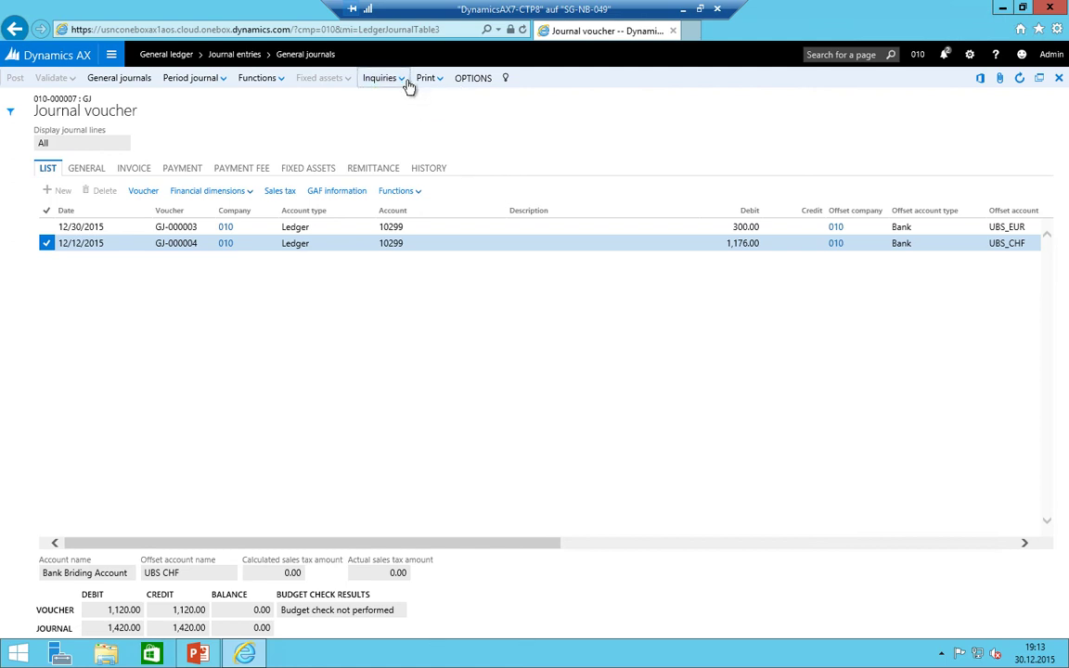
click(409, 87)
click(404, 84)
click(401, 82)
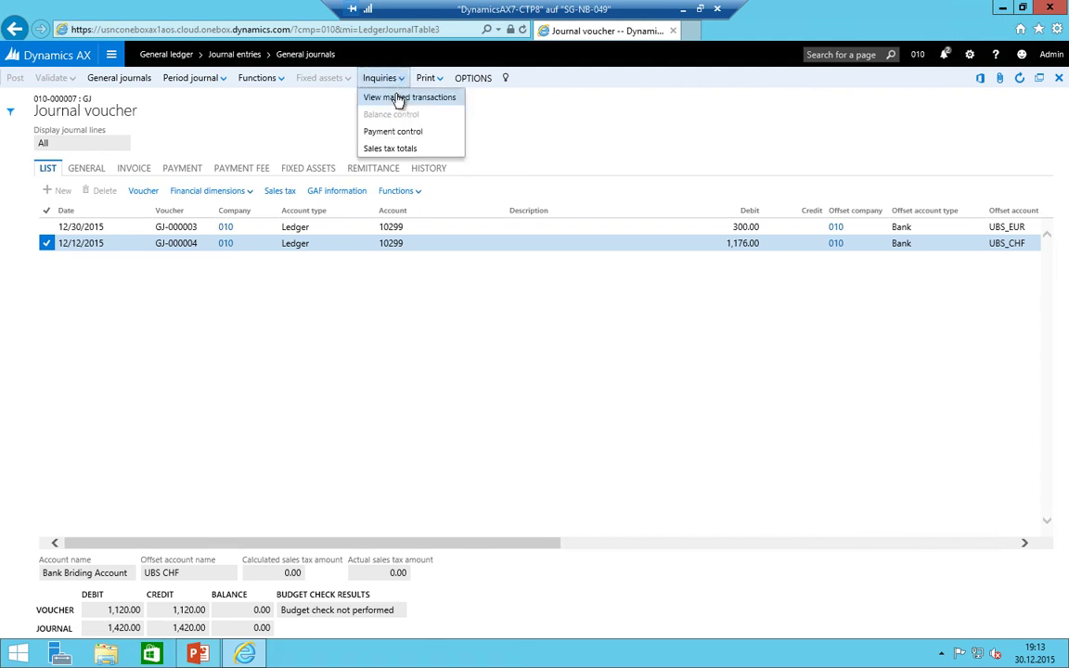
click(398, 97)
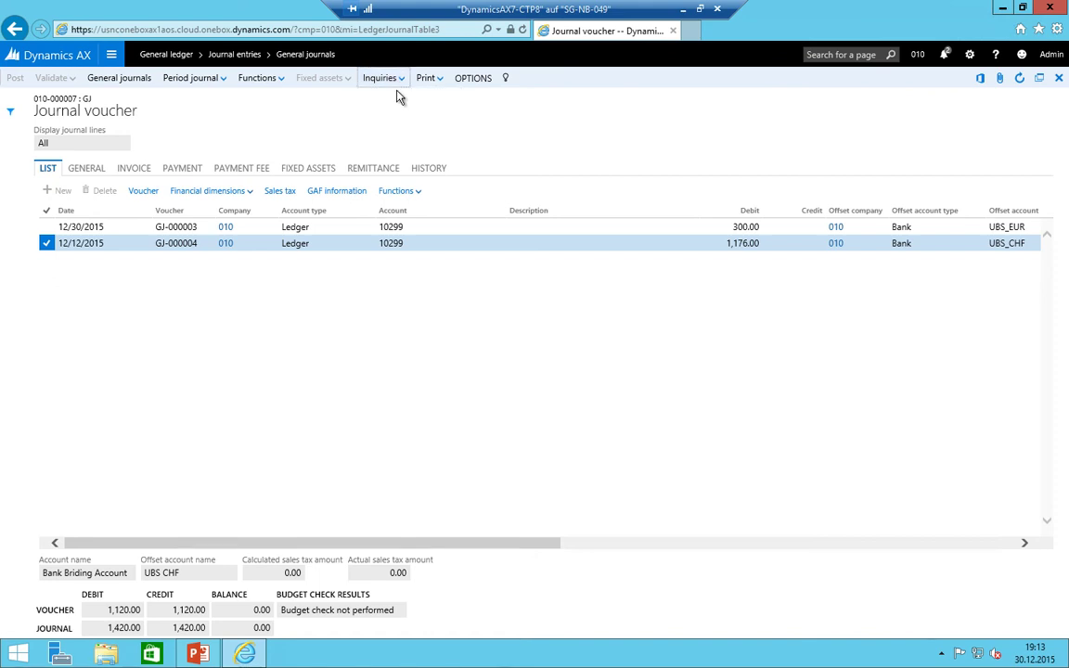
- View the voucher transactions of the posted UBS_EUR journal line and check its ledger accounts 10299 and 10200
click(289, 227)
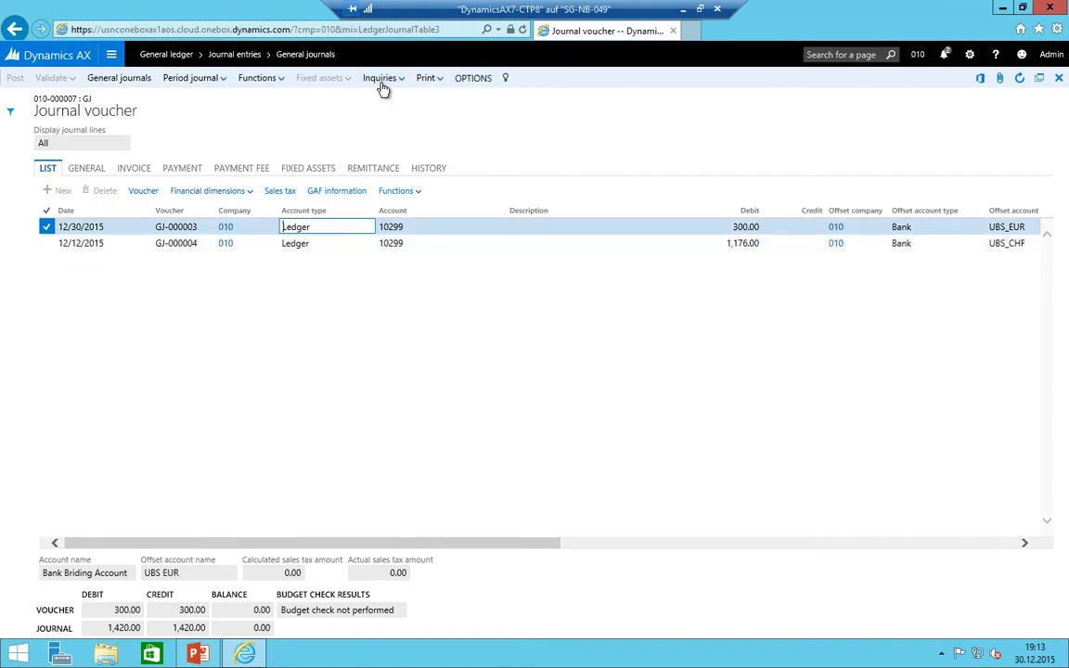
click(145, 193)
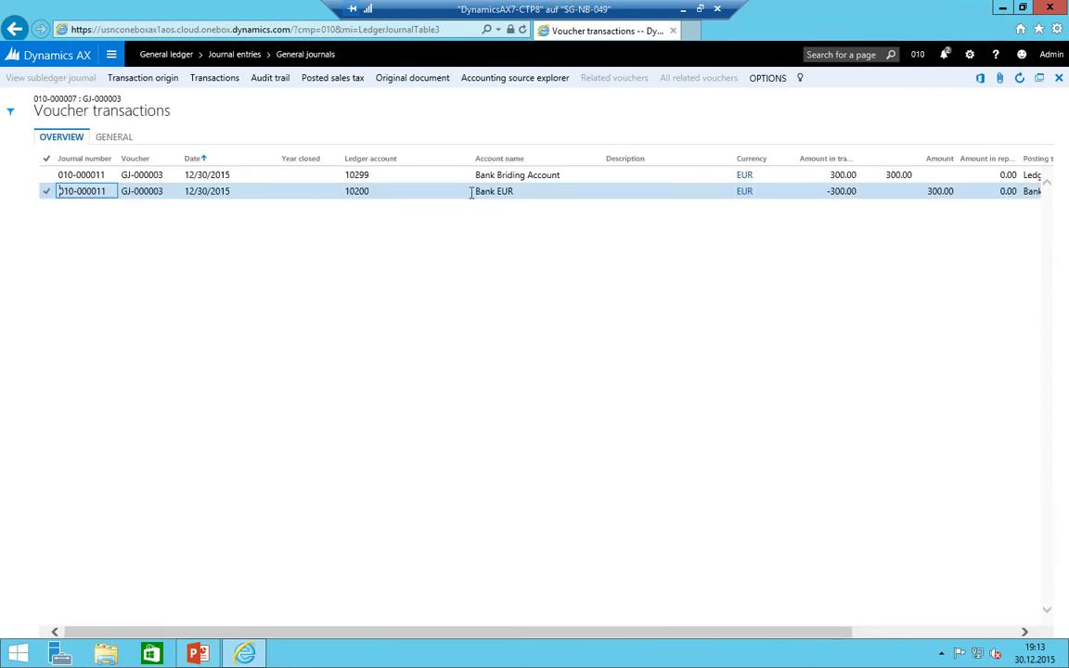
click(400, 174)
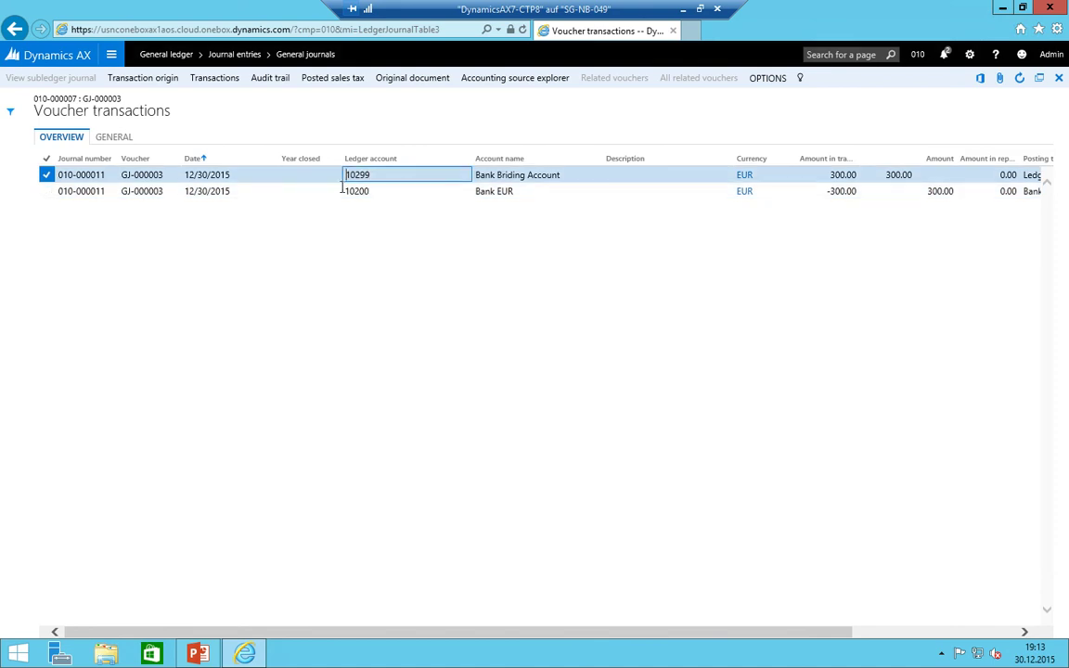
double_click(386, 173)
click(418, 192)
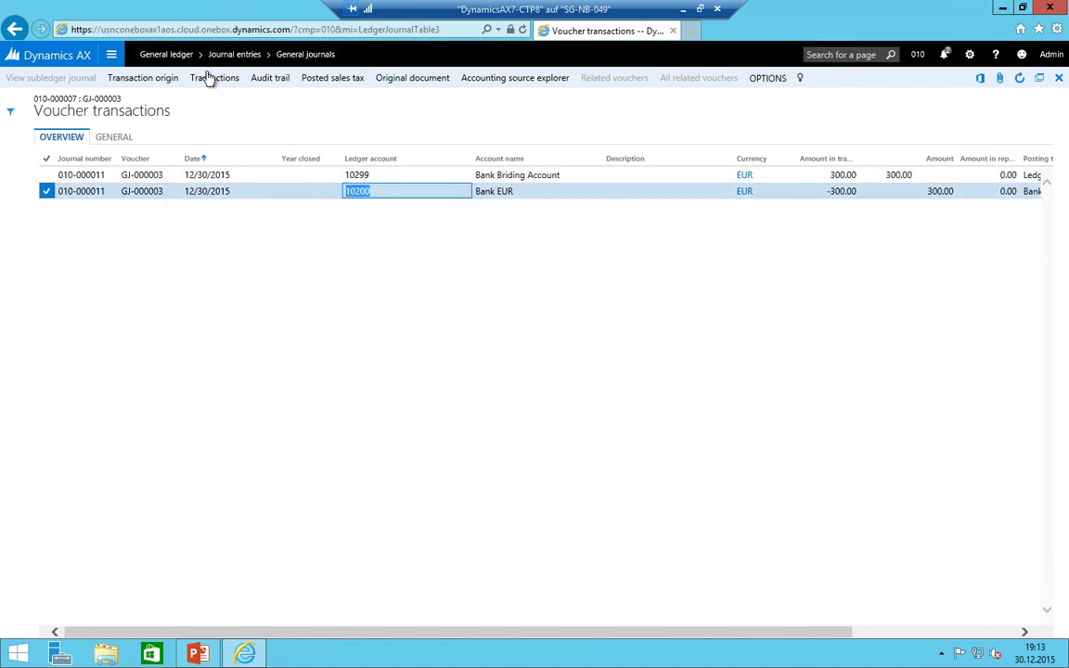
- Open the general ledger trial balance with the Main Account financial dimension set and examine the bank bridging account's balance
click(111, 55)
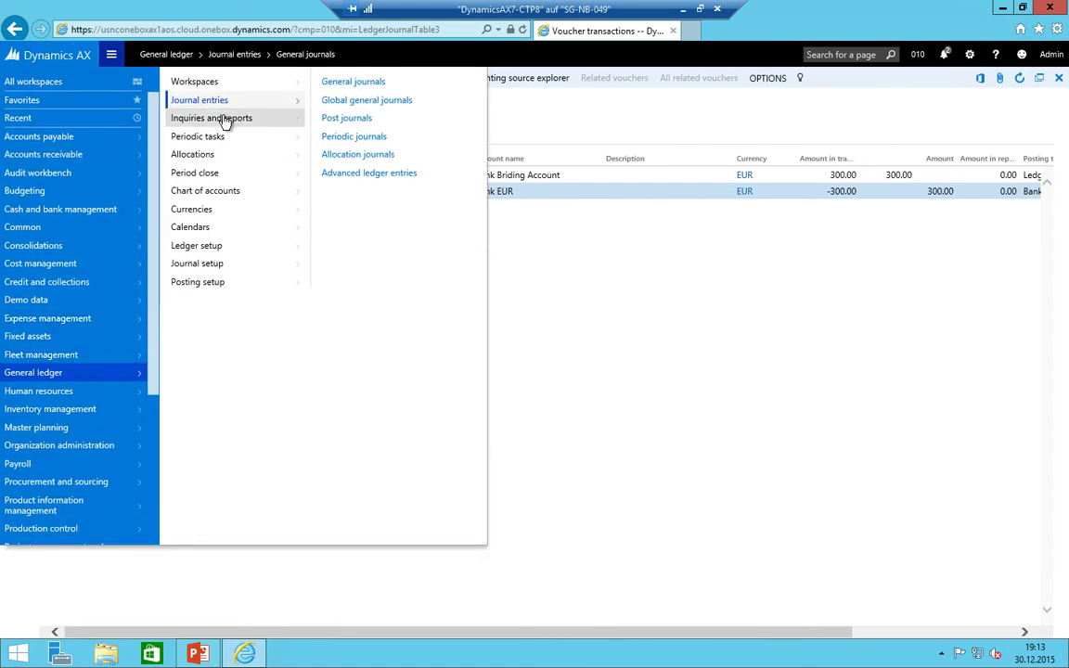
click(225, 119)
click(337, 82)
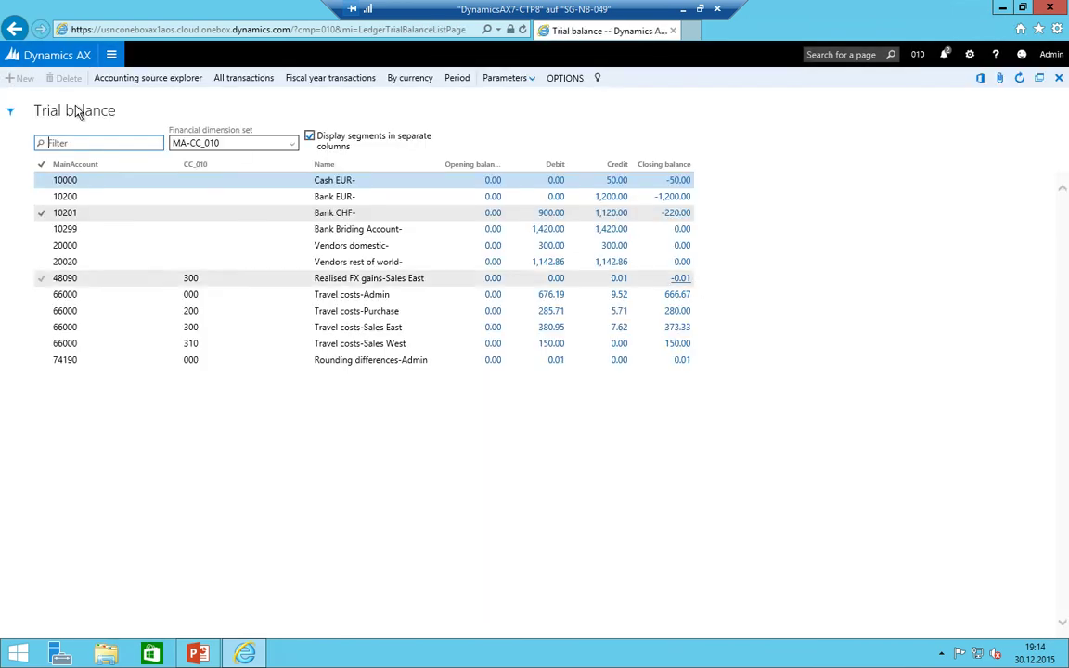
click(292, 144)
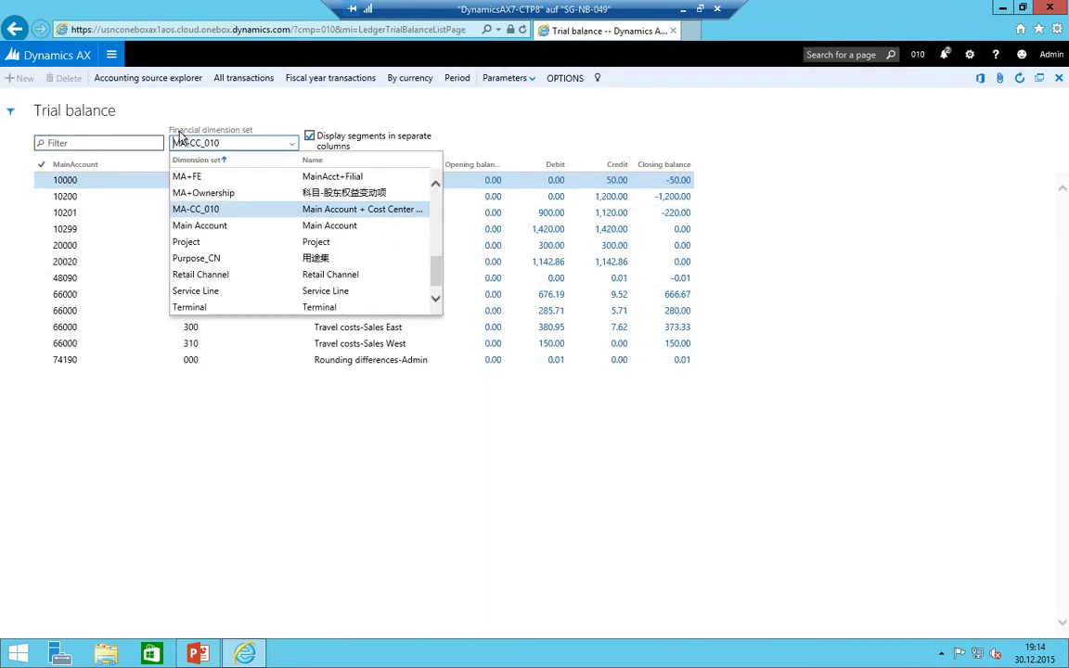
click(212, 230)
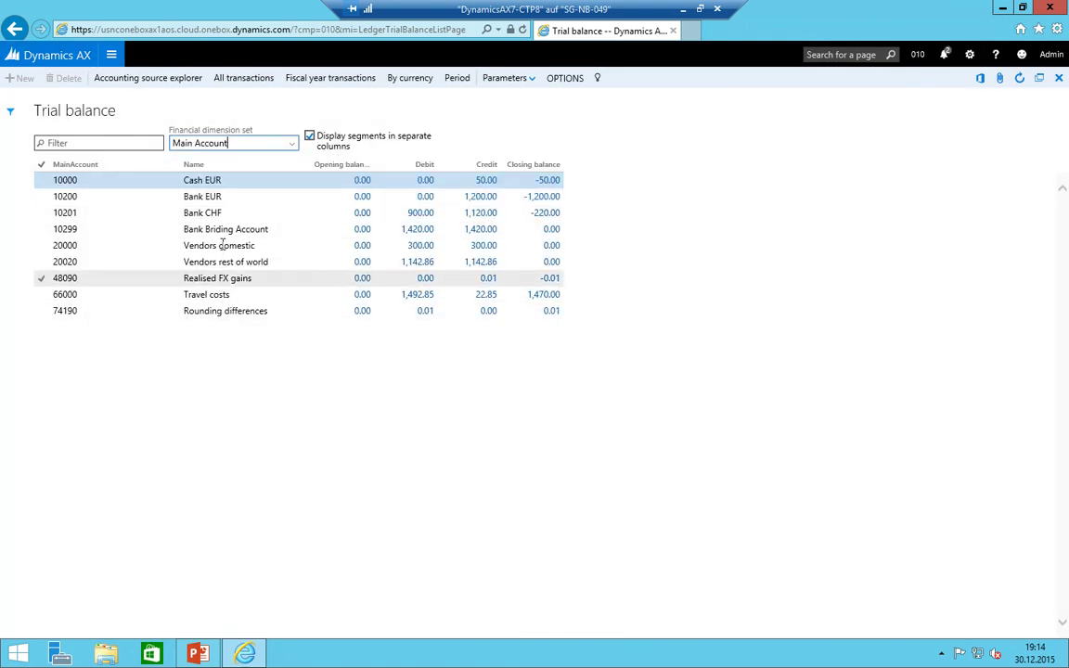
click(253, 229)
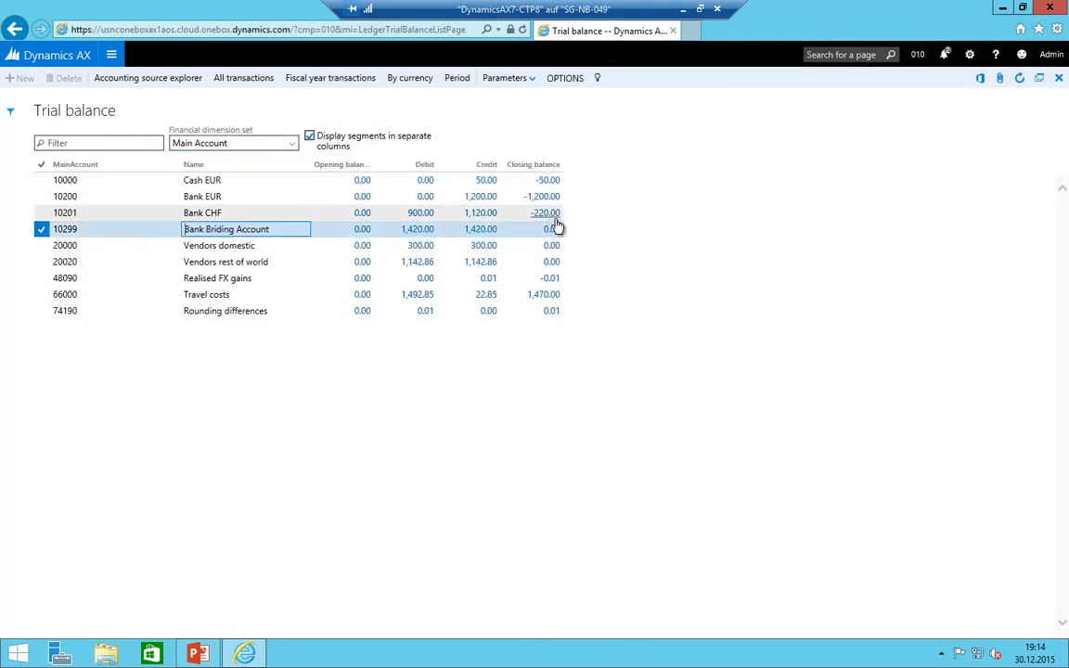
- Update the trial balance with a to date of 12/12/2015, then return to the home dashboard
click(531, 81)
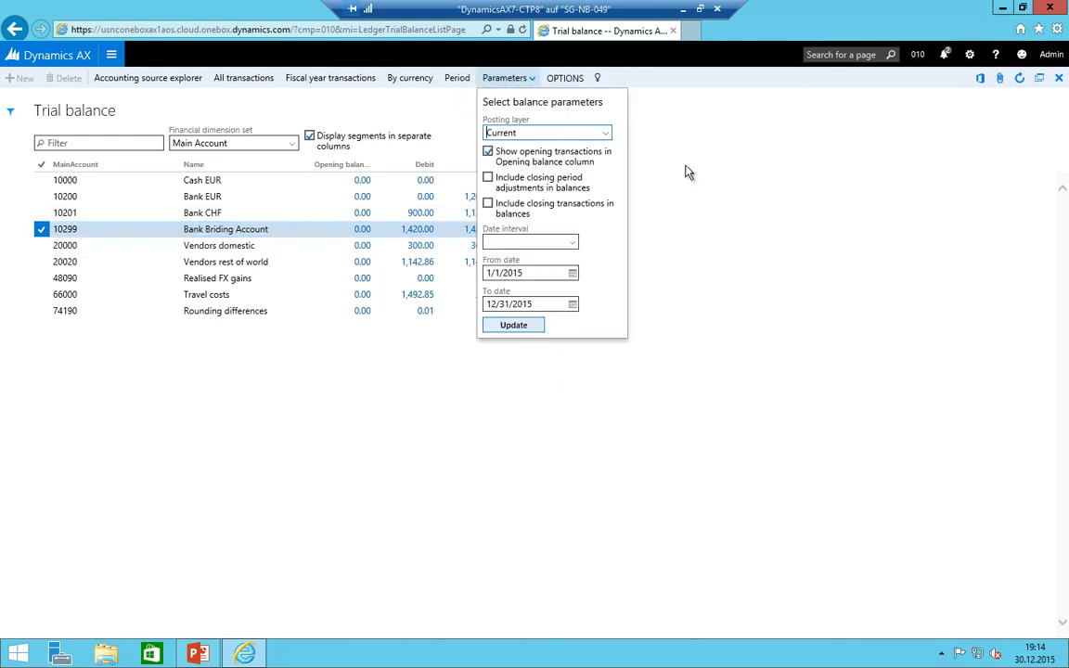
click(521, 307)
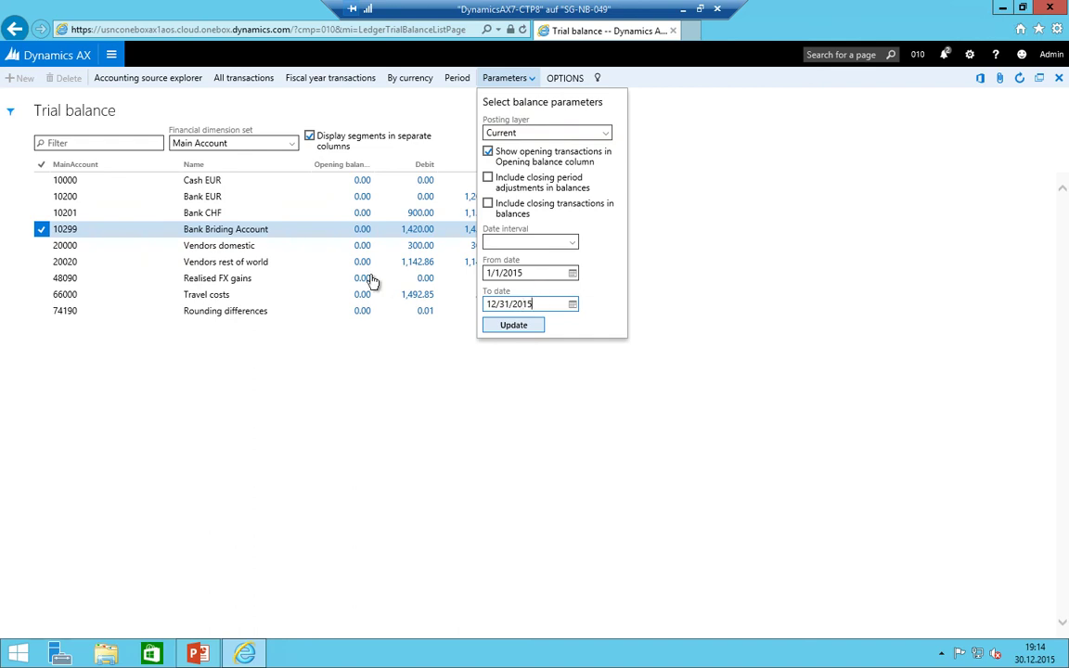
text(12/12/2015)
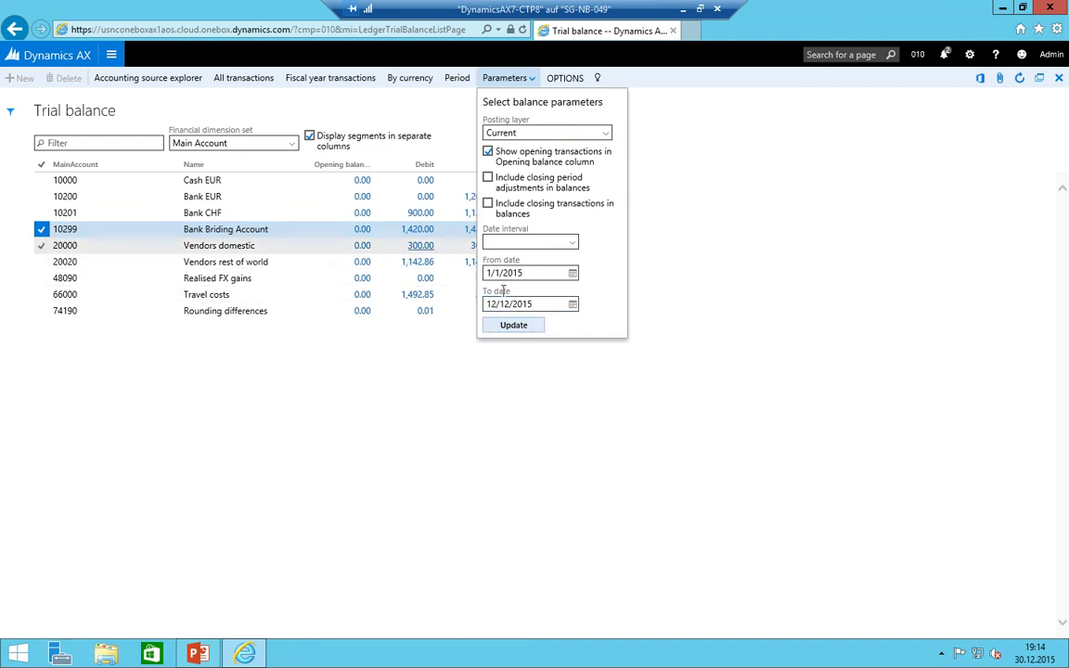
key(Return)
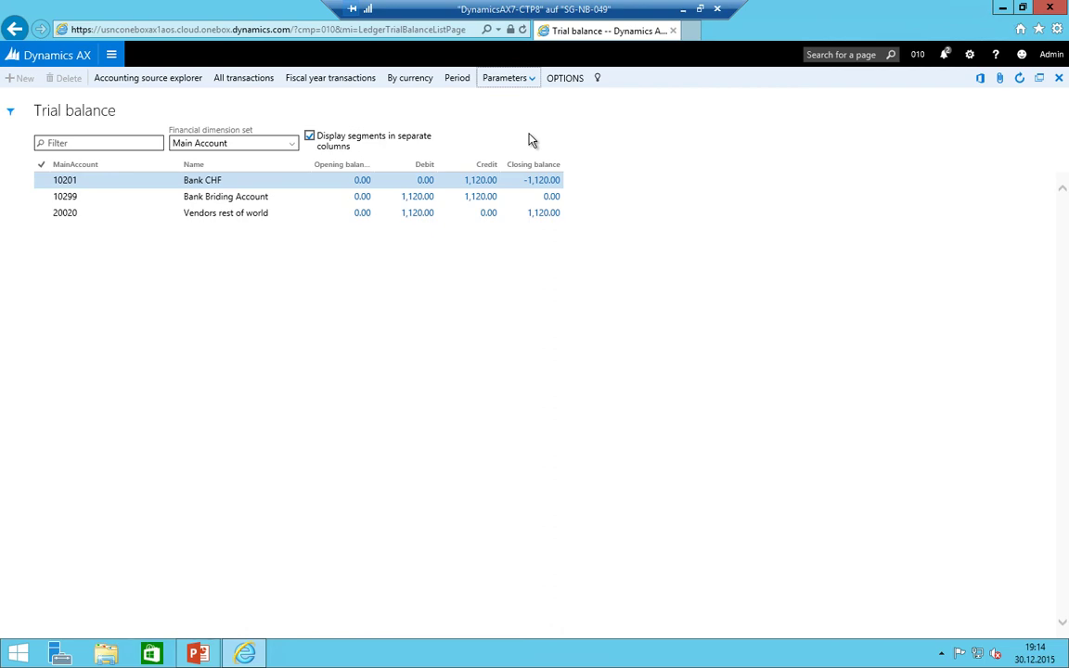
click(44, 59)
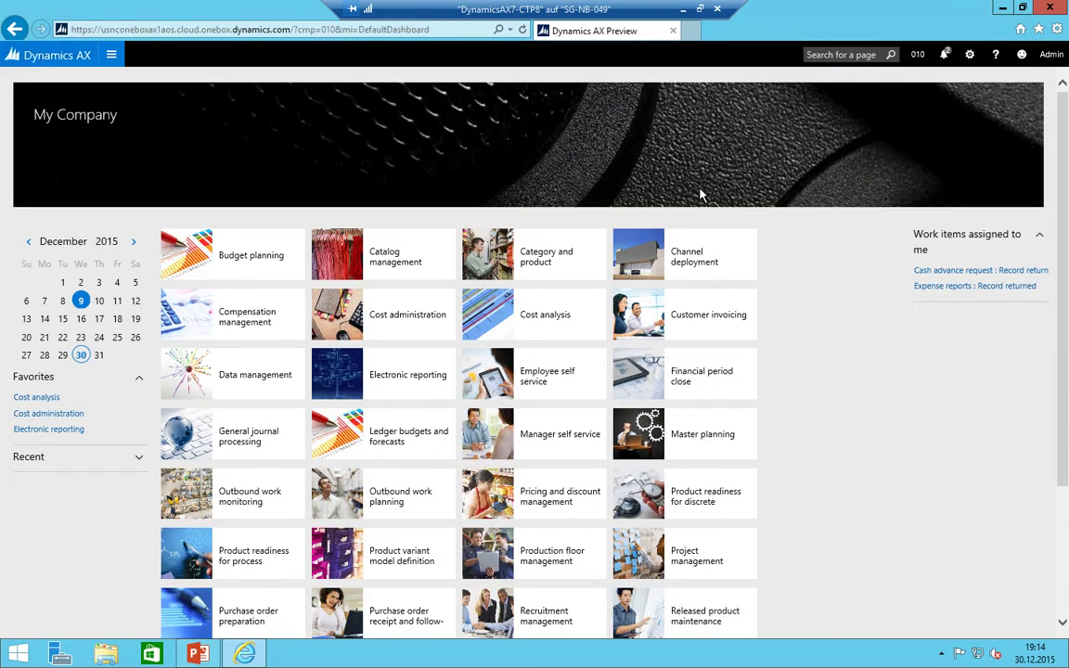